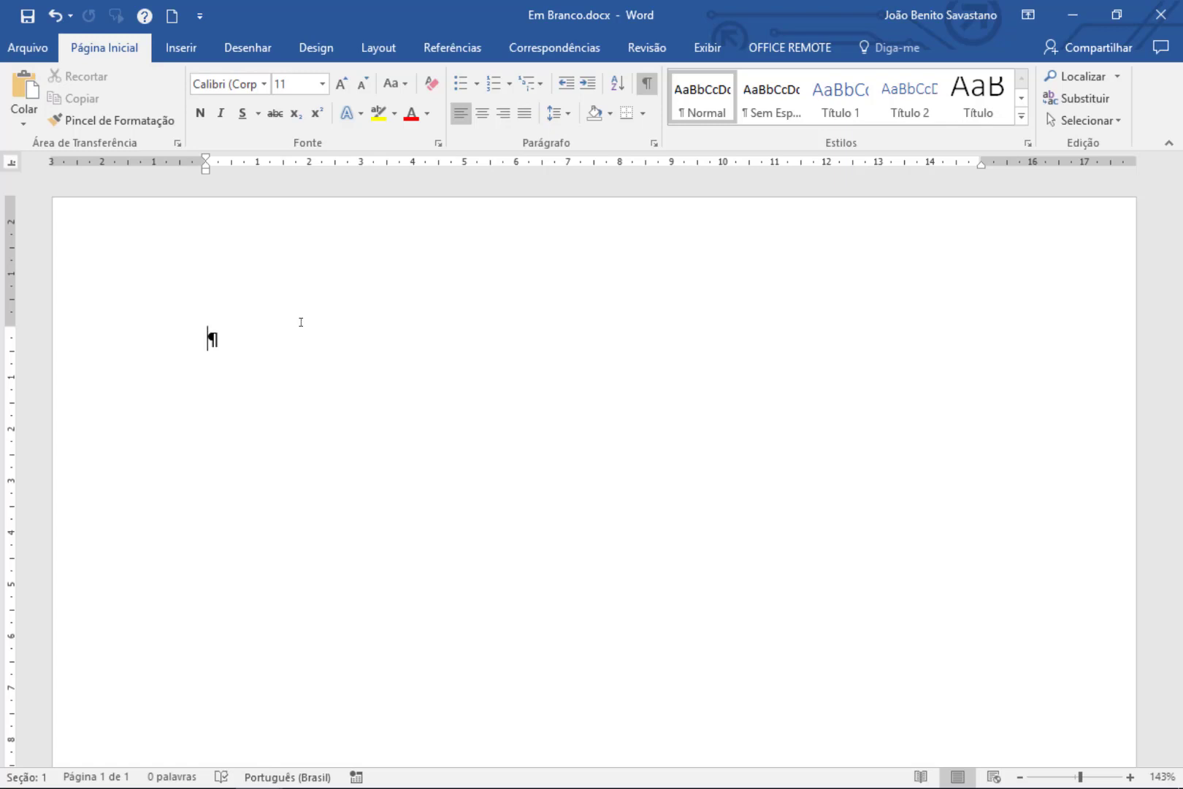
Step: Display the ribbon's access-key hints and use them to bring up the Revisão commands
key(alt)
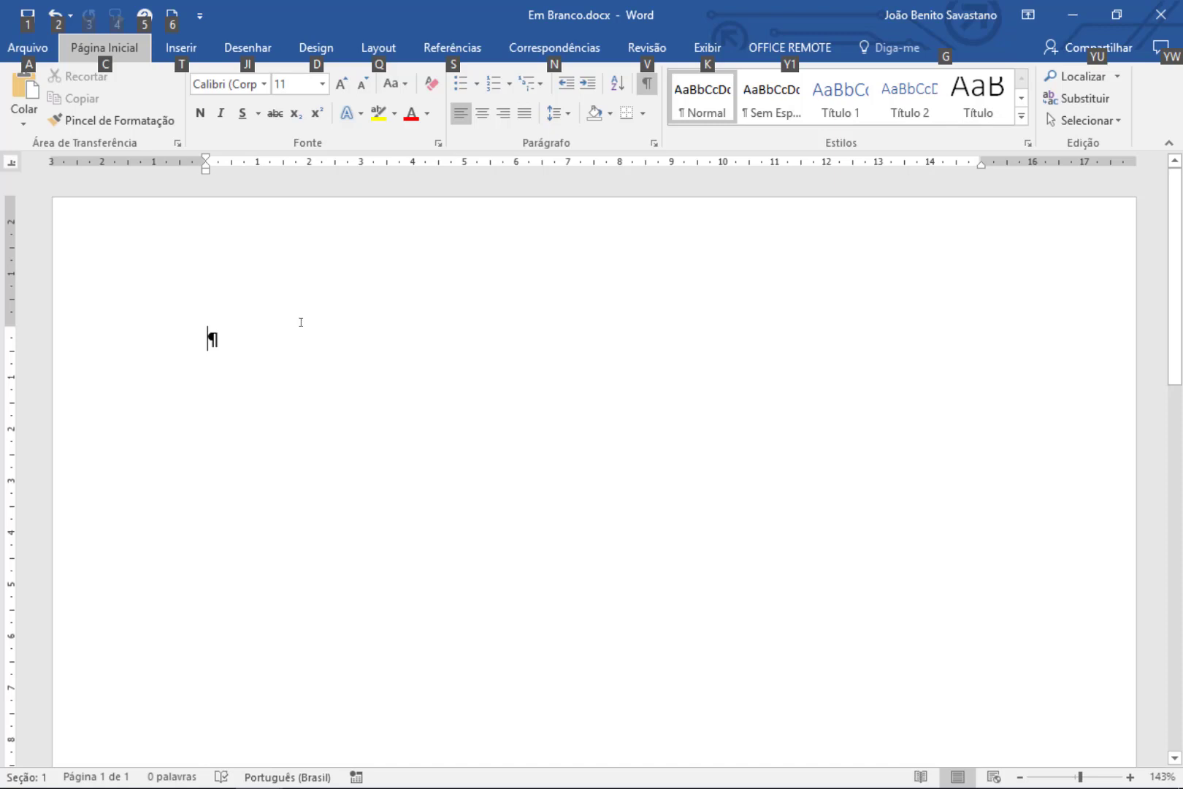
key(v)
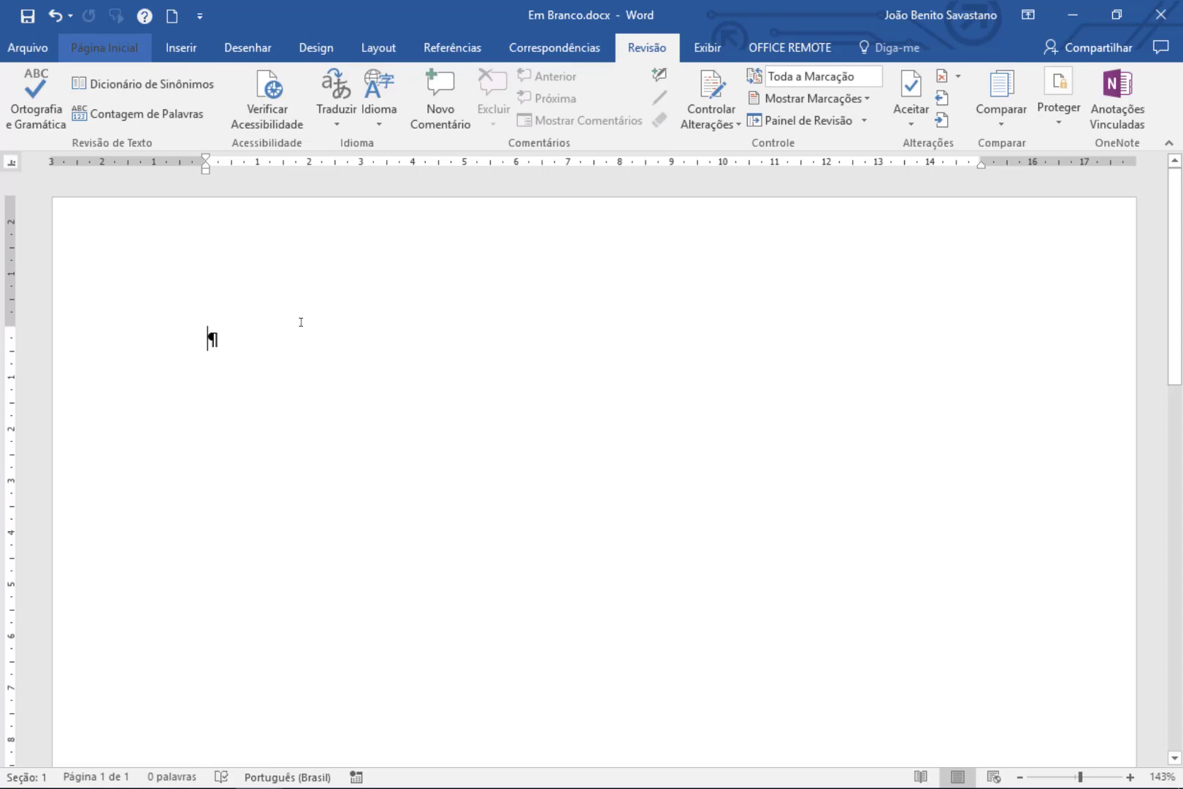
key(alt+v)
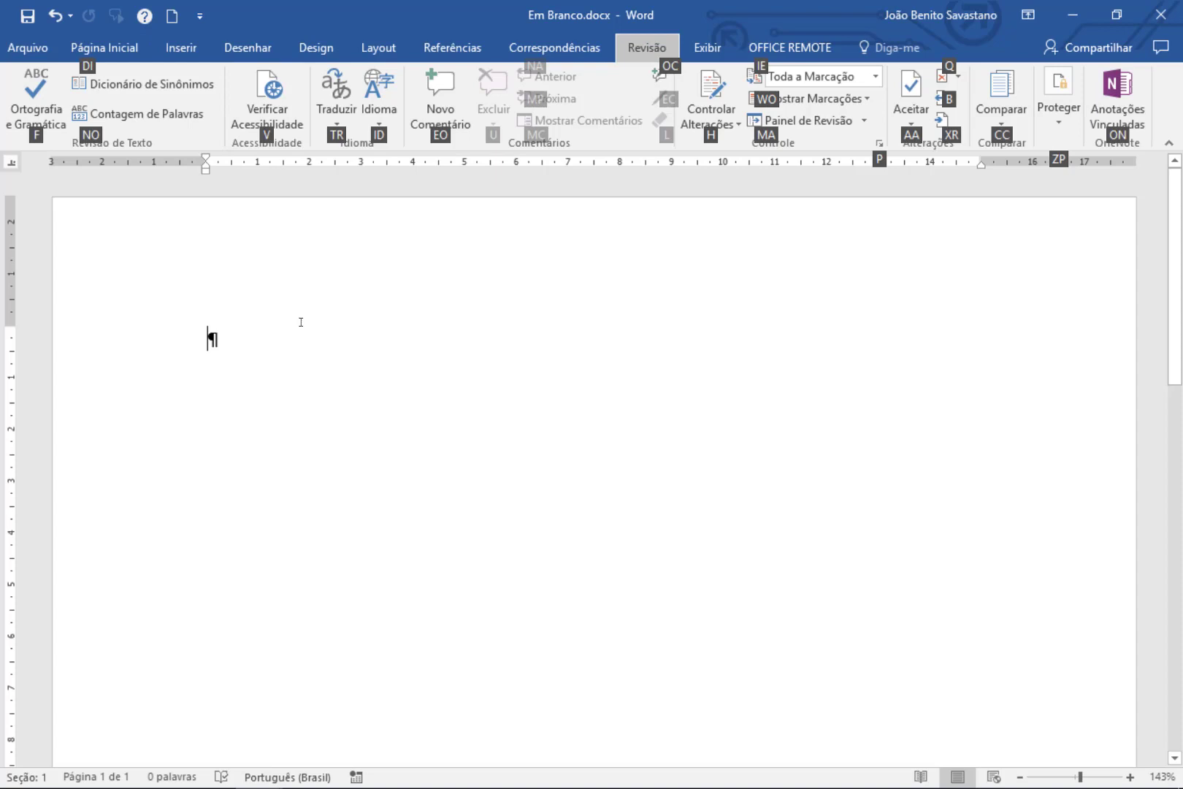
key(Escape)
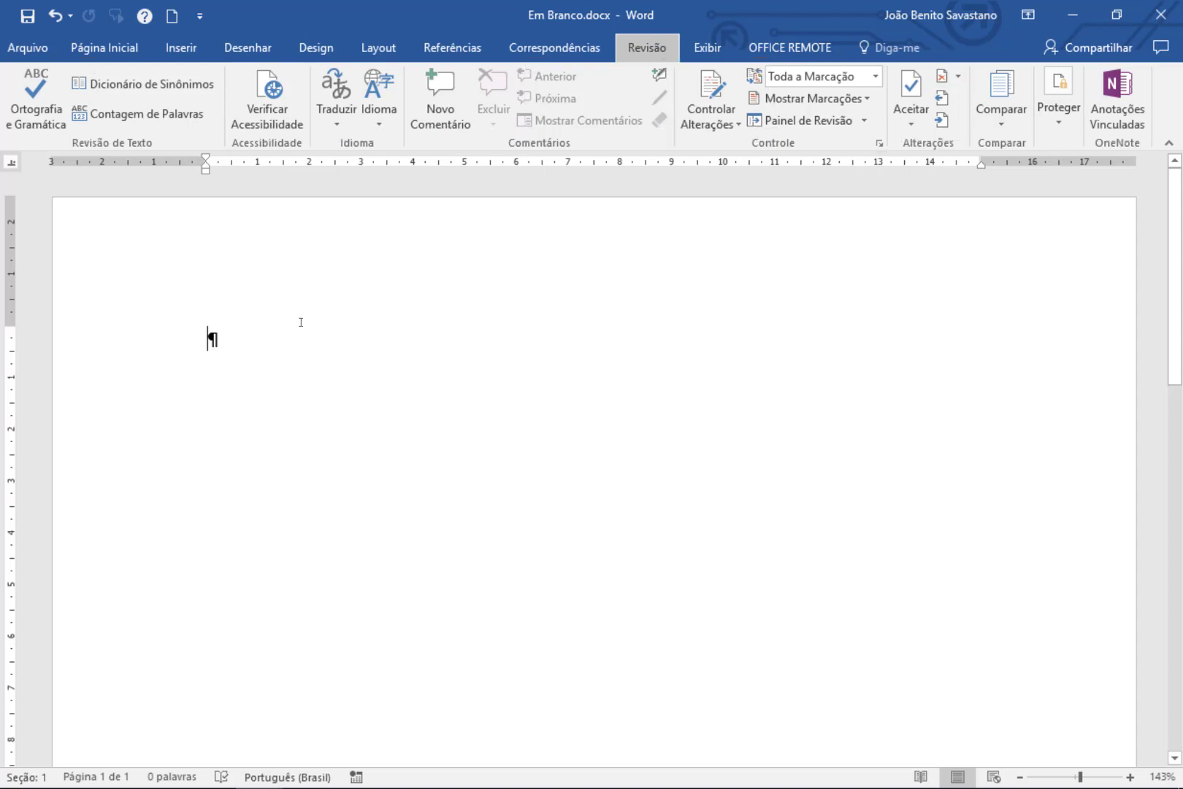
key(alt)
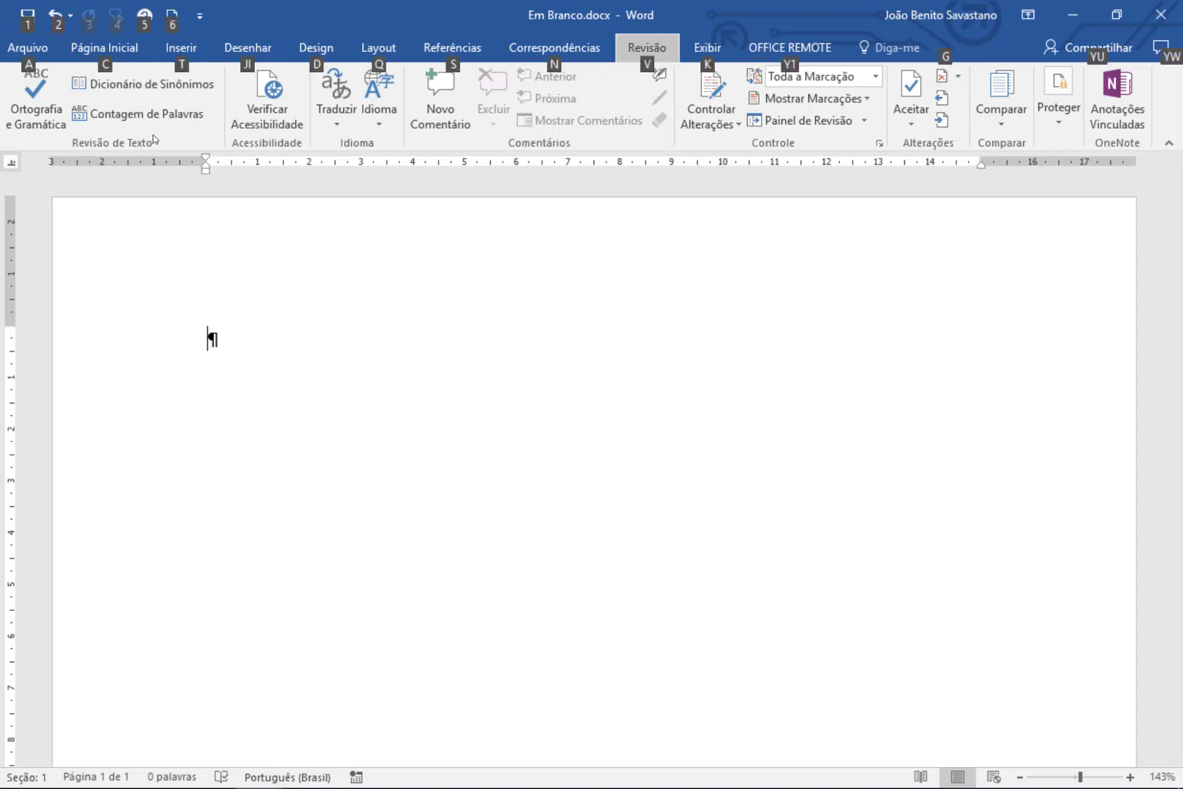
key(Escape)
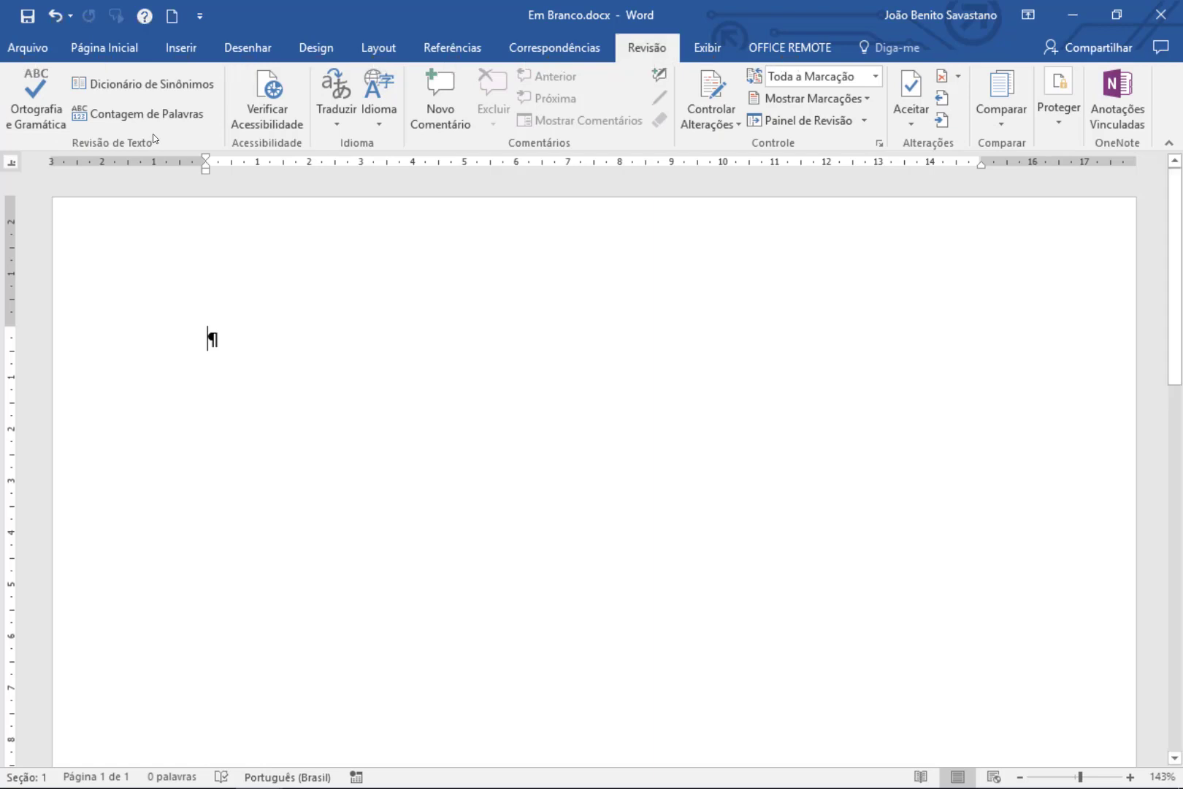
Step: Return to the Página Inicial commands and view the full Fonte settings without changing them
click(103, 51)
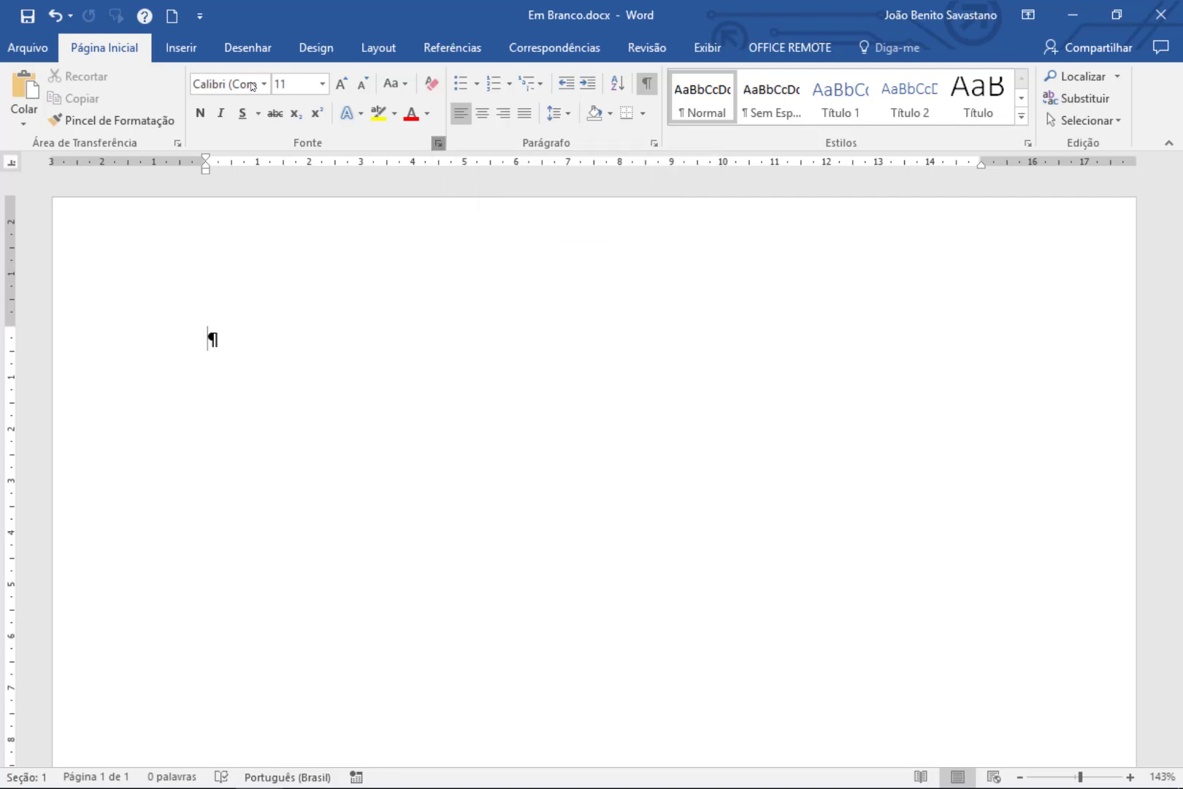
key(ctrl+d)
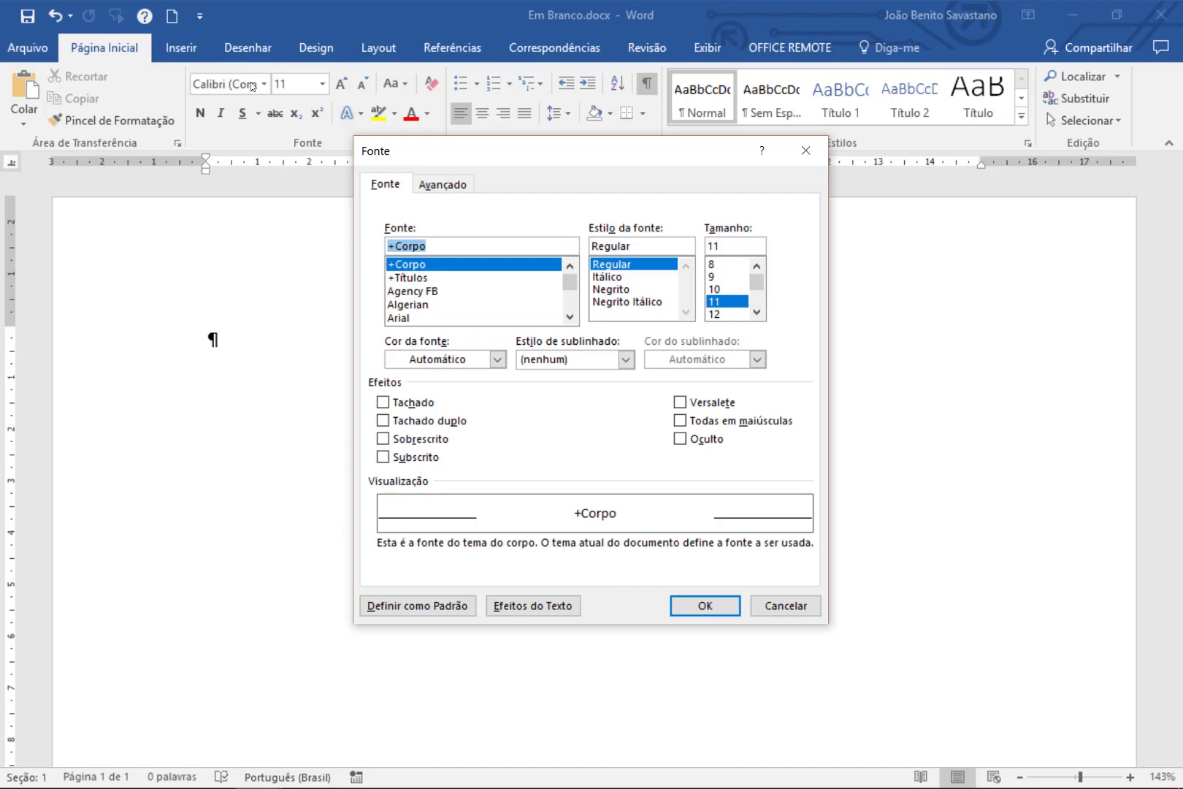
click(786, 606)
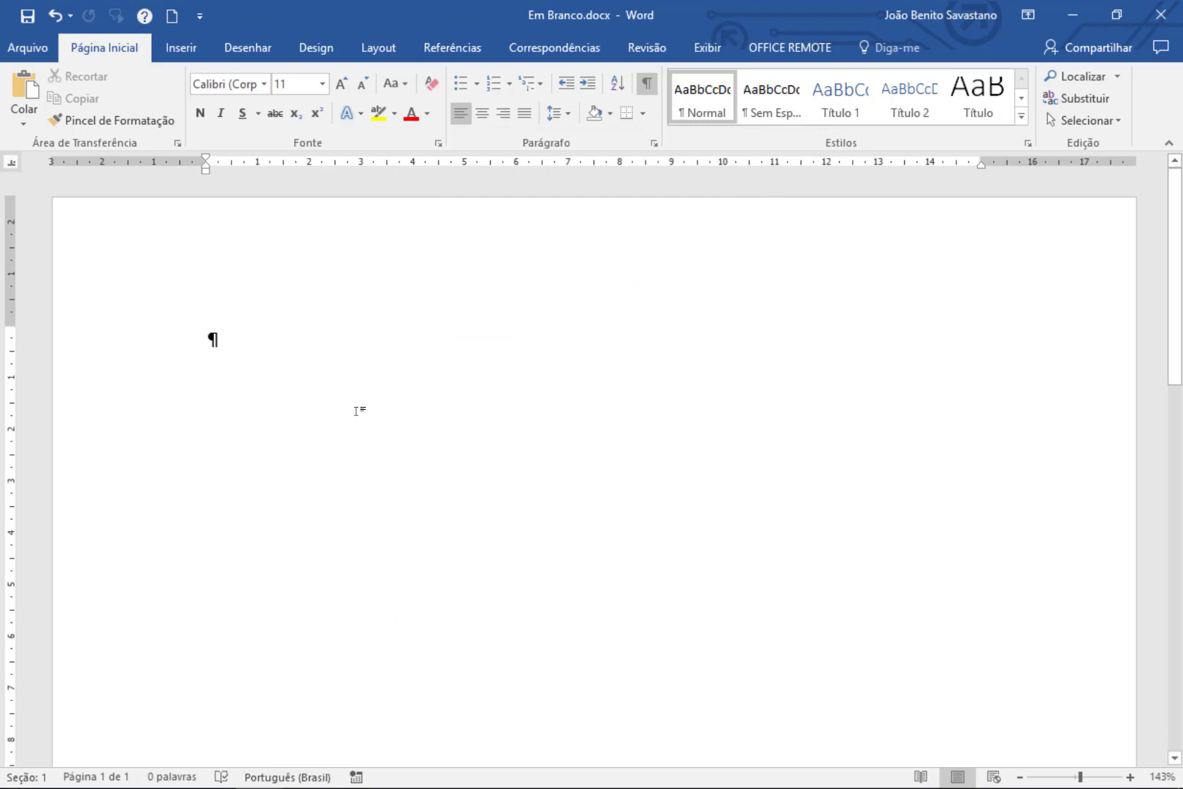
Step: Enter the sample text "Adk;fkaj" in the blank document and show the context options for it
text(adk;fkaj)
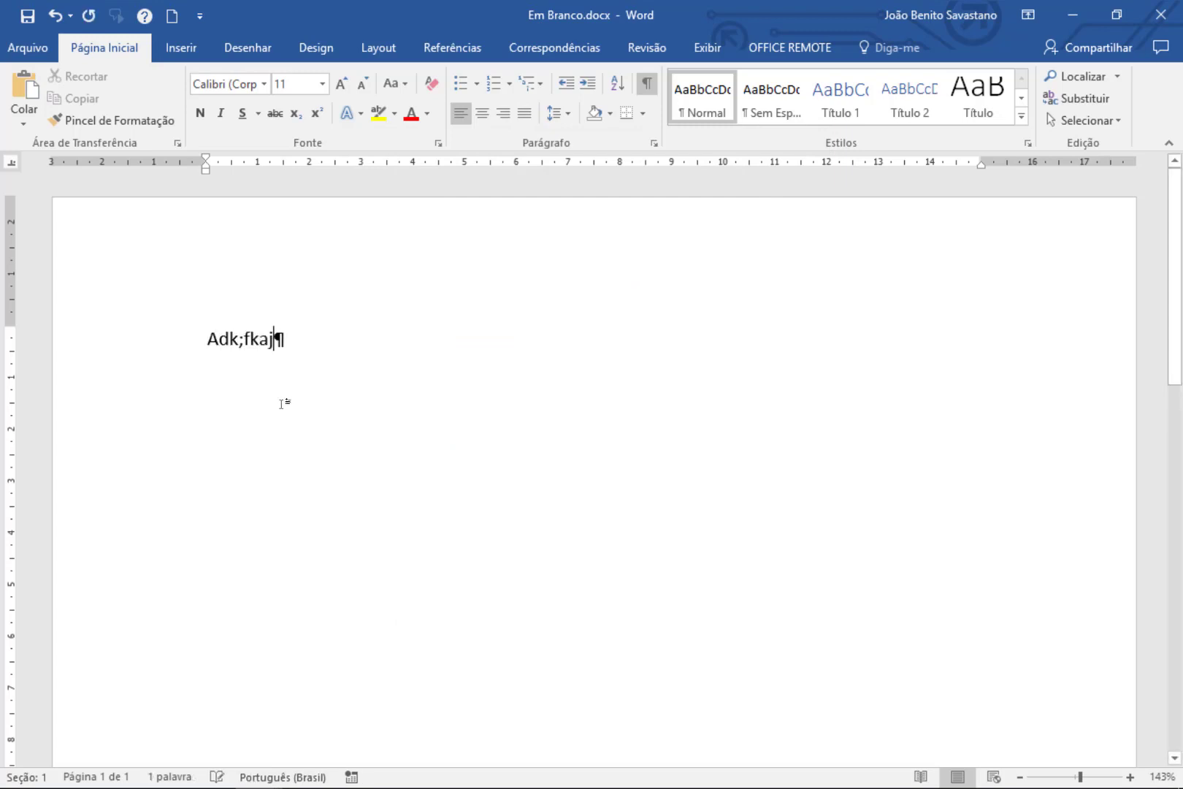
right_click(232, 341)
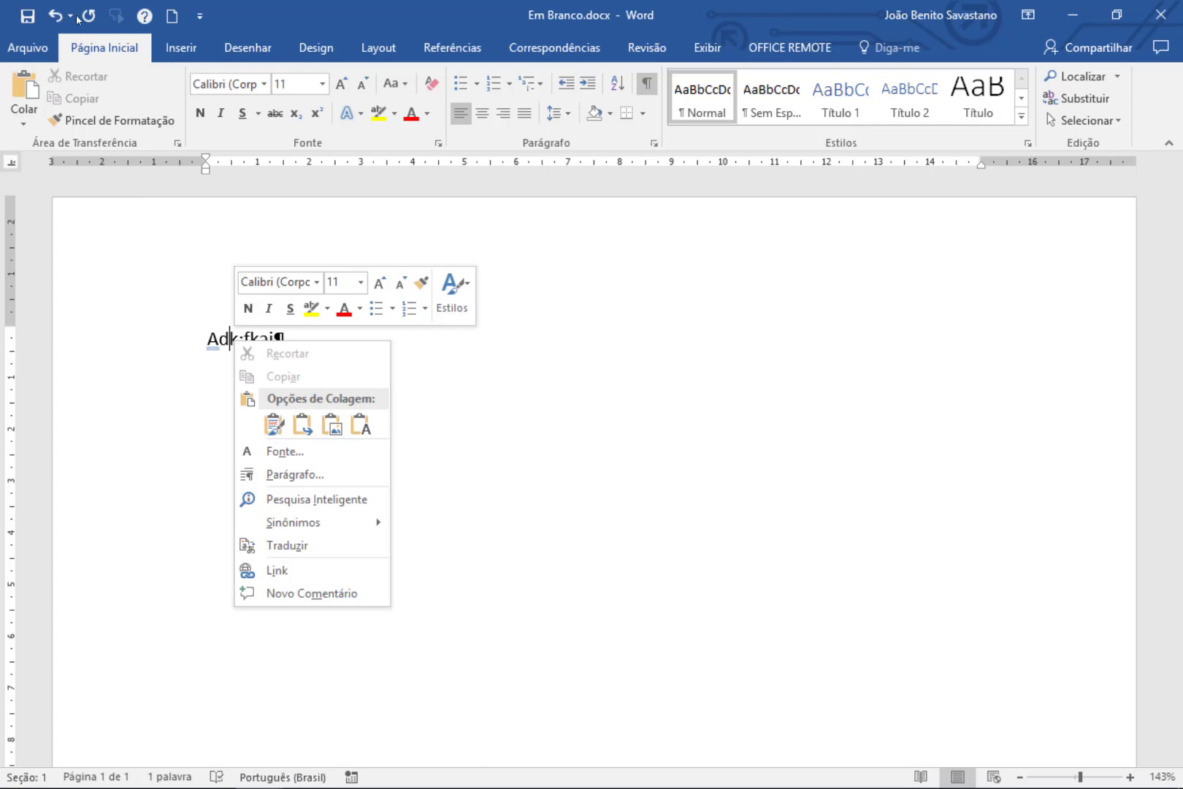
Step: Add the Abrir command to the Quick Access Toolbar
click(201, 17)
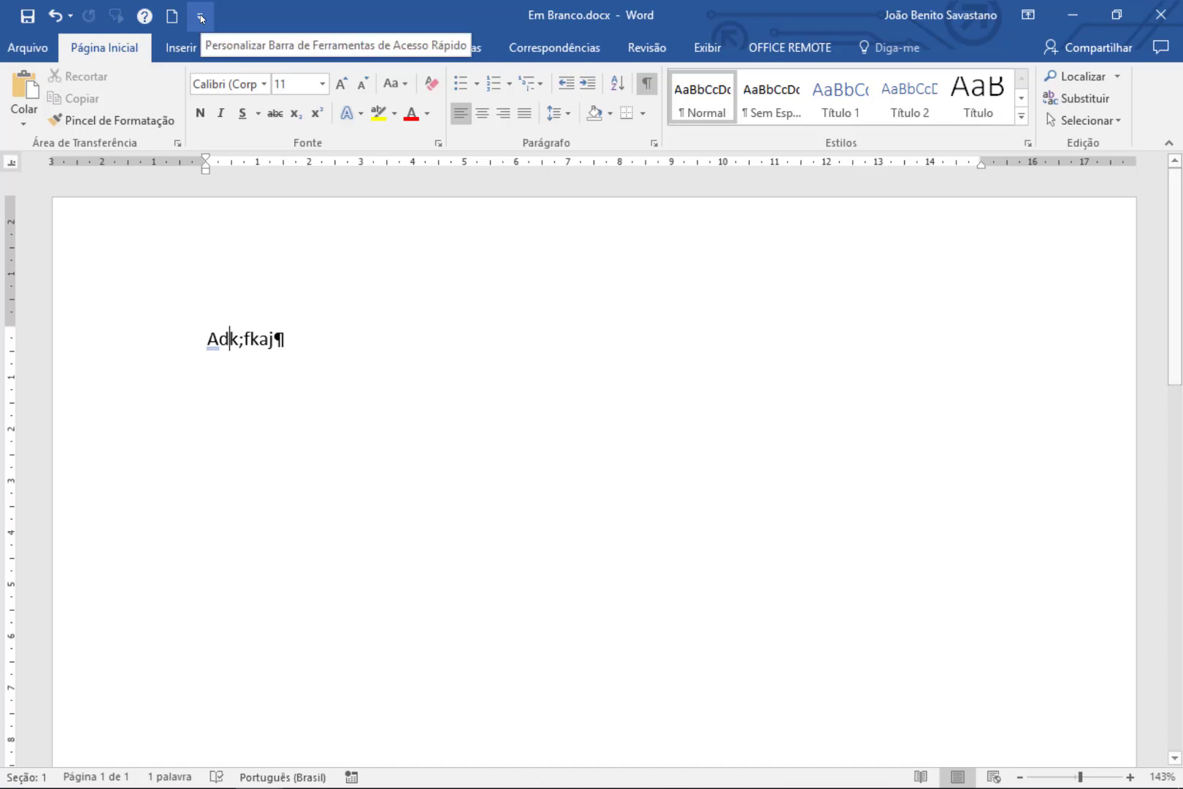
click(200, 16)
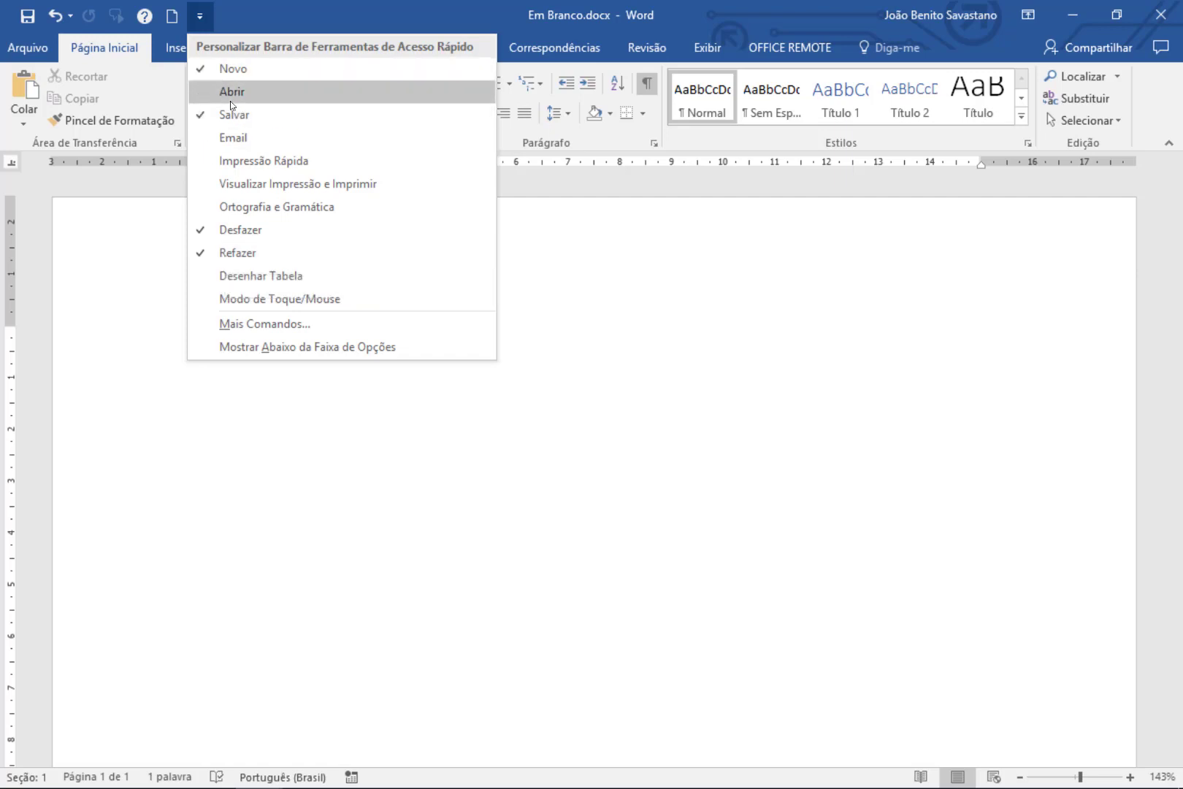
click(131, 57)
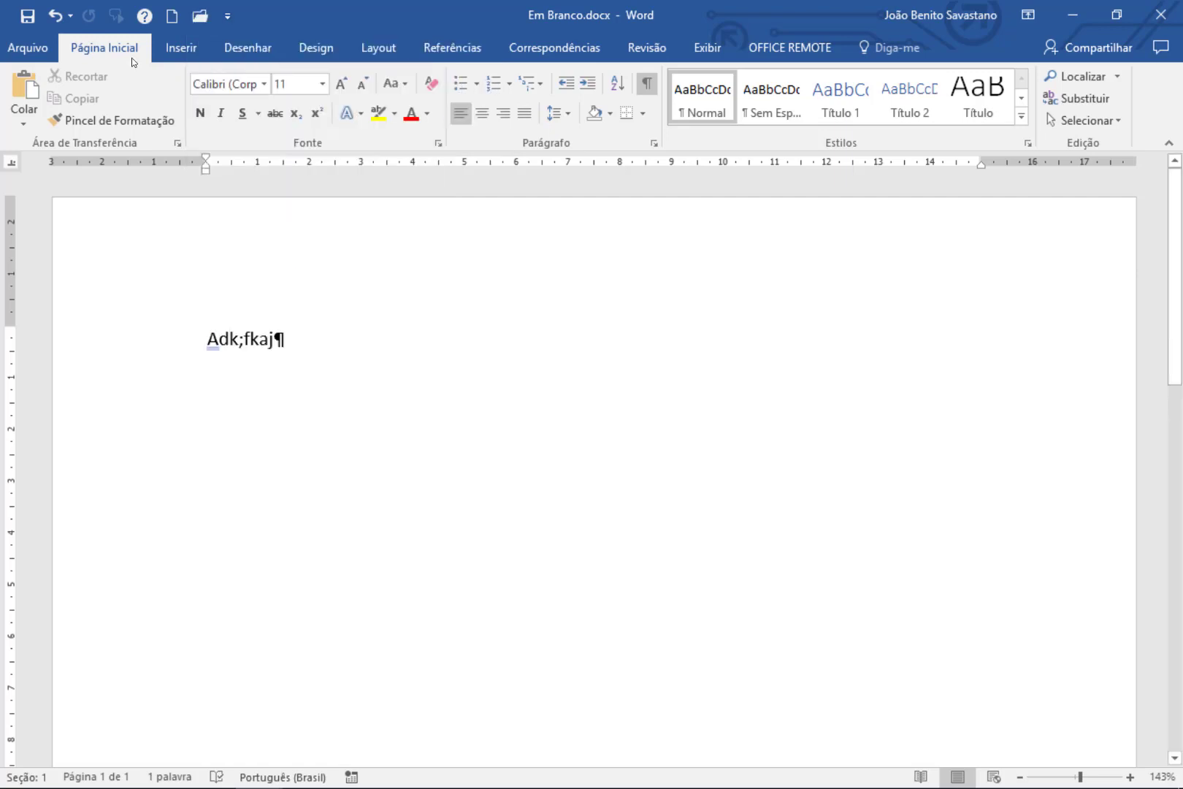
Step: In the Quick Access Toolbar customization options, enlarge the dialog and move Abrir to the first position, above Salvar
click(227, 15)
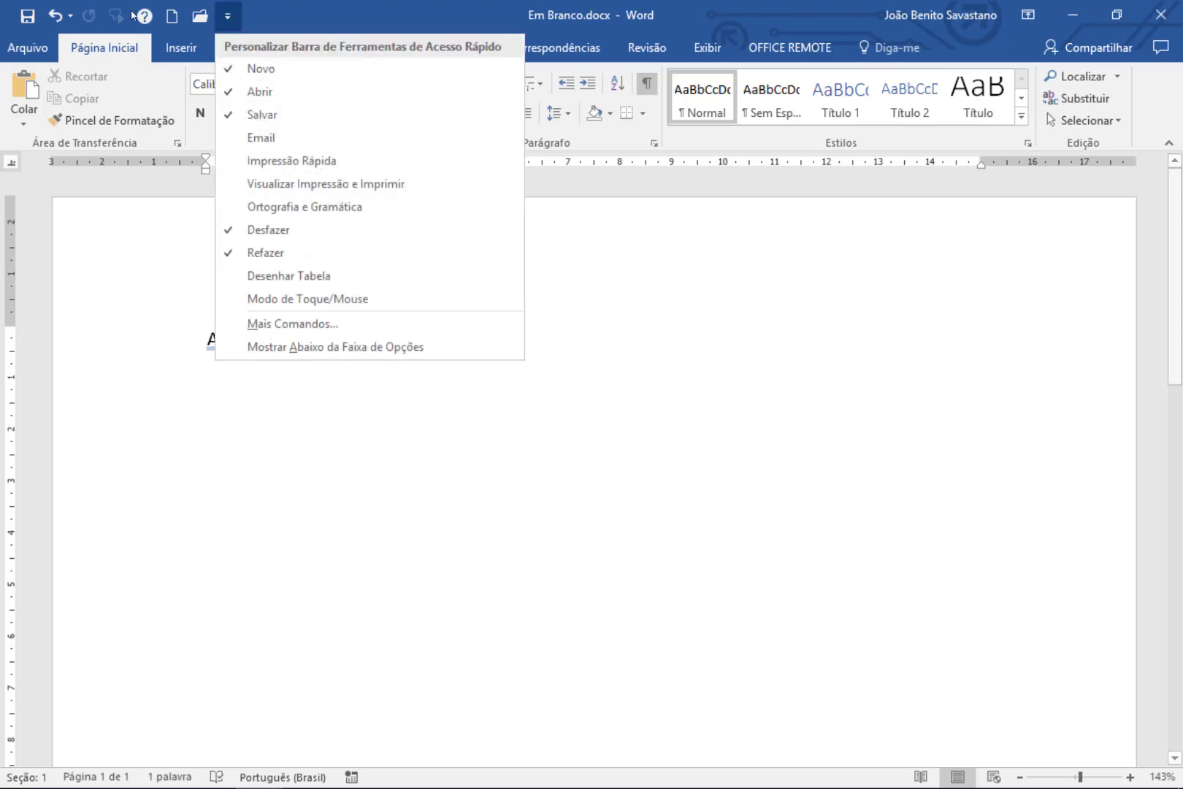
click(169, 187)
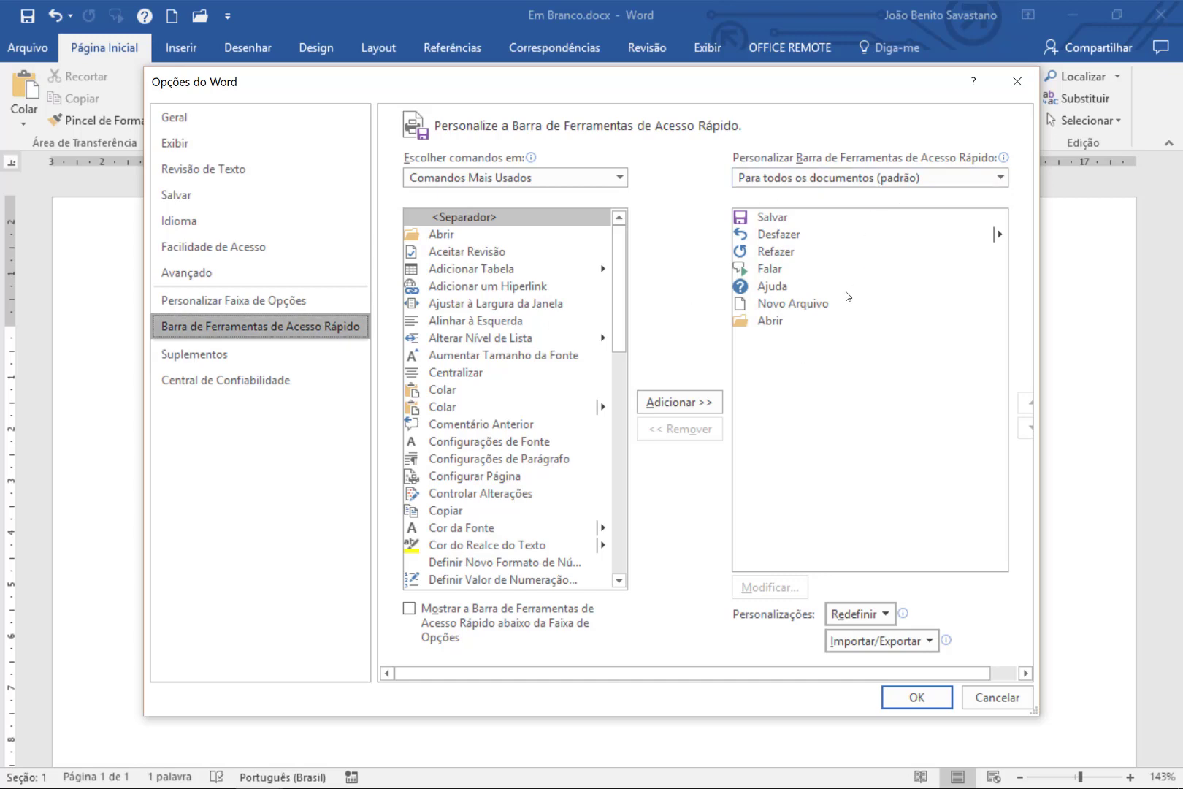
click(780, 326)
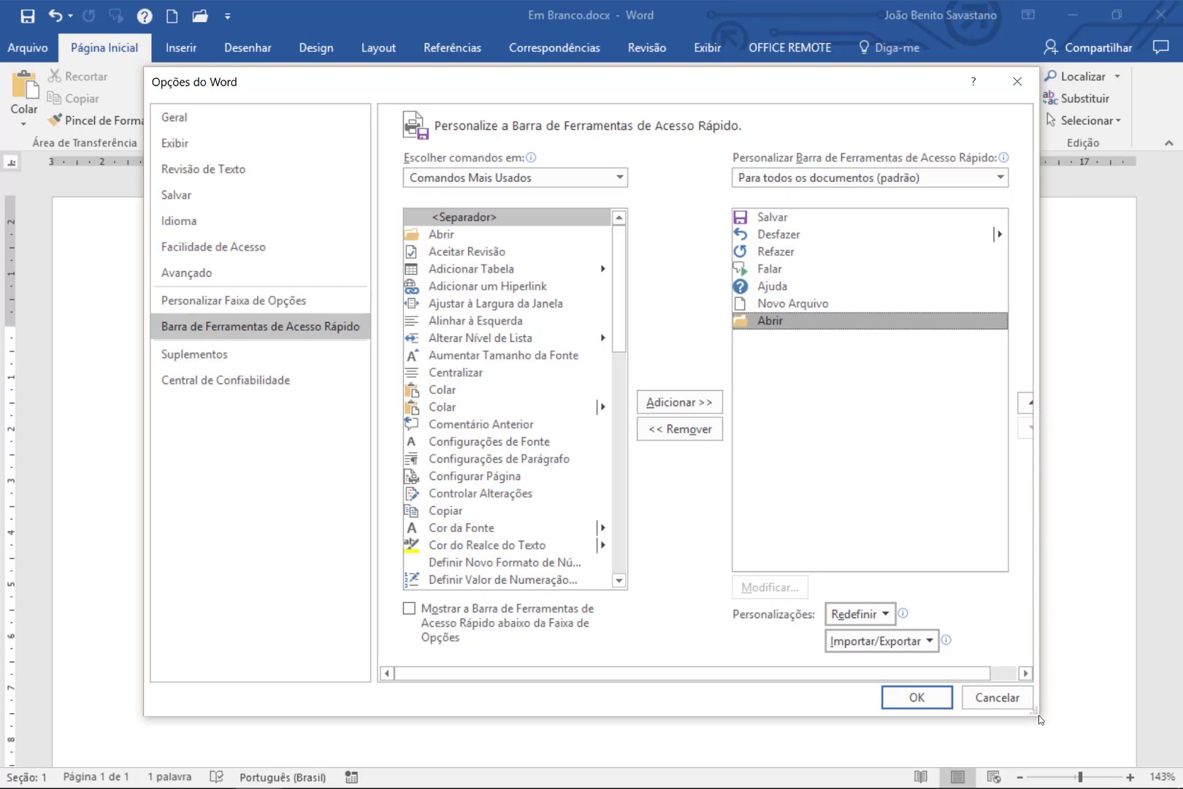
drag(1037, 718, 1096, 727)
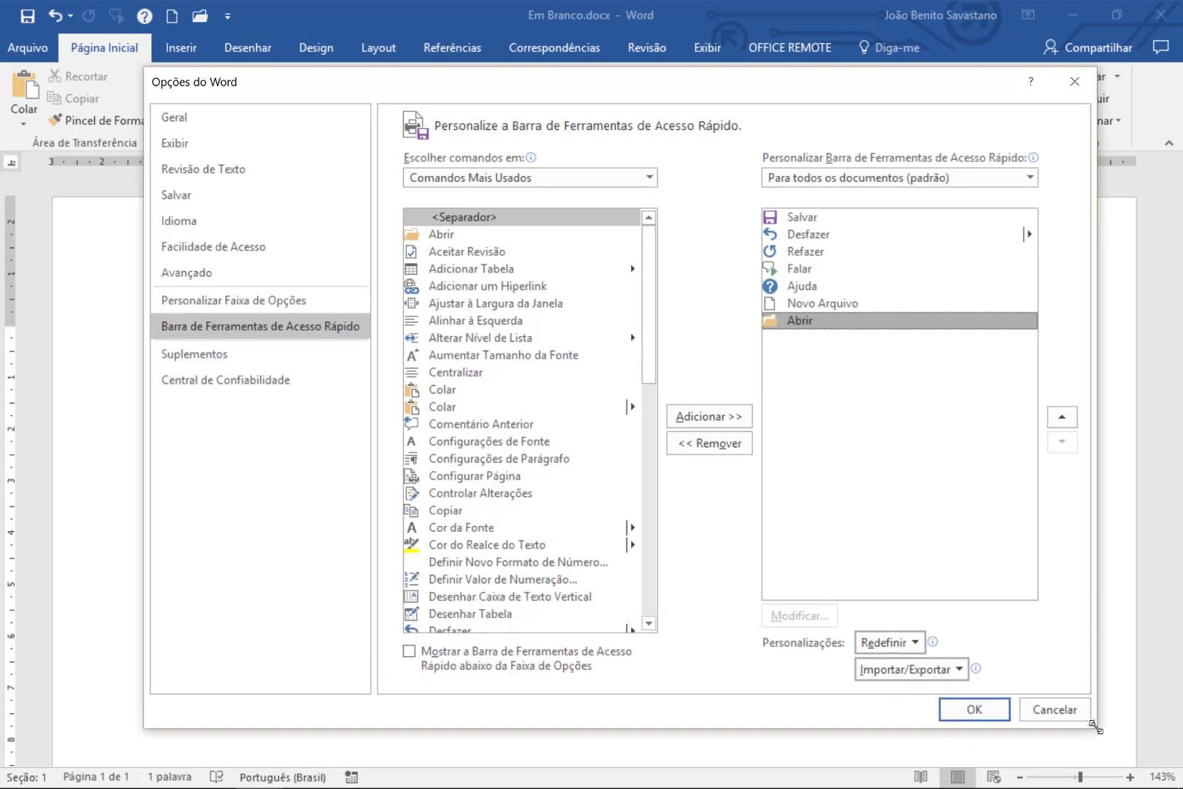
click(1063, 419)
click(1064, 418)
click(1064, 419)
click(1063, 417)
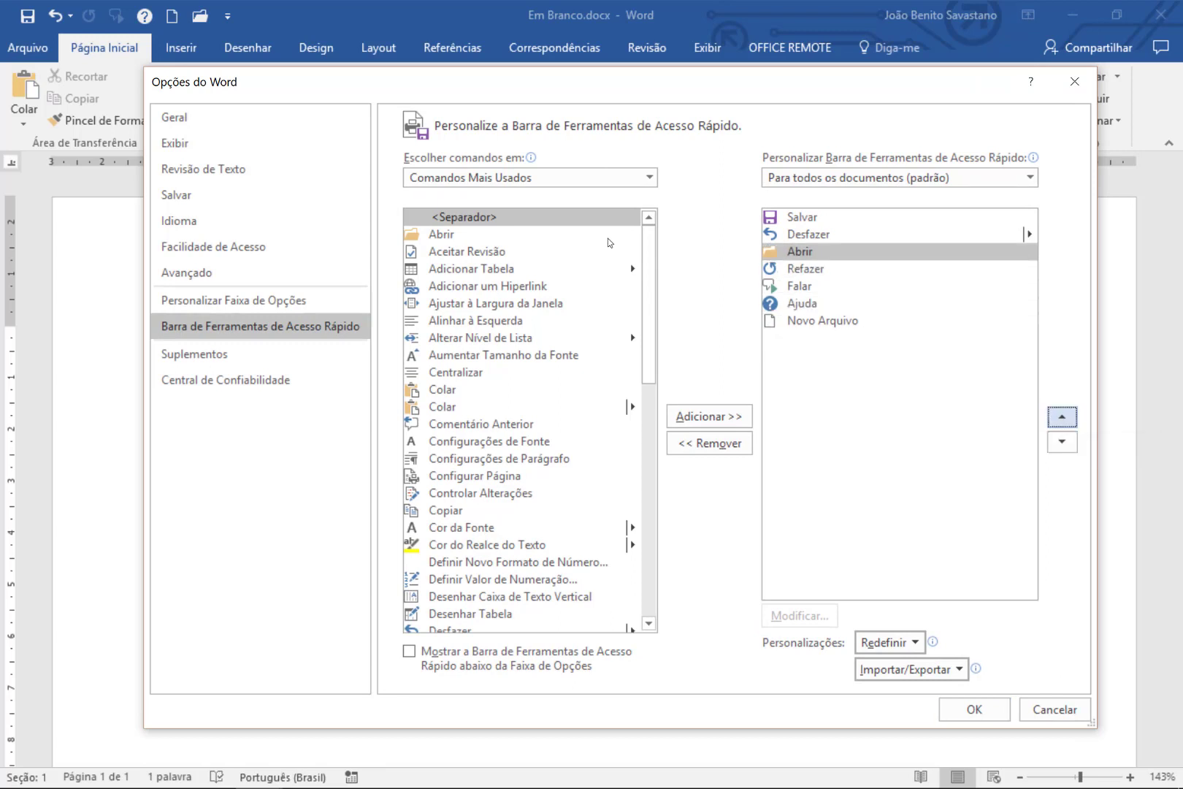
click(1062, 417)
click(1062, 417)
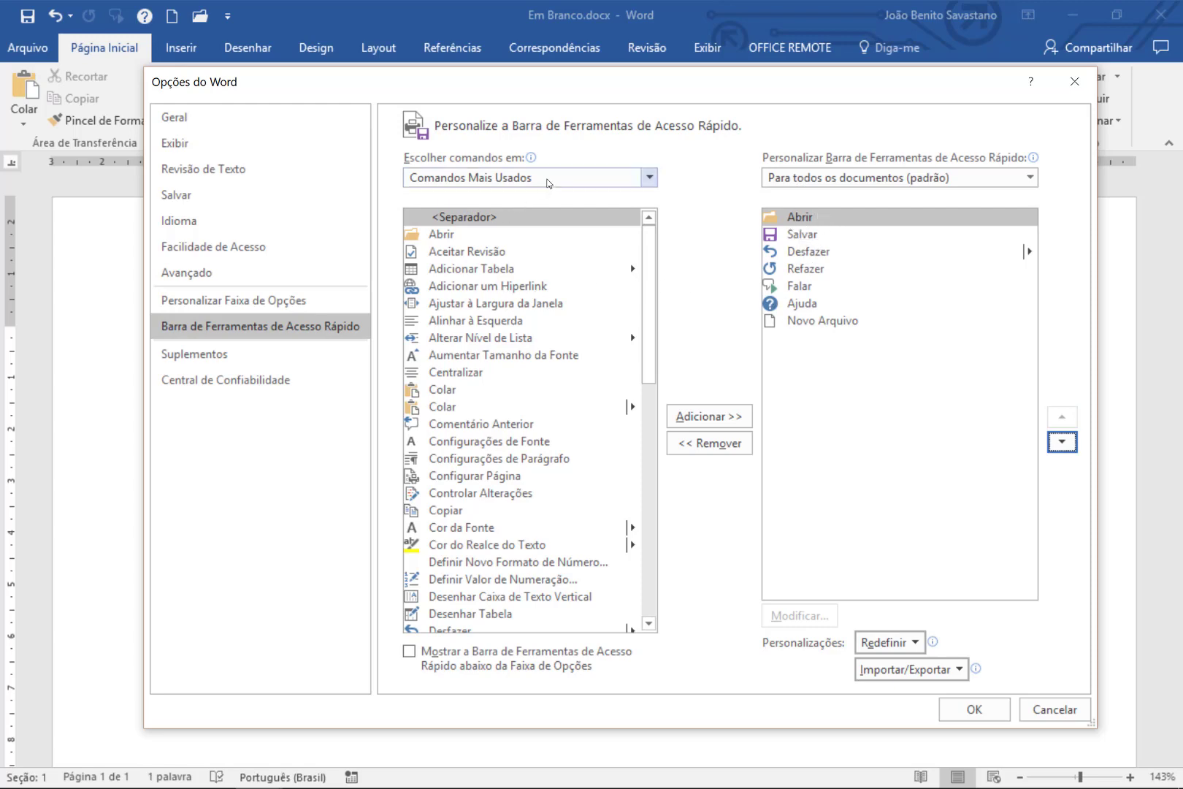
Step: Browse the commands available for the toolbar under Comandos Mais Usados and Todos os Comandos
drag(651, 255, 656, 459)
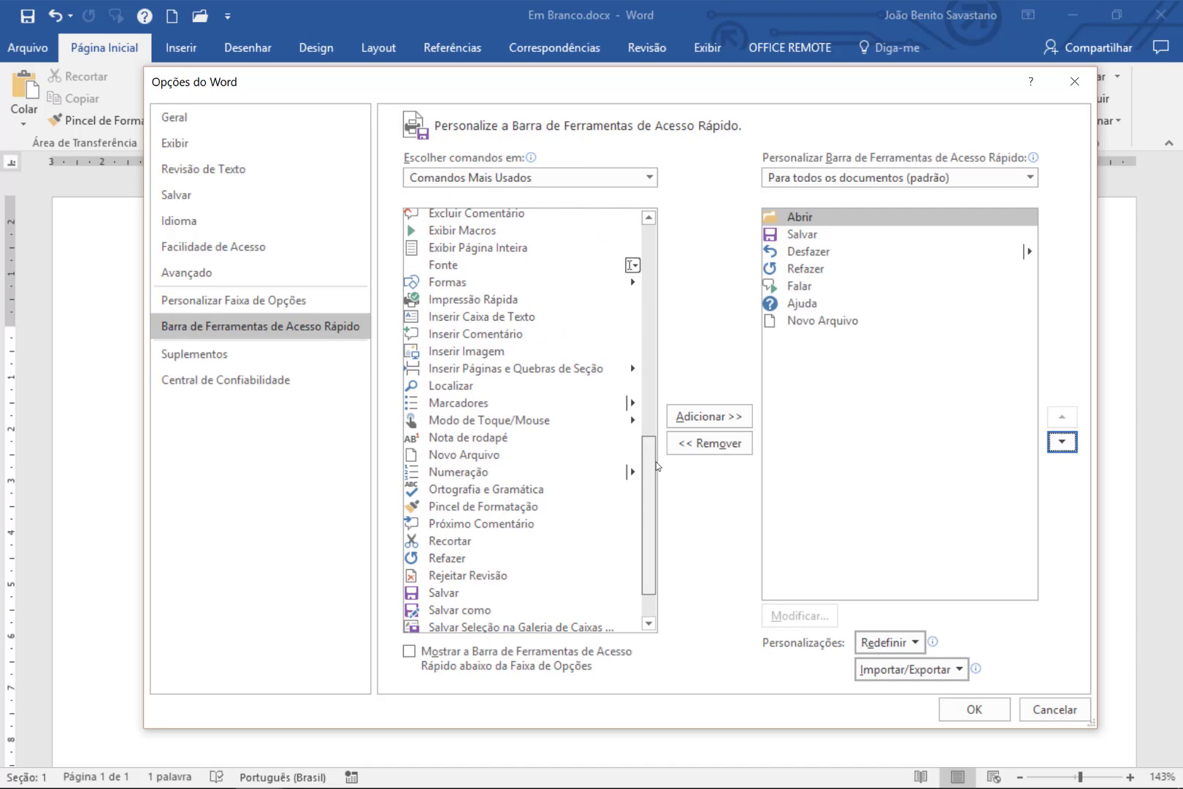
drag(657, 462, 370, 127)
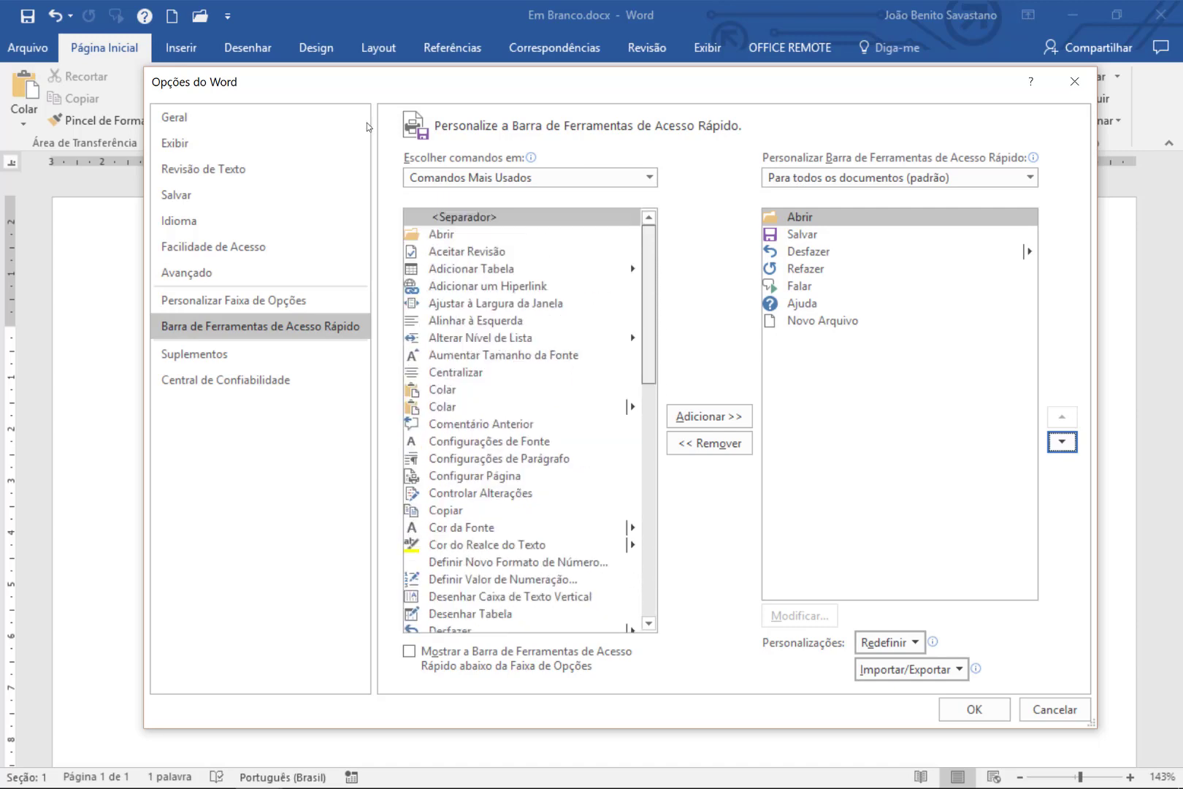
click(649, 179)
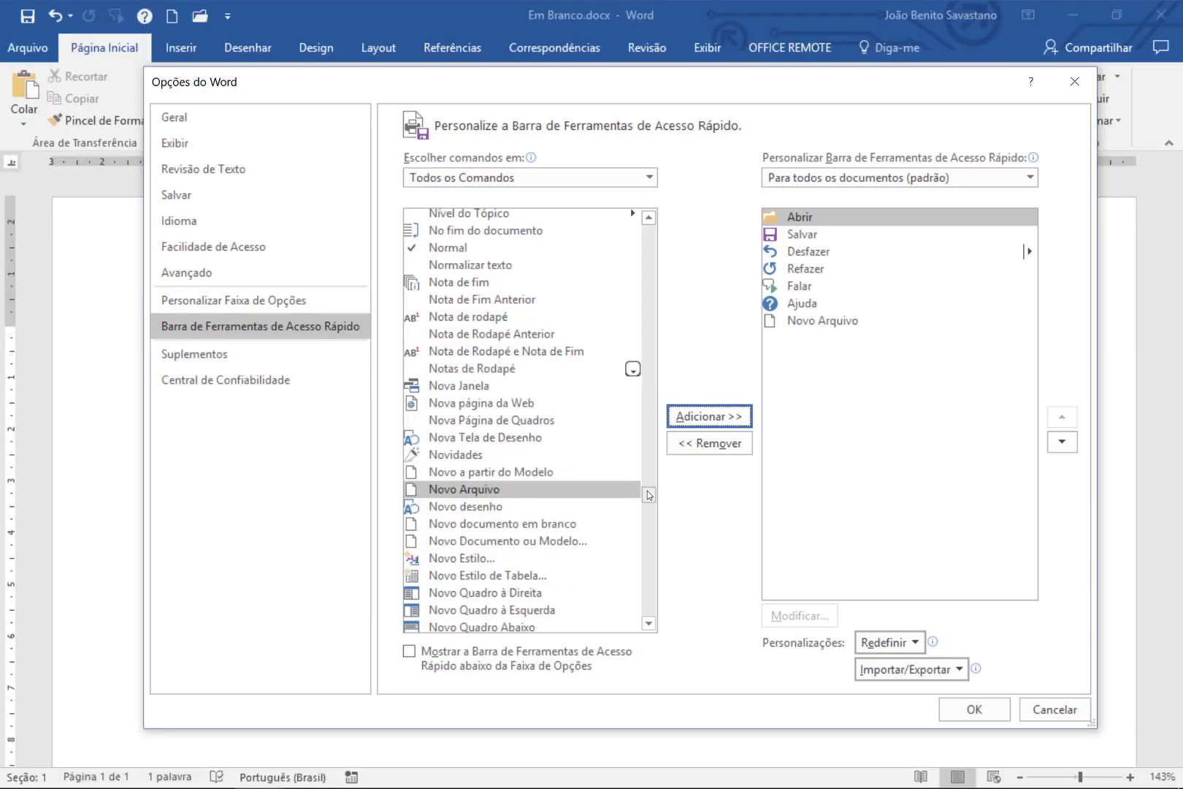
click(650, 178)
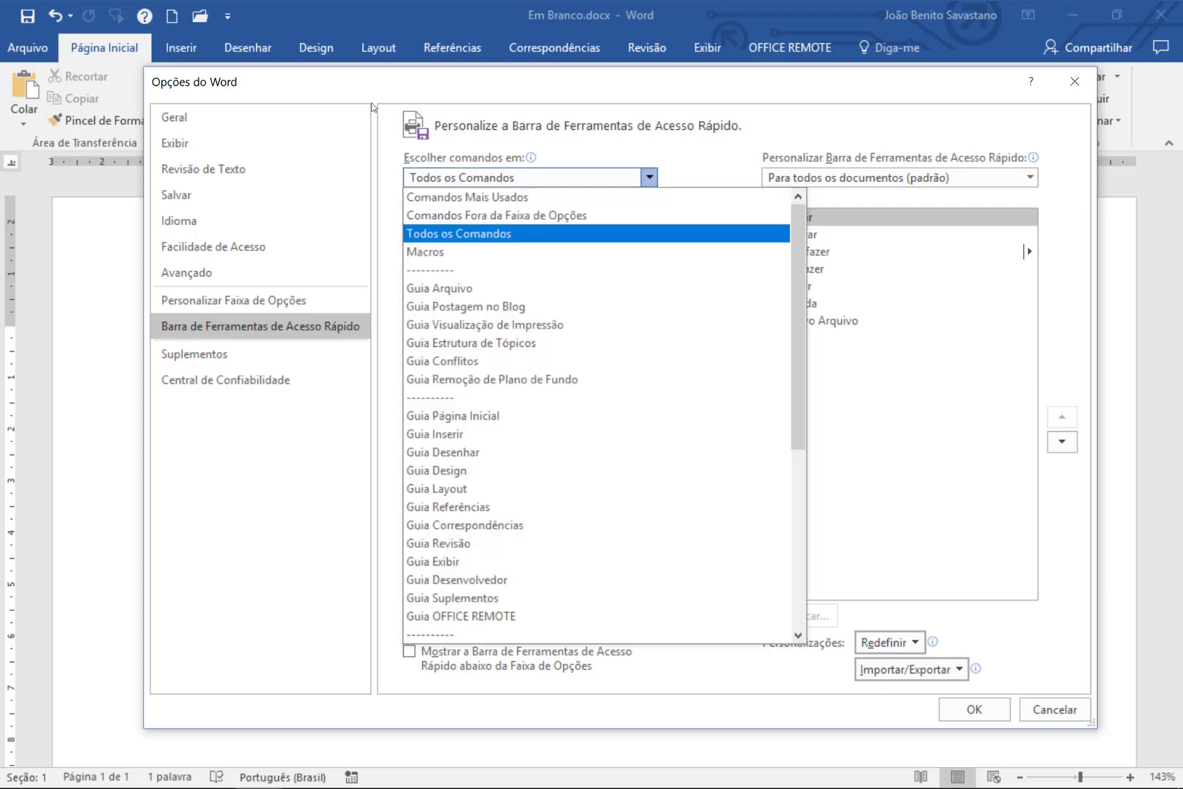
click(308, 126)
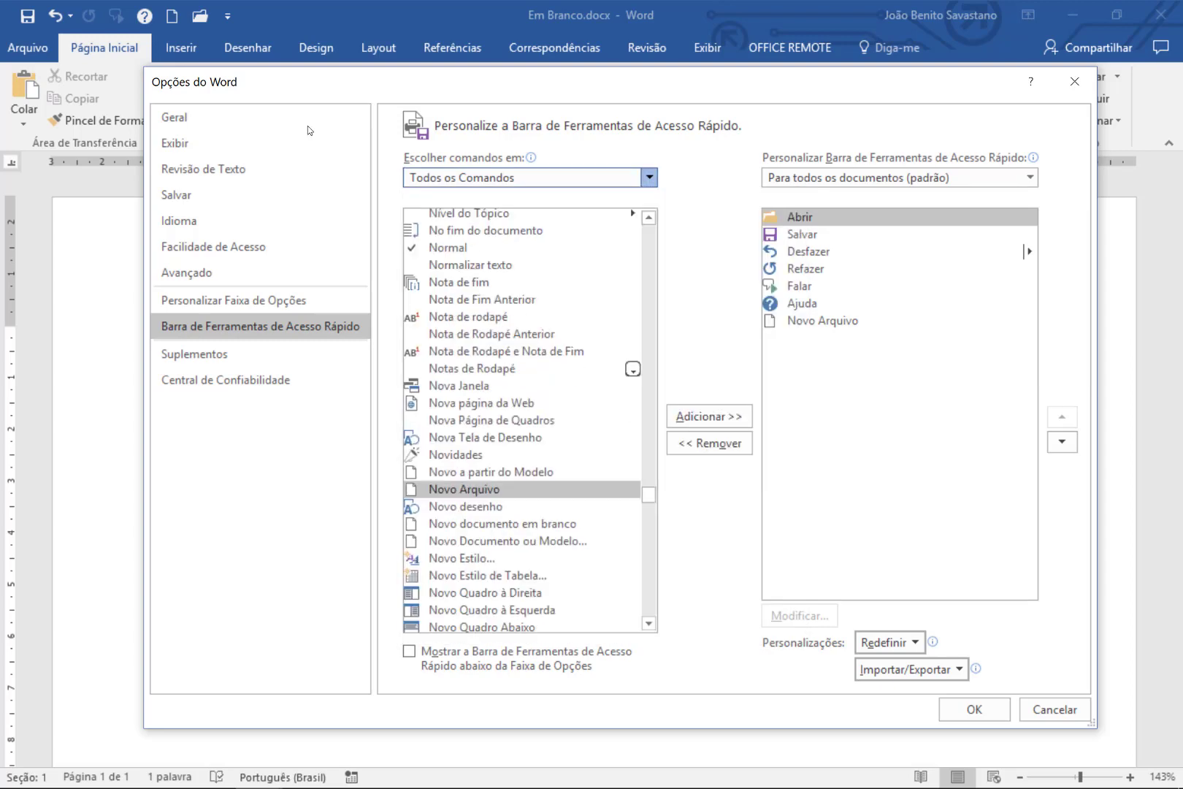
Step: Browse the Comandos Fora da Faixa de Opções list and apply the new Quick Access Toolbar order
key(Up)
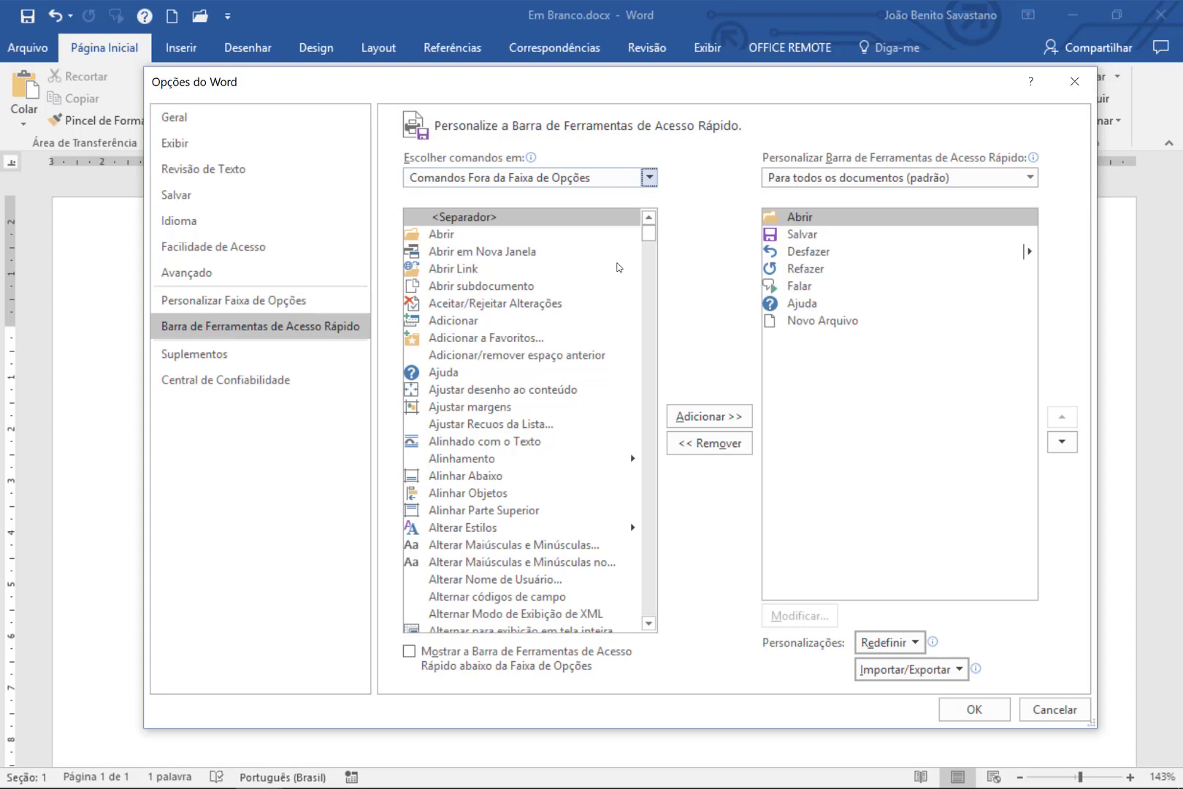
click(646, 448)
scroll(371, 260, down, 1)
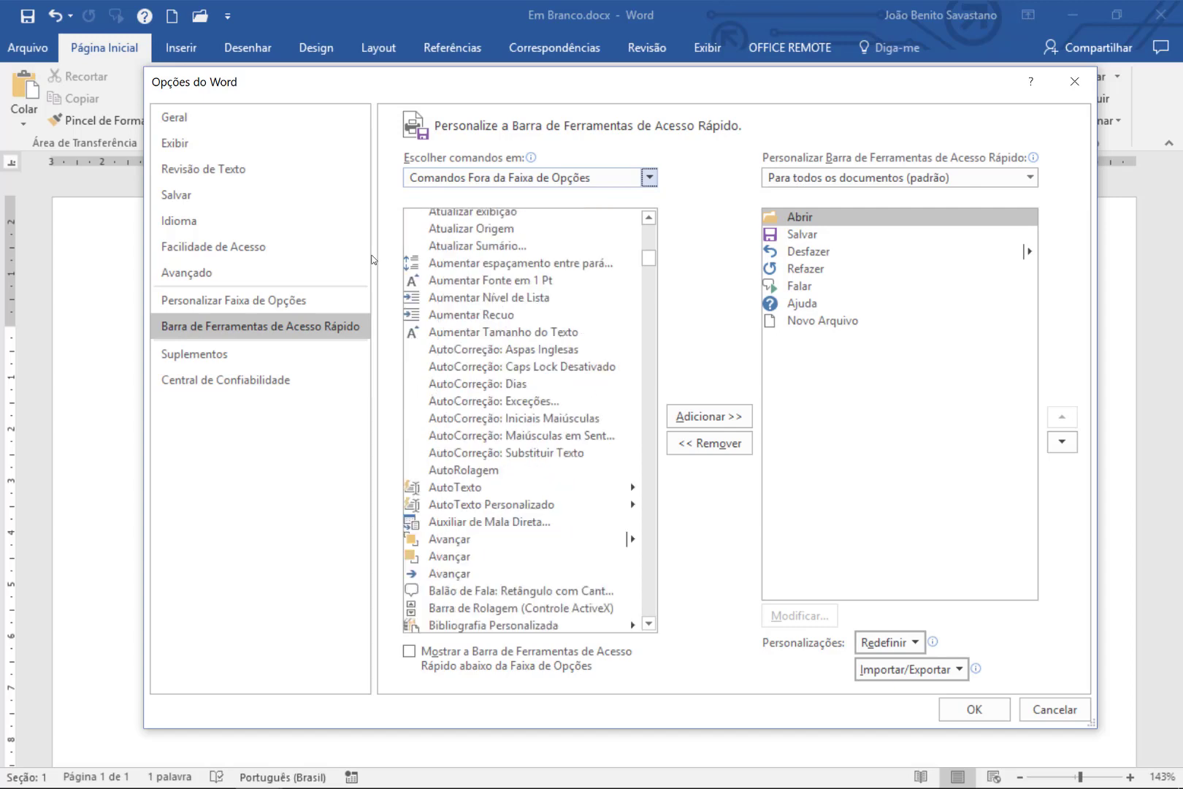
scroll(371, 260, down, 1)
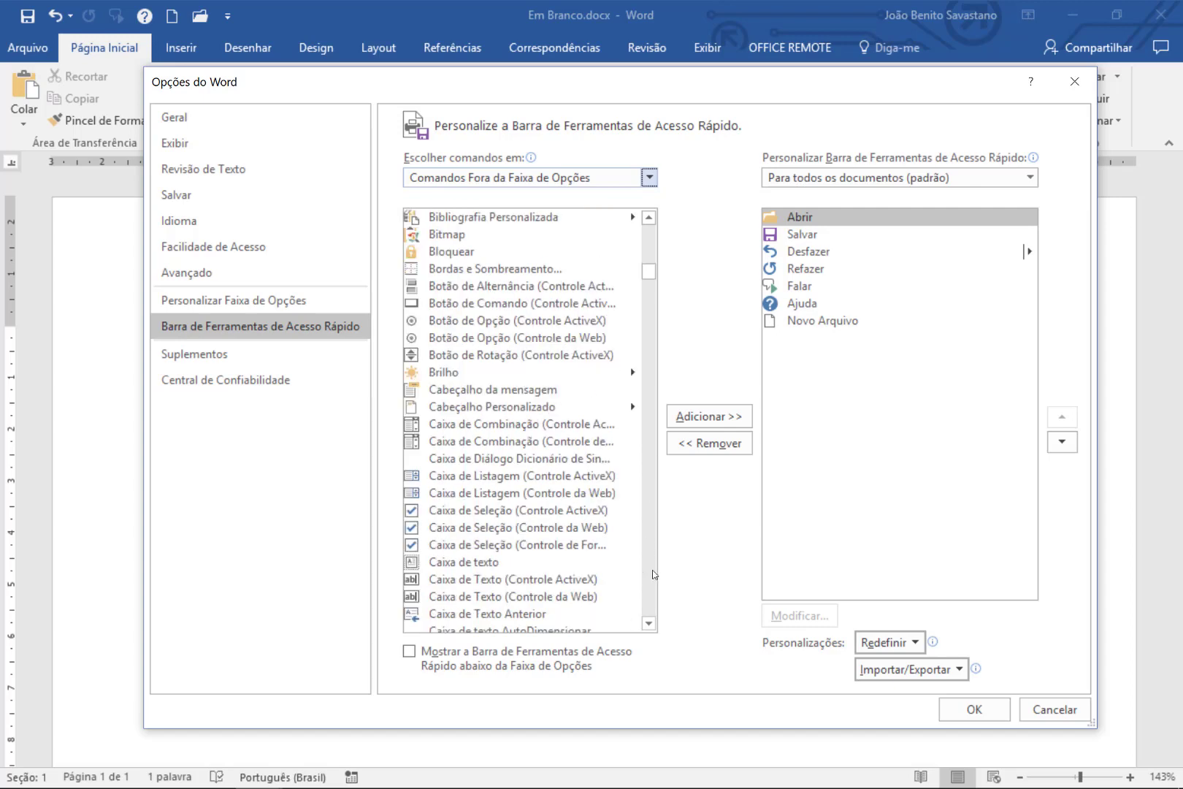
scroll(374, 326, down, 3)
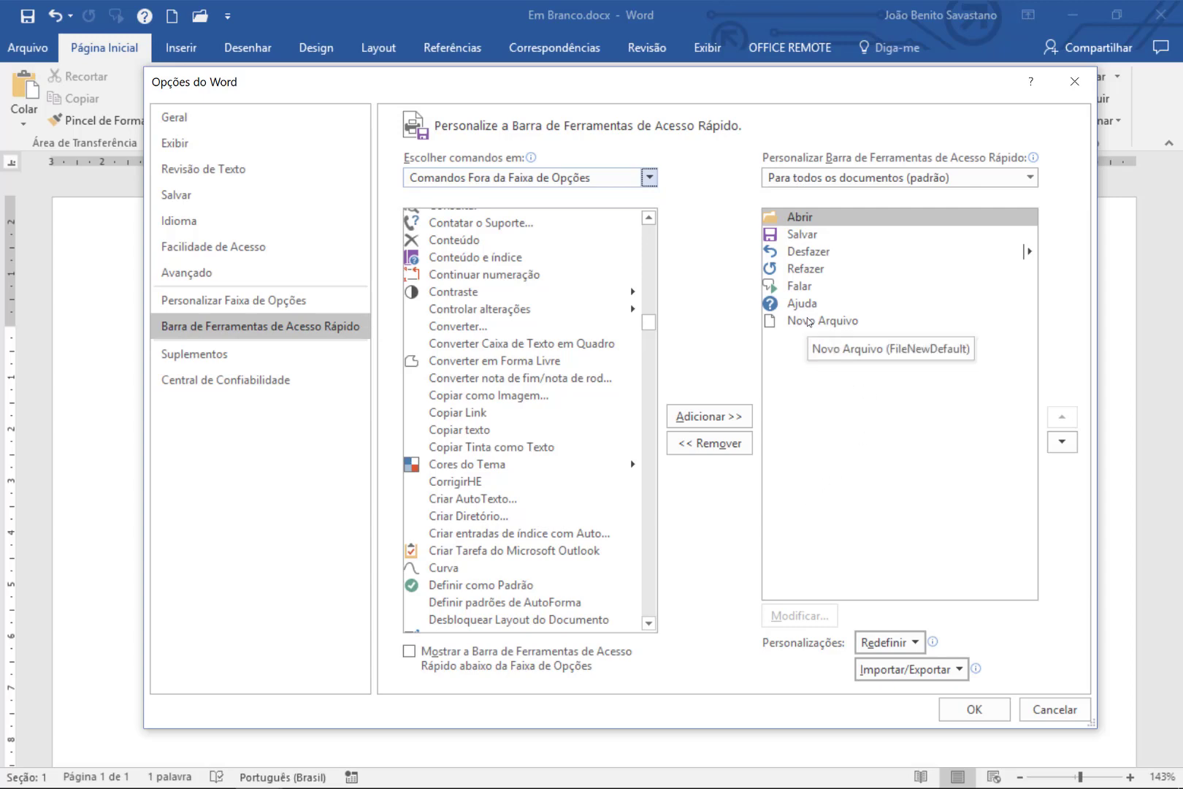
click(992, 718)
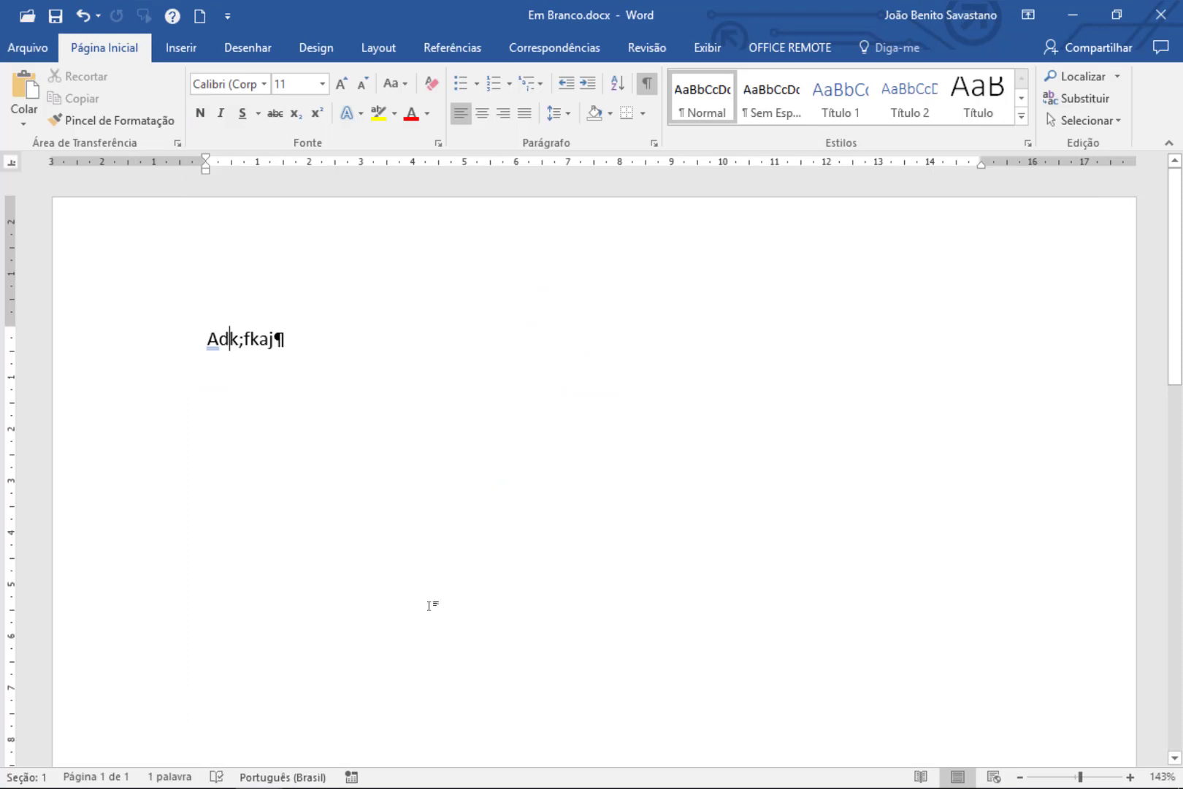
Step: Review the document's Informações, Abrir, Compartilhar and Exportar pages, and open the general Word options
click(24, 49)
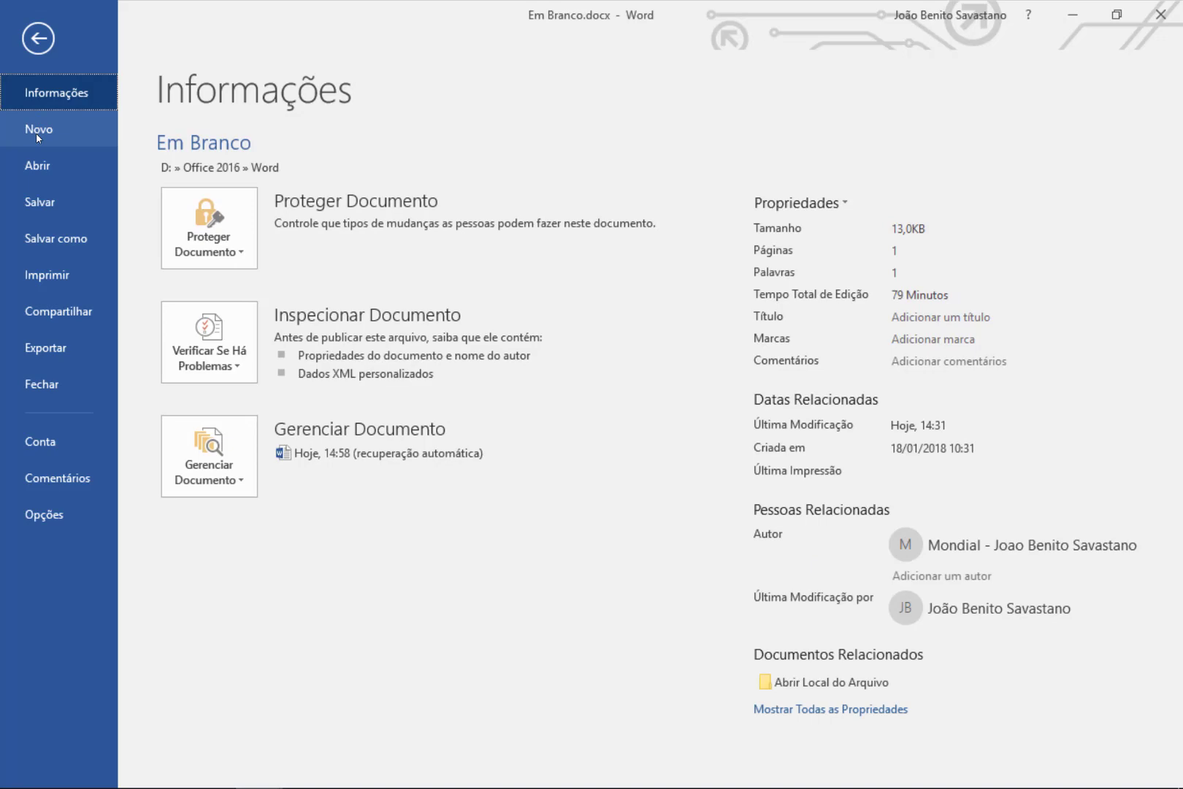
click(36, 162)
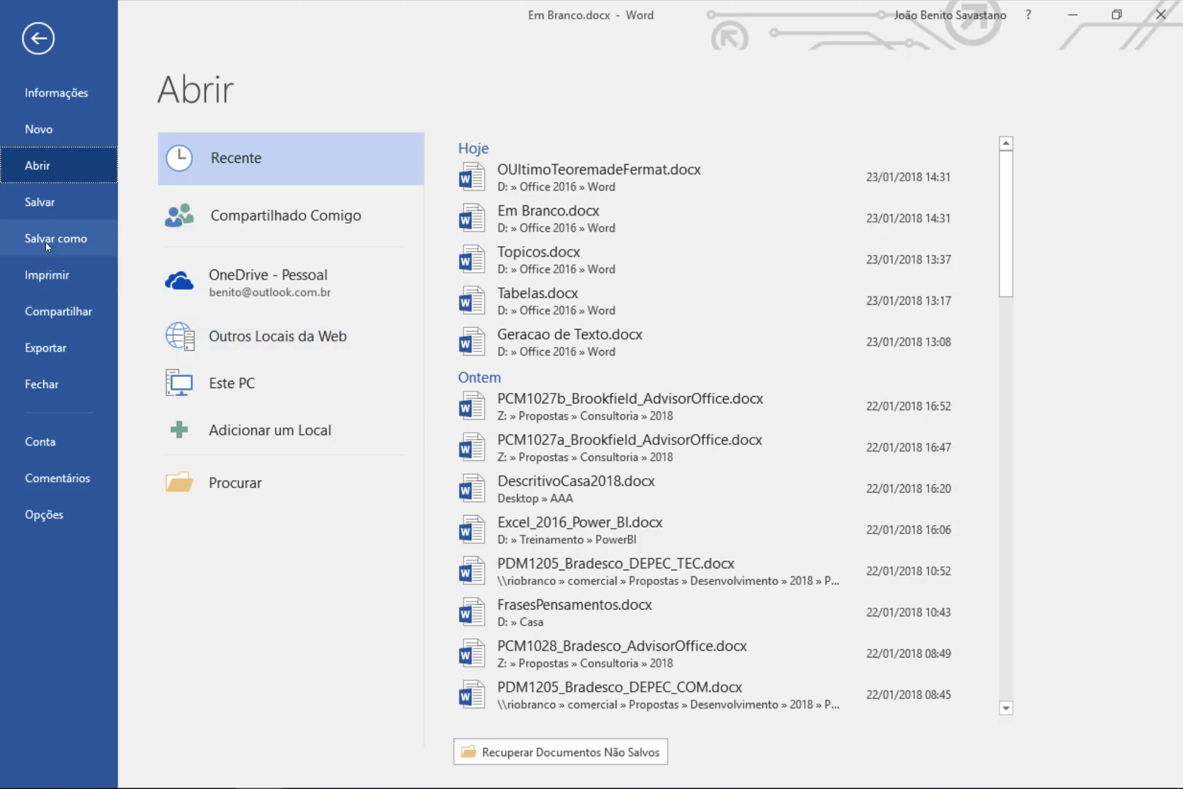
click(51, 312)
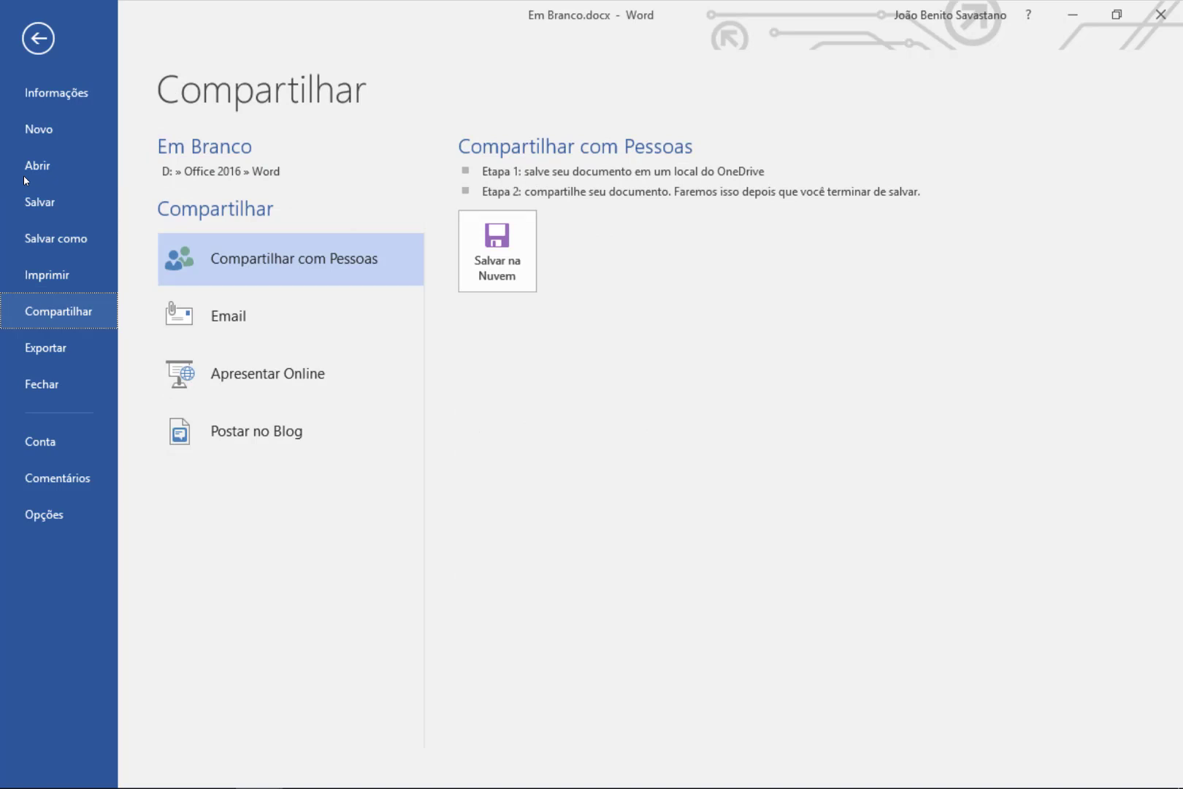
click(39, 346)
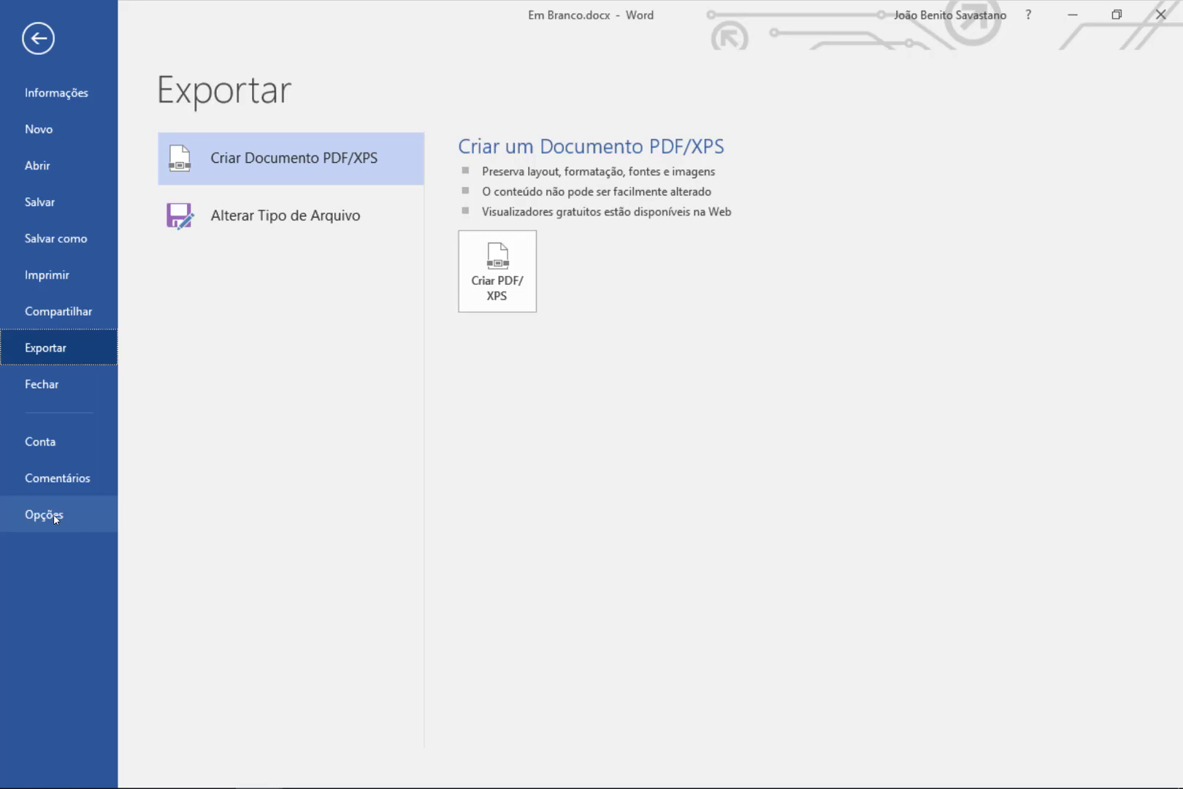
key(Escape)
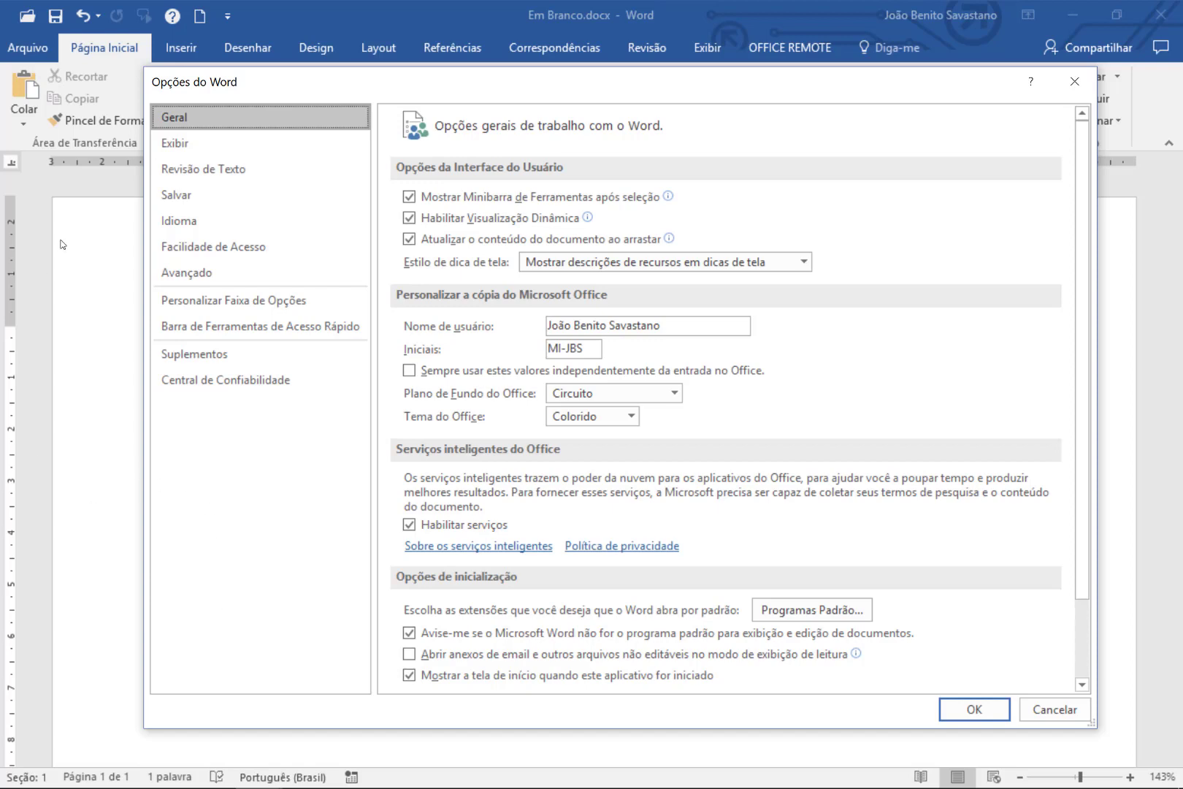
Step: In the Salvar options, set the default local file location to D:\Office 2016\Word\ and apply the change
click(191, 194)
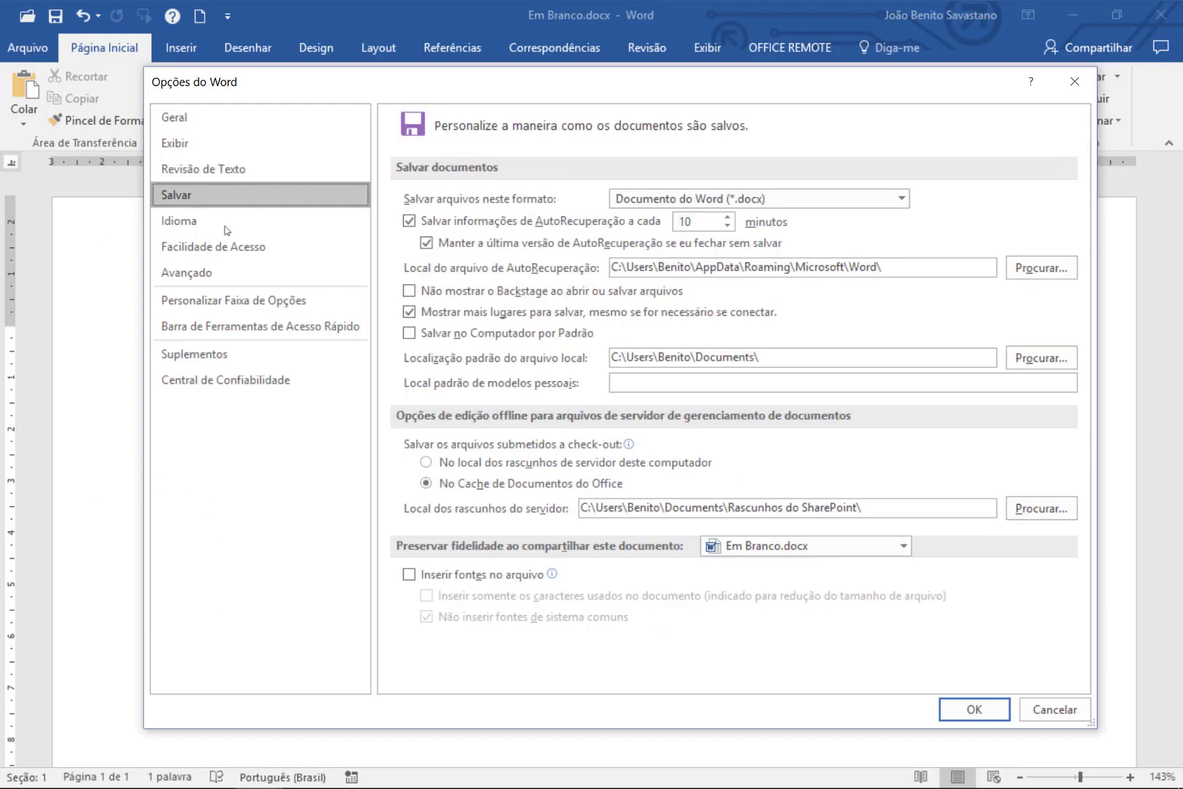
click(715, 314)
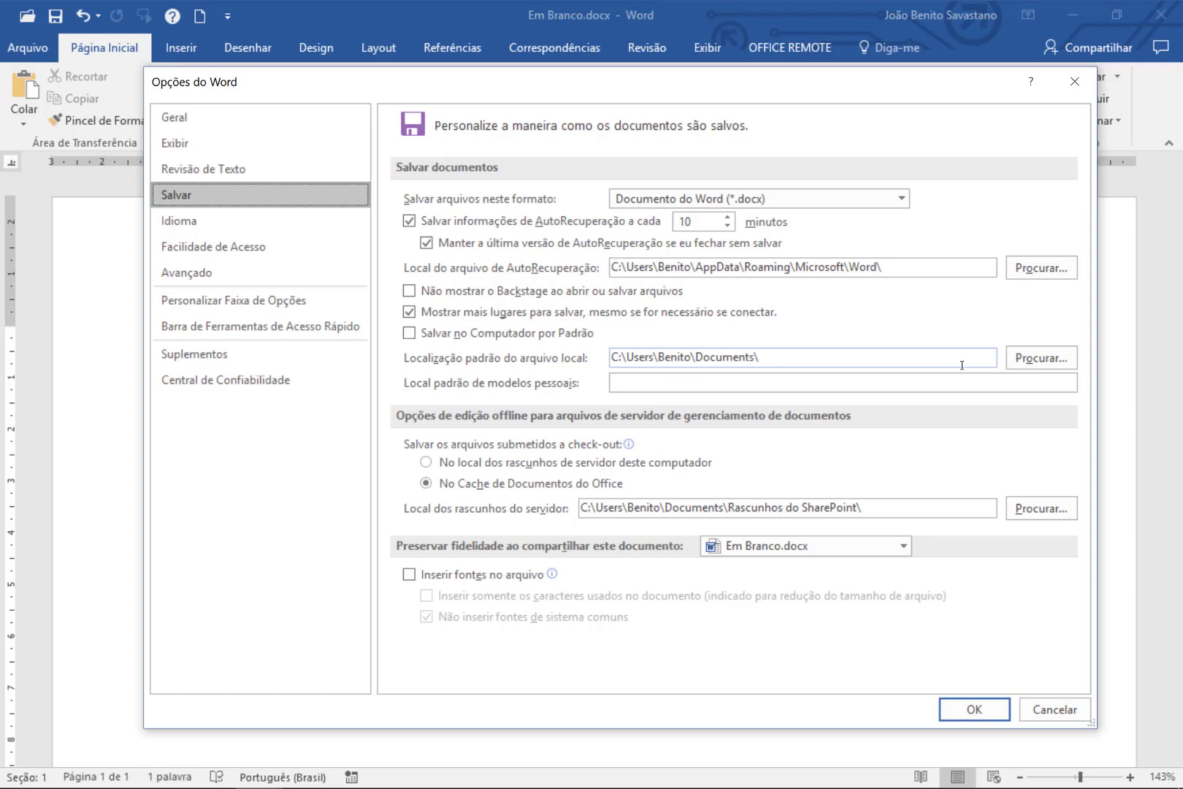
click(1055, 360)
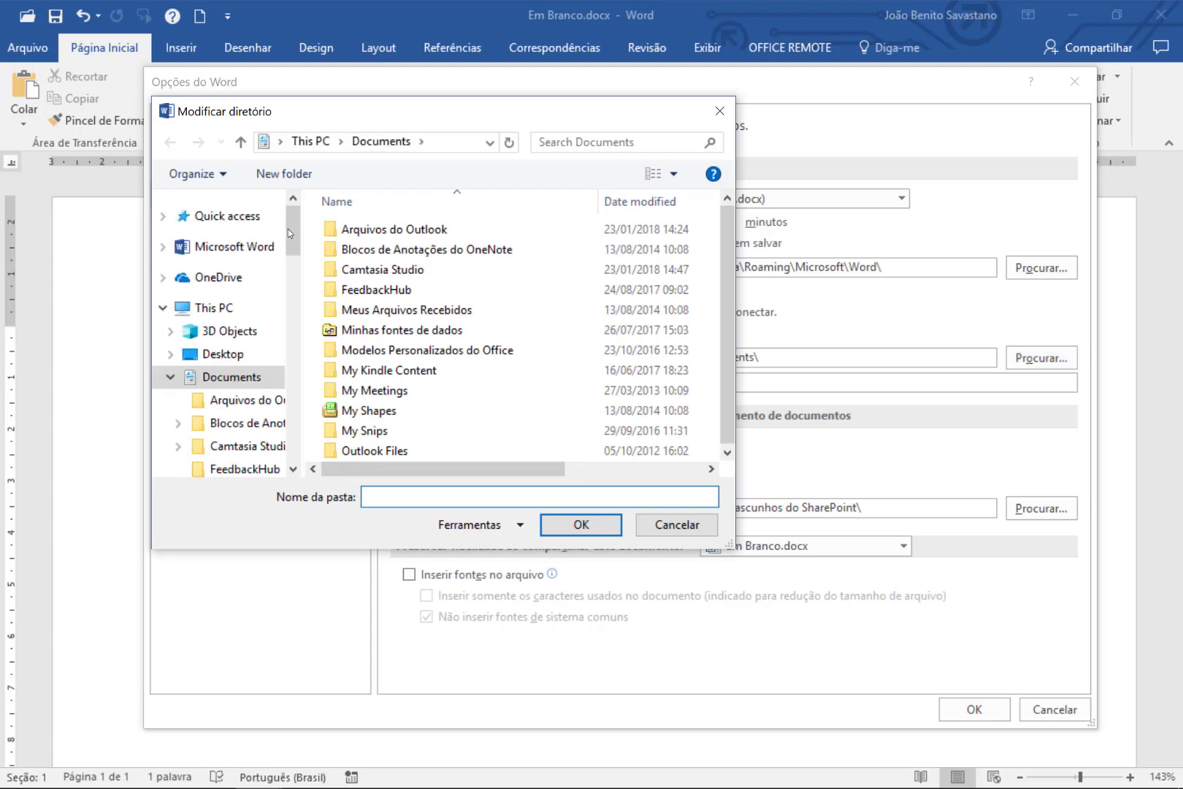
drag(285, 229, 289, 458)
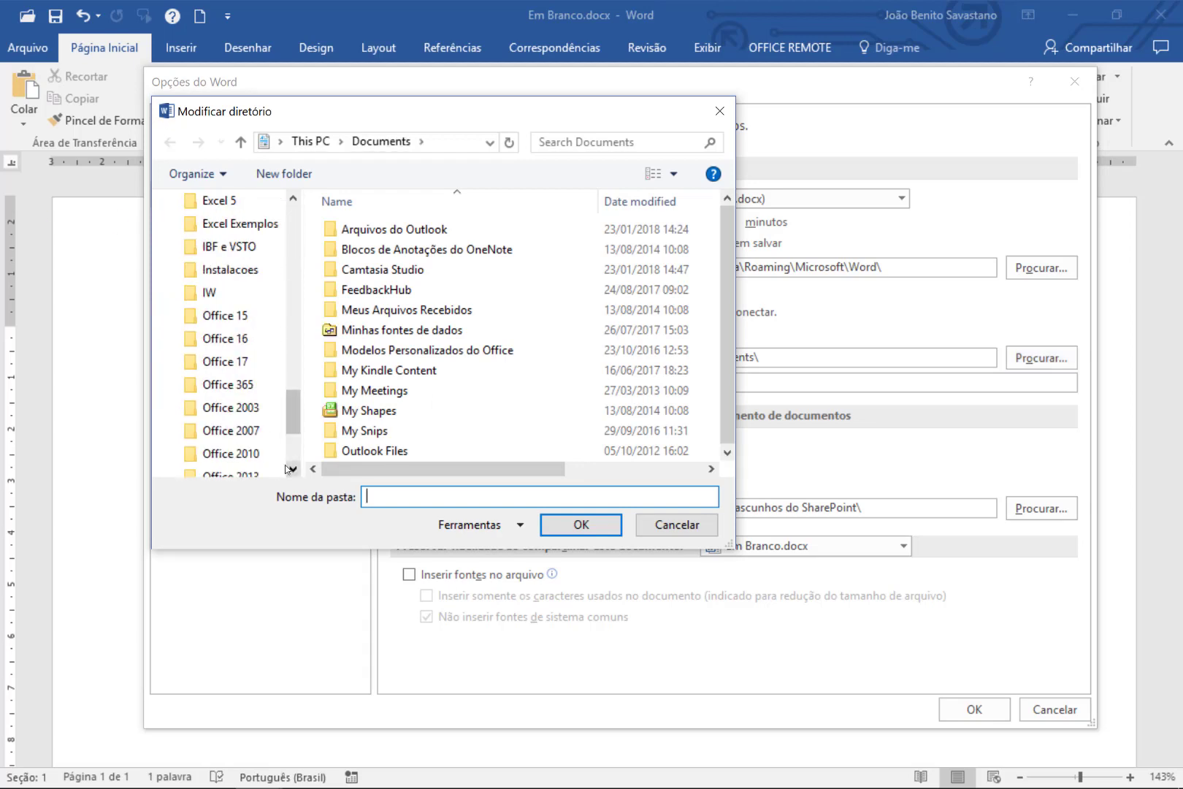
scroll(169, 273, down, 1)
scroll(168, 268, down, 3)
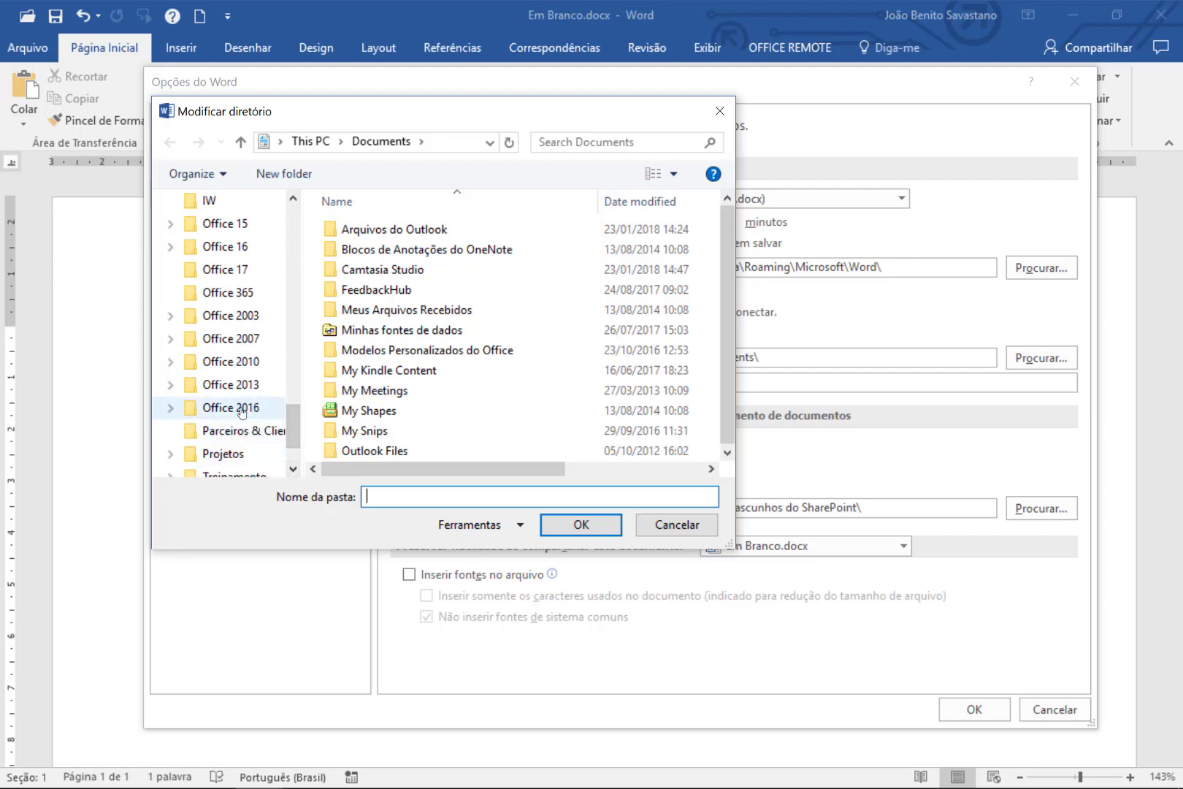
click(226, 408)
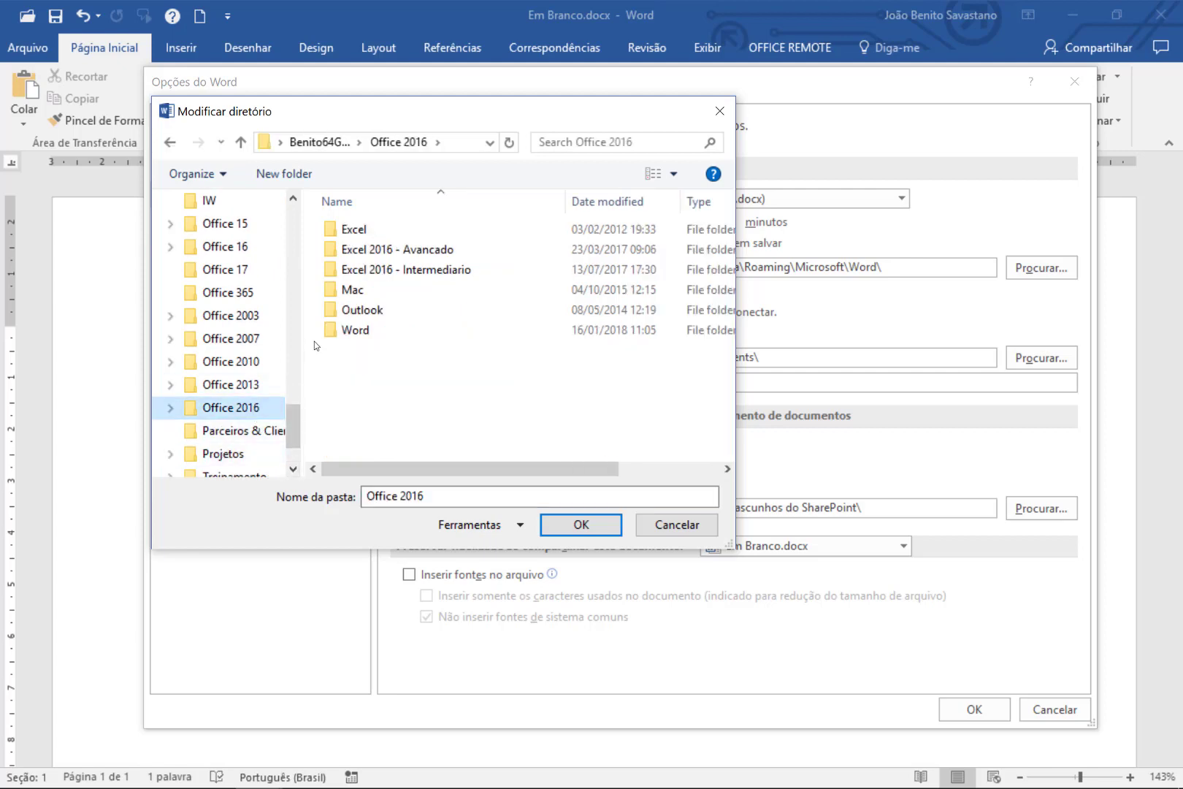
double_click(352, 335)
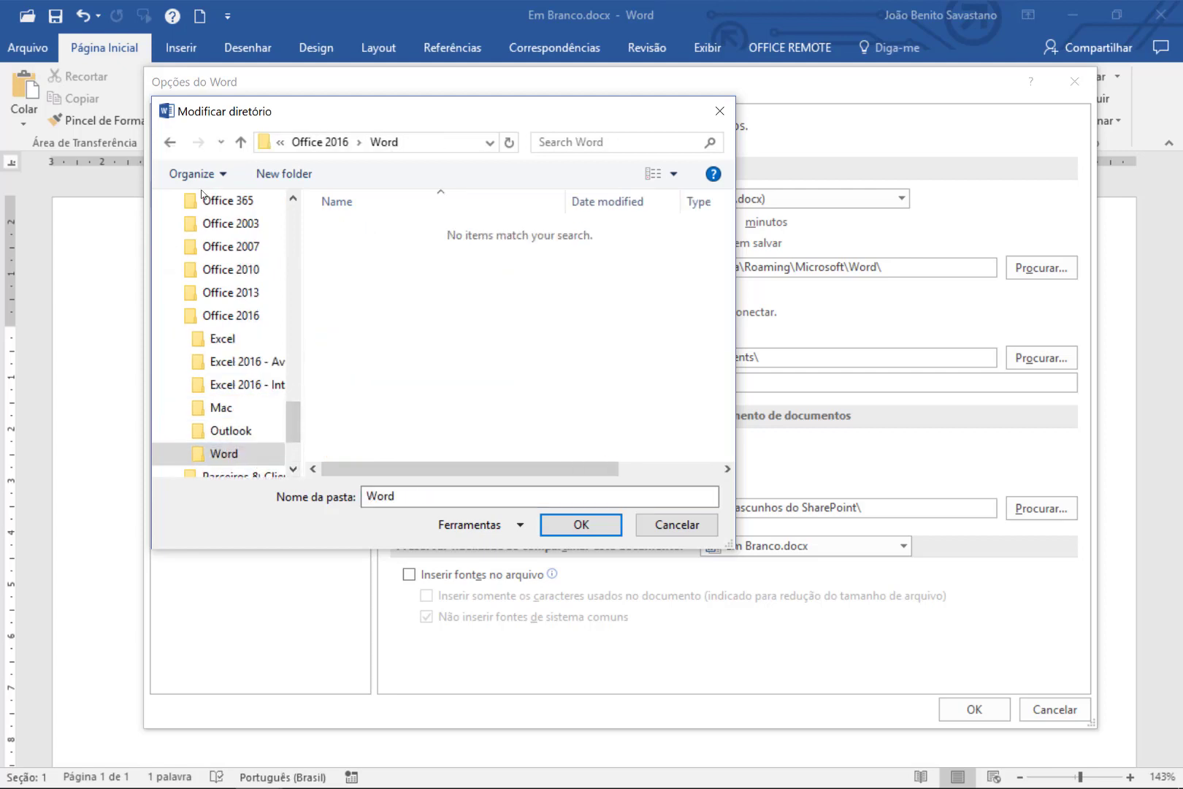
click(577, 525)
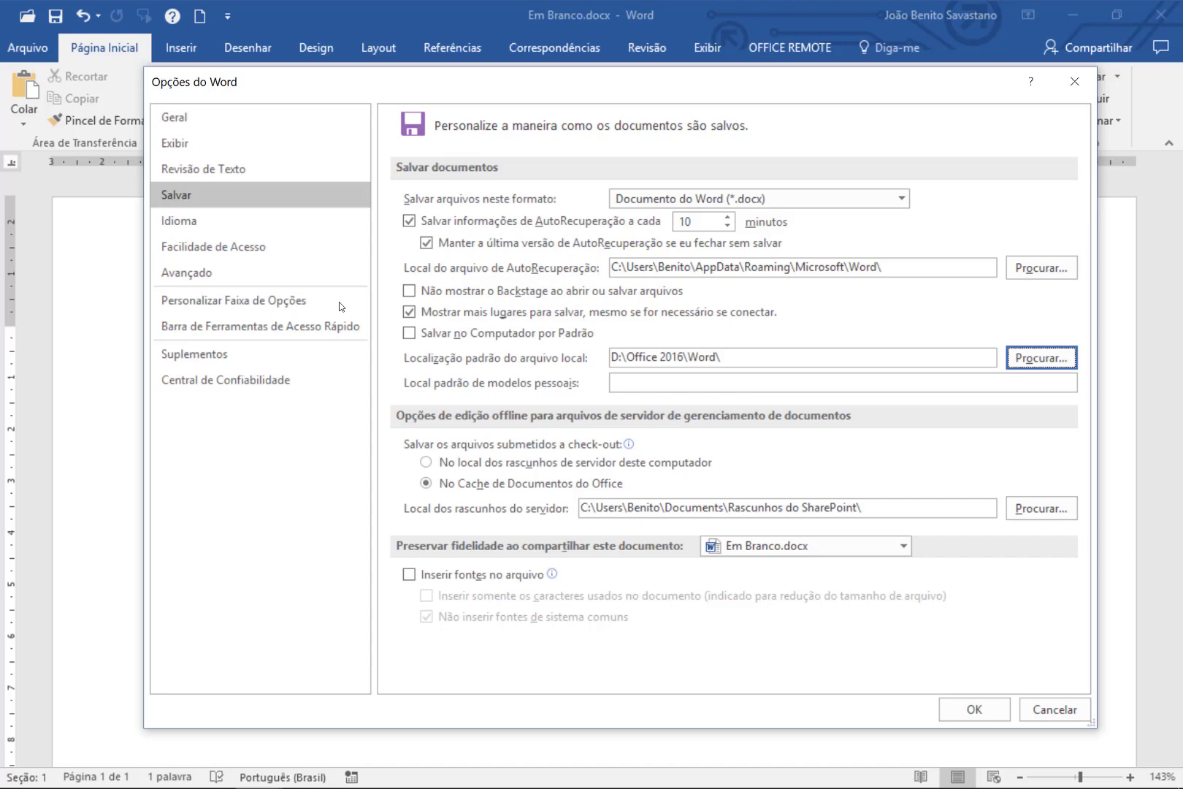
click(975, 708)
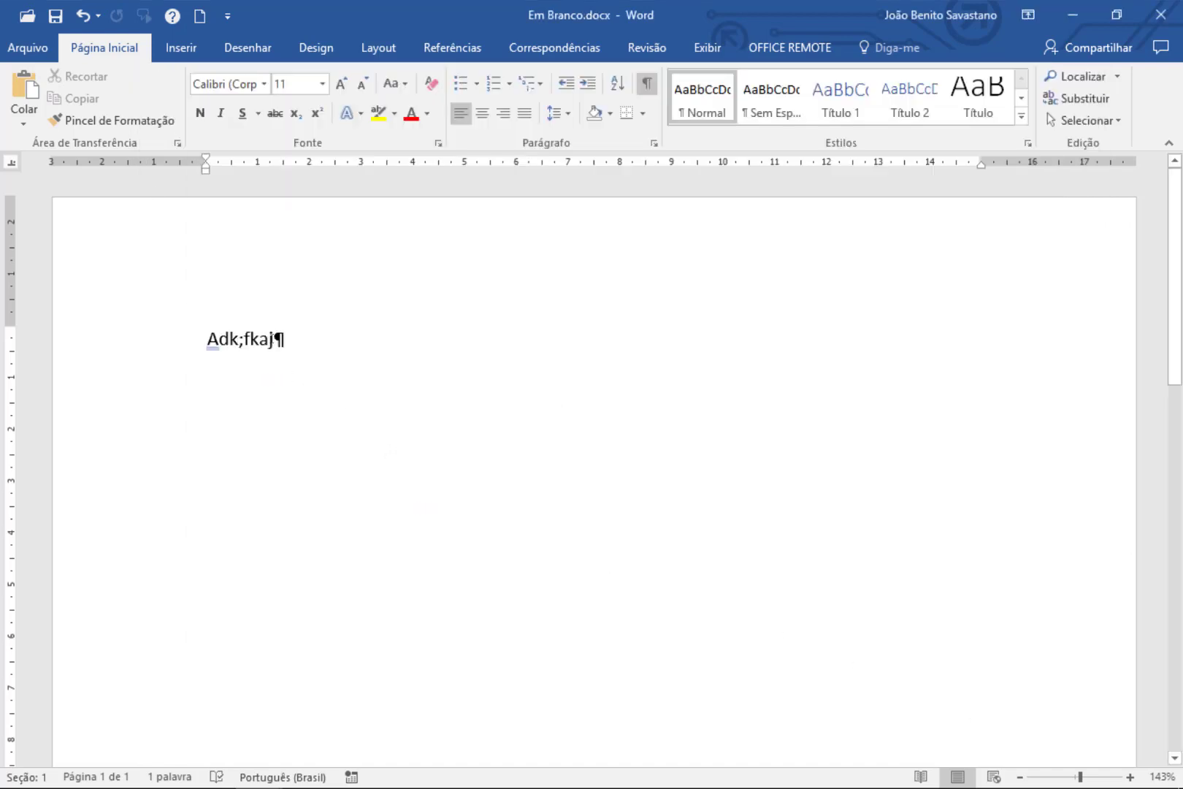
Step: Replace the document's existing text with sample paragraphs generated by =rand(80,4)
triple_click(229, 338)
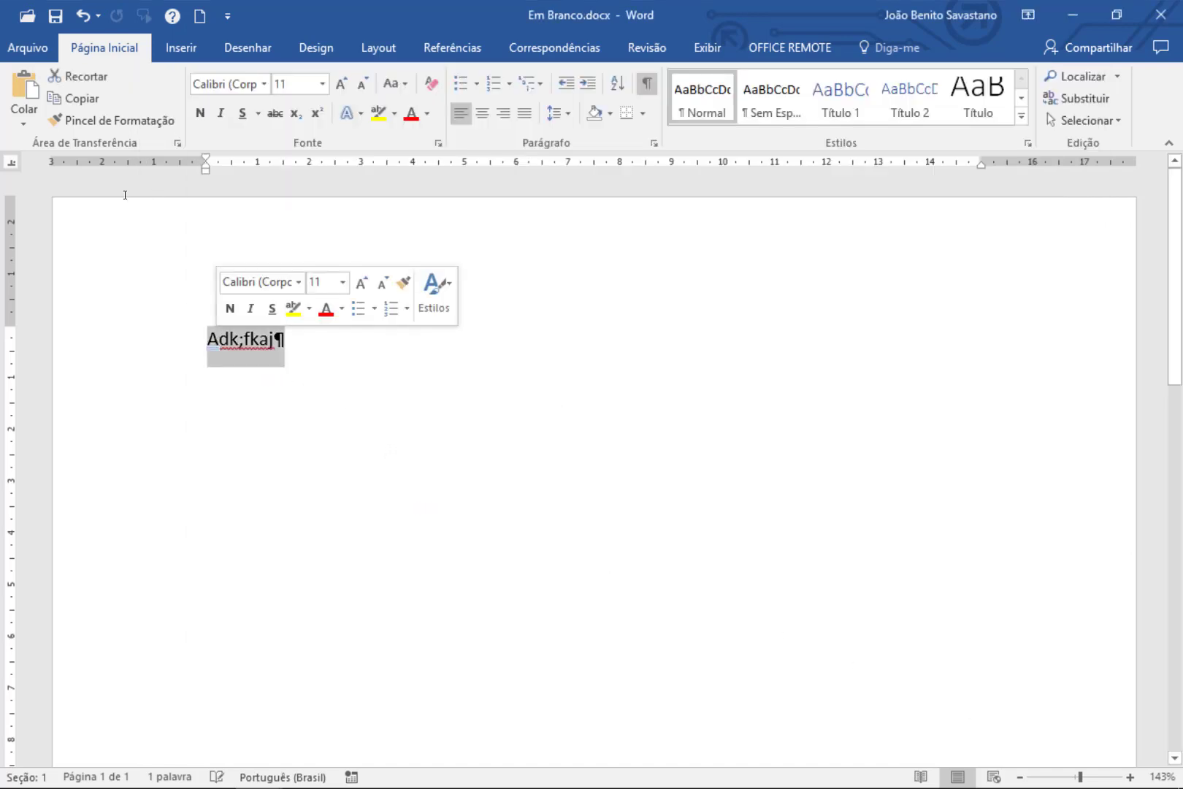
key(Delete)
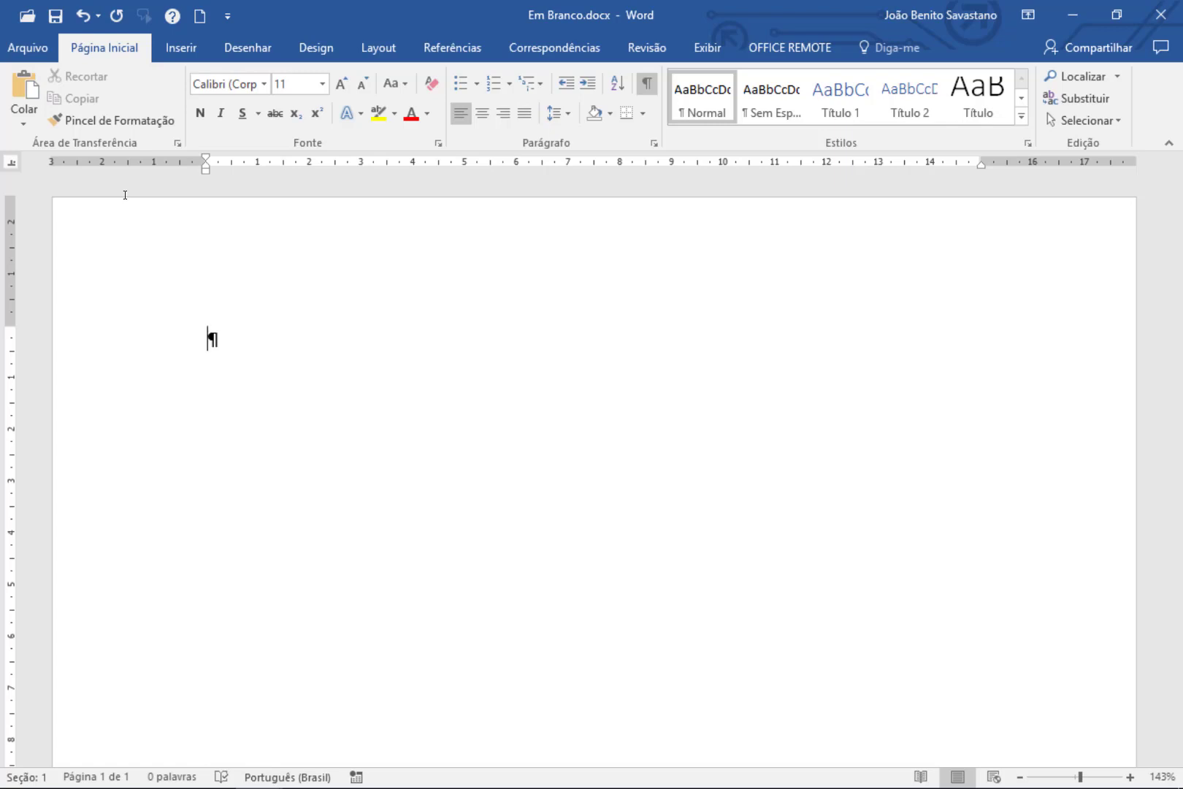
text(=rand()
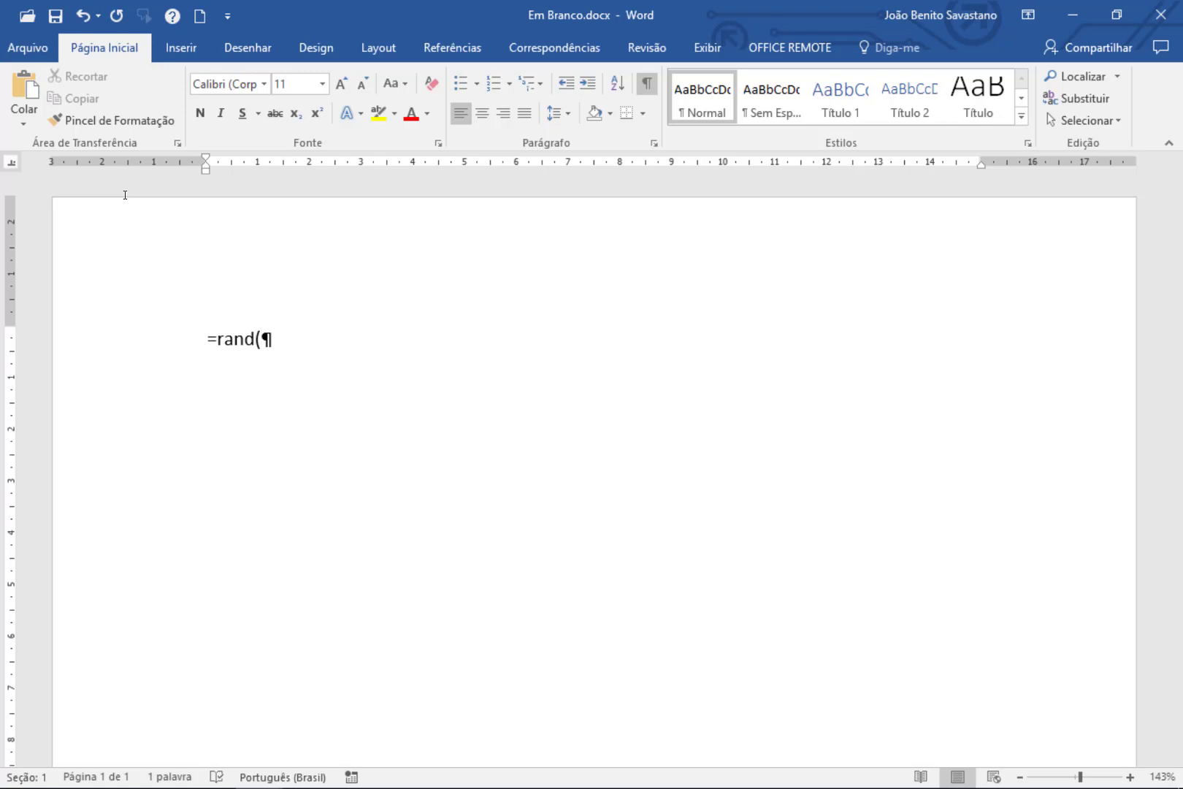
text(80,)
text(4))
key(Return)
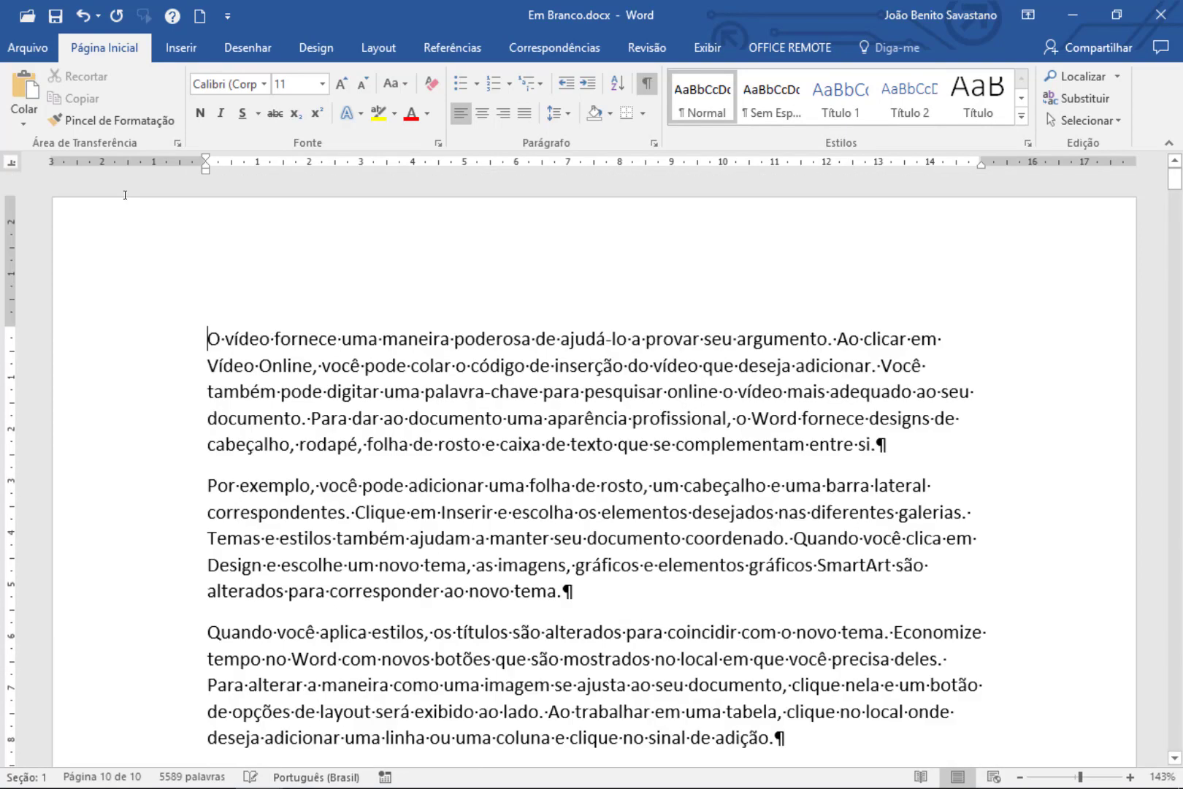
Step: Go to the last paragraphs of the document and toggle the formatting marks, leaving them hidden
key(ctrl+Page_Up)
key(ctrl+End)
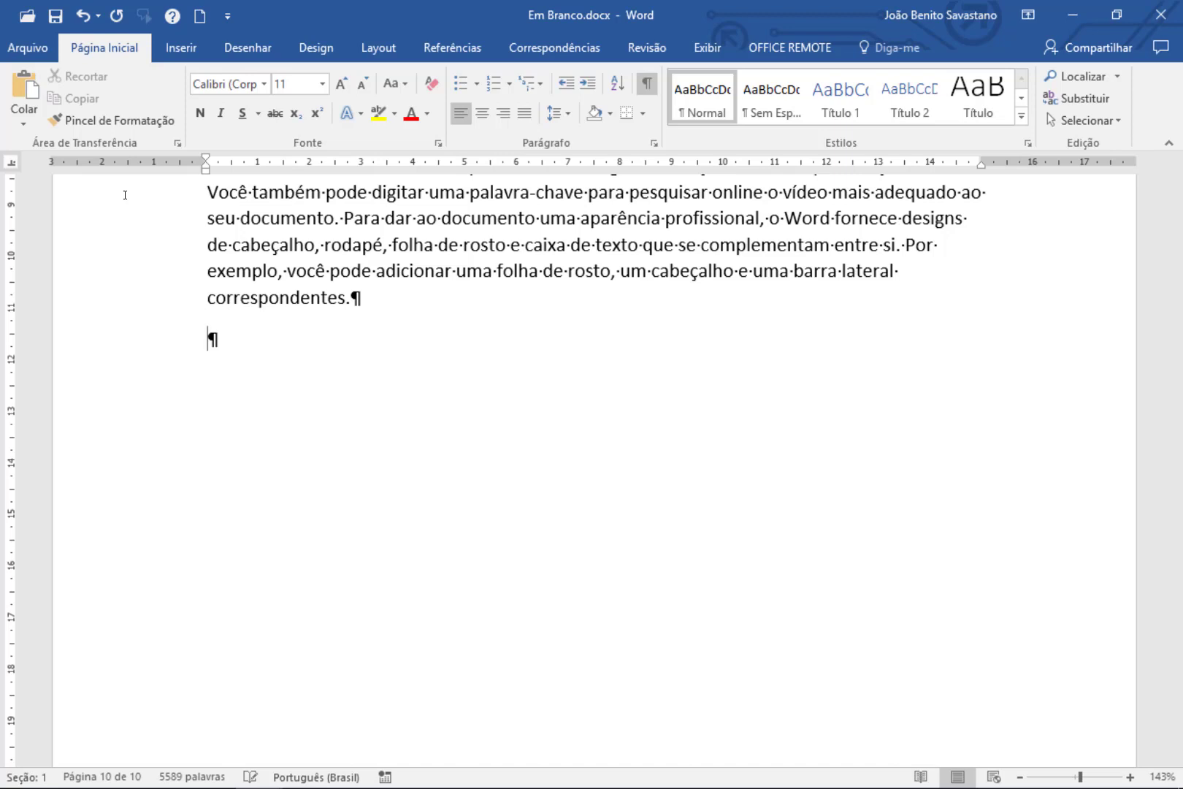
scroll(125, 195, up, 3)
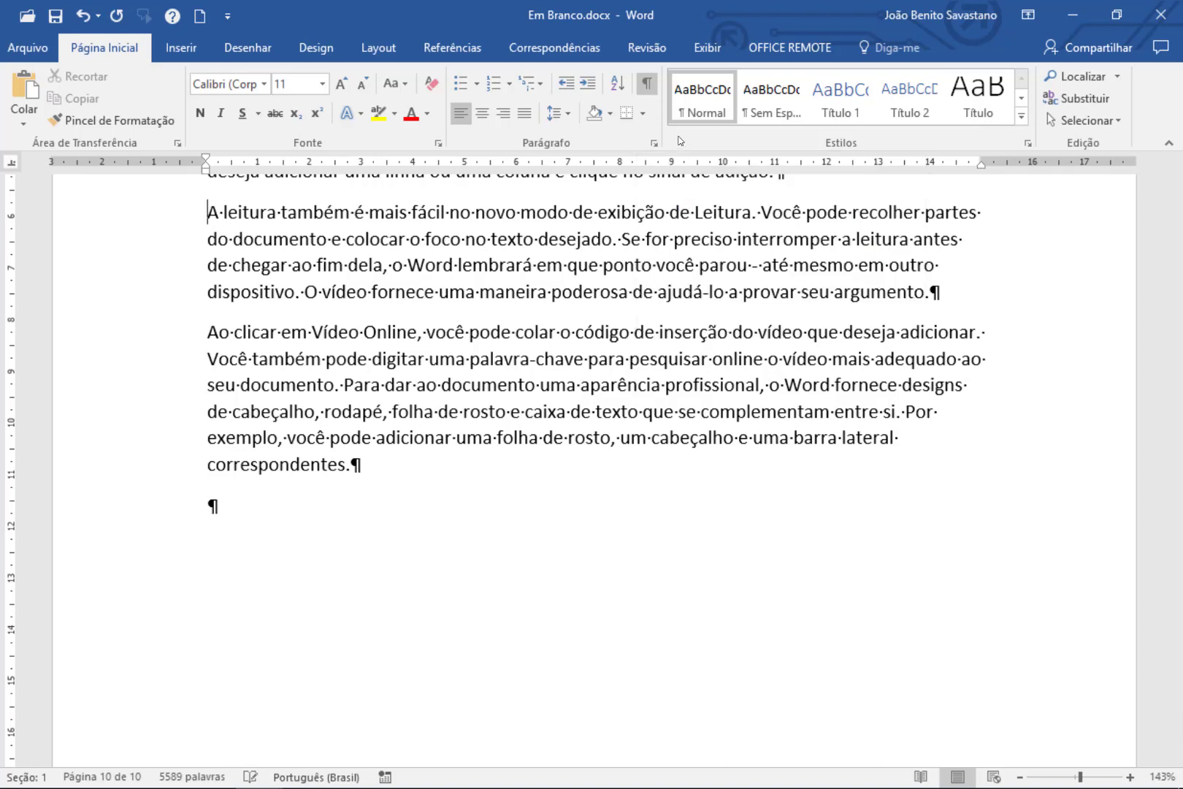
key(ctrl+shift+8)
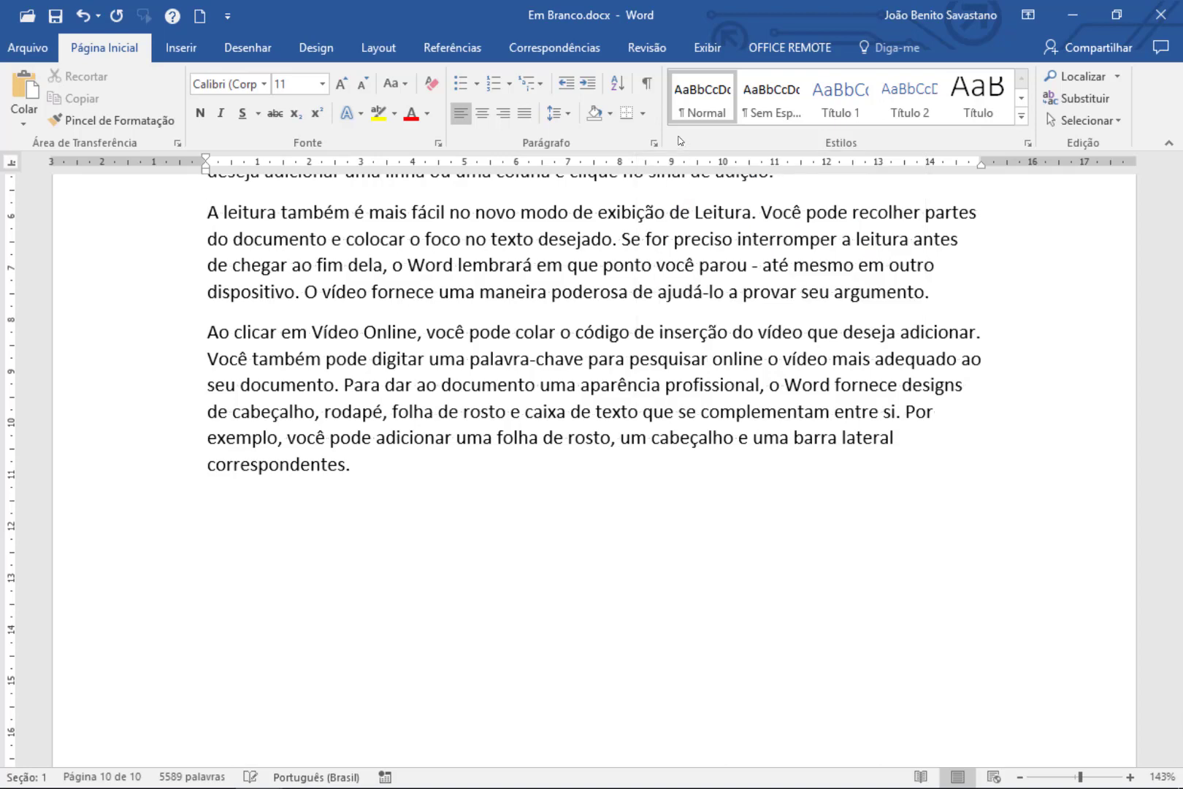
key(ctrl+shift+8)
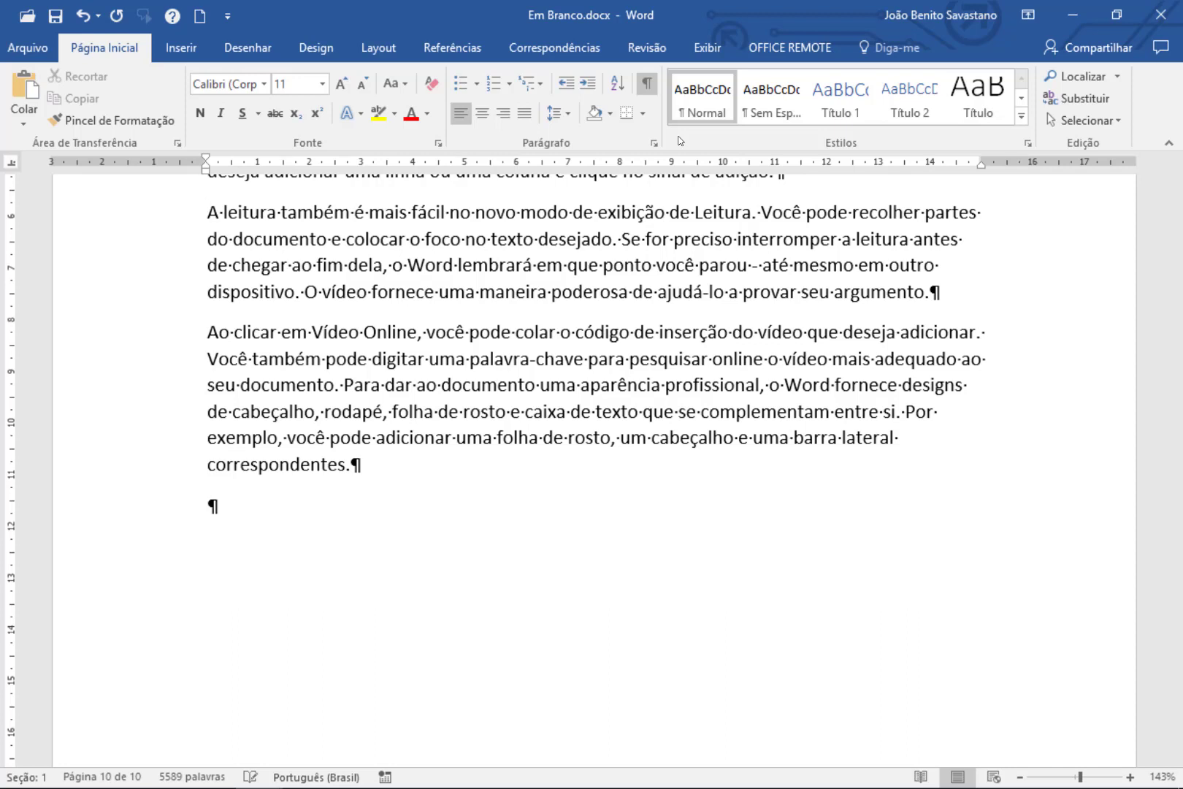
key(ctrl+shift+8)
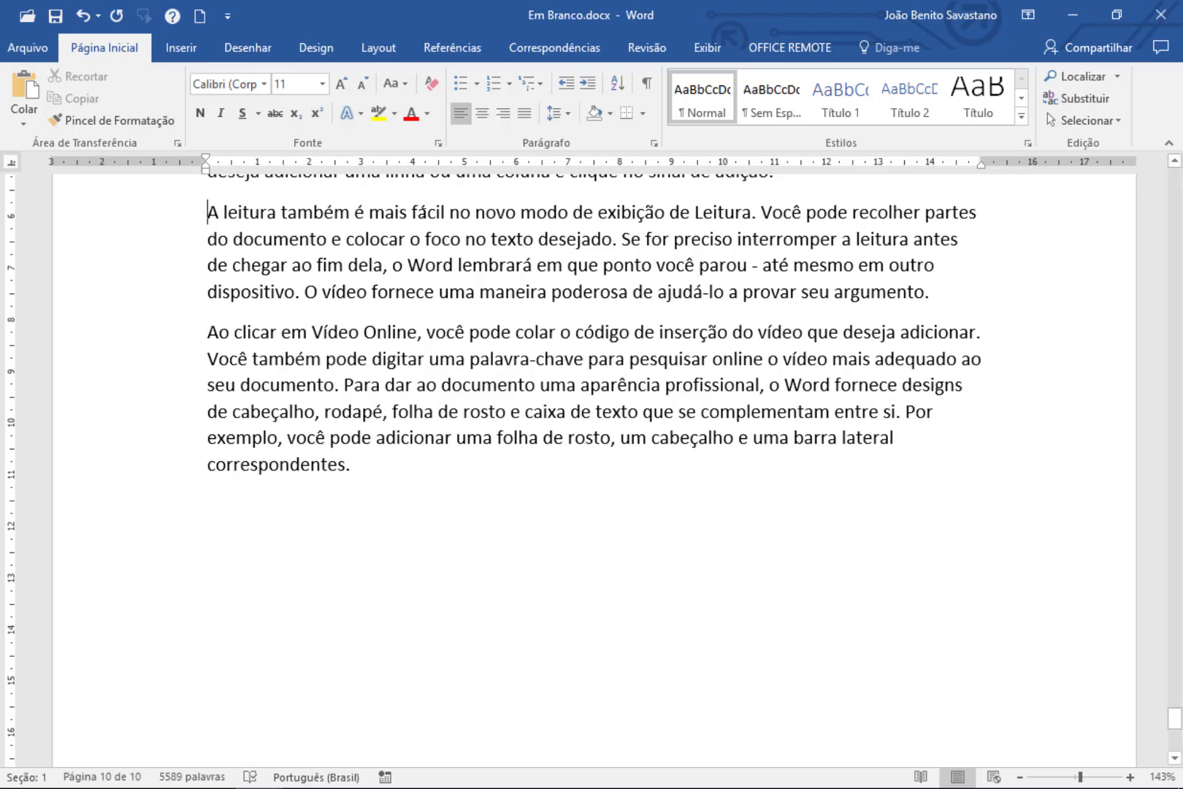
Step: Make the word "fácil" bold in the paragraph beginning "A leitura também"
double_click(428, 212)
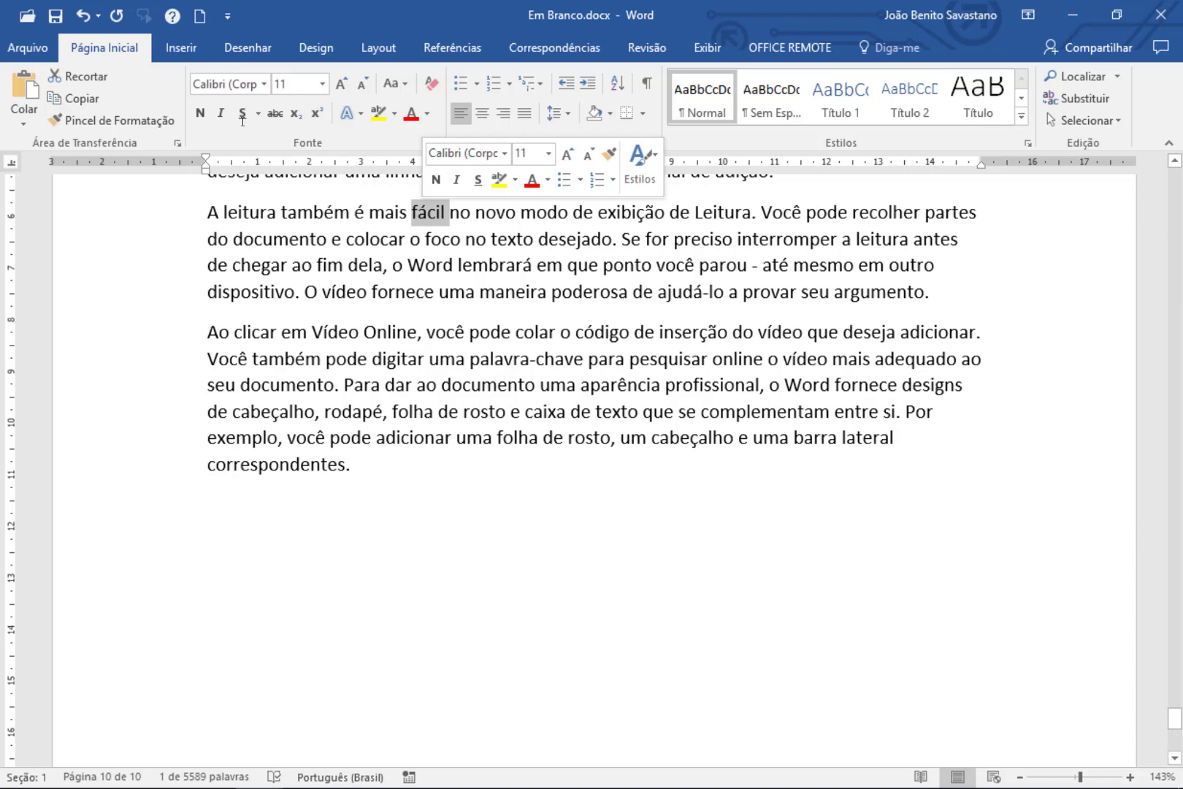
click(434, 187)
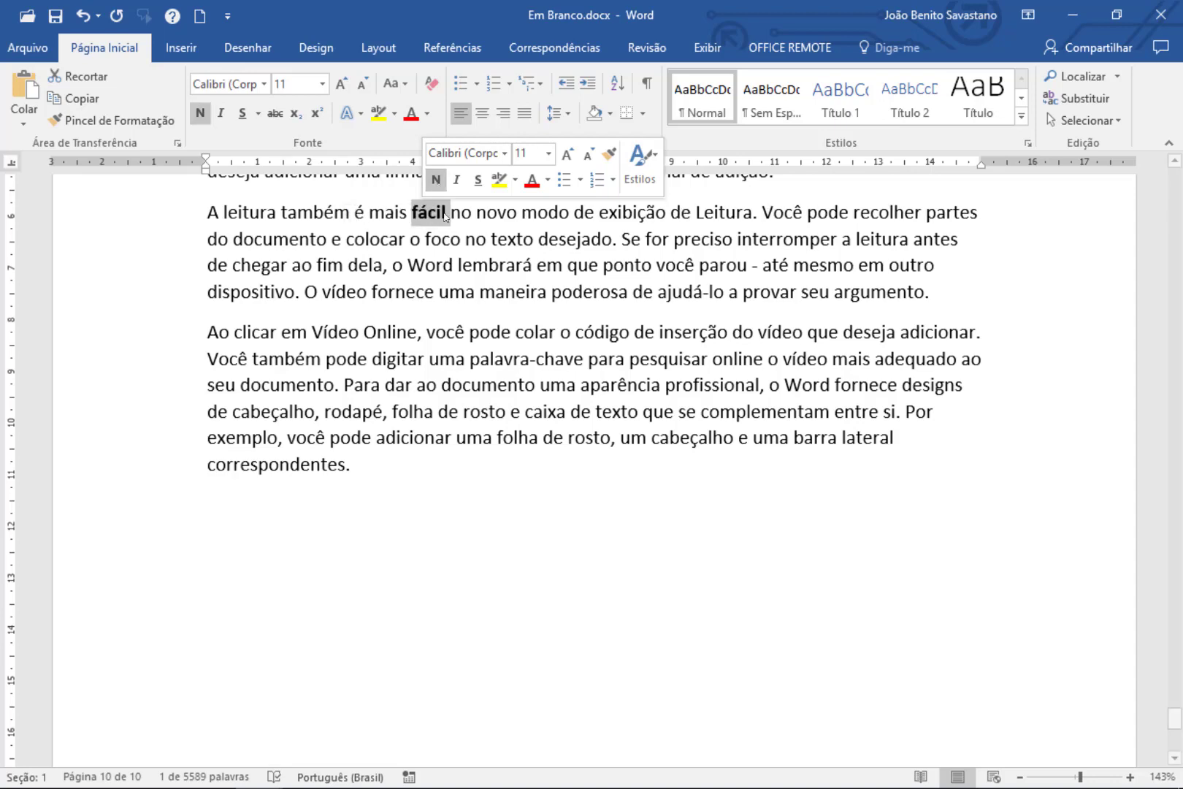
click(653, 239)
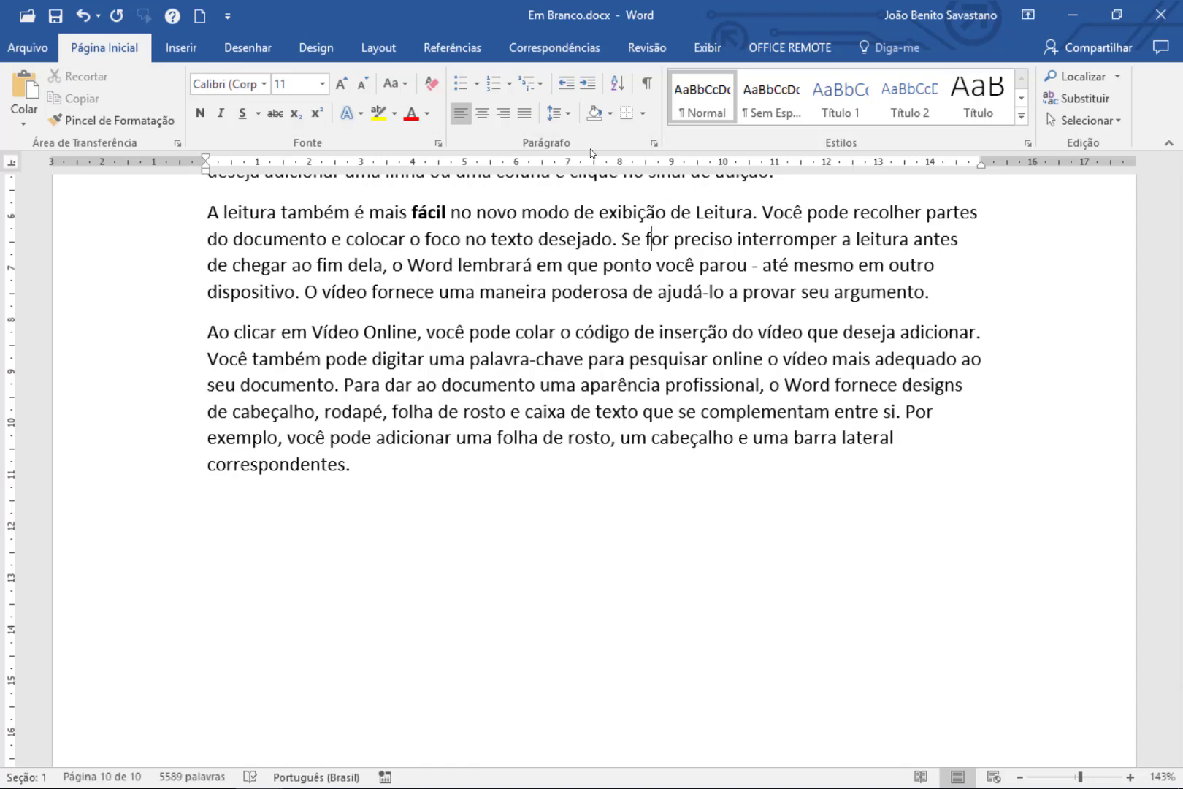
Step: Justify the paragraph beginning "A leitura também" and extend its right indent to about 16 cm on the ruler
click(525, 114)
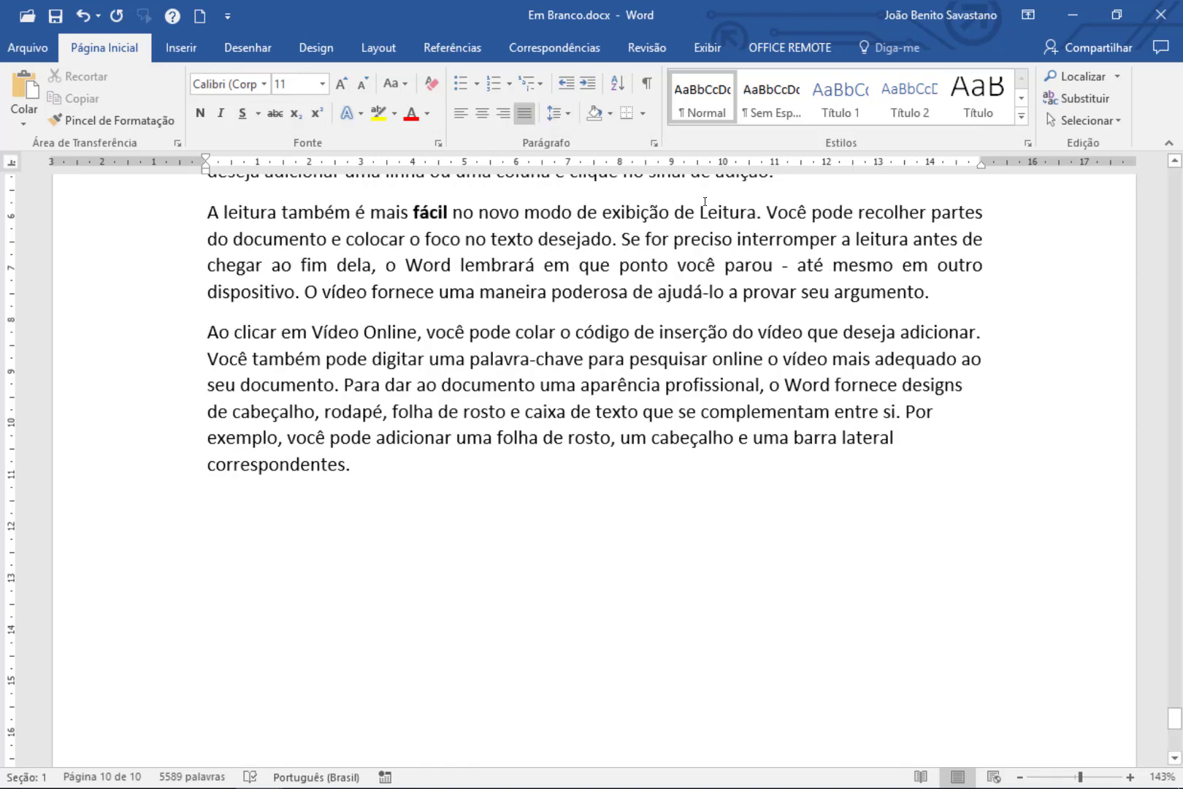
scroll(705, 201, up, 2)
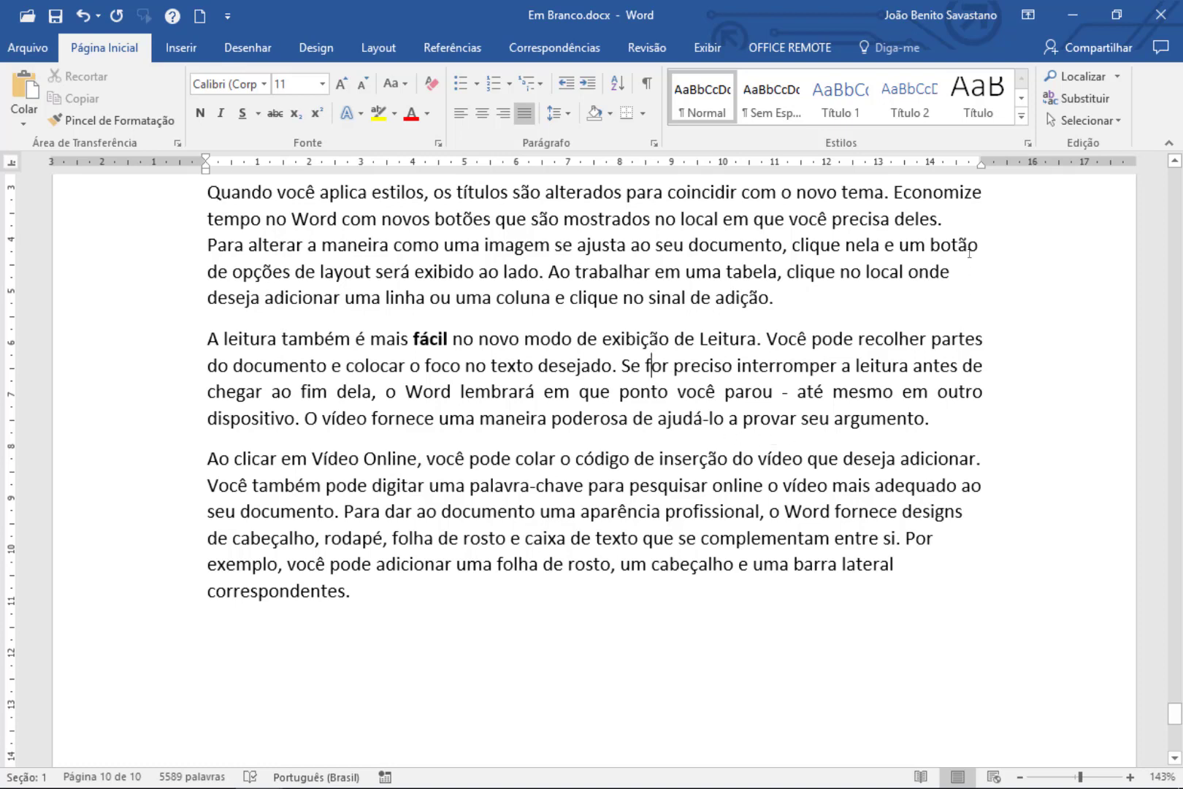
drag(987, 168, 1033, 167)
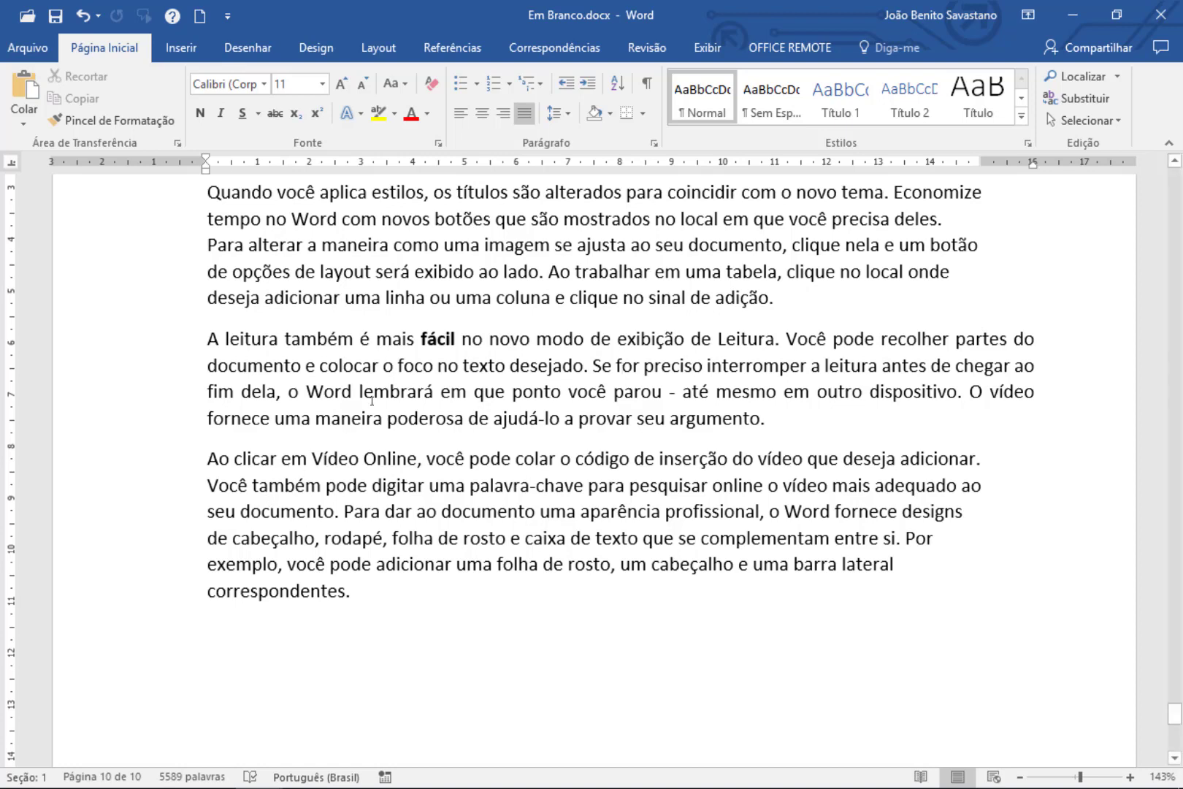
Step: Select in turn the word "imagem", a phrase, one line, the paragraph beginning "Quando você aplica estilos", and the whole document
double_click(512, 241)
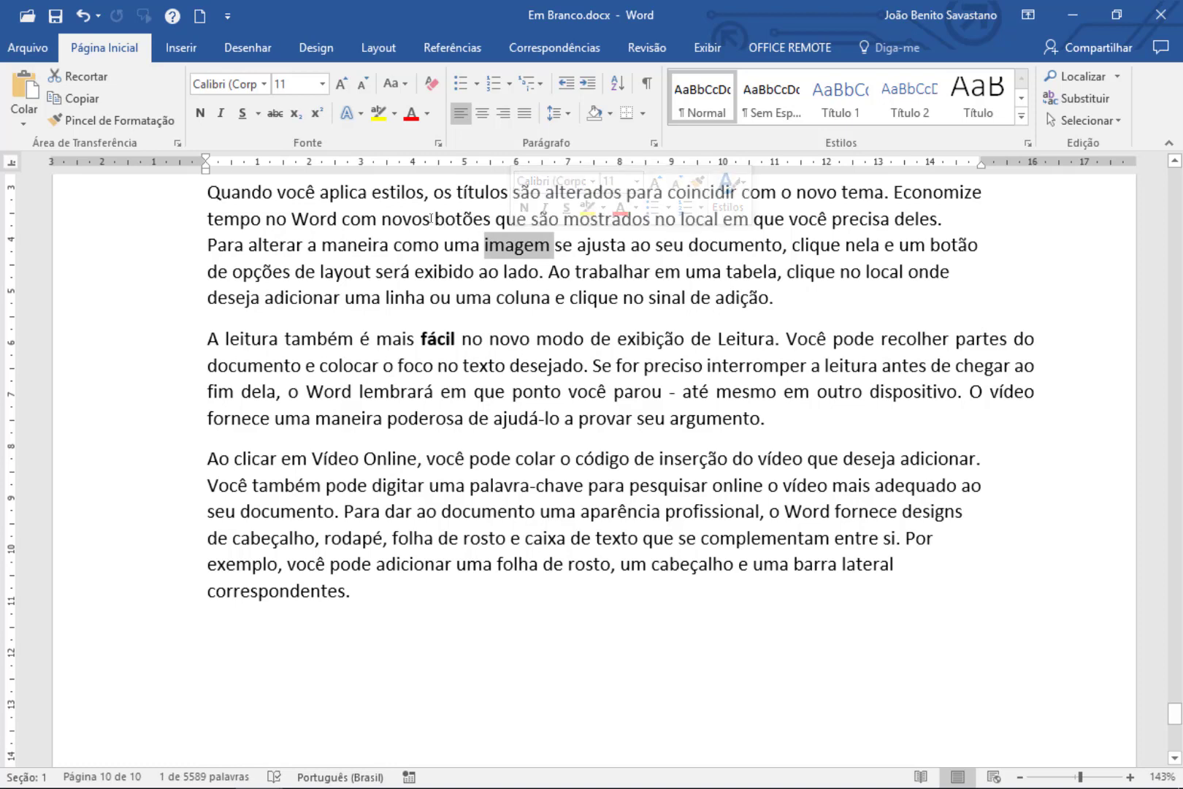
drag(382, 219, 709, 231)
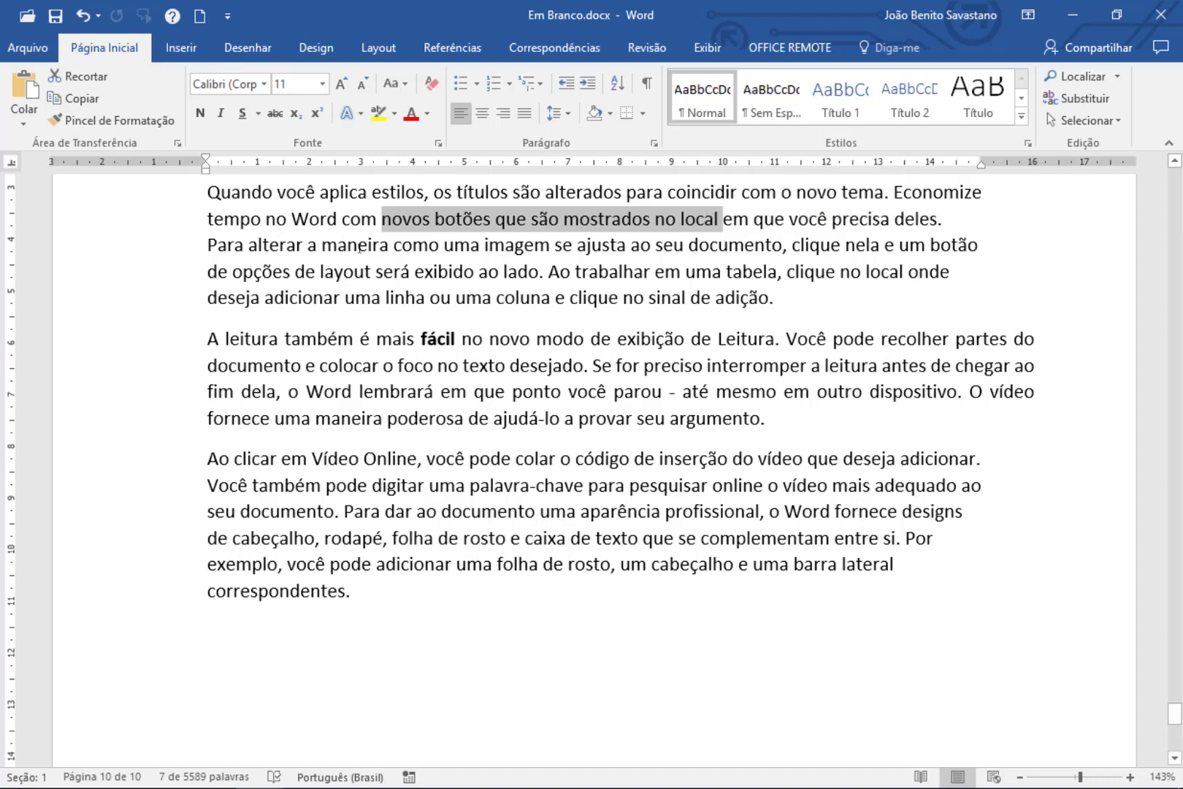
click(108, 225)
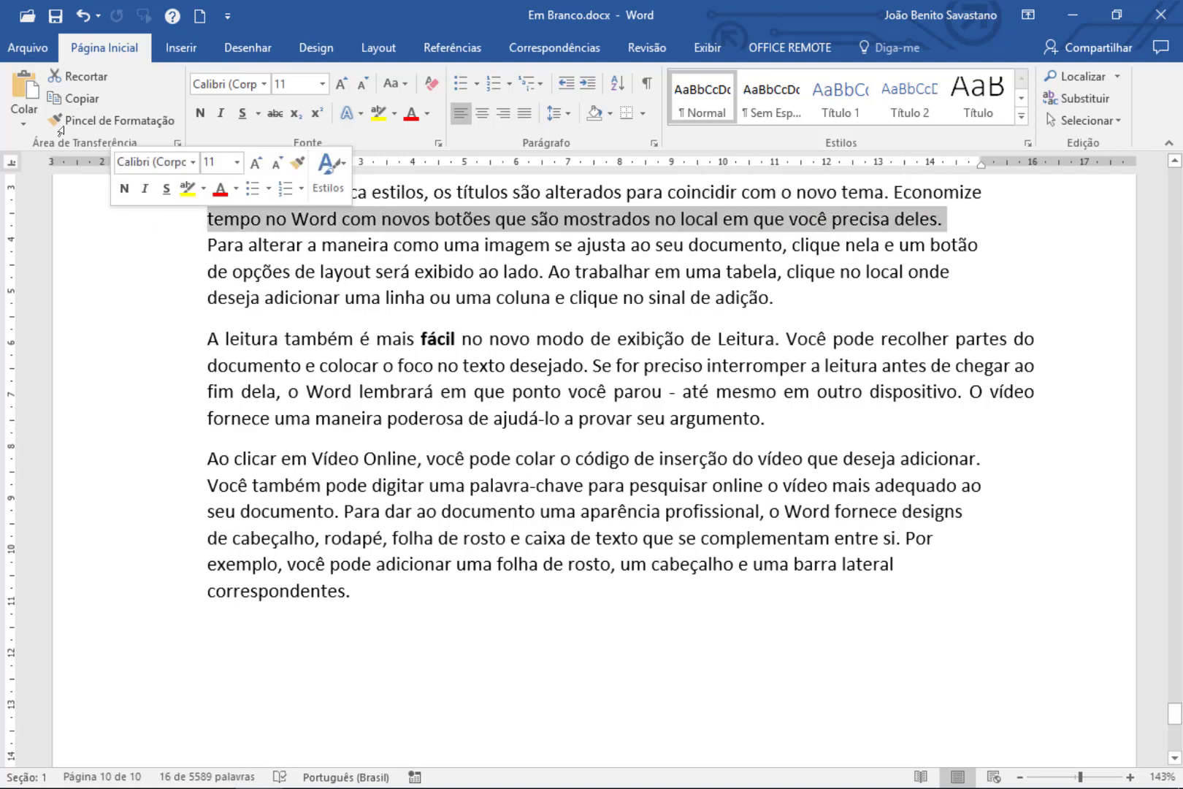
double_click(108, 222)
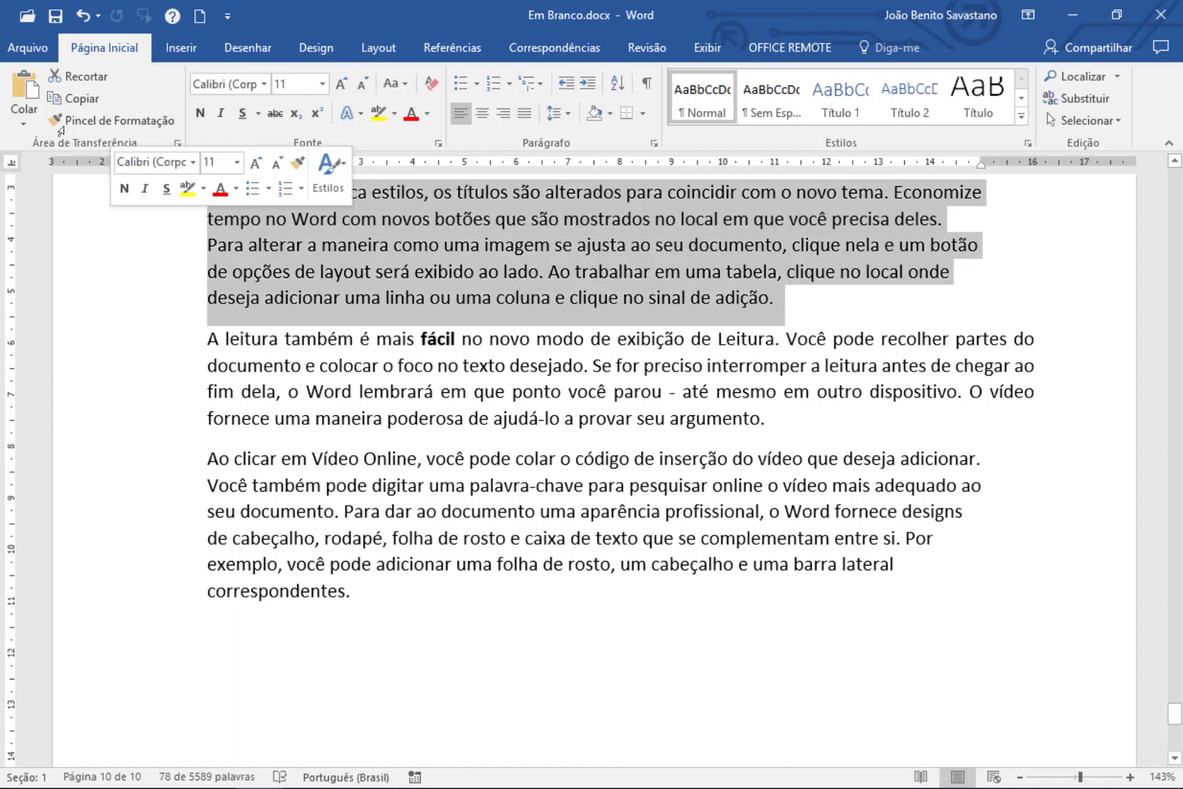
scroll(62, 130, up, 5)
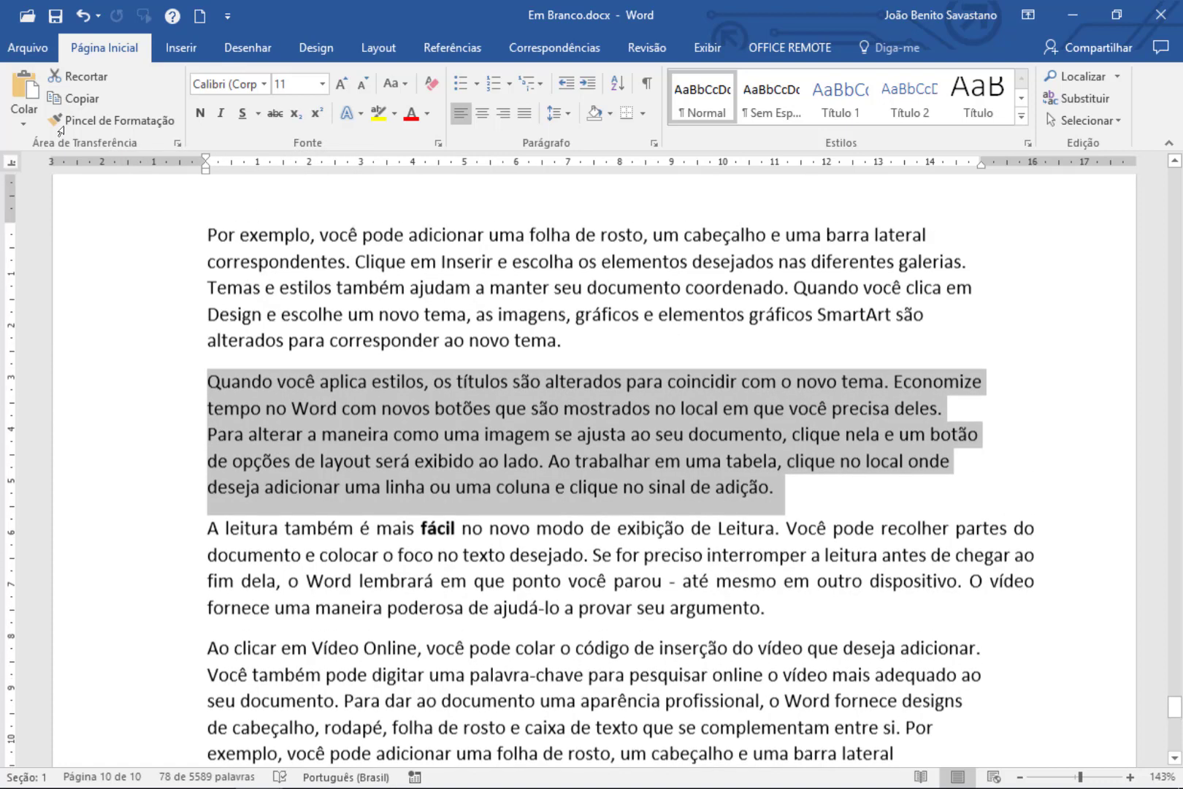
scroll(62, 130, down, 2)
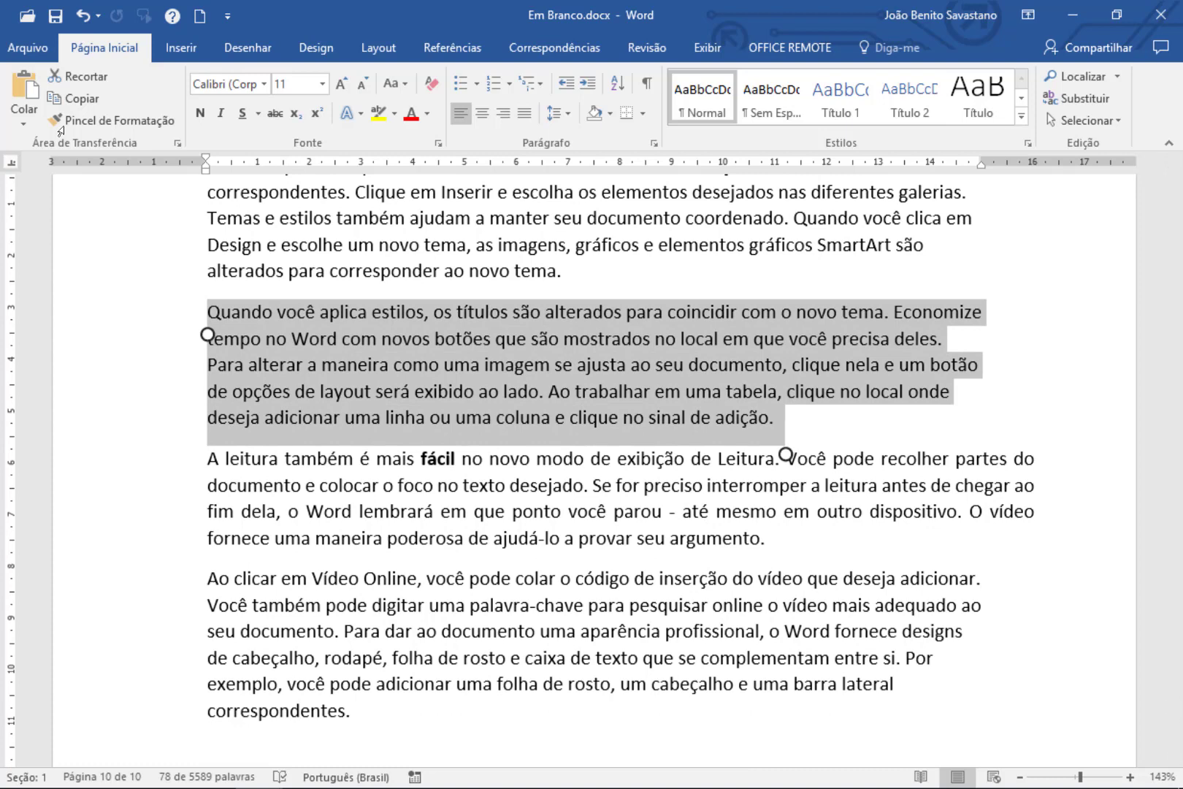
click(107, 365)
double_click(108, 365)
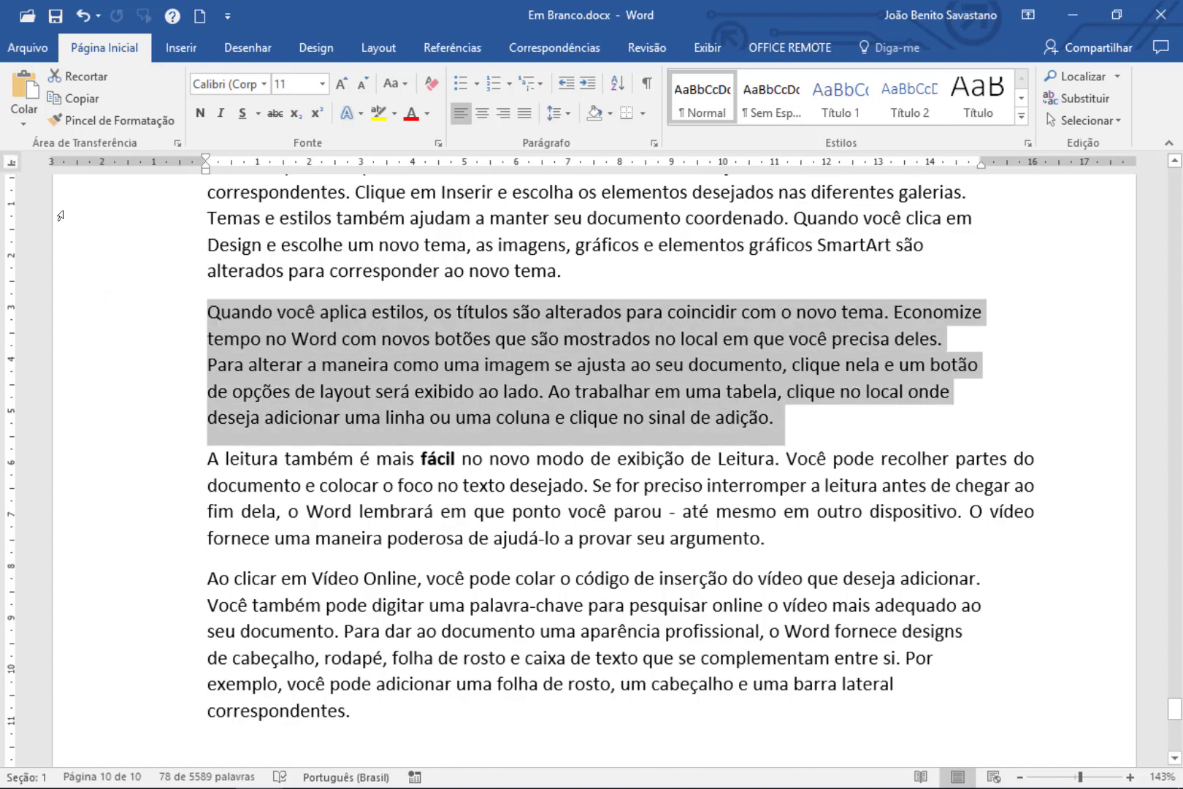
click(108, 366)
triple_click(60, 215)
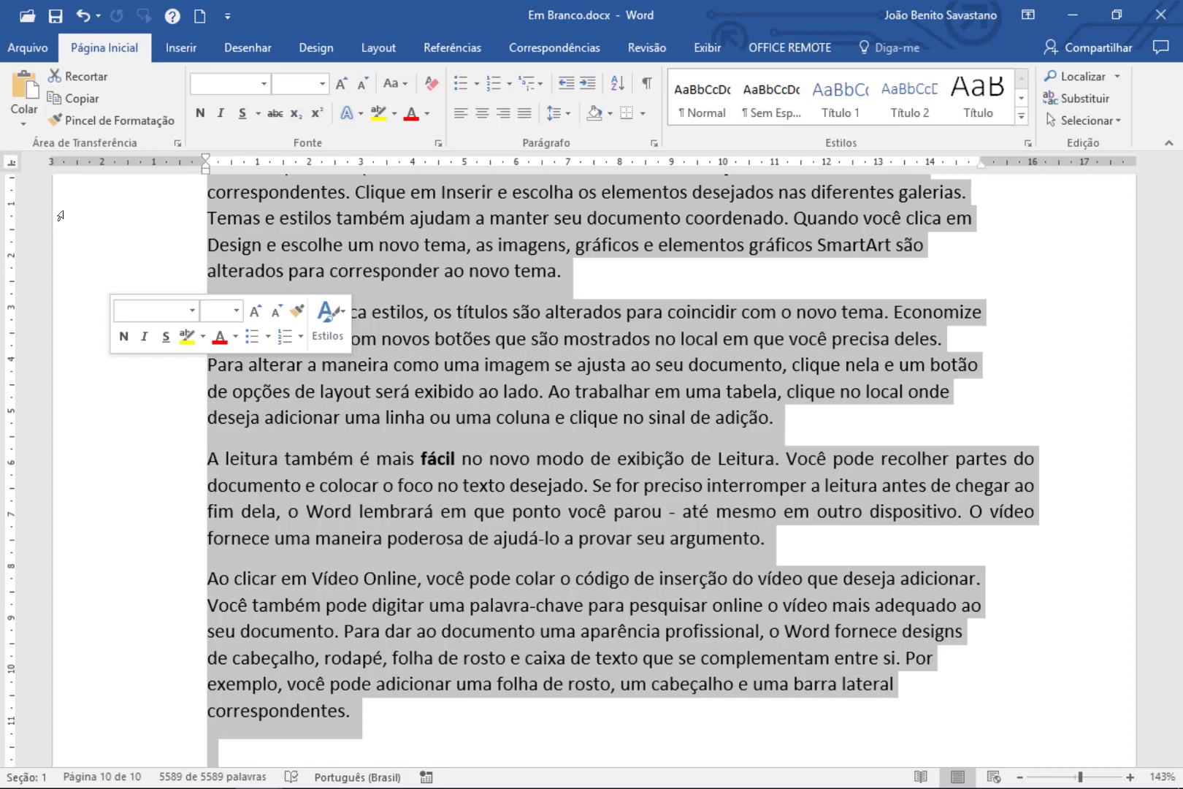
Step: Insert a manual line break between "documento" and the comma in "ao seu documento, clique nela", and show the formatting marks
click(783, 369)
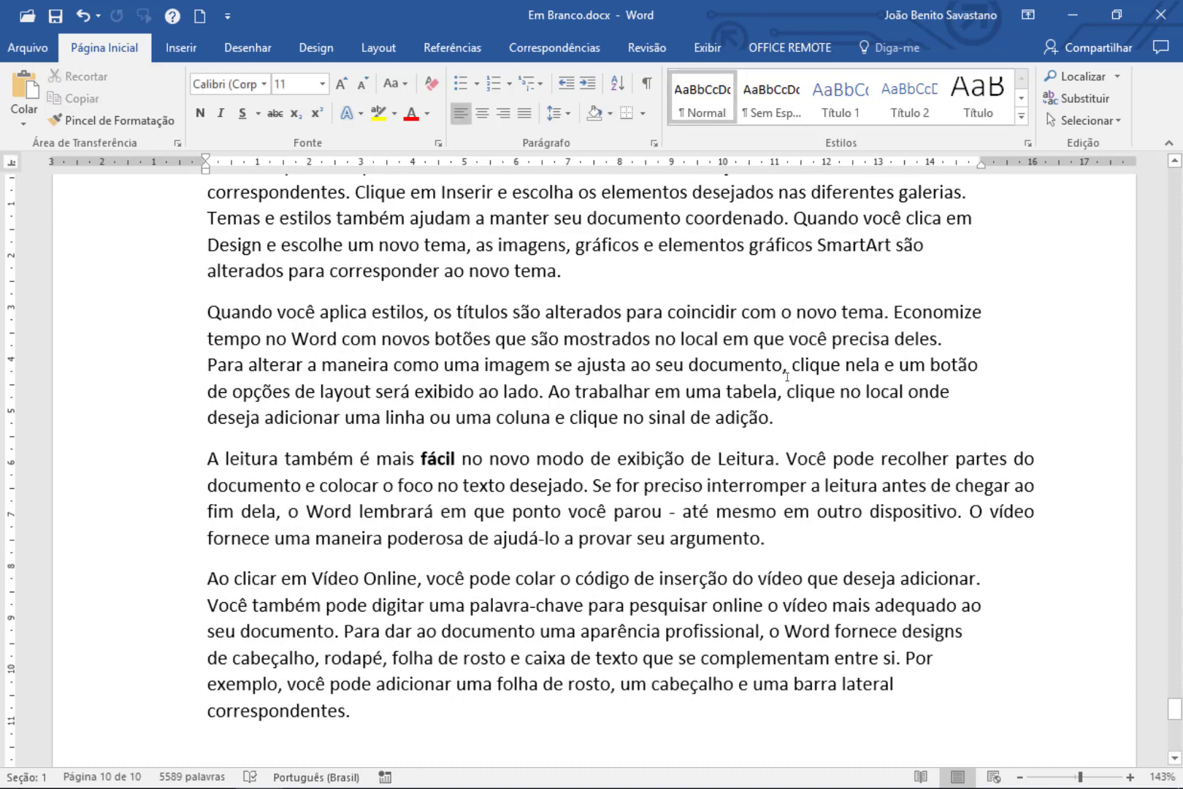
key(shift+Return)
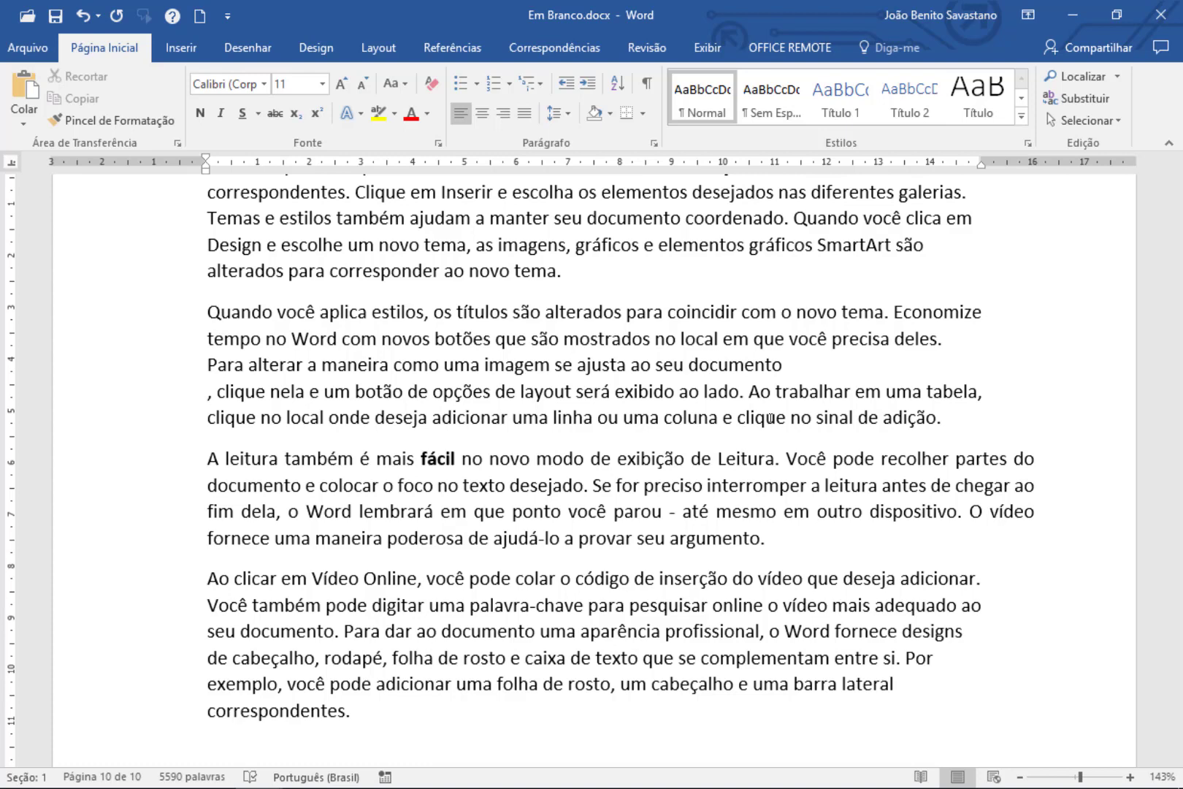
key(ctrl+shift+8)
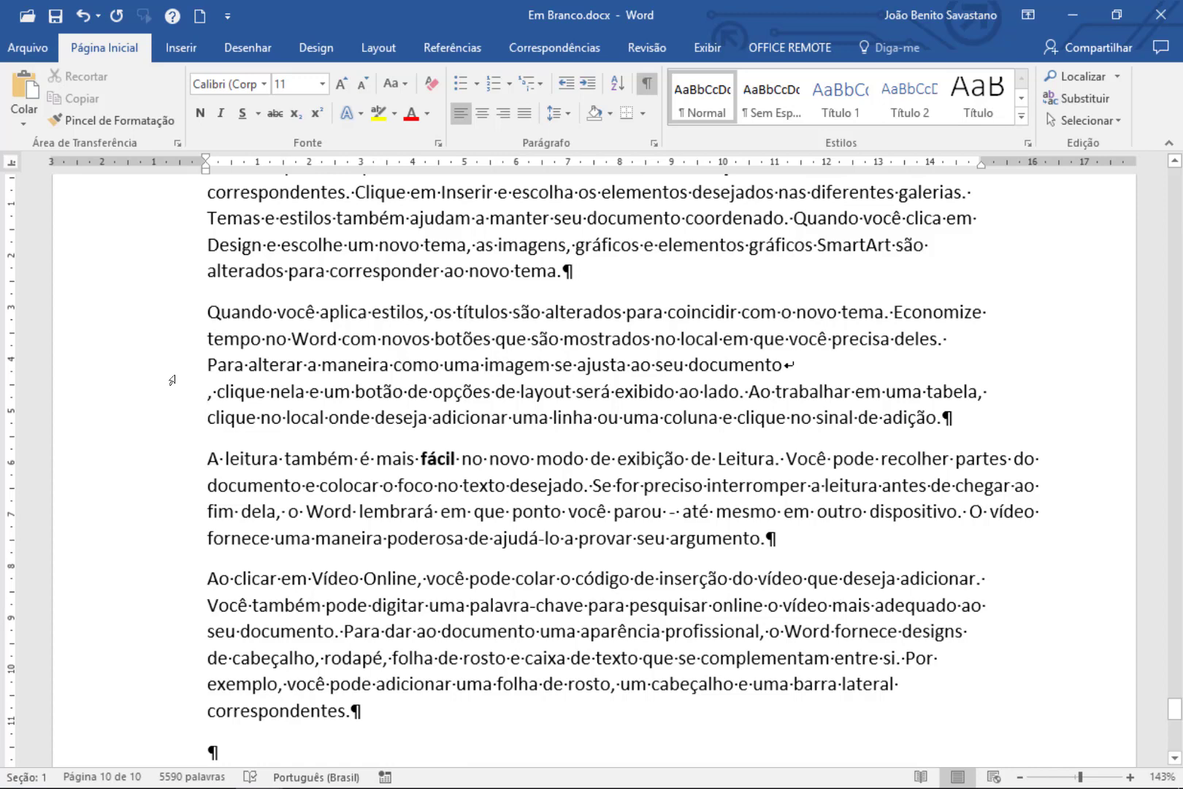
Step: Select the line beginning "Para alterar a maneira", and extend the selection to the whole paragraph beginning "Quando você aplica estilos"
click(130, 359)
double_click(130, 362)
click(130, 362)
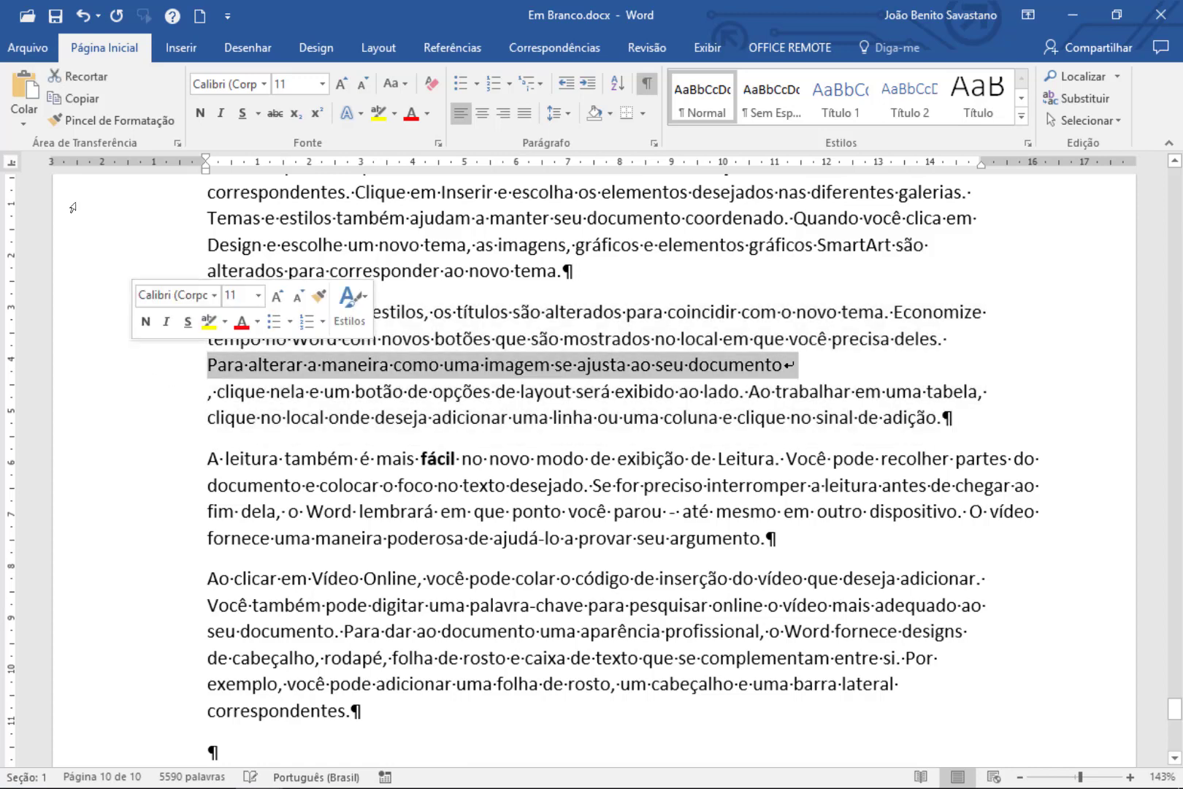
double_click(130, 363)
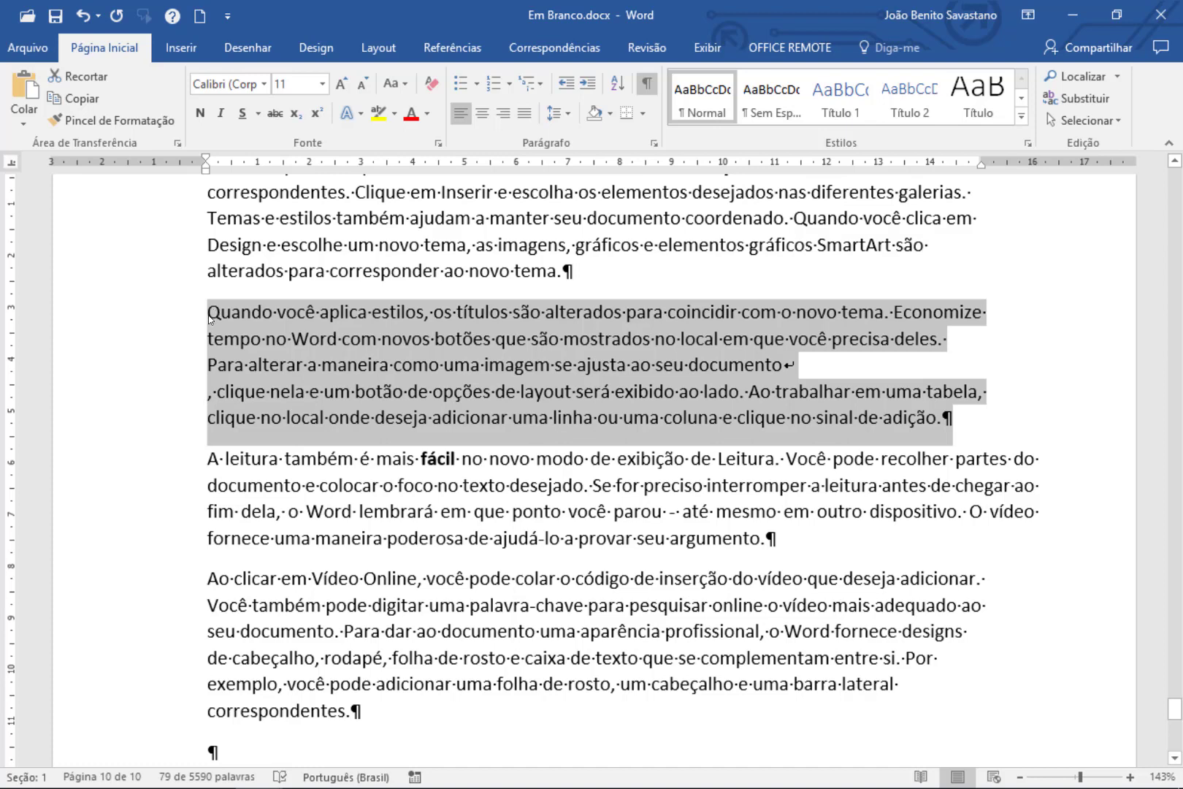
Step: Move the cursor paragraph by paragraph up from "Quando você aplica estilos" into page 9, and back and forth between the paragraphs there
click(455, 341)
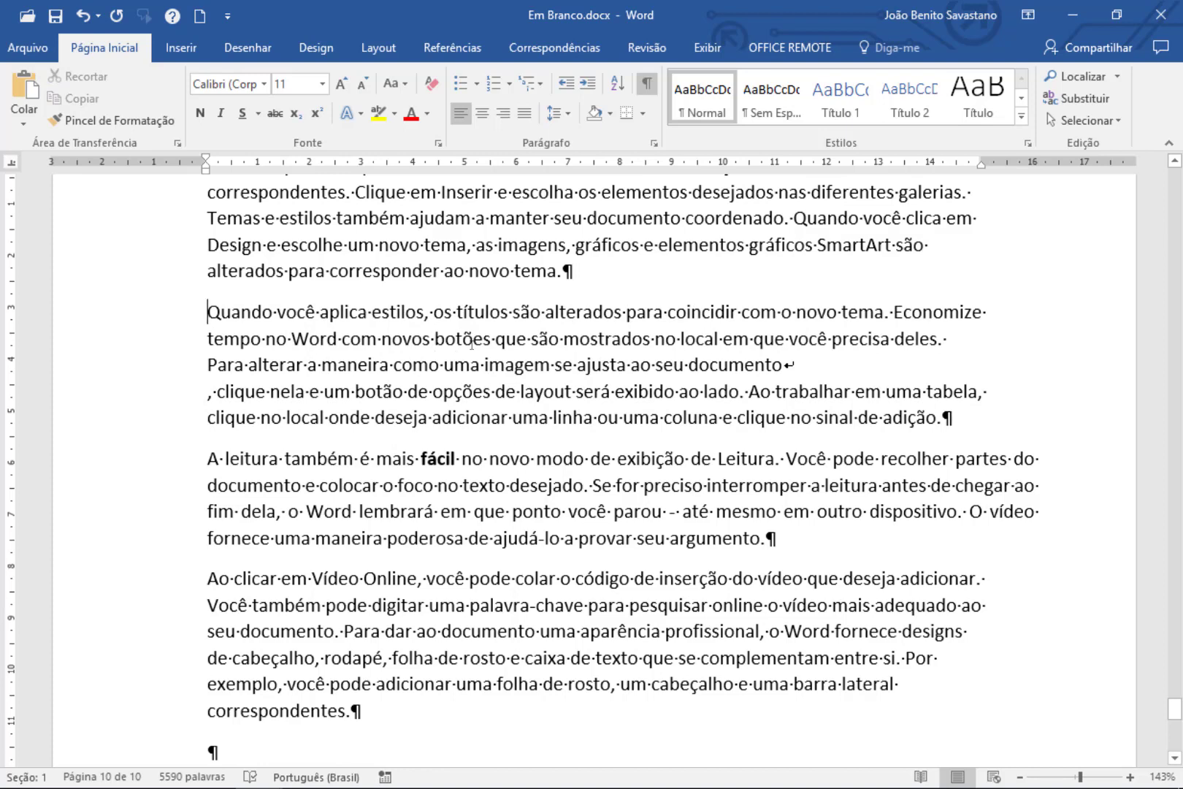
key(ctrl+Up)
key(ctrl+Up)
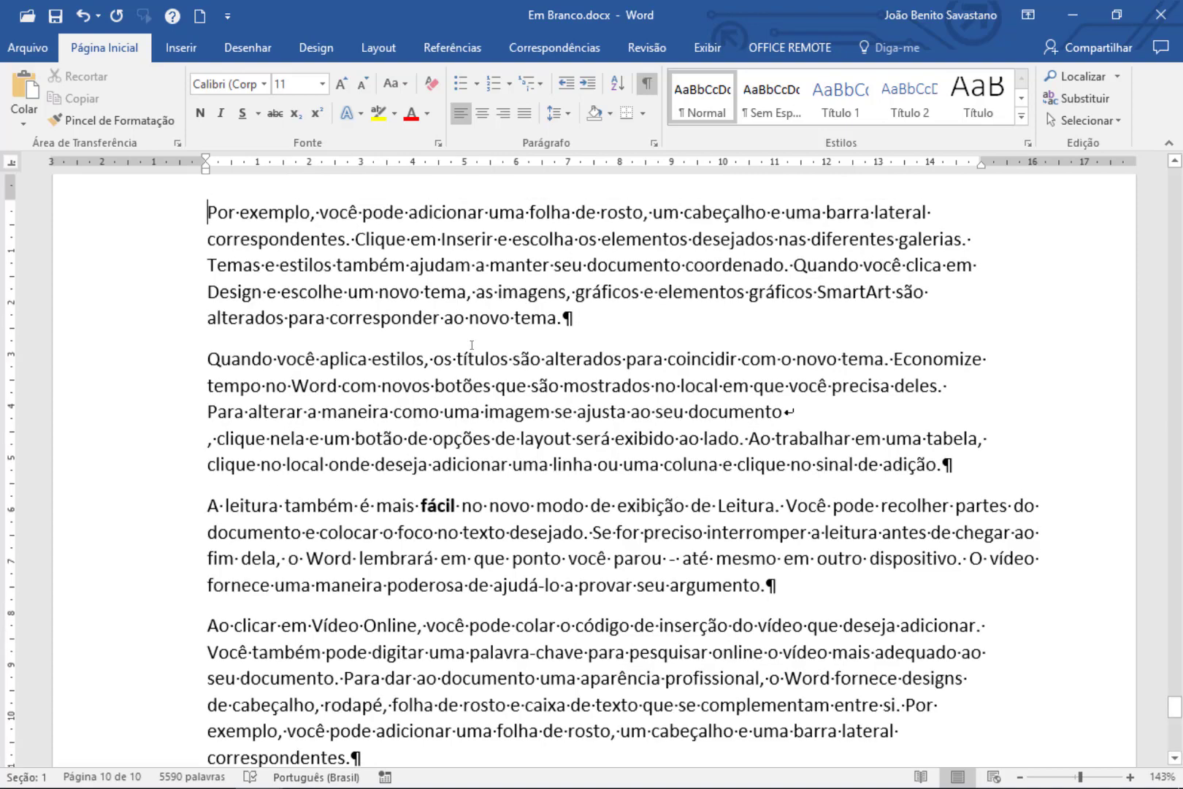
key(ctrl+Up)
key(ctrl+Up)
key(ctrl+Up)
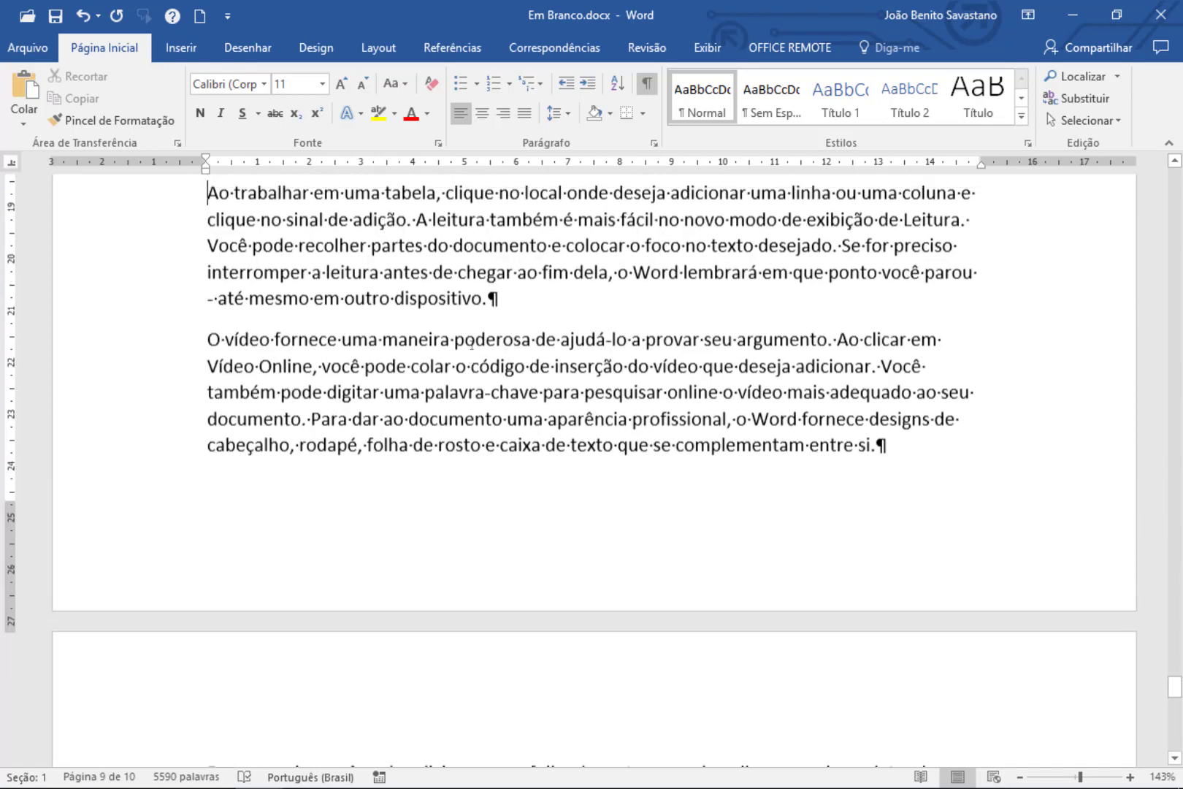
key(ctrl+Down)
key(ctrl+Down)
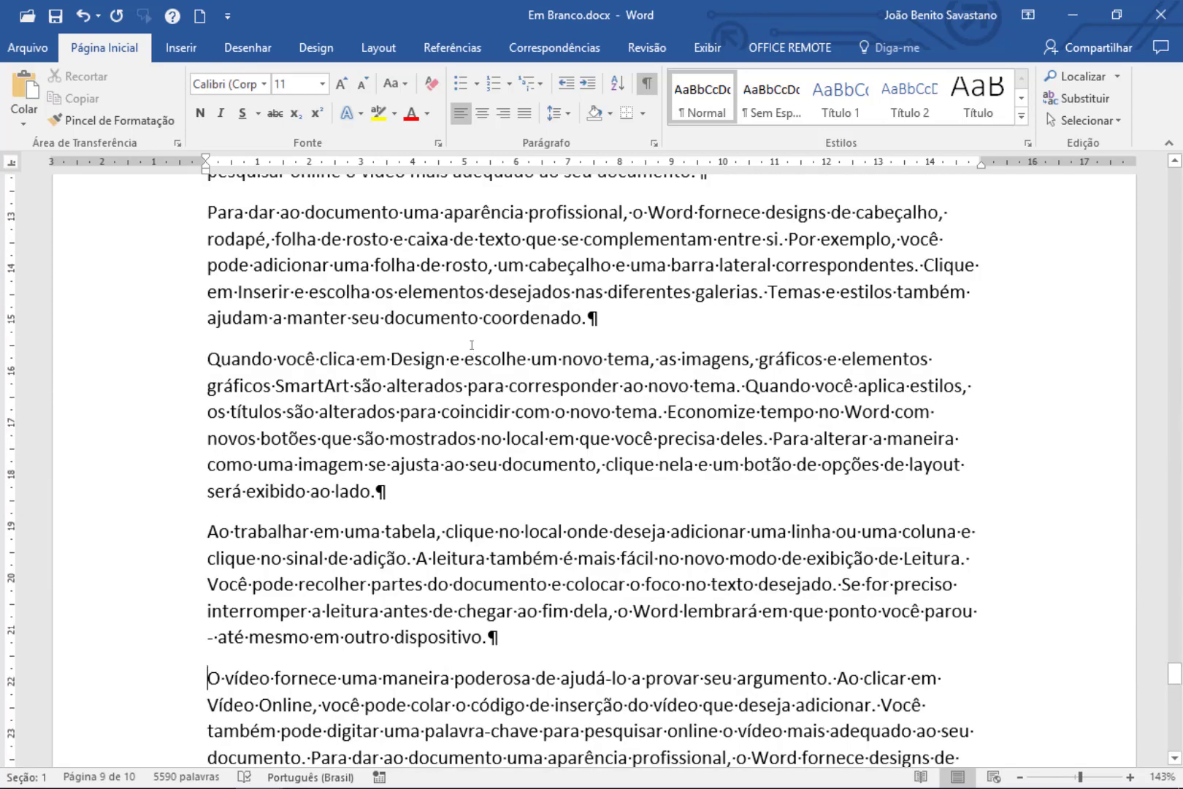
key(ctrl+Up)
key(ctrl+Up)
Step: Place the cursor in "corresponder" in the paragraph beginning "Quando você clica em Design" and move it word by word to "aplica"
click(549, 385)
key(ctrl+Left)
key(ctrl+Right)
key(ctrl+Right)
key(ctrl+Right)
key(ctrl+Right)
key(ctrl+Right)
key(ctrl+Right)
key(ctrl+Right)
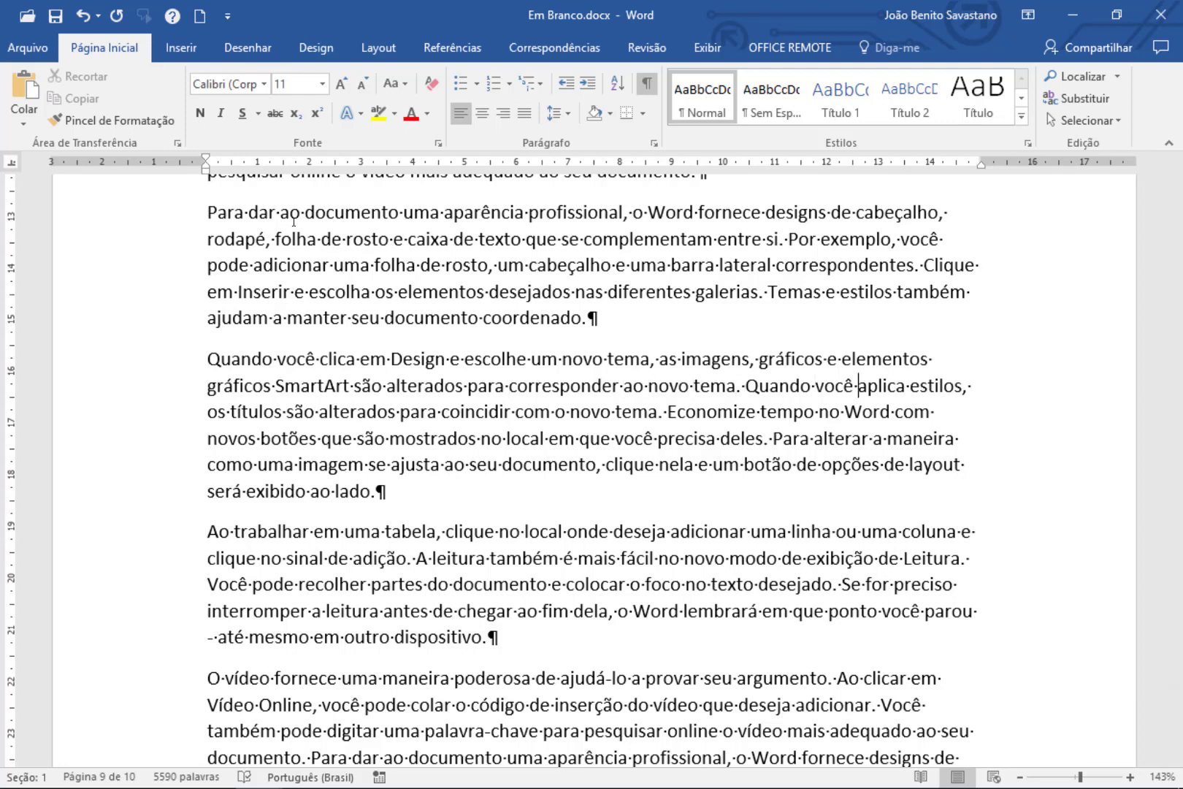
Step: Make the phrase "para corresponder ao novo tema" bold in the paragraph beginning "Quando você clica em Design"
key(ctrl+Left)
key(ctrl+Left)
key(ctrl+Left)
key(ctrl+Left)
key(ctrl+Left)
key(ctrl+Left)
key(ctrl+Left)
key(ctrl+shift+Right)
key(ctrl+shift+Right)
key(ctrl+shift+Right)
key(ctrl+shift+Right)
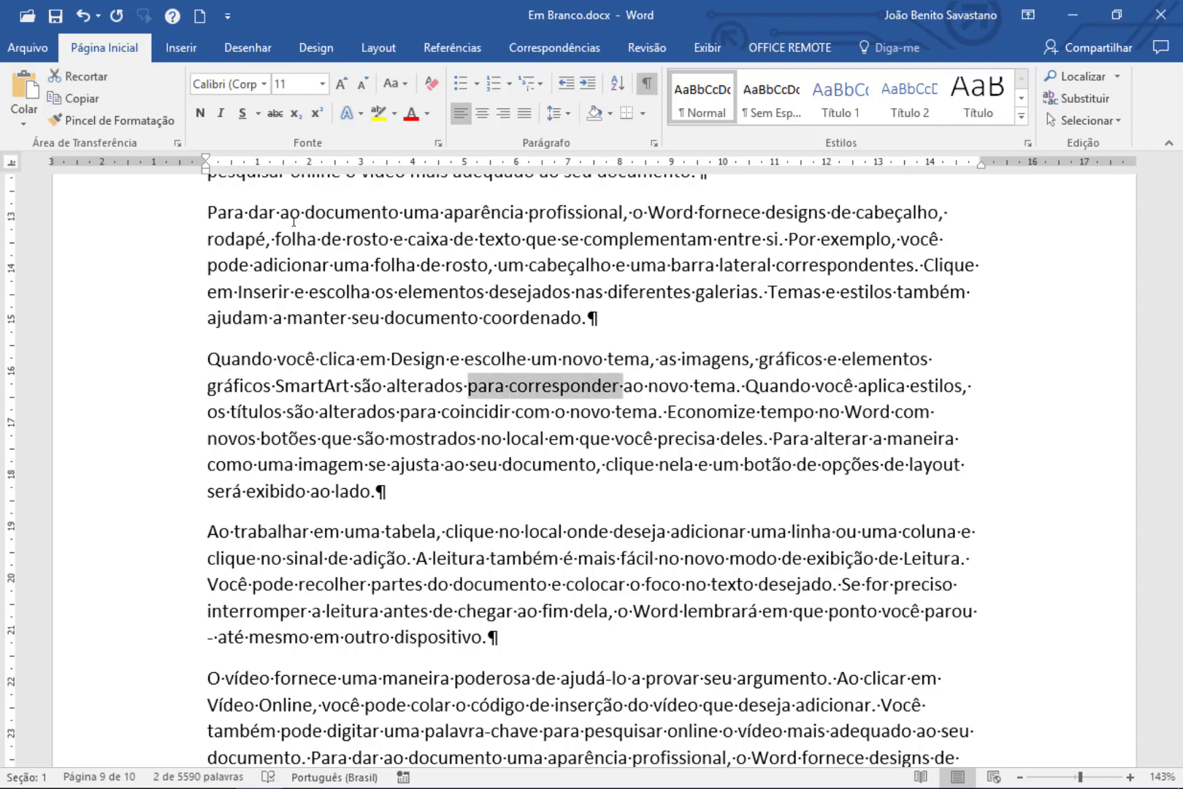
key(ctrl+shift+Right)
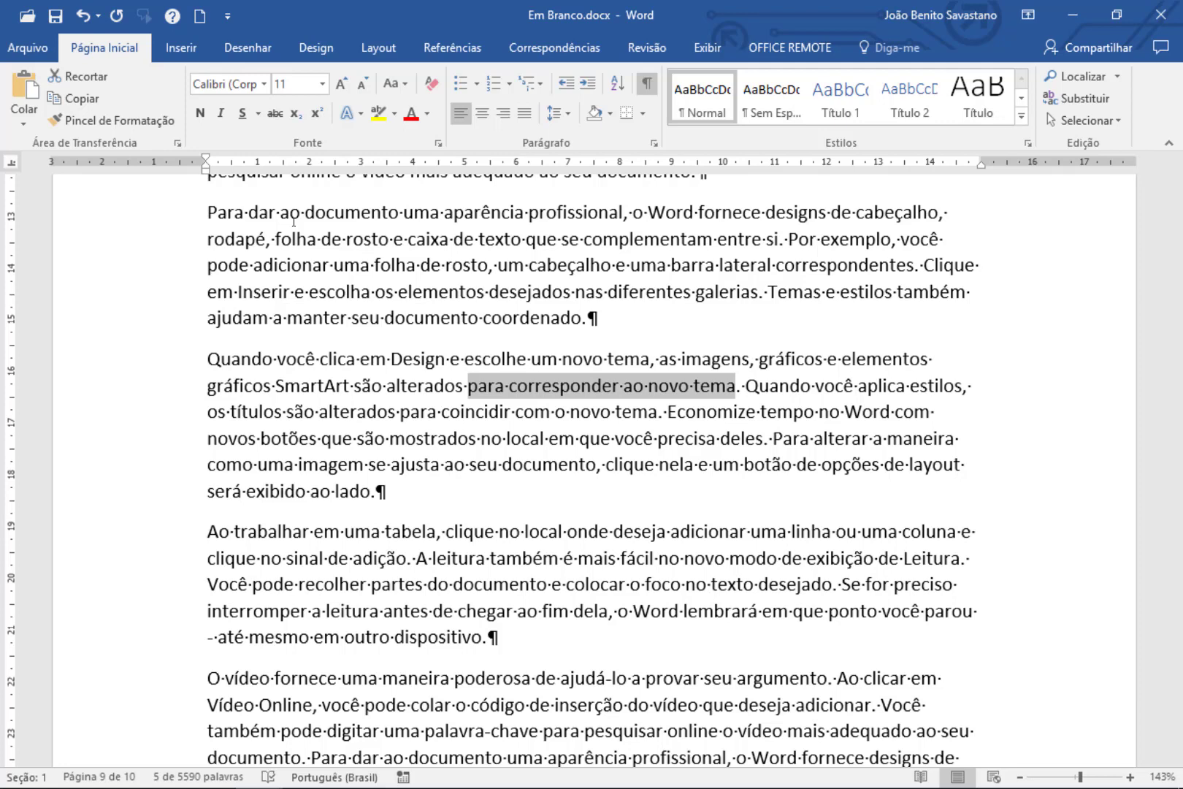
key(ctrl+n)
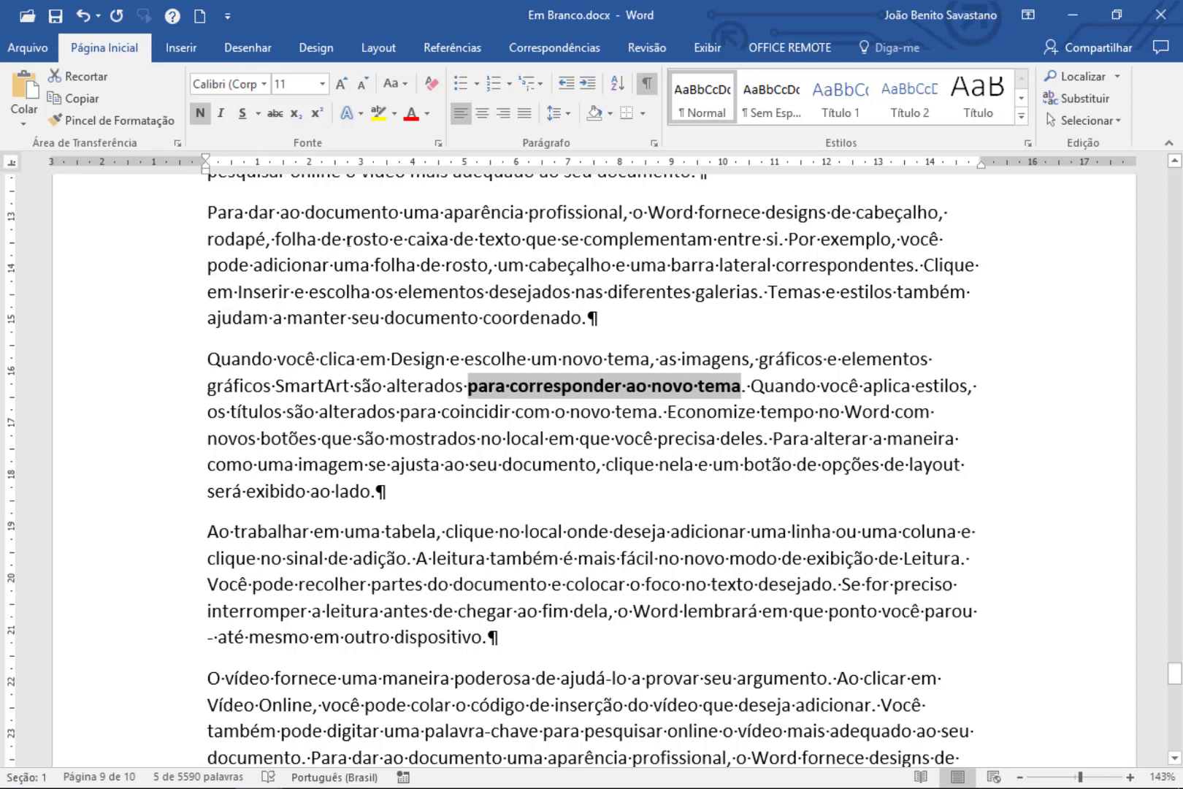
Step: Make "rosto e caixa", "diferentes galerias", "para coincidir com o novo tema", "tur" in "leitura" and "mbra" in "lembrará" bold together as one multiple selection
drag(346, 239, 429, 228)
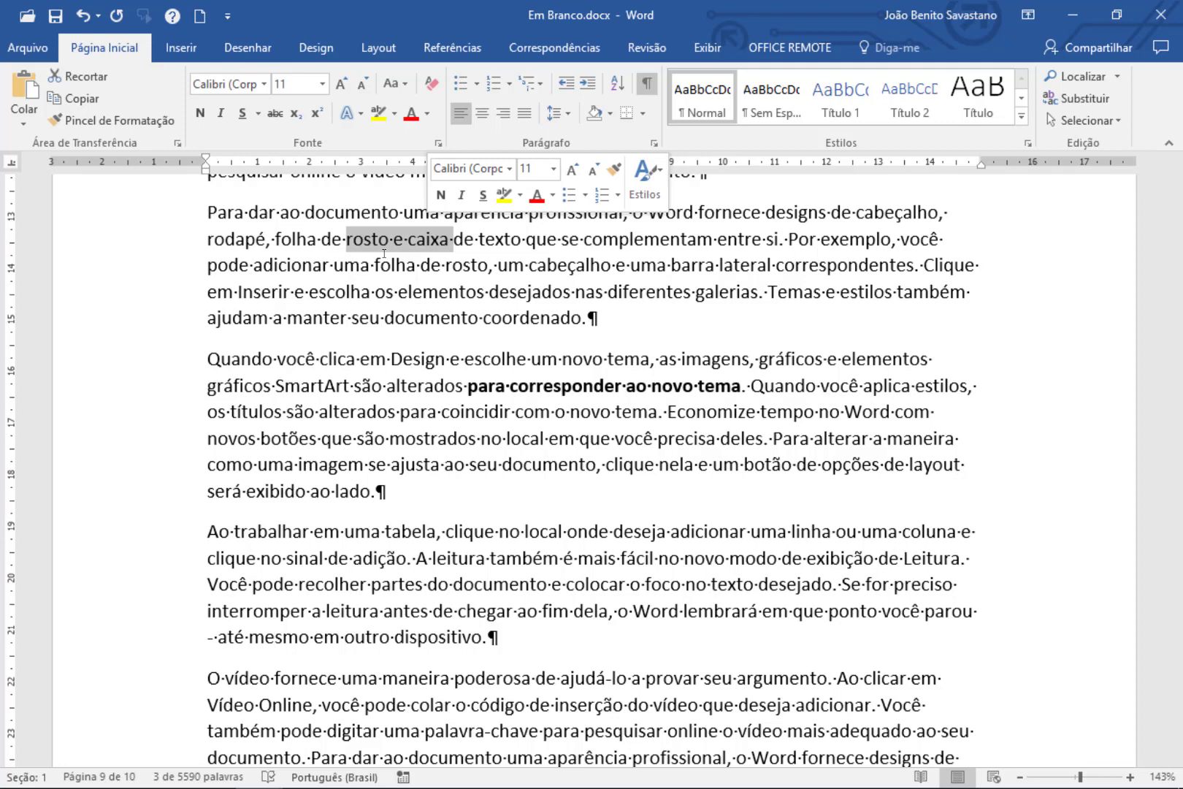
drag(629, 290, 715, 316)
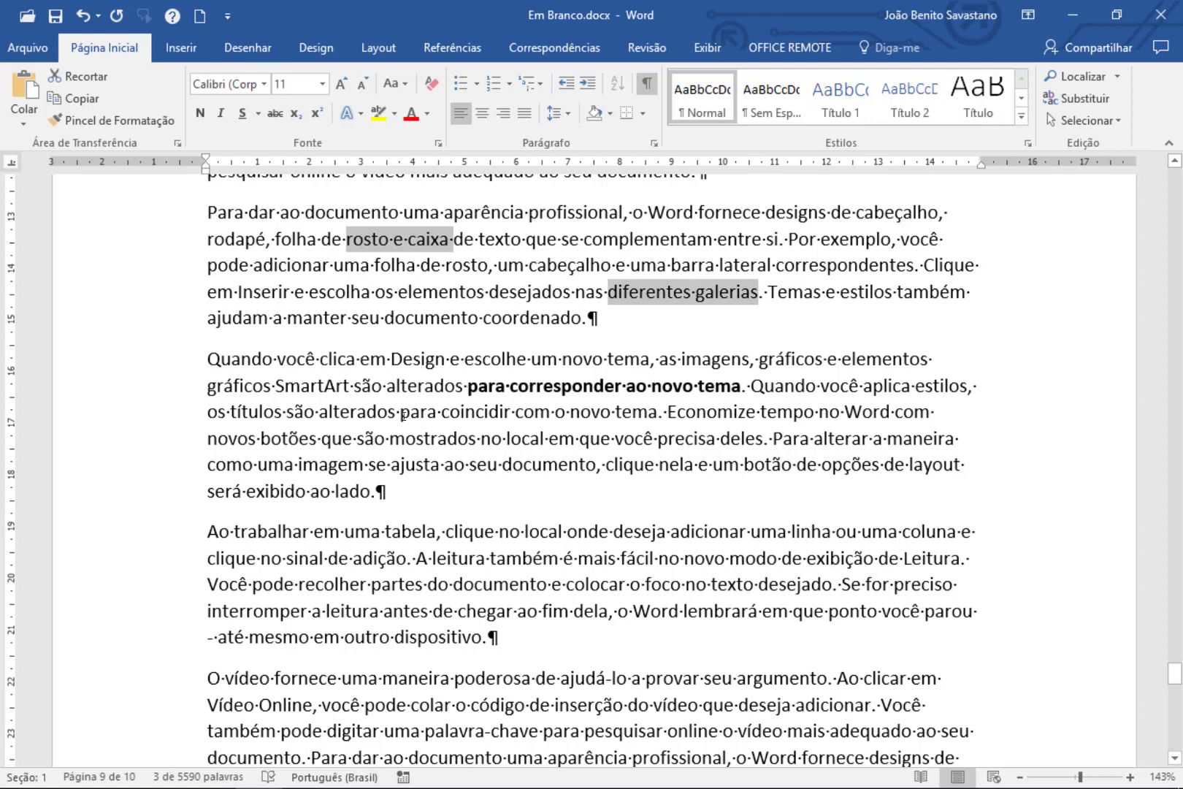
drag(401, 413, 658, 414)
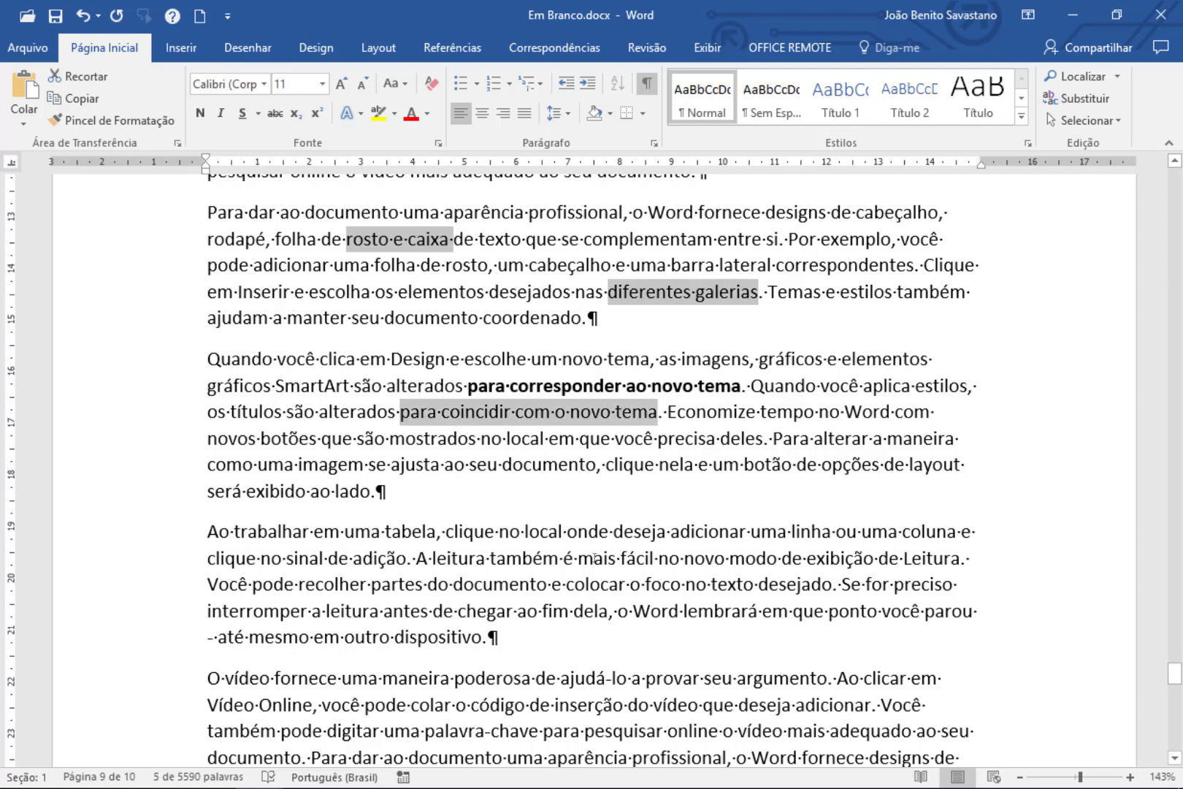
drag(453, 559, 477, 558)
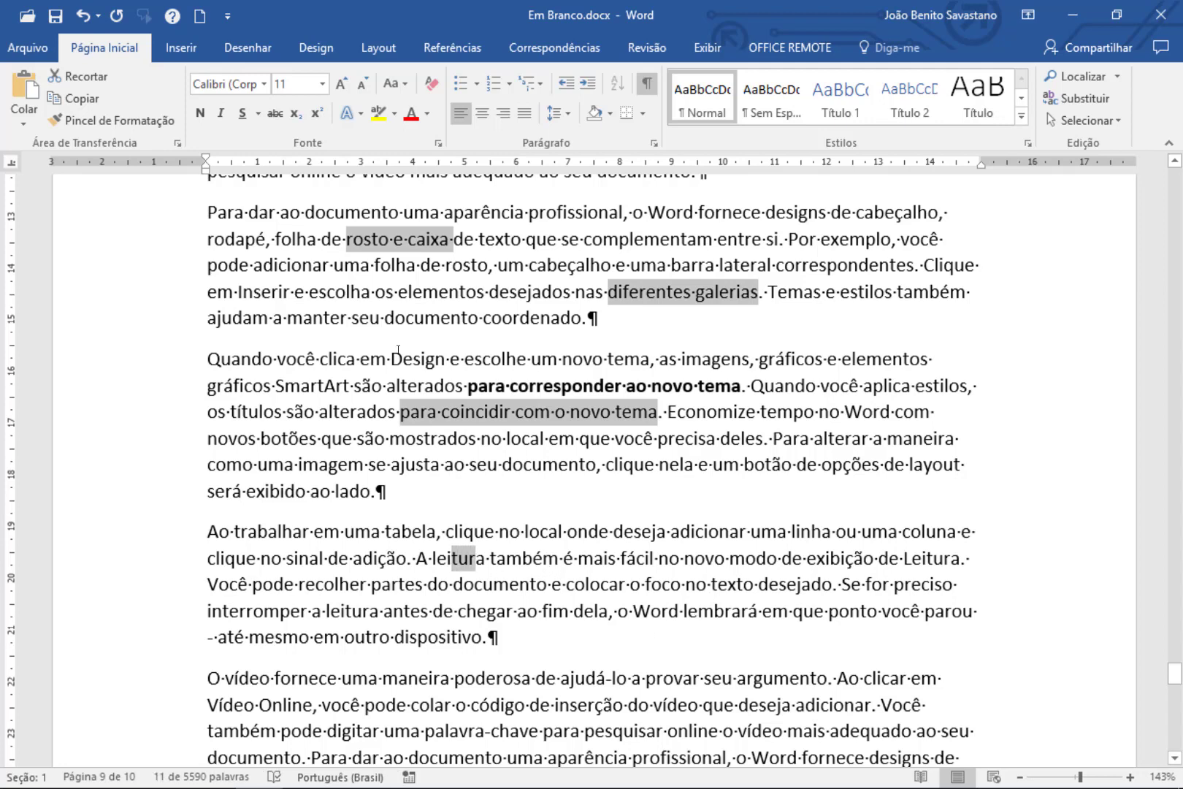
drag(698, 611, 740, 611)
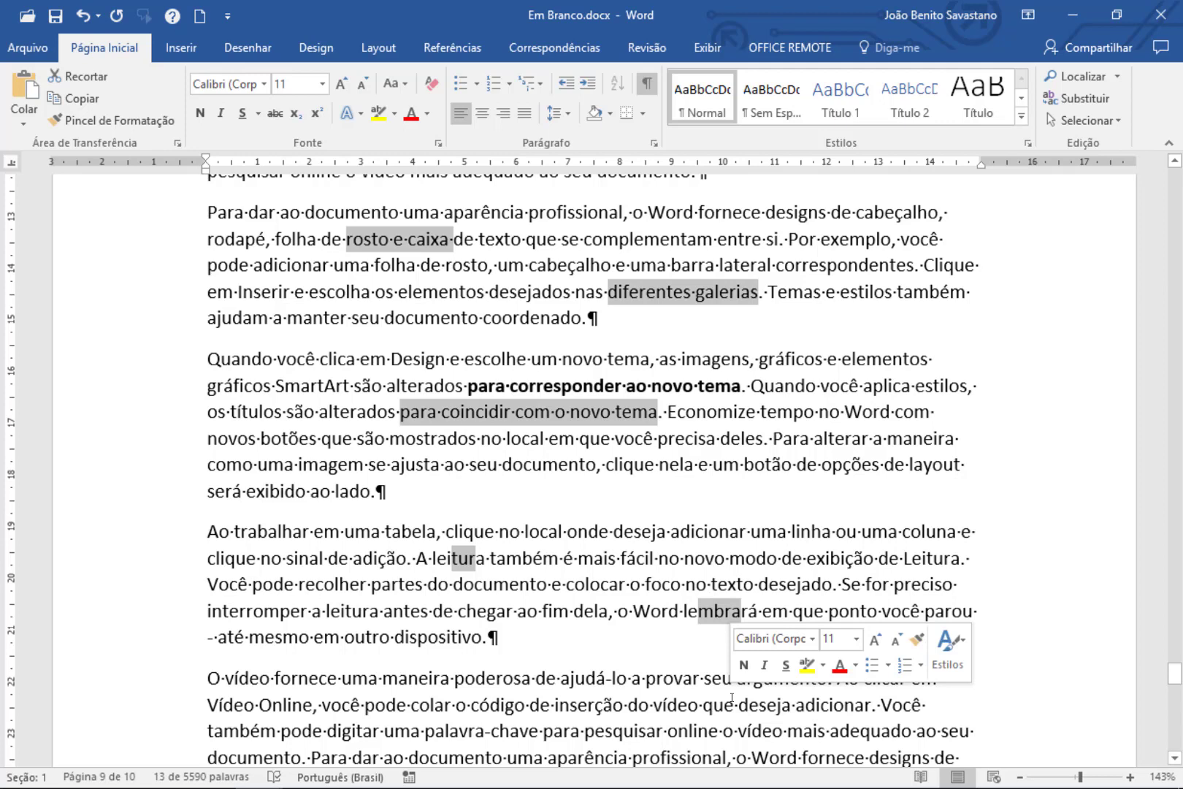
key(ctrl+n)
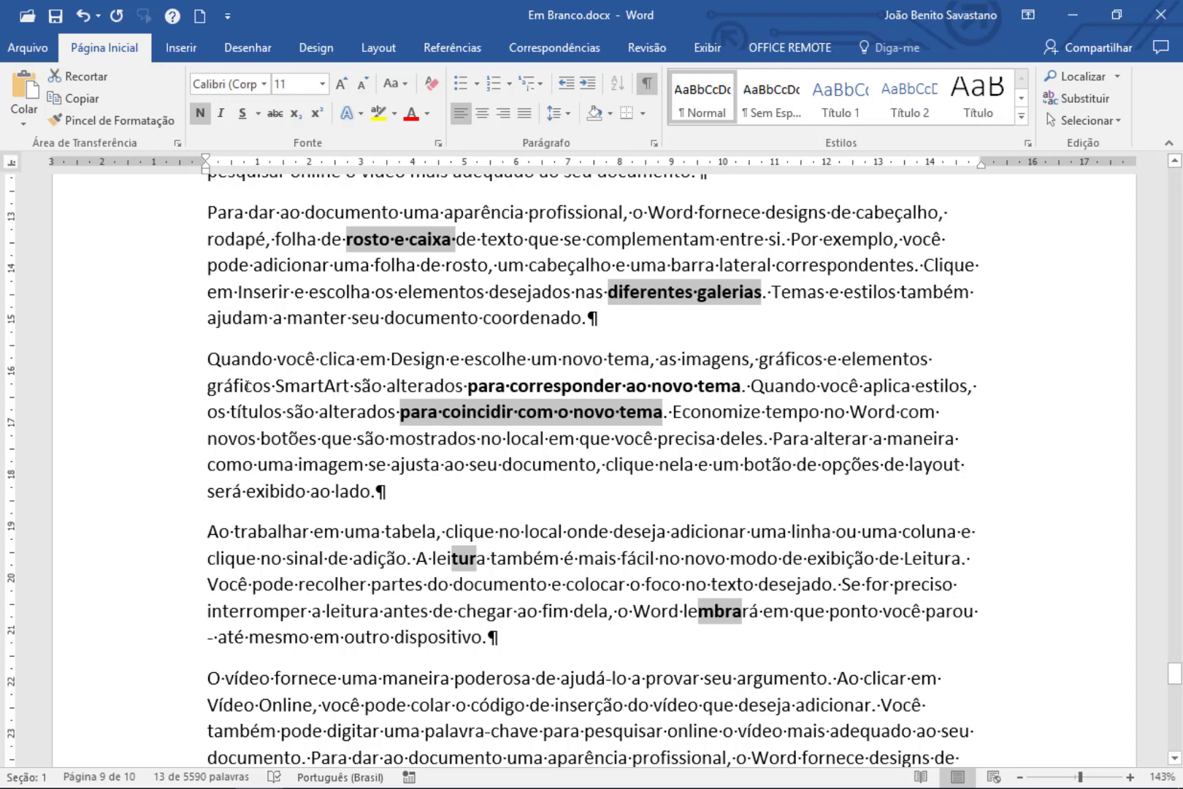
Step: From the start of the paragraph "Quando você clica em Design", jump to the previous match of "você" and through the following matches into page 10
click(207, 359)
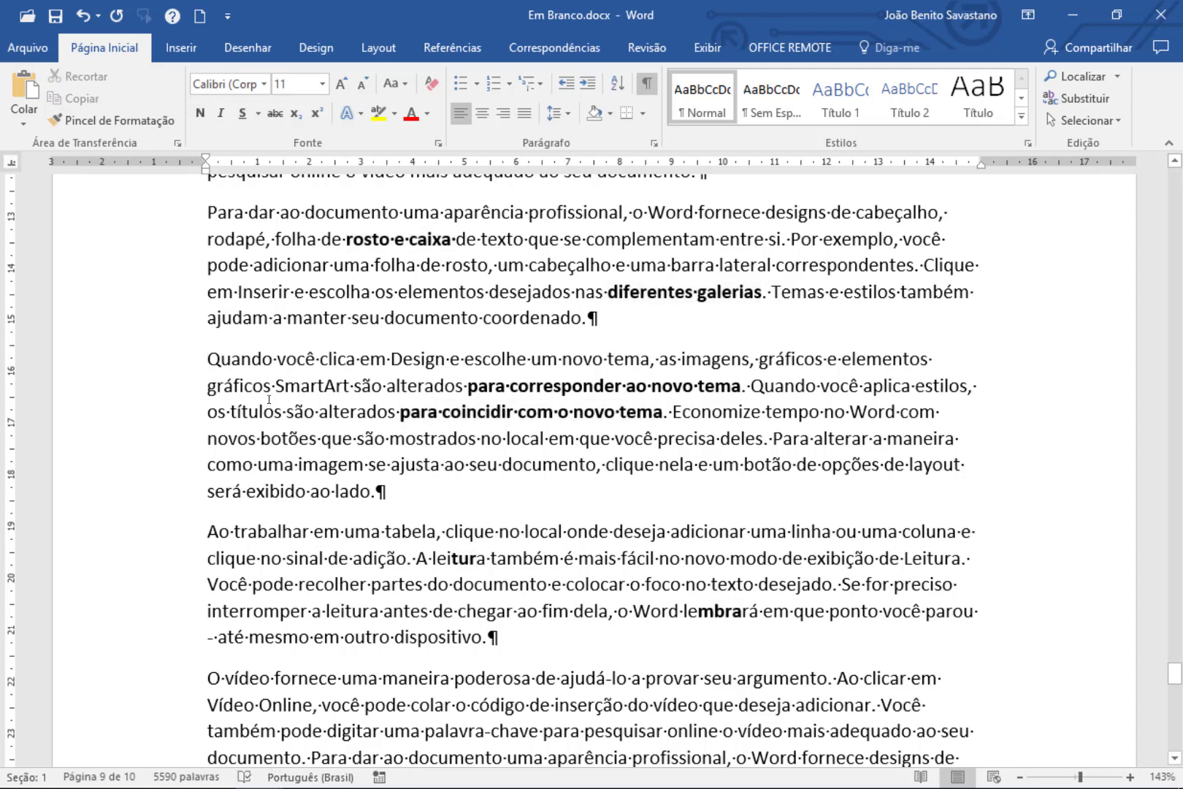
key(ctrl+Page_Up)
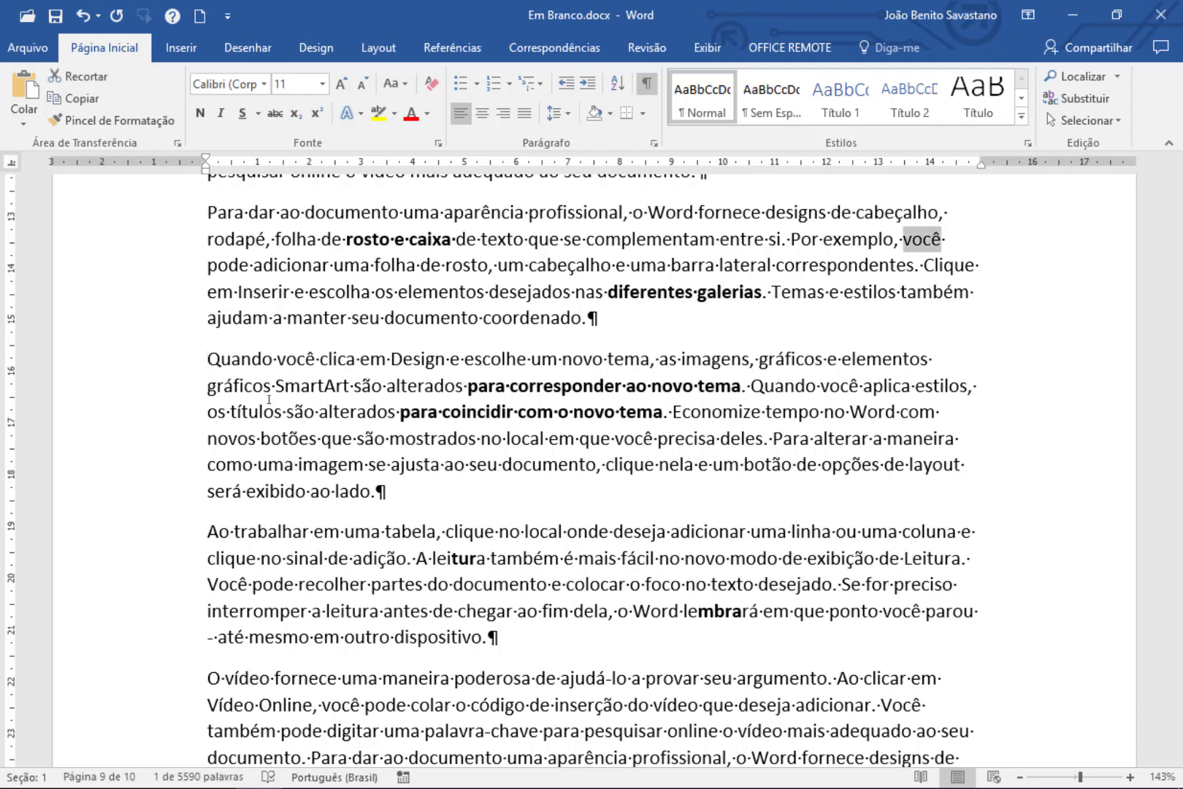
key(ctrl+Page_Down)
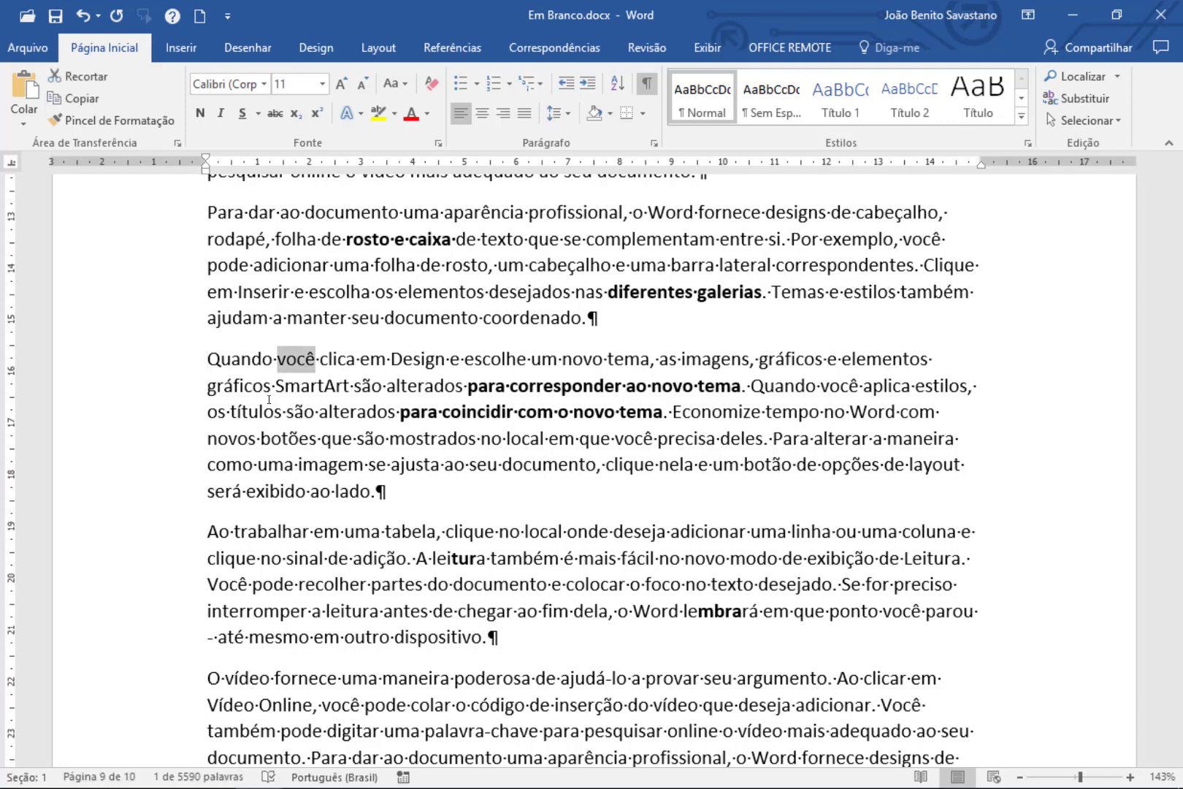
key(ctrl+Page_Down)
key(ctrl+Page_Down)
key(ctrl+Page_Down)
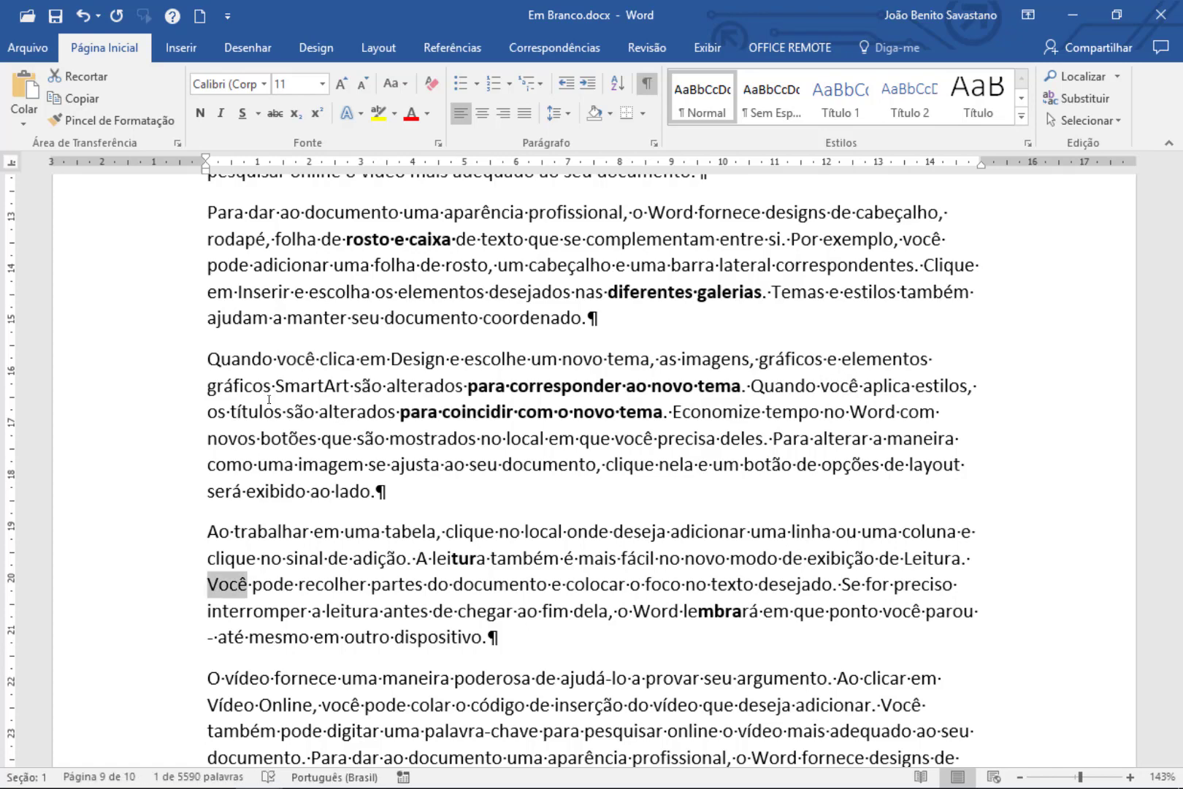
key(ctrl+Page_Down)
key(ctrl+Page_Down)
key(ctrl+Page_Down)
key(ctrl+Page_Down)
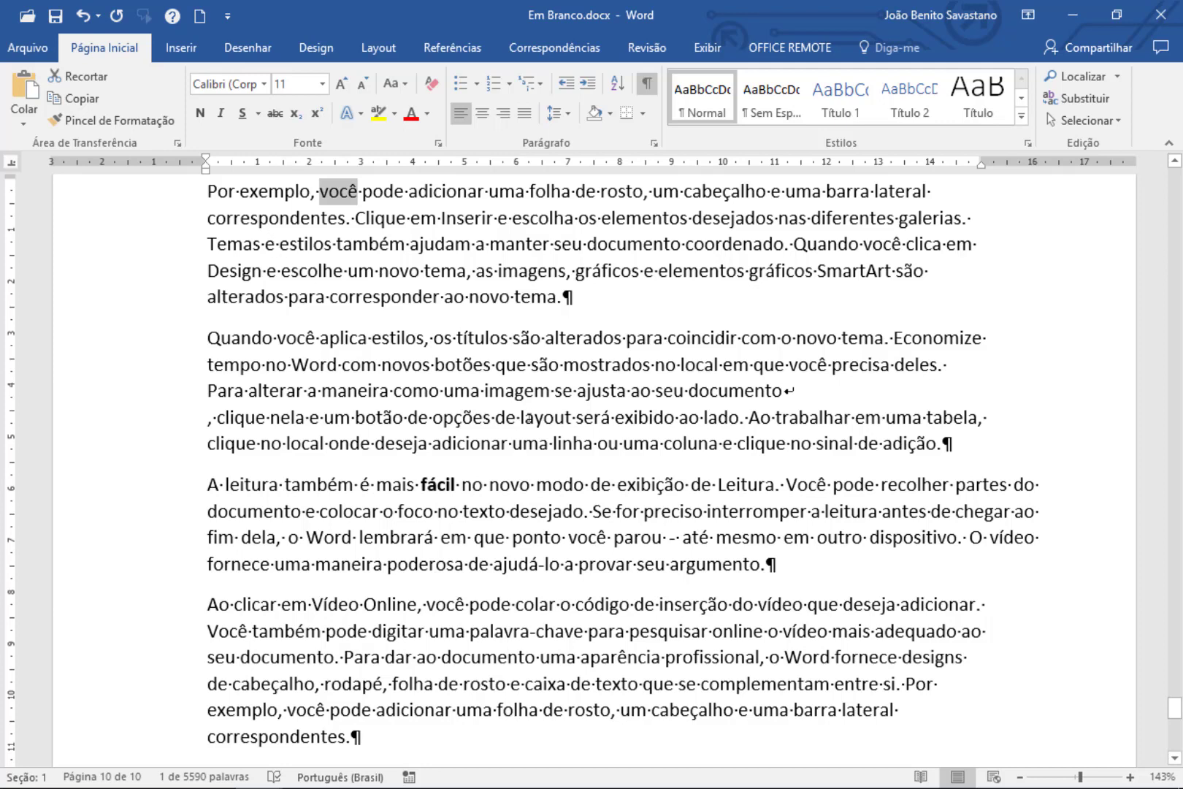
Step: Add the title "Texto de ajuda para o Word" in a new paragraph at the very beginning of the document
scroll(529, 417, up, 7)
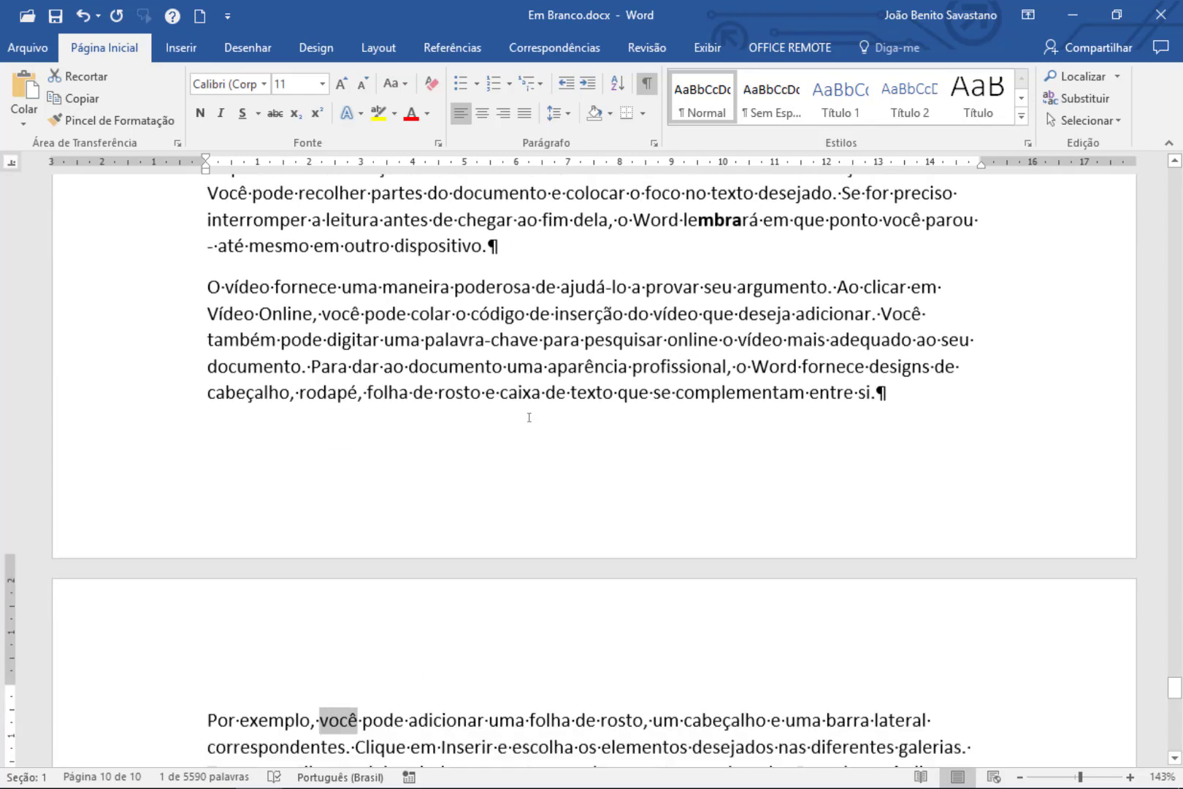
scroll(529, 417, down, 1)
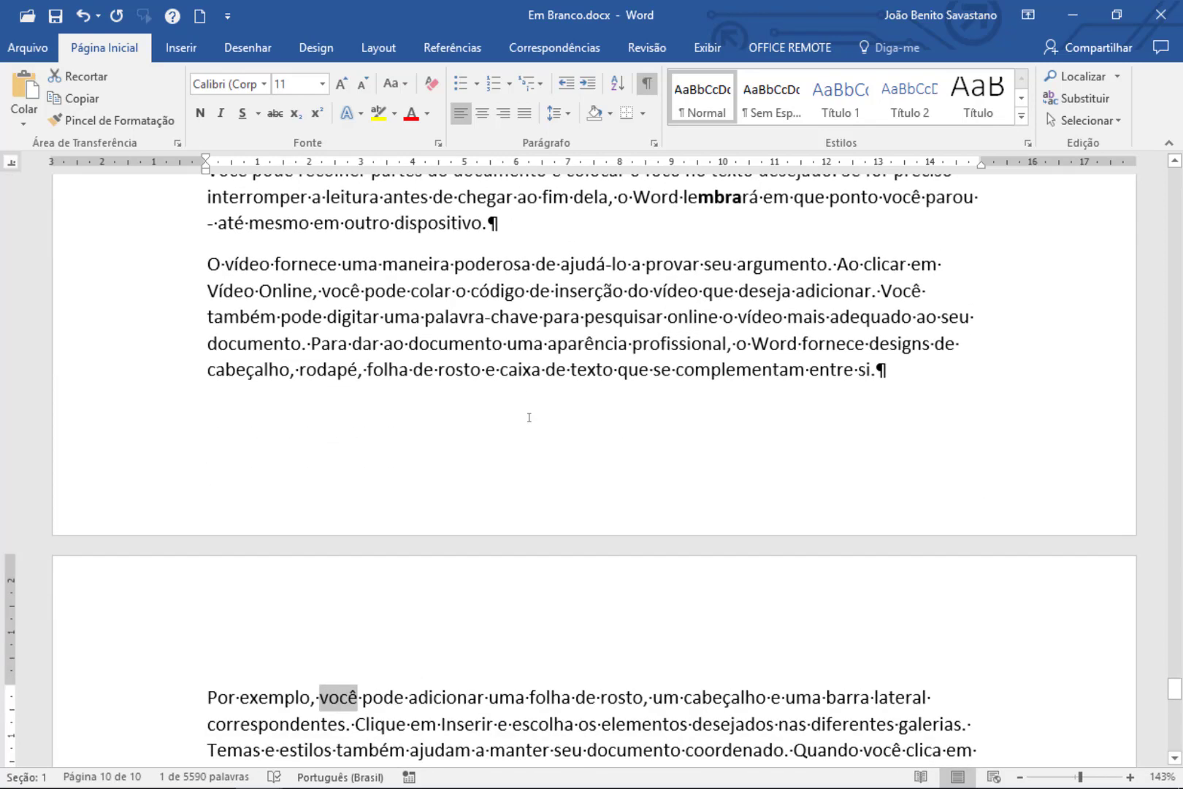
key(ctrl+Home)
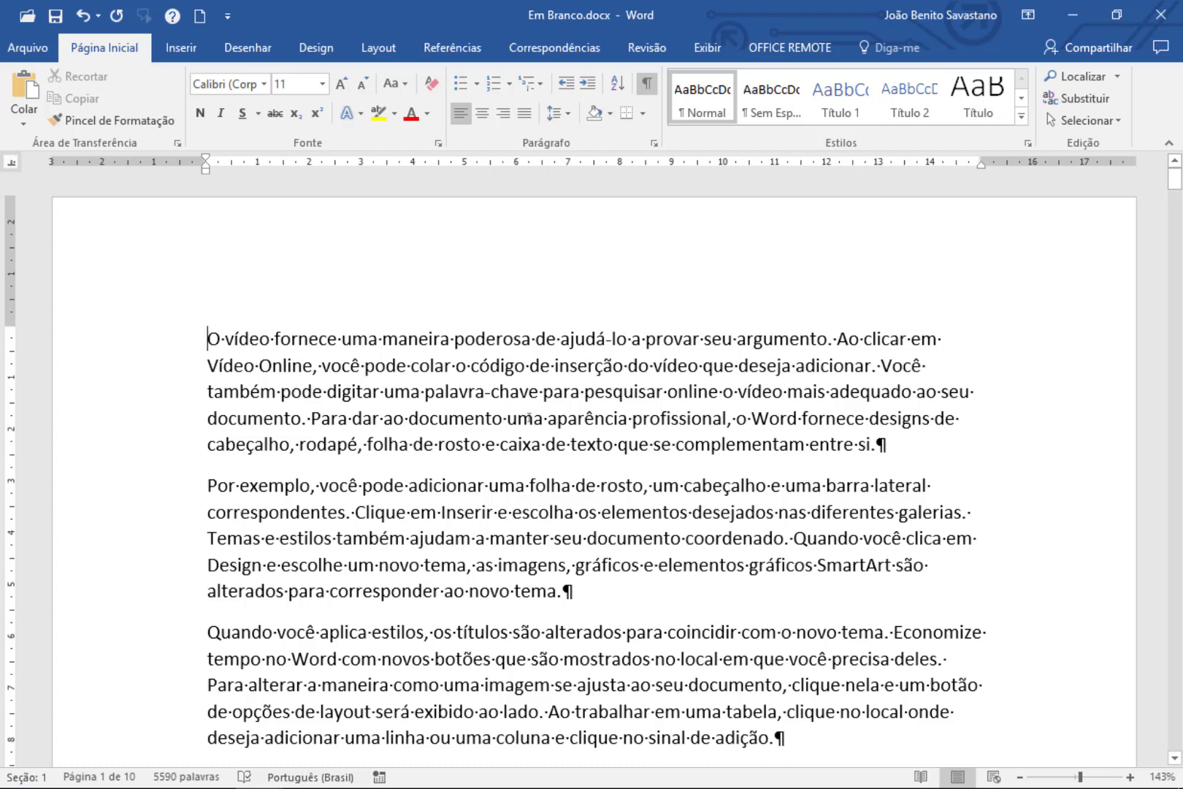
key(Return)
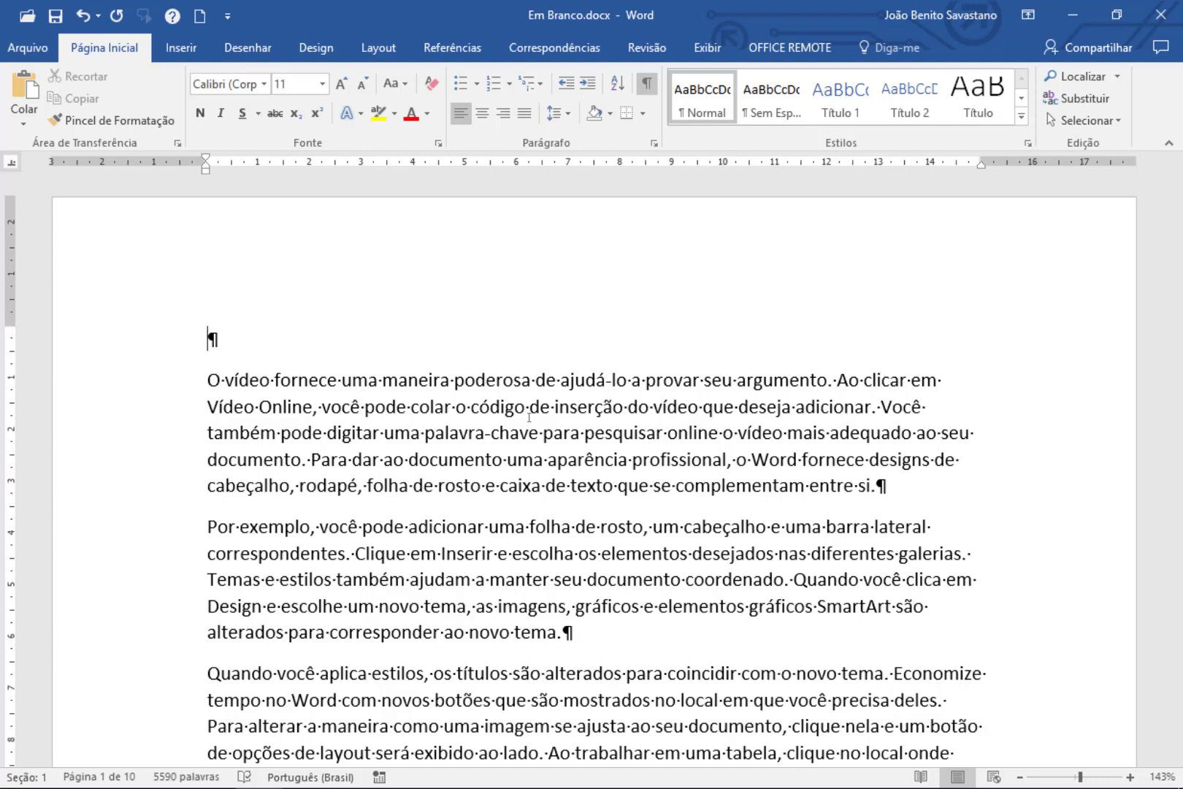
text(Texto de )
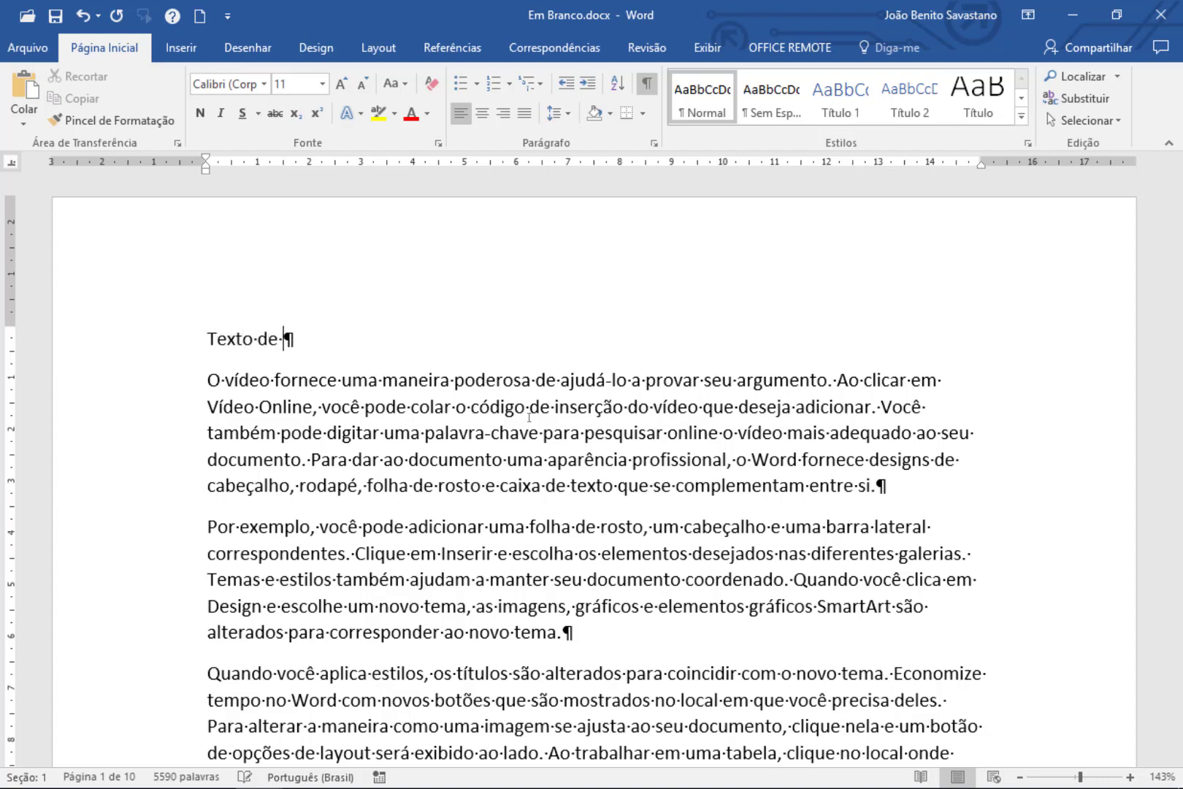
text(ajuda para o)
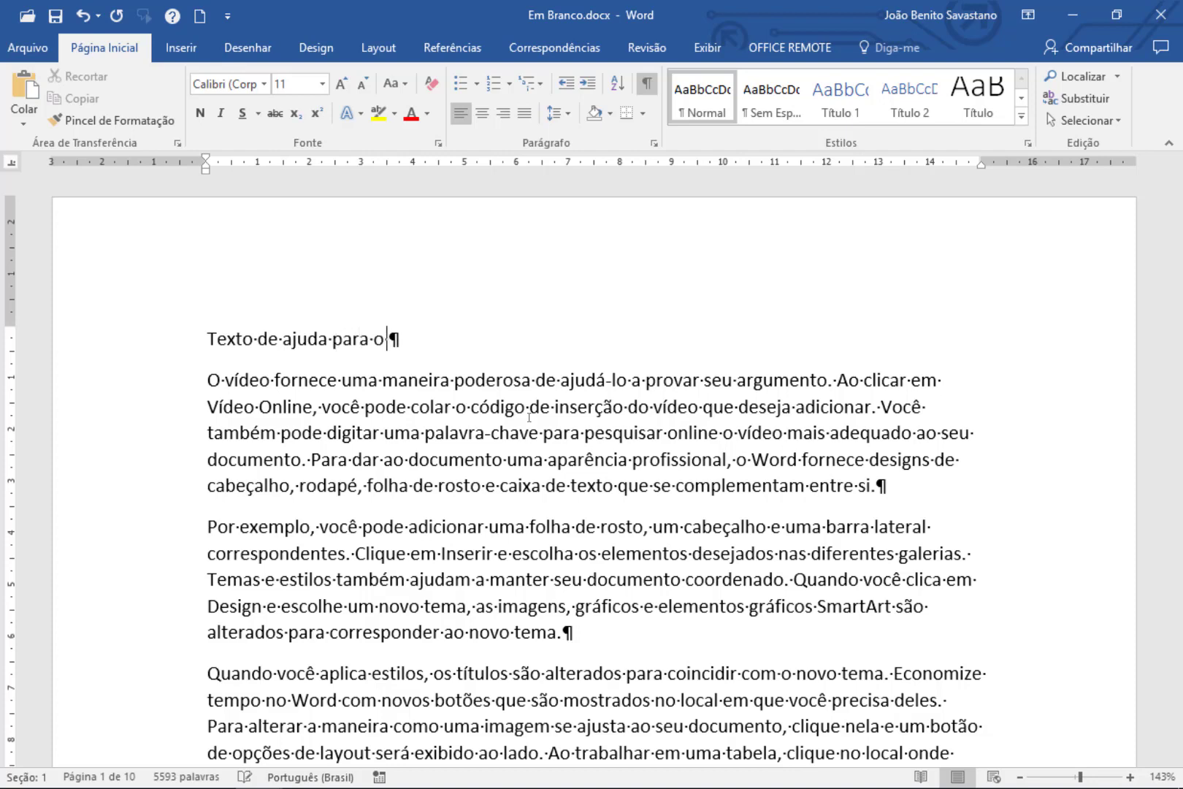
text( Word)
Step: Centre the title "Texto de ajuda para o Word" and increase its font size to 14
click(72, 203)
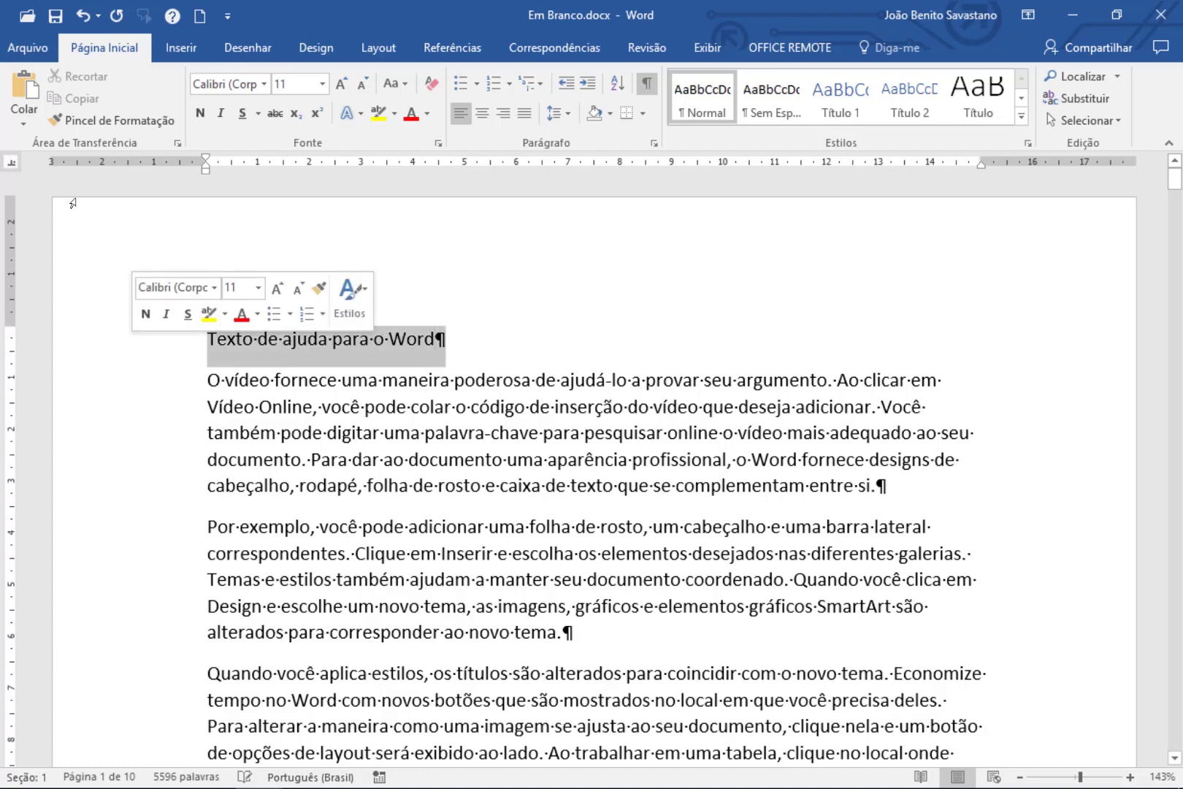
click(486, 116)
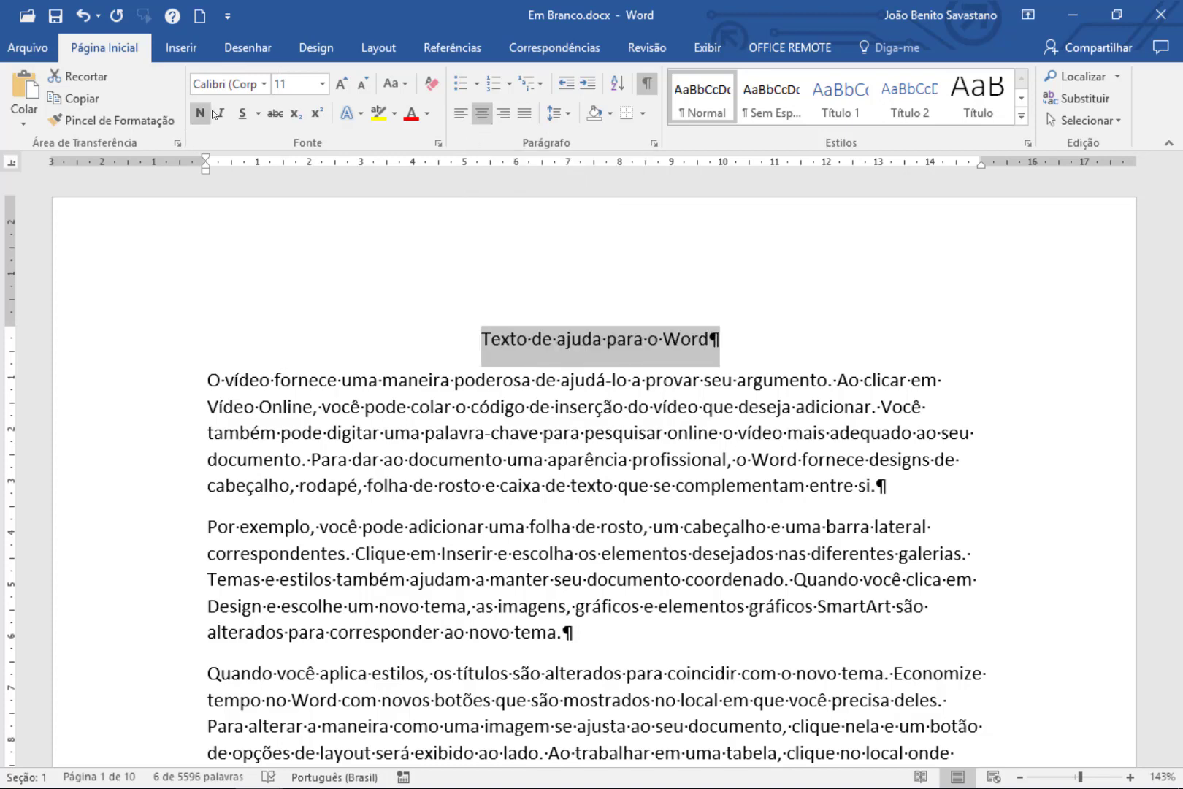
click(340, 85)
click(340, 85)
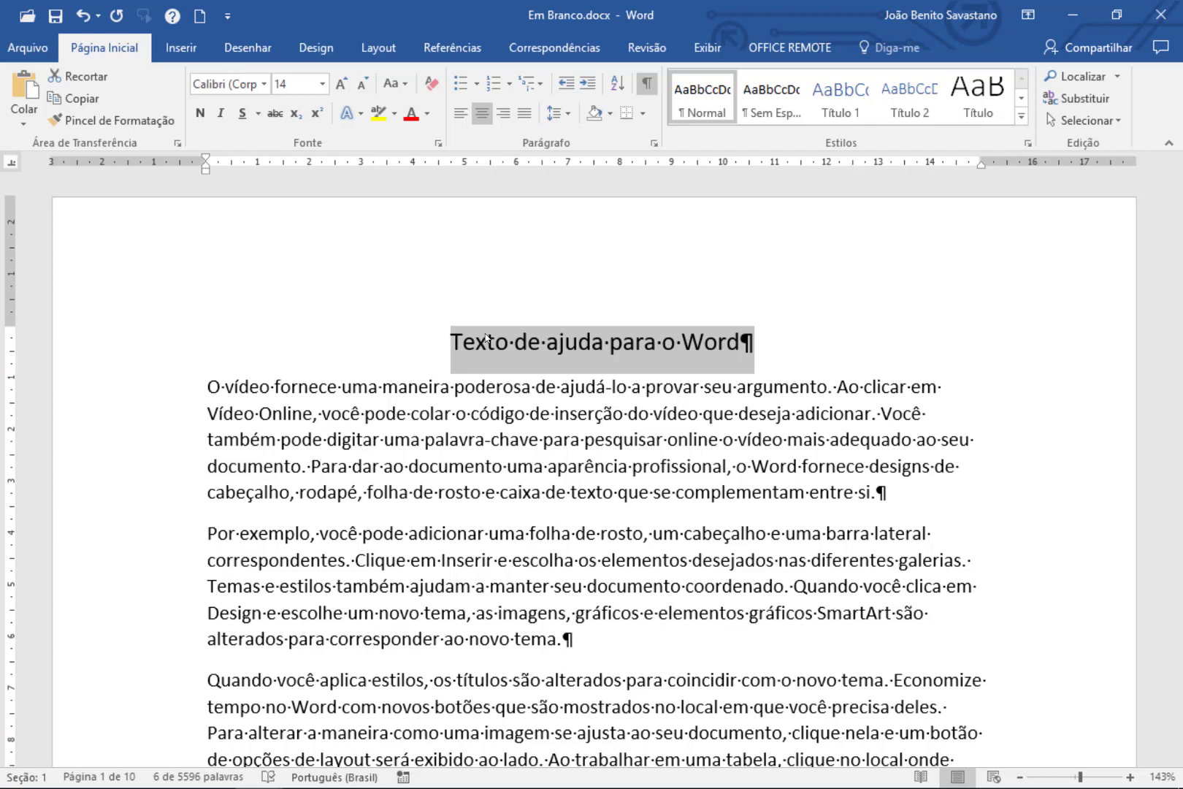
Step: Cycle the title's letter case through uppercase, lowercase and capitalised words, ending on all uppercase, and put the cursor before "O vídeo fornece"
key(shift+F3)
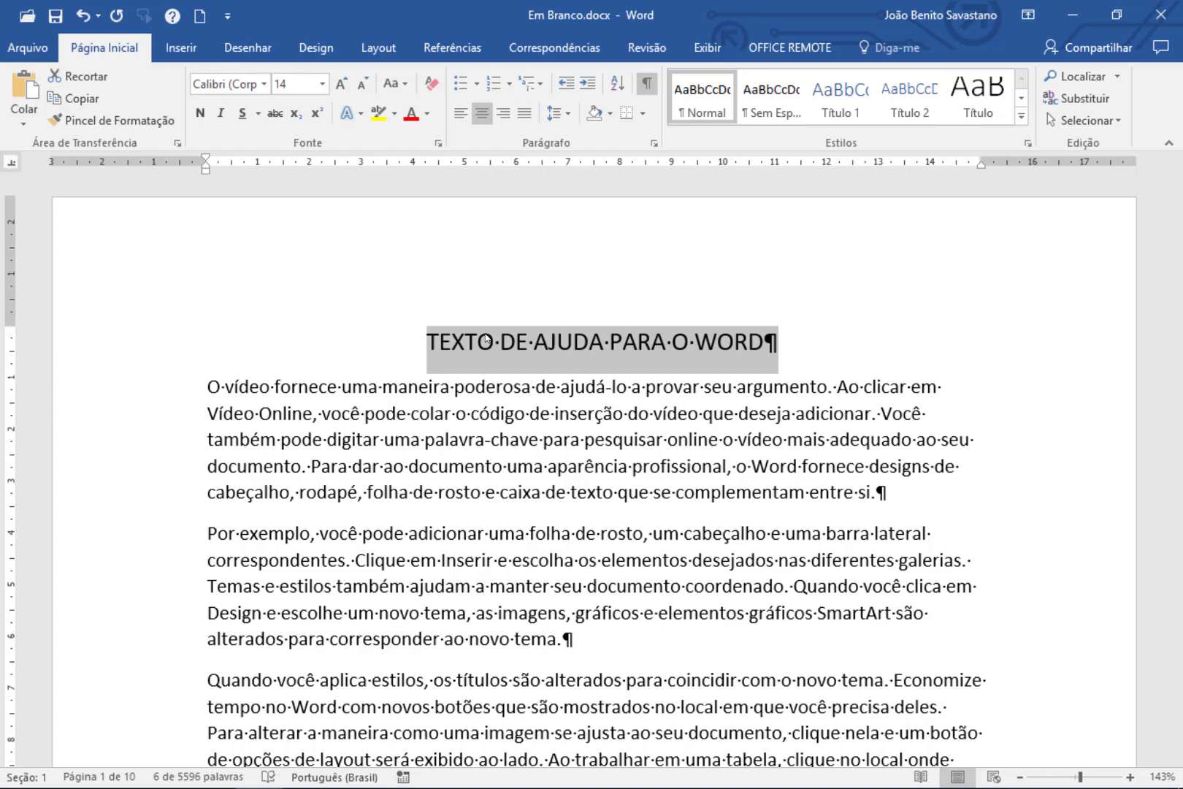
key(shift+F3)
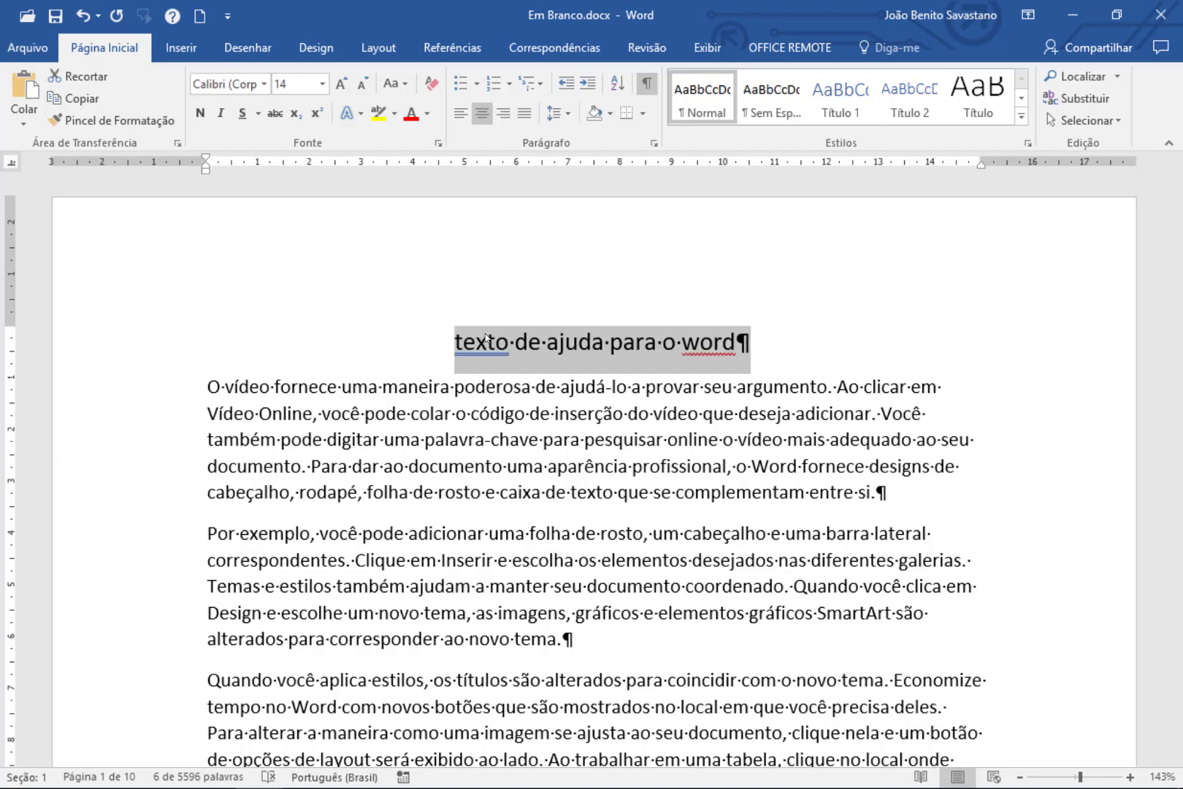
key(shift+F3)
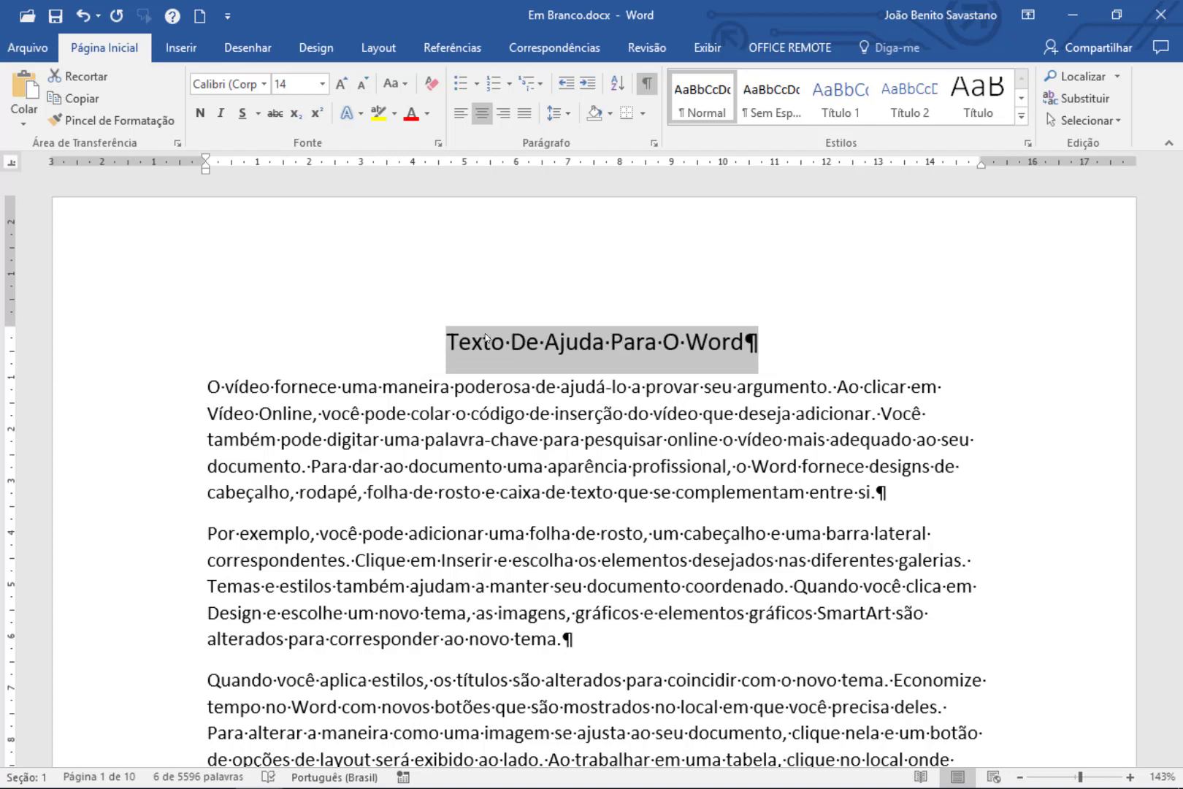
key(shift+F3)
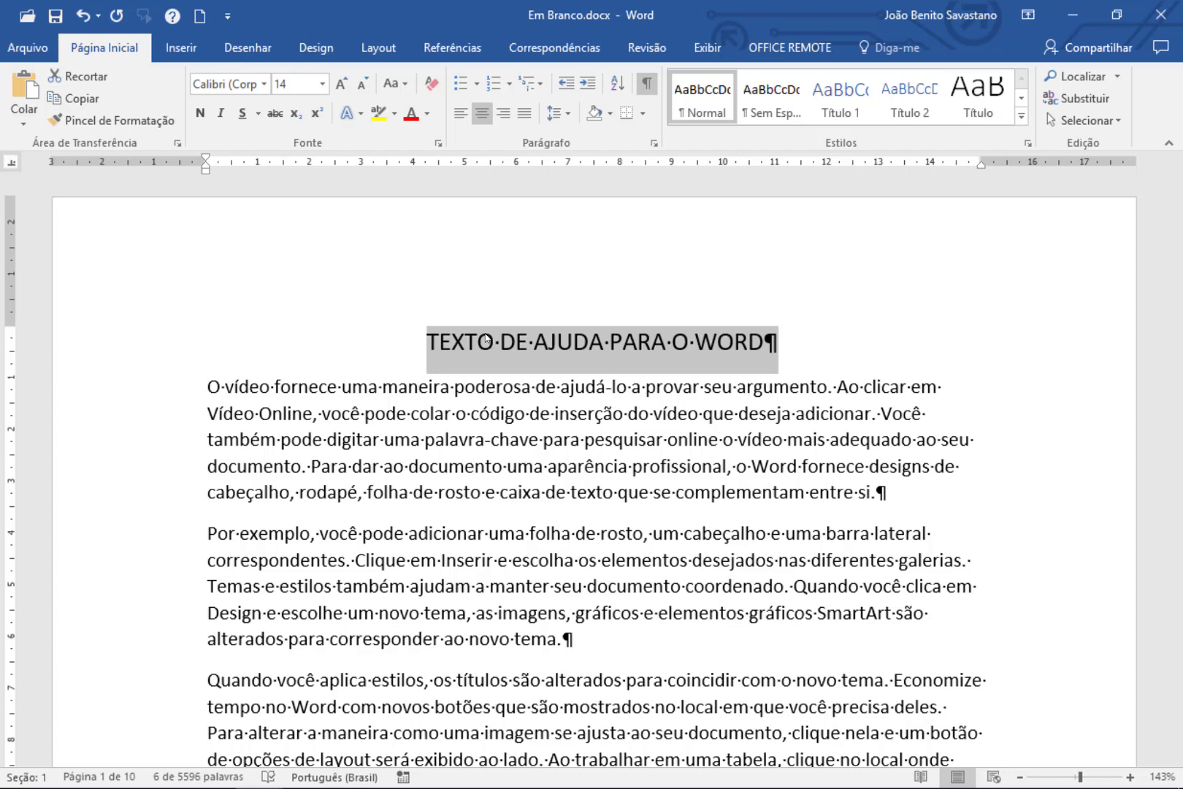
click(204, 385)
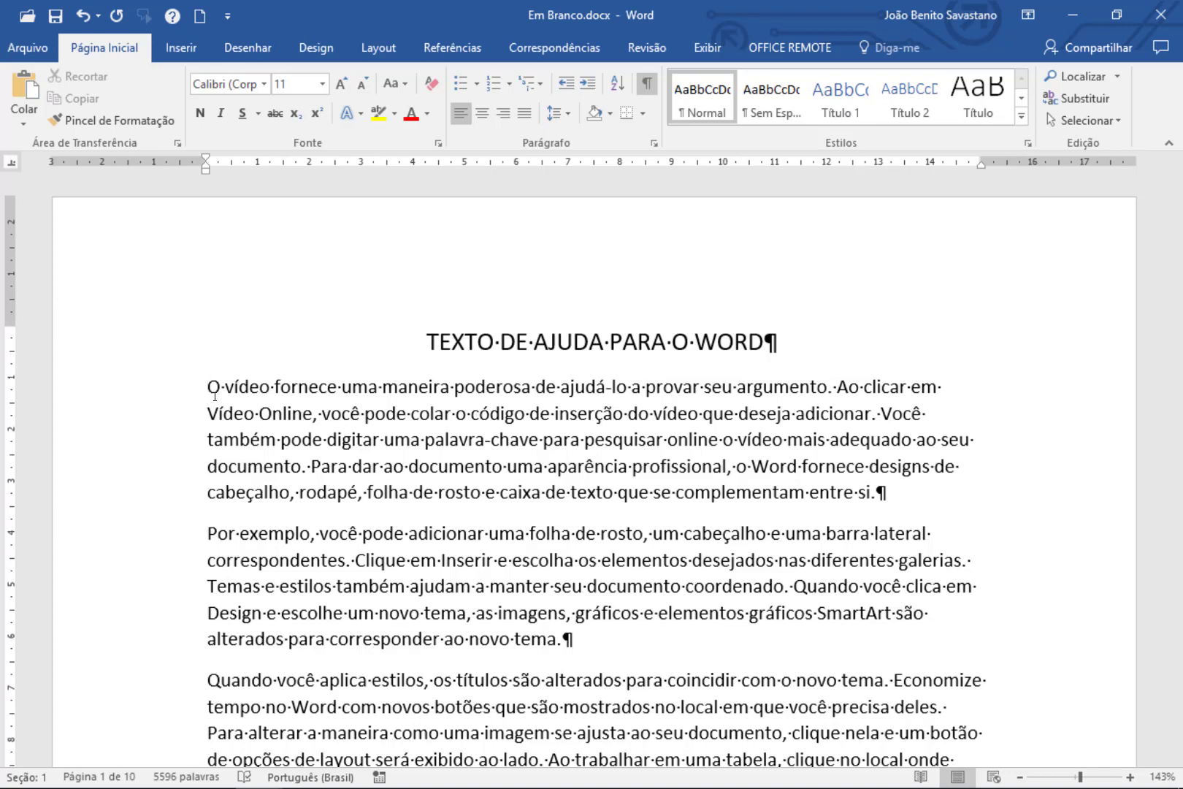
Step: Justify all text from the paragraph "O vídeo fornece" below the title to the end of the document
key(ctrl+shift+End)
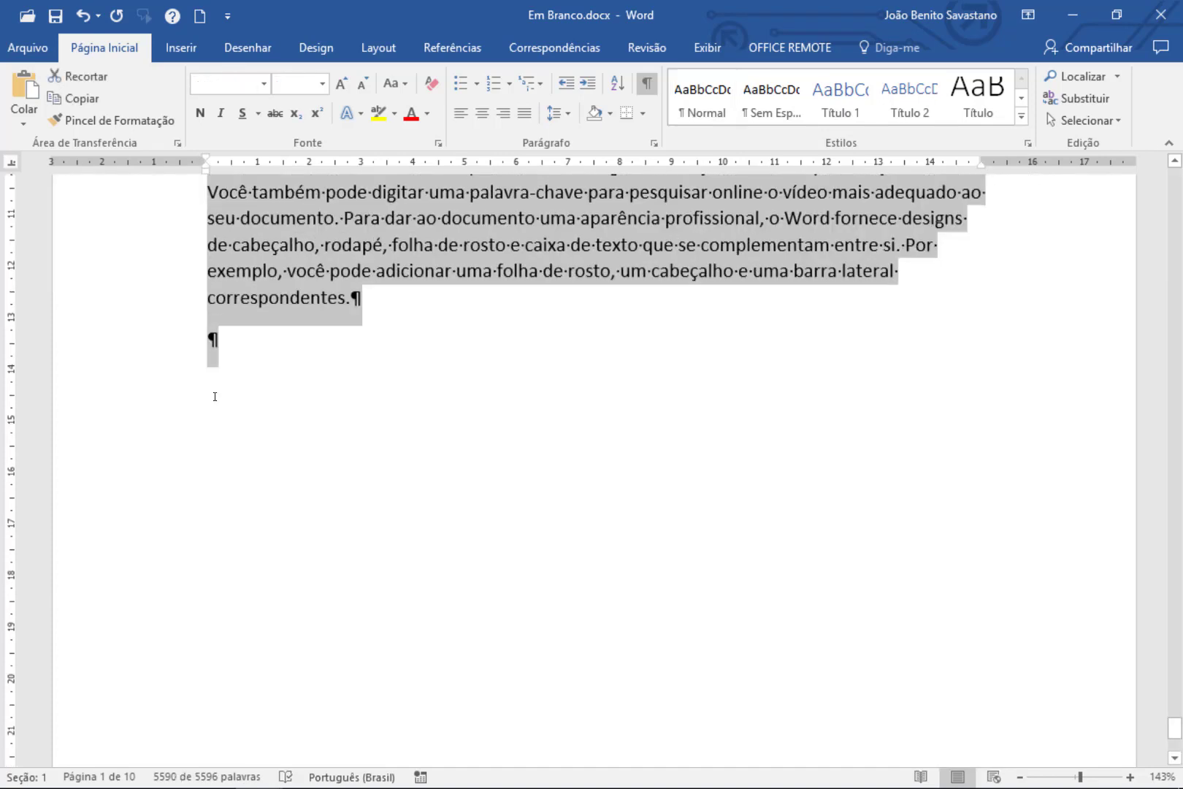
click(524, 120)
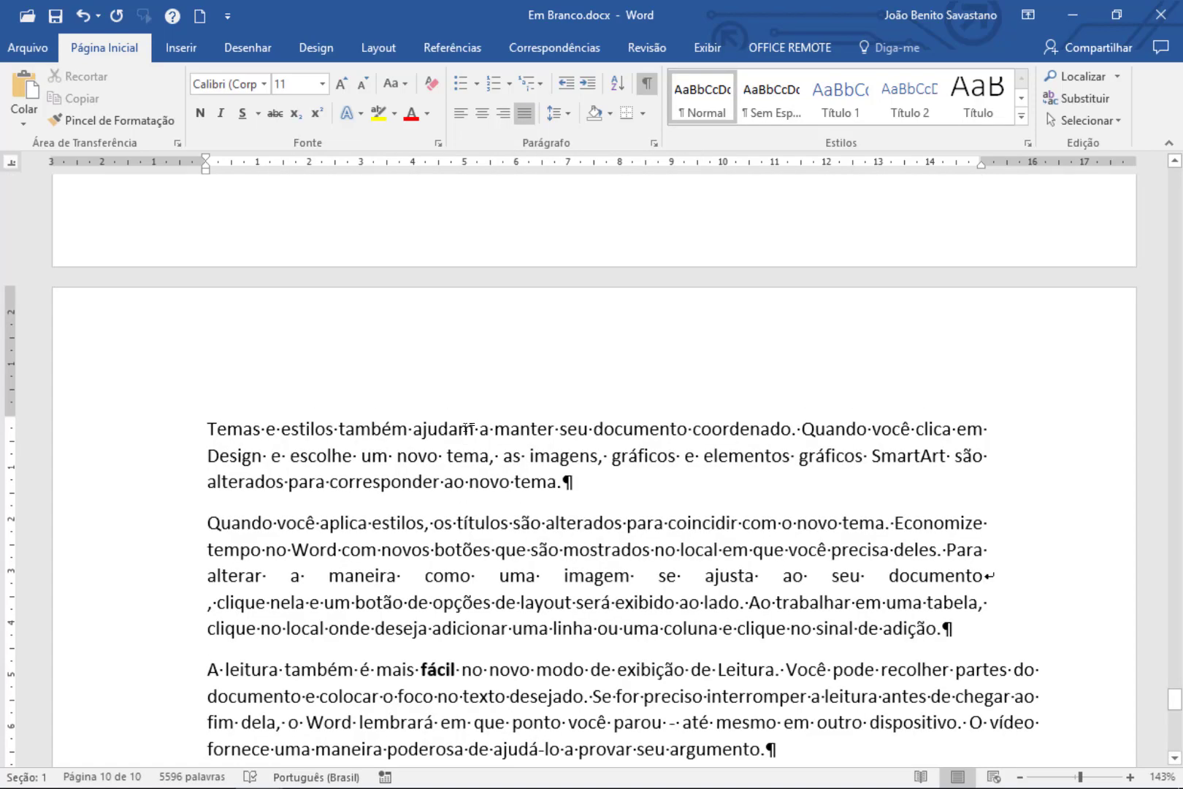
Step: Examine the justified paragraphs page by page from page 10 back to page 6
key(Page_Up)
key(Page_Up)
key(Page_Up)
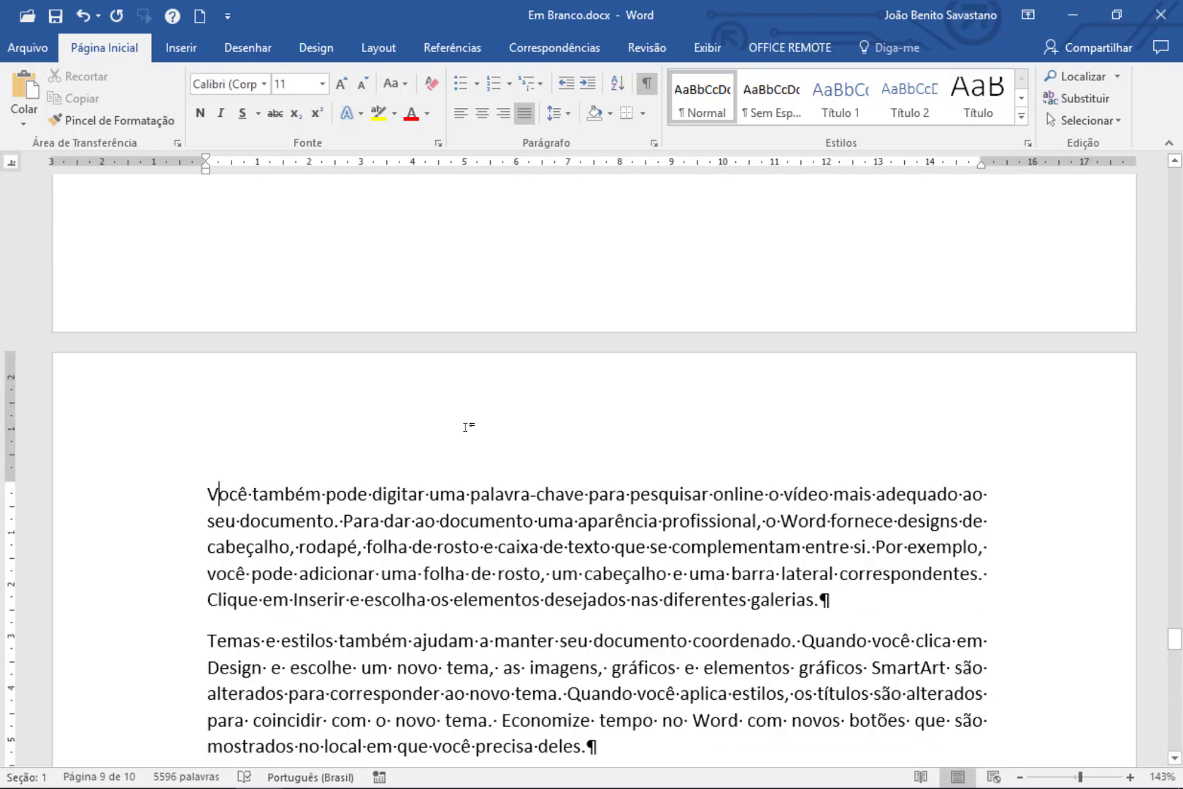
key(Page_Up)
key(Page_Up)
key(Page_Up)
key(Page_Up)
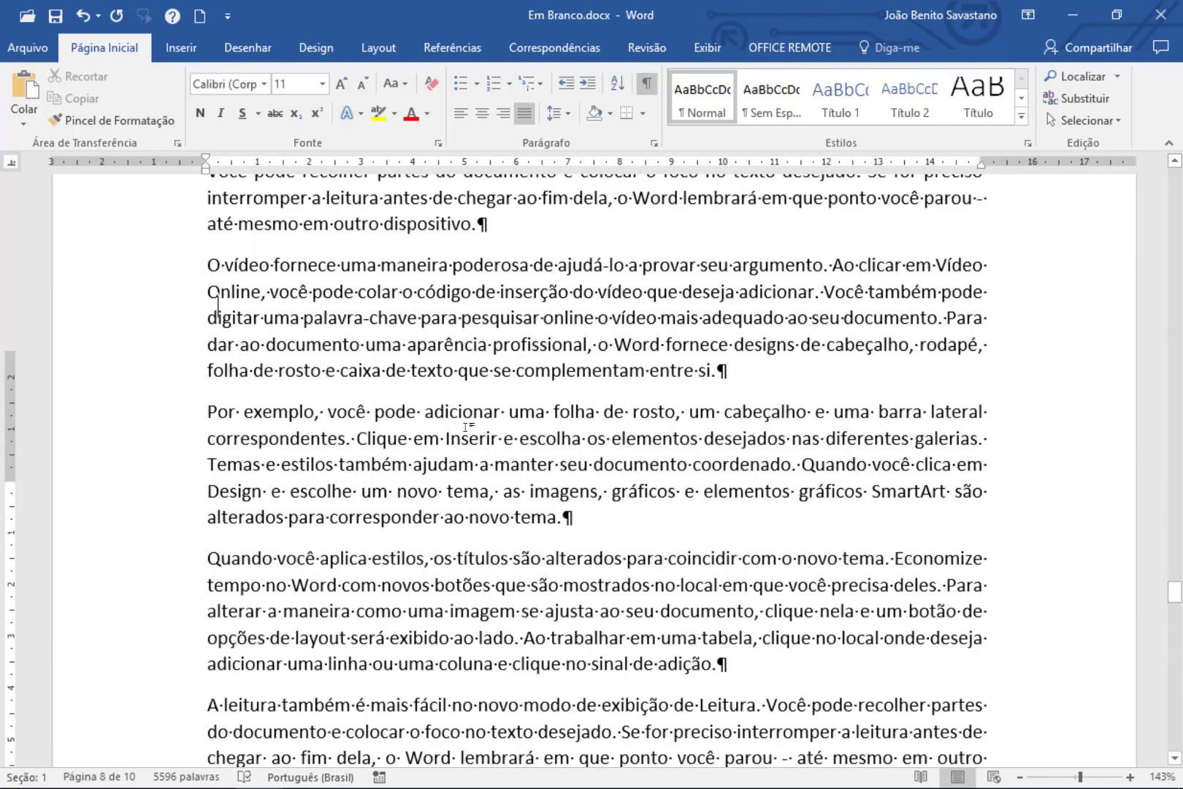
key(Page_Up)
key(Page_Up)
key(Page_Up)
key(Page_Up)
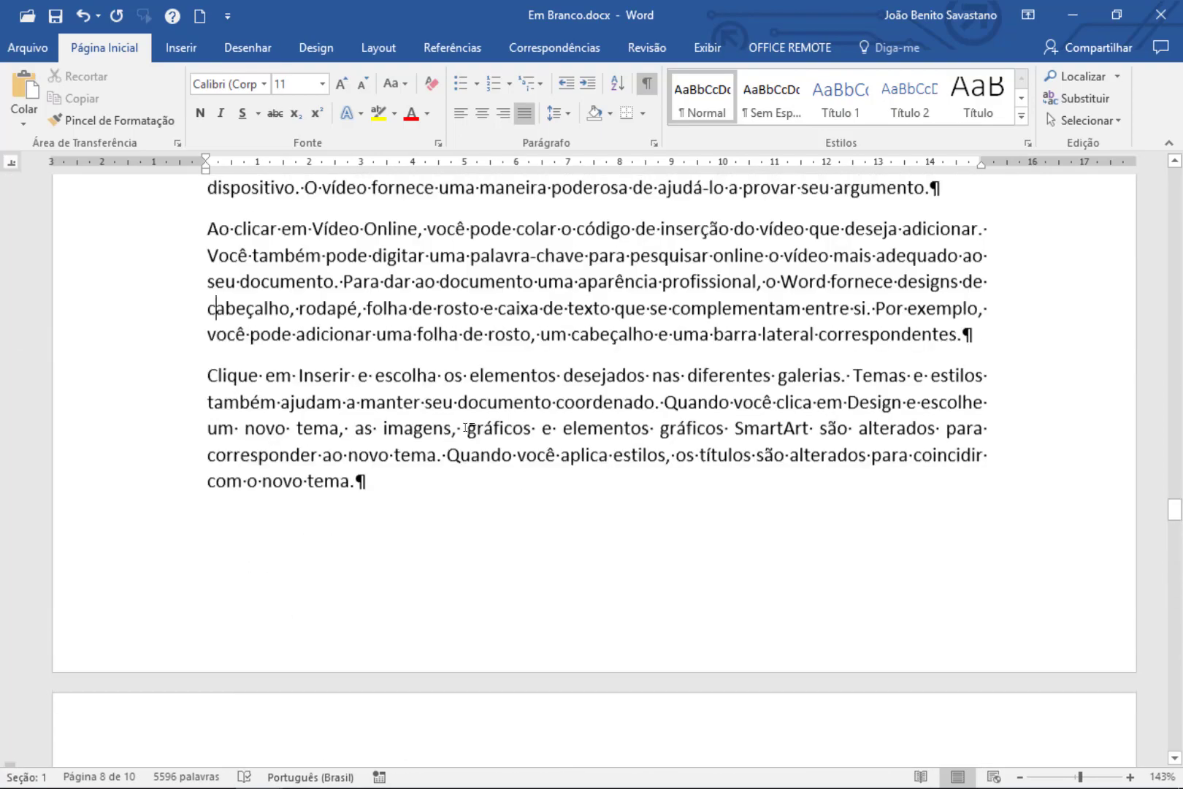
key(Page_Up)
key(Page_Up)
key(Page_Up)
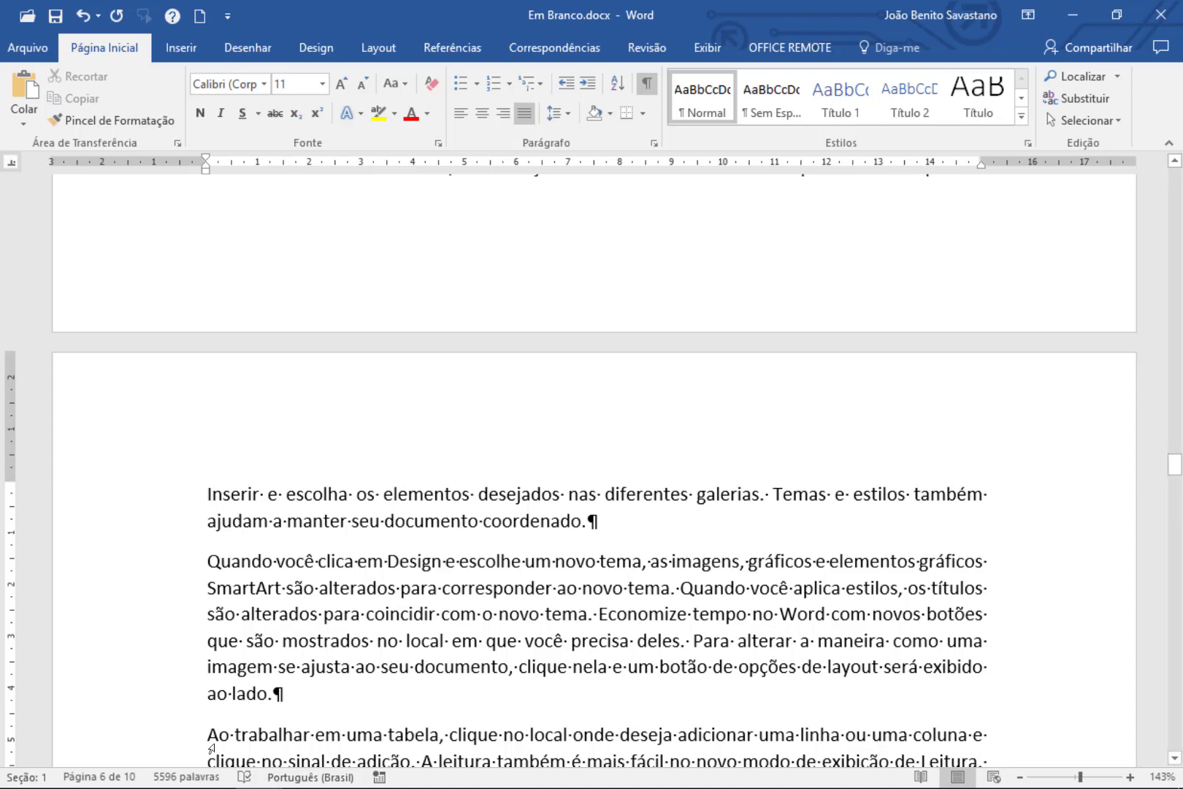
Step: For the page 6 paragraphs "Quando você clica em Design" and "Ao trabalhar em uma tabela", set the spacing after to 18 pt
scroll(184, 754, down, 3)
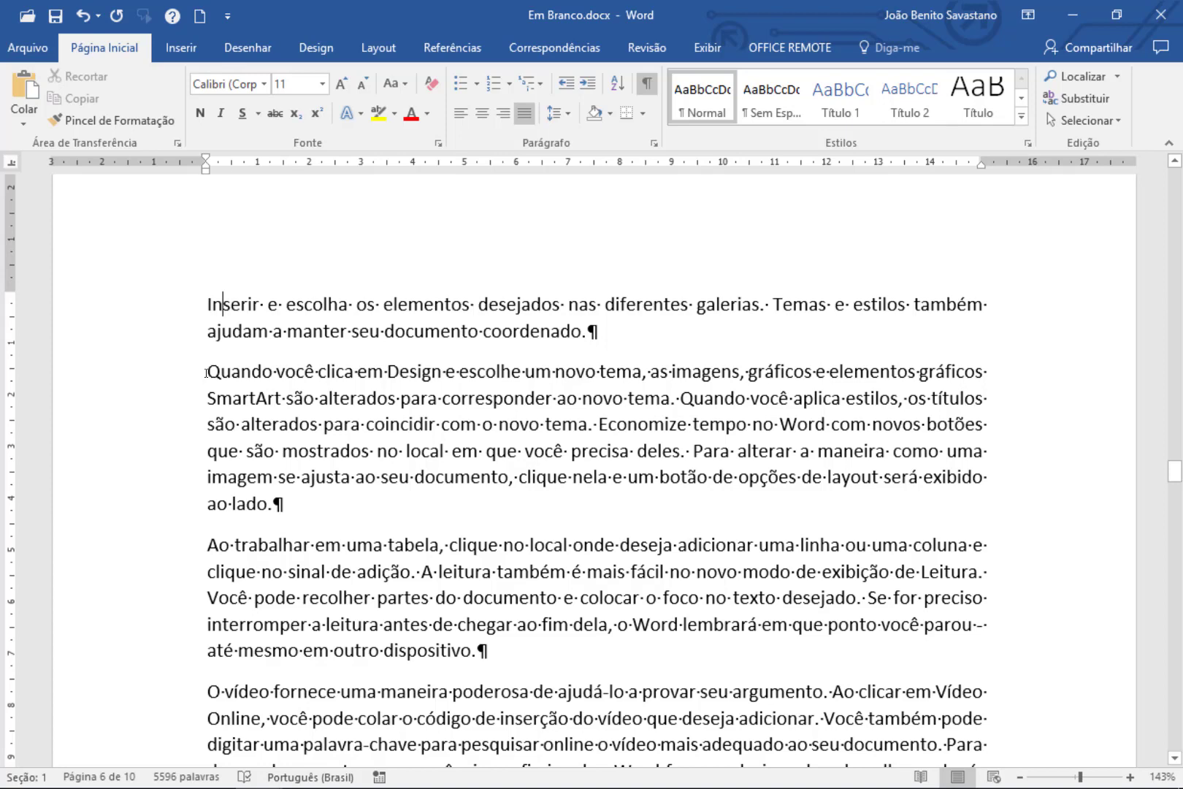
click(284, 506)
drag(179, 373, 198, 652)
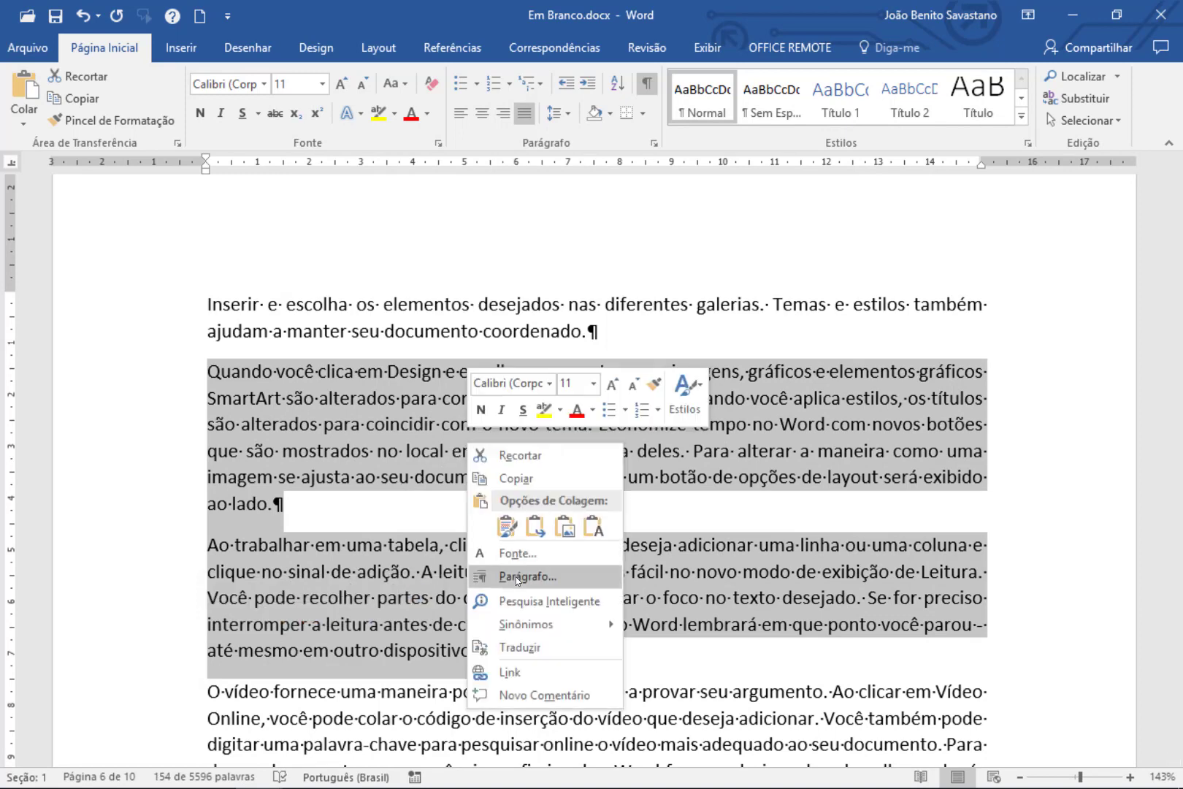
click(296, 333)
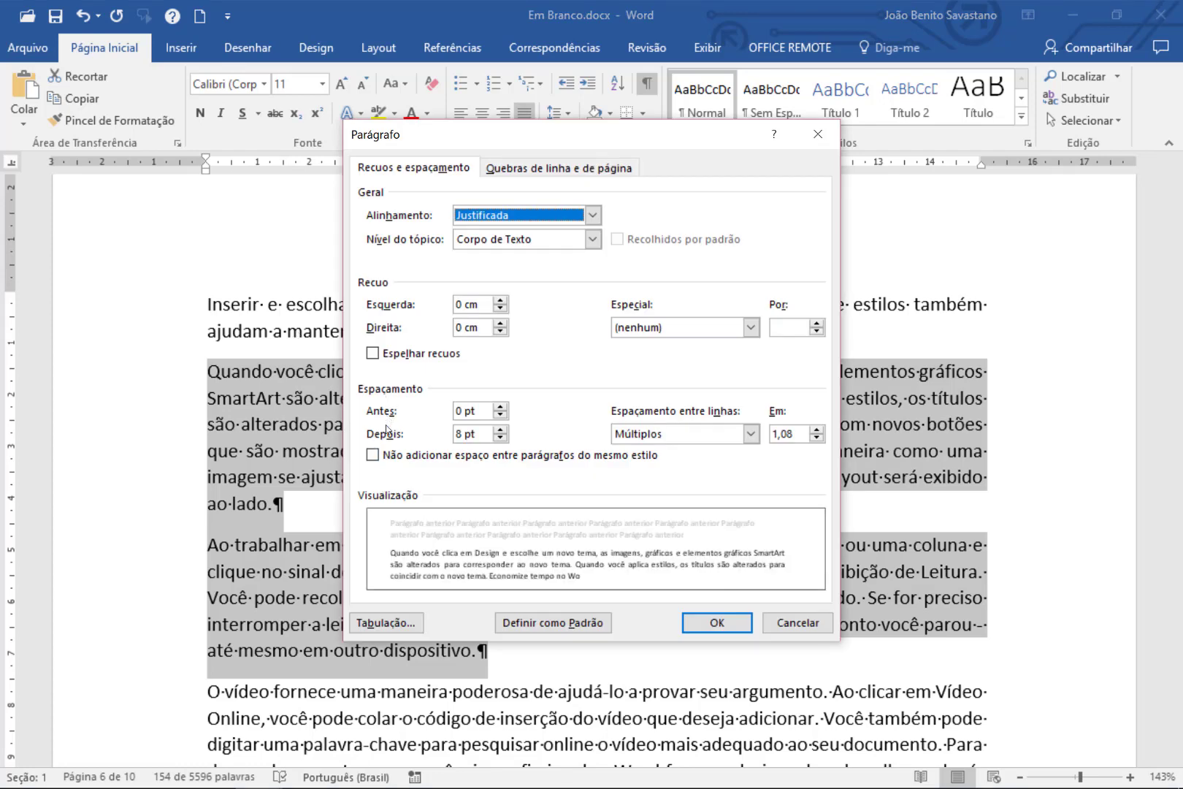
click(501, 430)
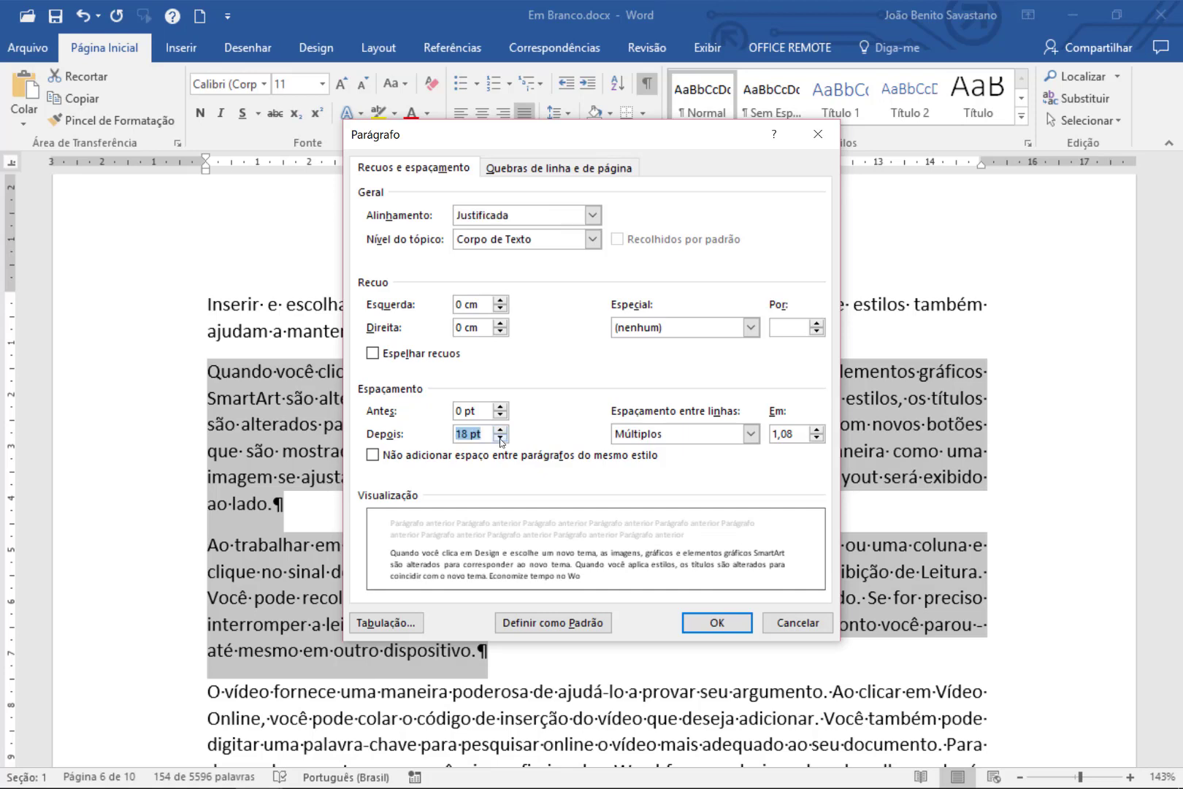
Step: Try single line spacing for the two selected paragraphs, settle on 1.5 lines, and apply the paragraph settings
click(750, 434)
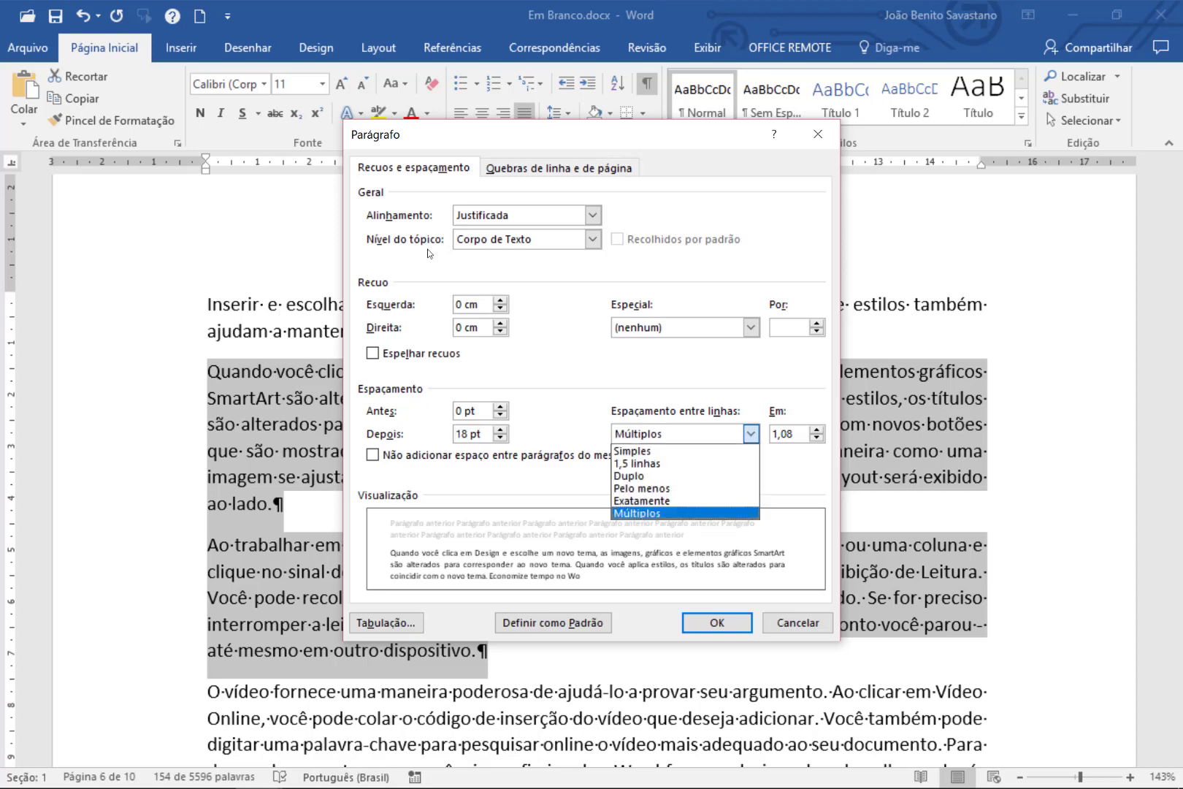
click(666, 452)
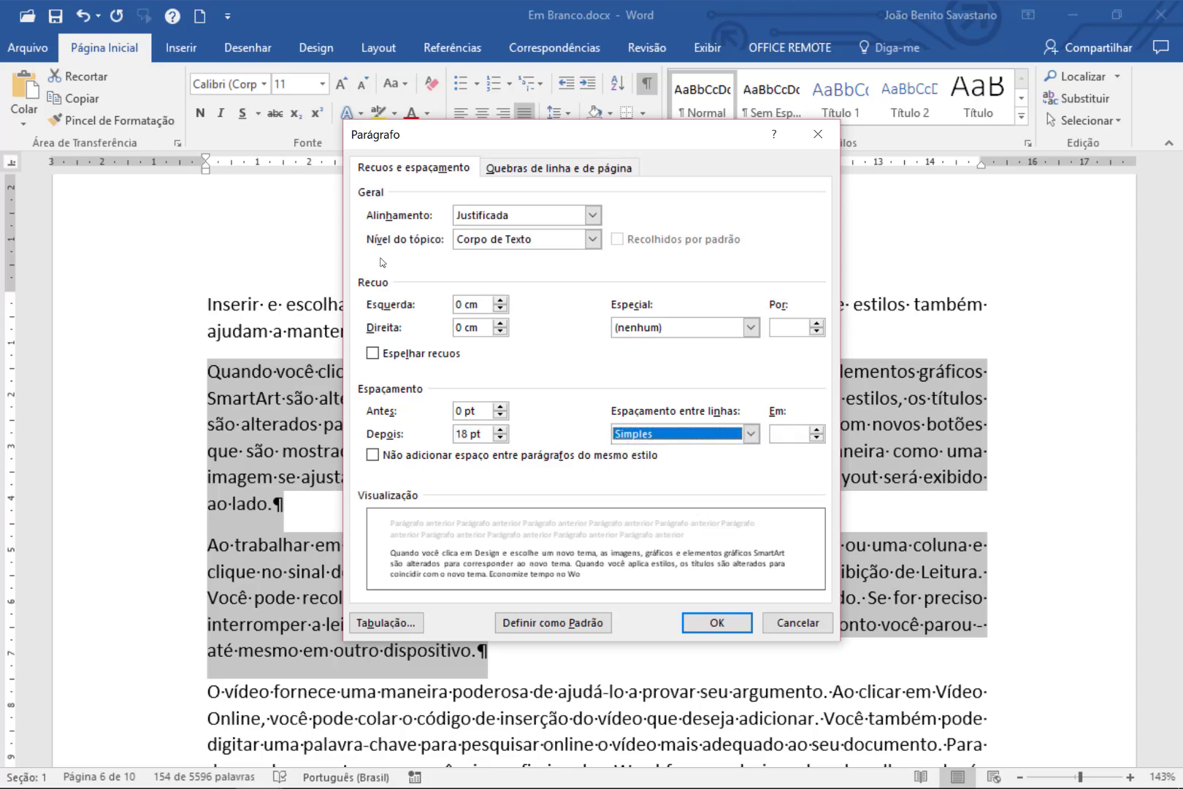
click(751, 436)
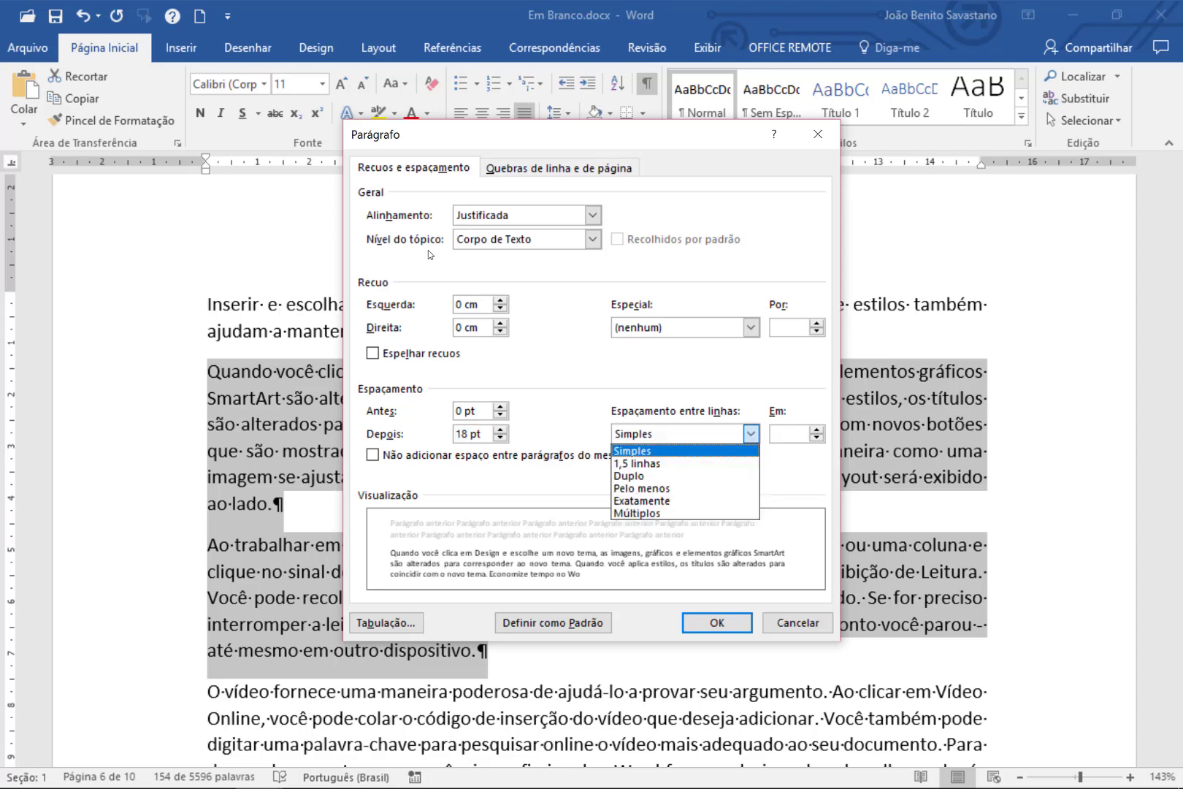
click(698, 465)
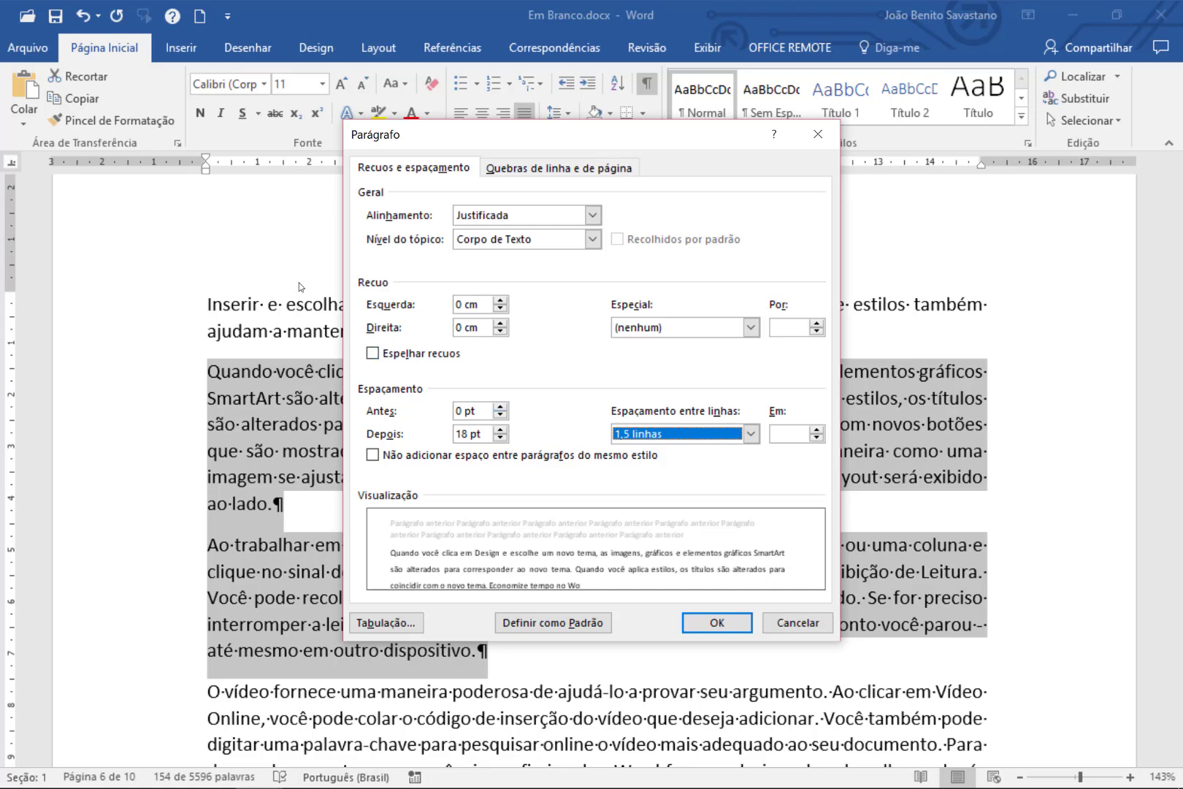
click(712, 622)
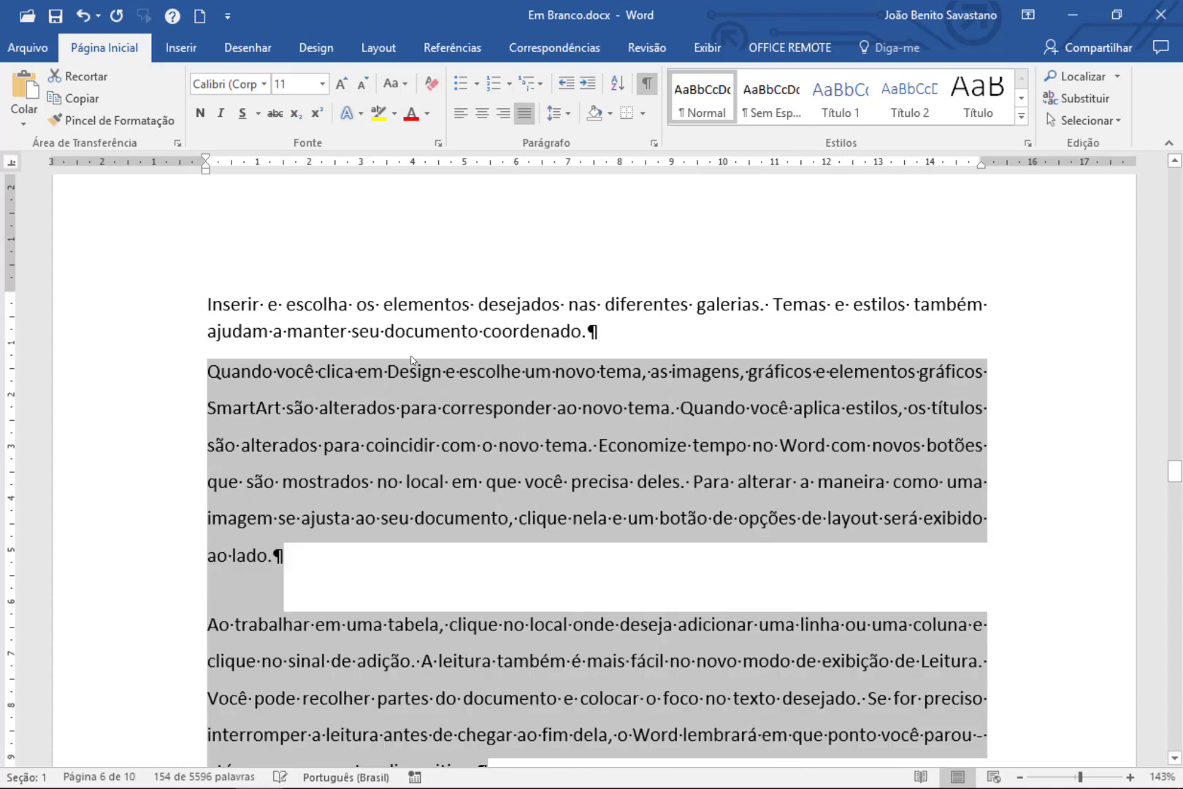
Step: Copy the formatting of the paragraph "Ao trabalhar em uma tabela" onto the following paragraph "O vídeo fornece" with the Format Painter
scroll(529, 594, down, 3)
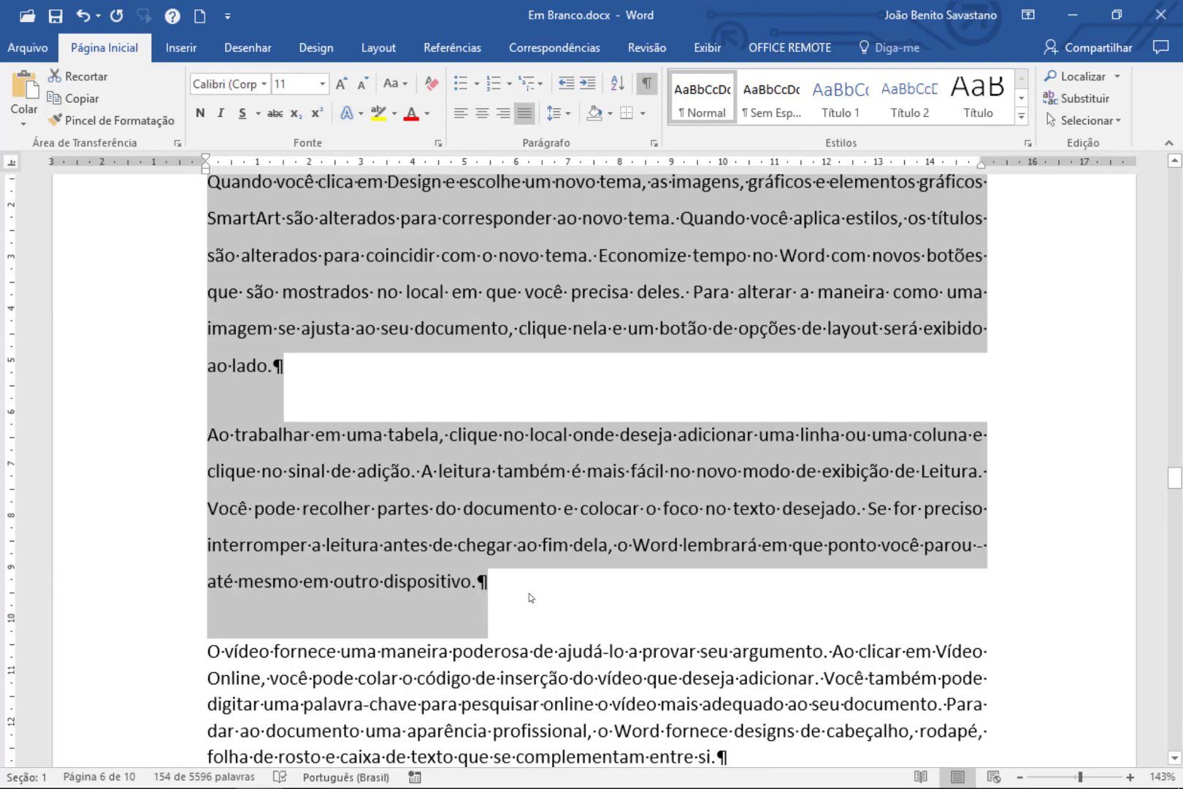
scroll(529, 594, up, 1)
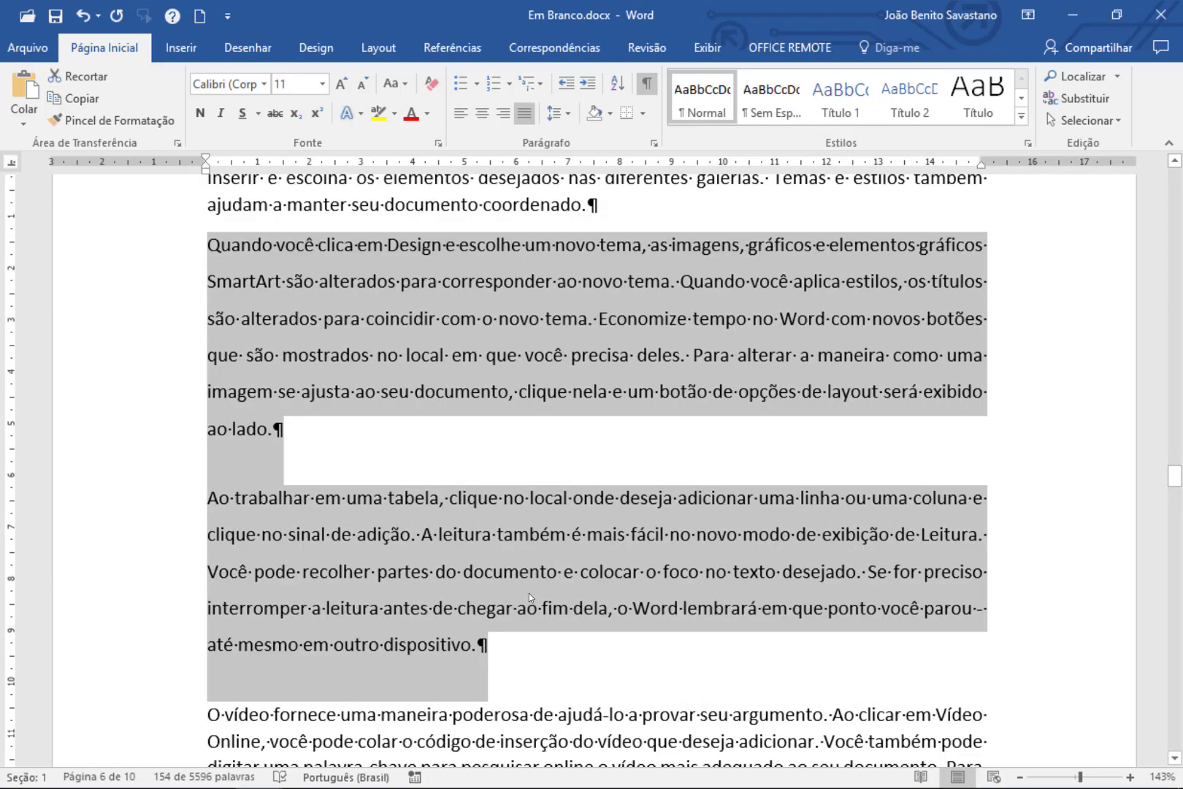
scroll(529, 594, down, 5)
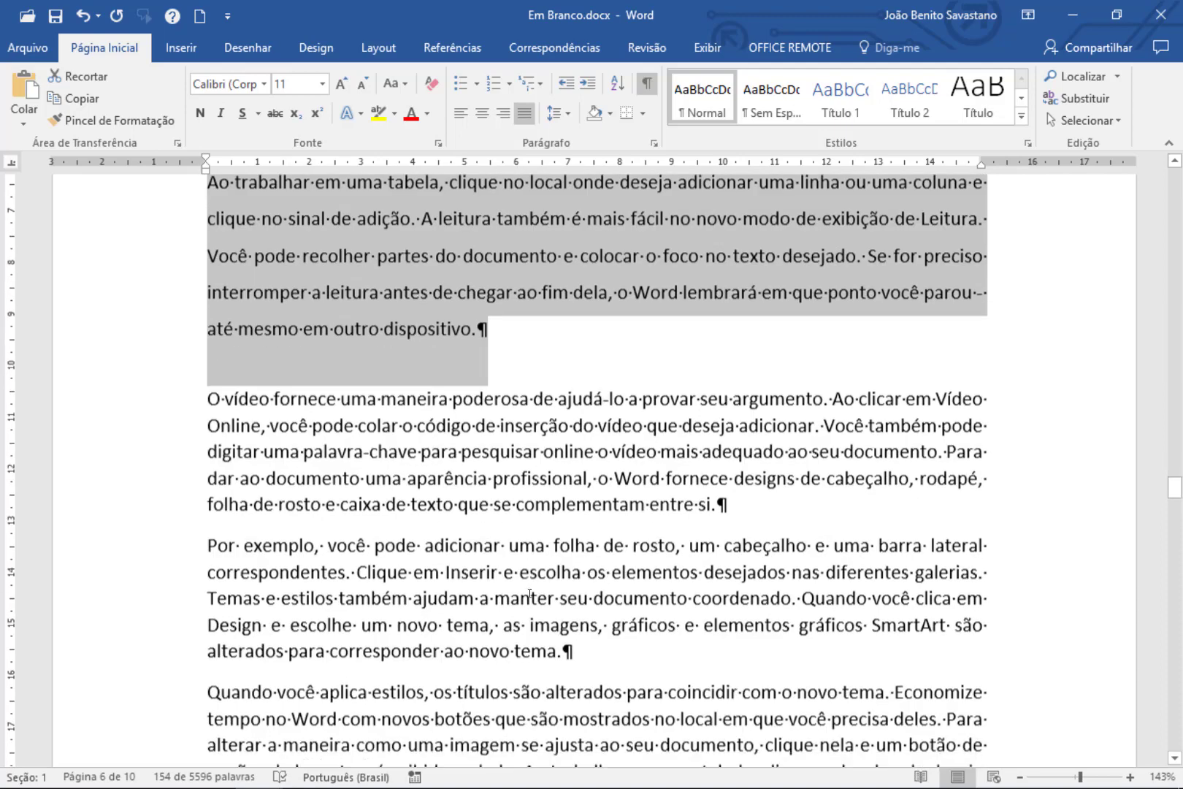
scroll(530, 593, up, 2)
scroll(530, 593, down, 1)
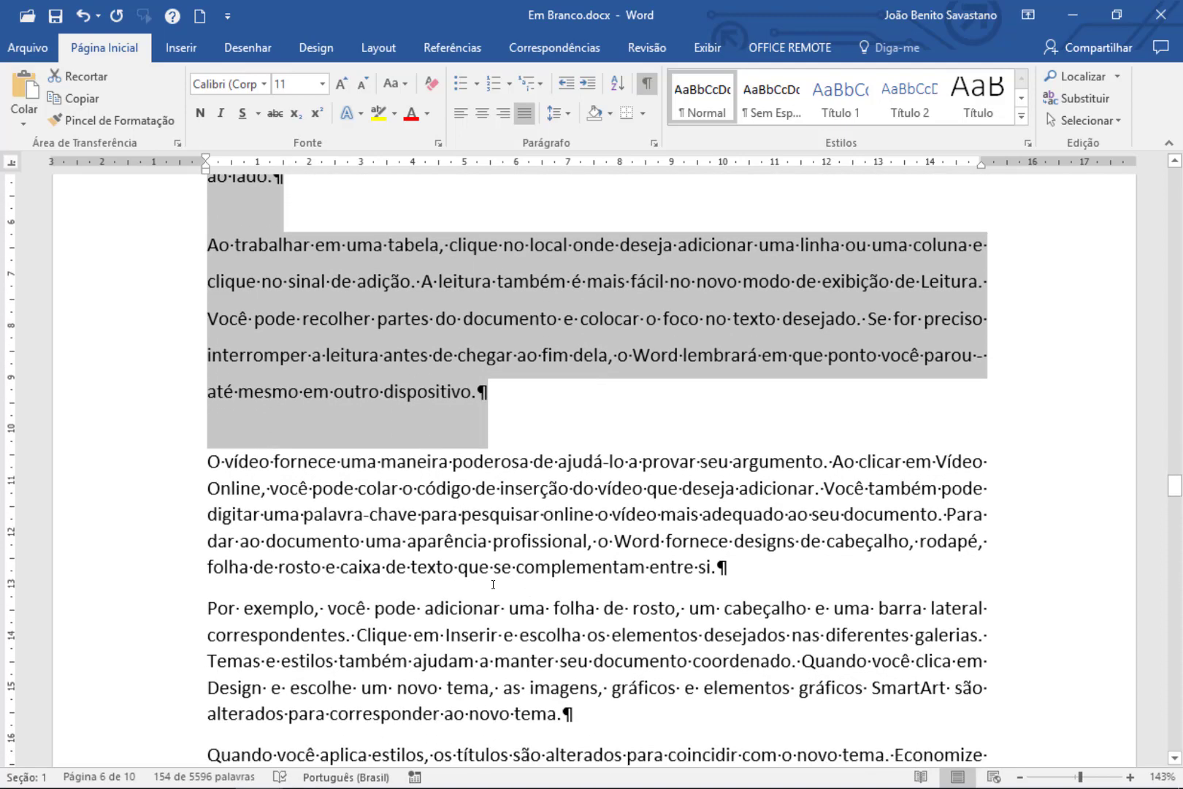
click(520, 282)
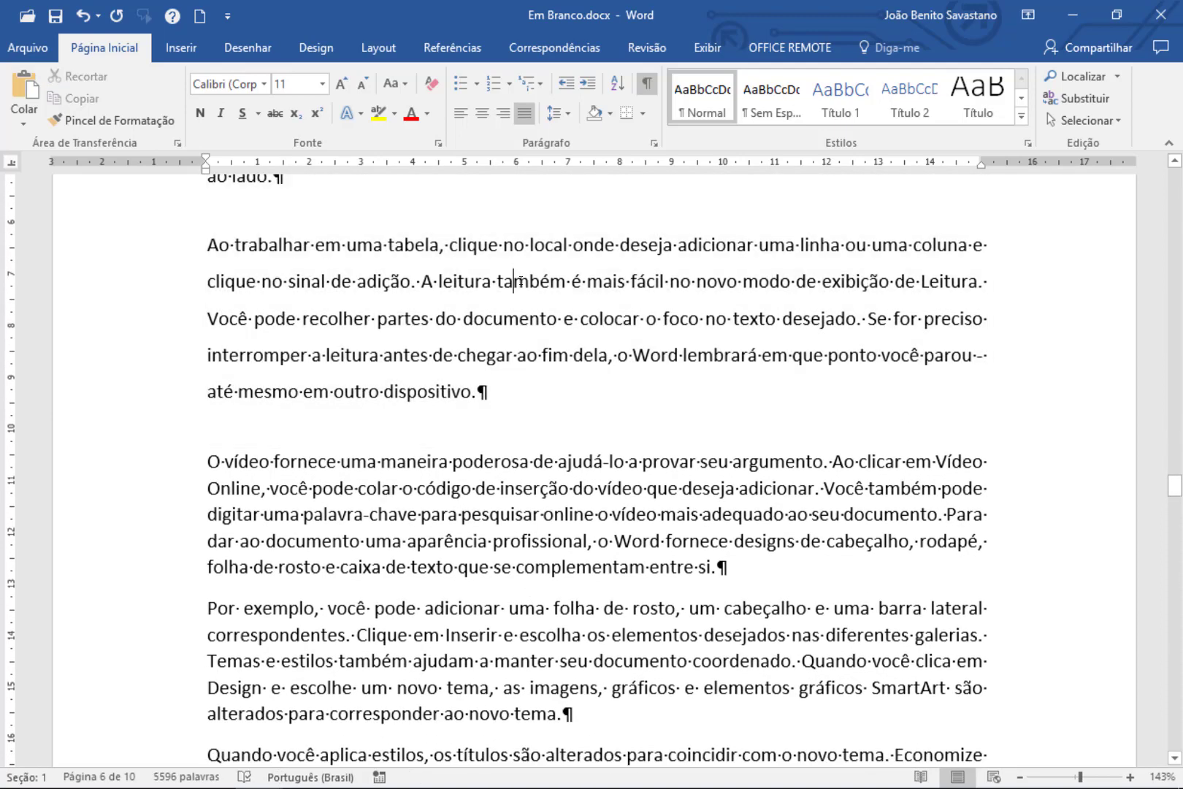
click(108, 122)
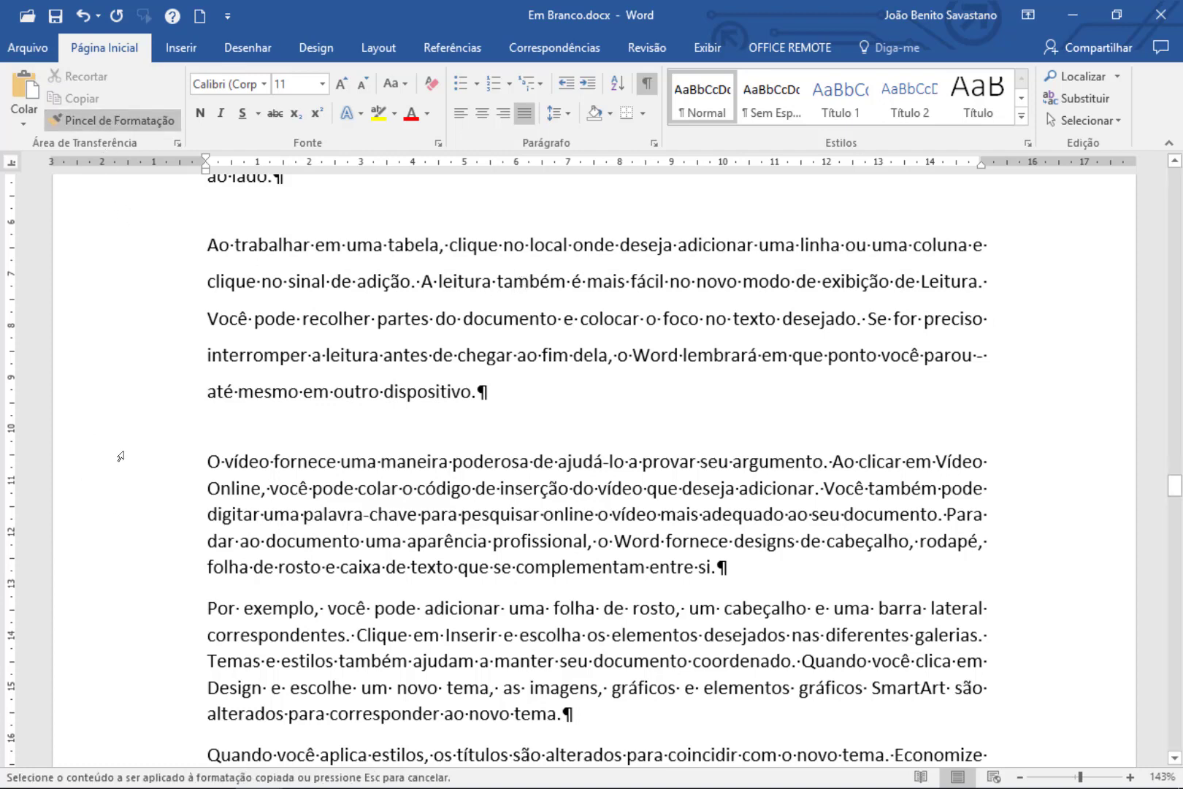
click(390, 491)
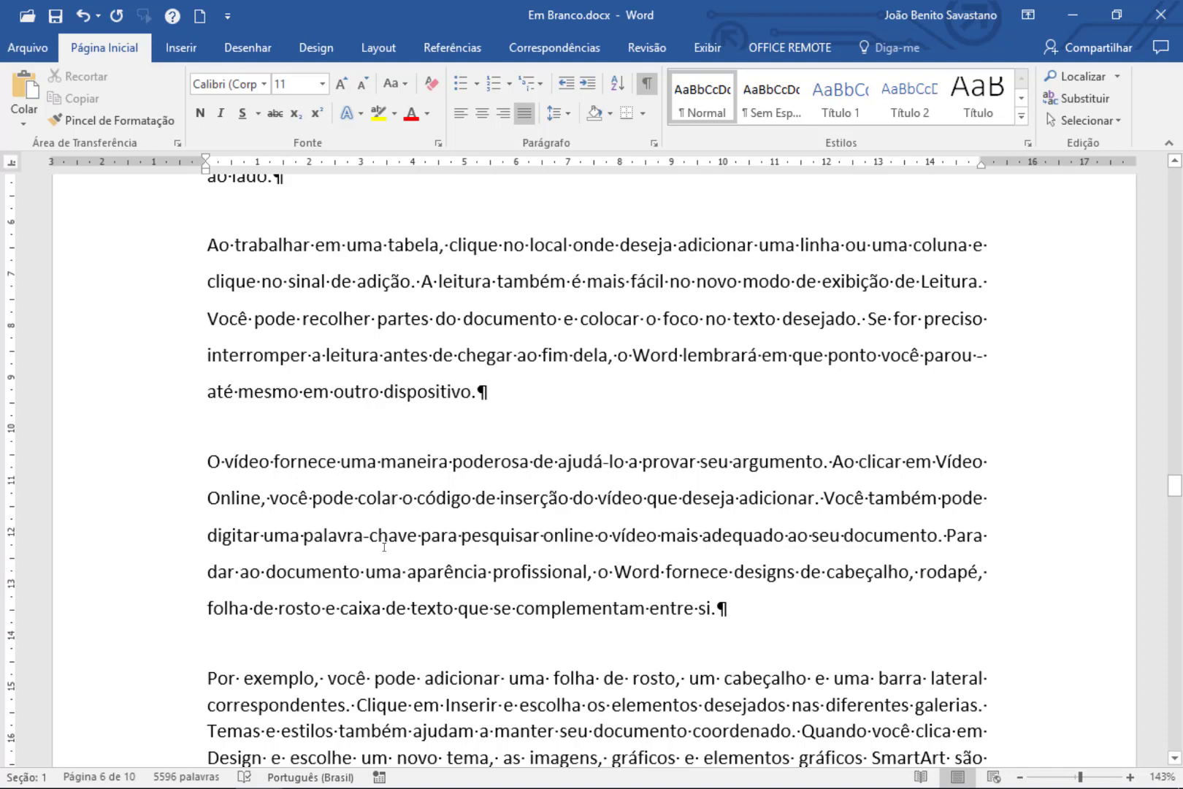
Step: Make the word "exemplo" in the paragraph "Por exemplo, você pode adicionar" bold and red
scroll(286, 639, down, 2)
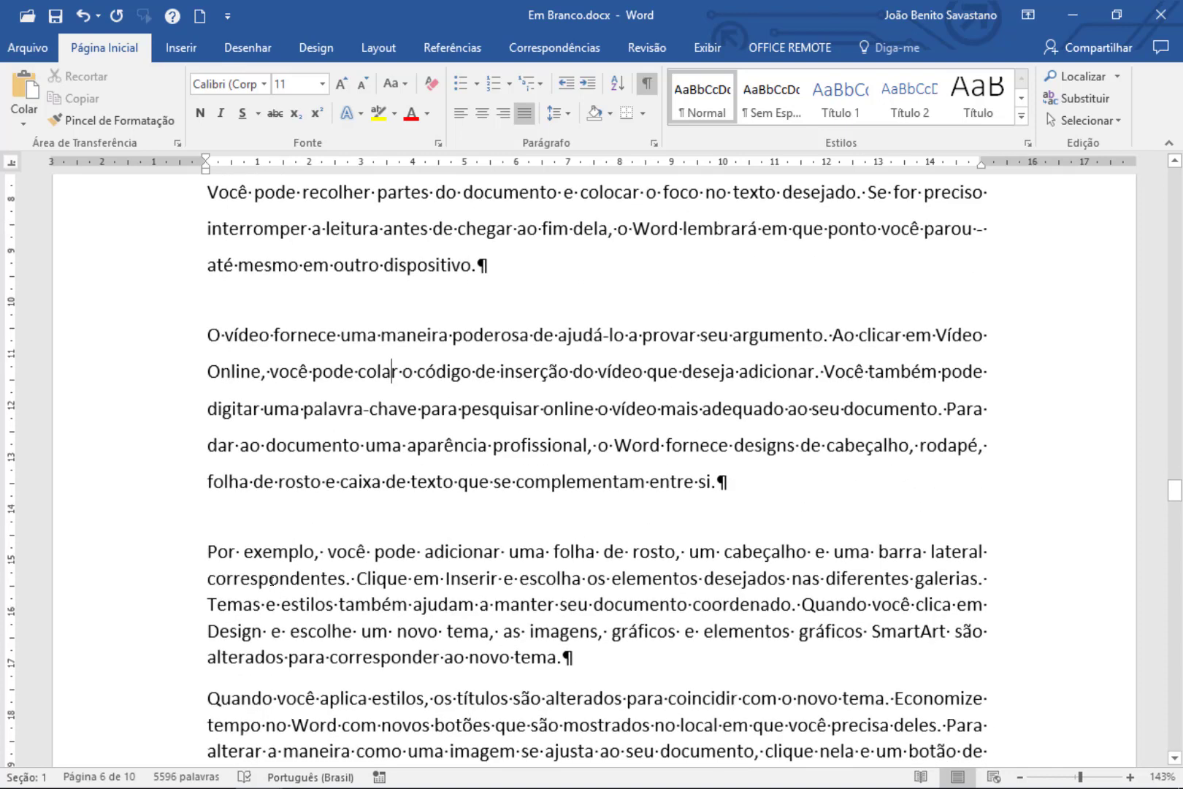
double_click(273, 553)
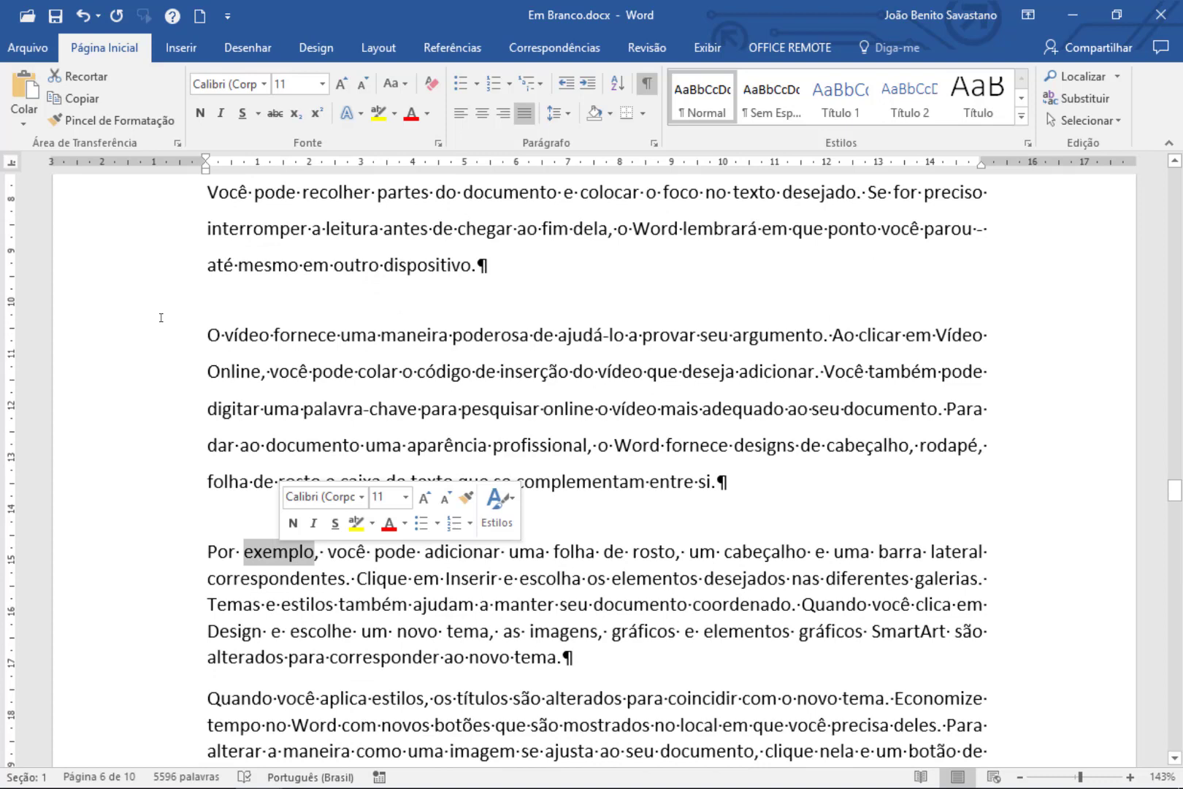
click(293, 523)
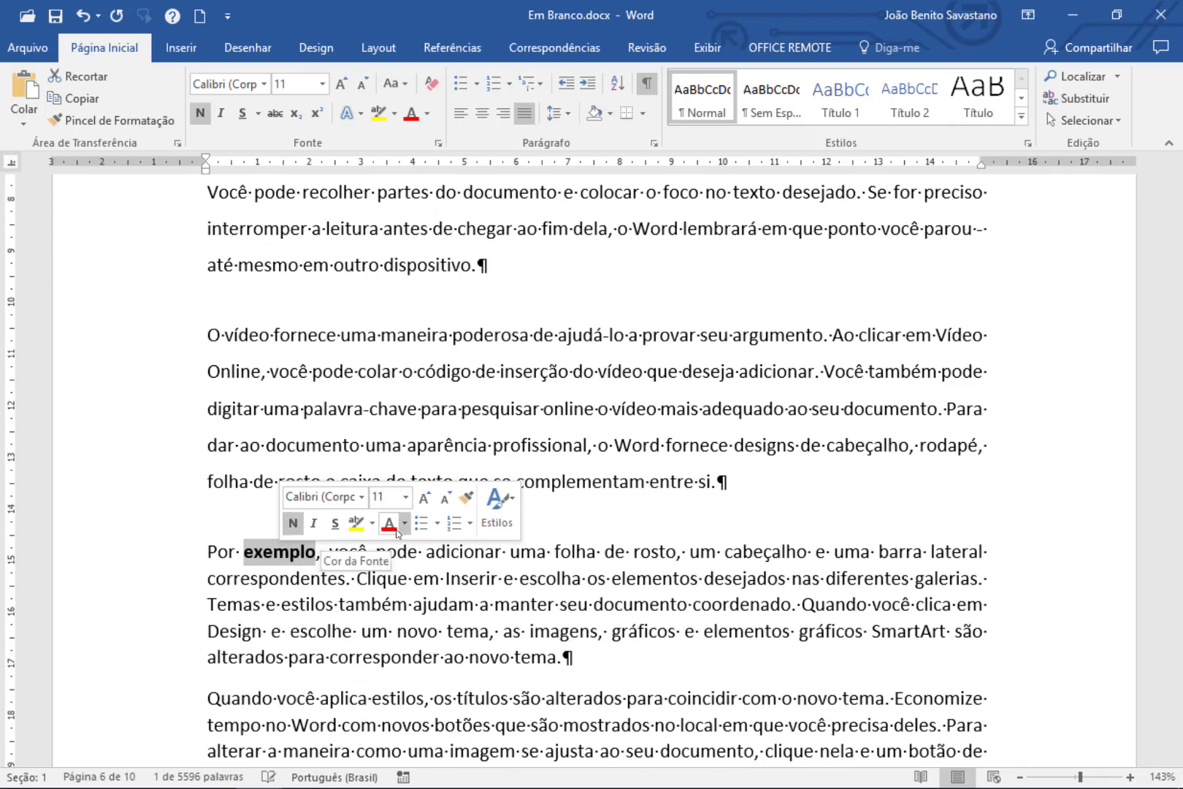
click(395, 528)
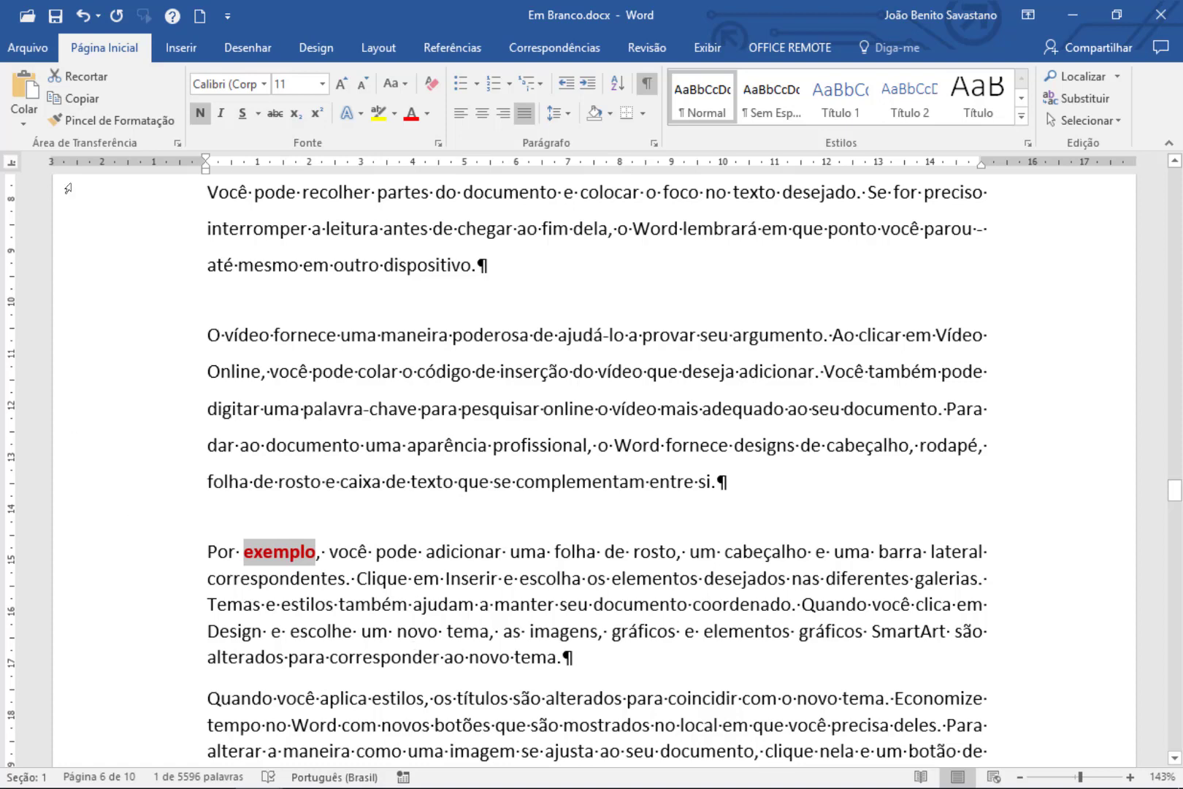
Step: Copy the formatting of "exemplo" onto "escolha os elementos", "mostrados no local em" and "lembrará em que", and end the Format Painter
click(102, 121)
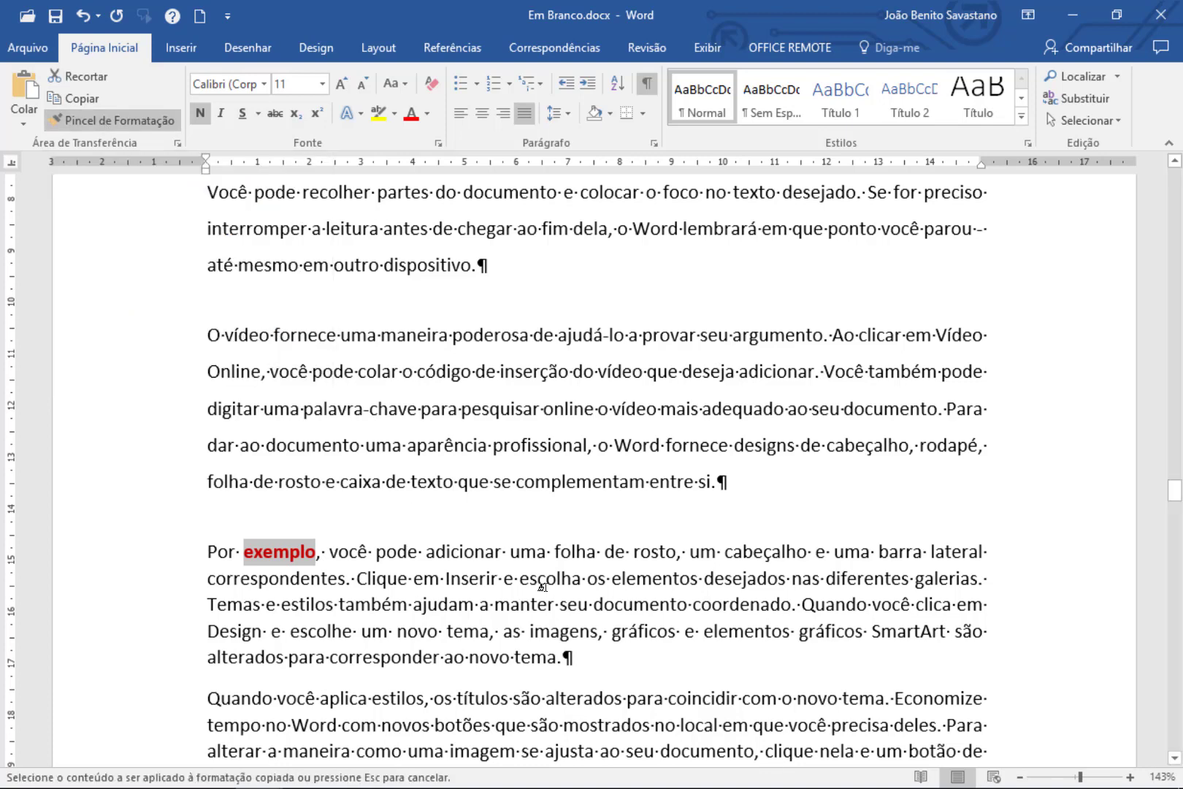
drag(542, 583, 702, 581)
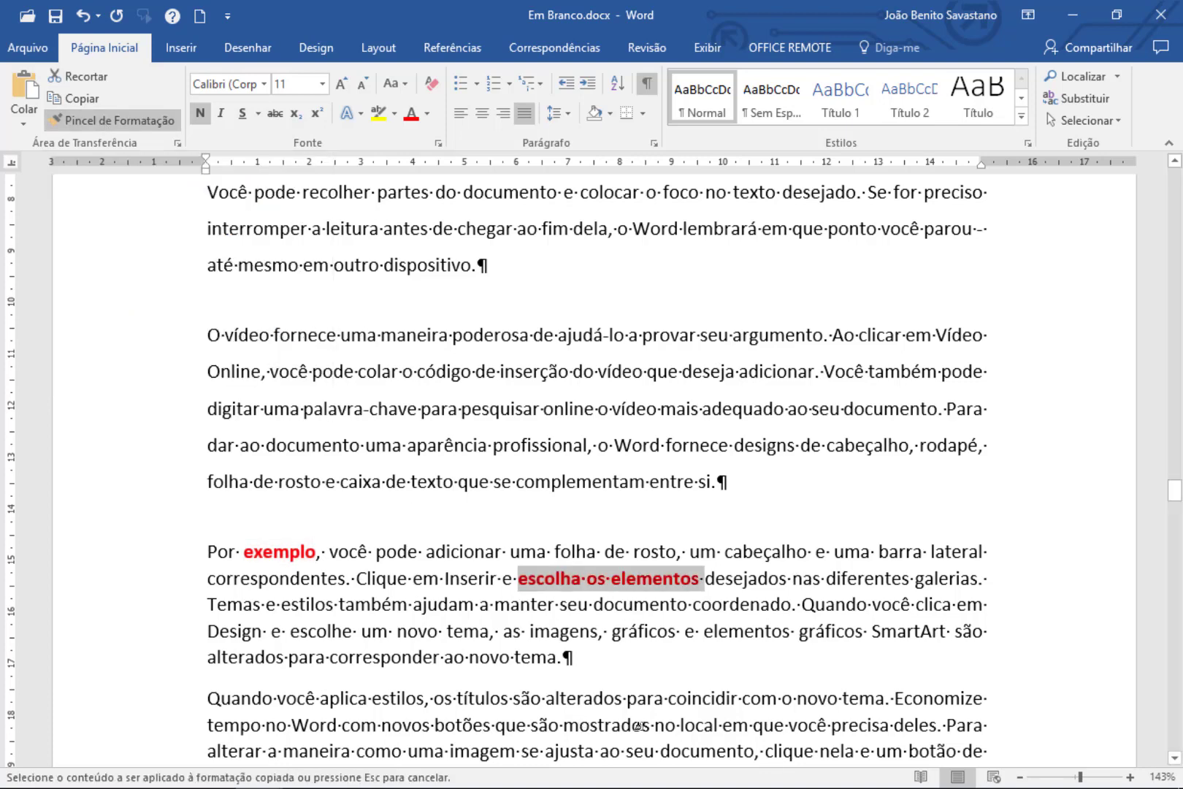
drag(637, 725, 753, 726)
scroll(491, 704, down, 2)
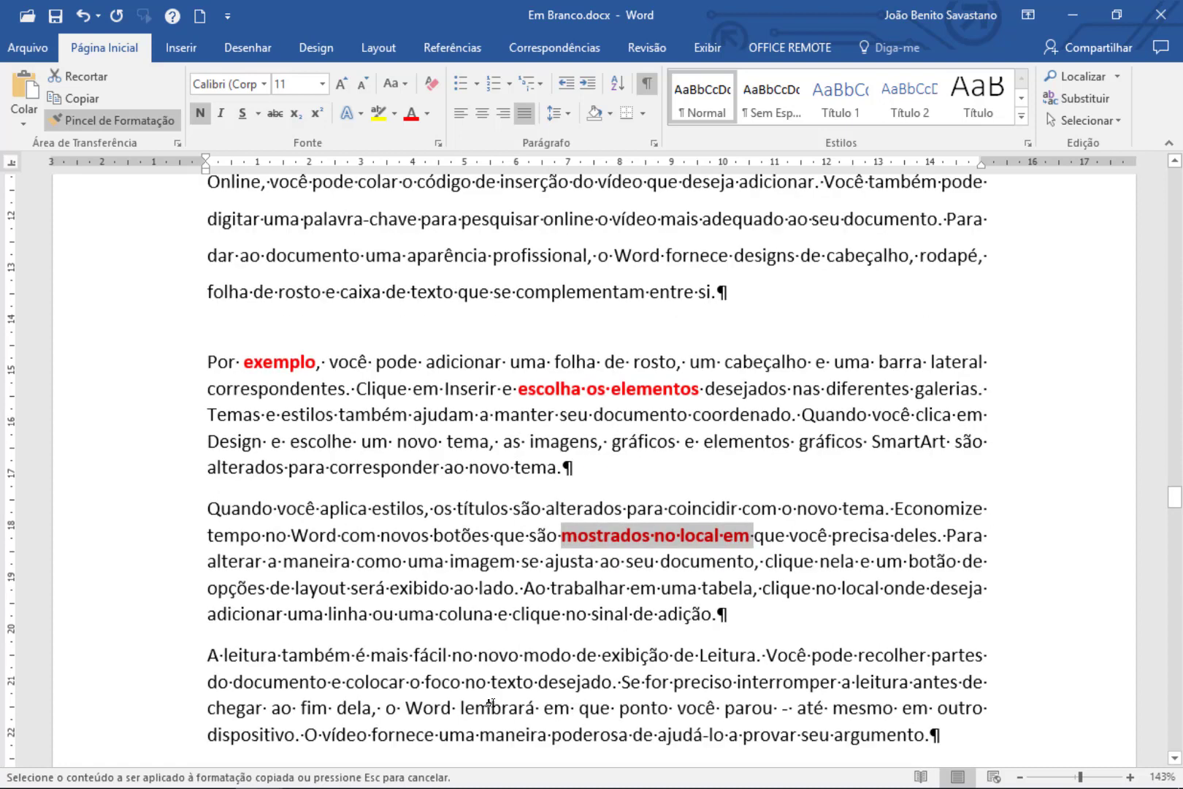
drag(460, 708, 620, 709)
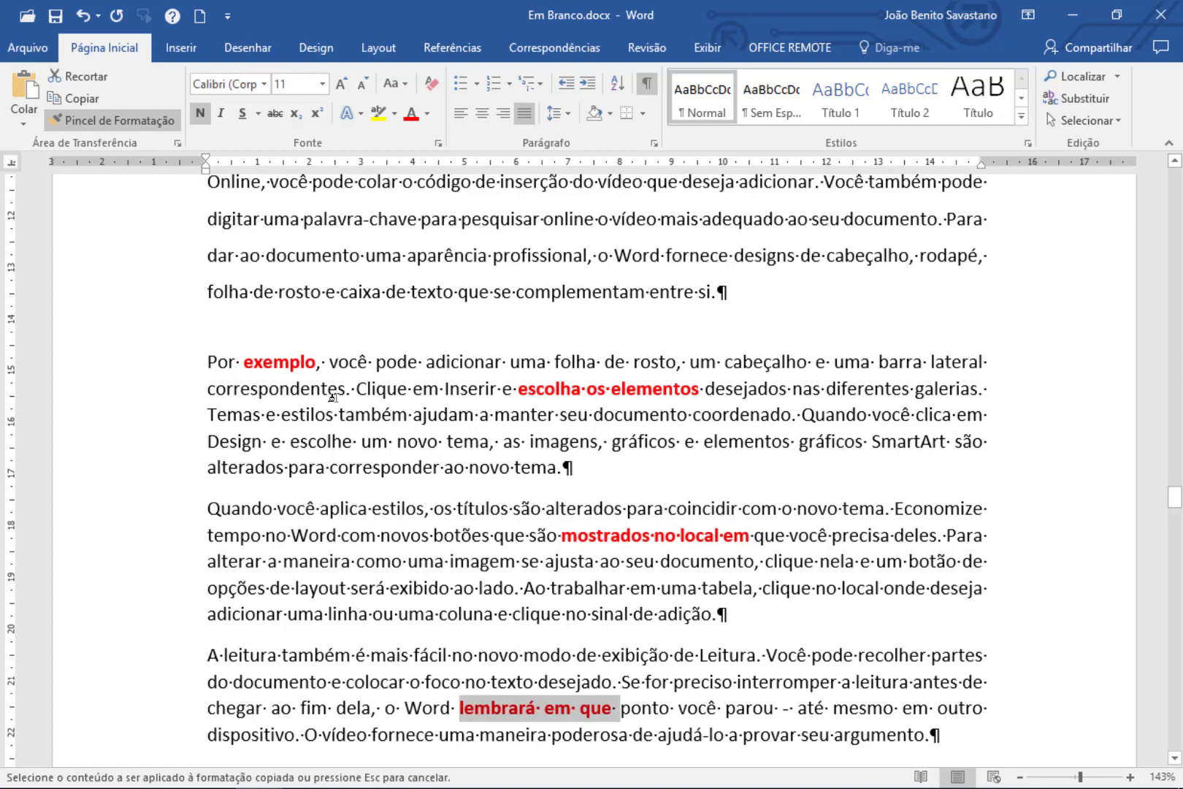
key(Escape)
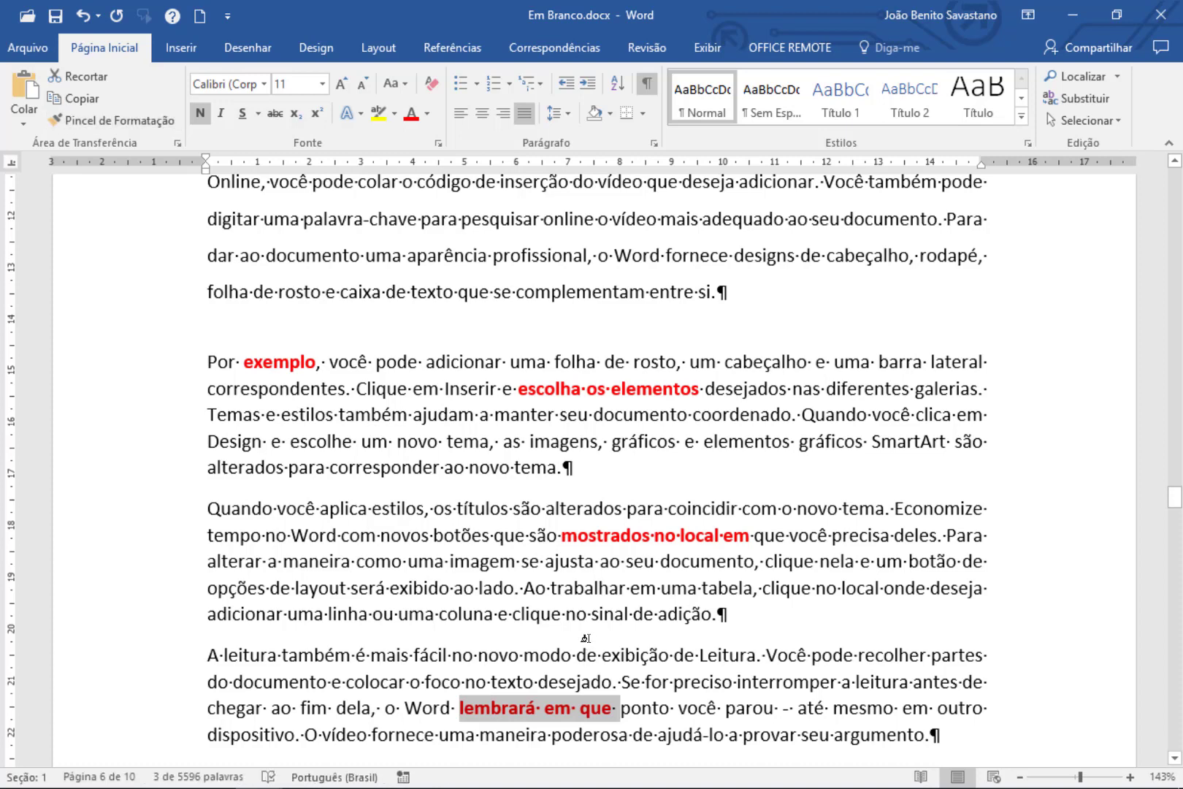
Step: Copy the formatting of the paragraph "O vídeo fornece" onto the paragraphs "Clique em Inserir" and "Temas e estilos" with the Format Painter, and end it
scroll(585, 637, up, 2)
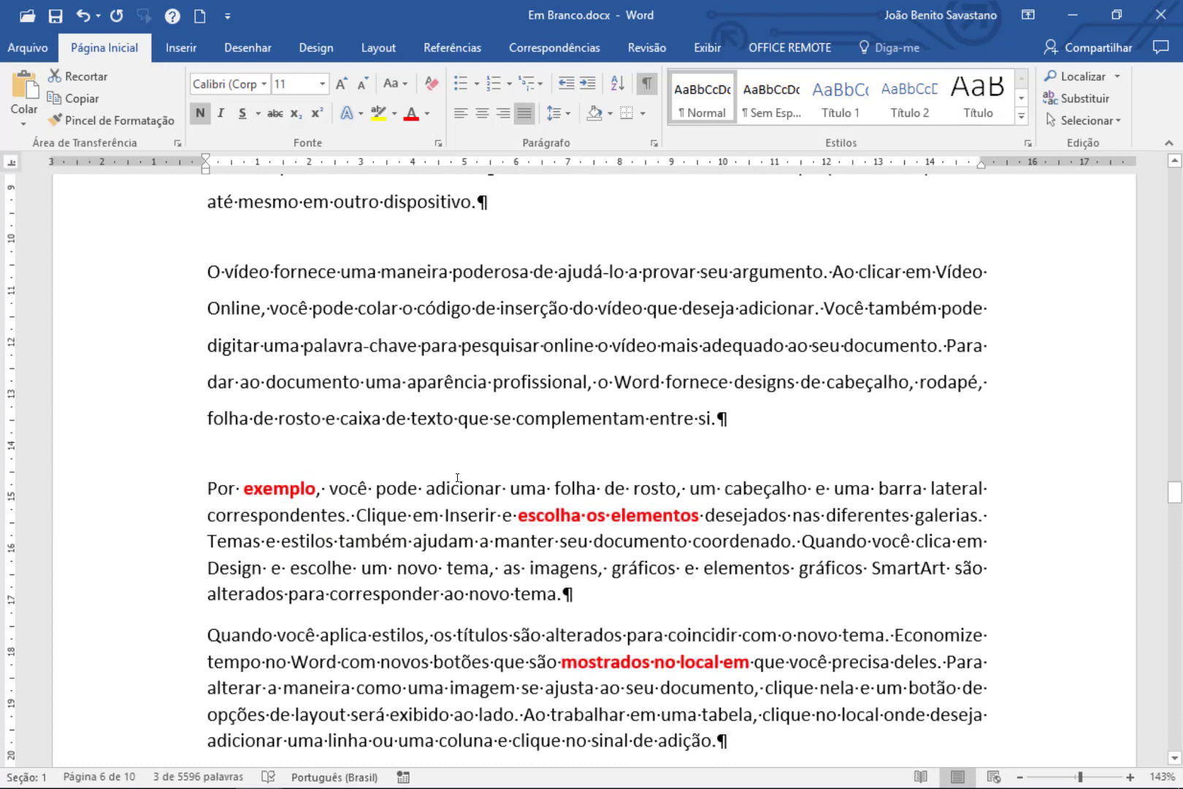
click(482, 344)
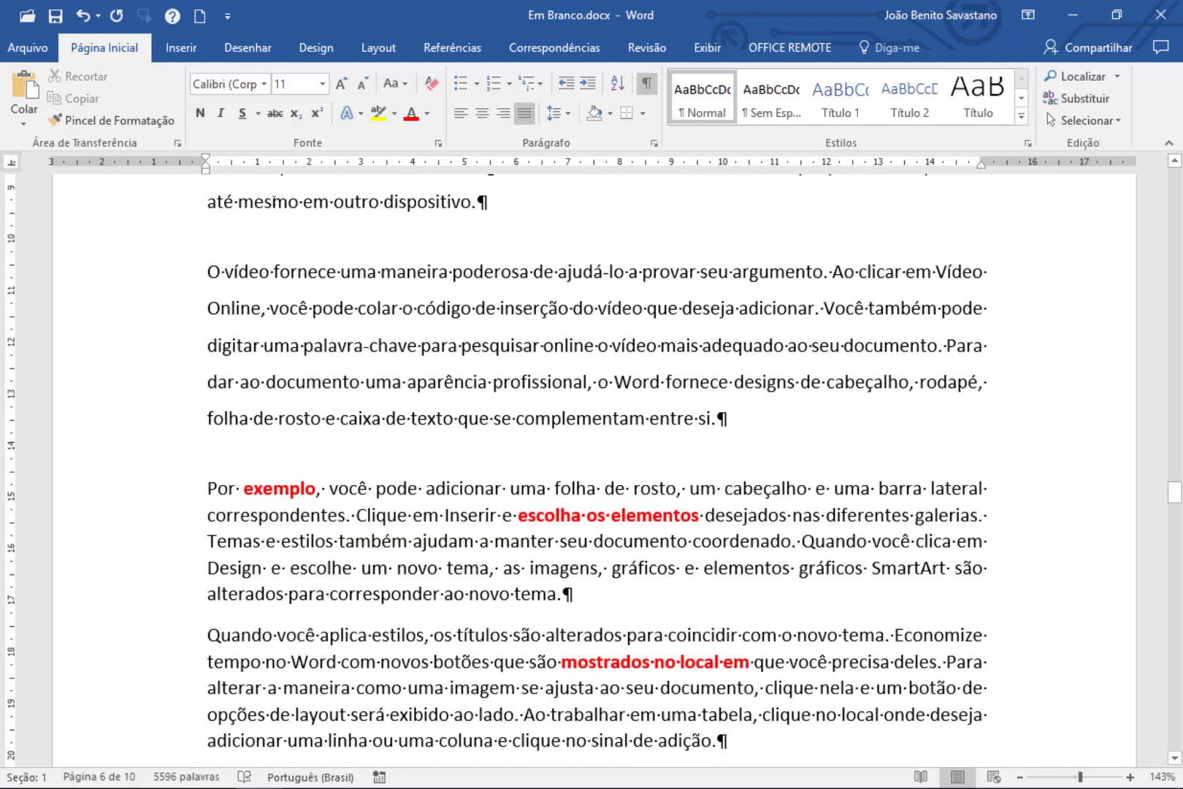
click(98, 121)
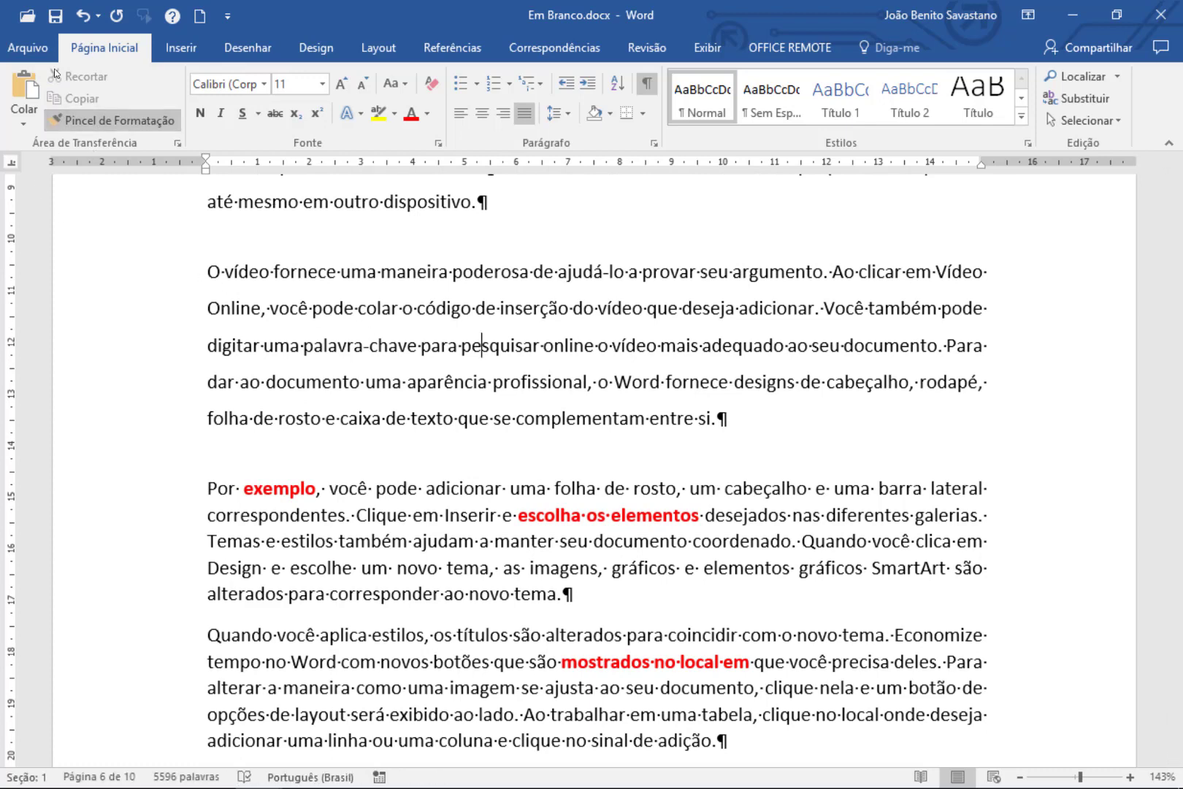
scroll(347, 486, down, 10)
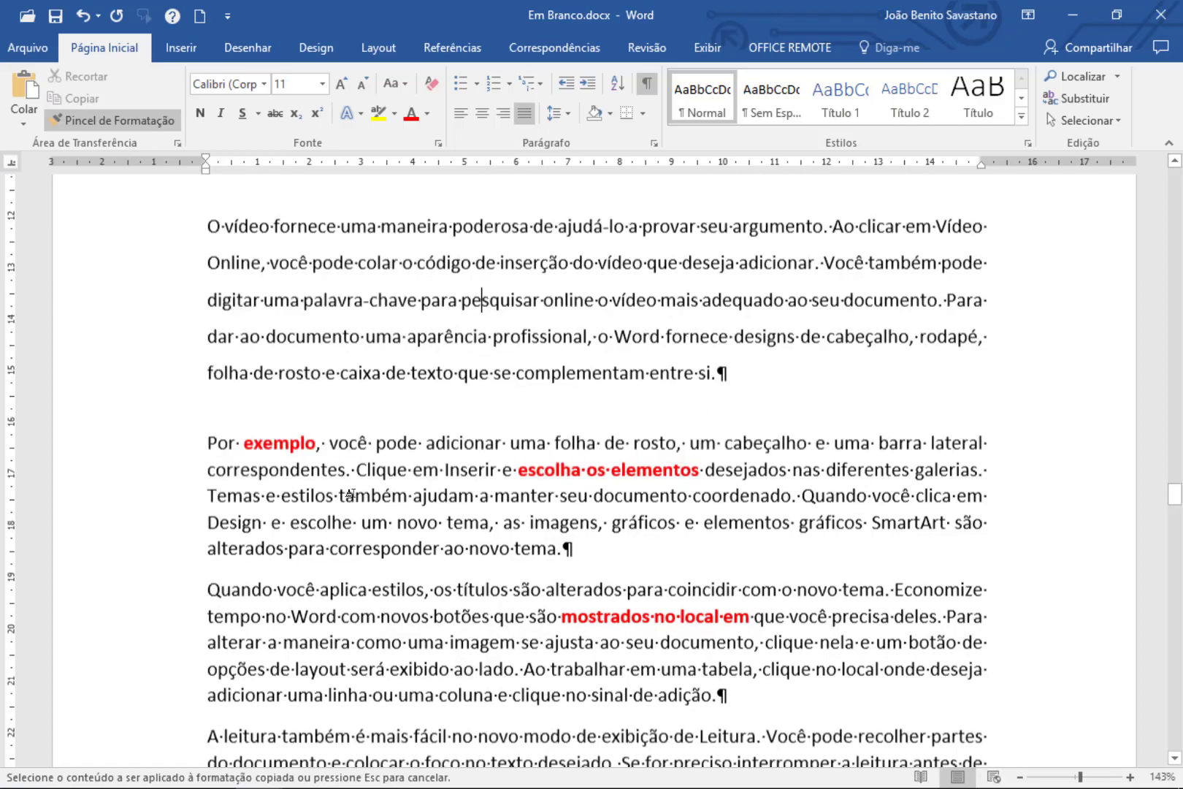
scroll(354, 494, down, 3)
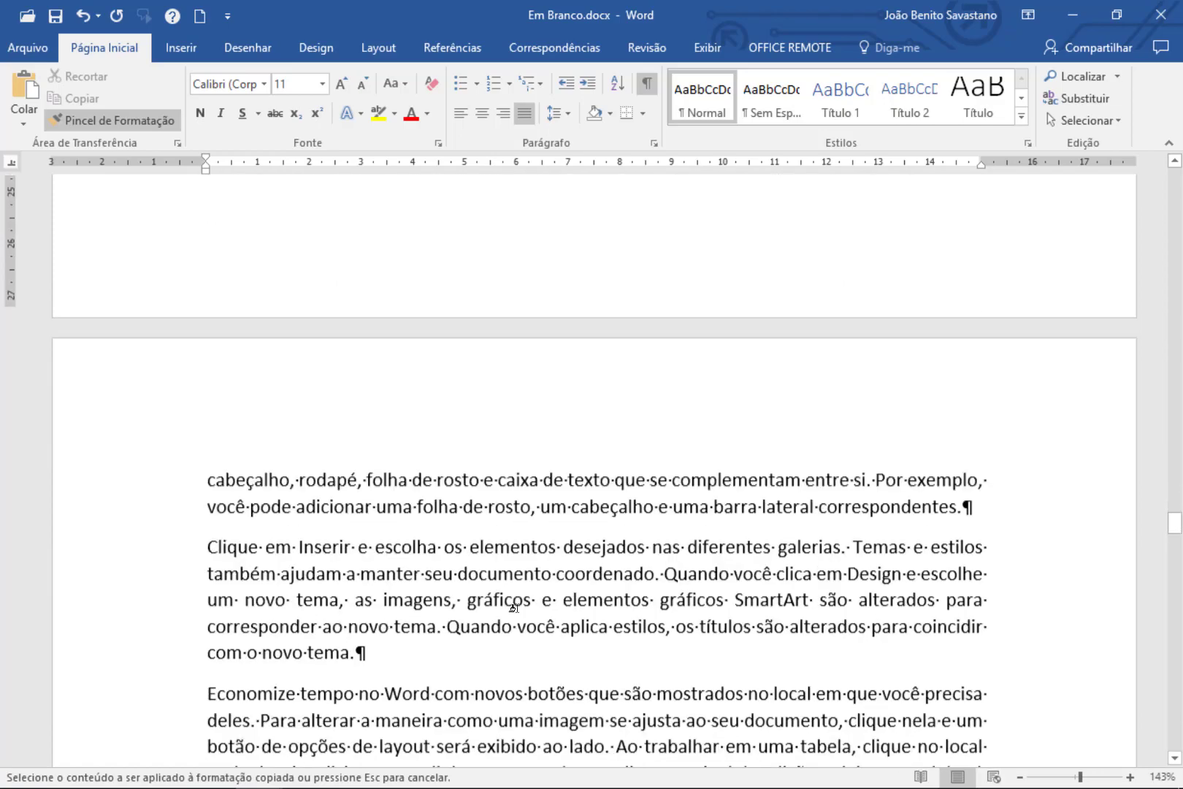
click(541, 567)
scroll(539, 621, down, 12)
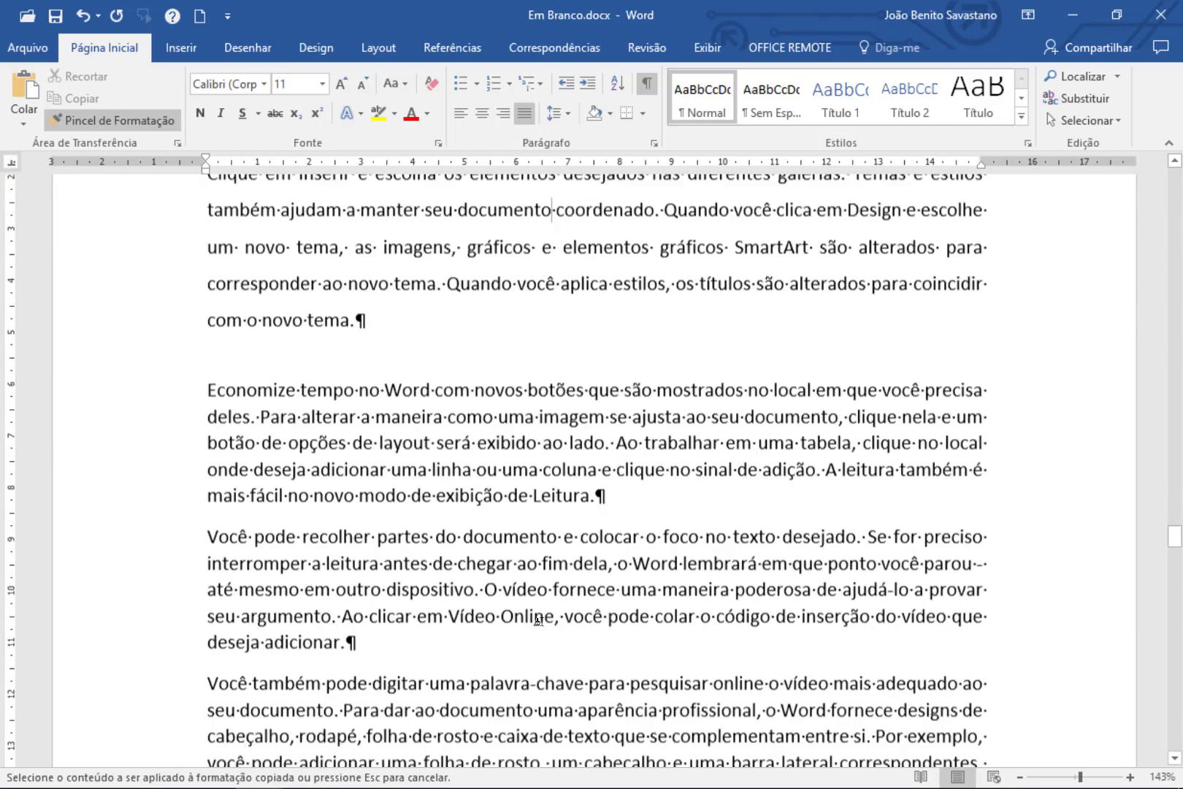
click(551, 552)
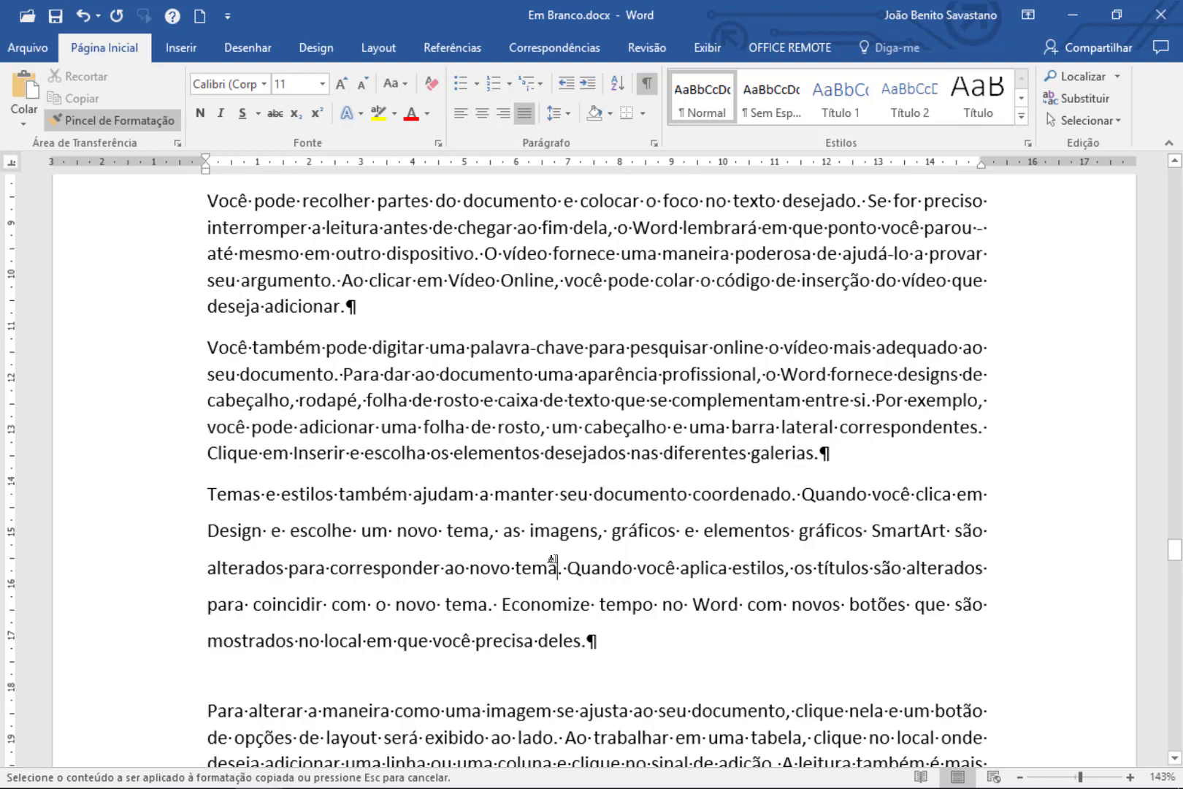
key(Escape)
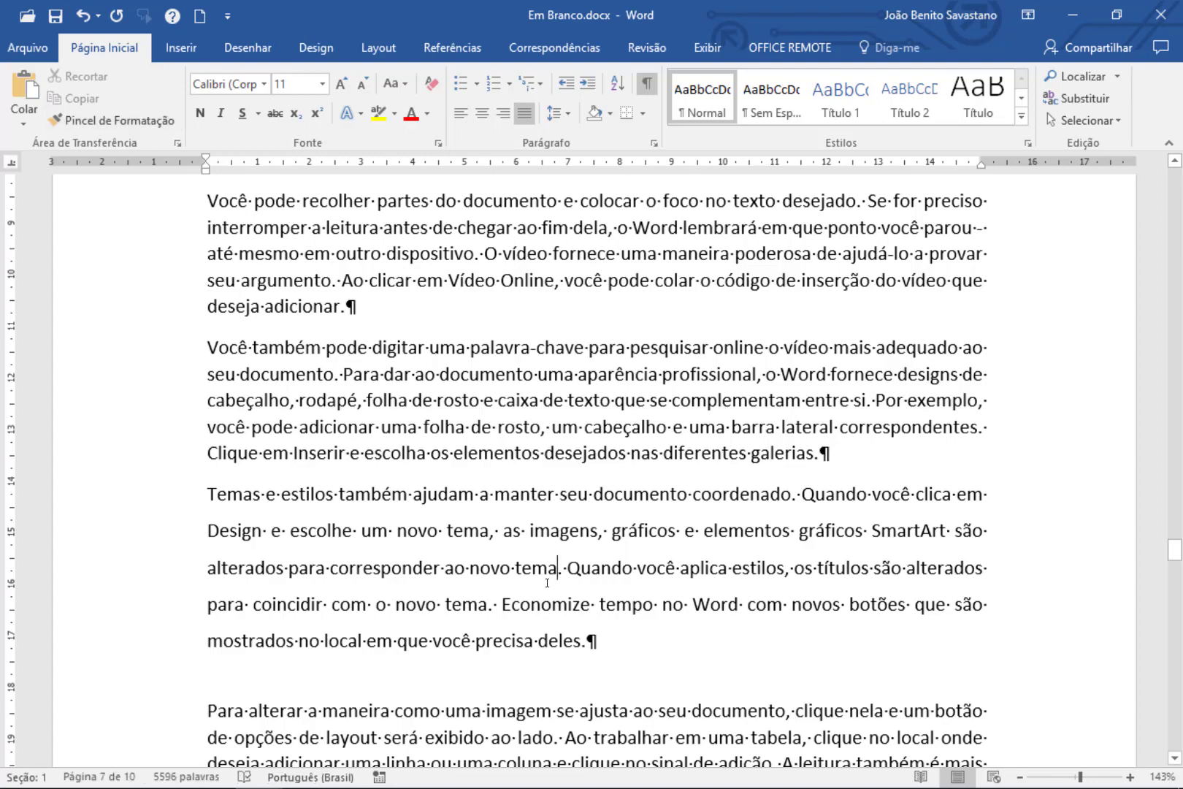
Step: Lay out the three paragraphs from "Quando você clica em Design" through "O vídeo fornece" on page 8 in two columns
scroll(512, 641, down, 8)
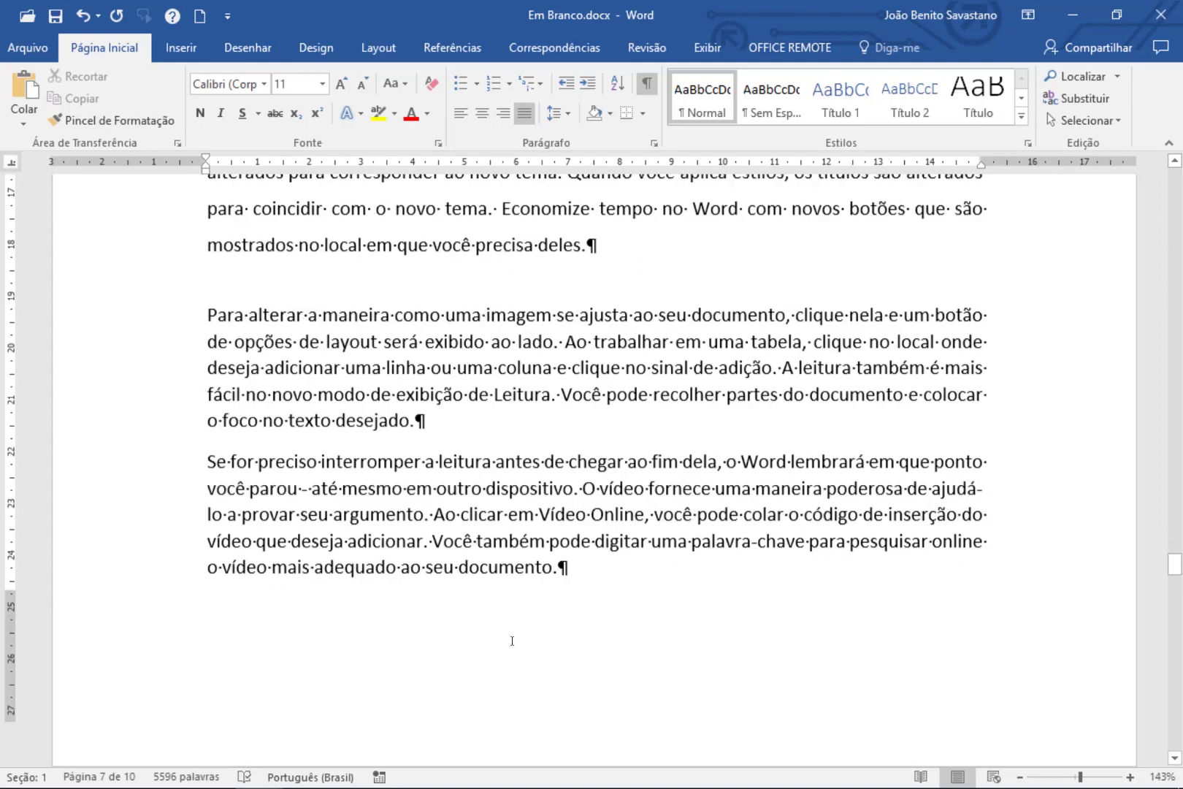
scroll(512, 641, down, 6)
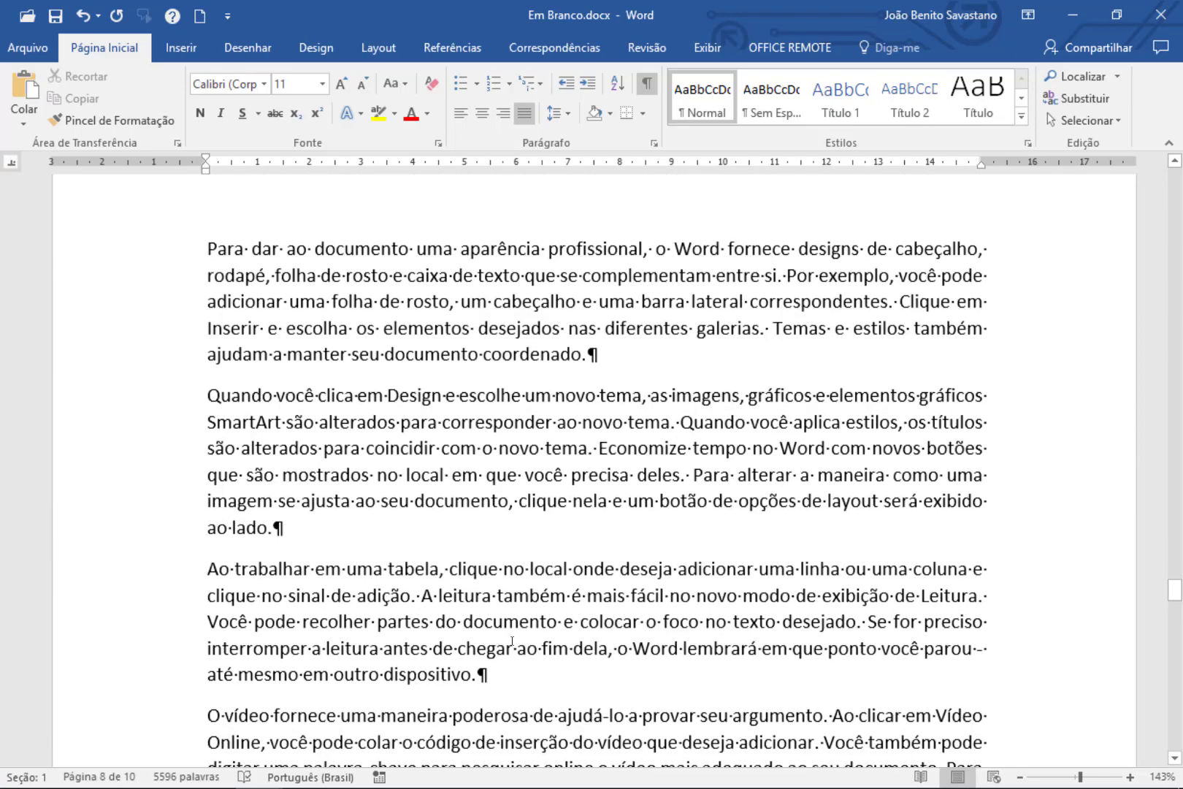
drag(167, 398, 181, 633)
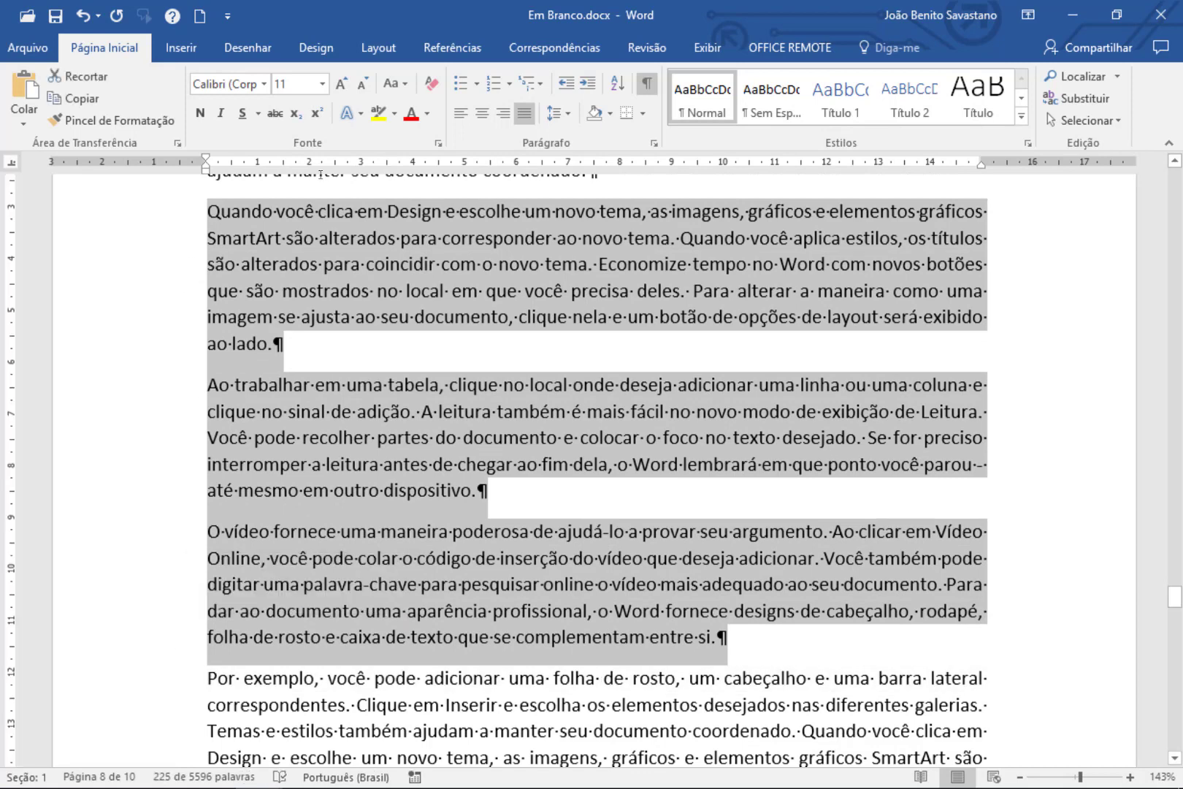
click(373, 48)
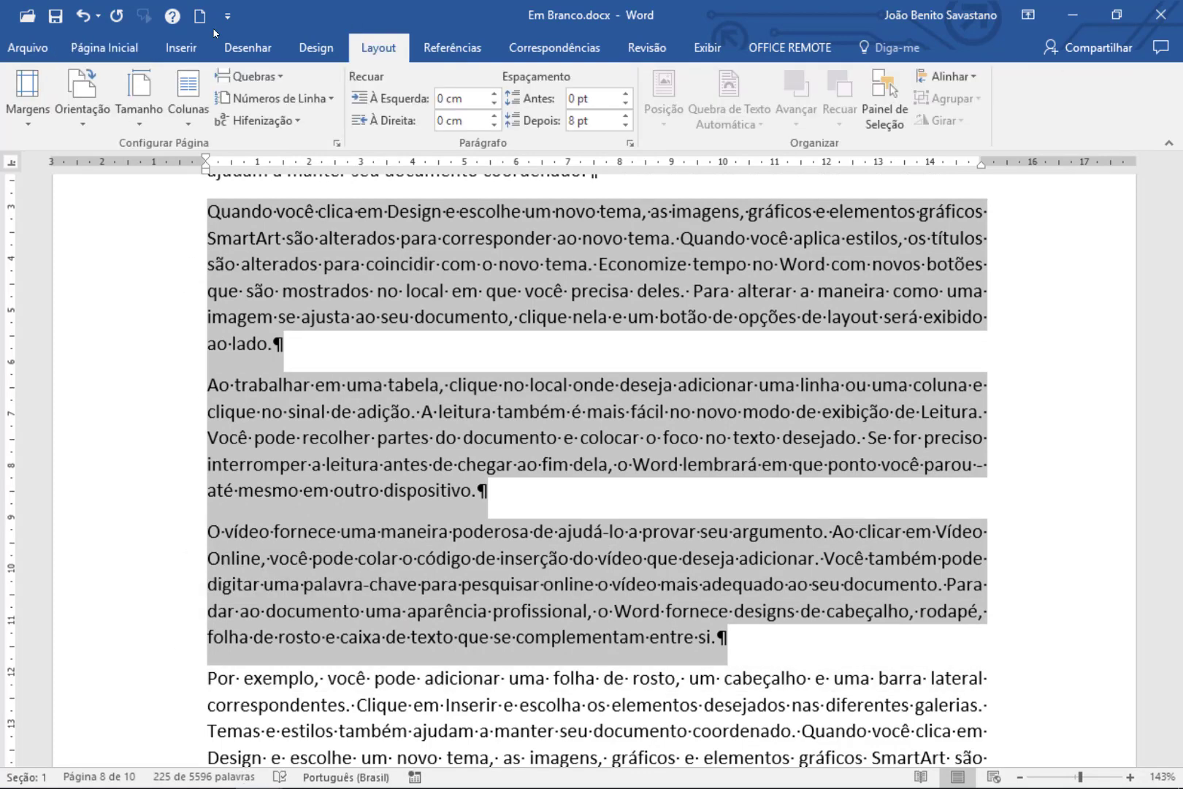
click(192, 110)
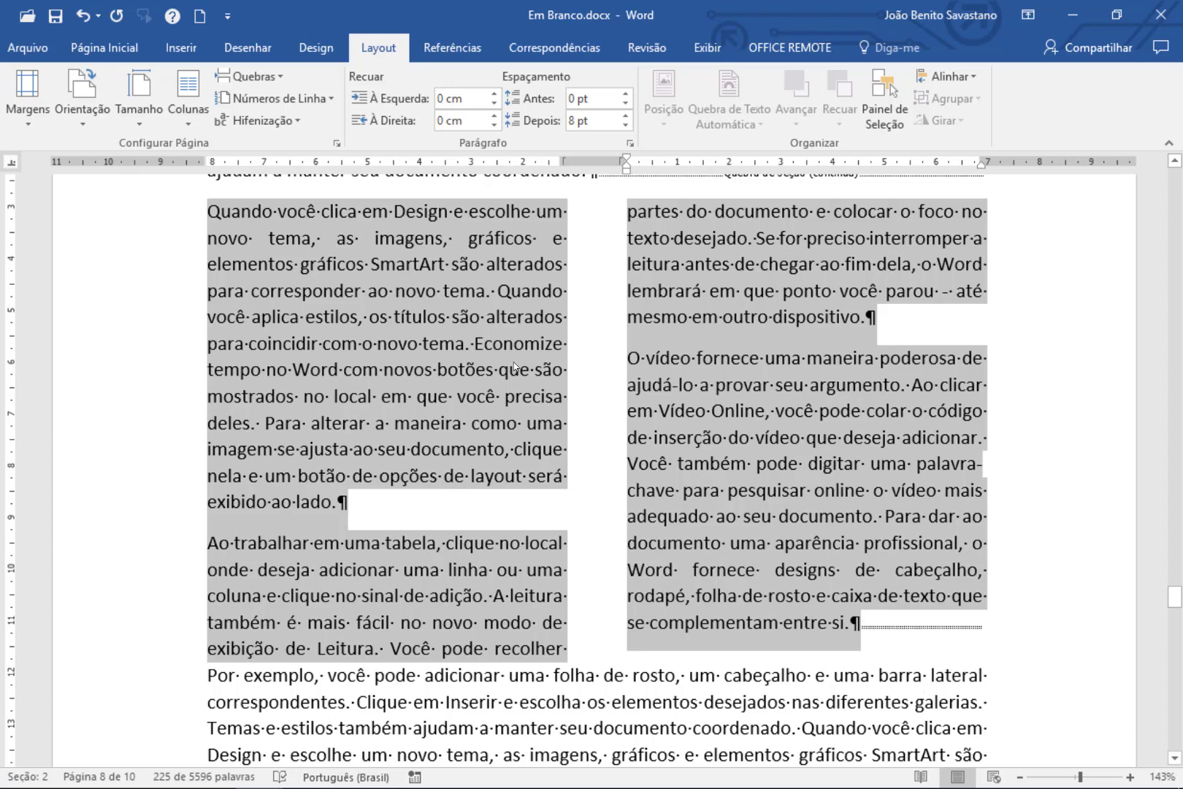
click(870, 627)
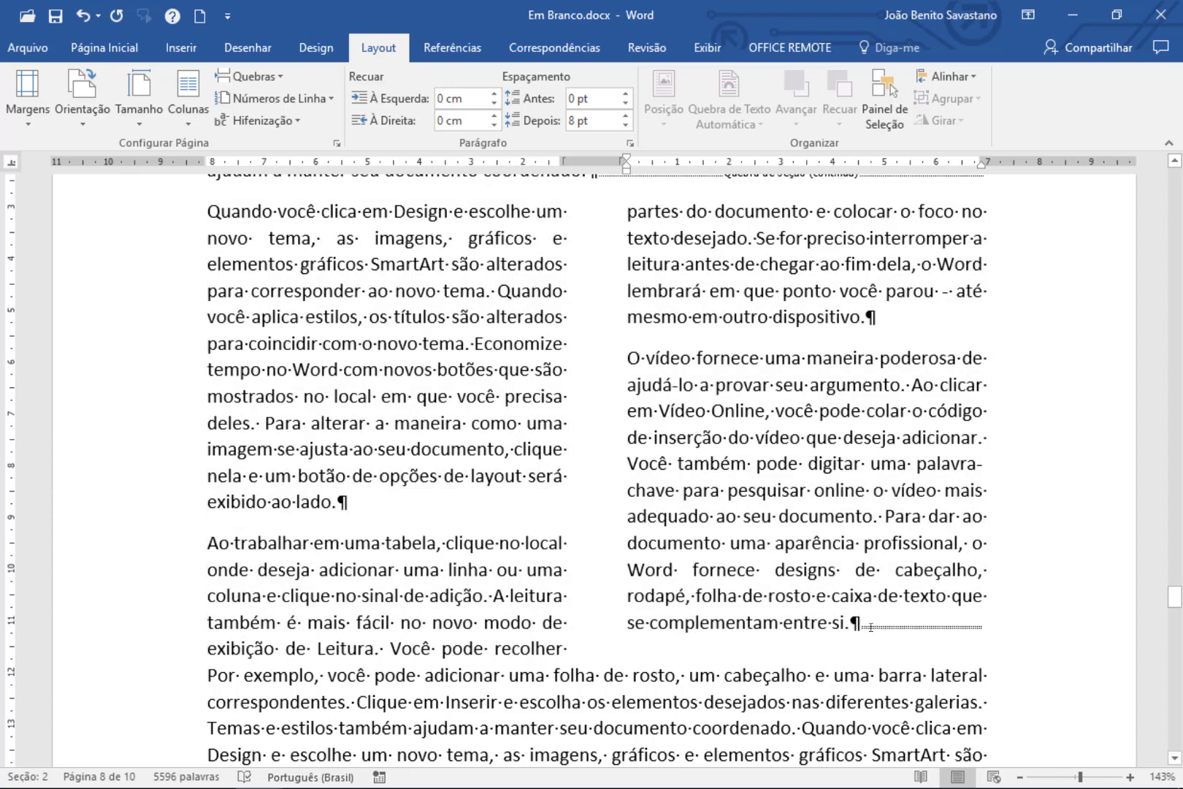
scroll(871, 626, up, 1)
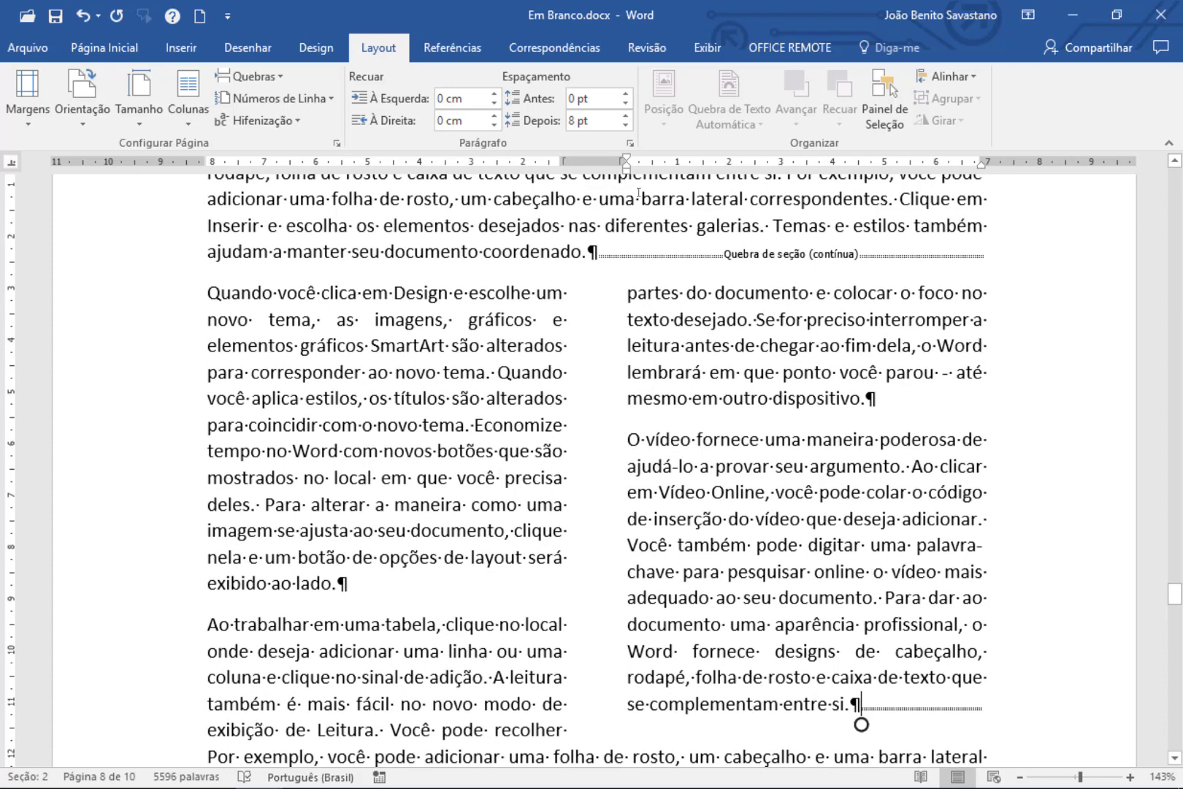
scroll(780, 569, down, 1)
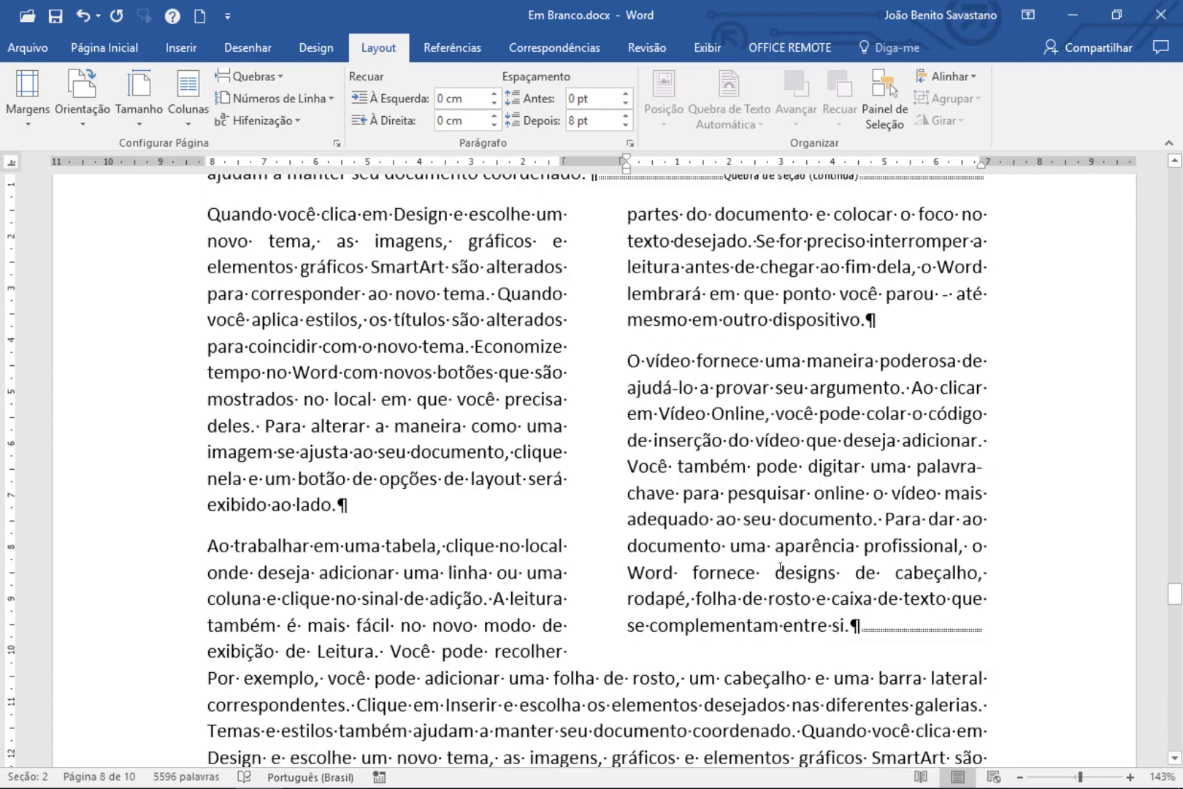
scroll(780, 569, down, 1)
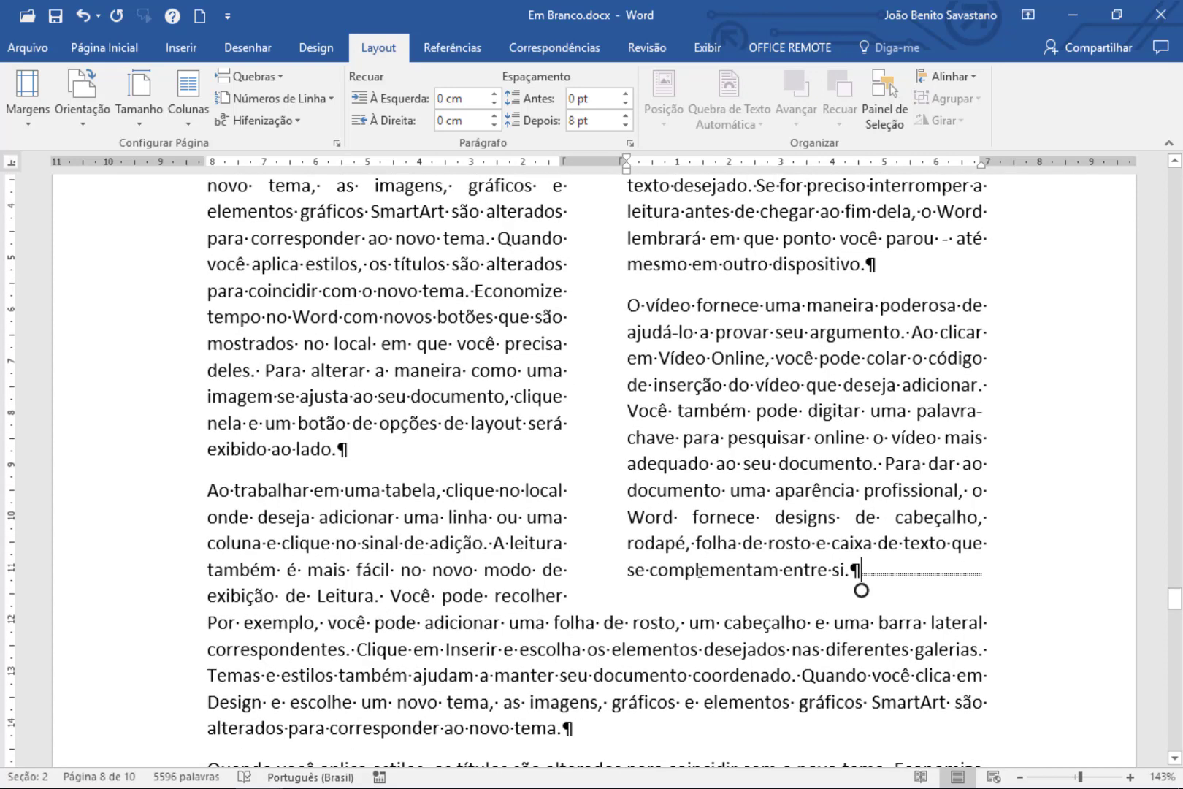
Step: Add several empty paragraphs after the paragraph ending "clique no sinal de adição" and remove them
scroll(699, 572, down, 6)
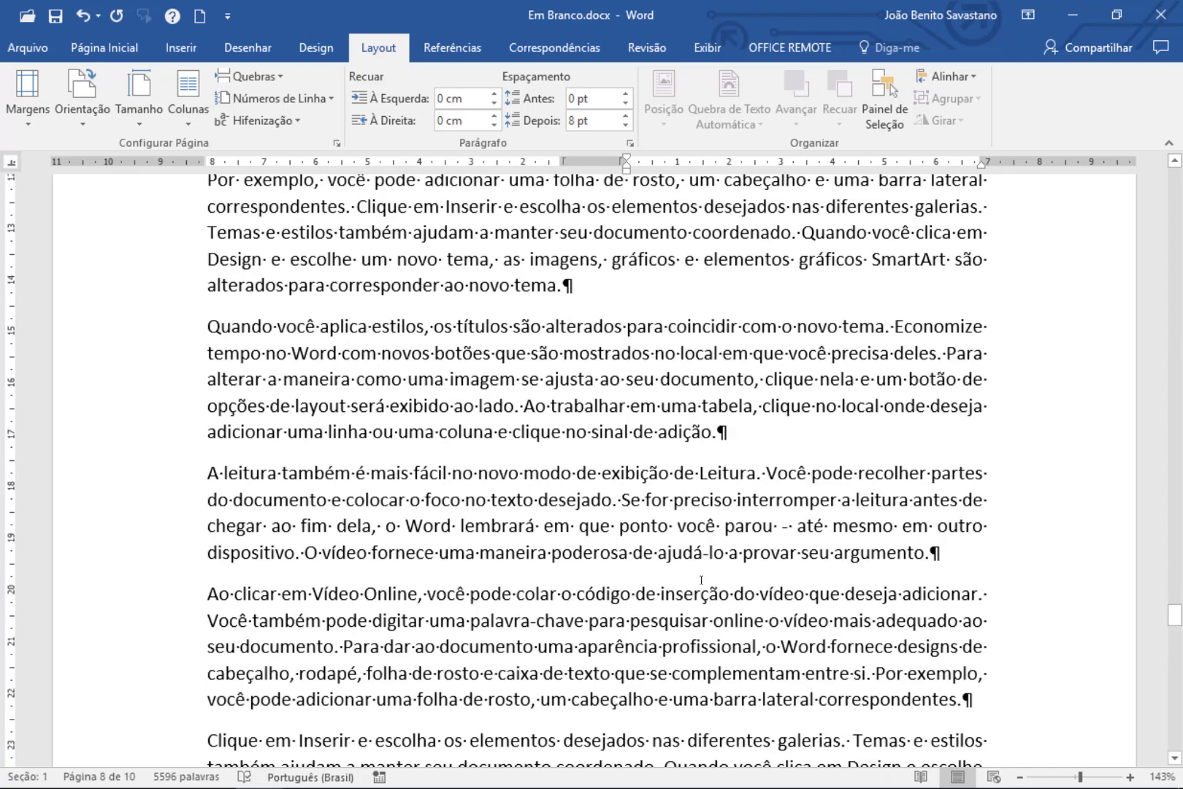
scroll(751, 468, down, 1)
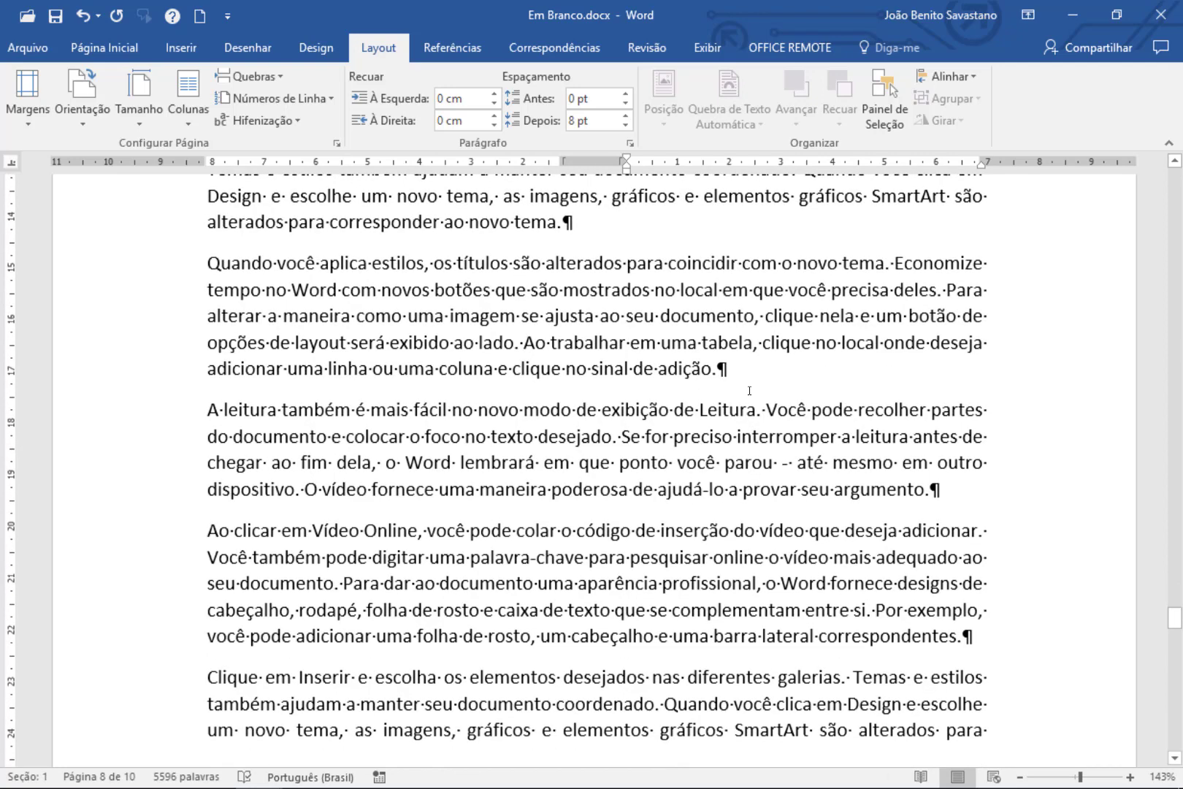
click(721, 371)
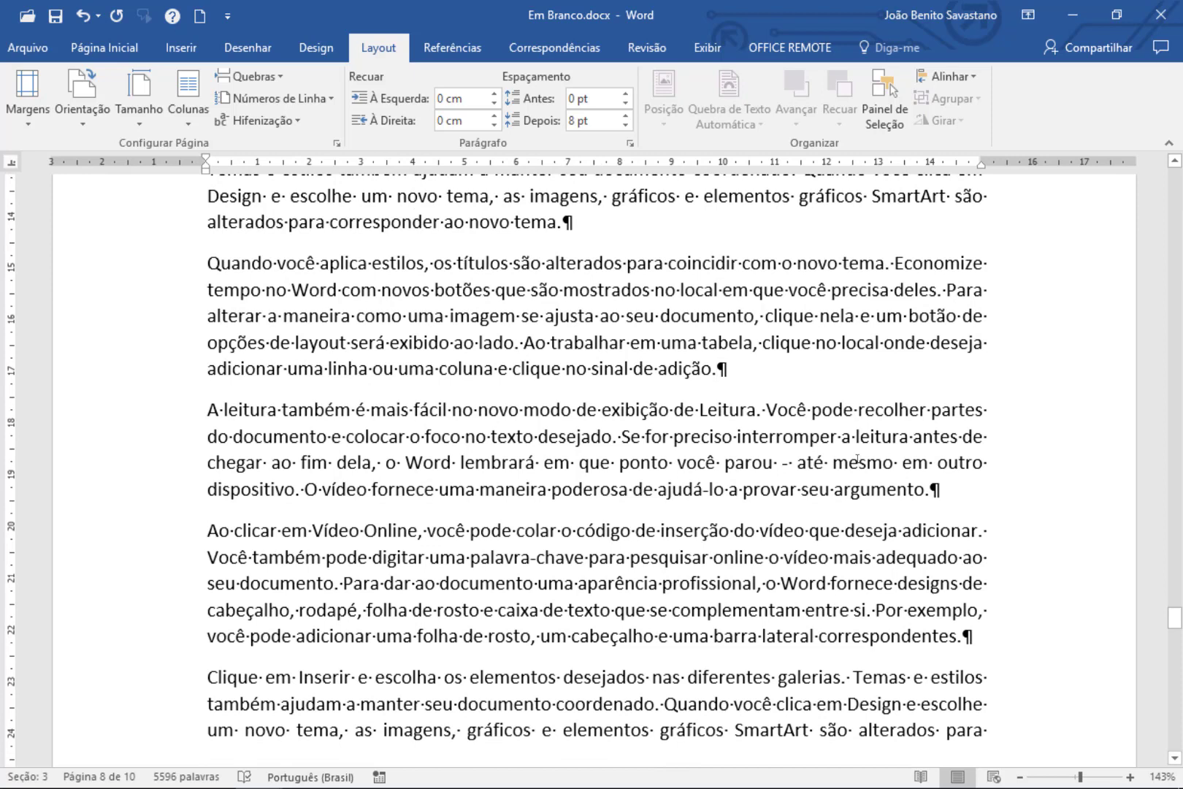
key(Return)
key(Return)
key(Return)
key(Return)
key(Return)
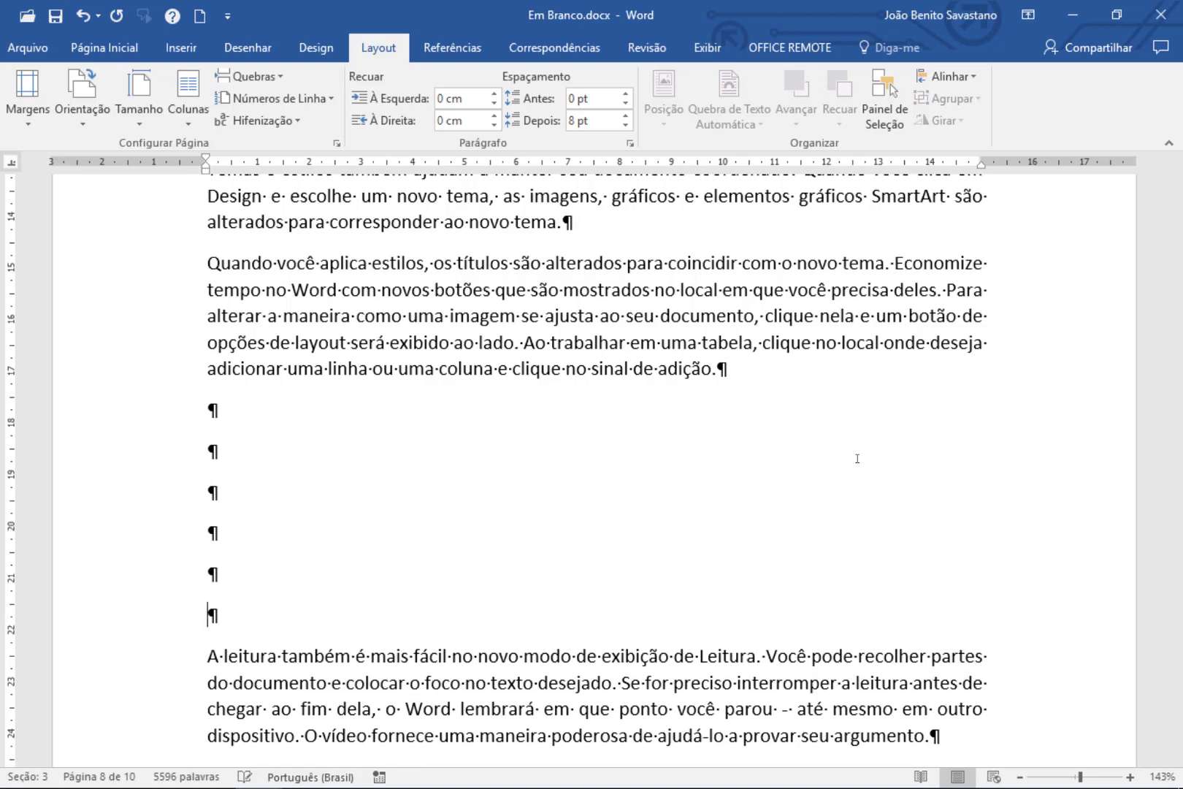
key(BackSpace)
key(BackSpace)
key(BackSpace)
key(BackSpace)
key(BackSpace)
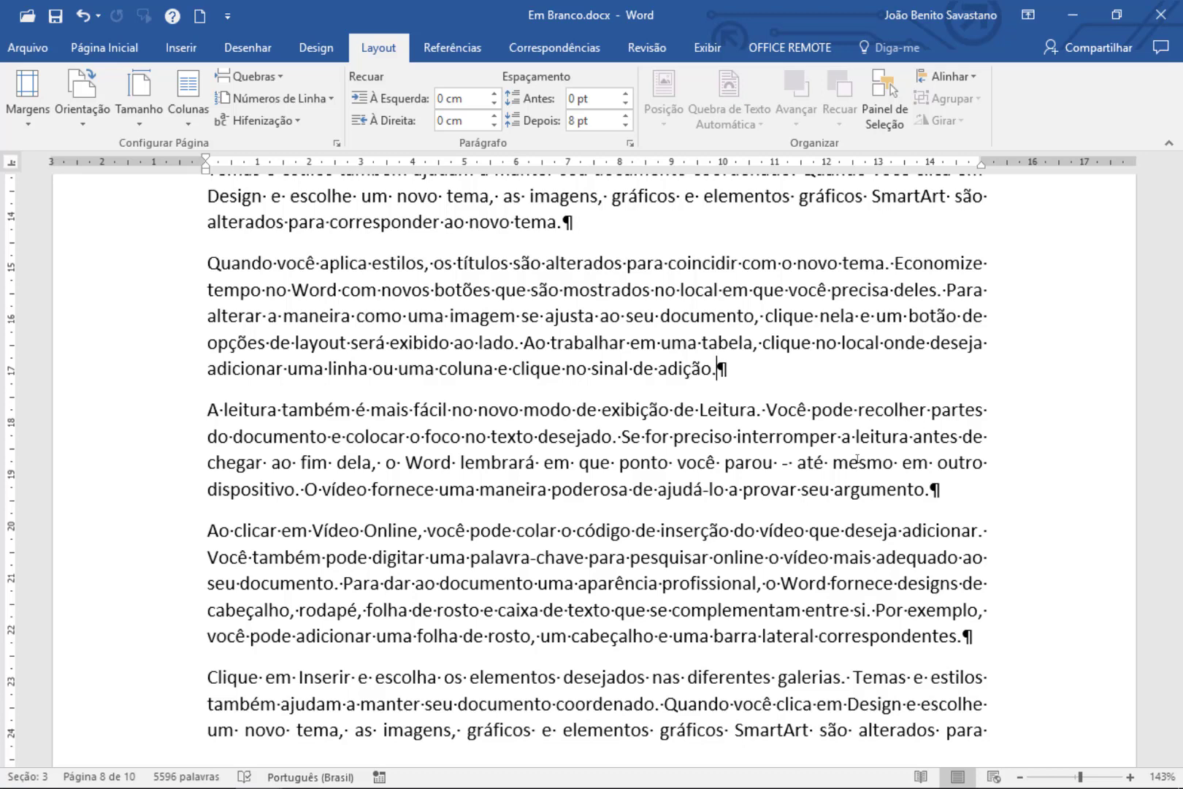
Step: Insert a page break after the paragraph ending "clique no sinal de adição" and check where the following text starts
key(ctrl+Return)
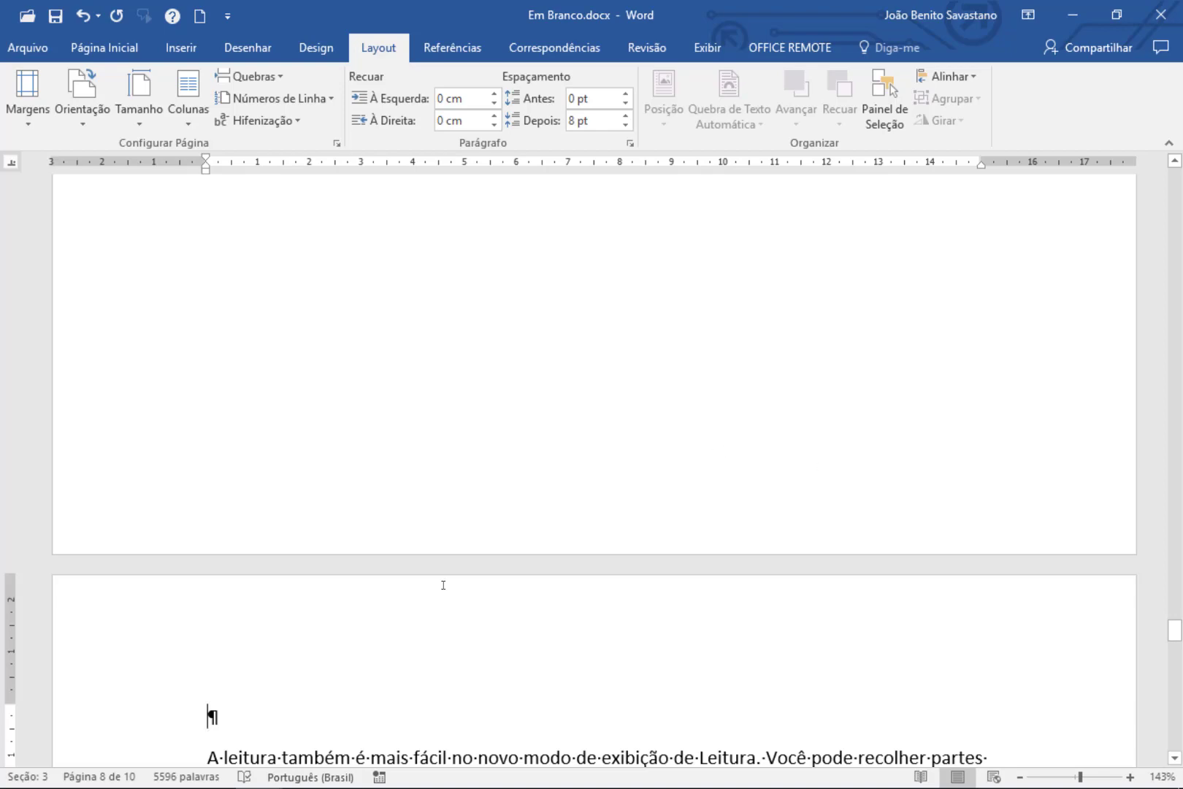
scroll(443, 584, up, 5)
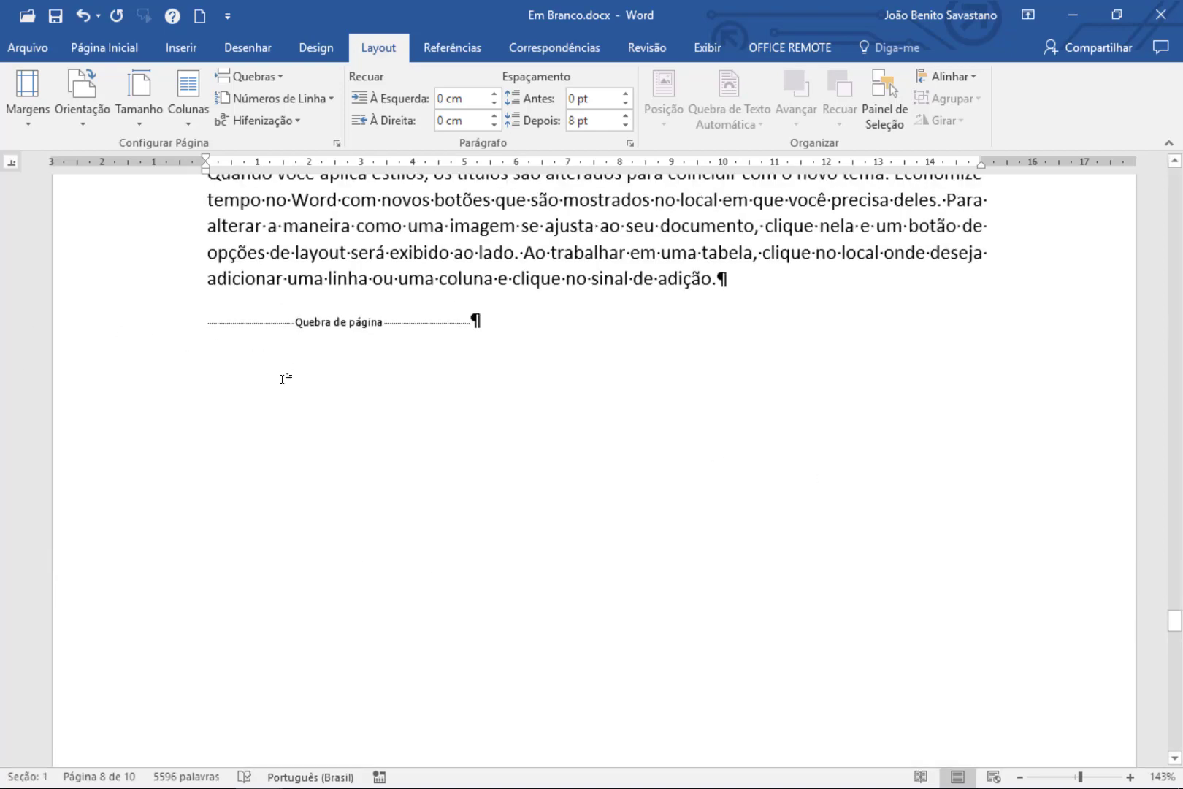
scroll(404, 542, down, 5)
scroll(404, 542, down, 4)
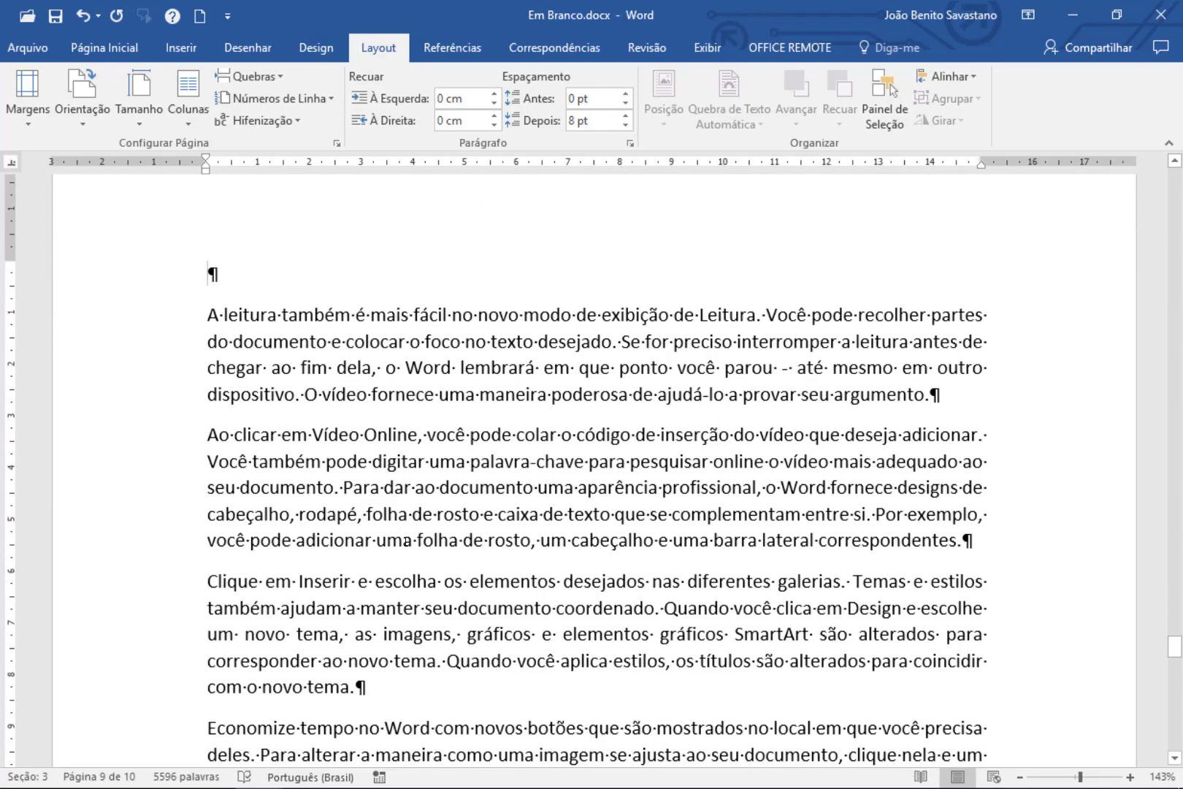
scroll(406, 541, down, 3)
Step: Insert the marker text "Parei Aqui..." before "diferentes galerias" in the paragraph above the two-column text
scroll(405, 540, up, 20)
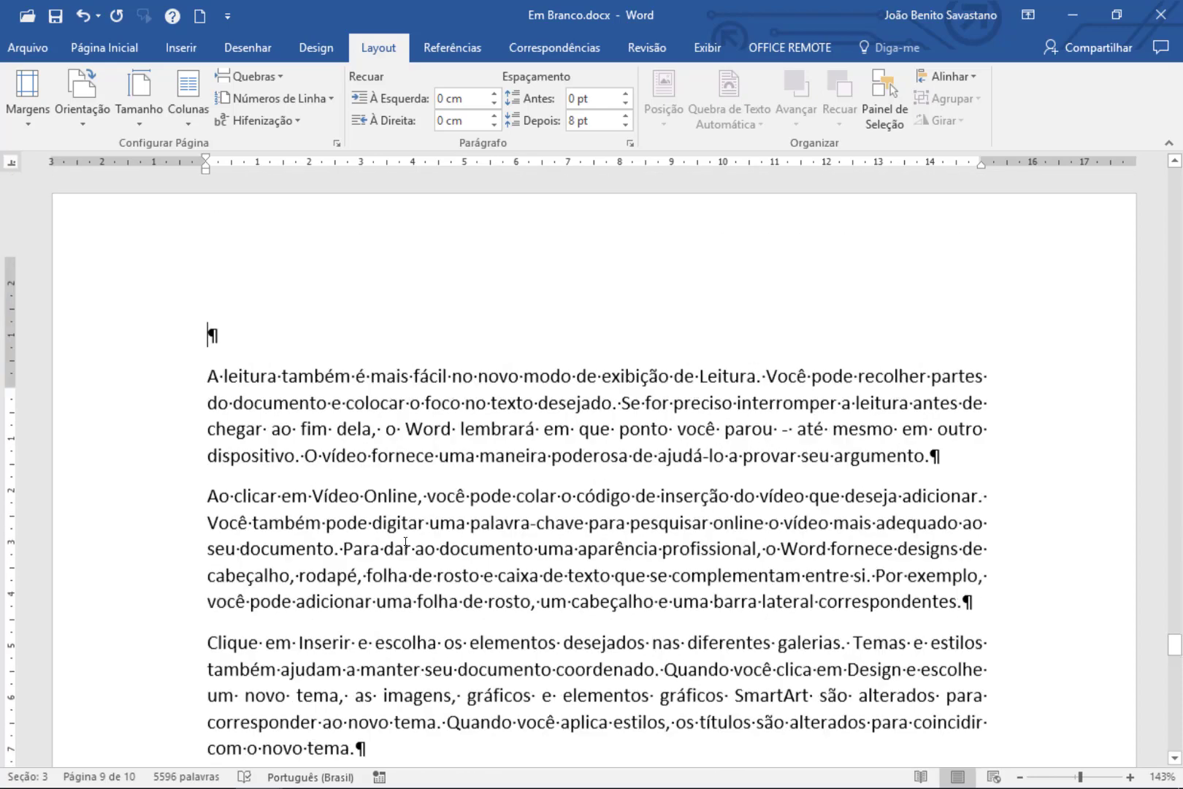
scroll(405, 542, down, 2)
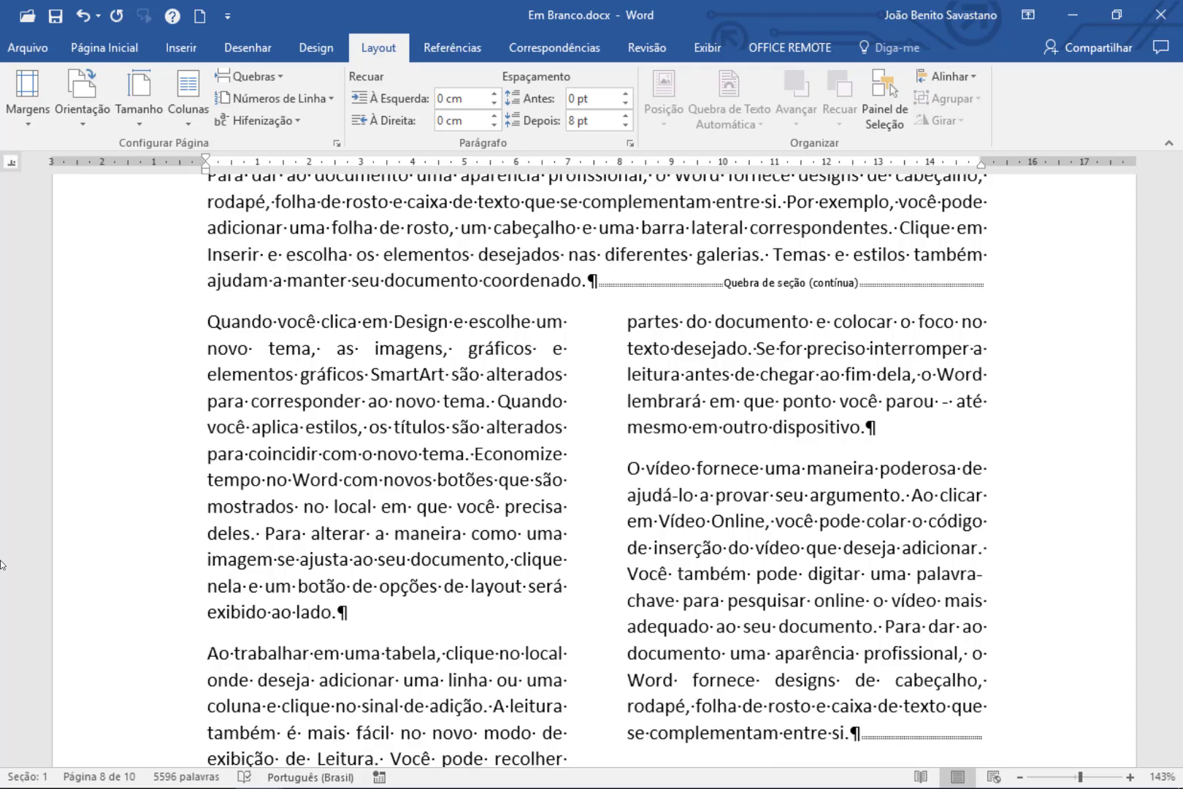
scroll(0, 564, up, 2)
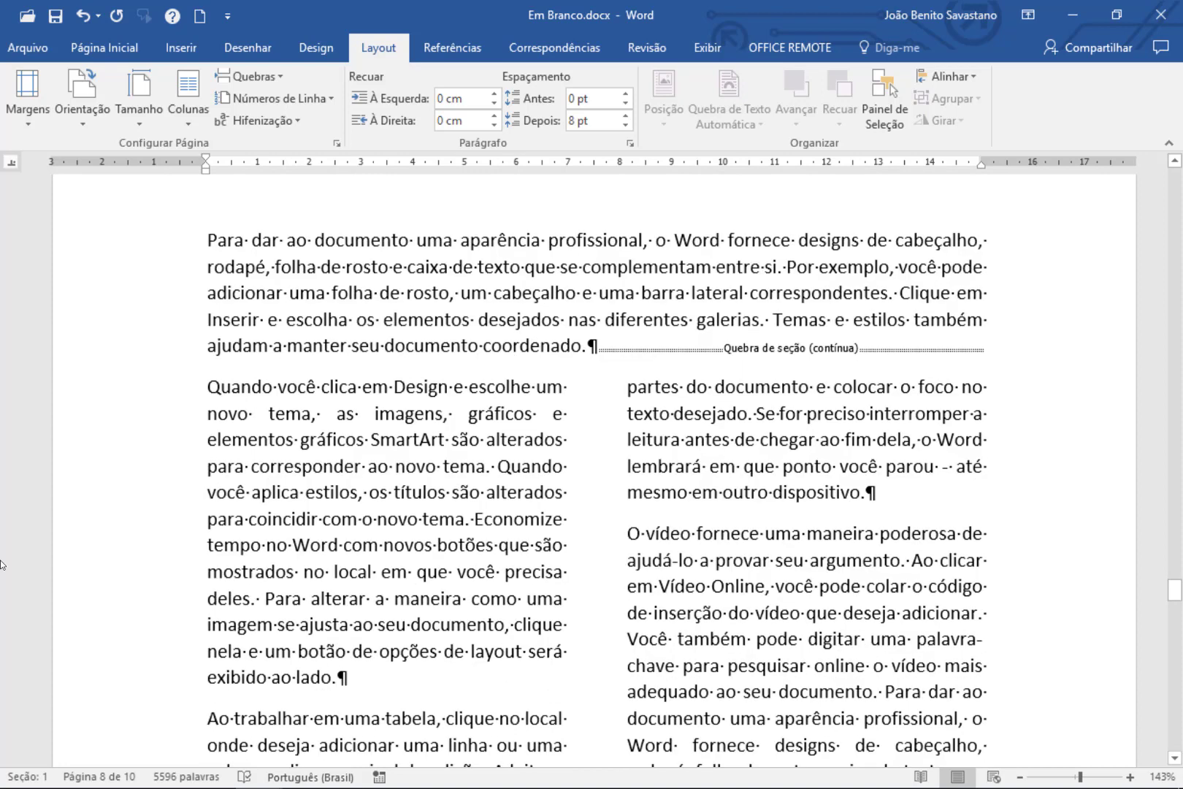
scroll(0, 565, up, 1)
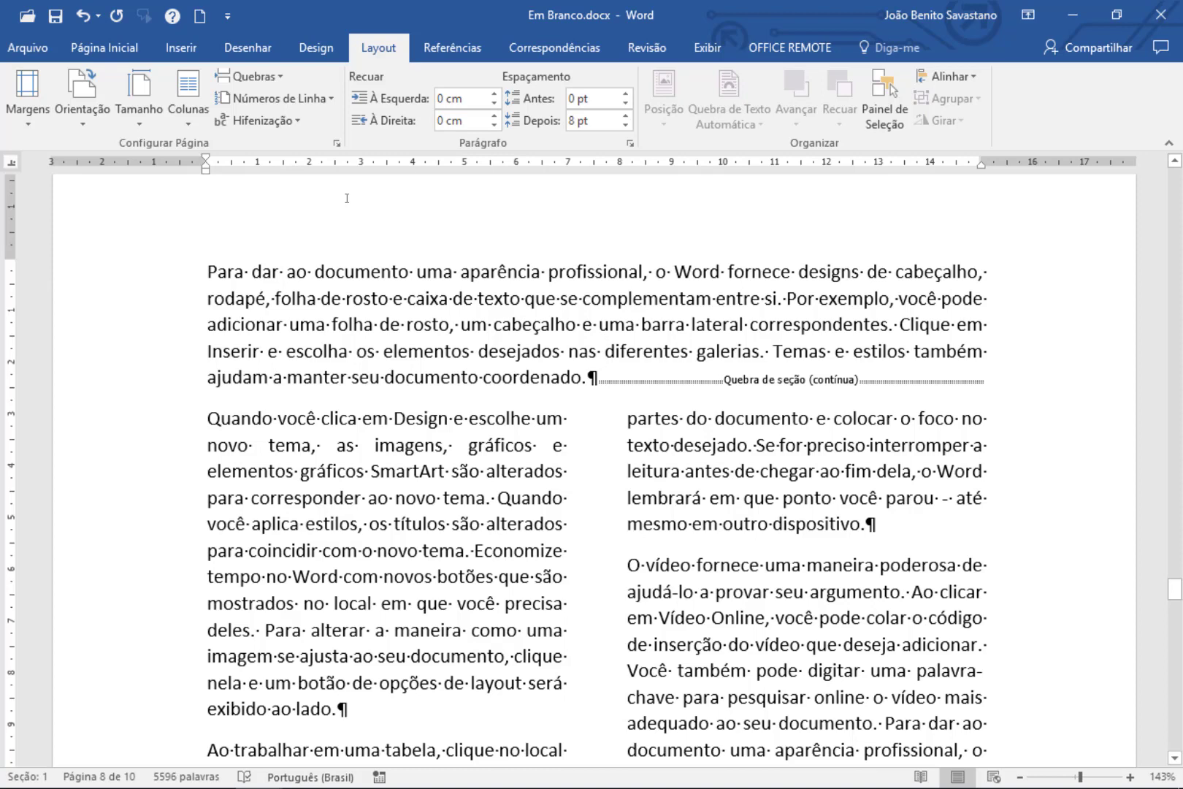
click(535, 470)
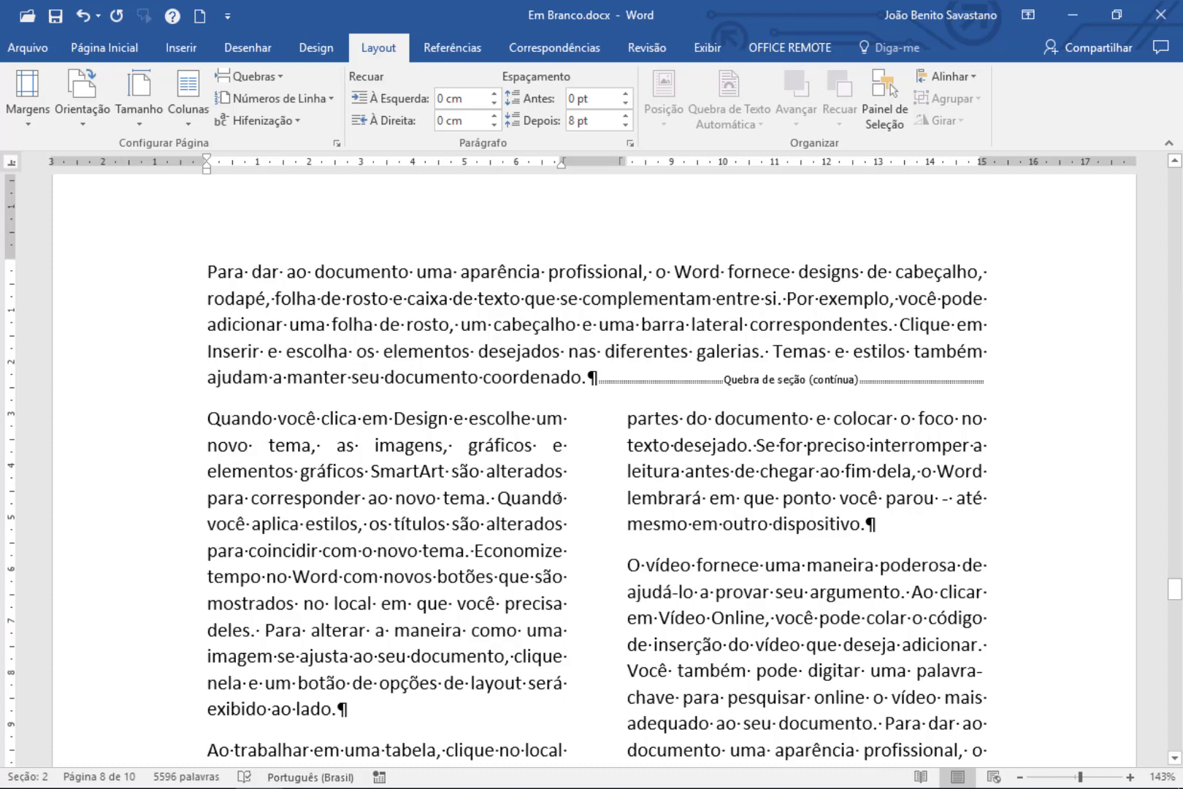
click(605, 351)
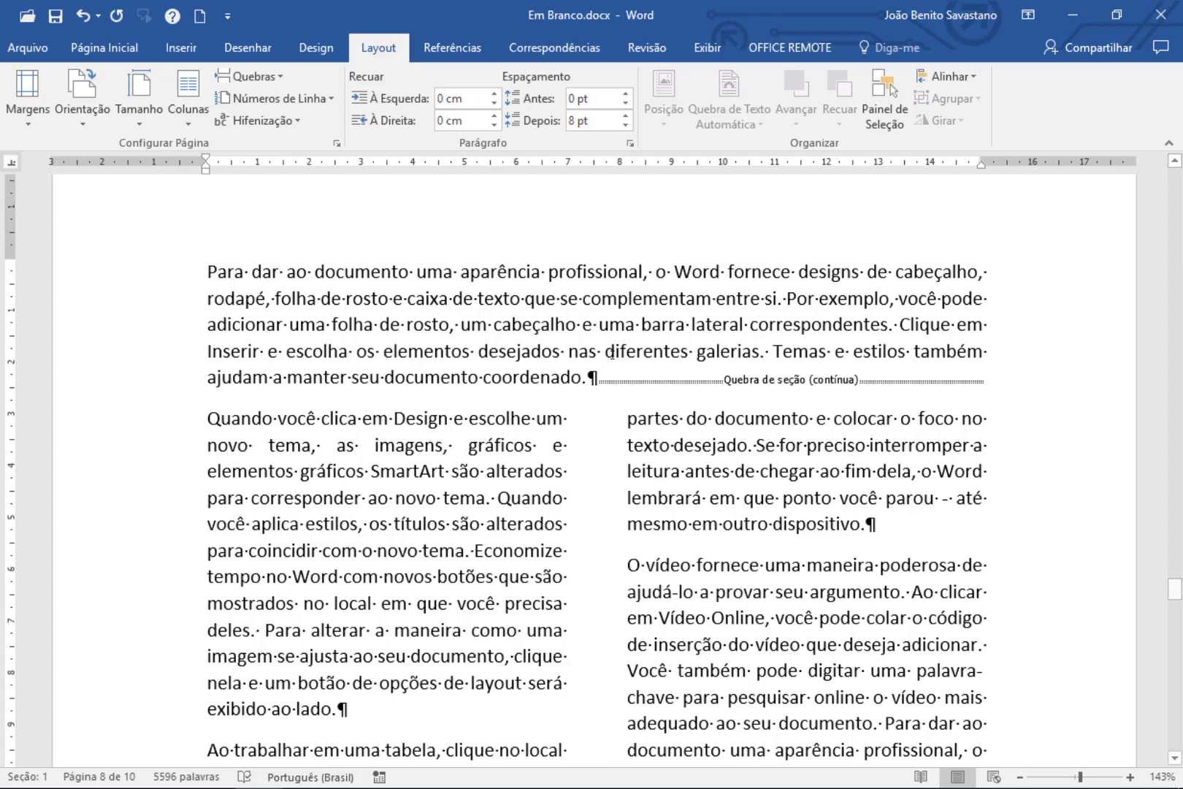
text(P)
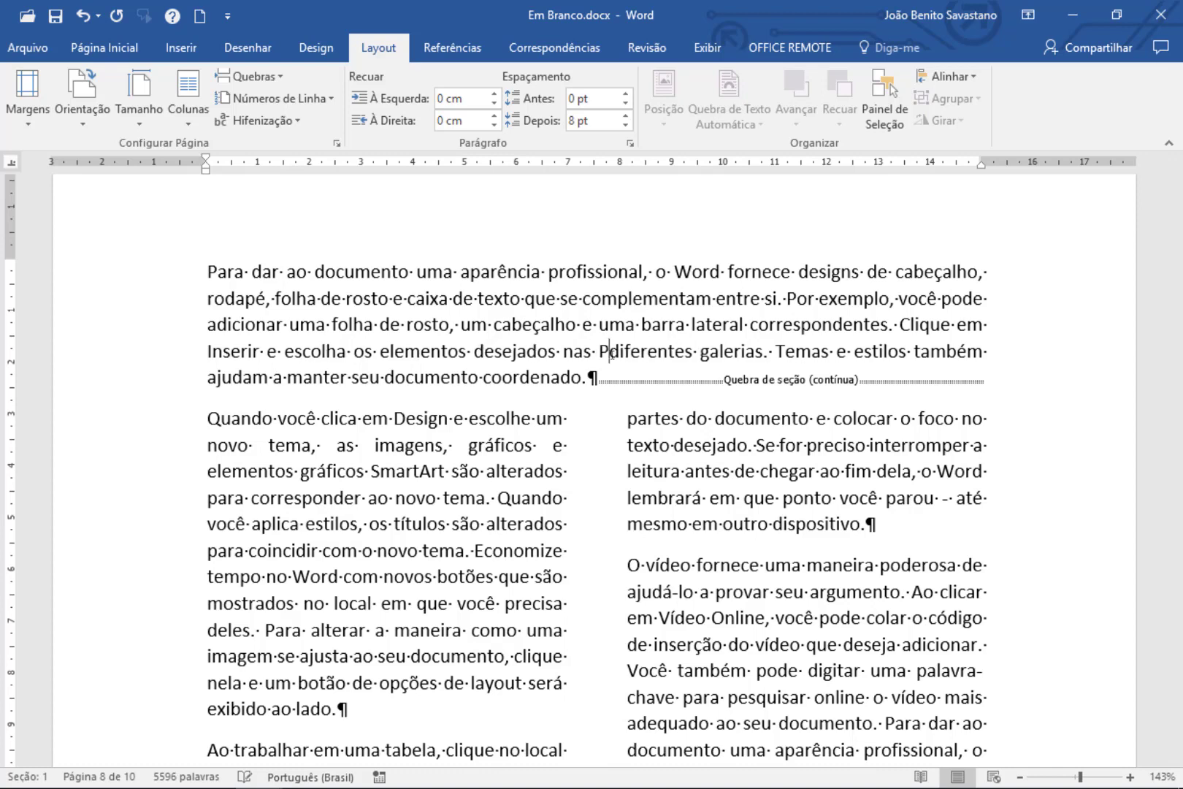
text(arei A)
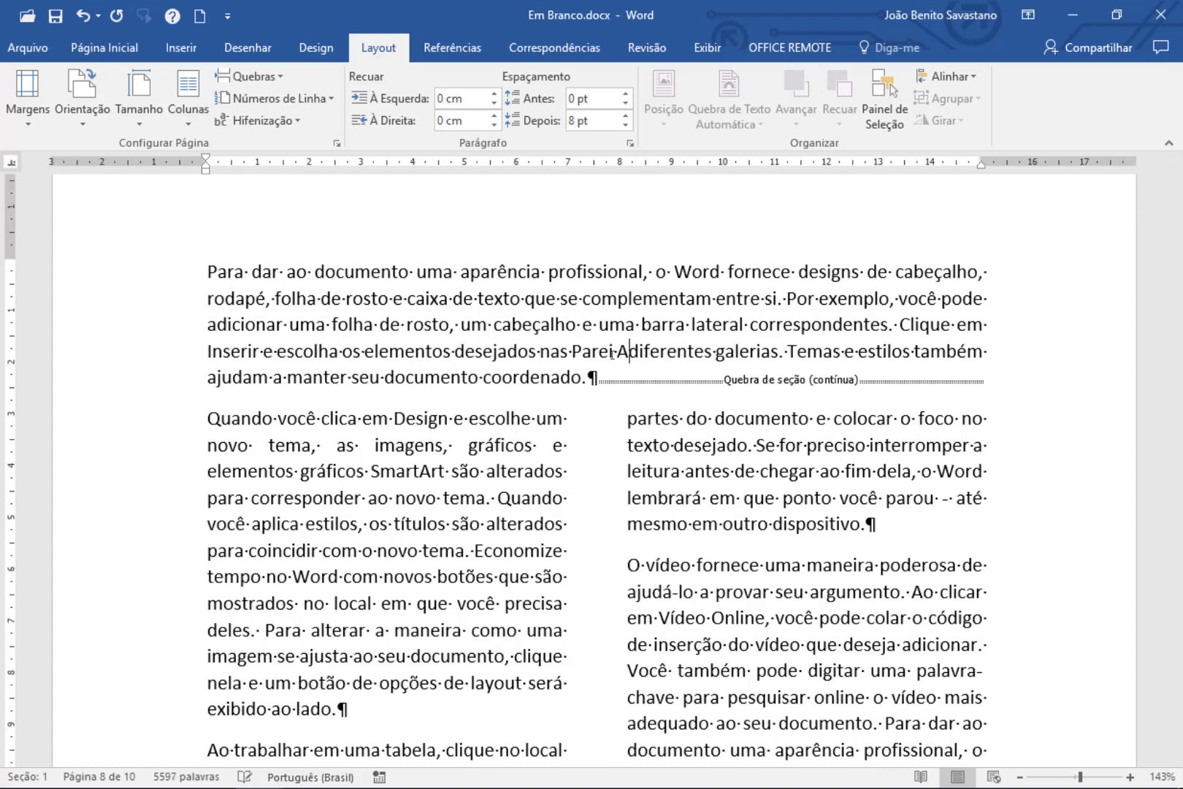
text(qui )
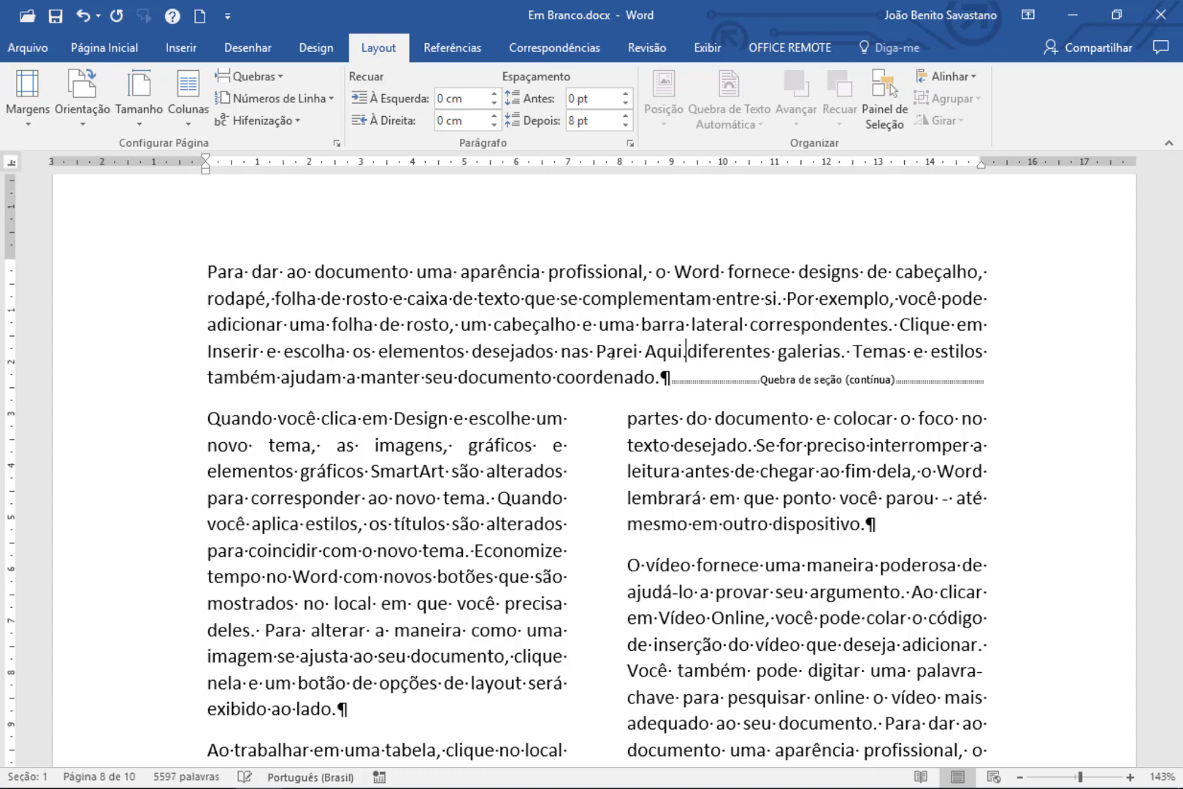
text(...)
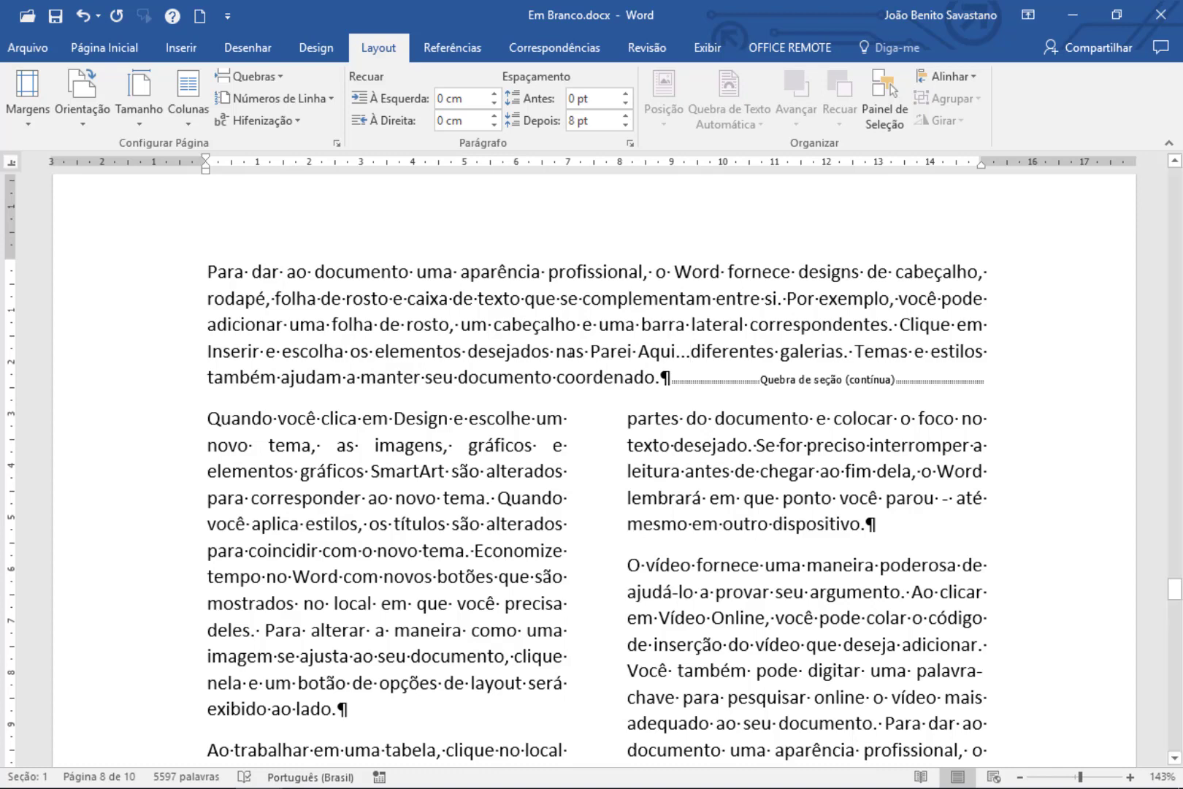
Step: Format the marker text "Parei Aqui..." on page 8 in bold red at 18 pt
drag(590, 352, 686, 356)
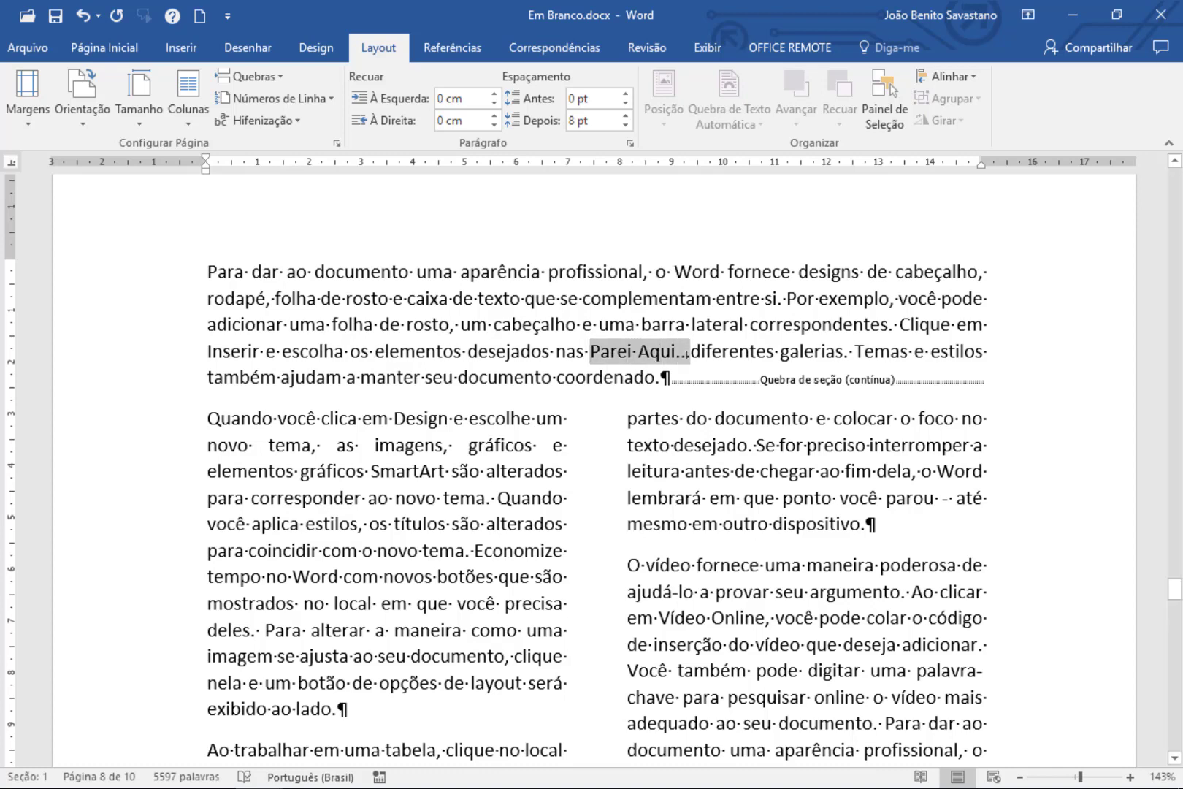
click(702, 321)
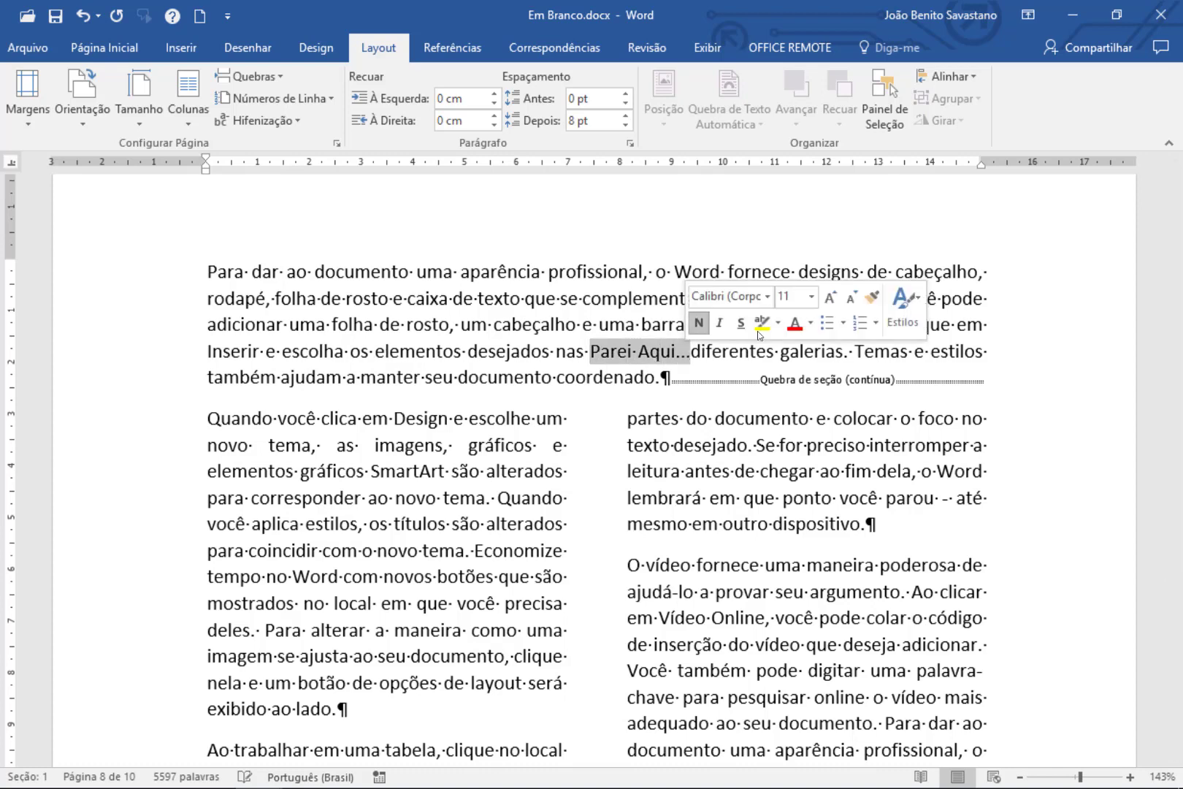
click(796, 325)
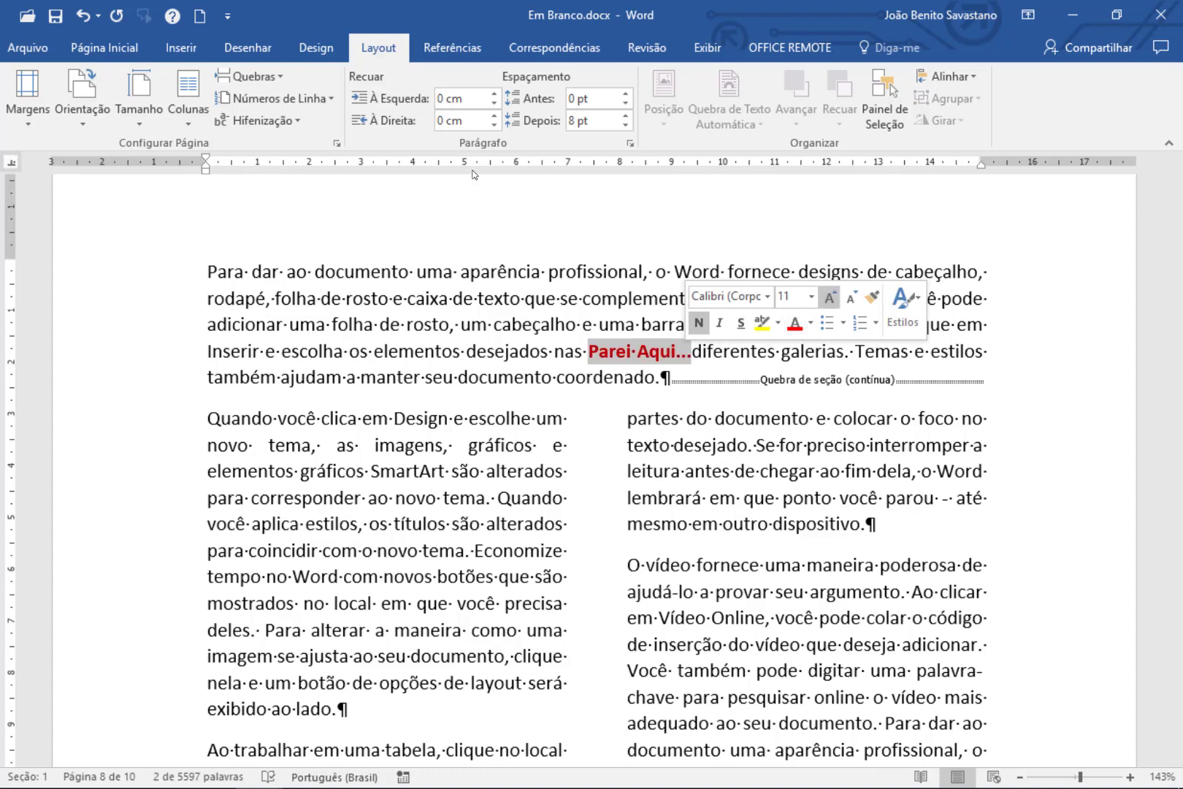
key(ctrl+shift+period)
key(ctrl+shift+period)
key(ctrl+shift+period)
key(ctrl+shift+period)
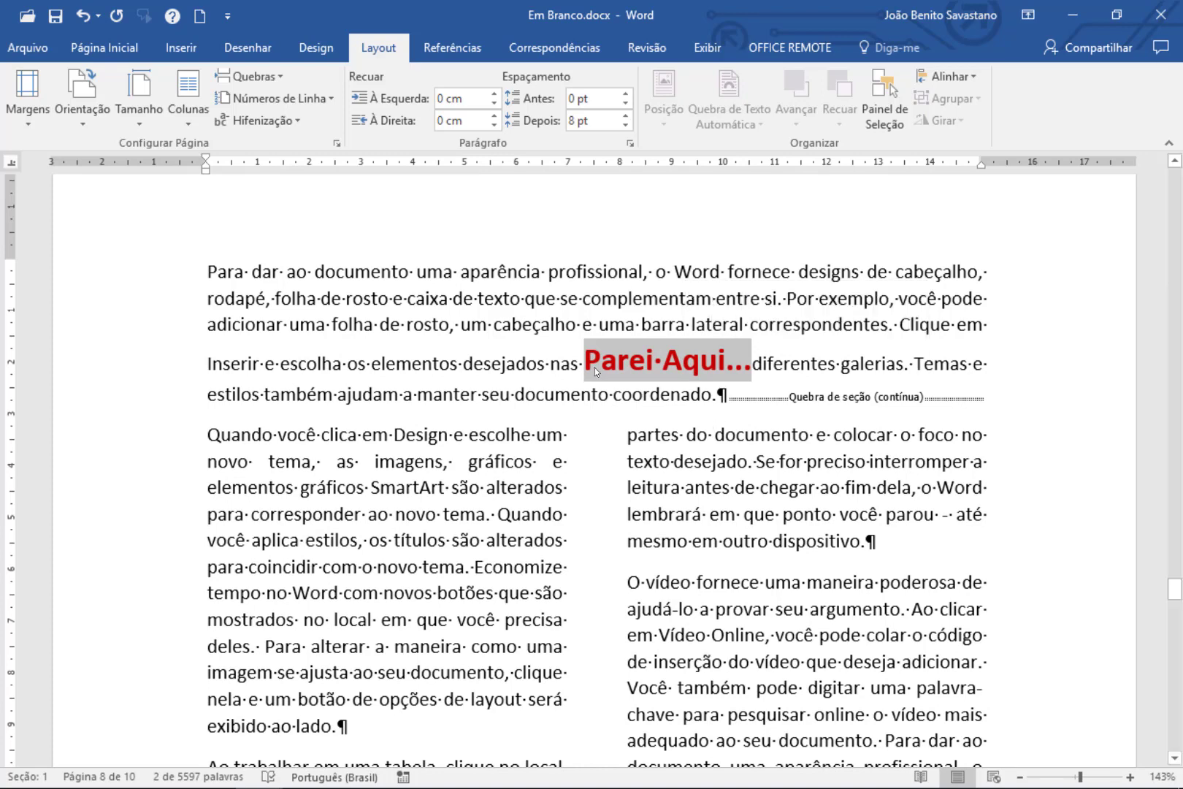
click(755, 371)
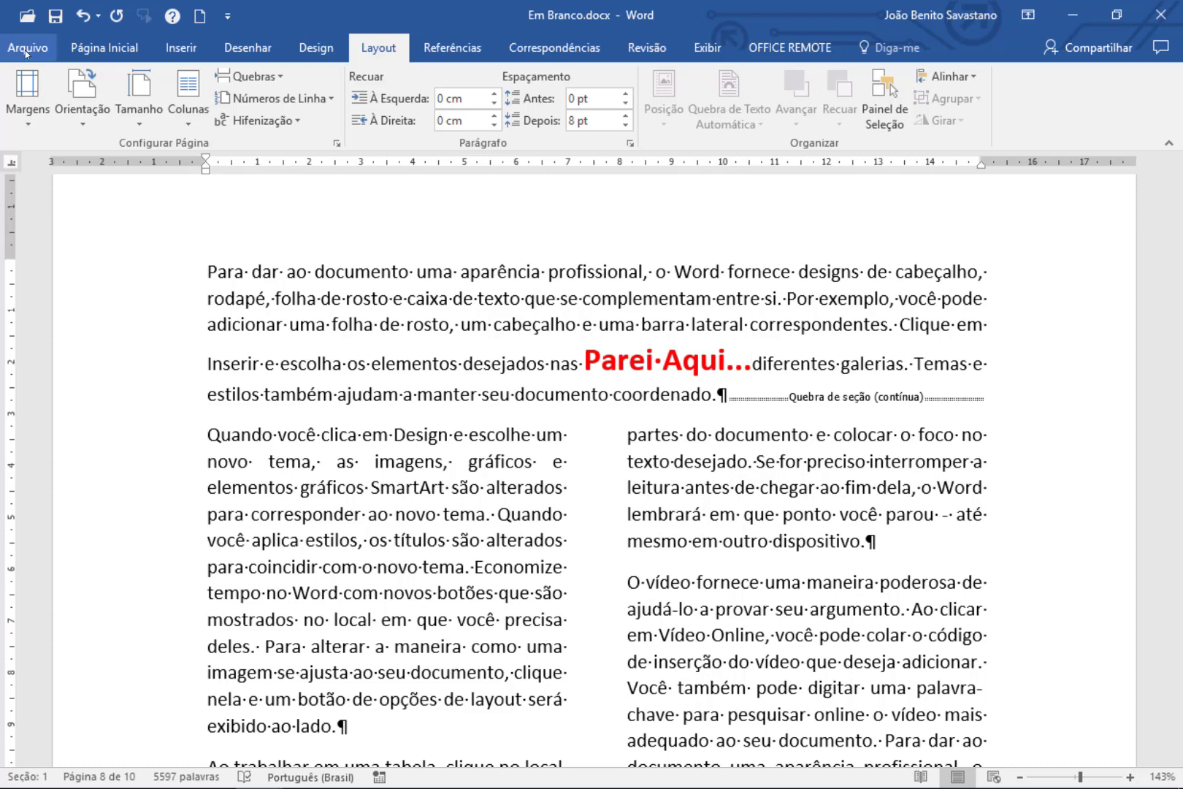
Step: Save and close Em Branco.docx and reopen it through the "Exemplos" link in the presentation
click(57, 28)
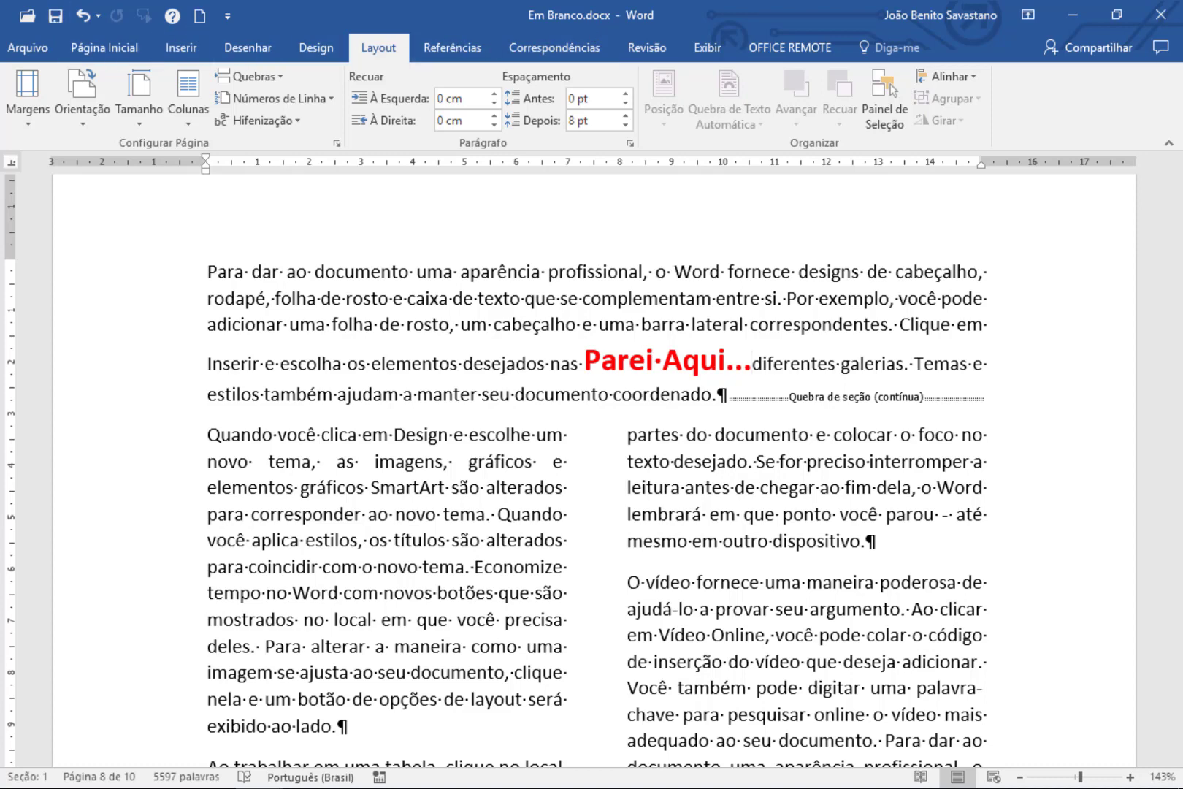
click(20, 30)
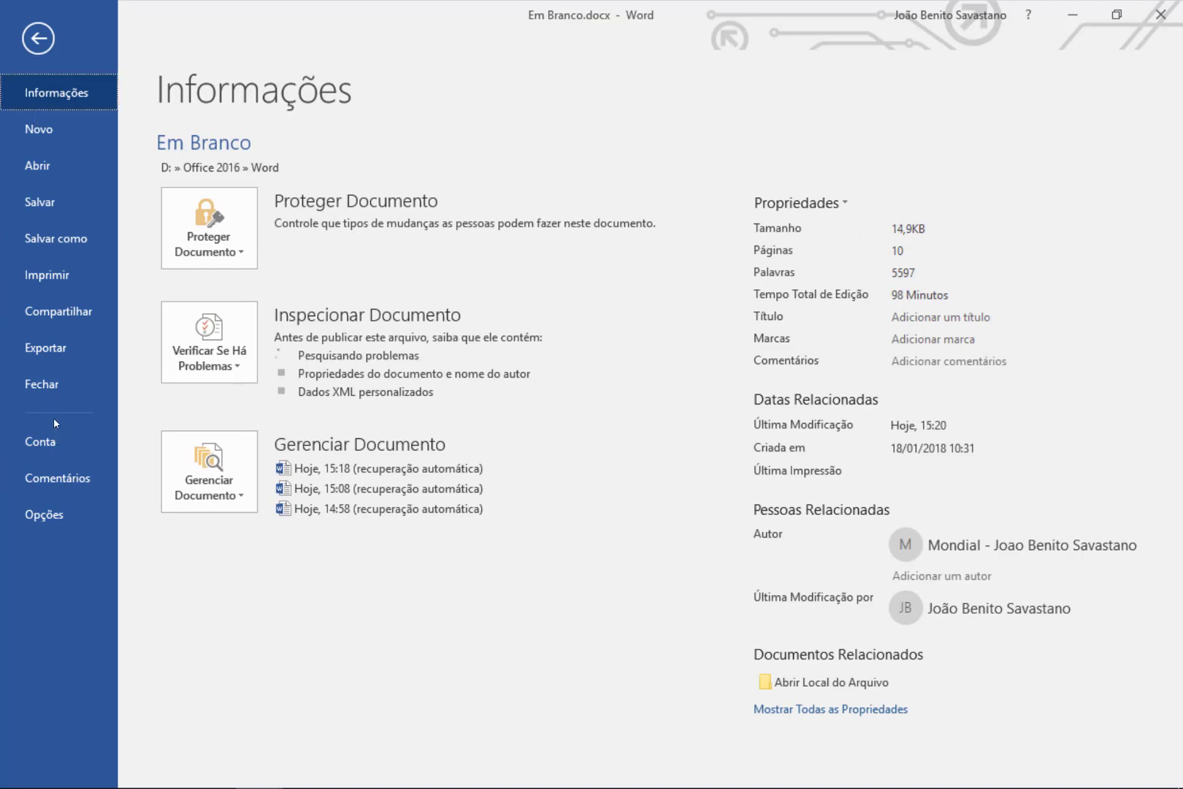
click(33, 217)
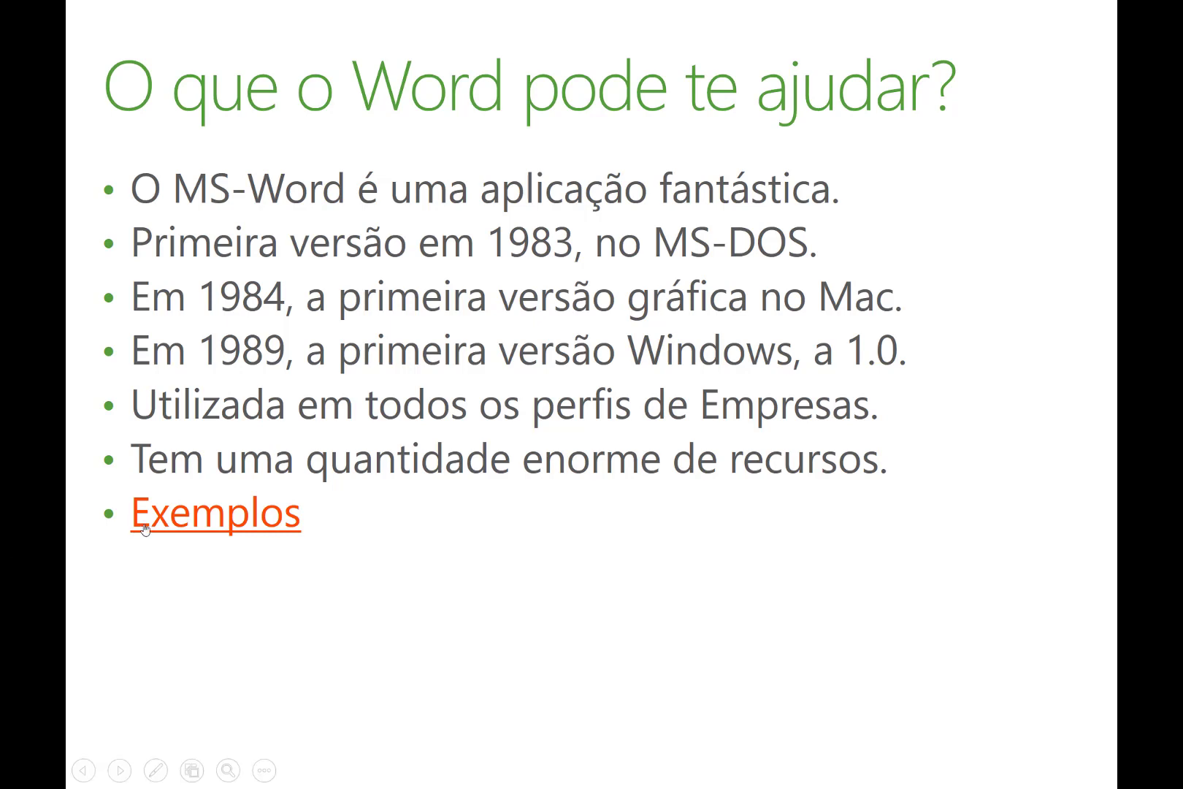
click(237, 517)
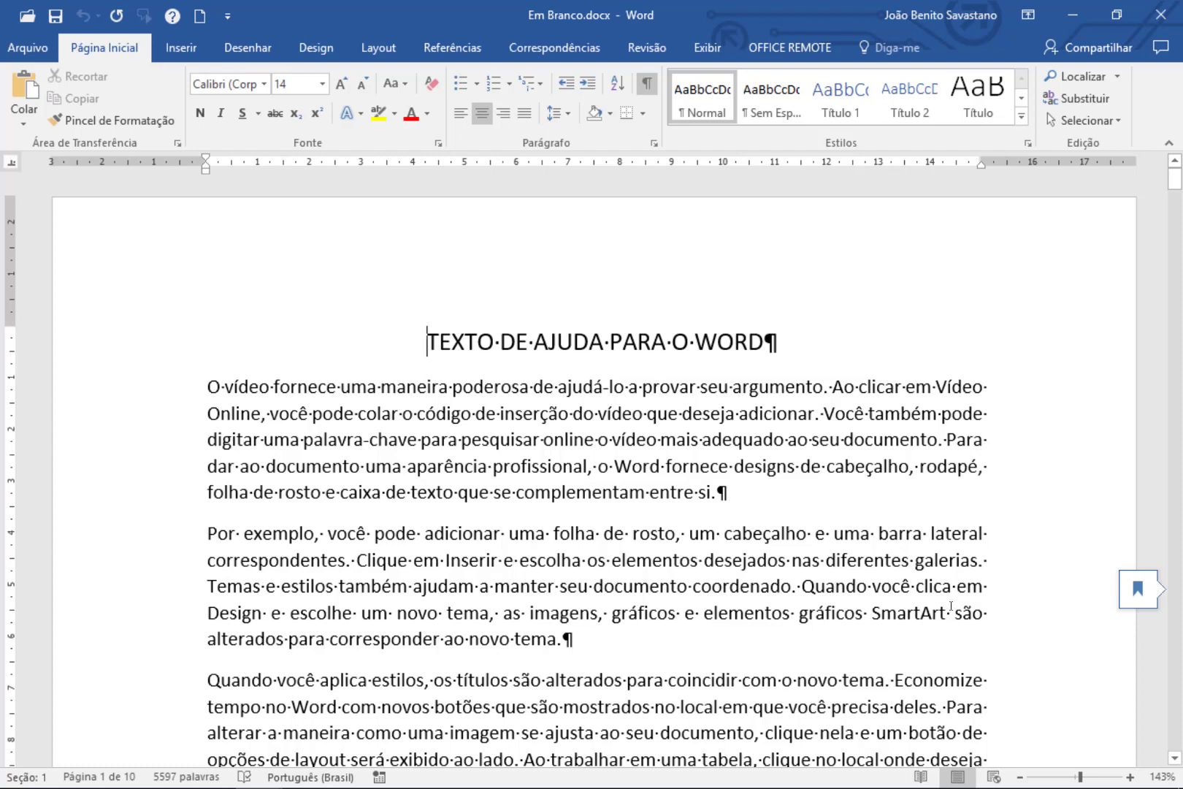
Step: Jump to the last edited position at "Parei Aqui...", go back to the document's title, and jump to that position again
key(shift+F5)
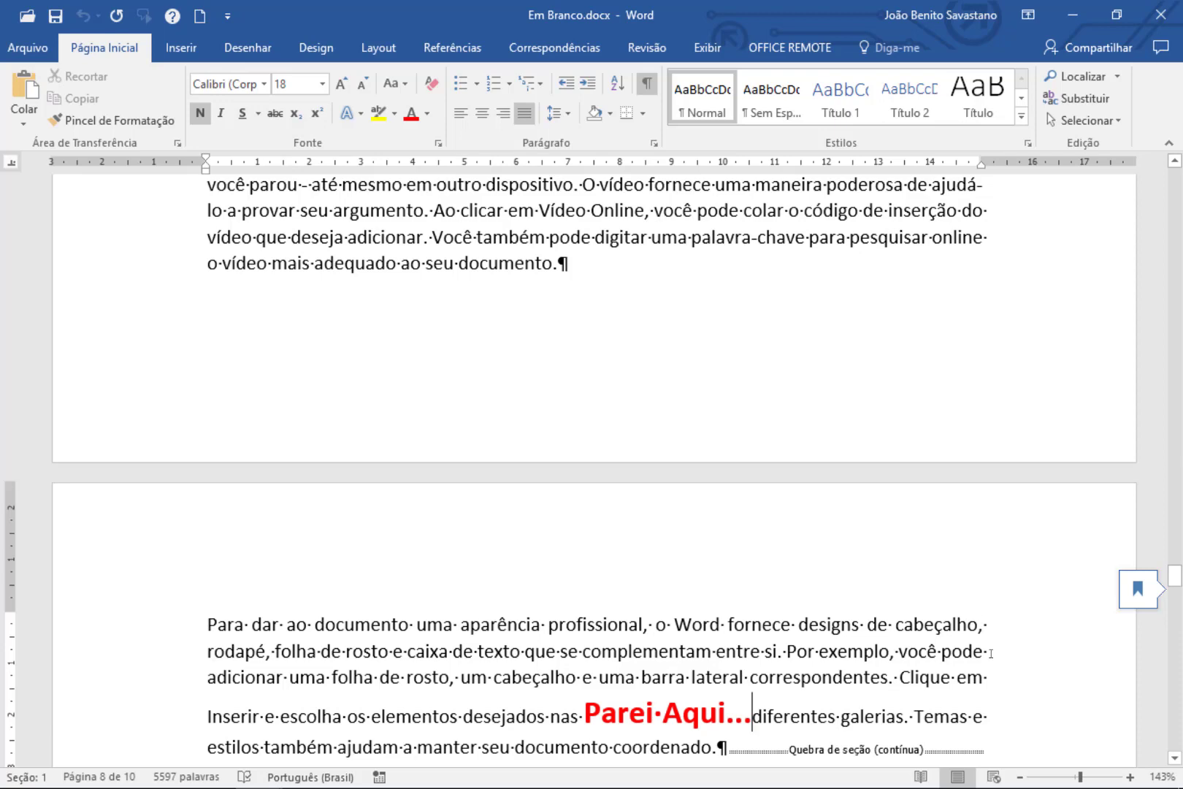
drag(1176, 579, 1176, 174)
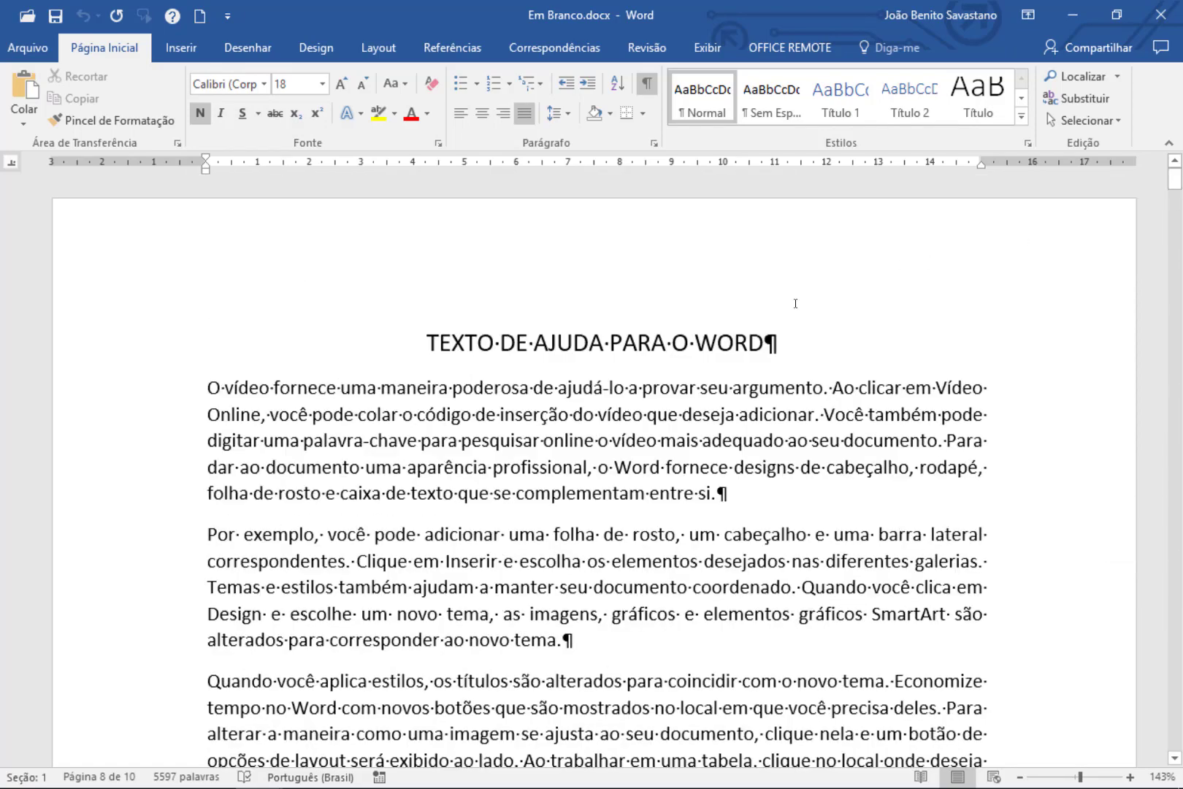
double_click(440, 342)
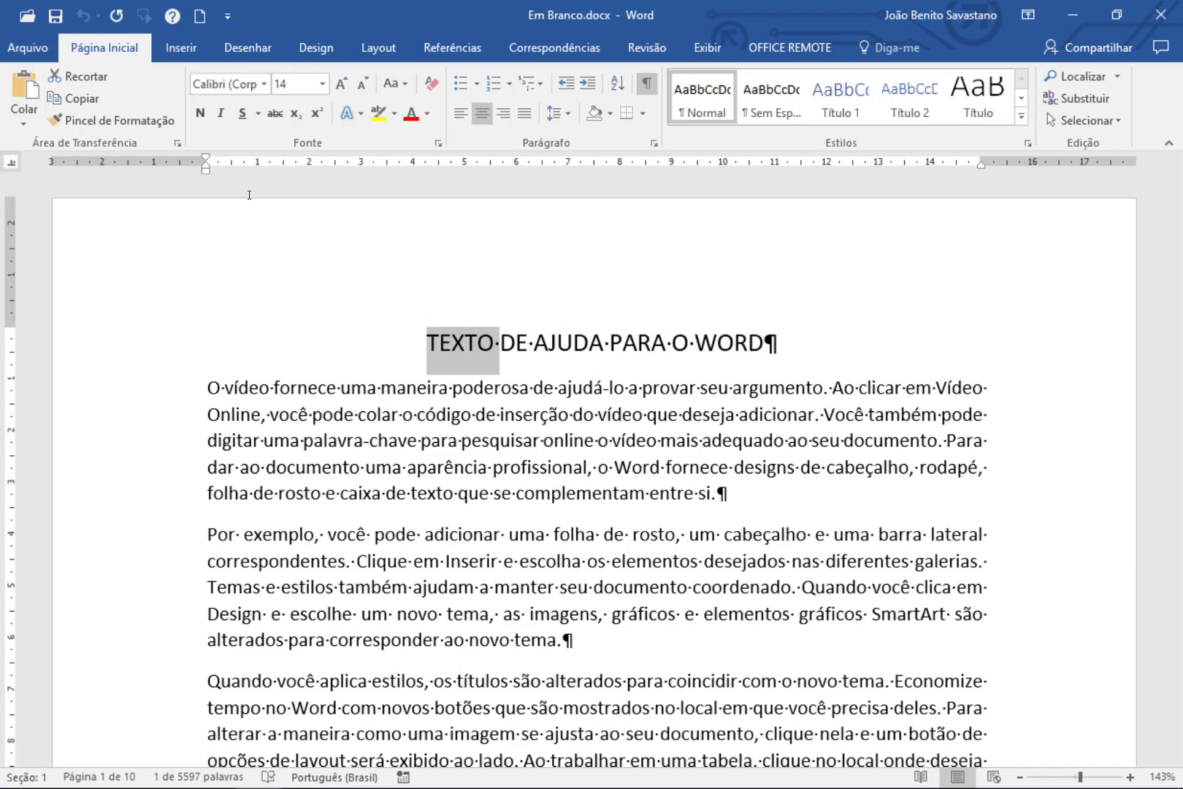
key(Left)
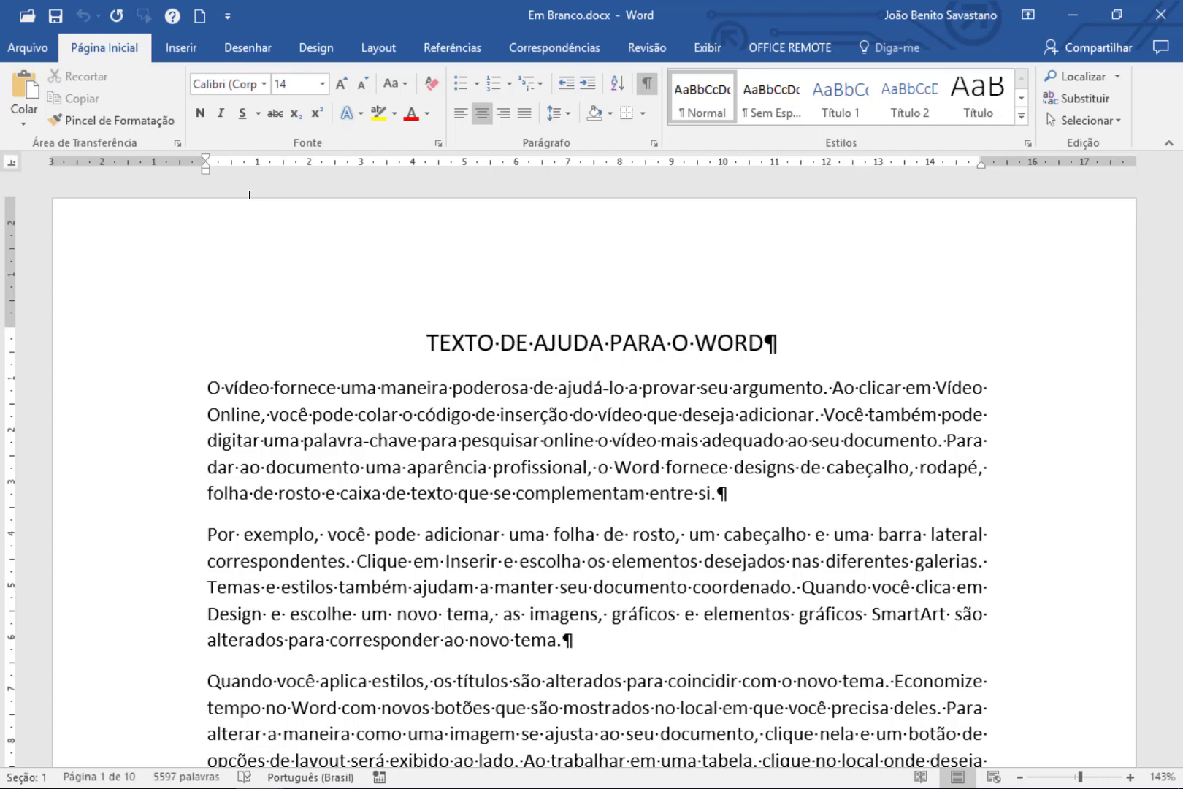
key(shift+F5)
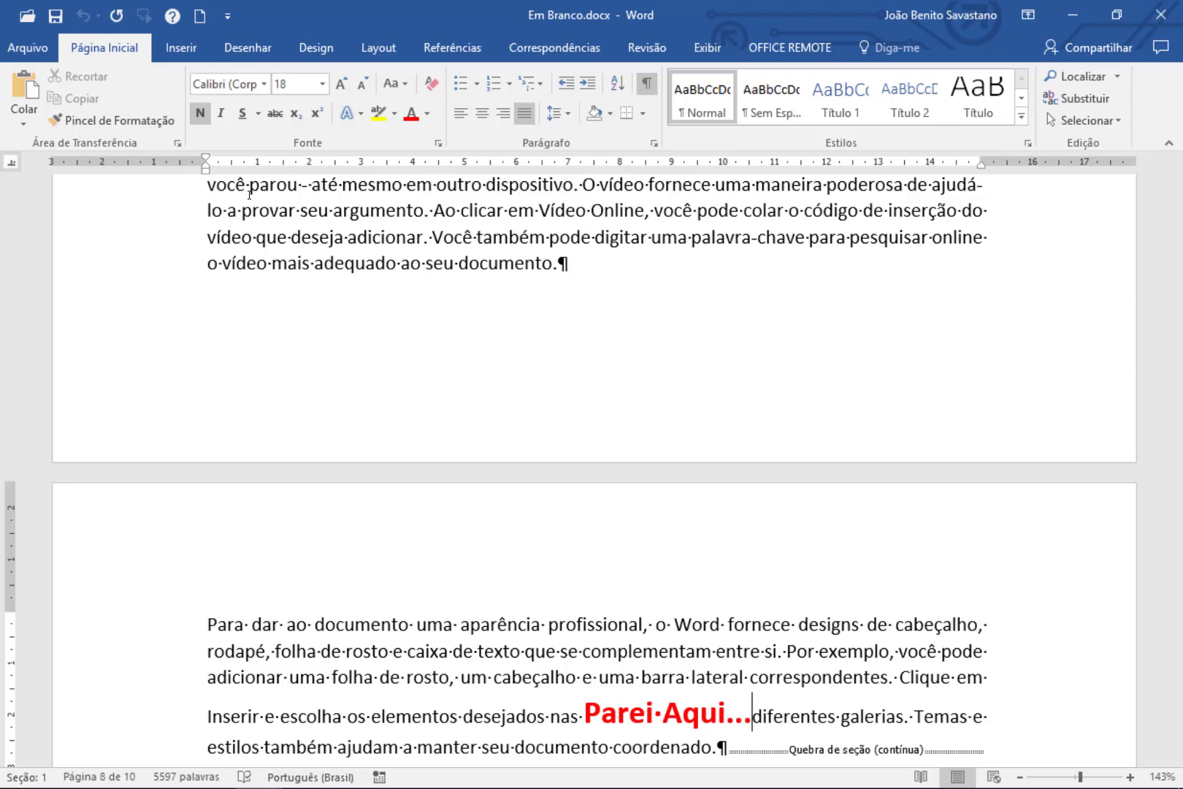
Step: Add the comment "Devemos revisar esta informação antes do envio do ducmento final." to "para" after "palavra-chave" at the end of page 7
click(810, 238)
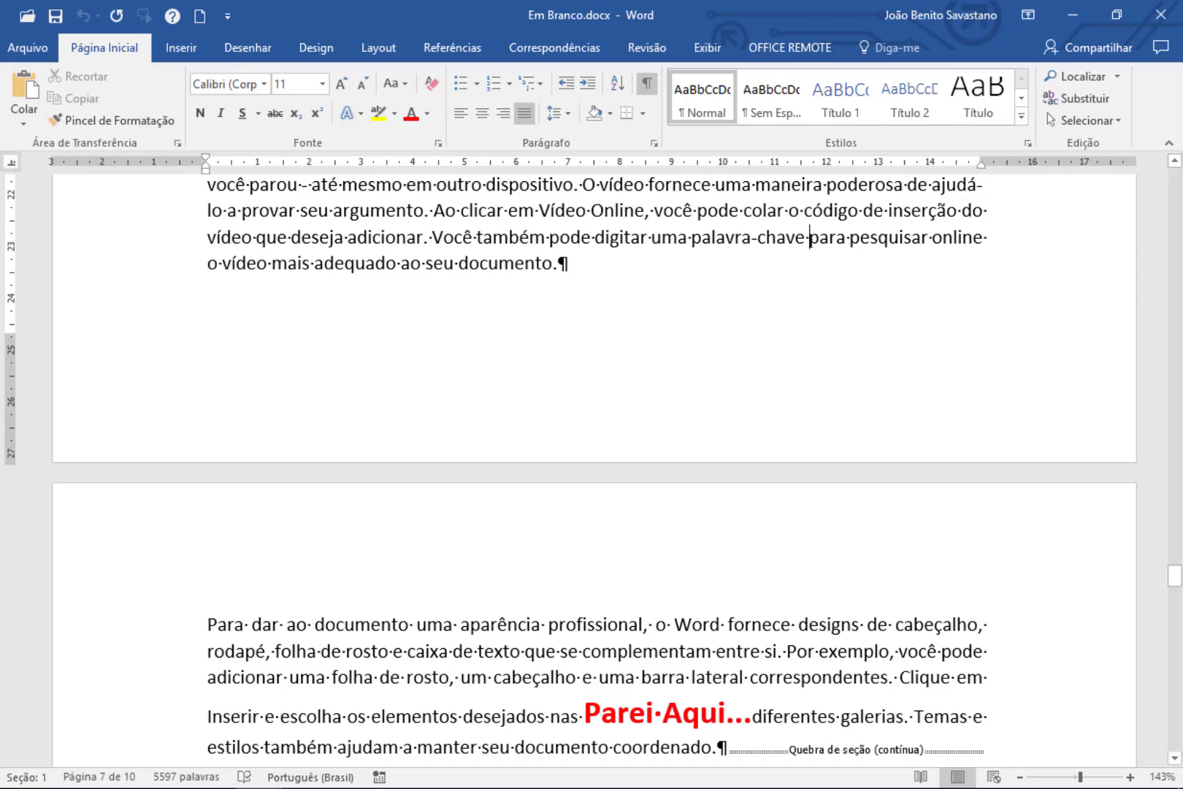
right_click(813, 243)
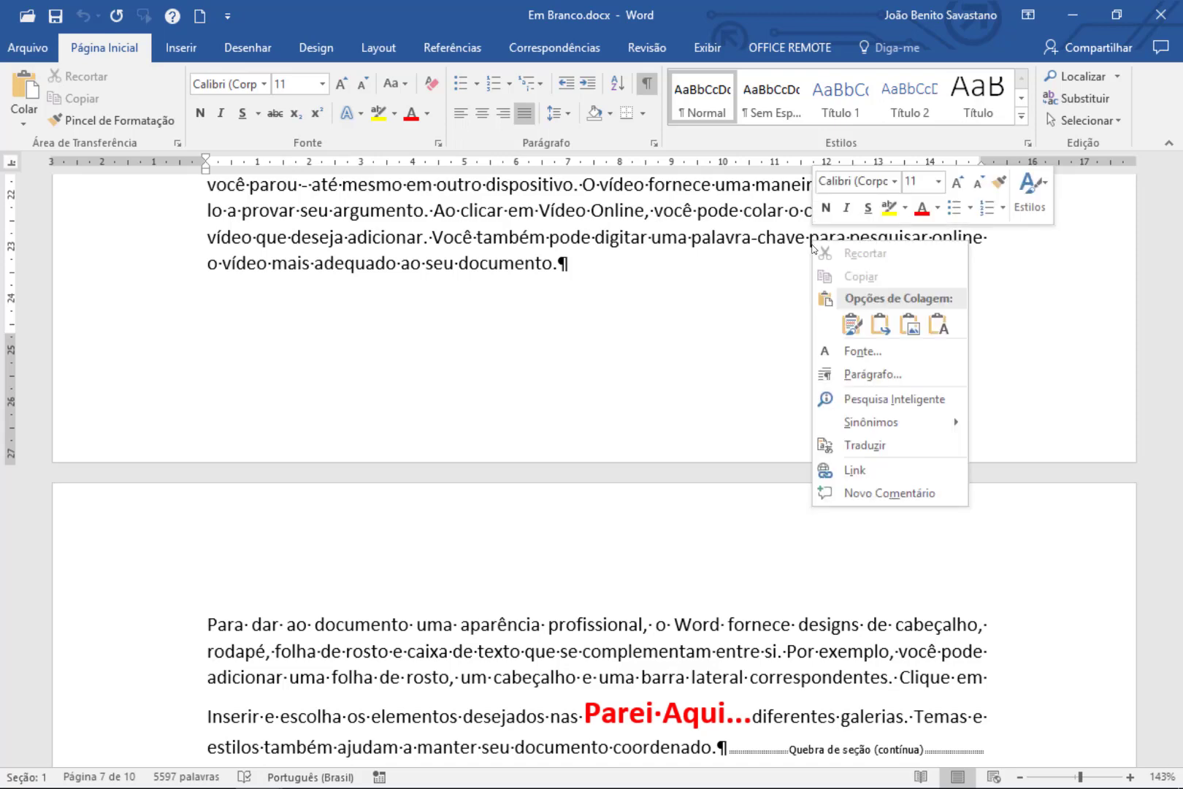
click(869, 493)
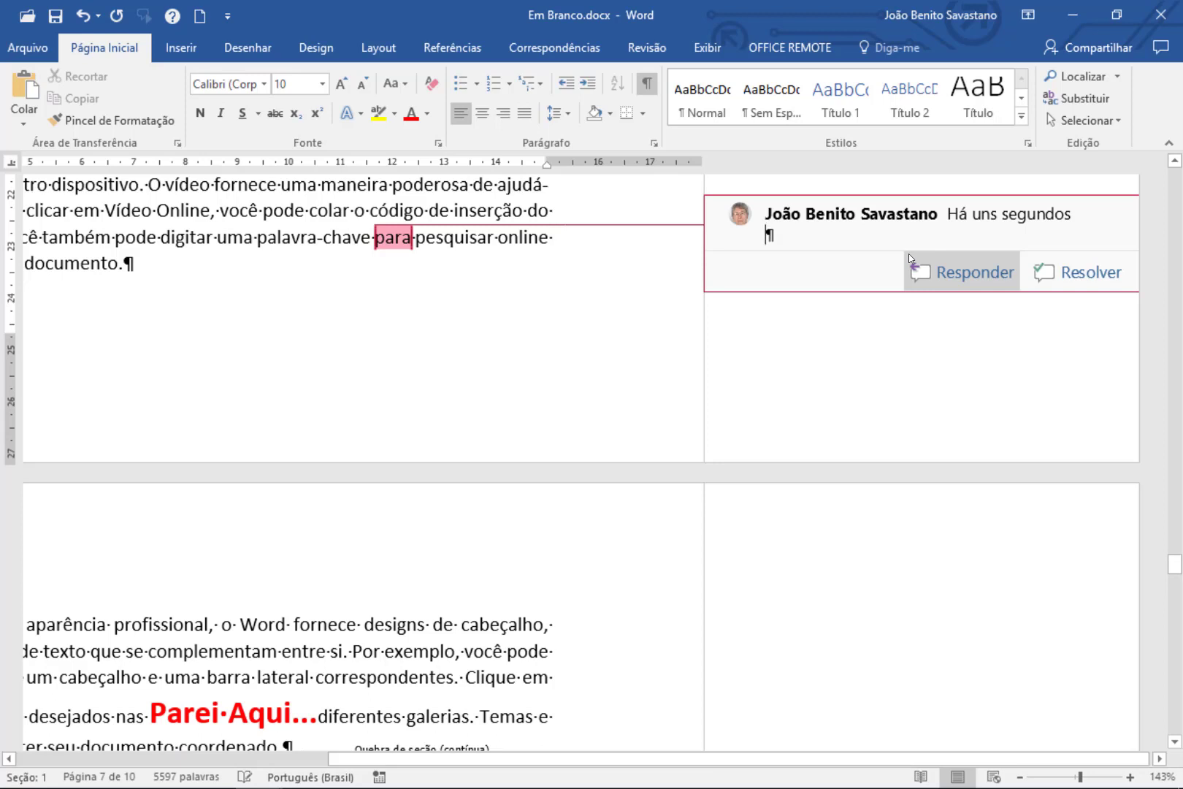
text(Devemos )
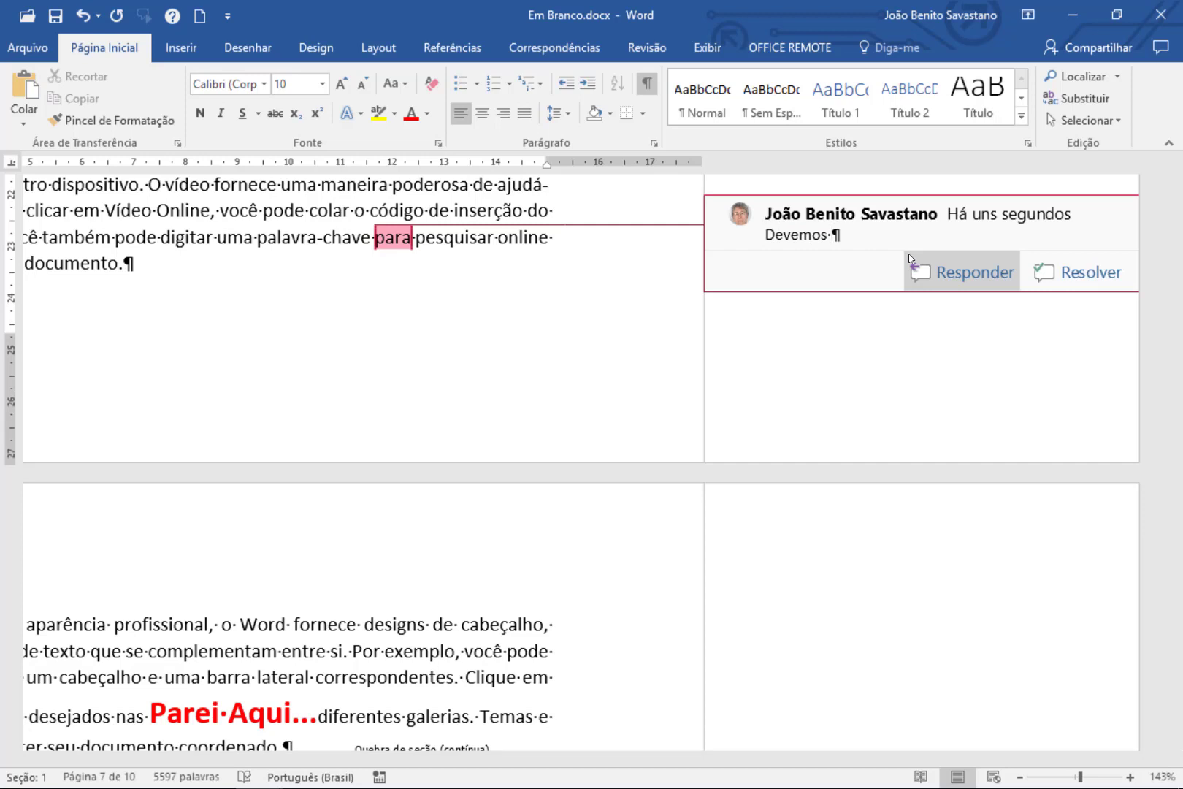
text(revisar esta in)
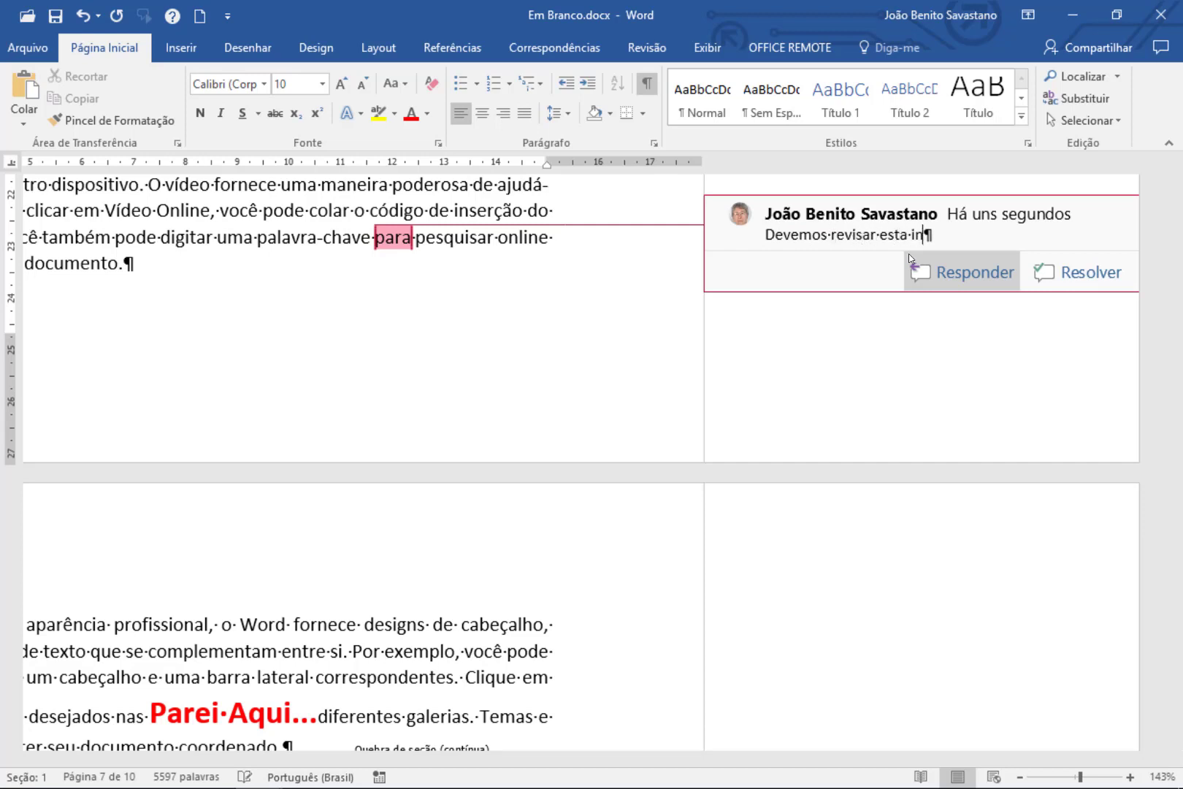
text(formação antes do en)
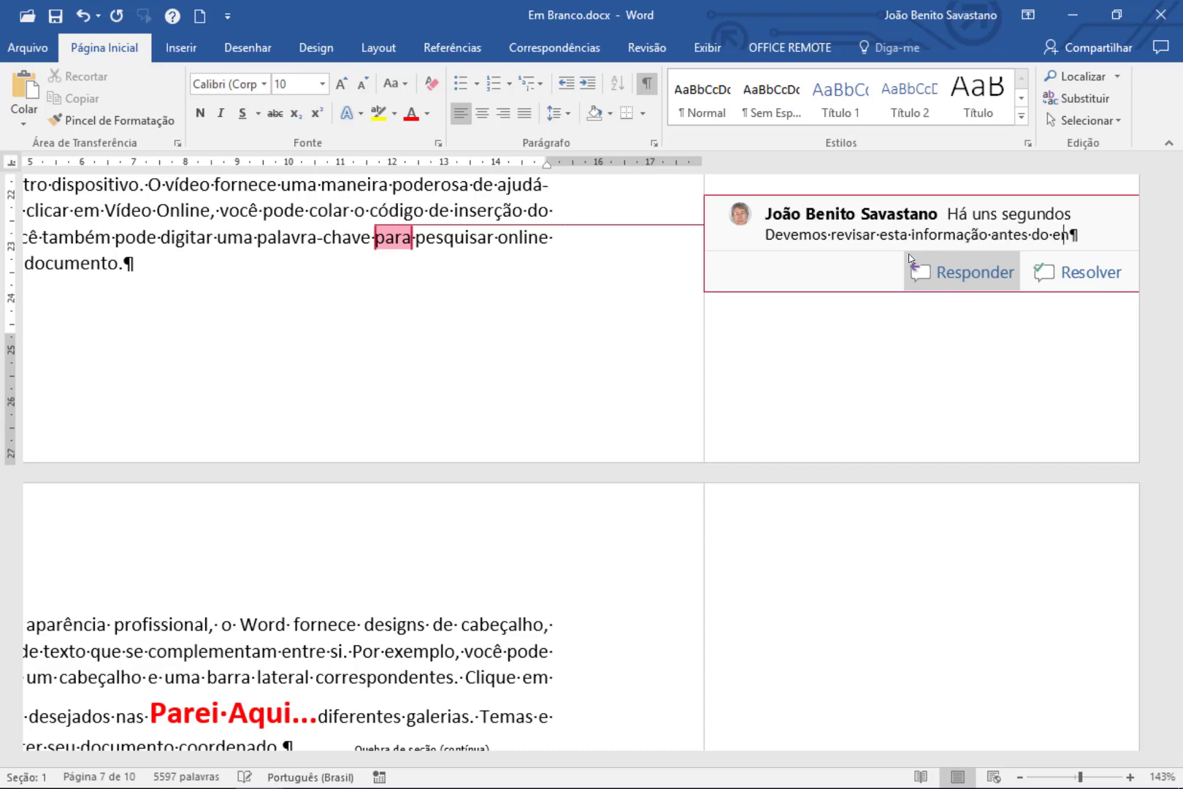
text(vio do ducmento )
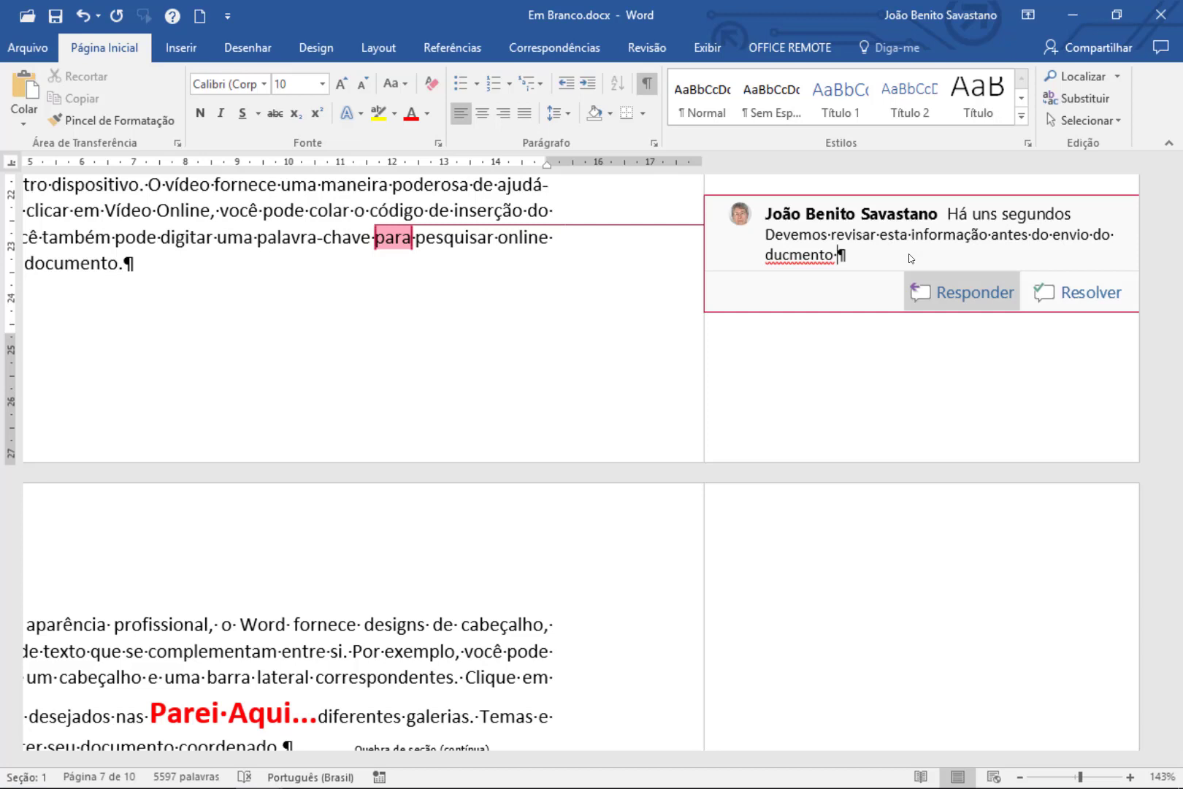
text(final.)
Step: Correct "ducmento" to the suggested spelling "documento" in the comment and return to the commented word "para" in the body text
click(790, 254)
right_click(844, 262)
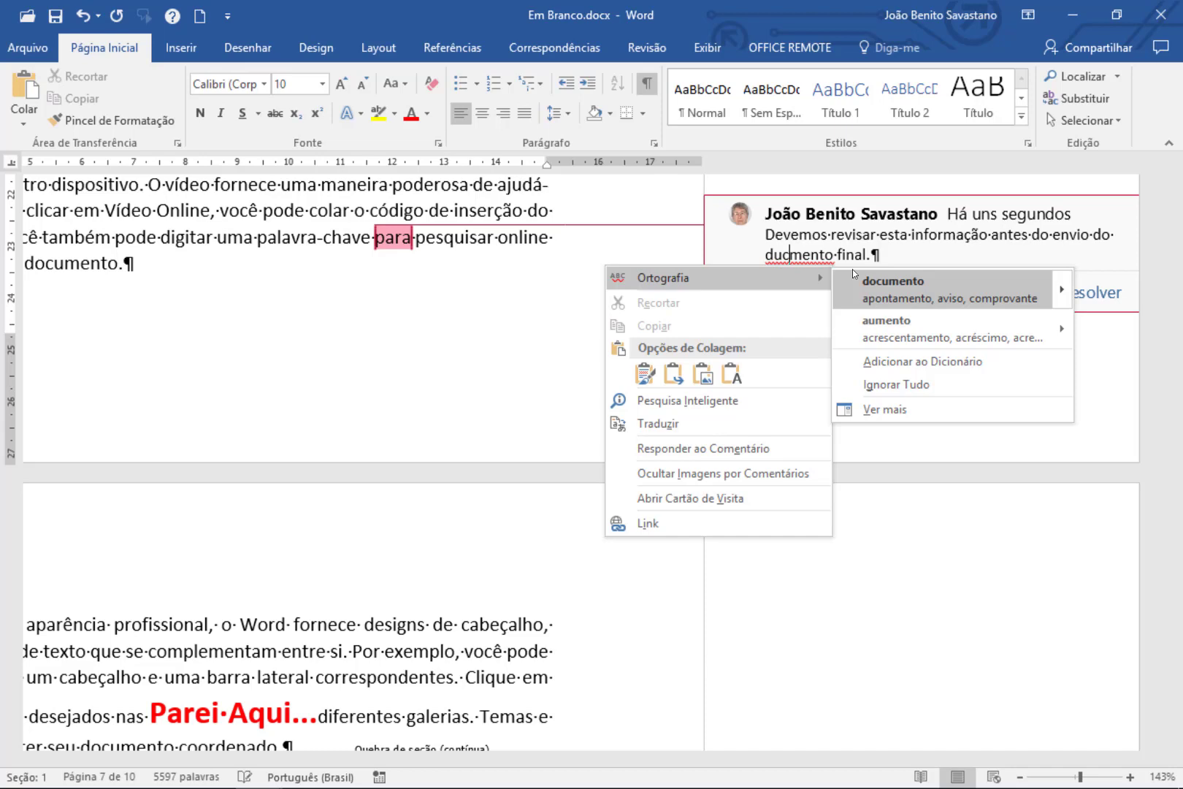
click(891, 282)
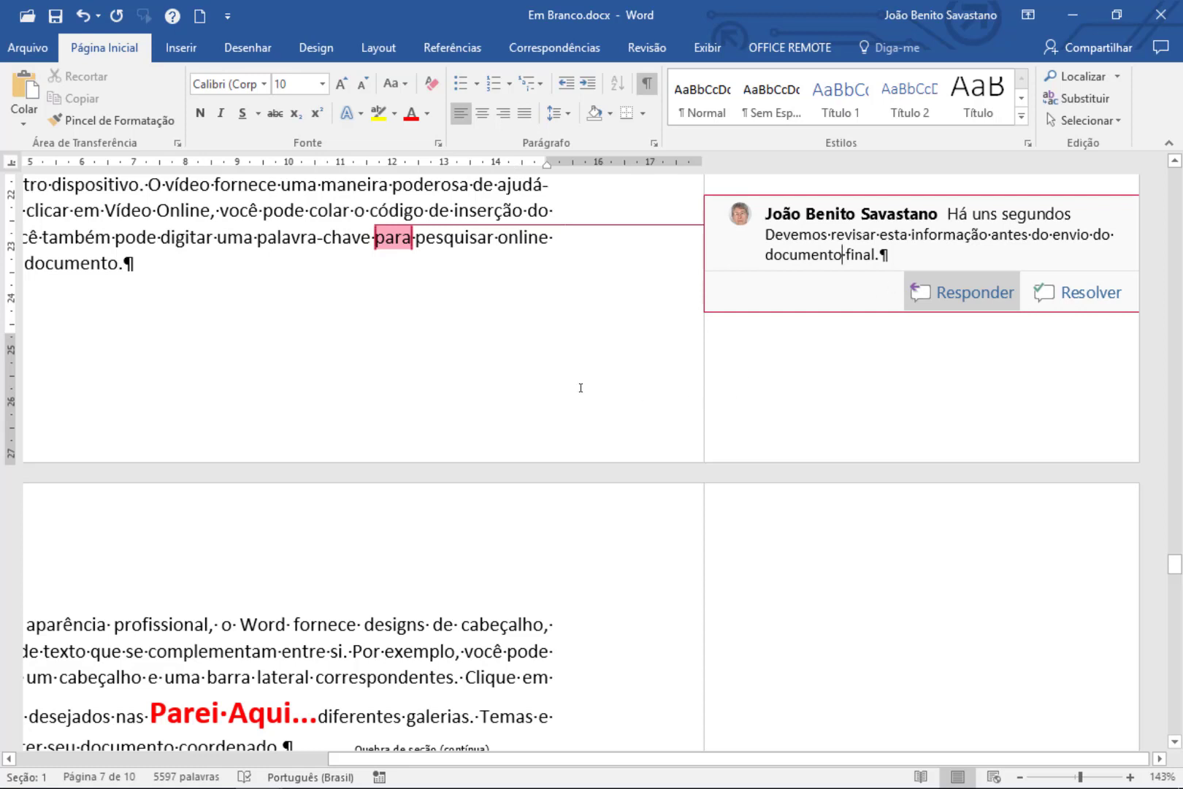
click(312, 213)
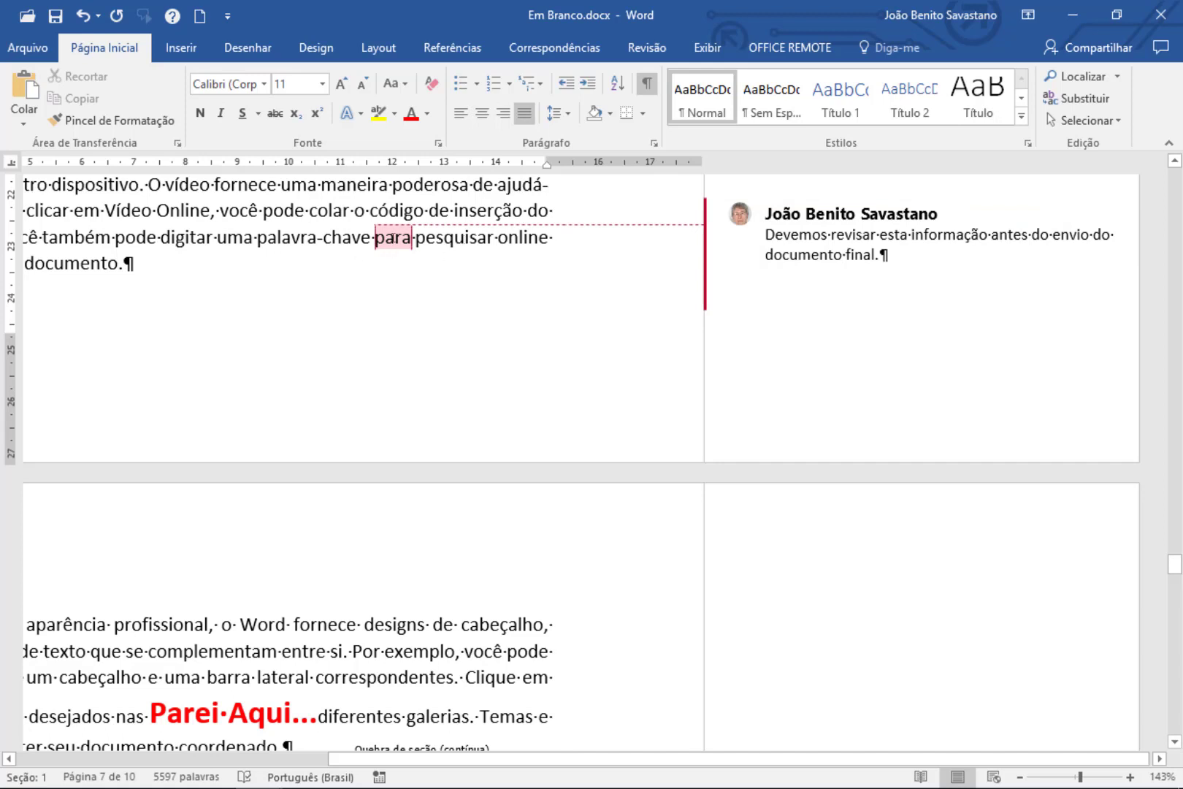
click(389, 239)
mouse_move(856, 241)
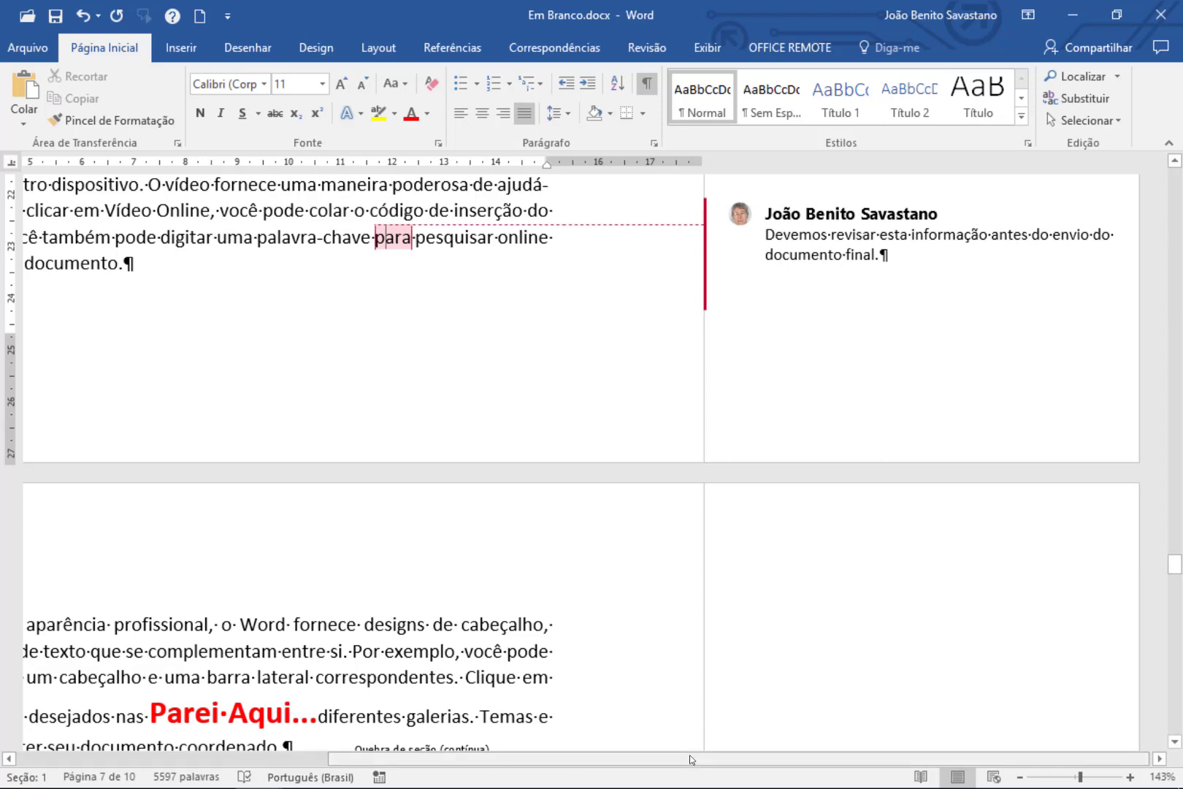
drag(689, 760, 376, 760)
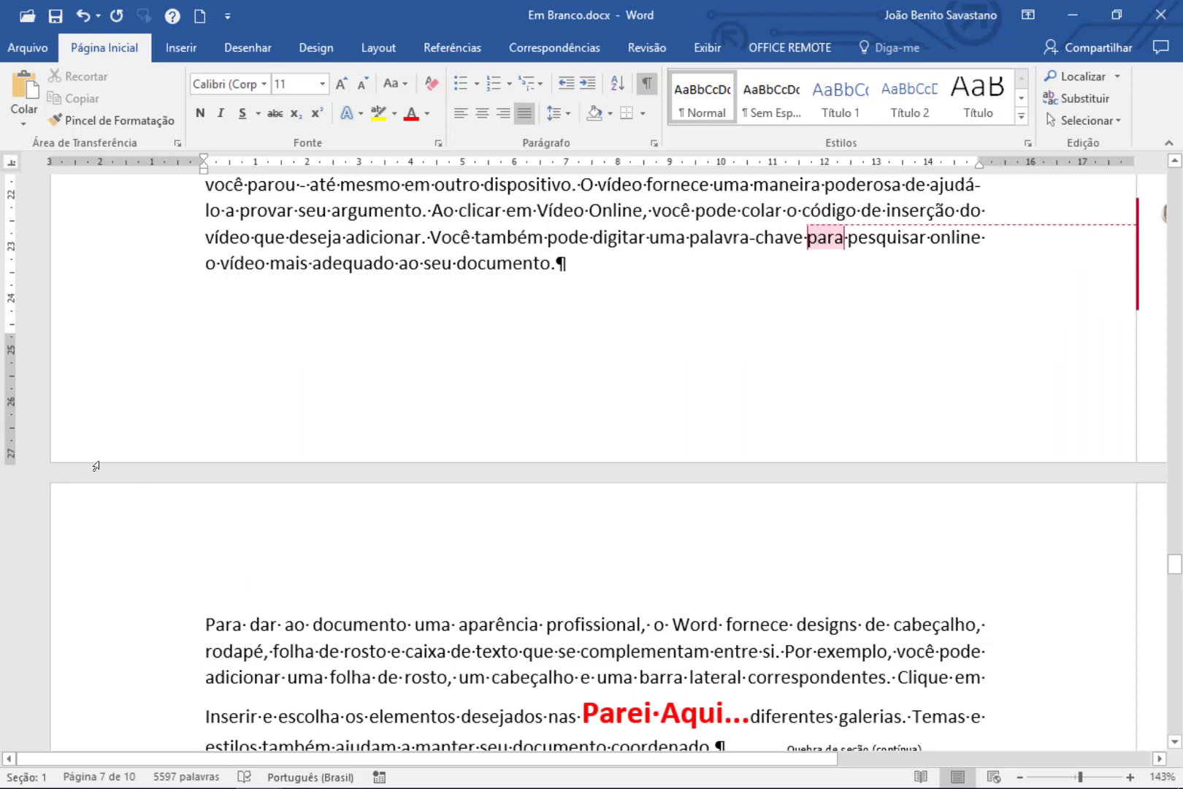
Step: Open OUltimoTeoremadeFermat.docx from the Office 2016 Word folder on drive D
click(22, 36)
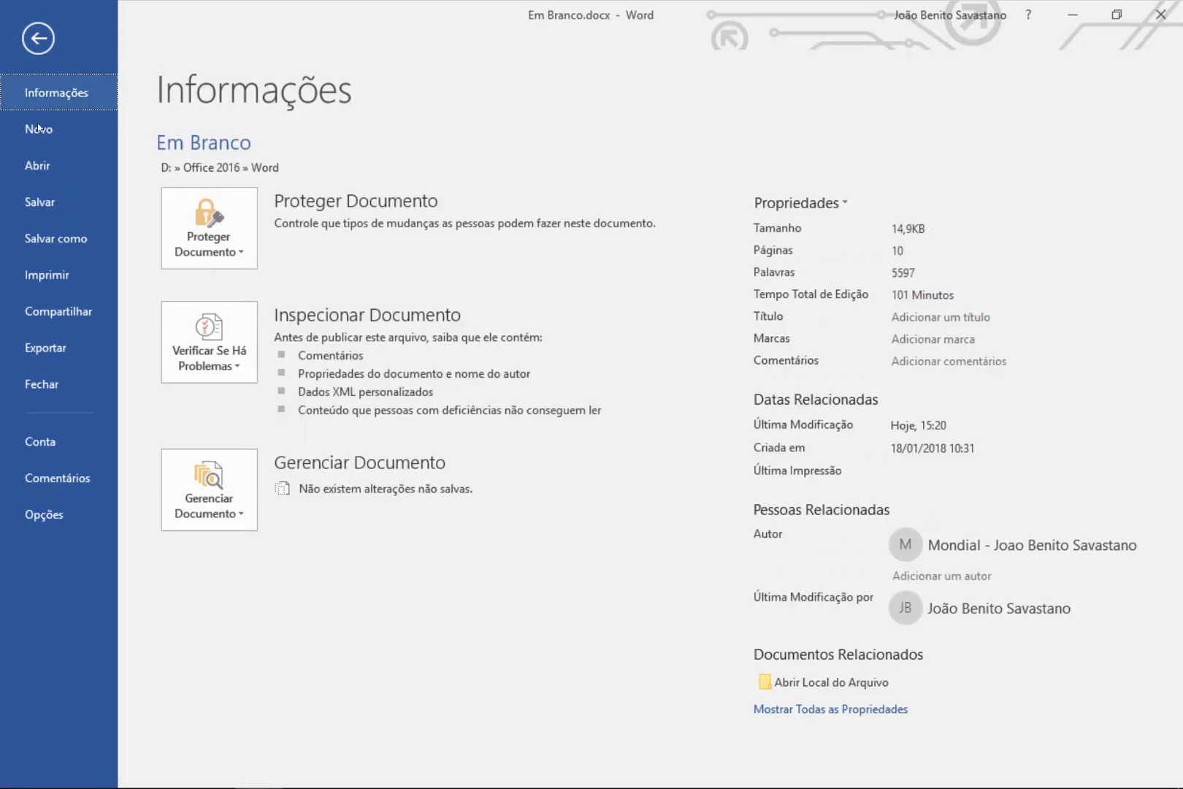
click(32, 167)
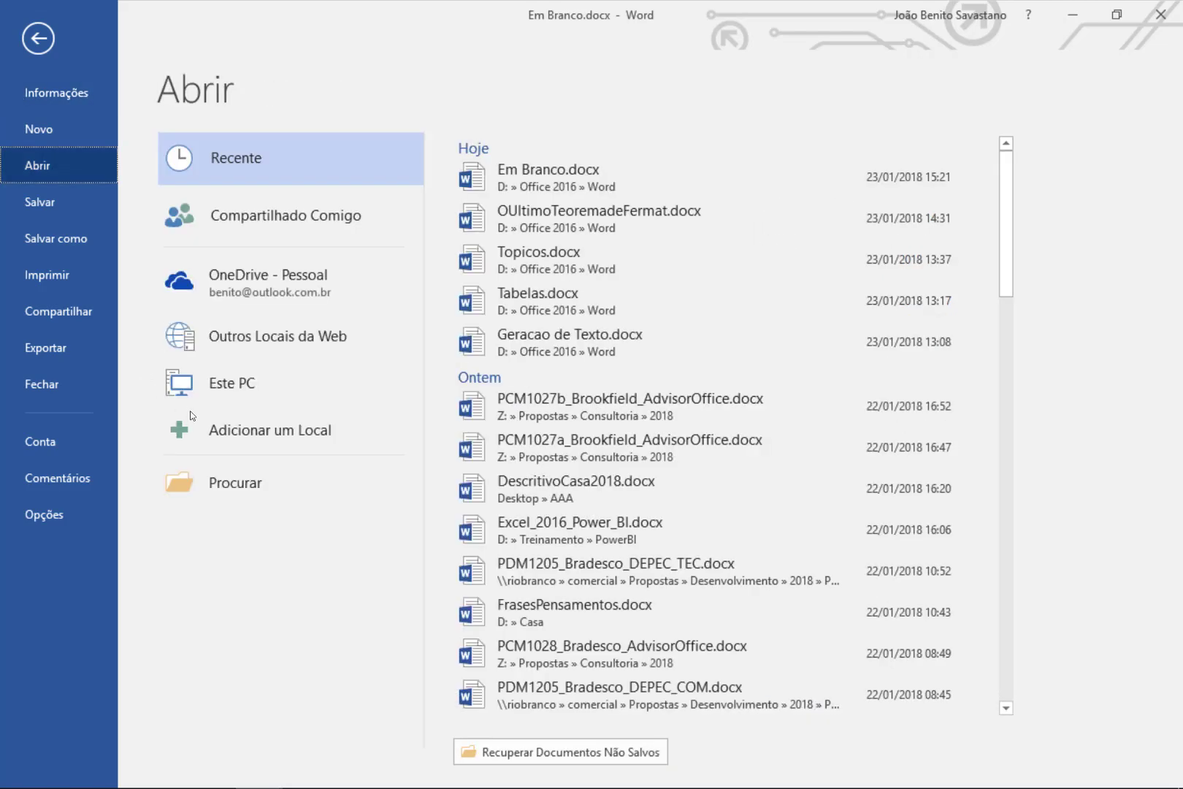
click(235, 484)
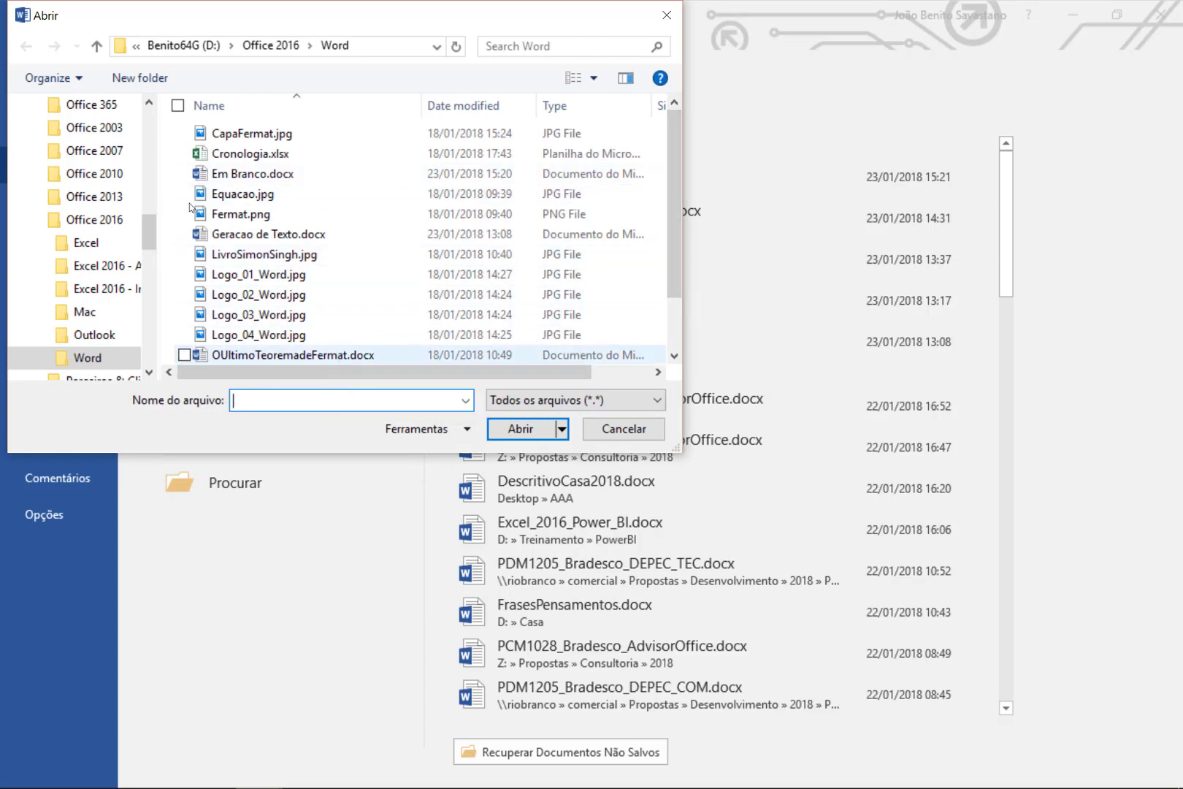
key(Escape)
key(Escape)
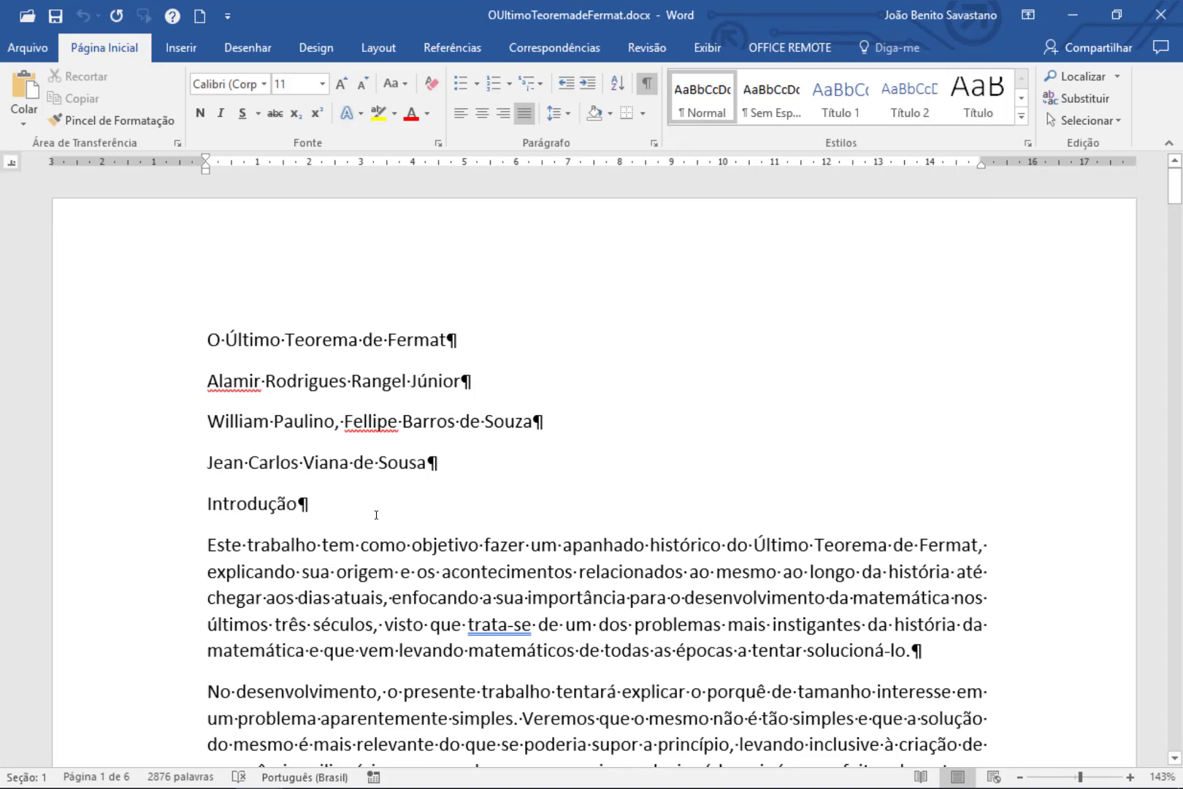
Step: Switch back to Em Branco.docx and close it without saving the changes
key(alt+Tab)
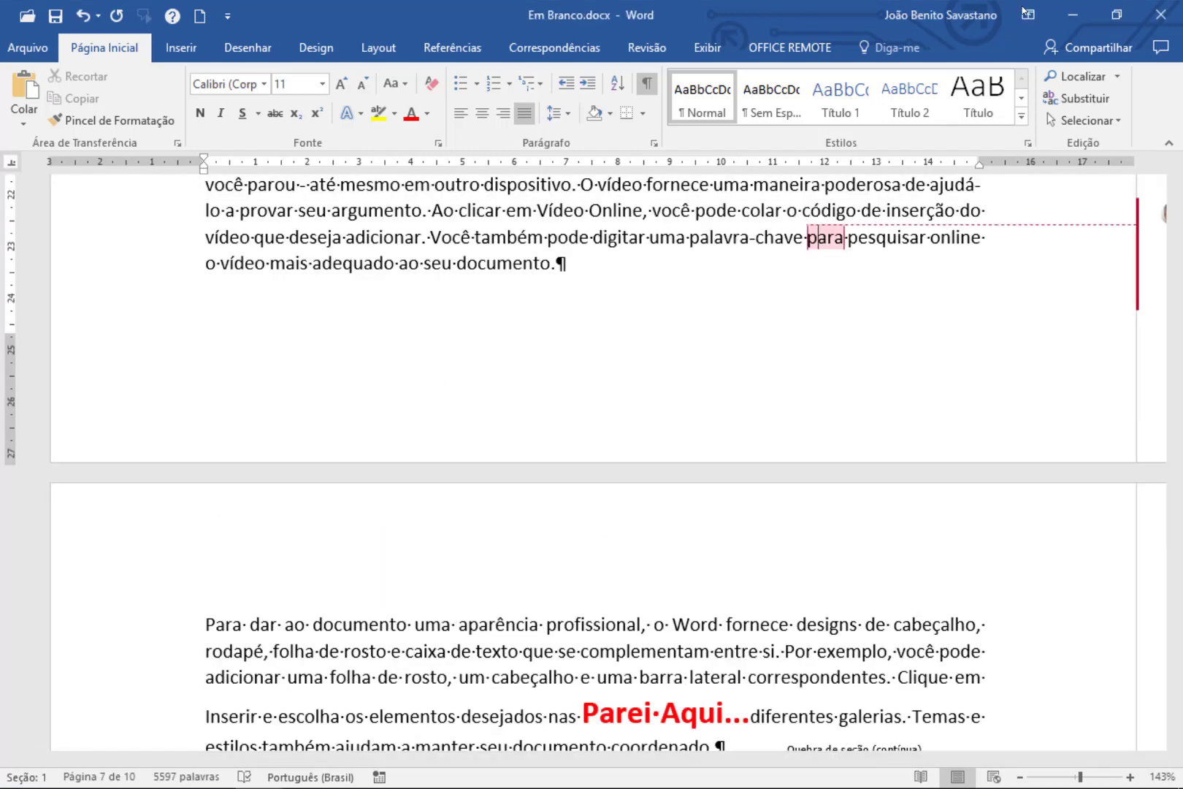
click(1161, 22)
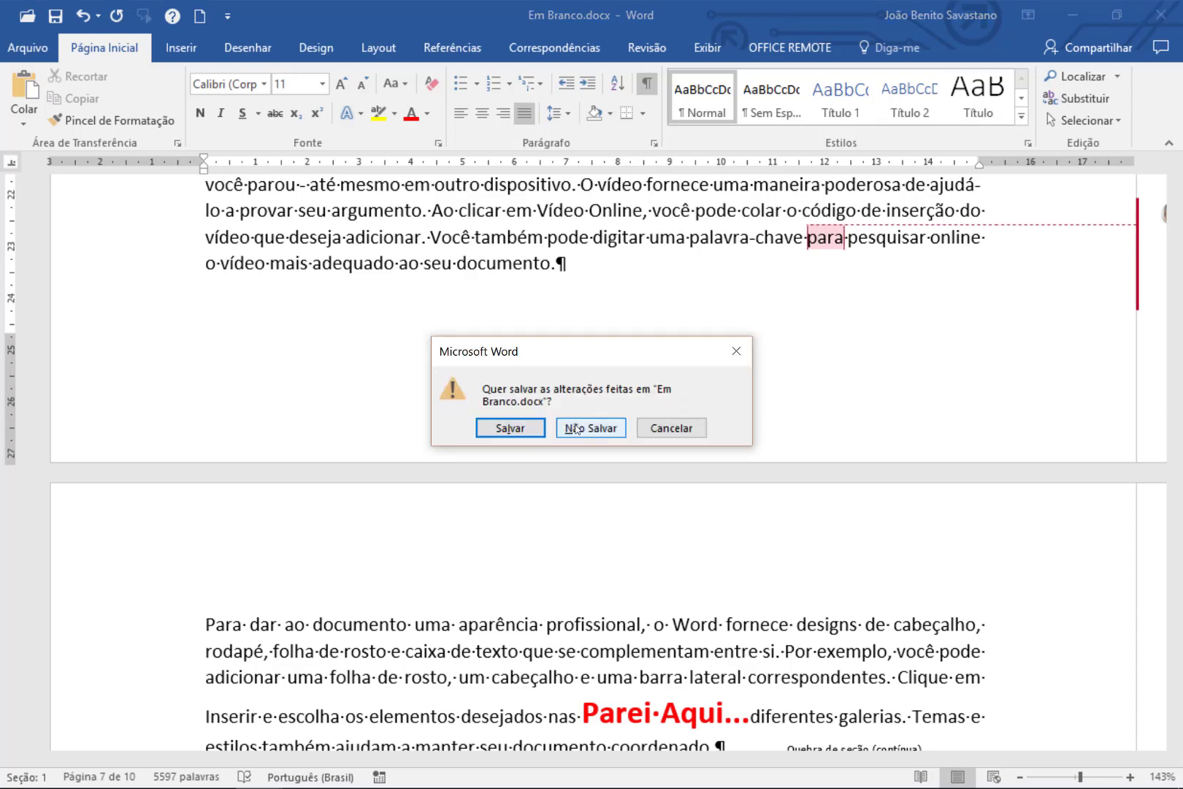
key(Escape)
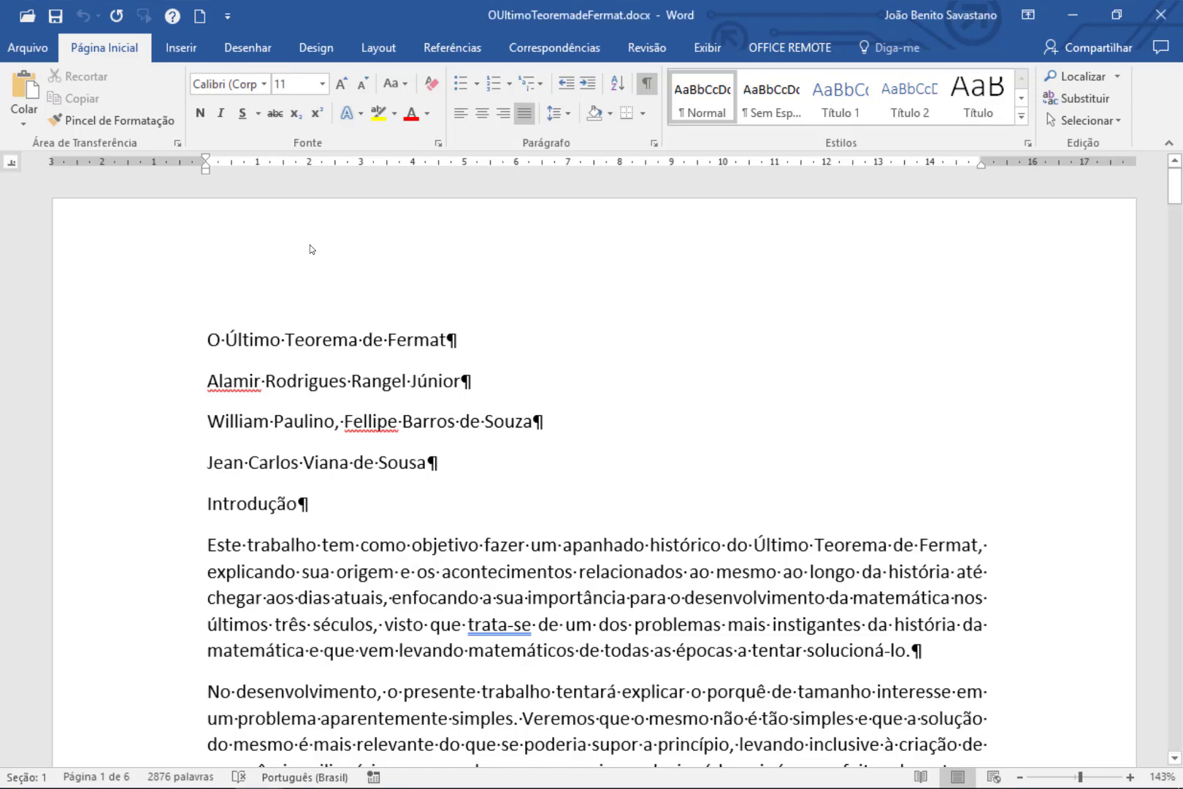
Step: Skim through the Fermat document to its film and literature lists and back to page 3, checking the text and its proofing marks
scroll(310, 245, down, 8)
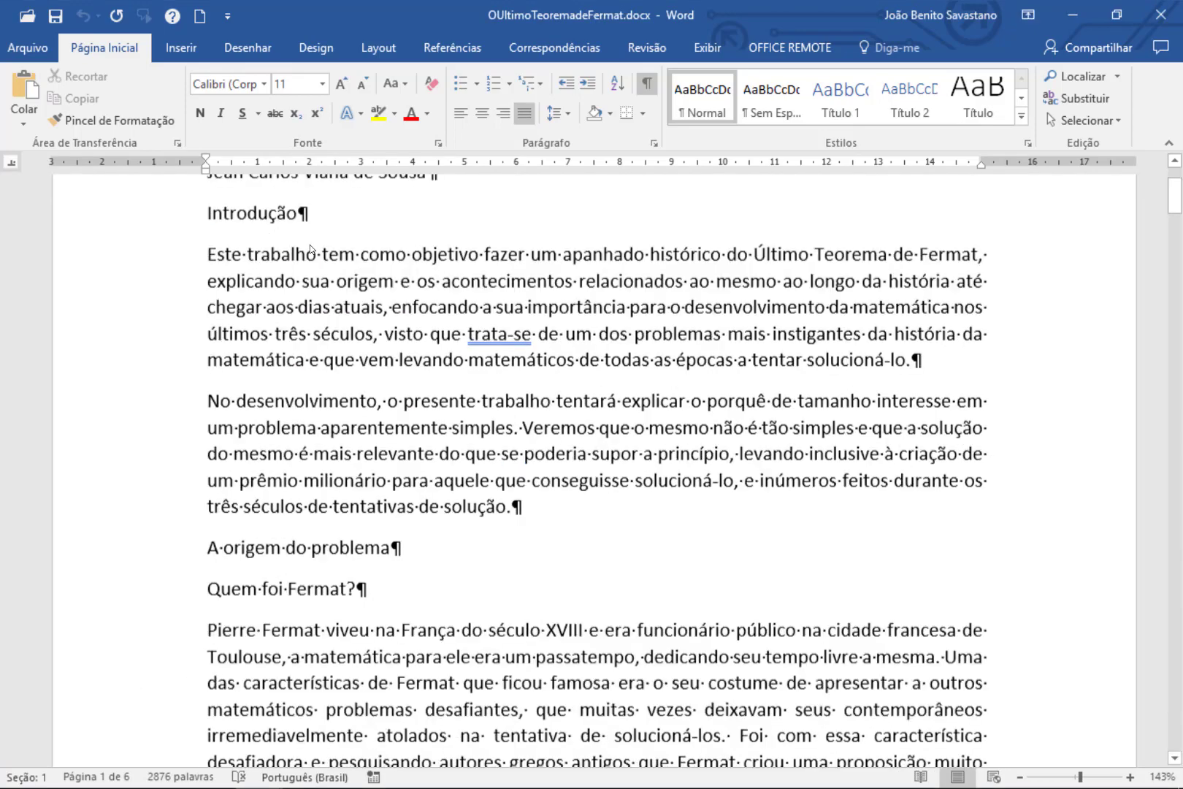
scroll(310, 244, down, 15)
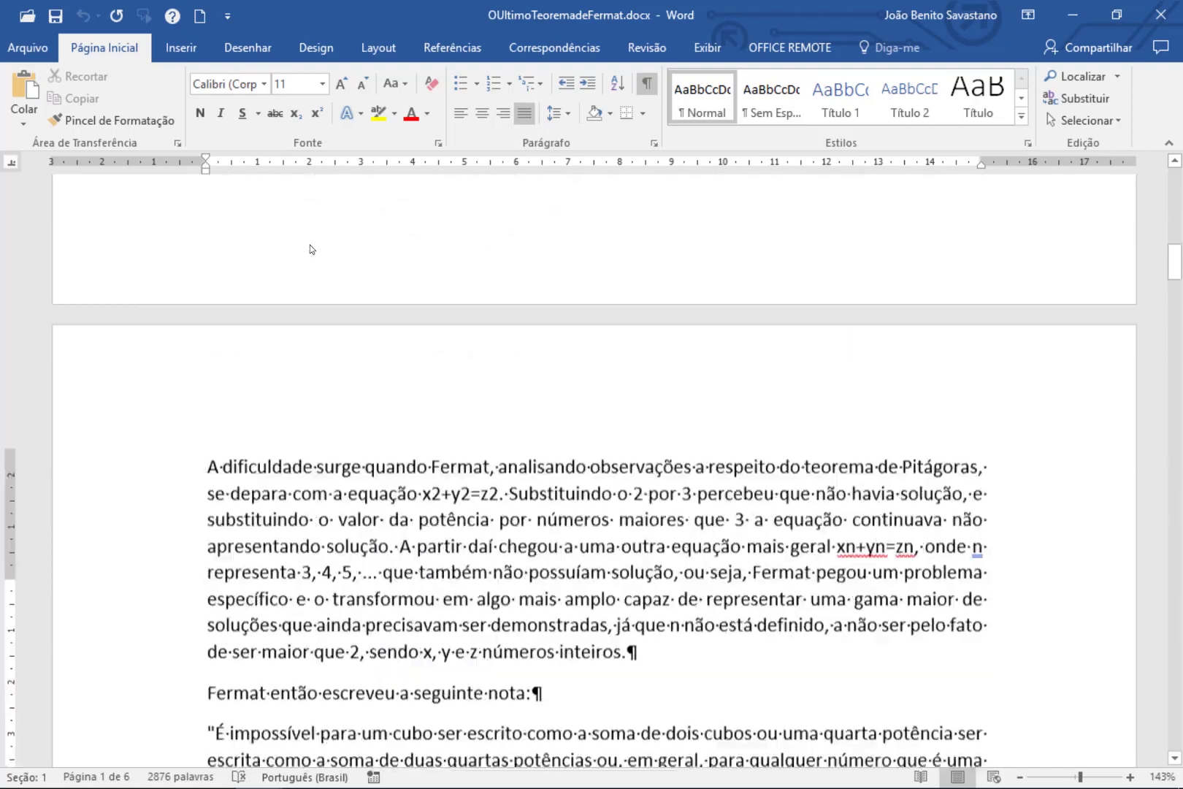
scroll(309, 245, down, 15)
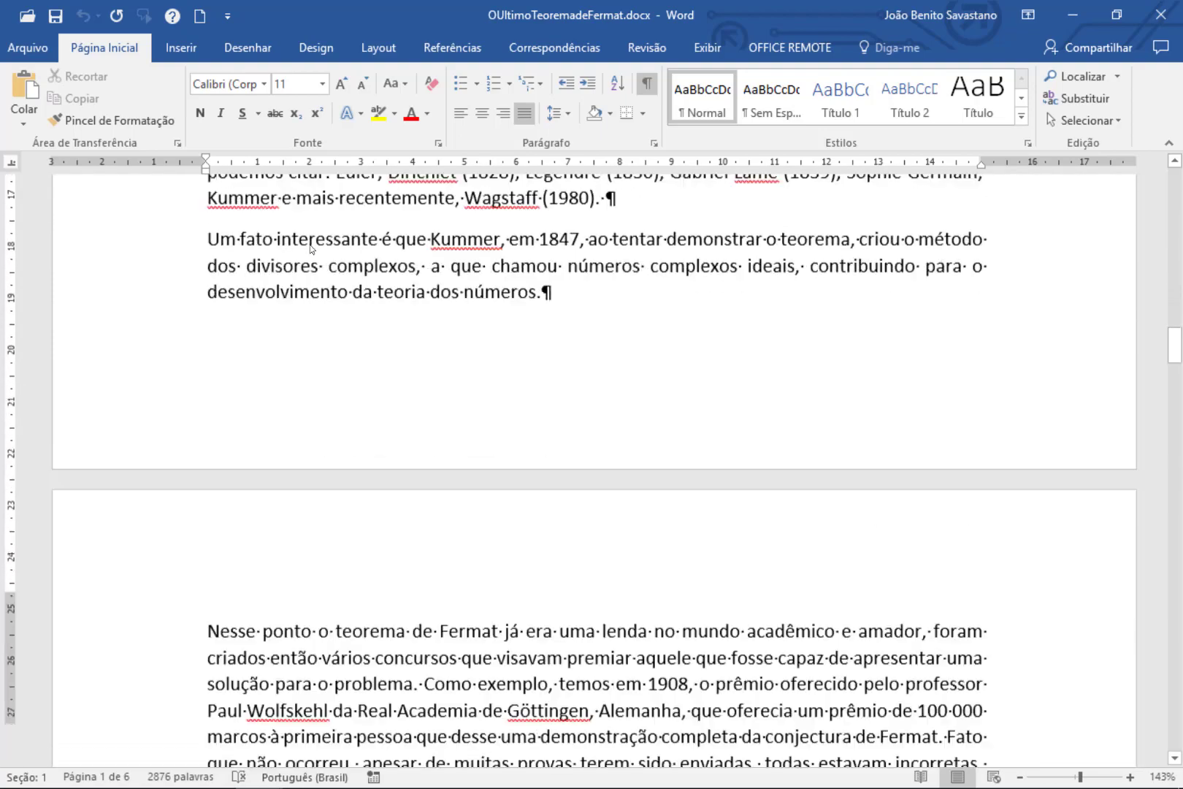
scroll(310, 244, down, 15)
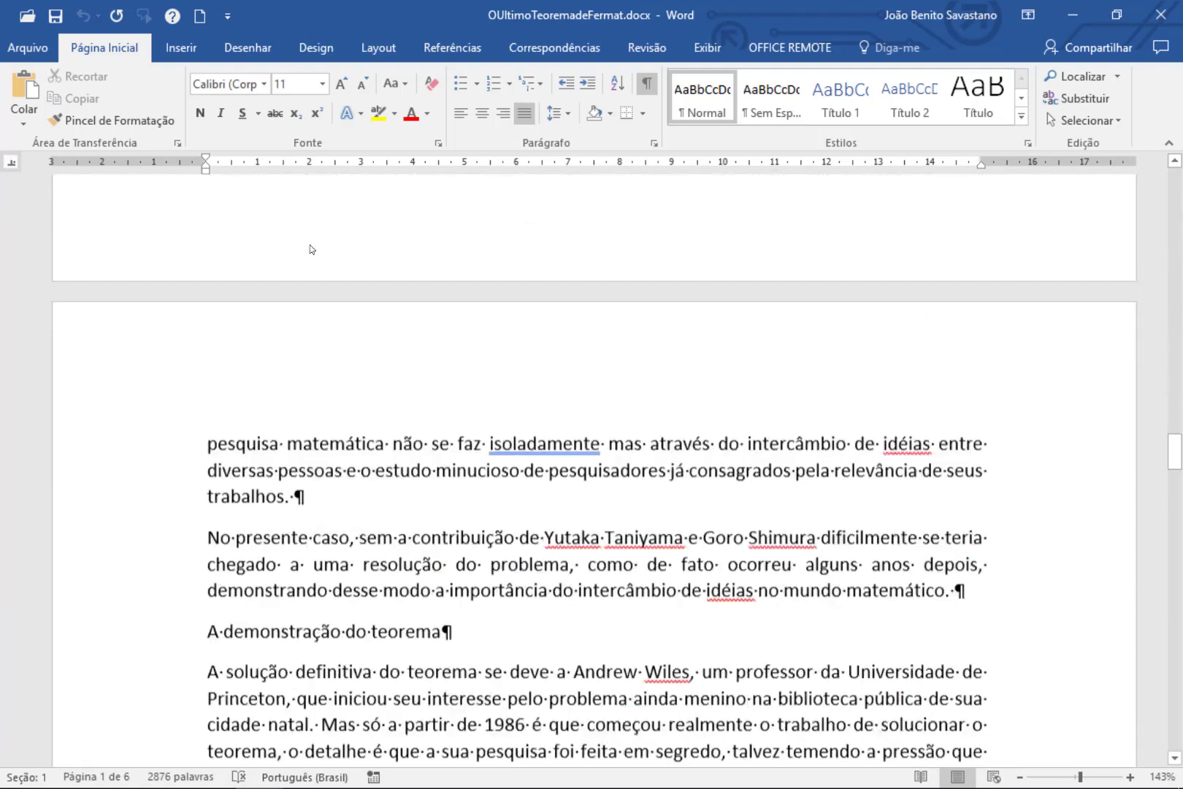
scroll(310, 245, down, 15)
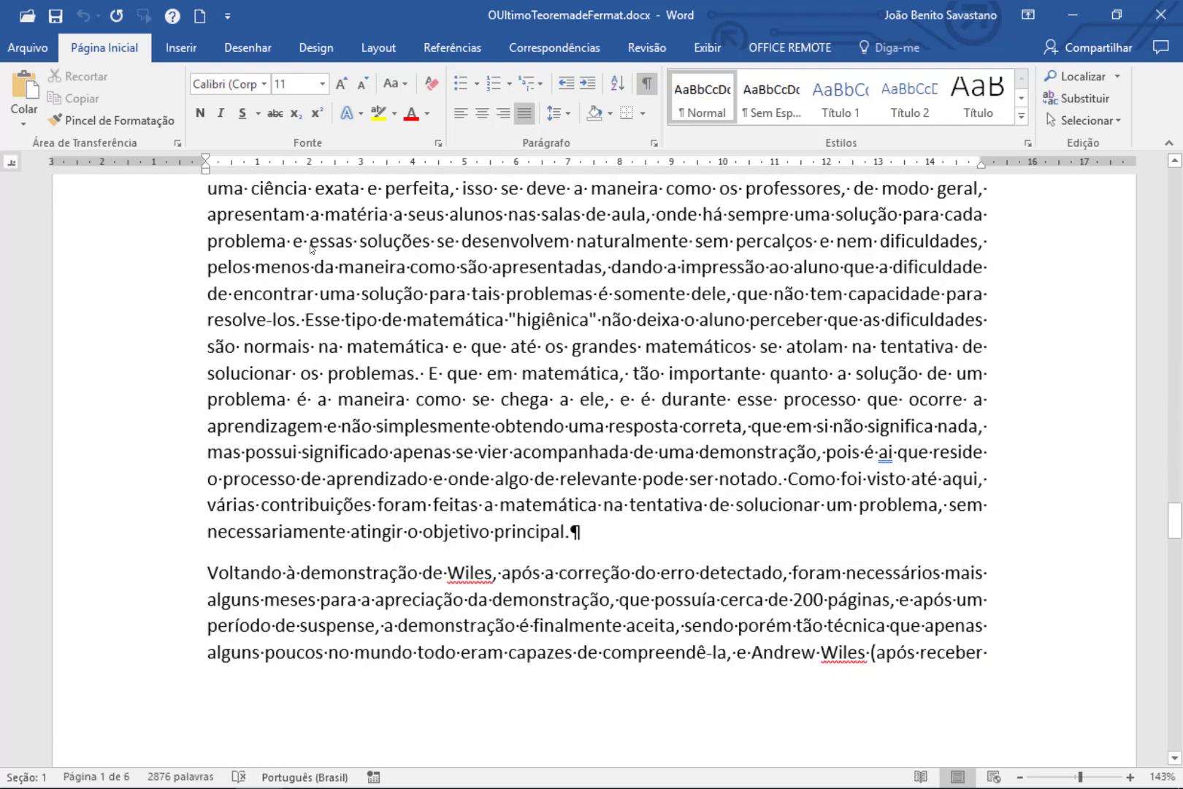
scroll(310, 245, down, 3)
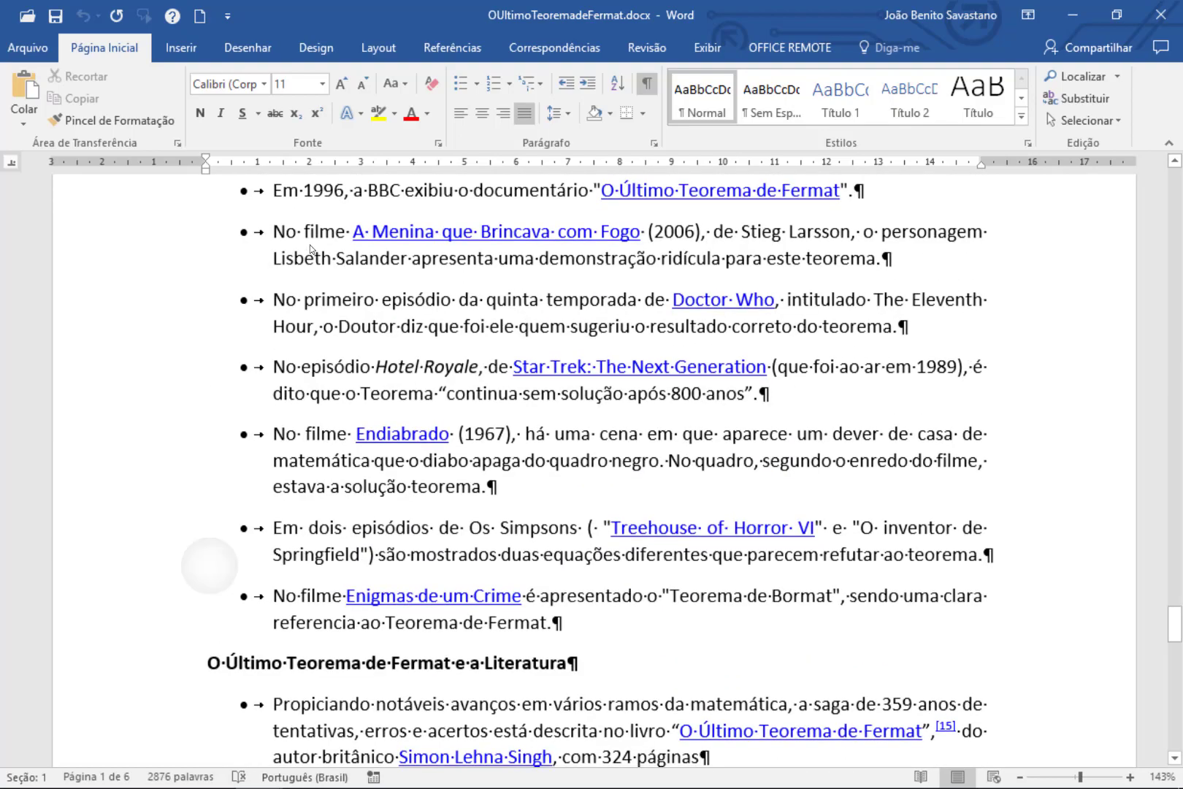
scroll(310, 244, up, 10)
scroll(310, 244, up, 12)
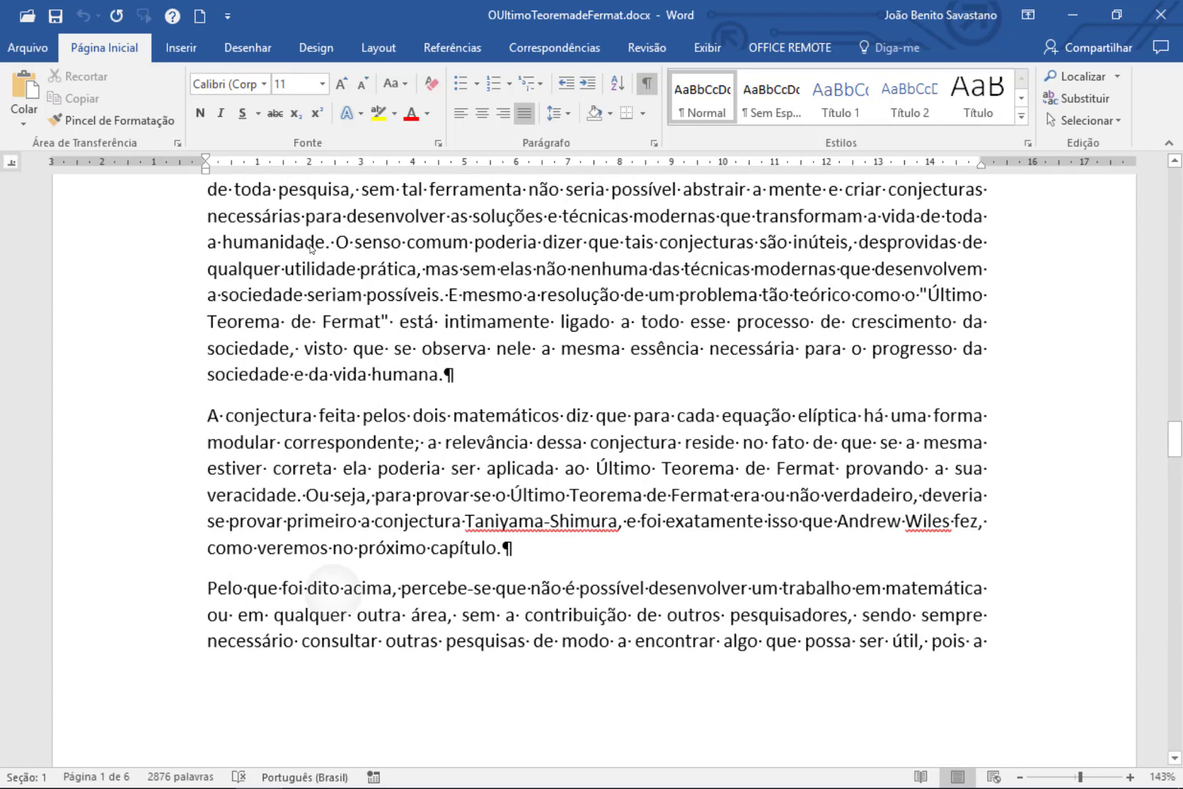
Step: Add the flagged word "Taniyama-Shimura" in the paragraph starting "A conjectura feita pelos dois matemáticos" to the dictionary
scroll(310, 246, up, 1)
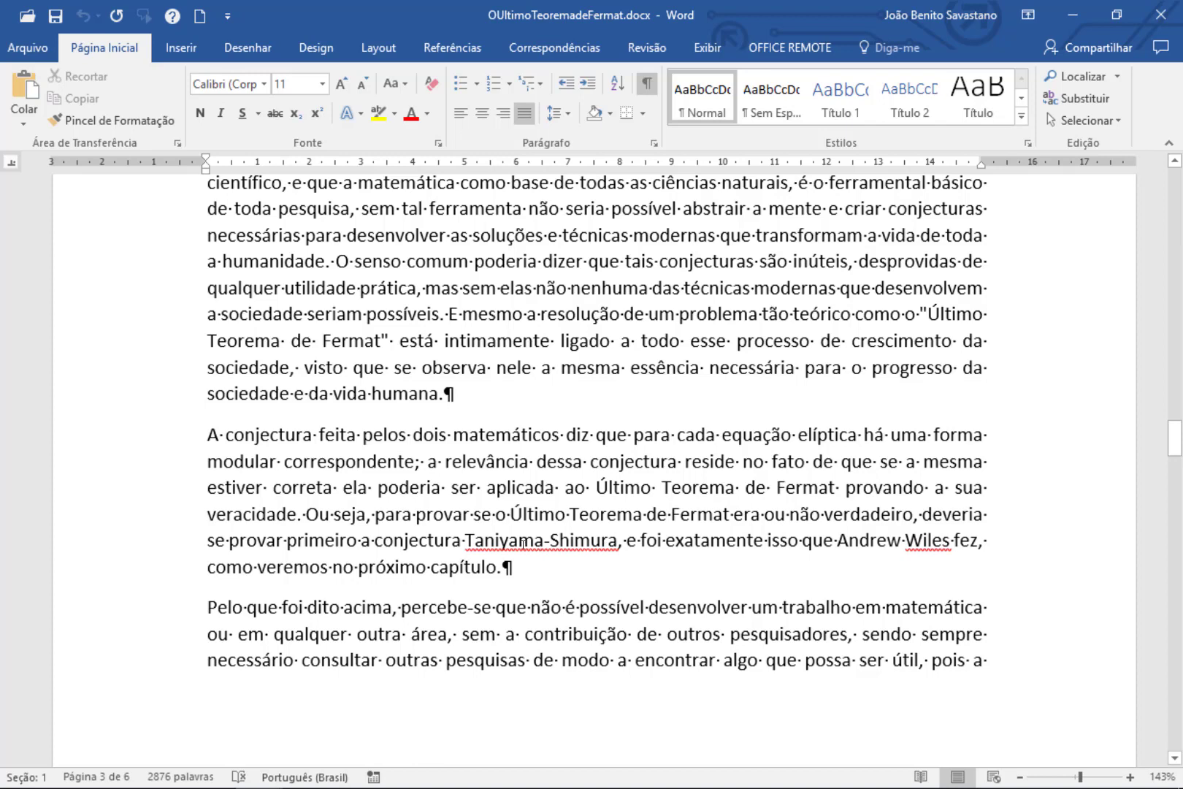
click(523, 544)
key(alt+F7)
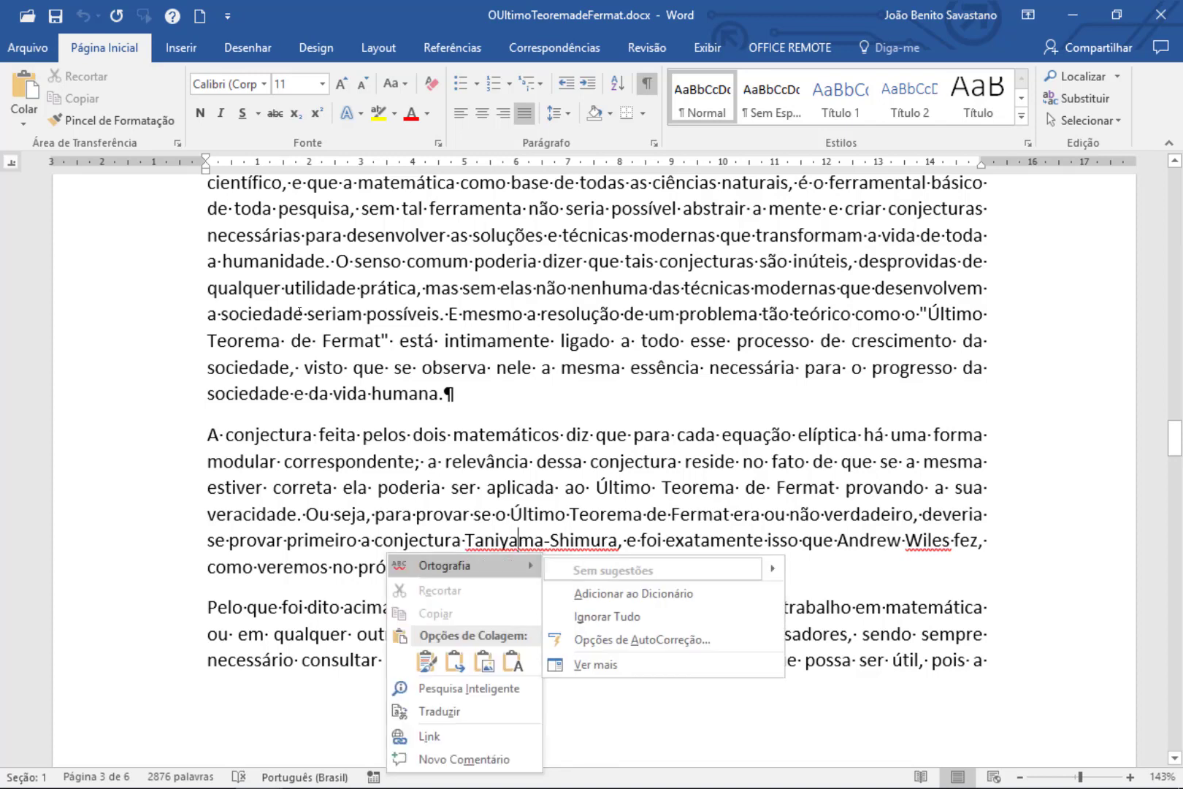
click(608, 592)
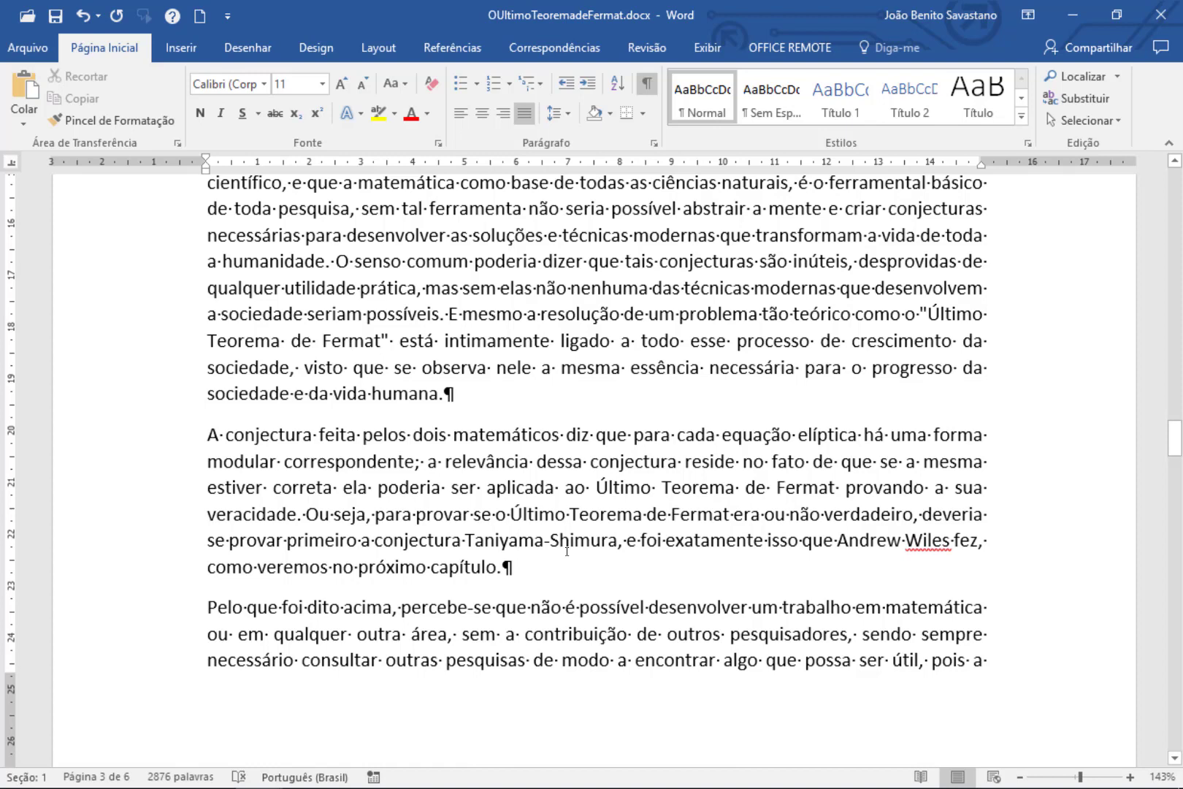
Step: Accept the grammar suggestion "portanto," for the flagged "portanto" in the page 2 paragraph starting "O problema é que"
scroll(567, 551, up, 4)
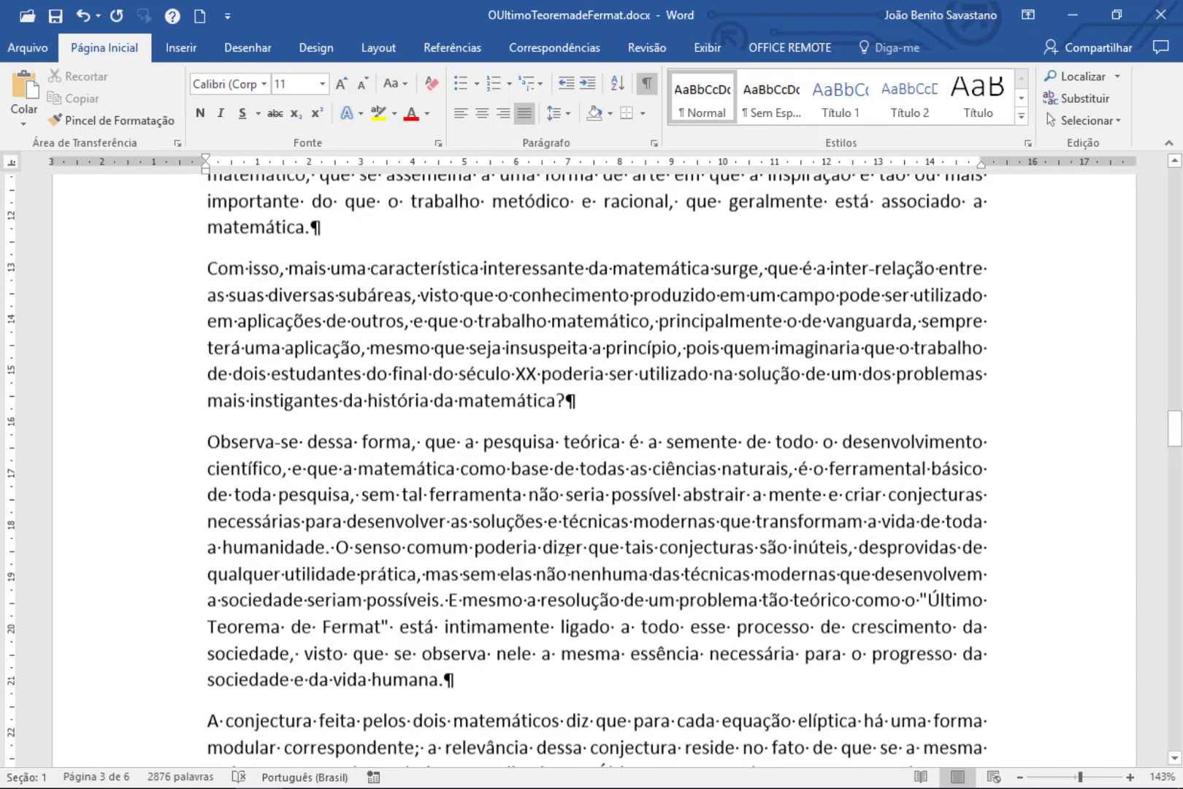
scroll(567, 551, up, 5)
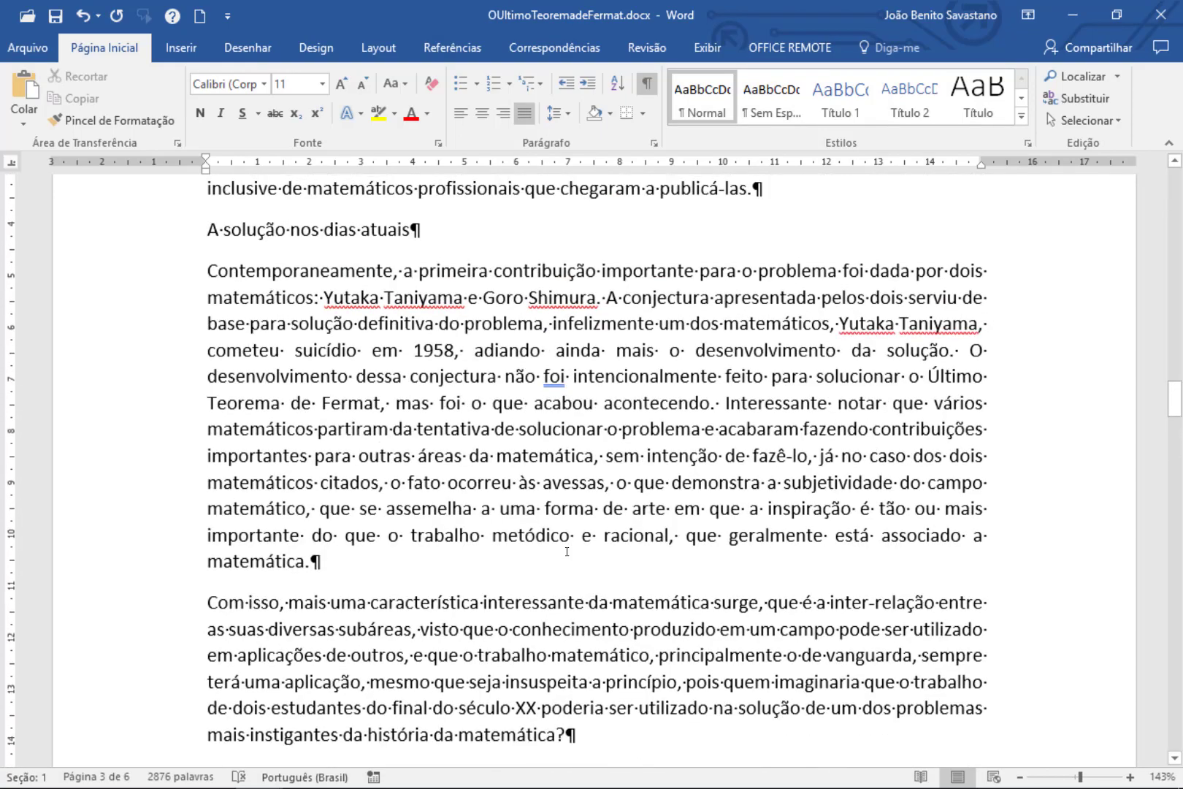
scroll(567, 550, up, 3)
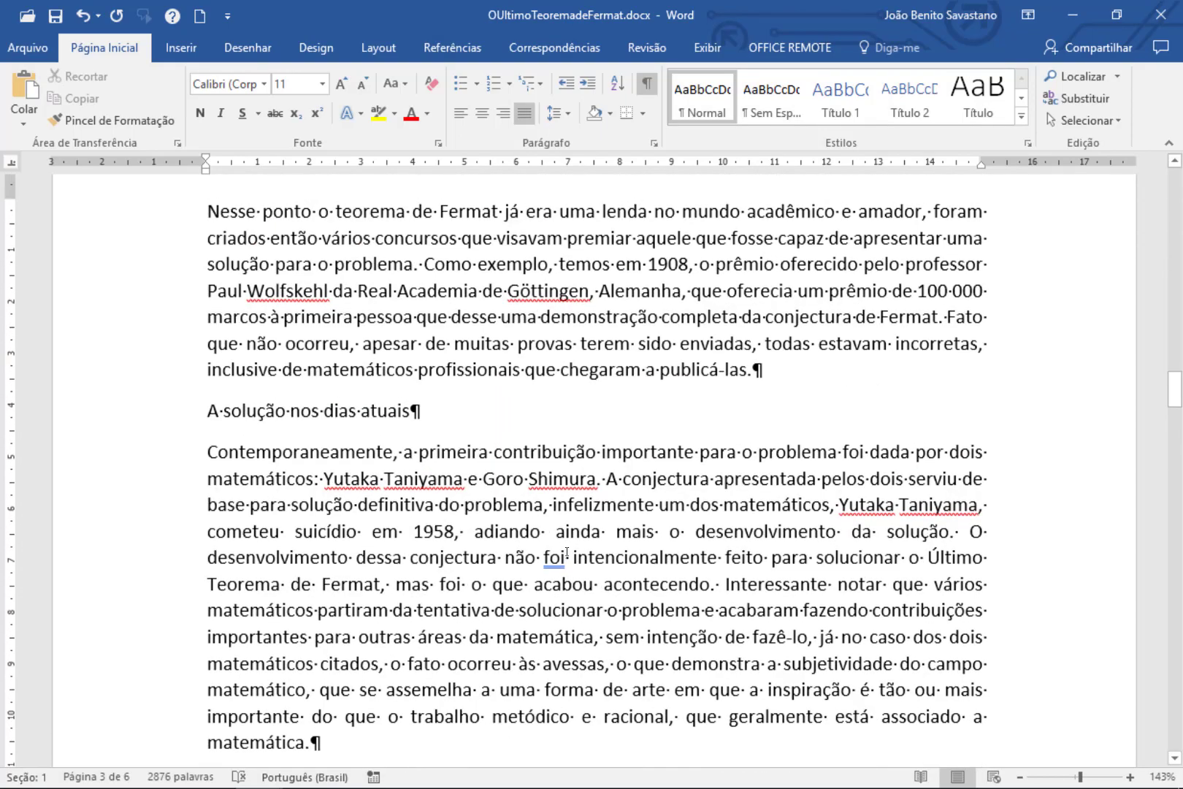
scroll(567, 553, up, 3)
scroll(567, 553, down, 6)
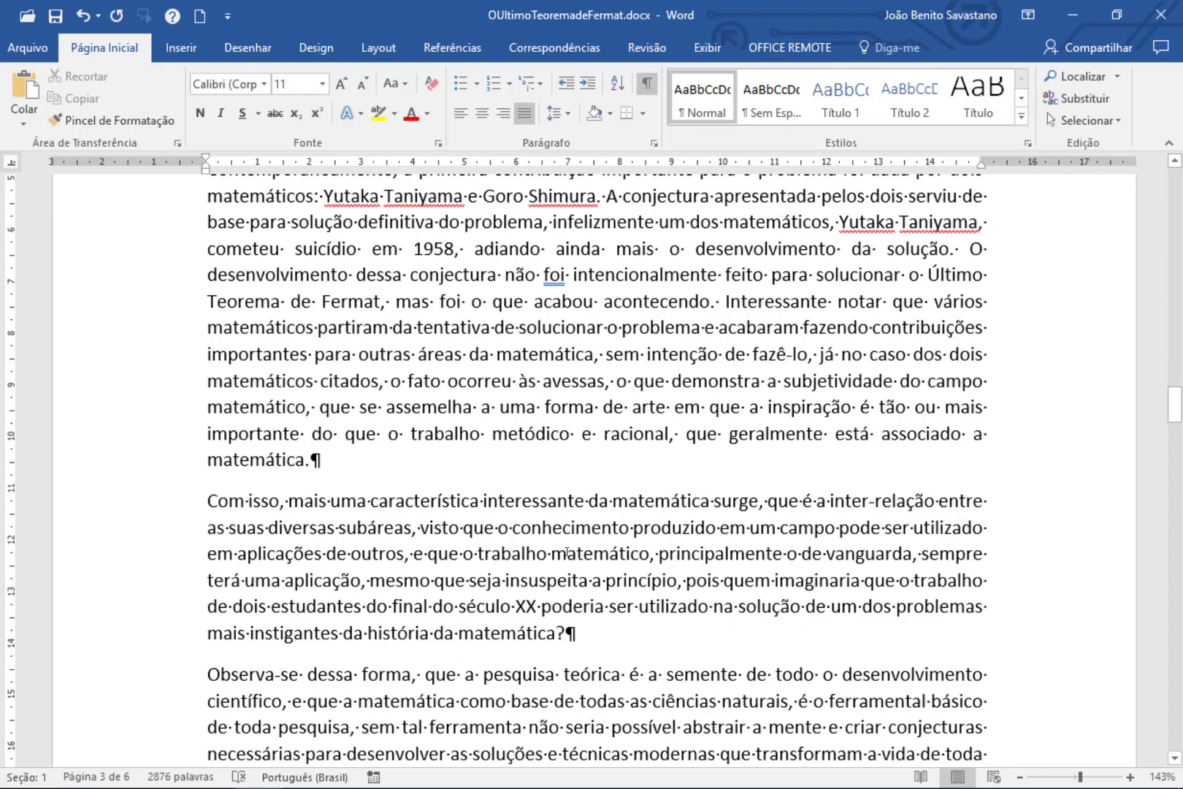
scroll(567, 553, up, 2)
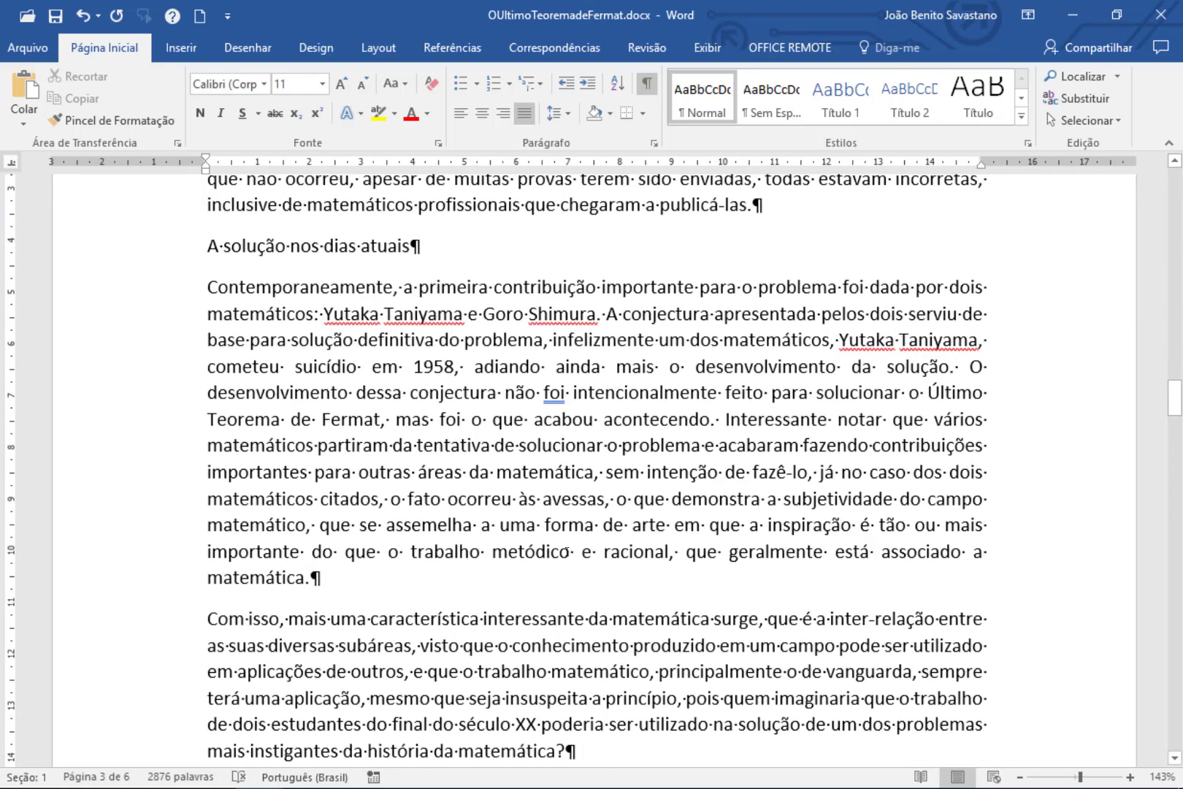
scroll(567, 551, up, 10)
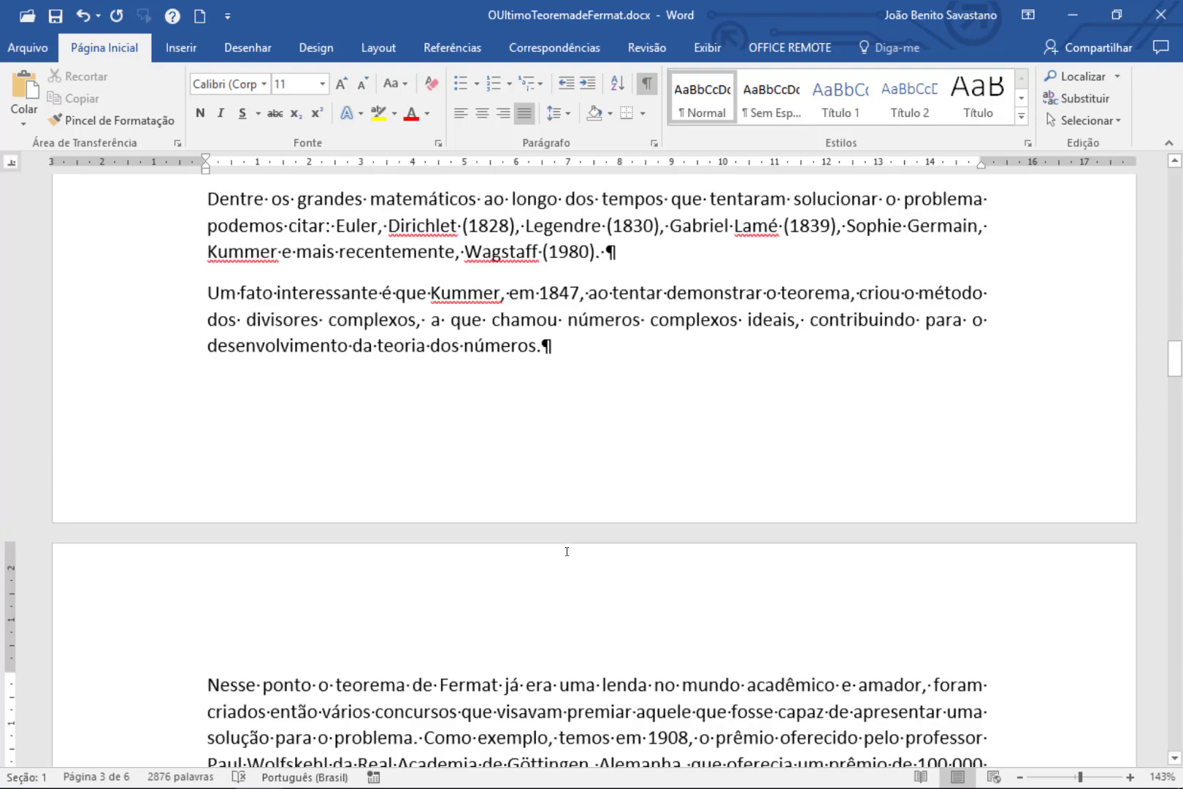
scroll(567, 551, up, 8)
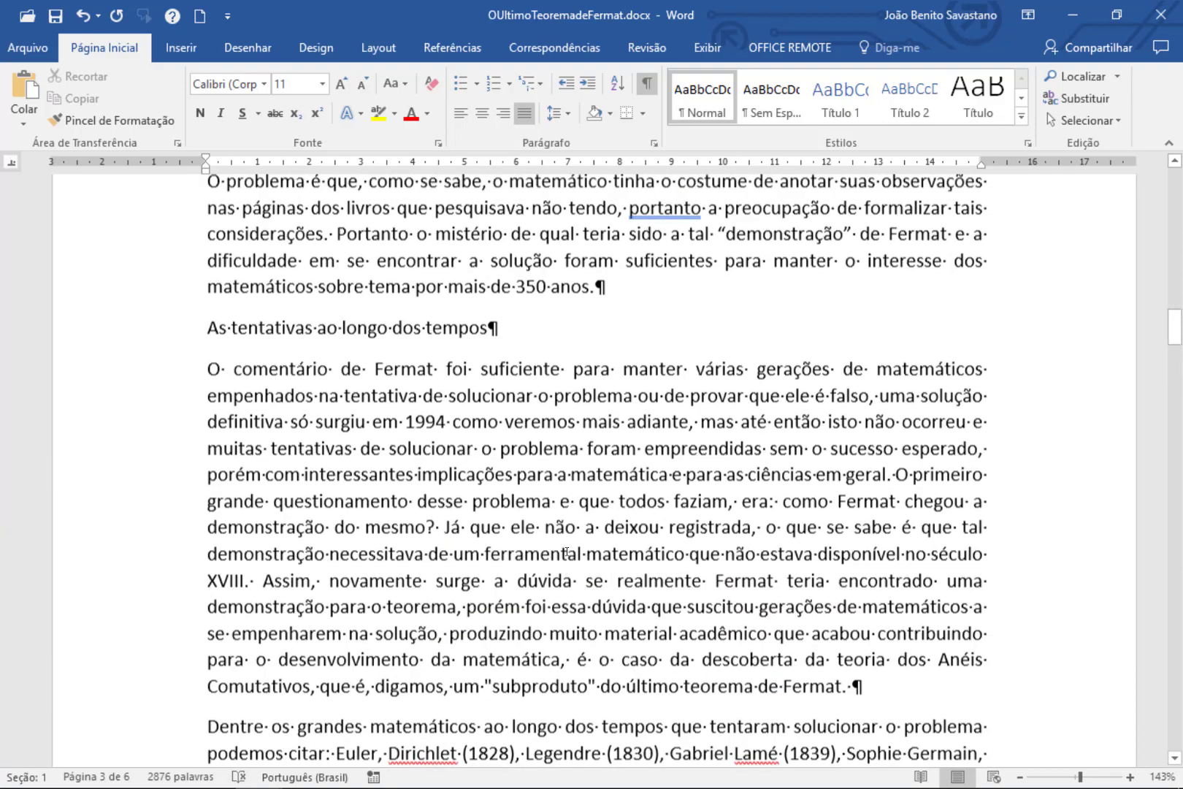
scroll(567, 553, up, 3)
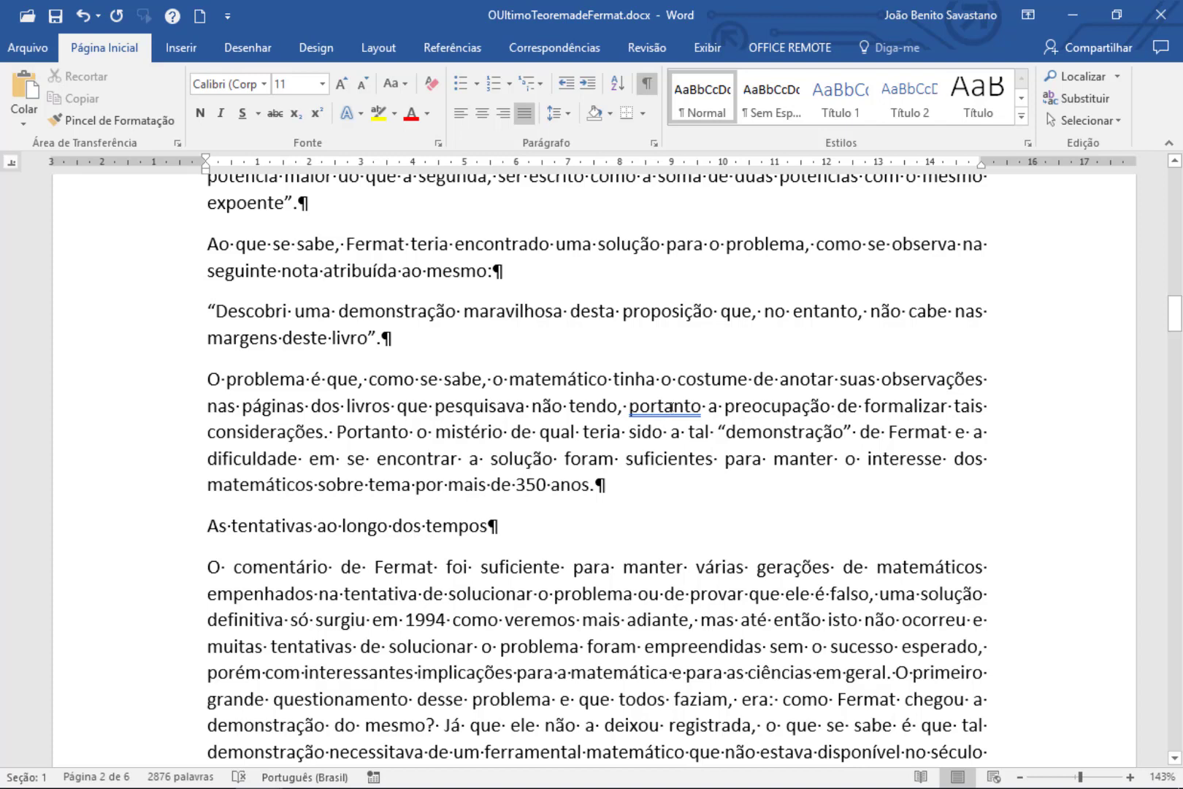
click(671, 407)
key(shift+F10)
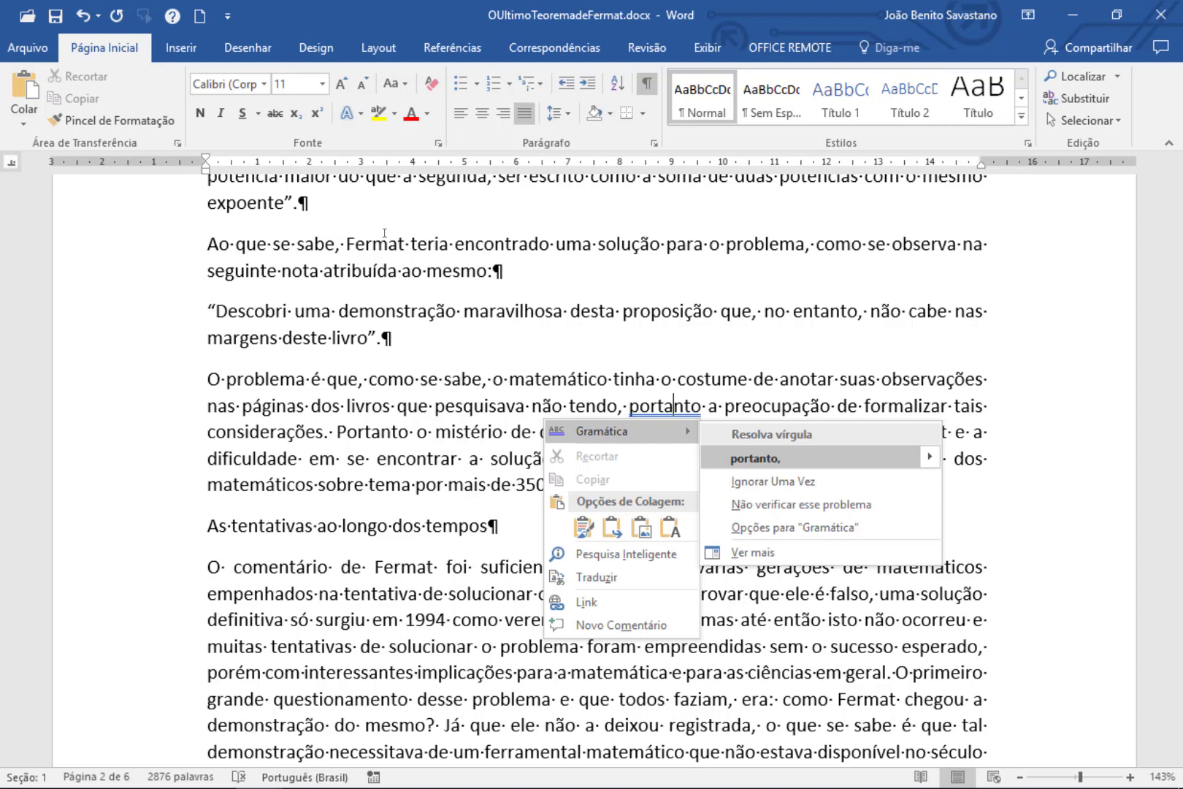
click(757, 459)
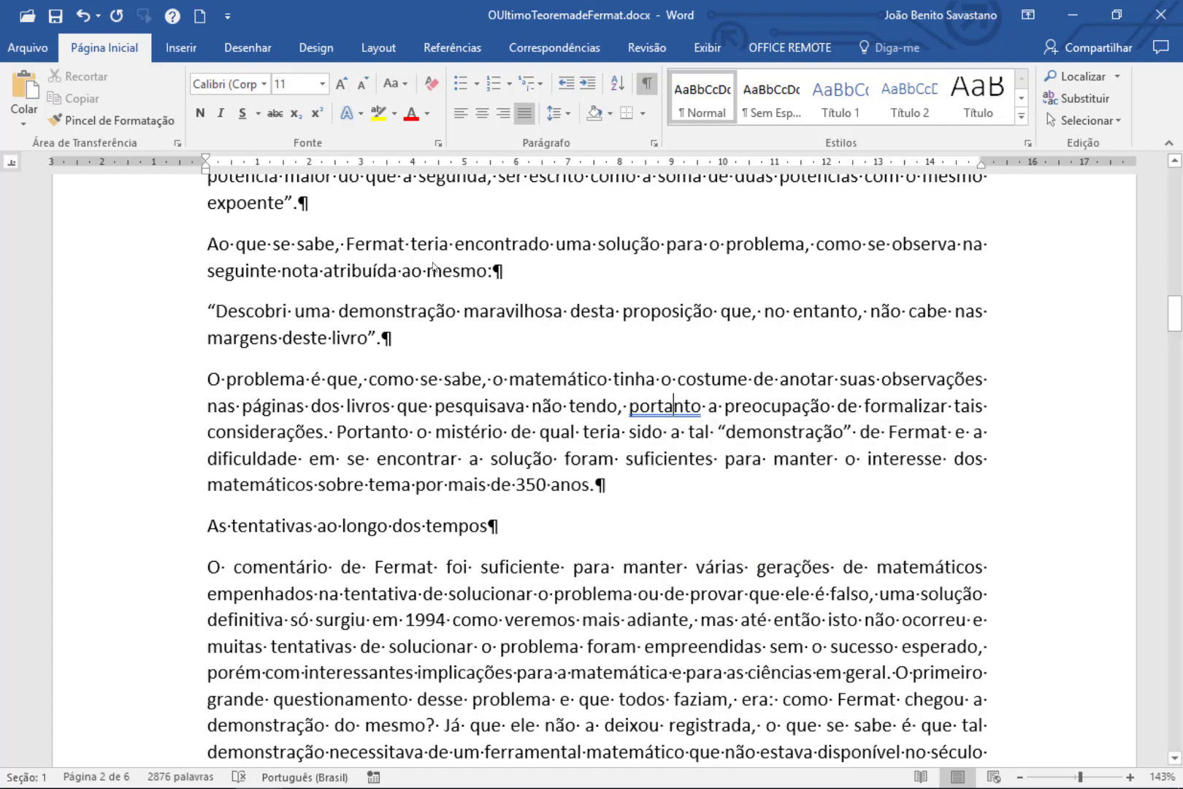
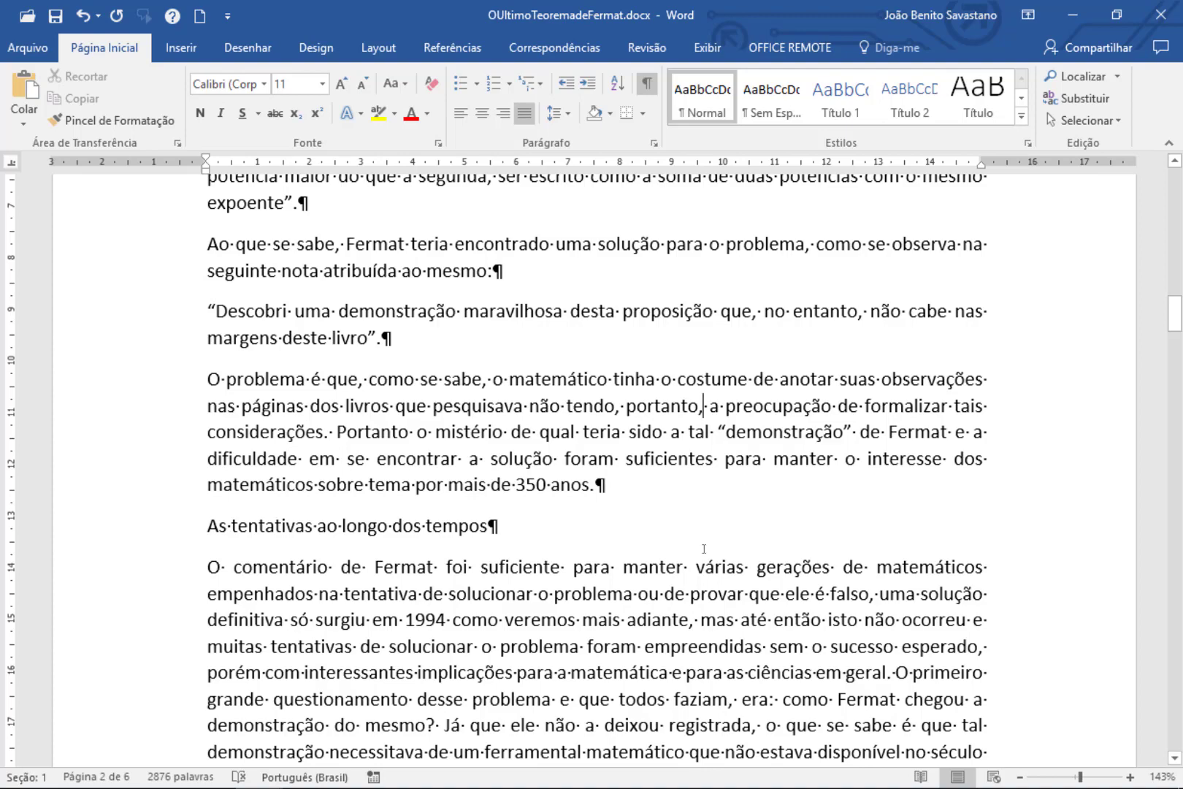
Step: Lay out the two paragraphs under "Quem foi Fermat?" on page 1 in two columns
scroll(703, 550, down, 3)
scroll(703, 550, down, 1)
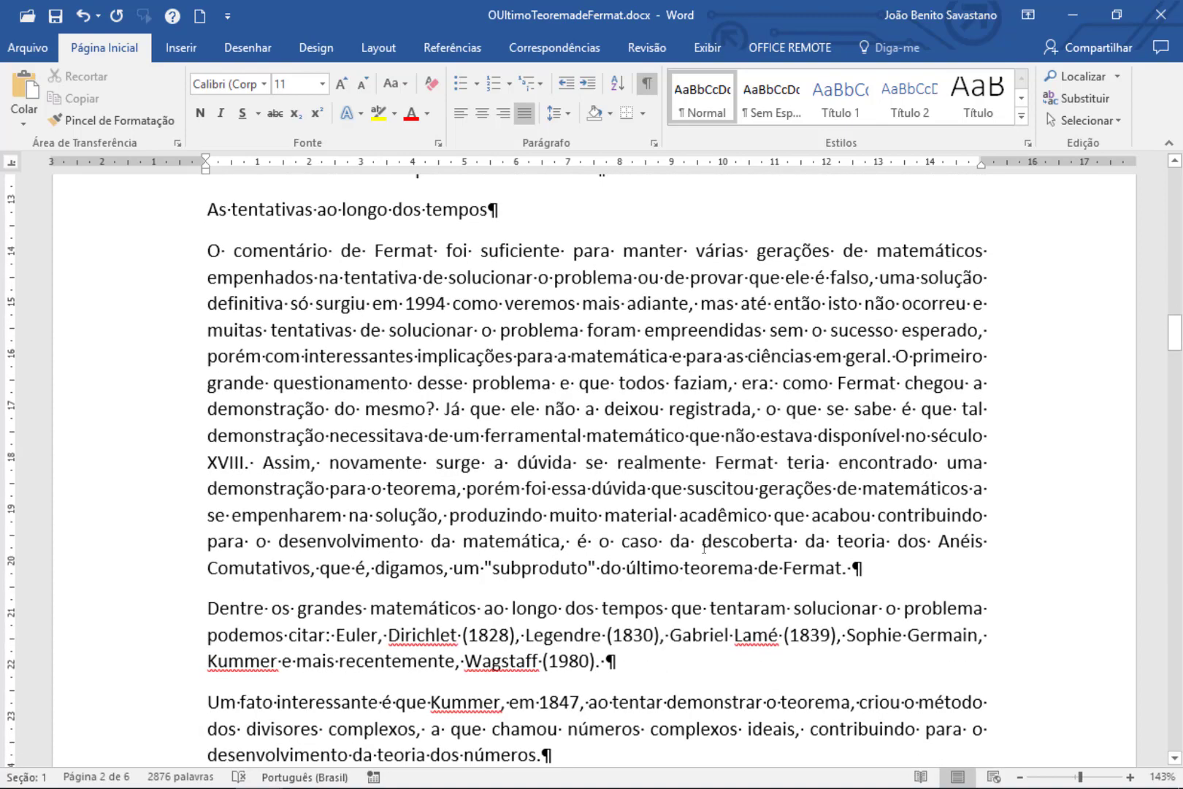
scroll(703, 550, down, 1)
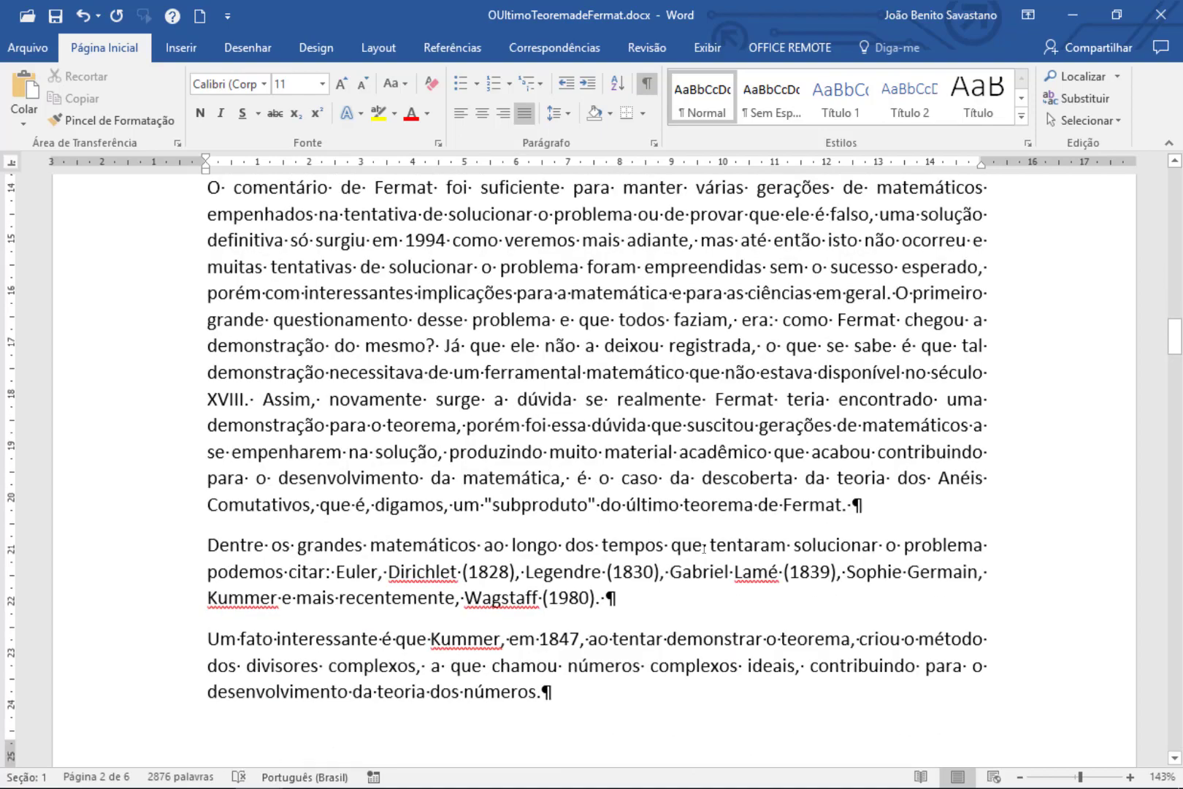
scroll(704, 550, up, 12)
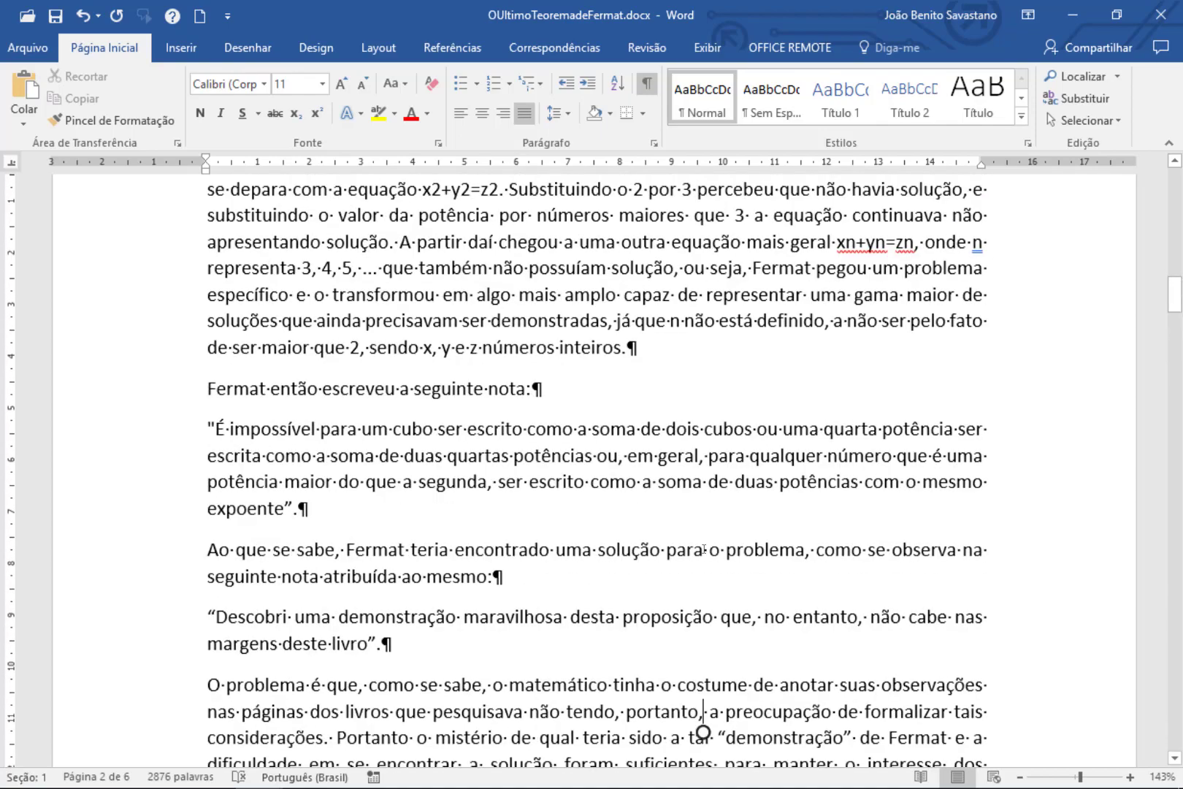
scroll(704, 549, up, 10)
scroll(703, 549, up, 7)
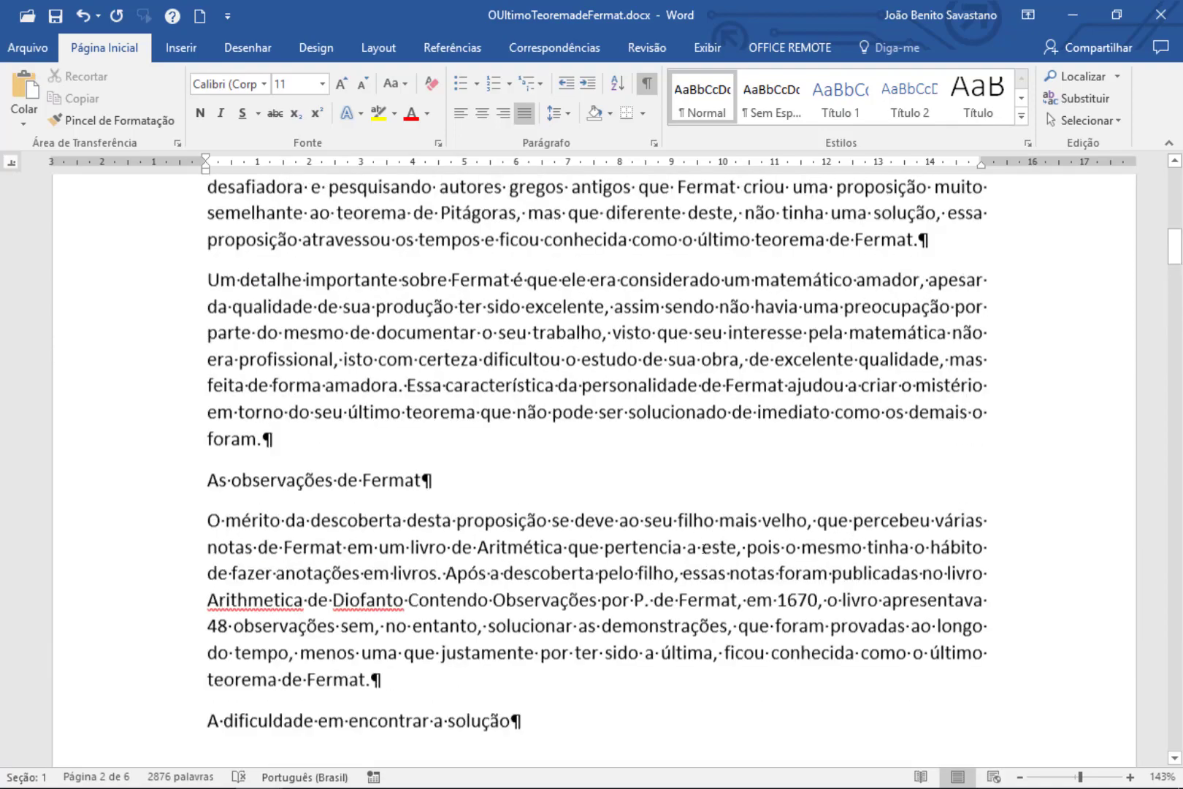
scroll(703, 550, up, 1)
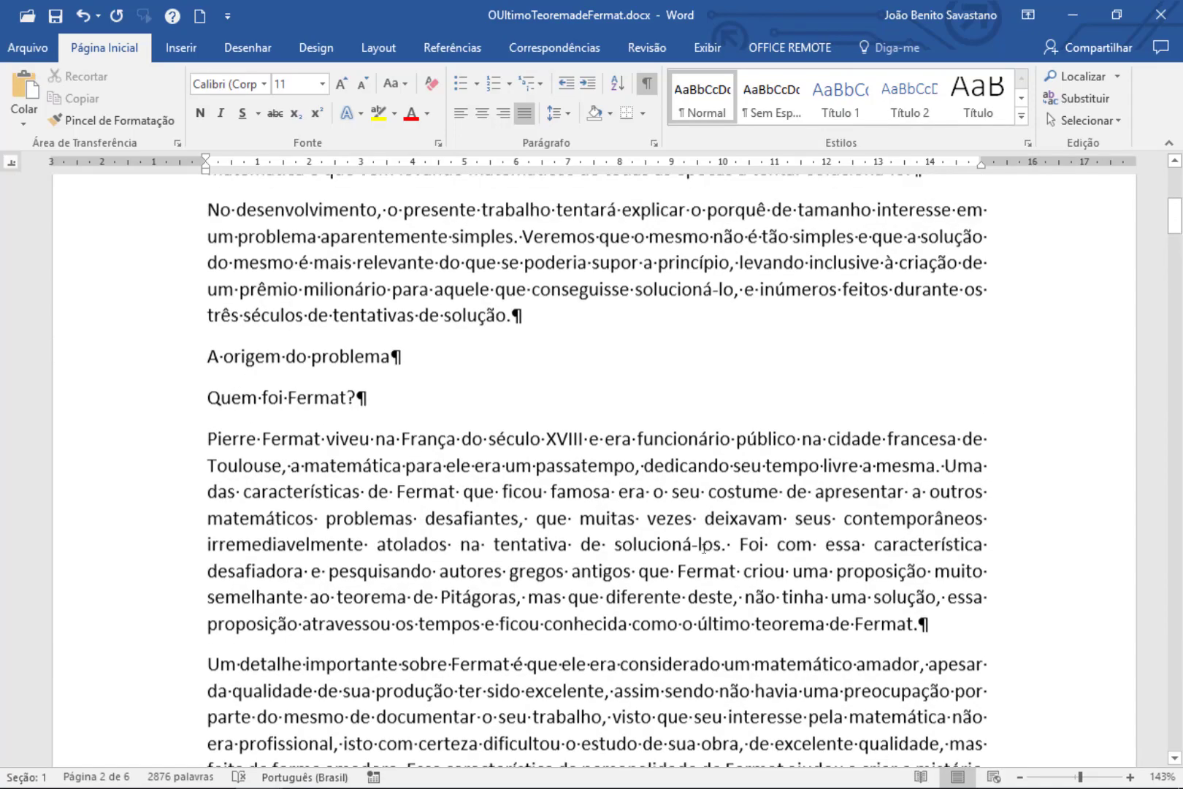
scroll(703, 550, down, 3)
scroll(703, 549, up, 1)
scroll(703, 550, down, 1)
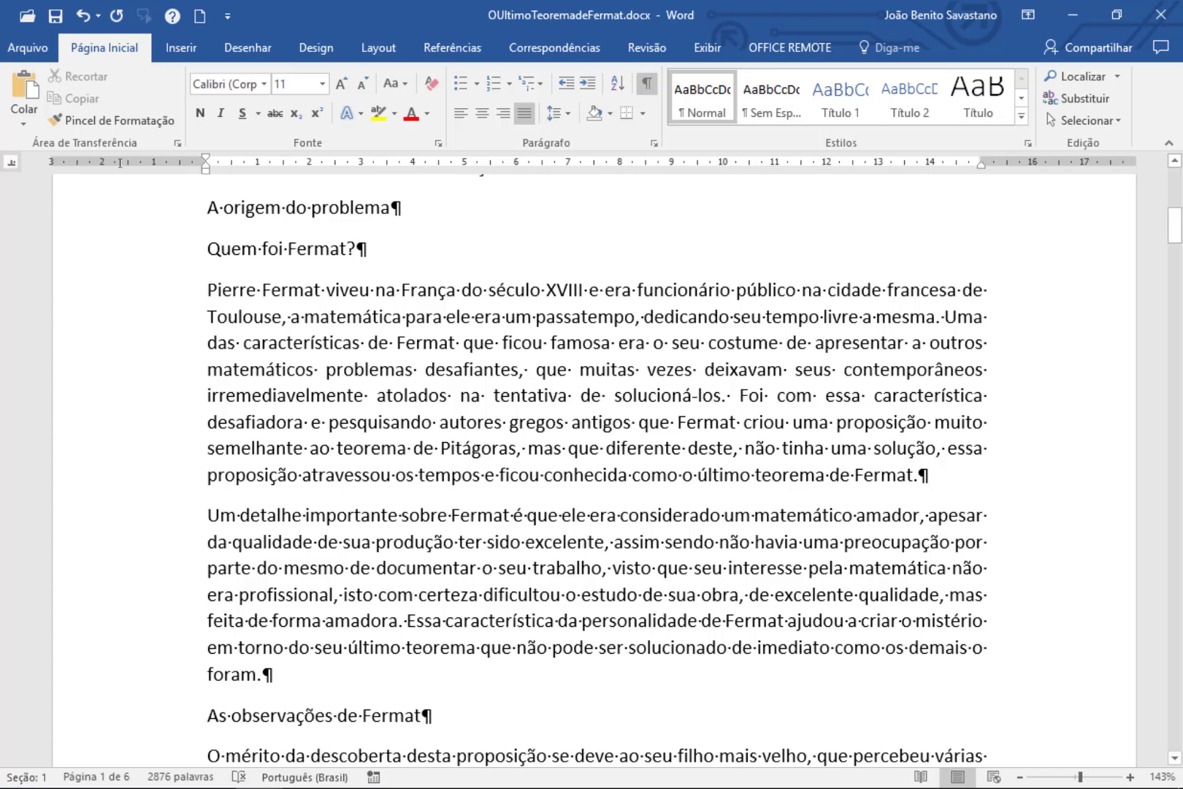
drag(208, 290, 380, 664)
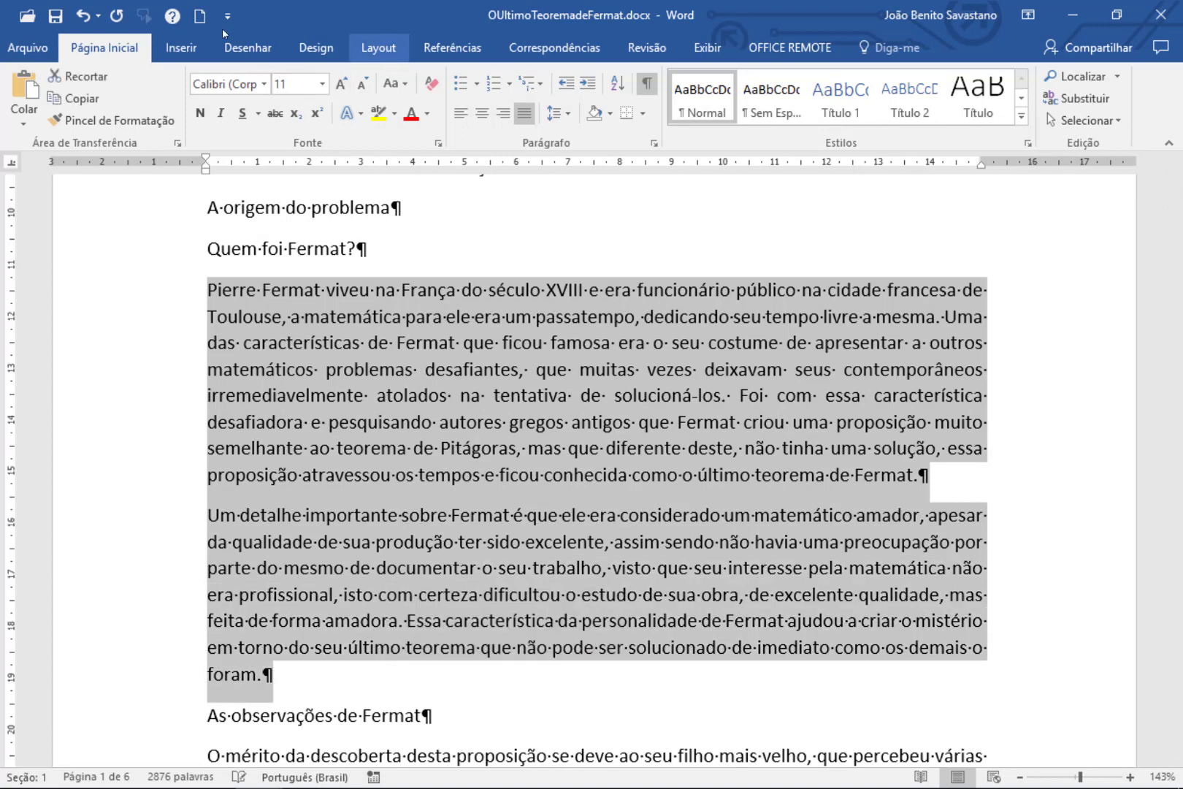
click(379, 47)
click(188, 103)
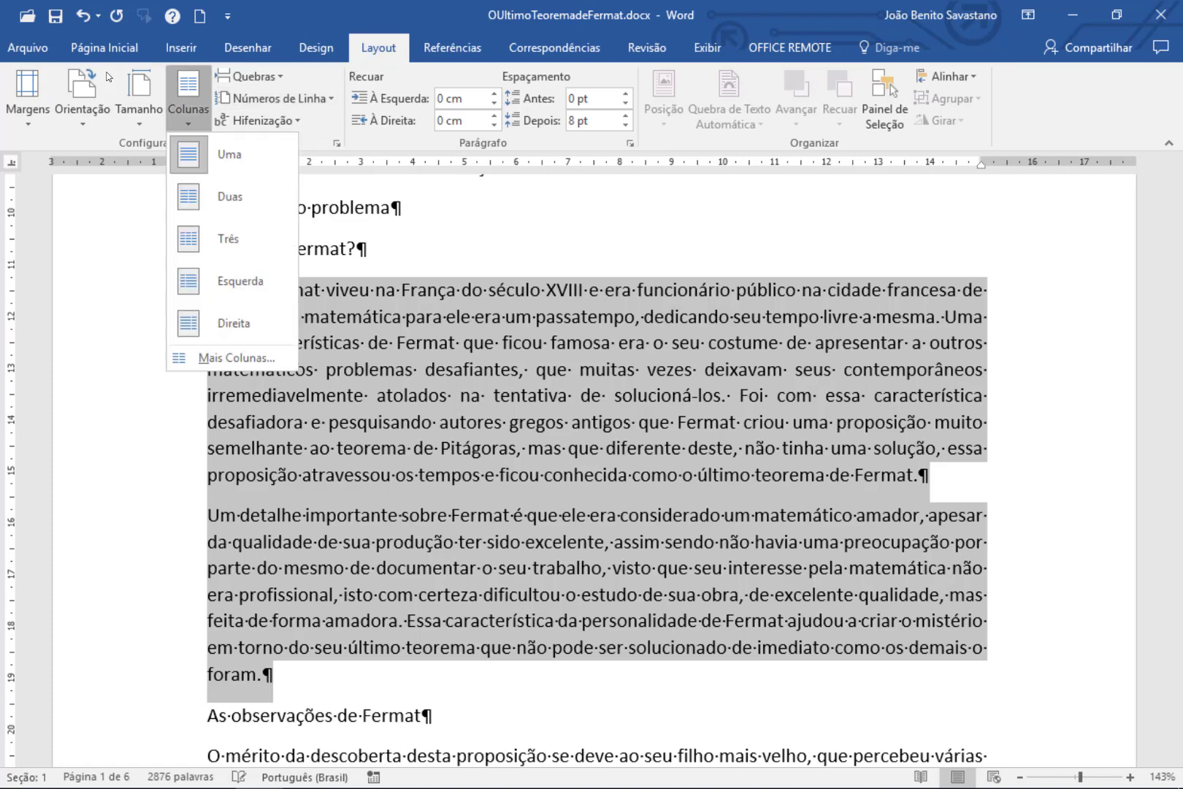
key(Down)
key(Return)
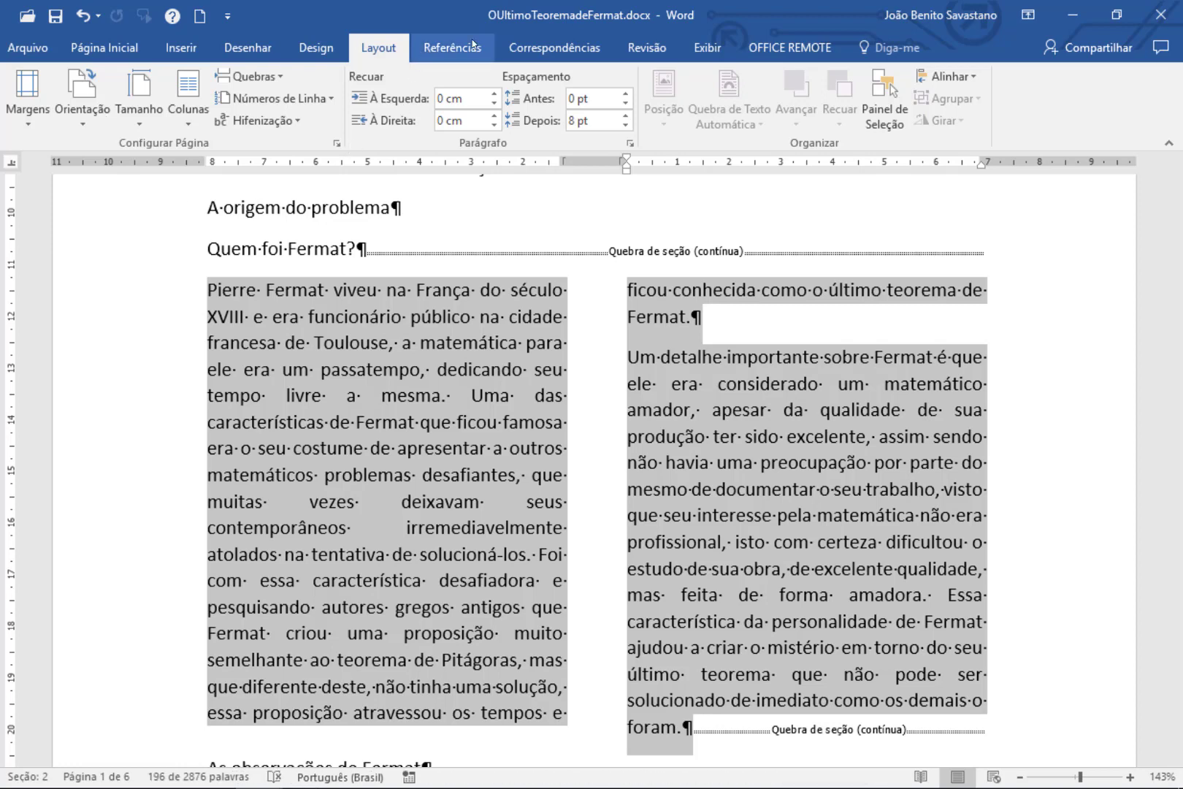
Step: Insert the picture Fermat.png from the Office 2016 Word folder before the paragraph starting "Um detalhe importante sobre Fermat"
click(631, 362)
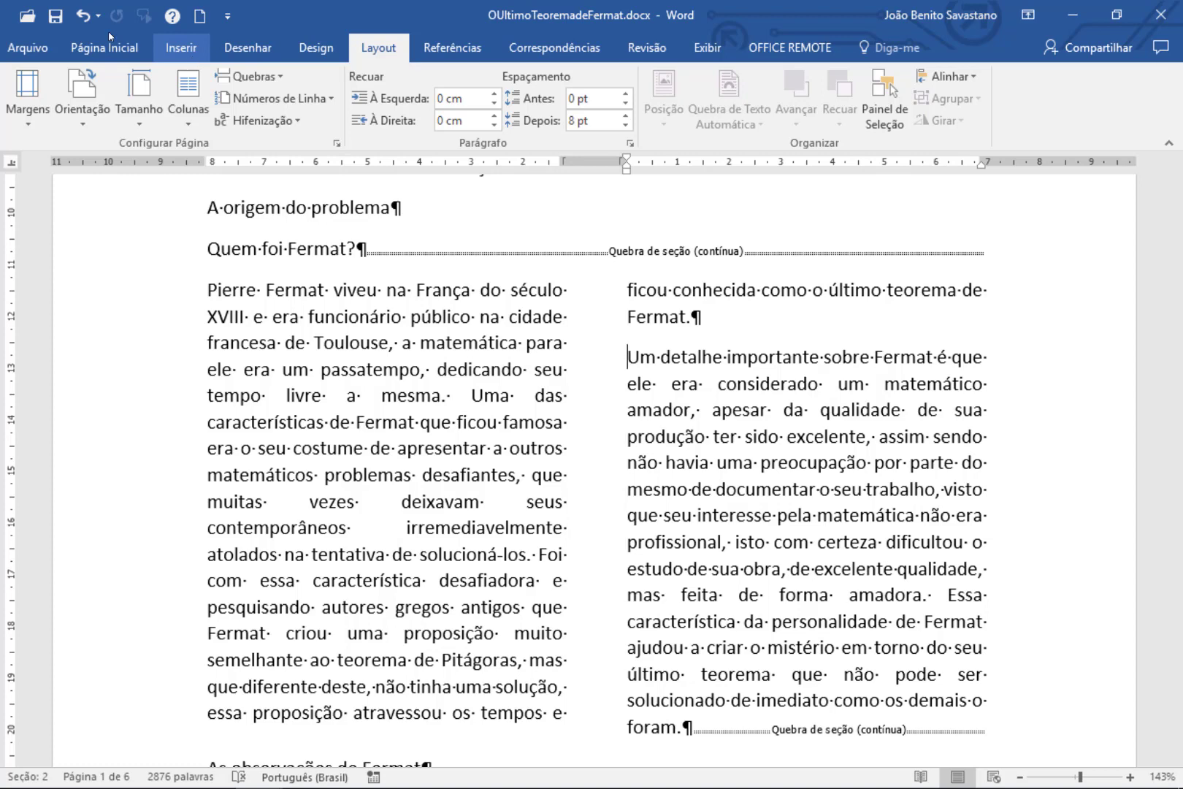
click(181, 48)
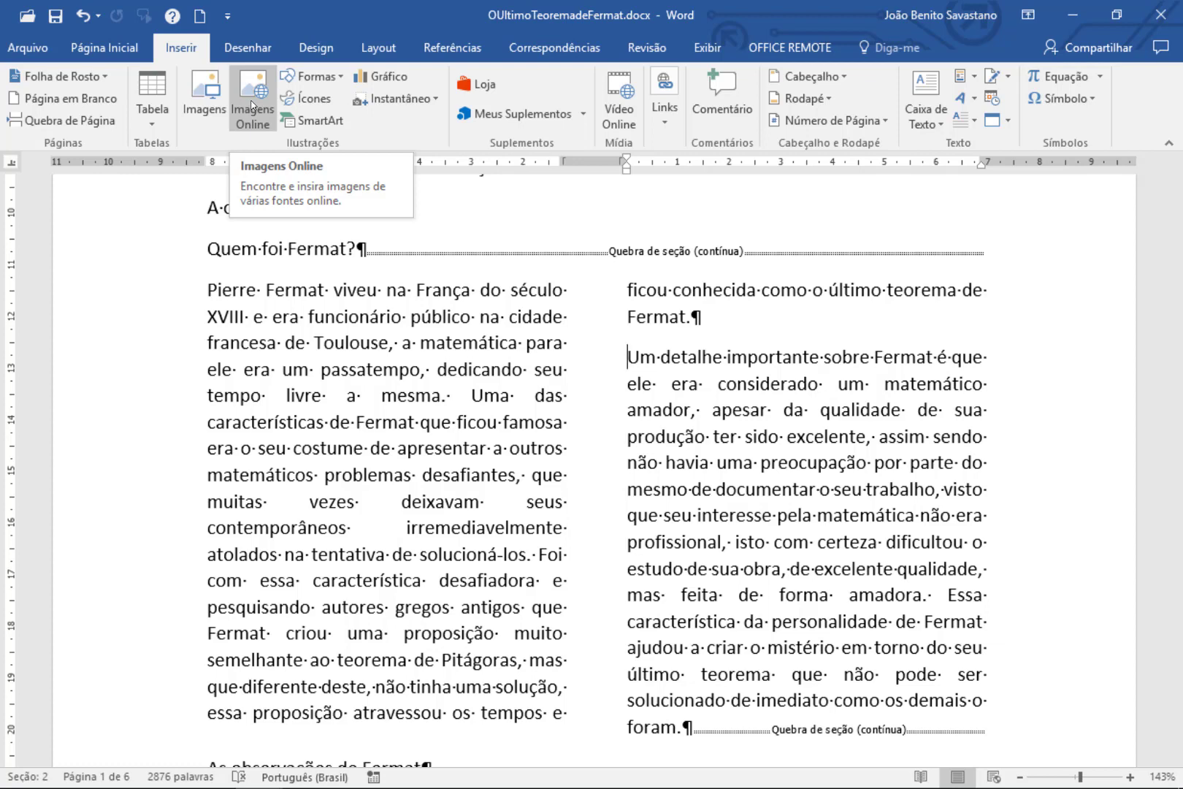
click(198, 96)
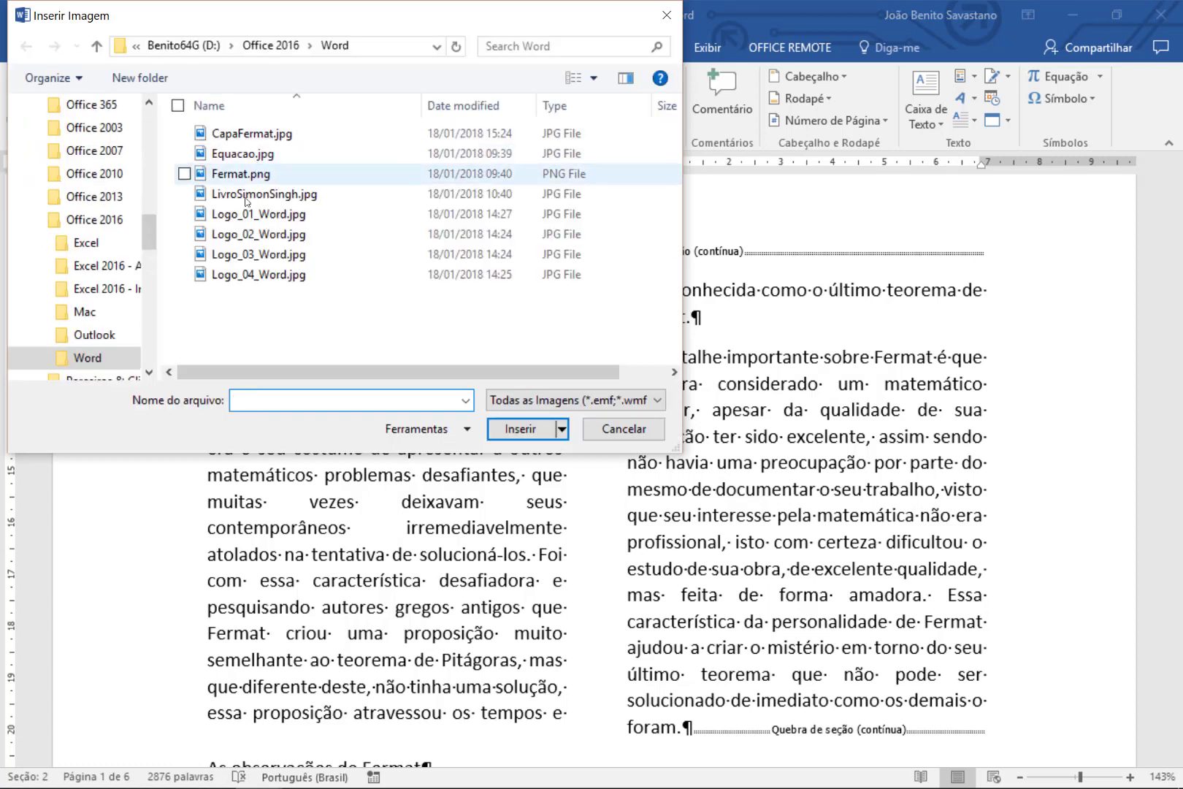
click(246, 177)
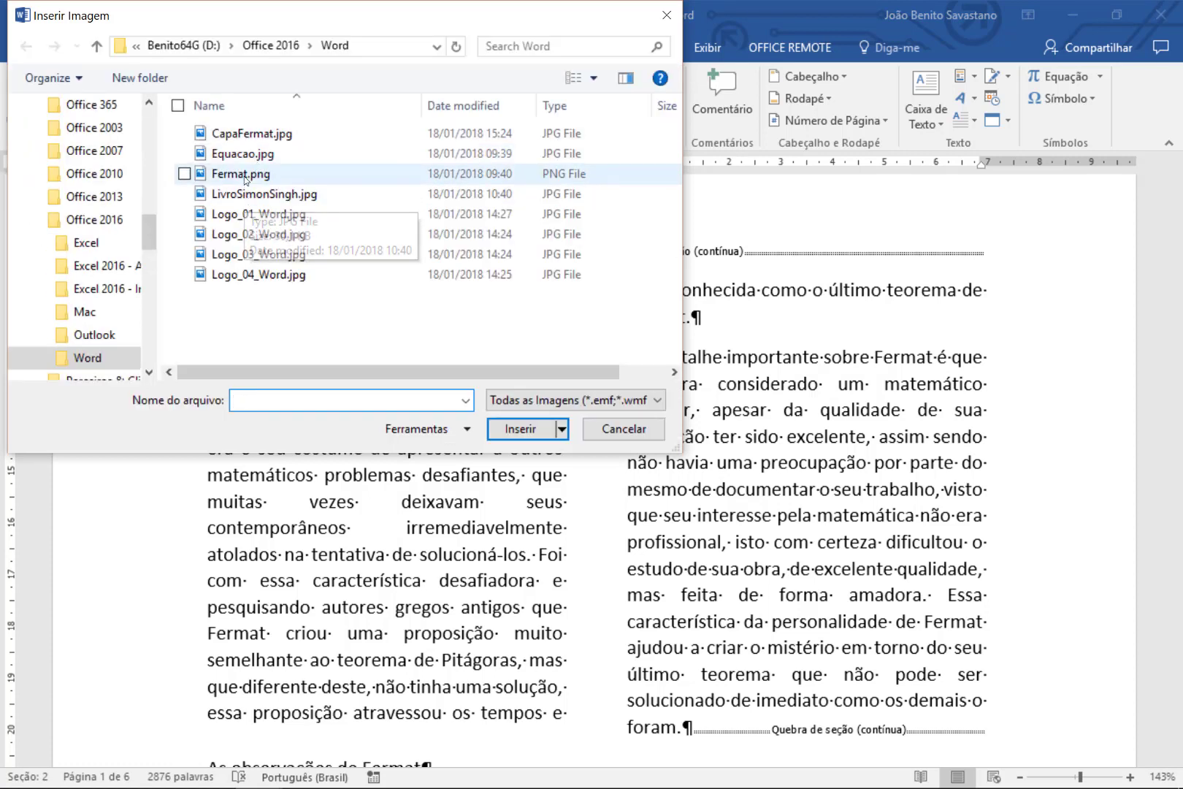
click(530, 430)
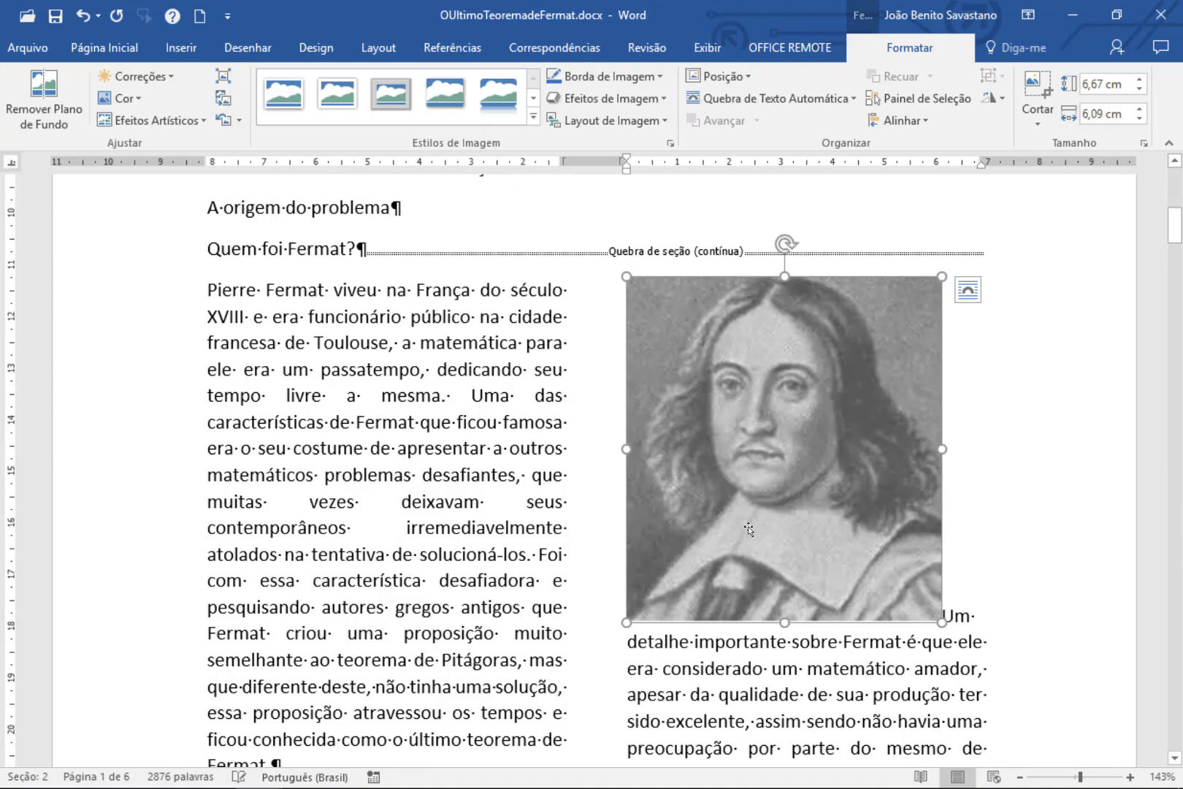
Step: Shrink the Fermat portrait proportionally to about 3.22 cm high by 2.94 cm wide
scroll(748, 526, down, 1)
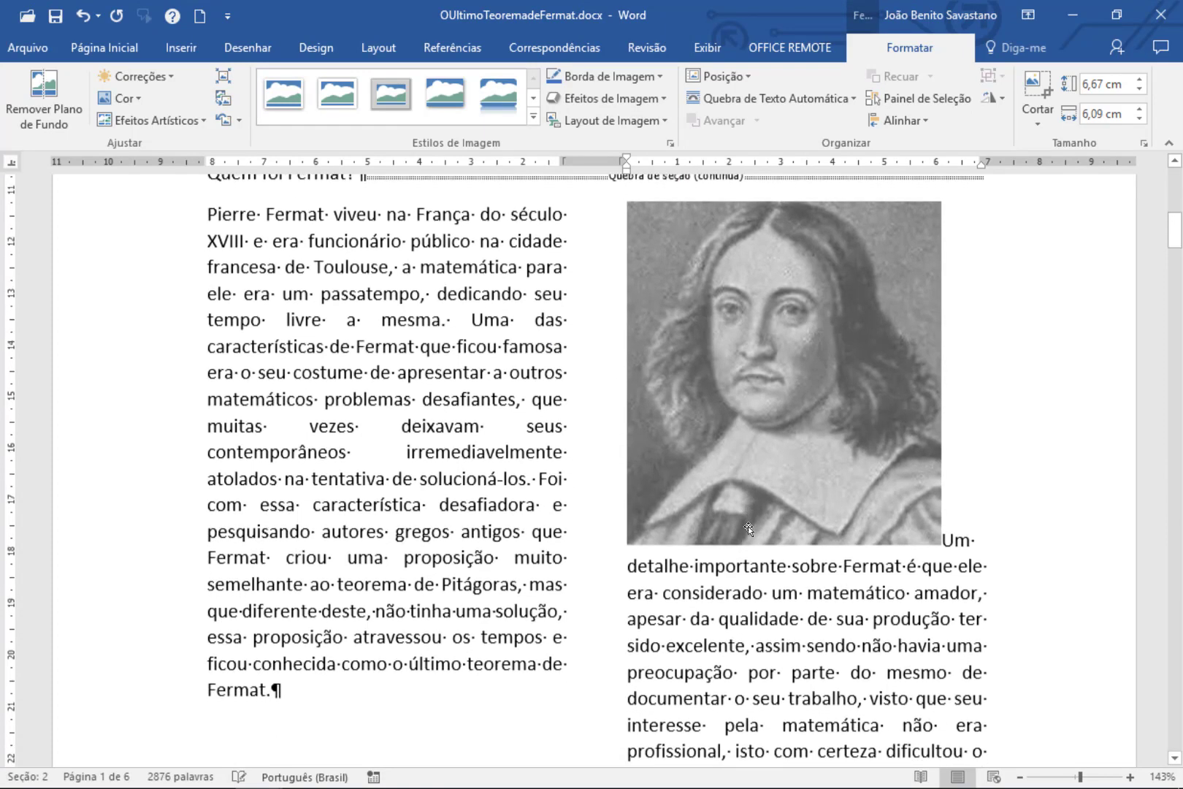
scroll(748, 526, up, 1)
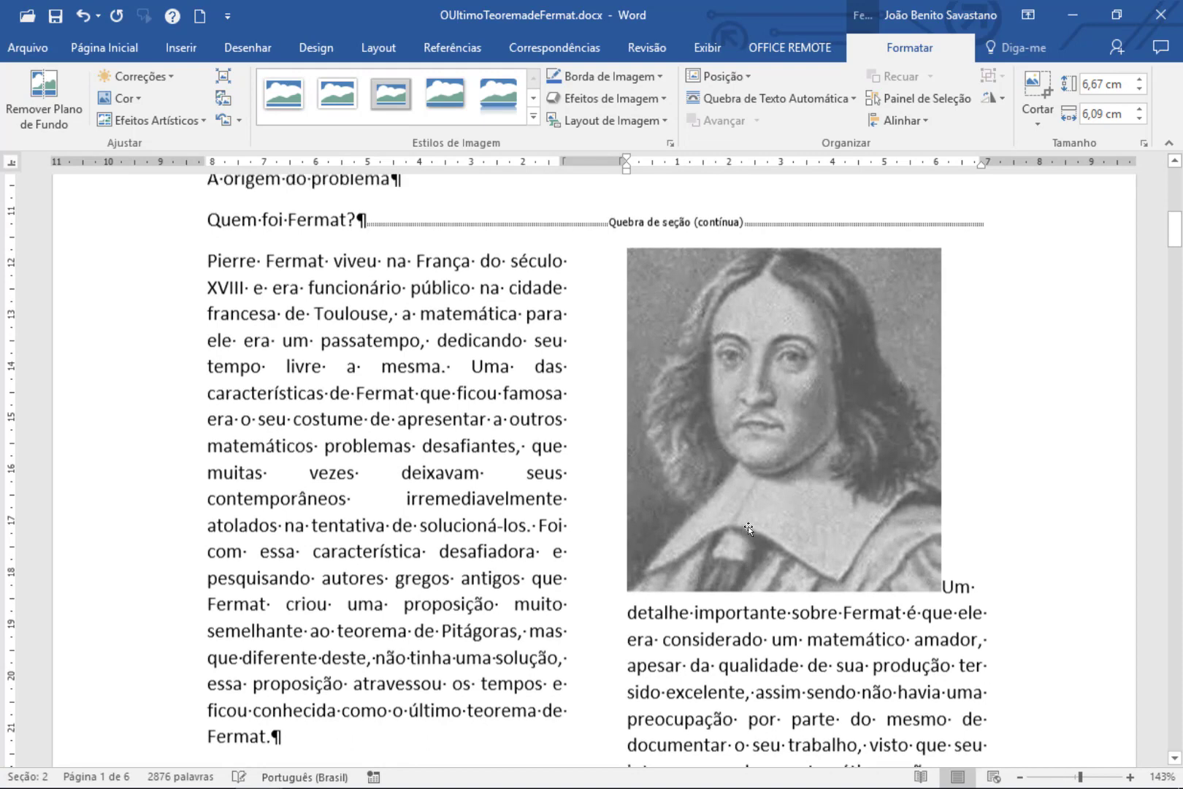
scroll(748, 526, down, 2)
scroll(748, 526, up, 1)
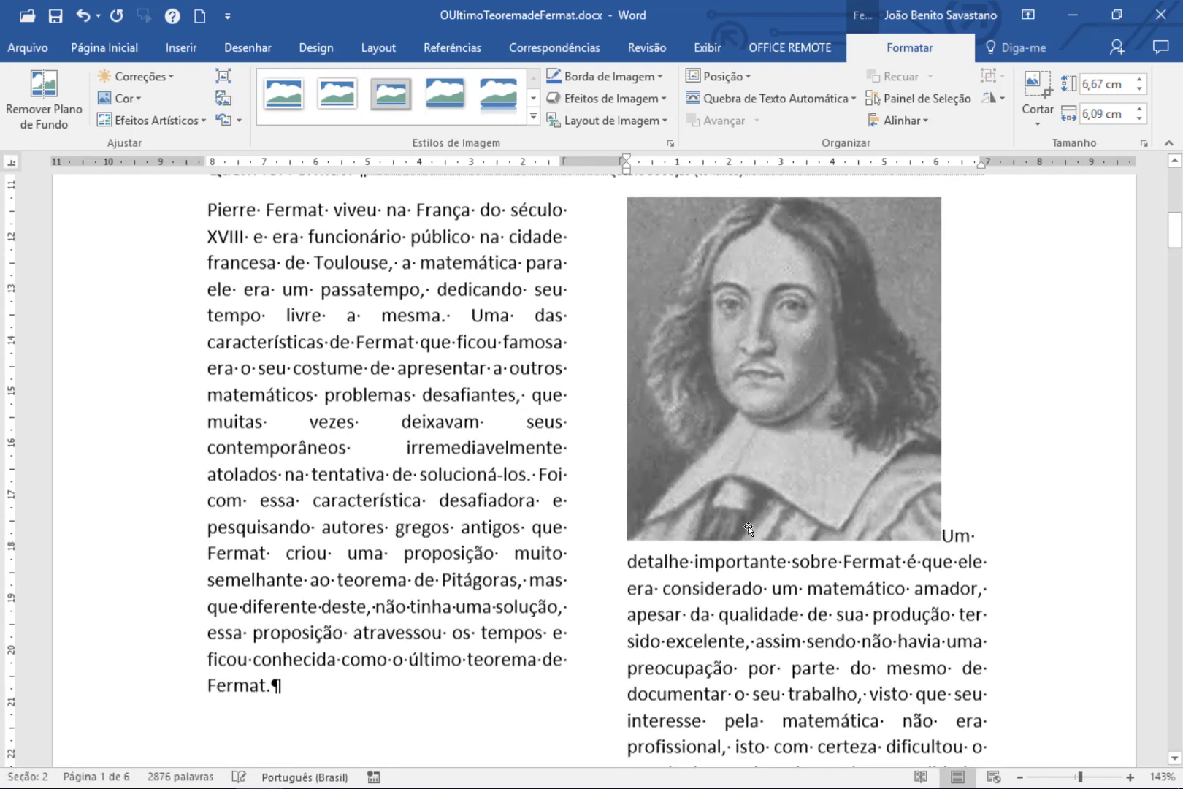
scroll(748, 526, up, 1)
click(748, 526)
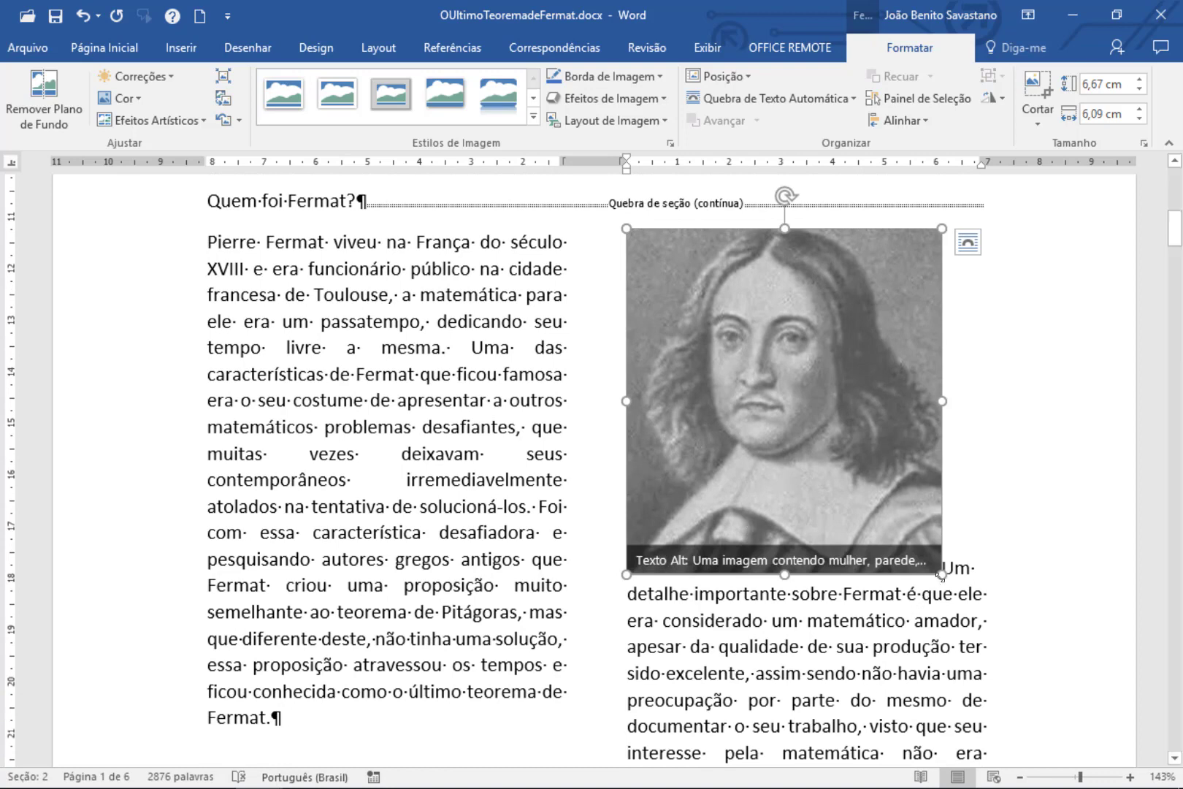
drag(942, 574, 781, 397)
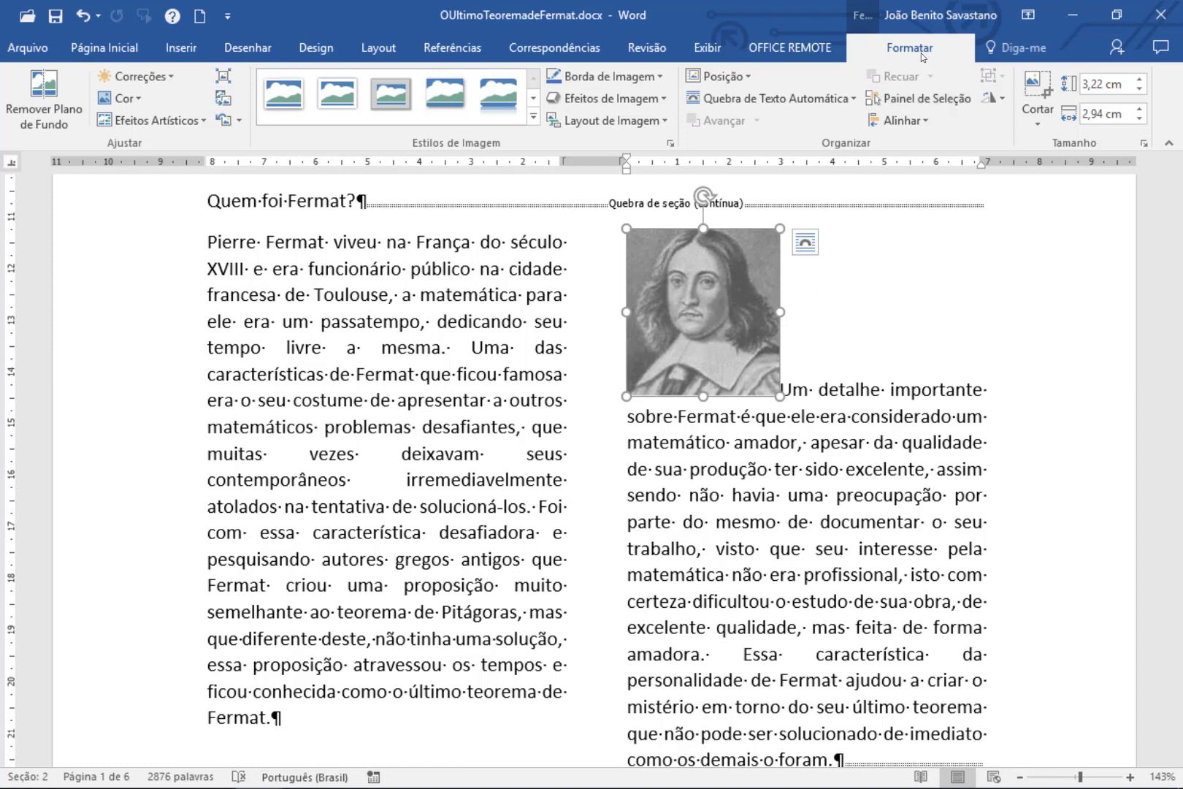
Step: Position the portrait at the middle centre of the page with square text wrapping and move it slightly lower between the two columns
click(718, 76)
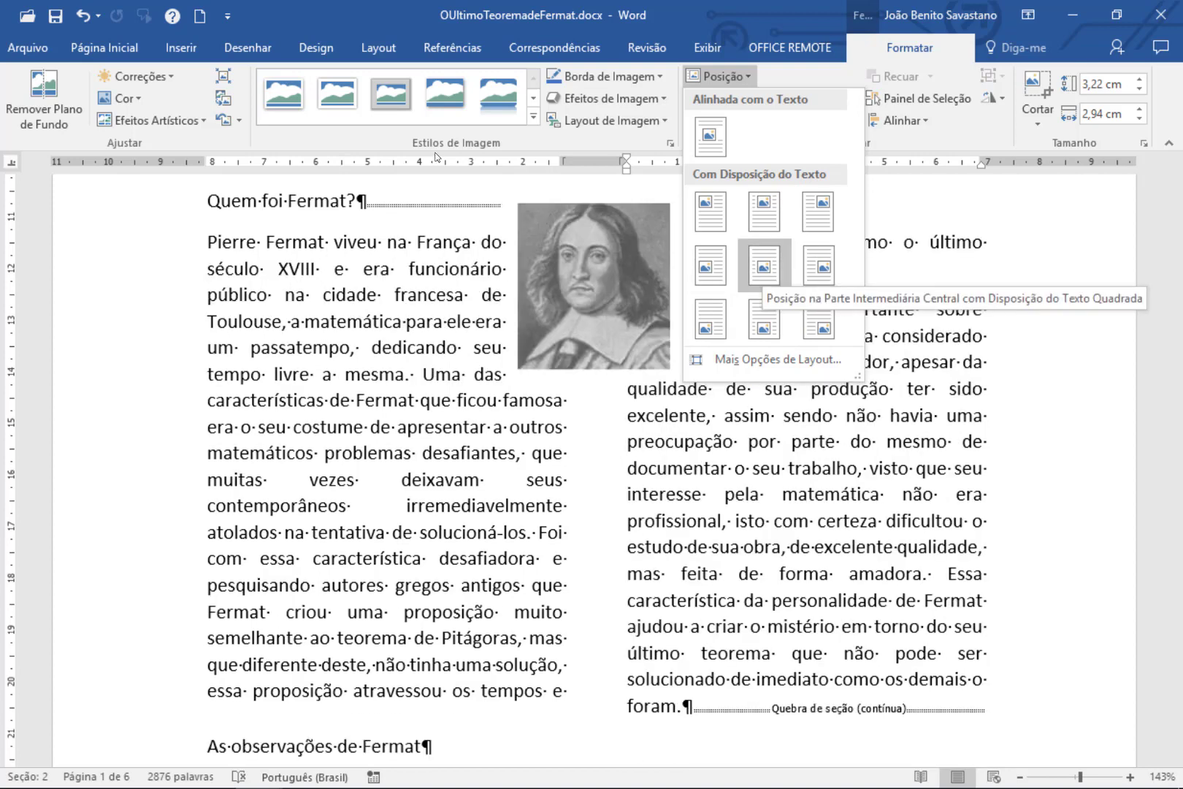
click(764, 270)
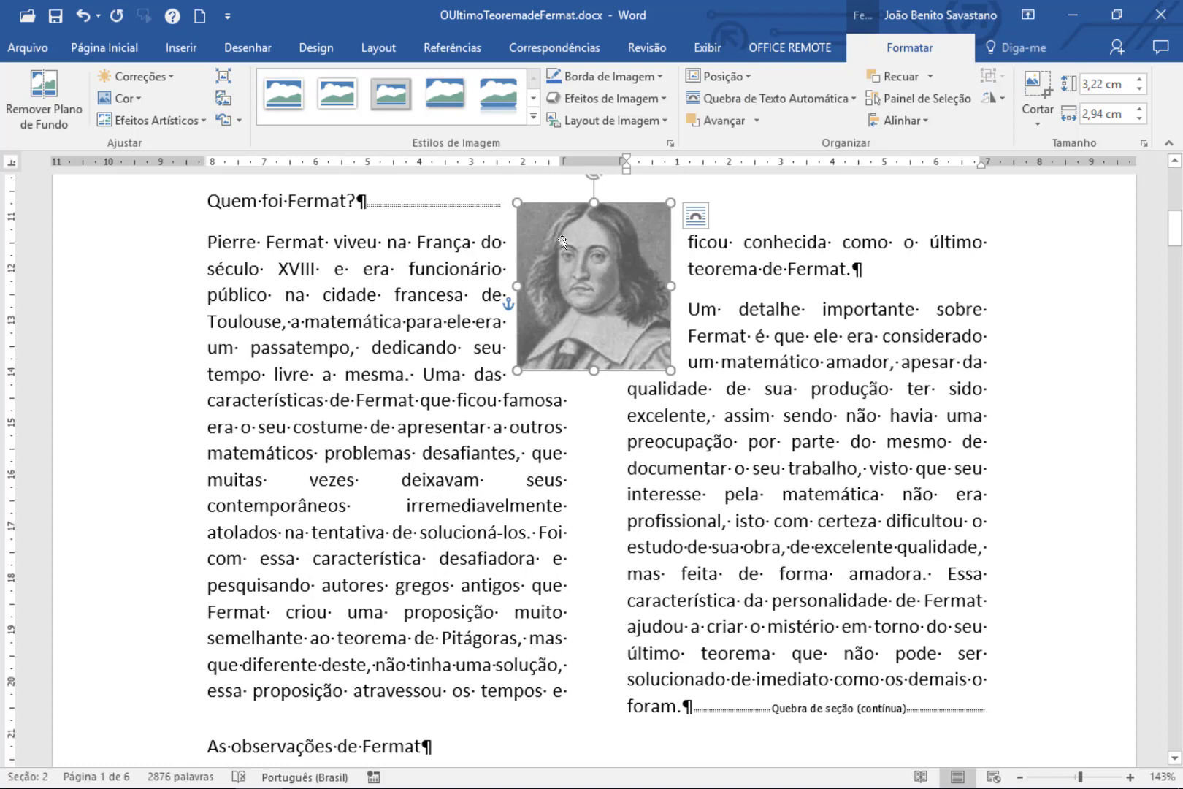
drag(589, 247, 596, 395)
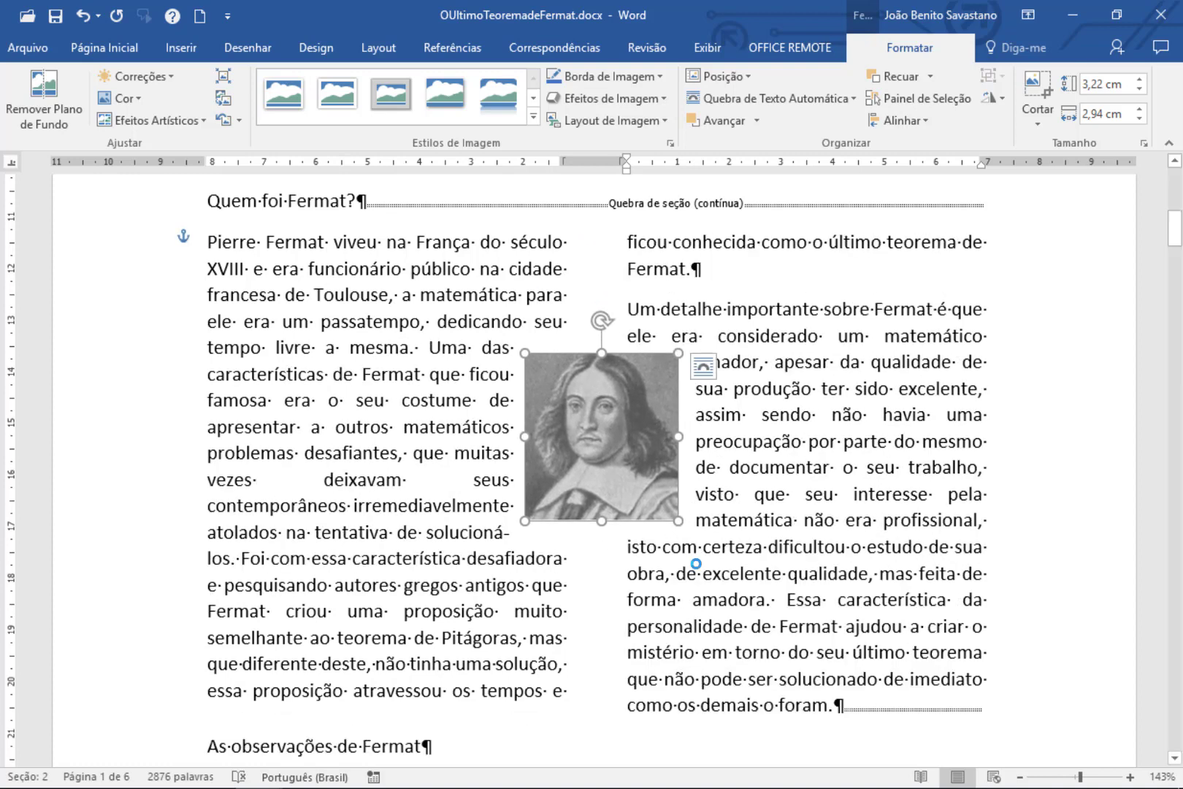
Step: Enlarge the portrait to about 4 cm by 3.65 cm and centre it horizontally between the two text columns
drag(678, 522, 714, 545)
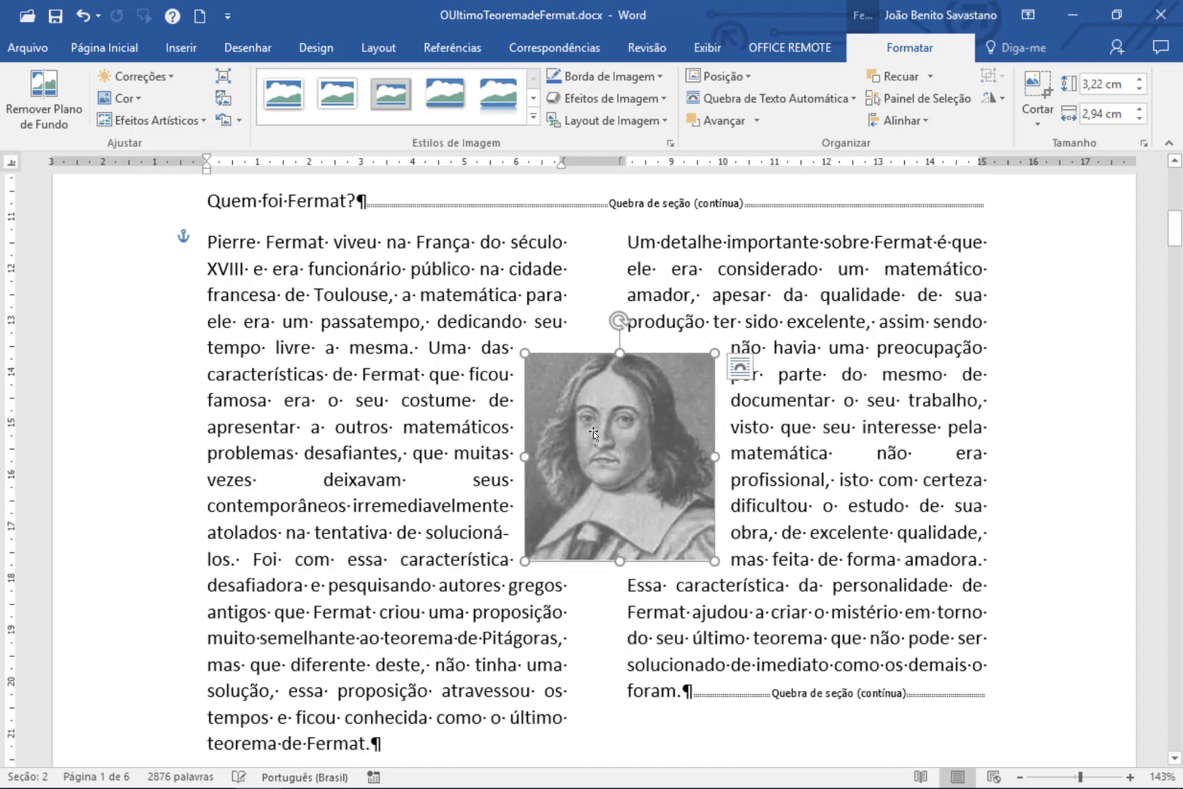
drag(551, 389, 550, 387)
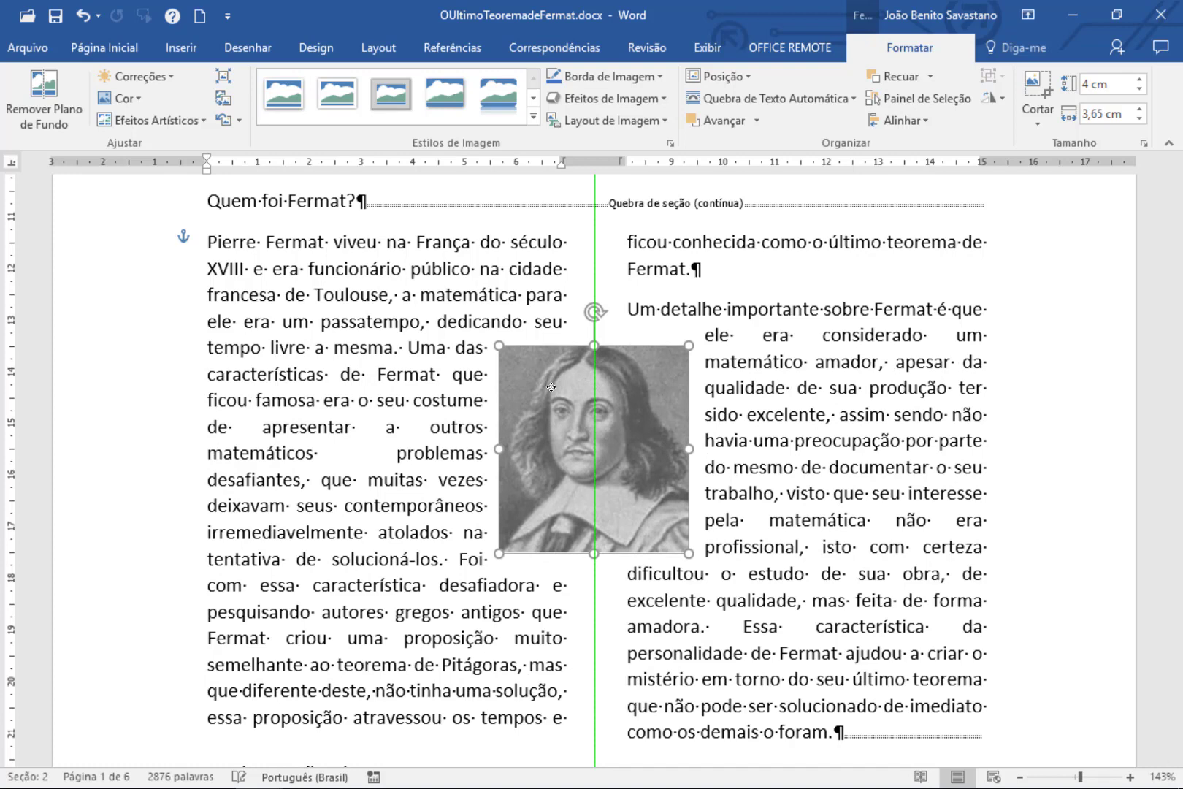
drag(551, 387, 552, 387)
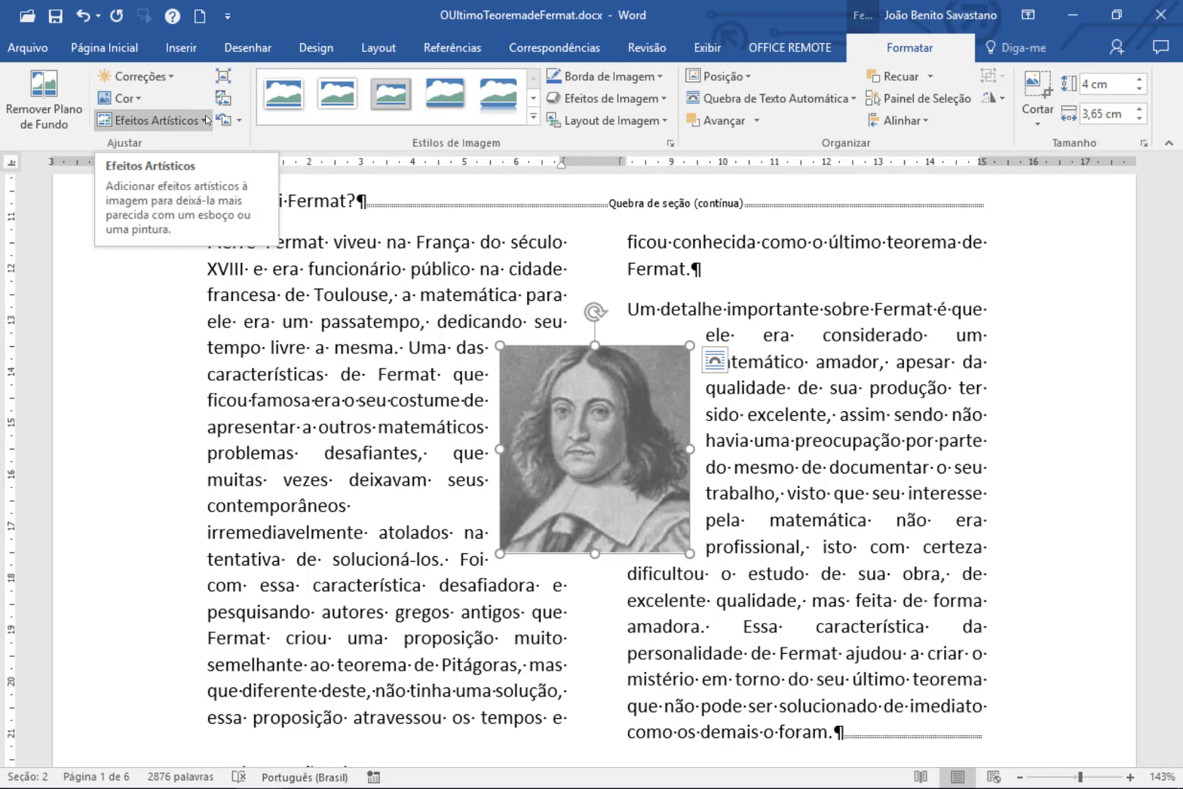
Step: Apply the tilted white-frame picture style with a perspective shadow to the Fermat portrait and deselect it
click(533, 117)
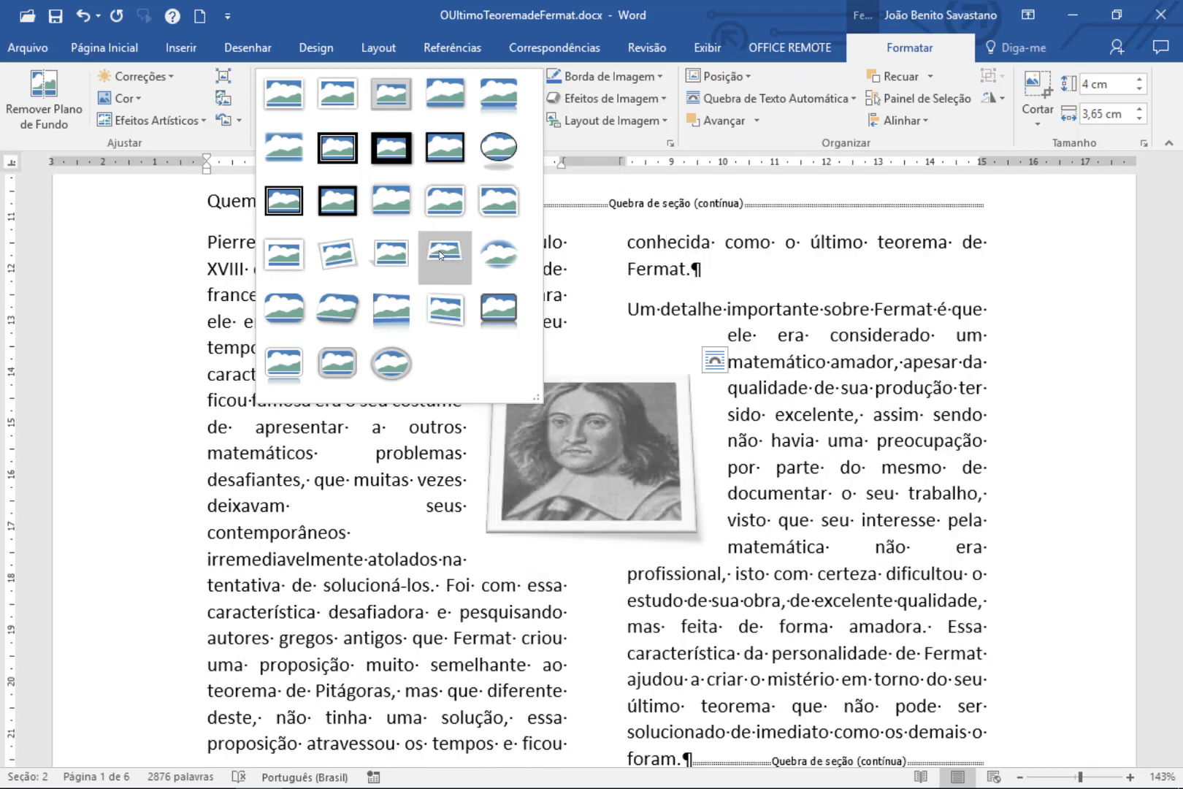
click(439, 250)
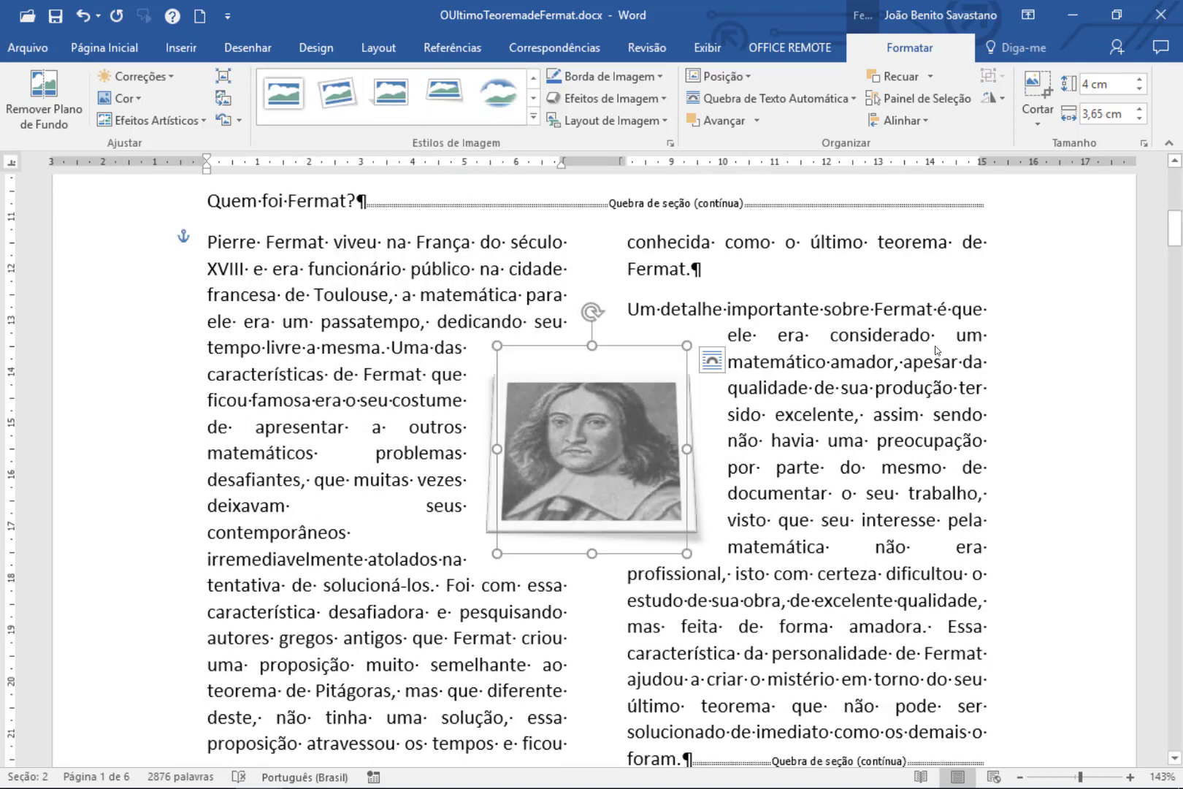
click(807, 407)
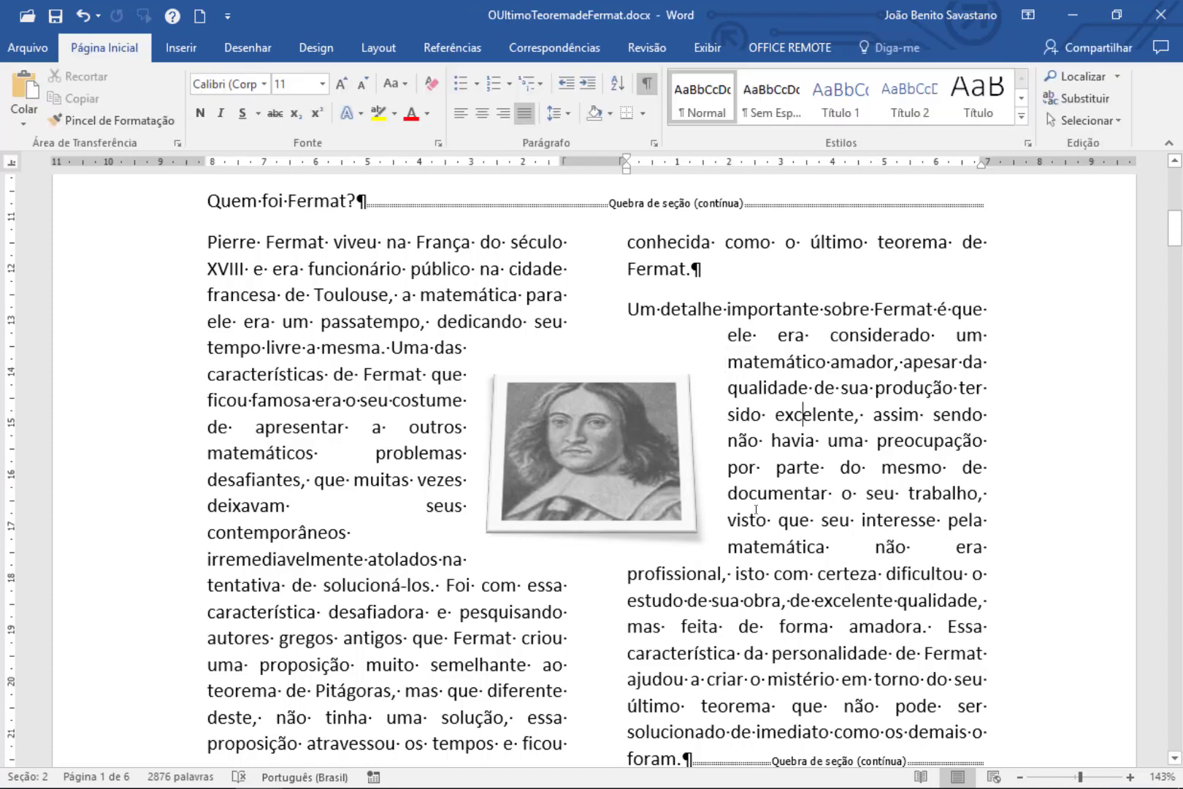
Step: Apply the Título 1 style to the "Introdução" heading at the start of the document
scroll(756, 509, down, 2)
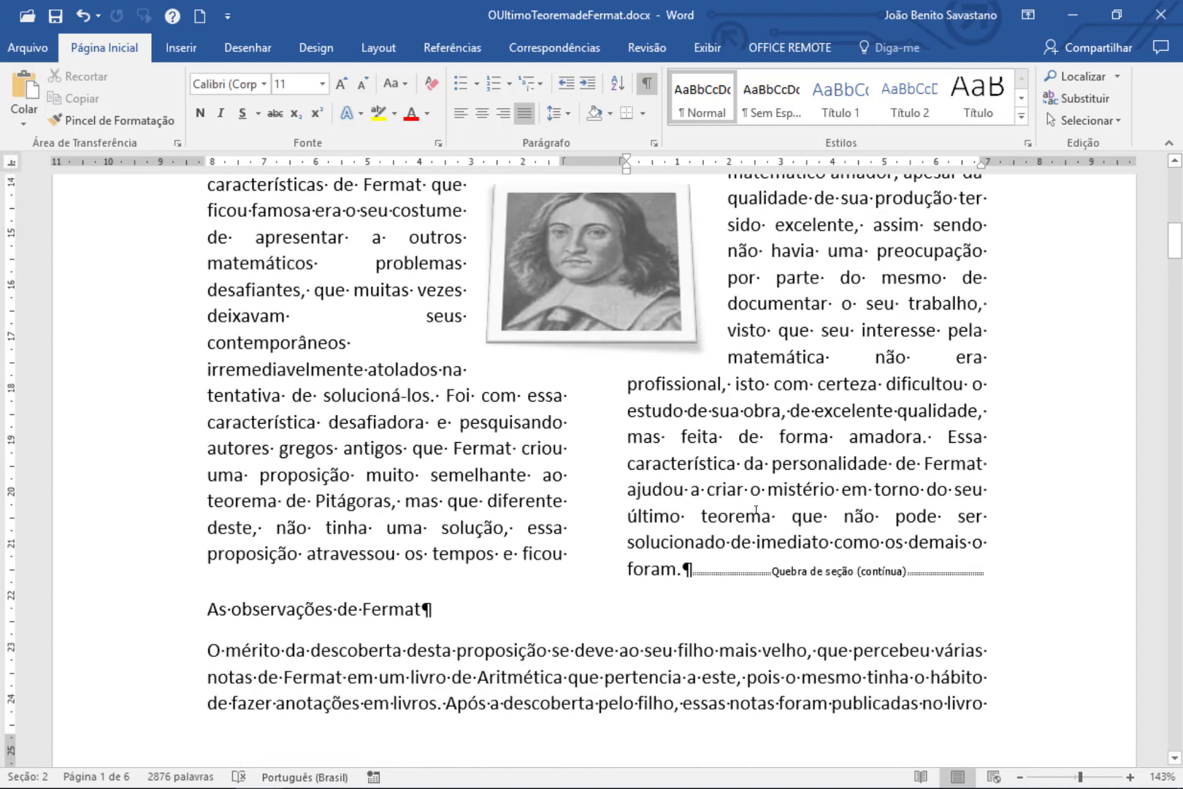
key(Page_Down)
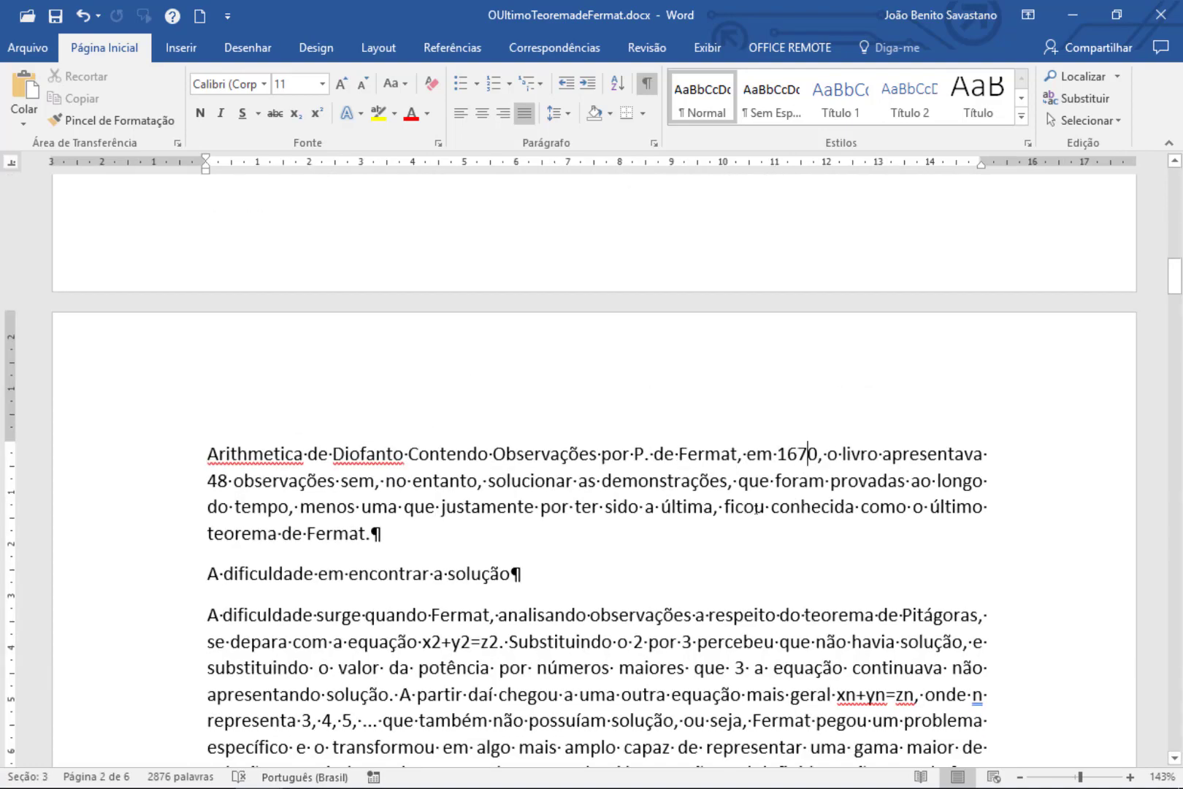
scroll(756, 510, up, 7)
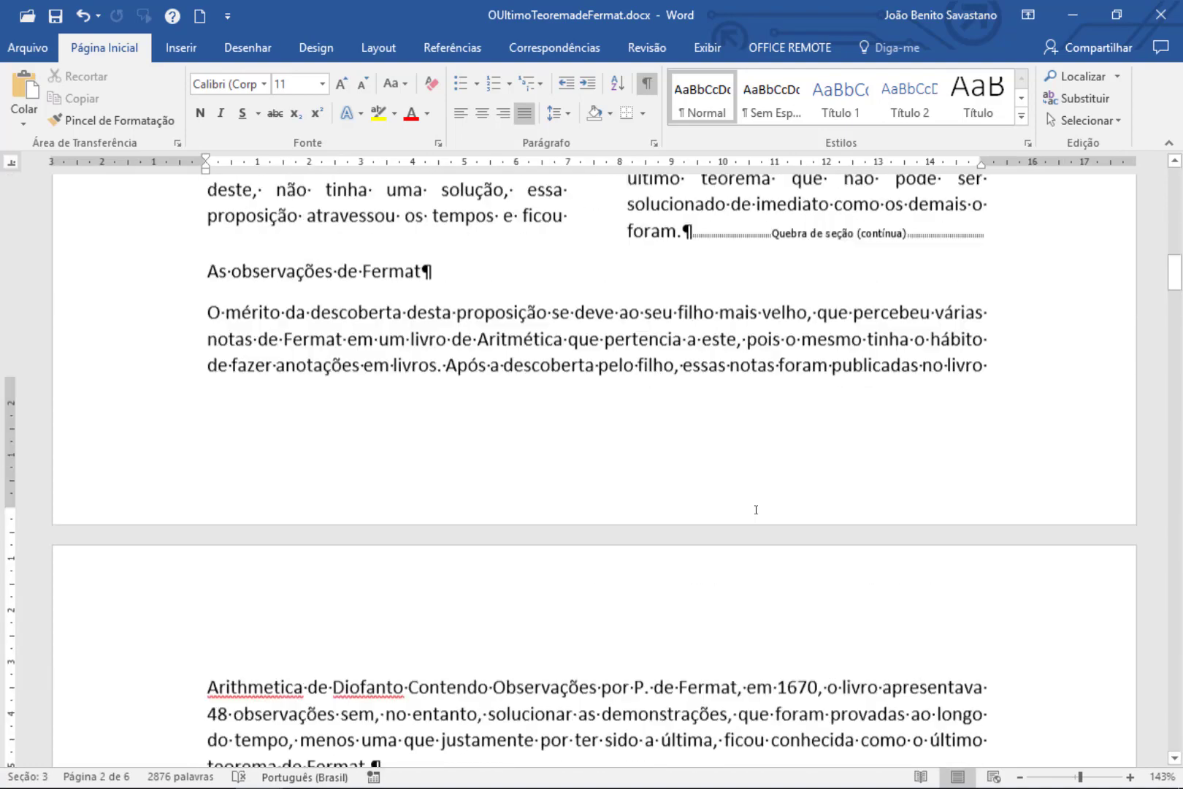
scroll(756, 509, up, 15)
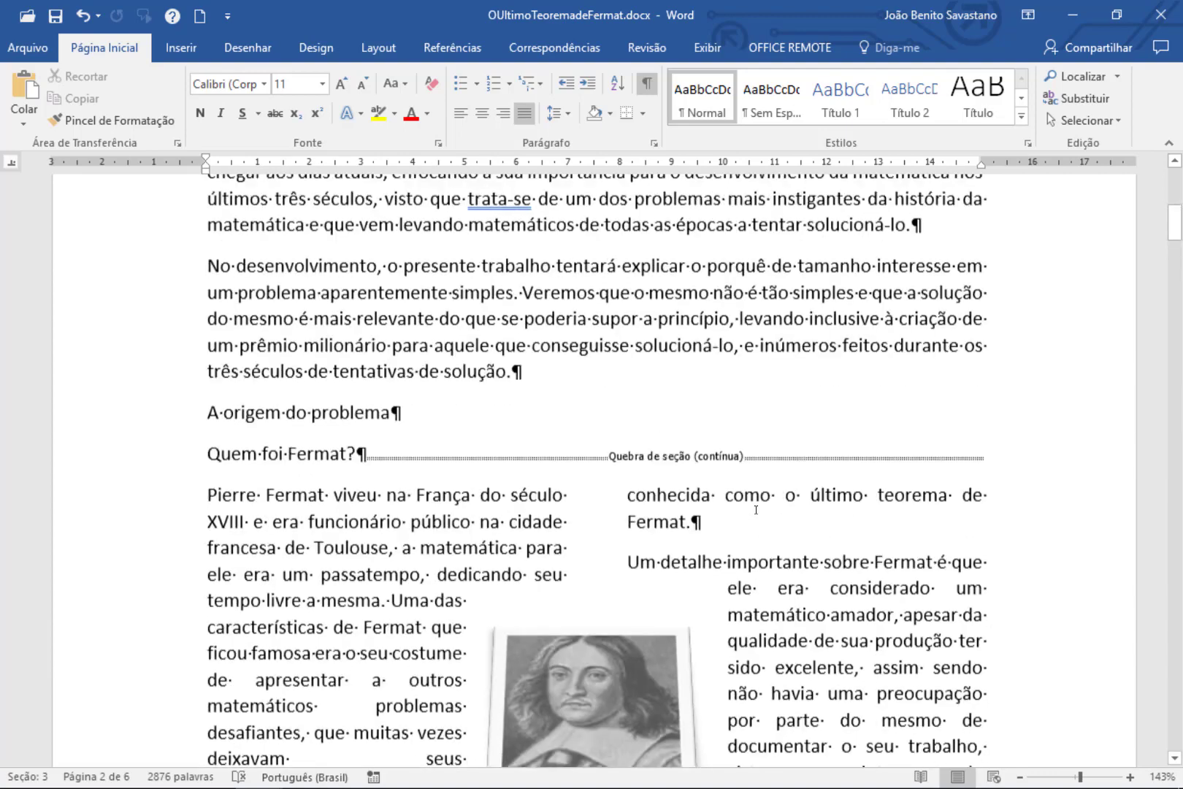
scroll(756, 509, up, 1)
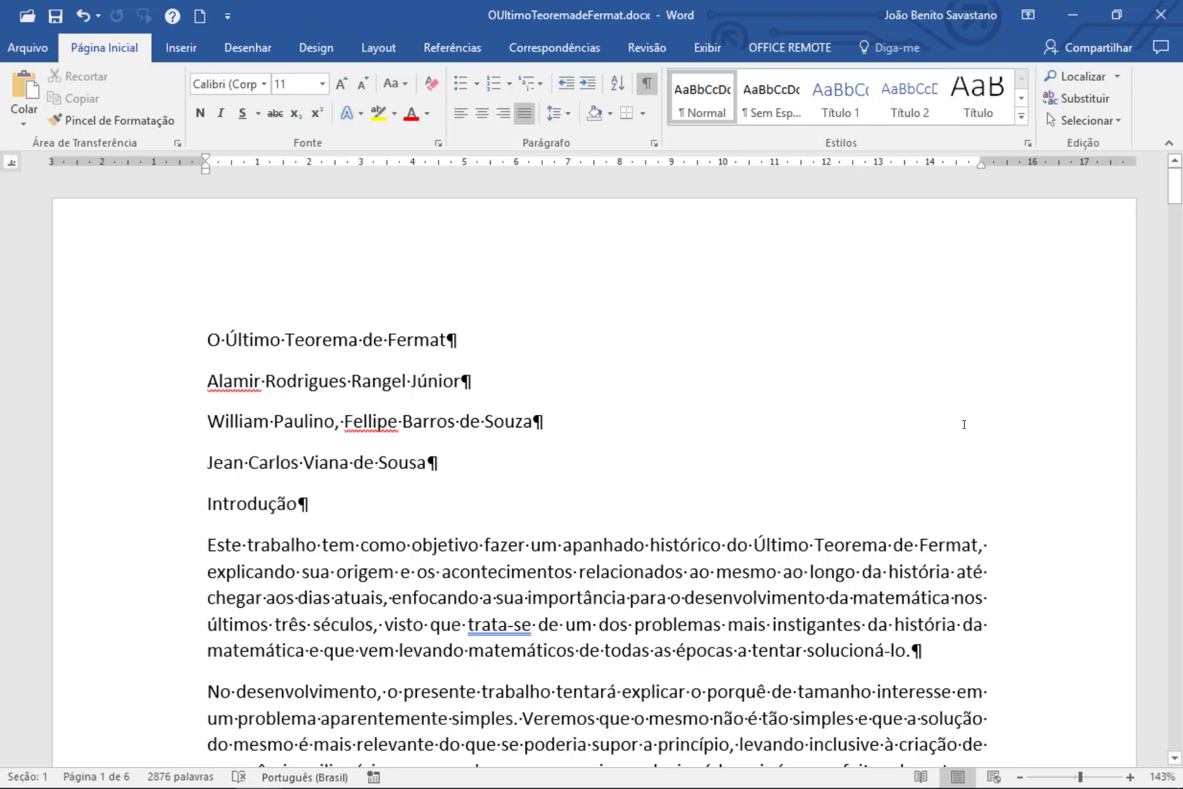
click(1021, 119)
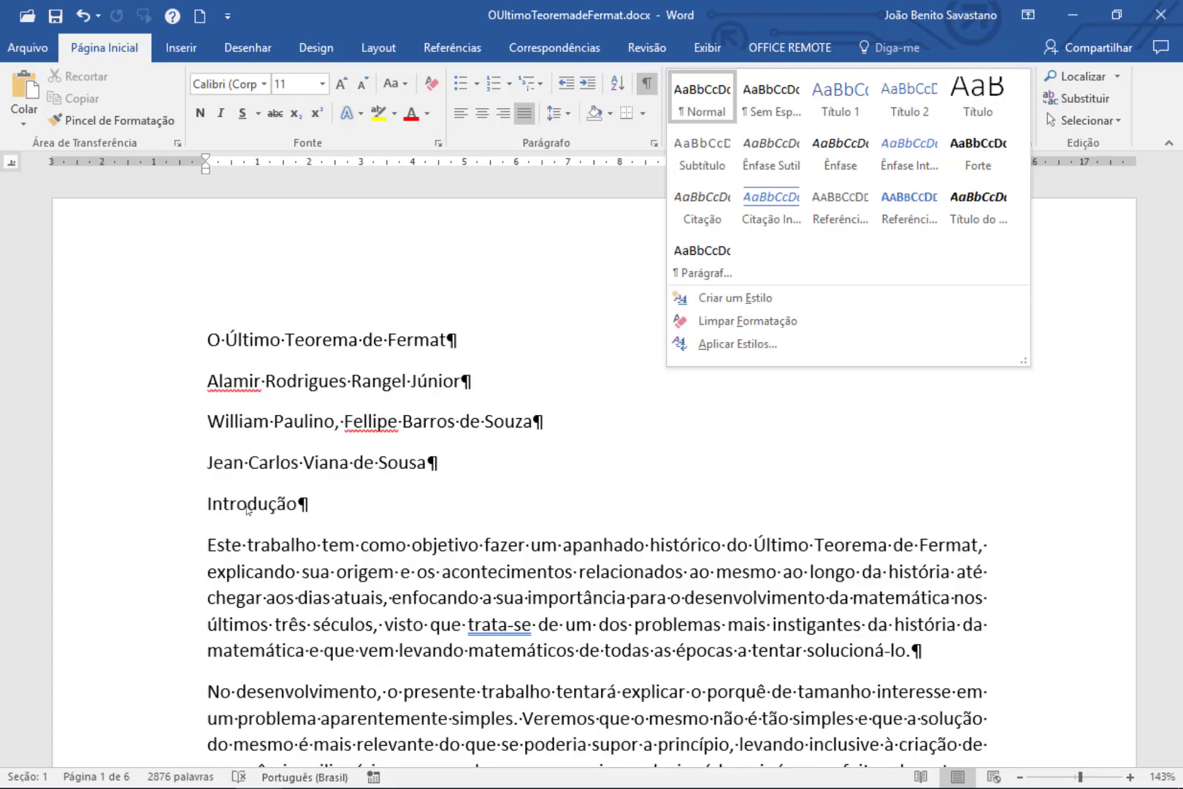
click(141, 289)
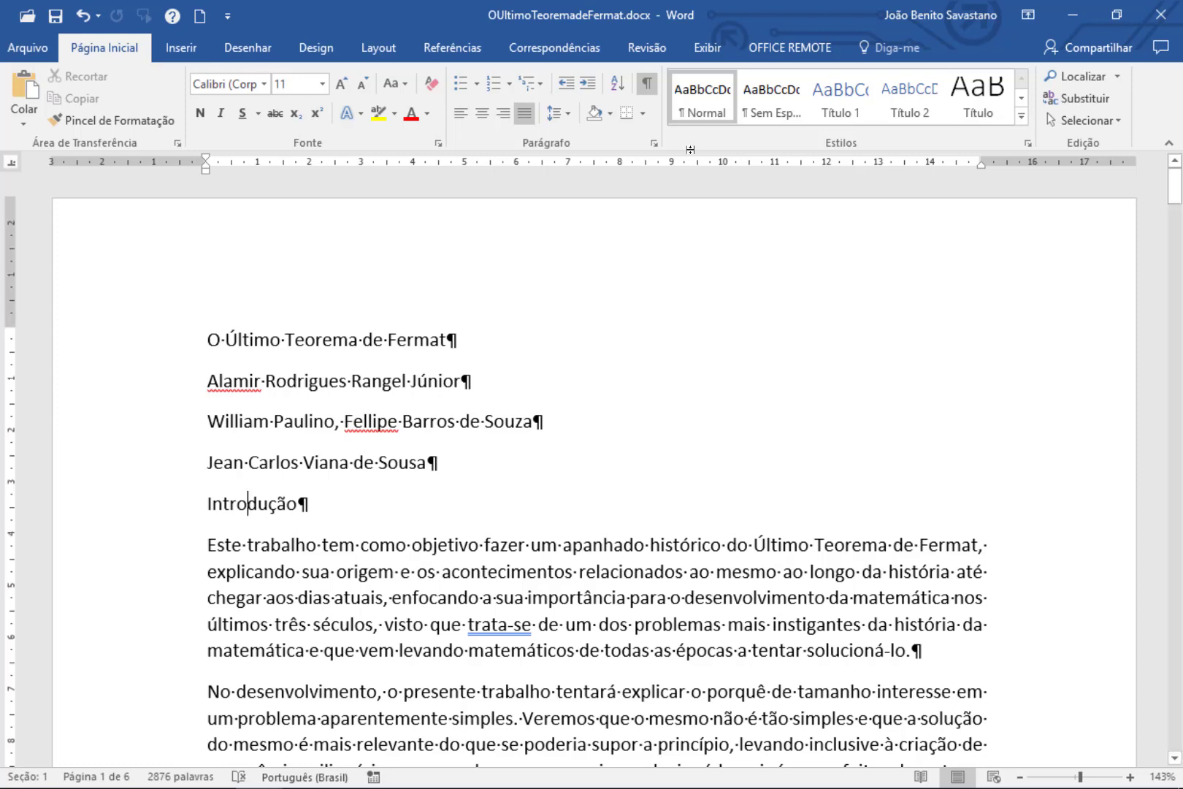
click(829, 115)
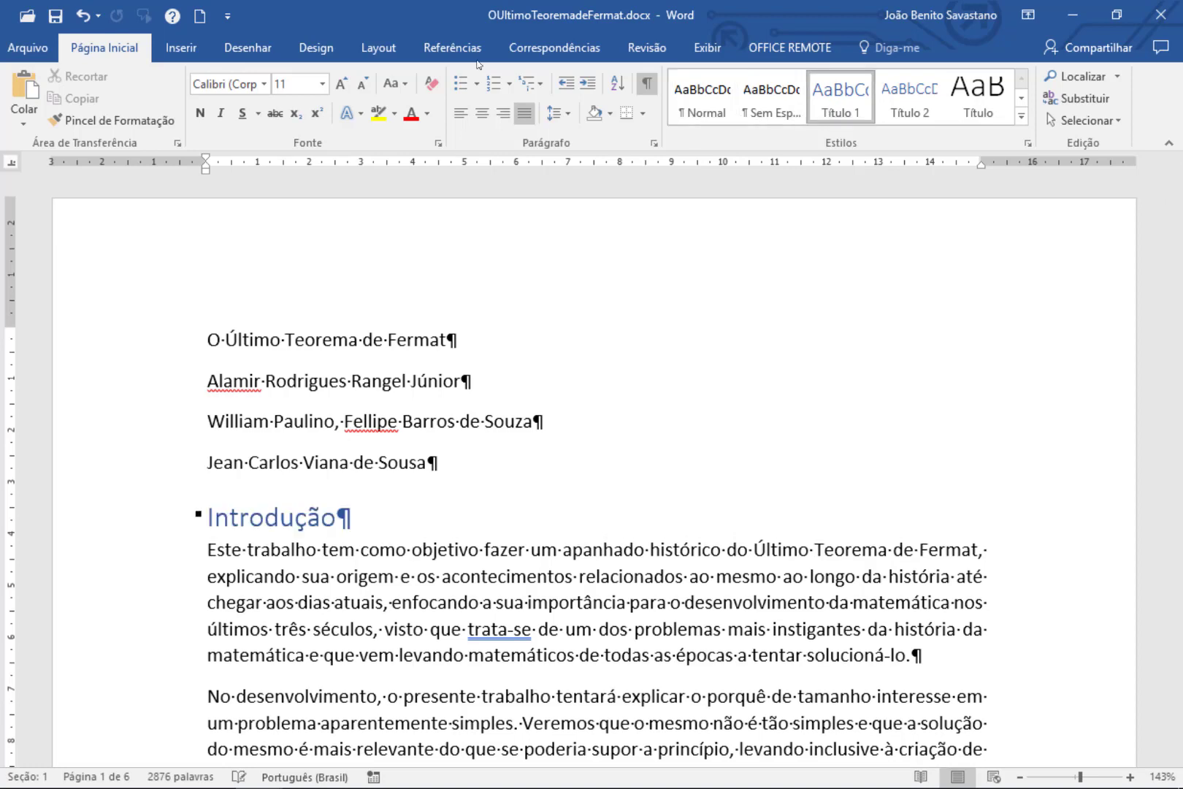
Step: Apply the Título 1 style to the "A origem do problema" heading on page 1
scroll(520, 541, down, 5)
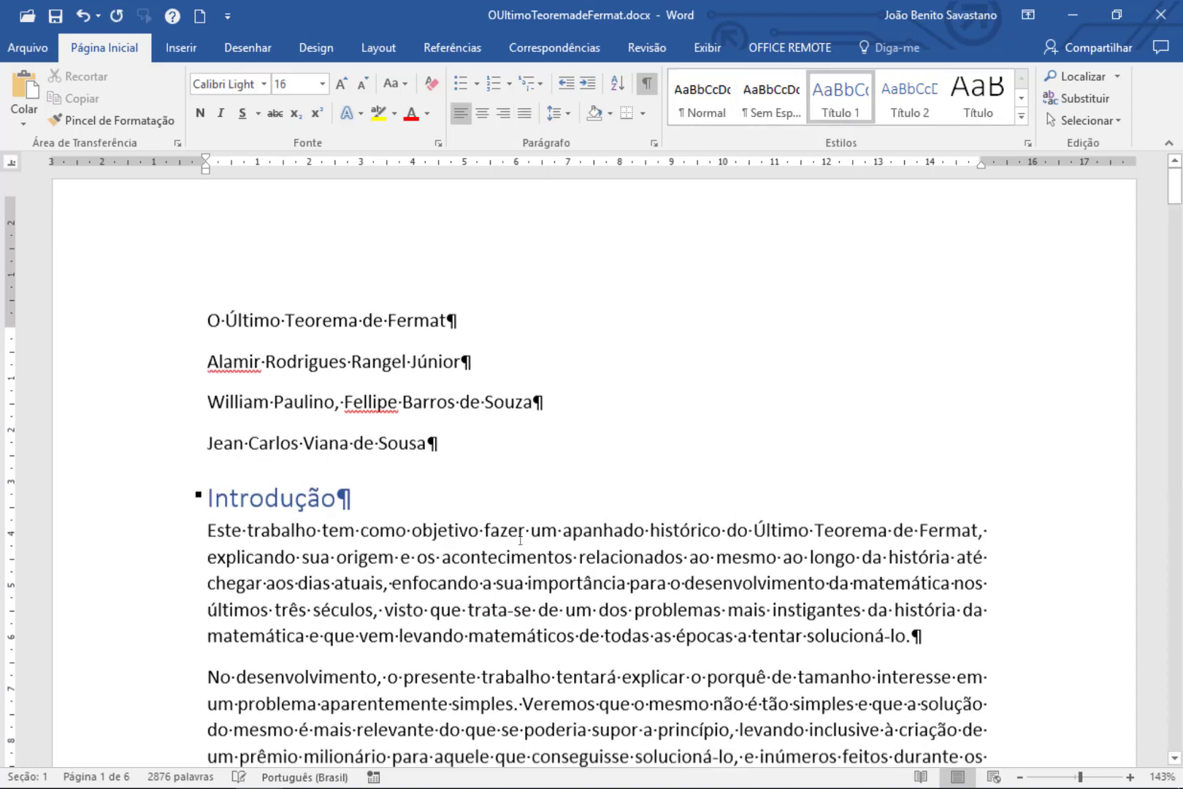
scroll(521, 541, down, 3)
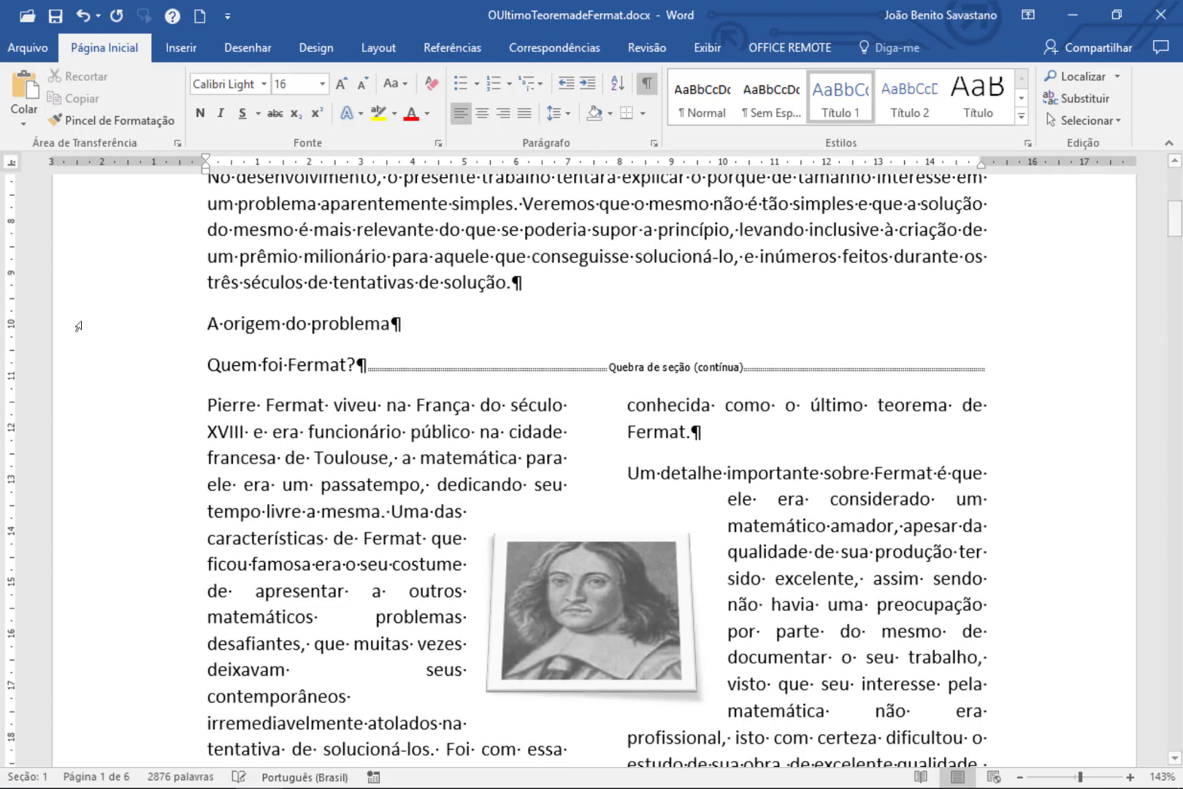
click(296, 324)
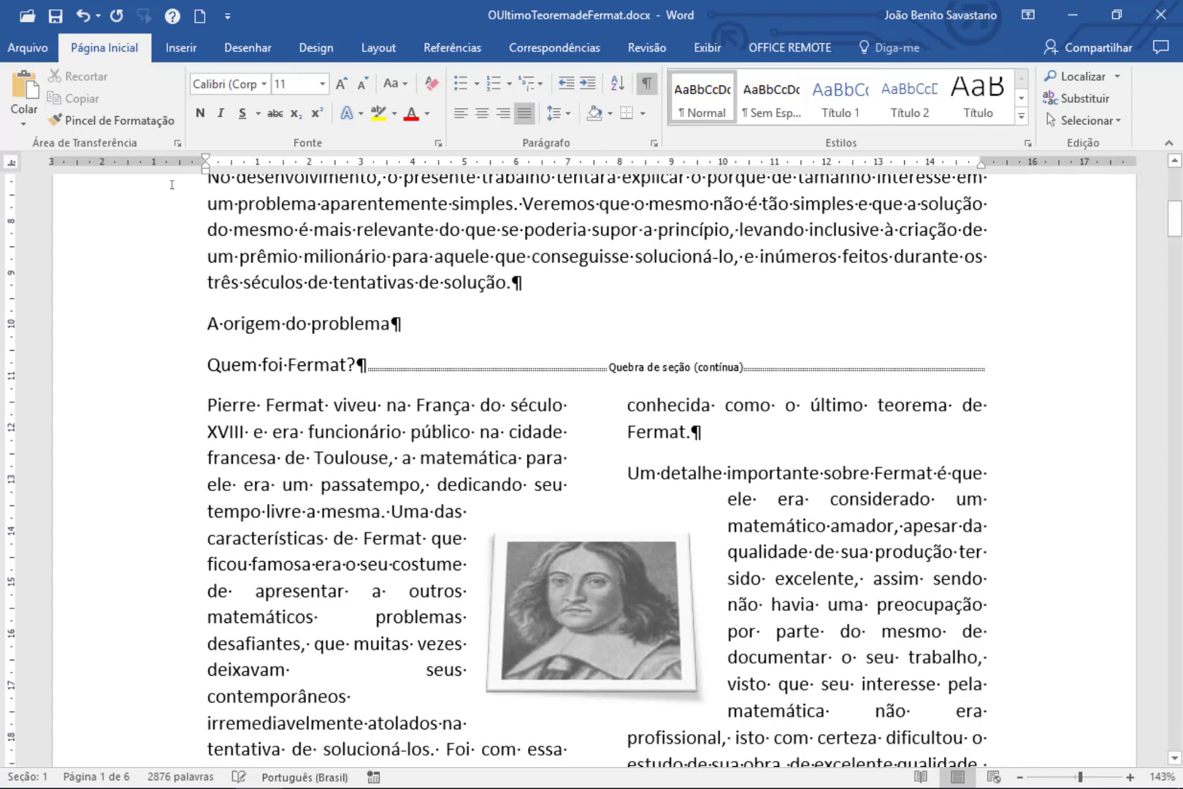
click(840, 93)
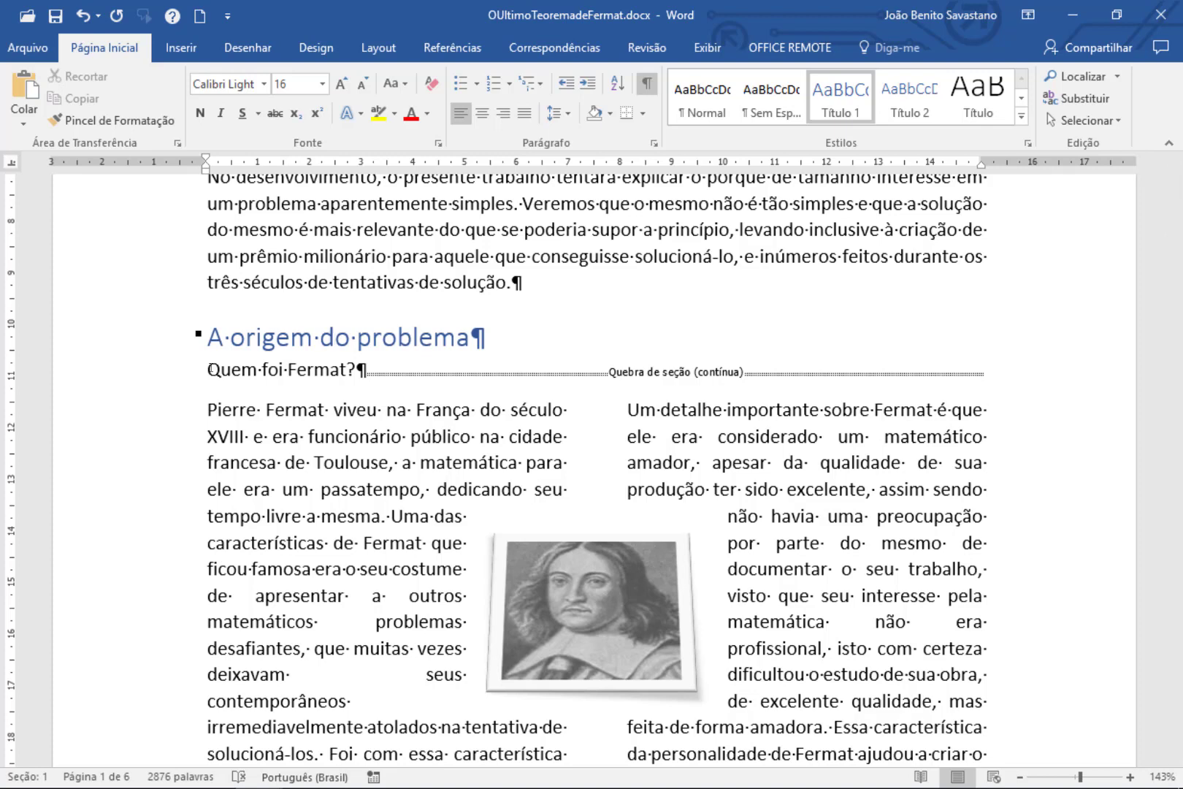
Step: Apply the Título 2 style to the subheadings "Quem foi Fermat?" and "As observações de Fermat"
drag(212, 369, 357, 368)
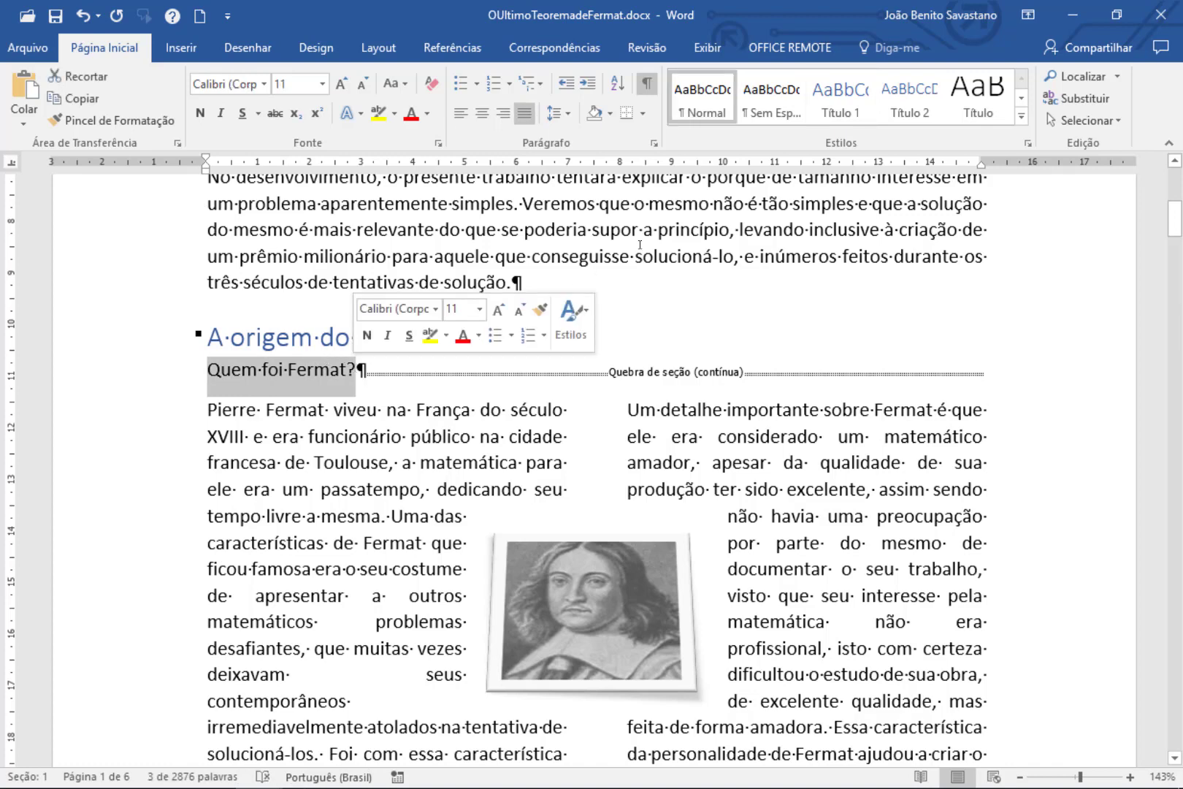
click(910, 100)
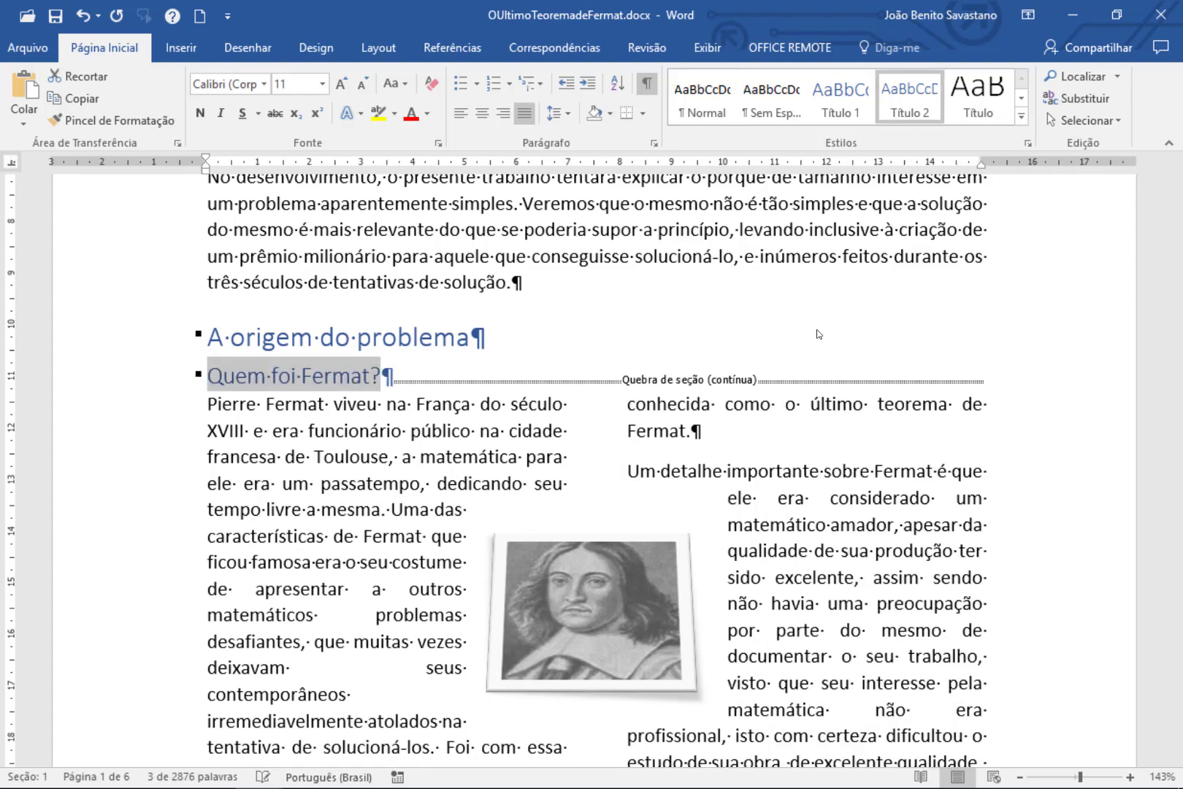
scroll(296, 425, down, 3)
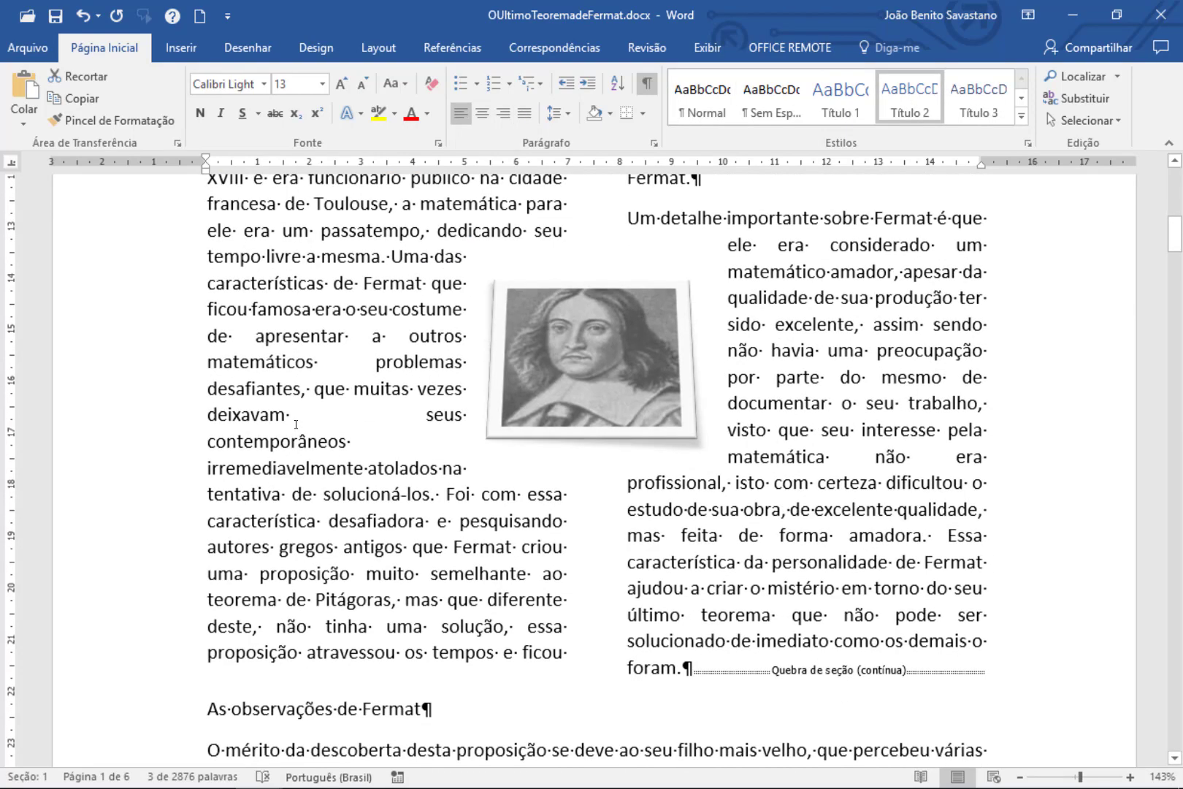
scroll(295, 424, down, 4)
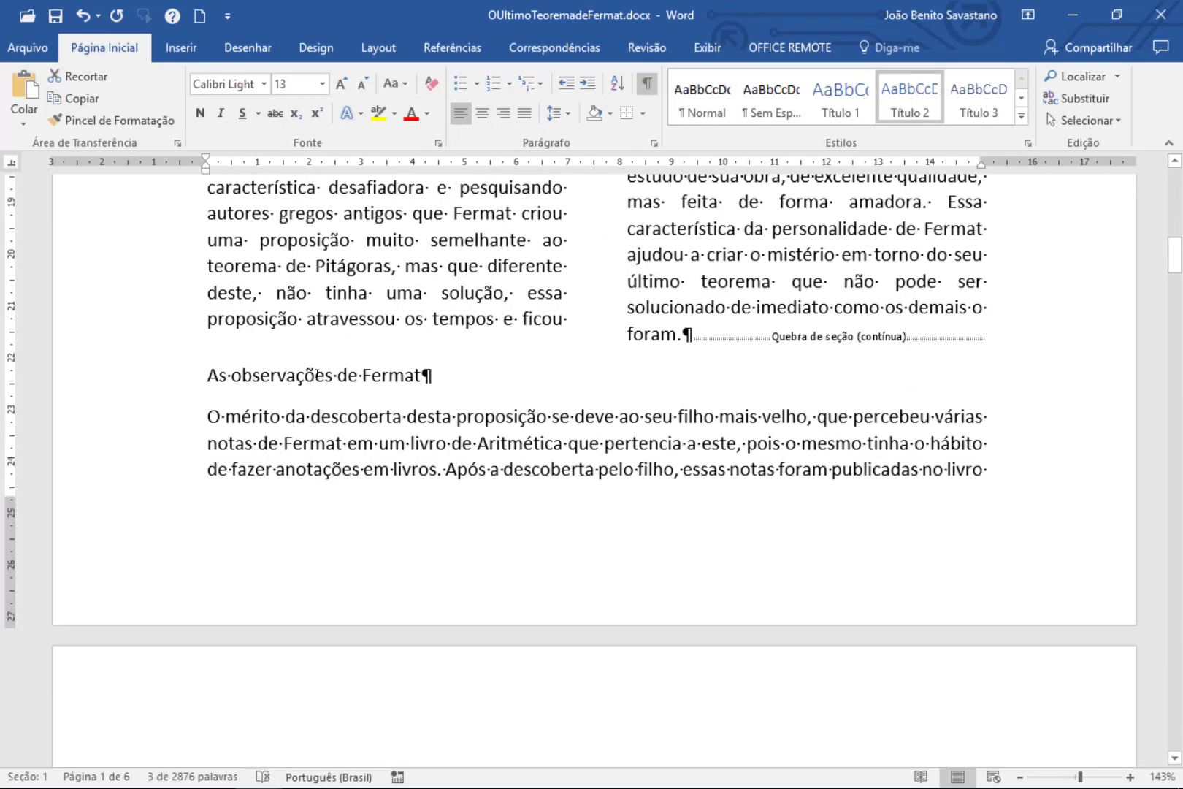
click(905, 109)
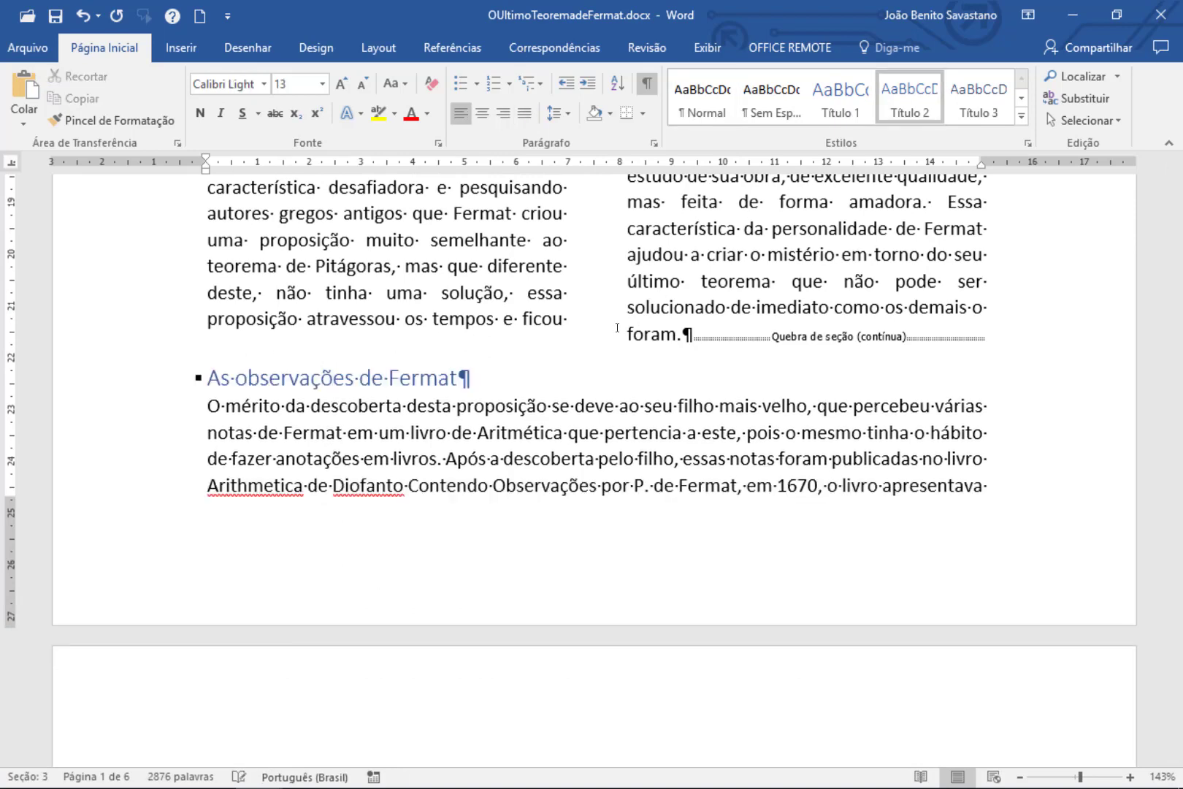
Step: Apply the Título 2 style to the subheading "A dificuldade em encontrar a solução" on page 2
scroll(598, 338, down, 1)
scroll(598, 338, down, 6)
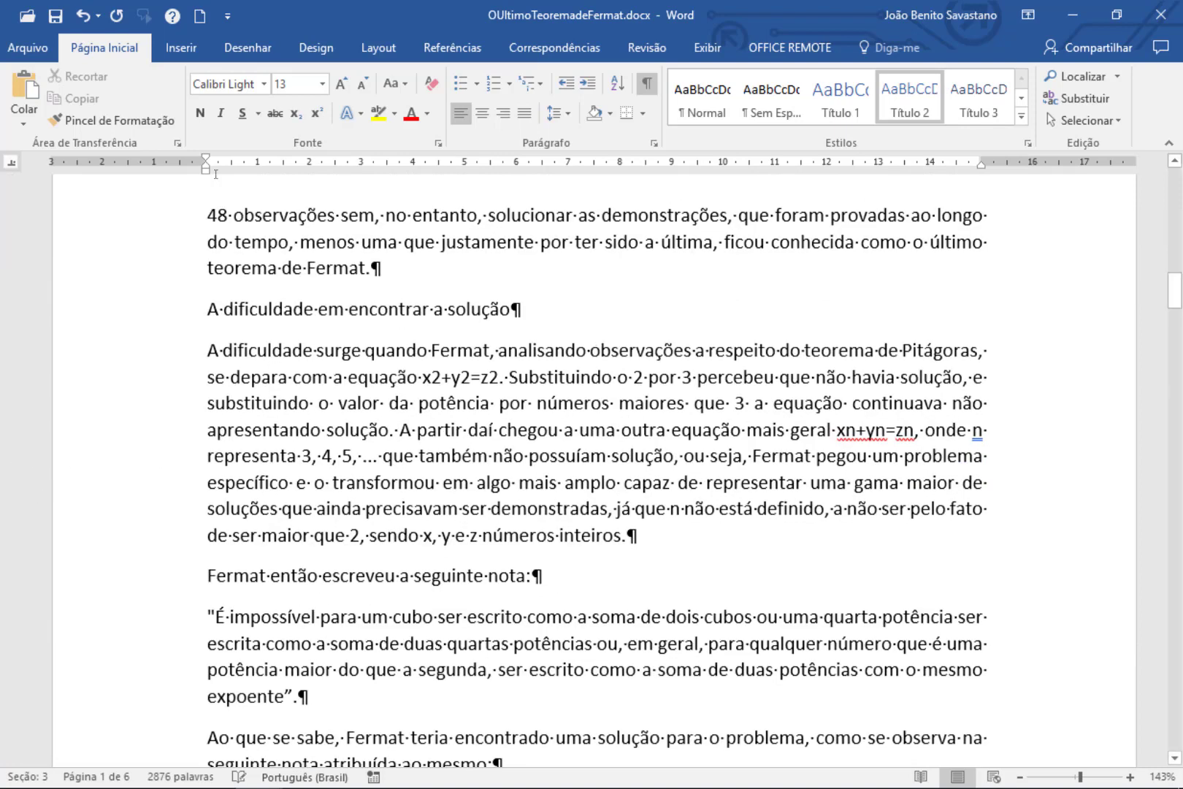
click(378, 309)
click(912, 100)
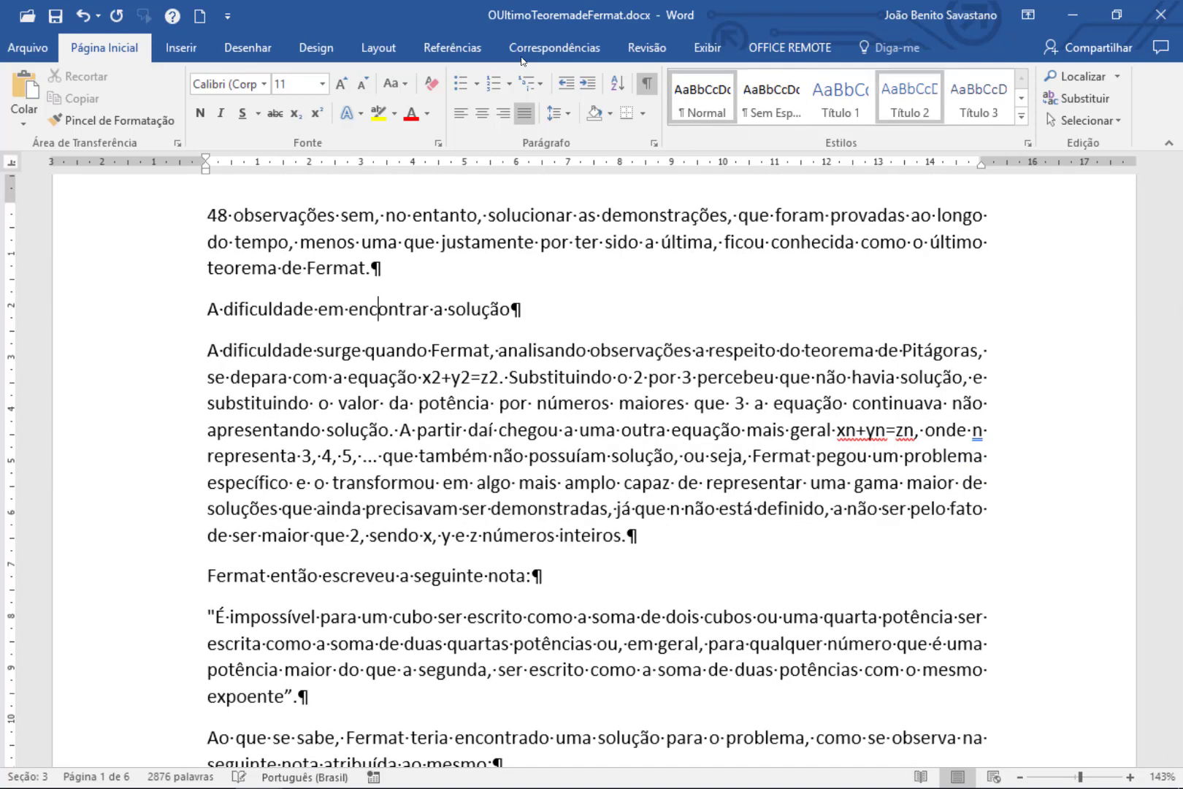
Step: Apply the Título 2 style to the line "Fermat então escreveu a seguinte nota:"
scroll(422, 457, down, 1)
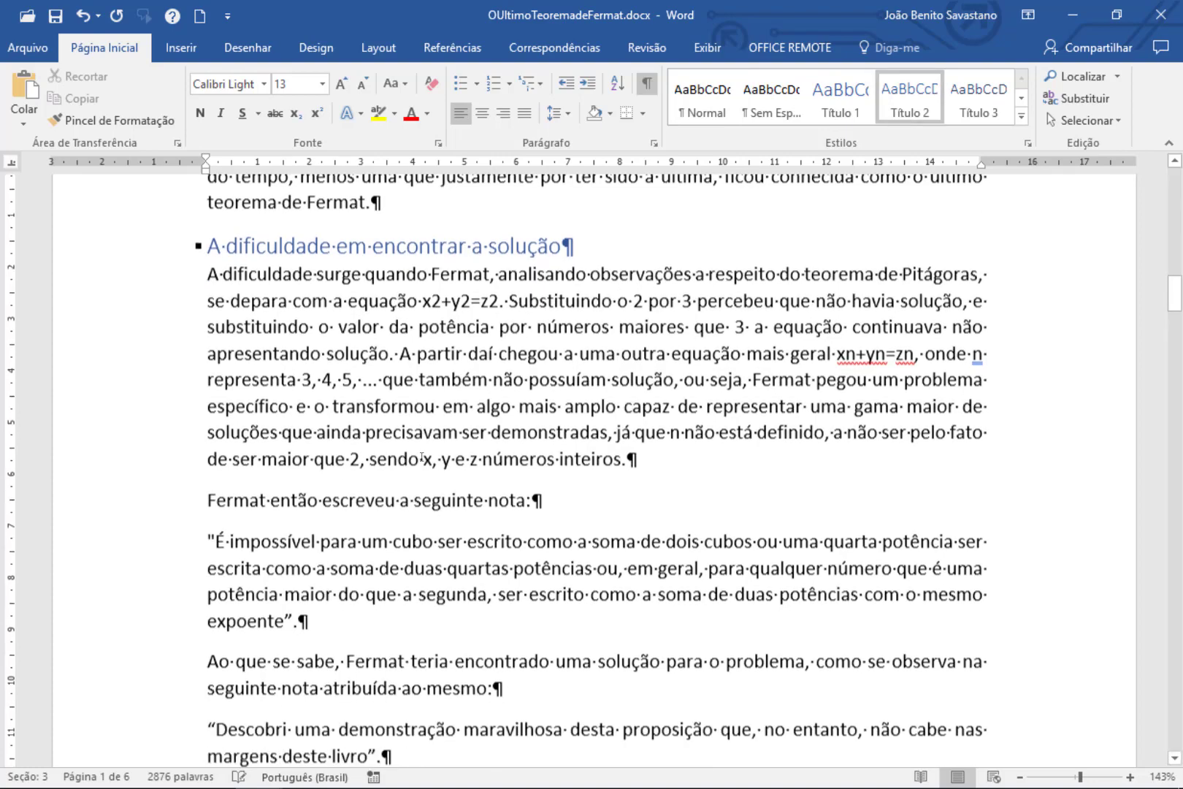
scroll(422, 457, down, 1)
click(388, 474)
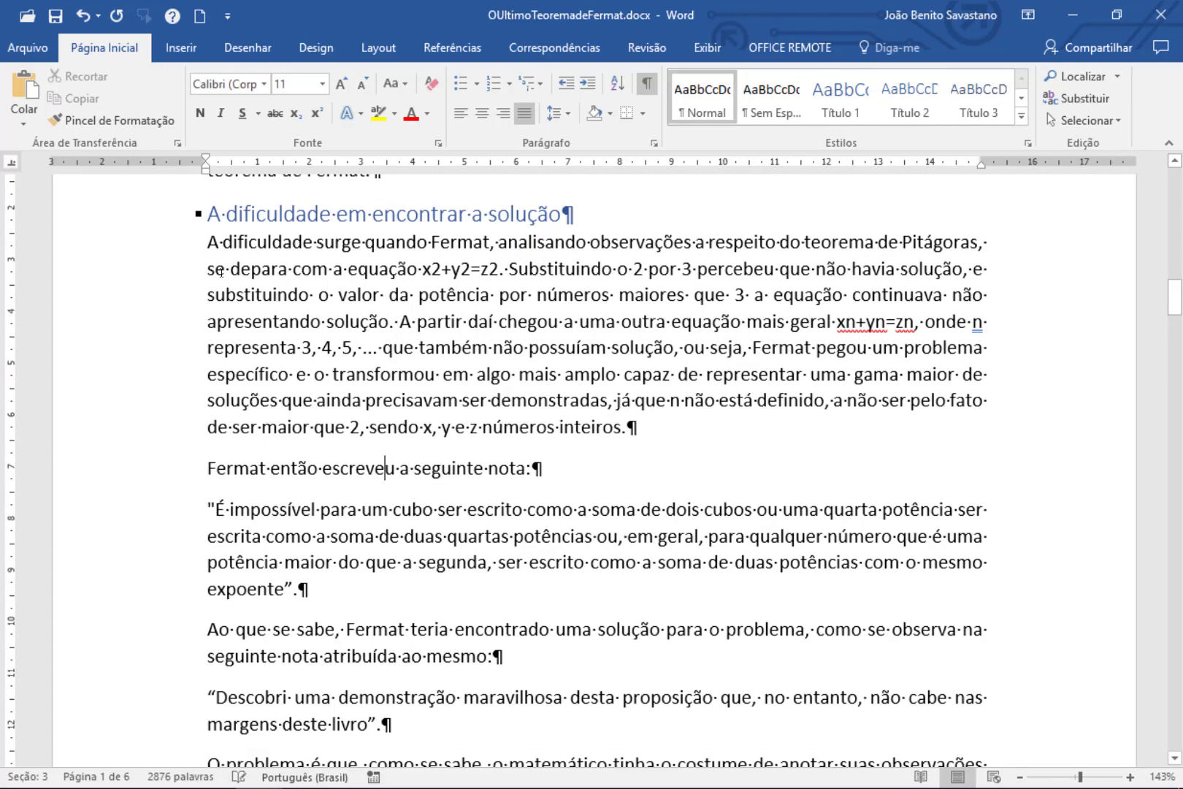
click(910, 100)
Step: Apply the Título 1 style to the section title "As tentativas ao longo dos tempos"
scroll(504, 438, down, 3)
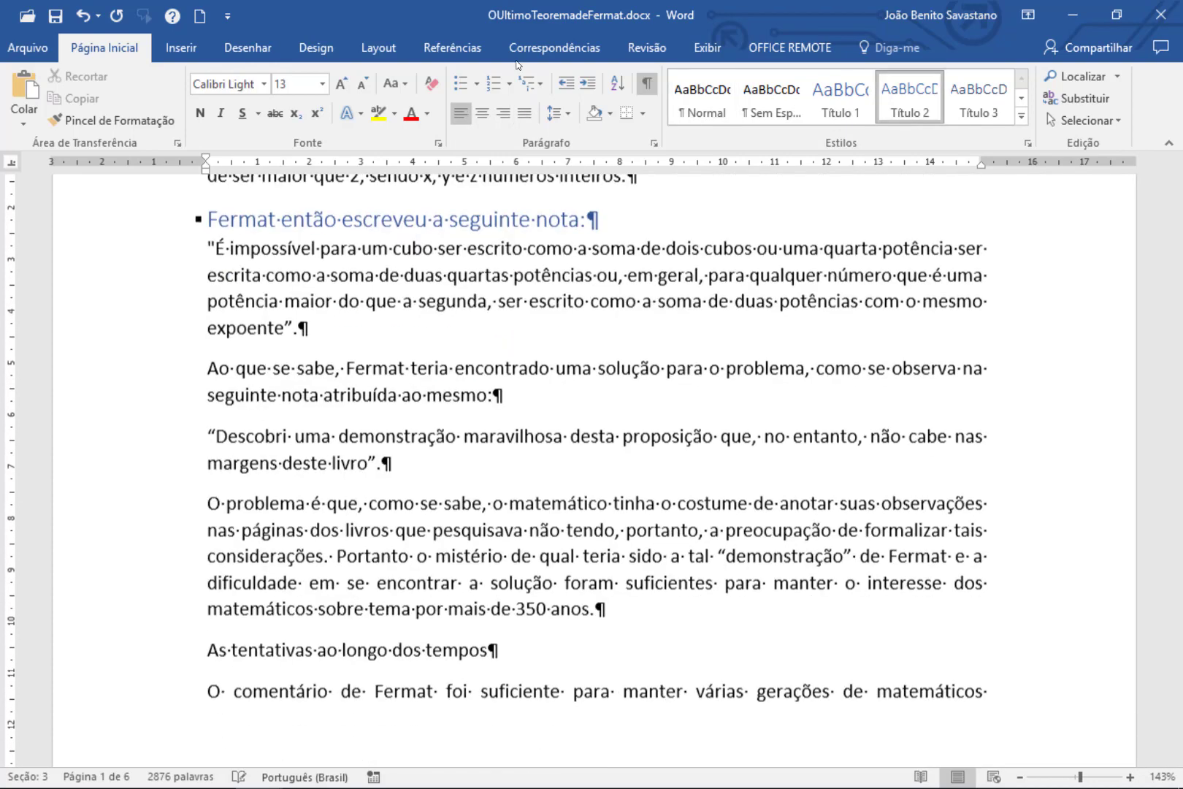
scroll(517, 64, down, 4)
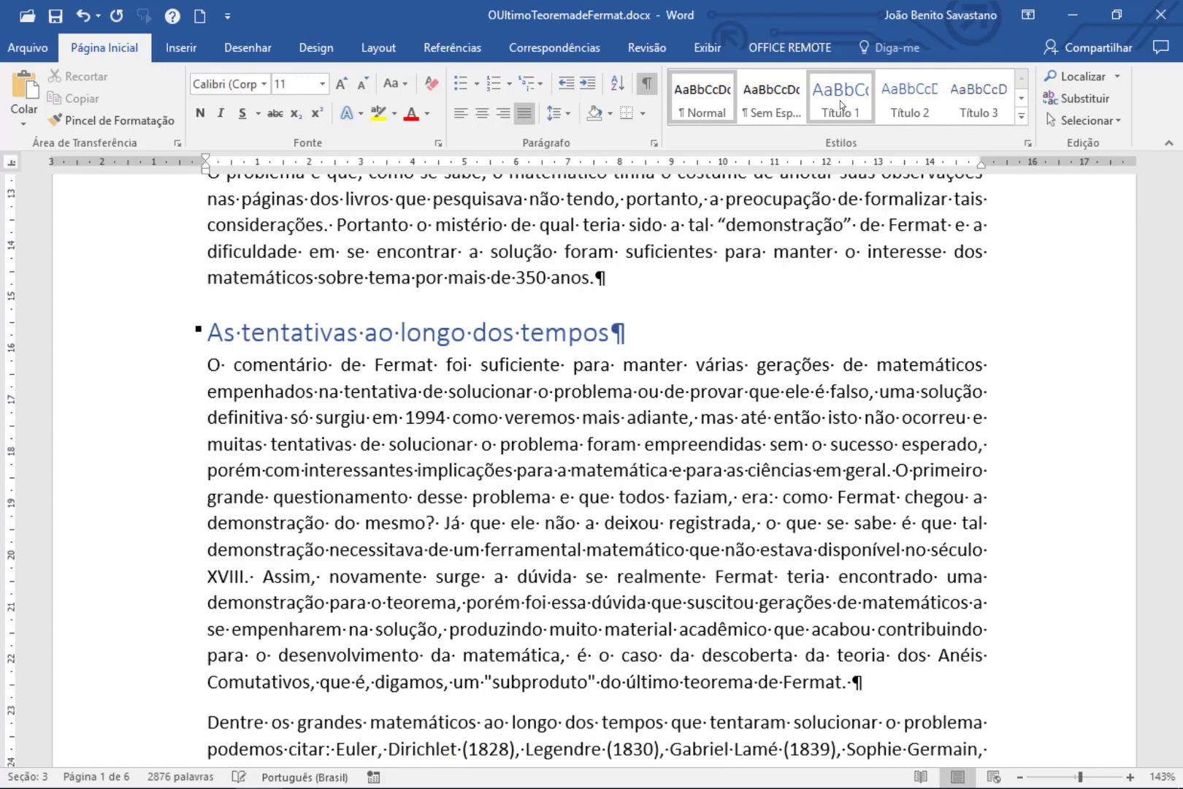
click(841, 106)
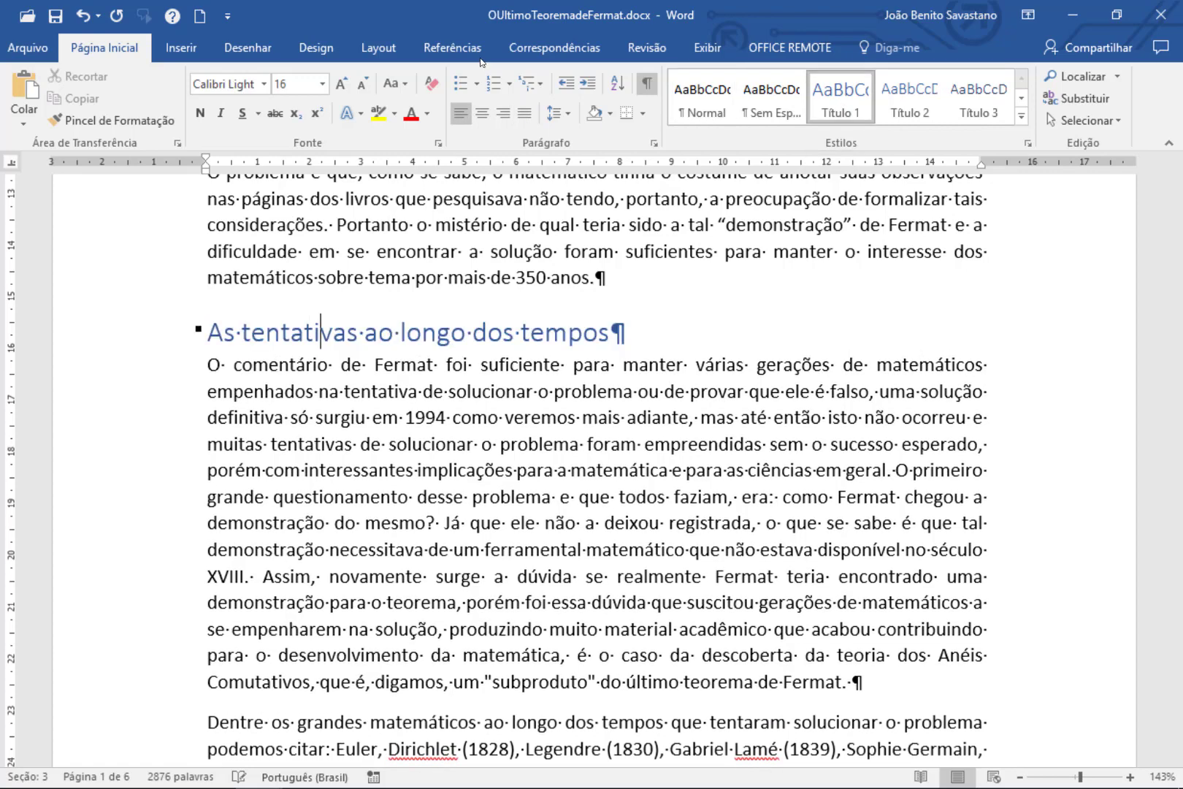
Step: Apply the Título 1 style to the section title "A solução nos dias atuais"
scroll(481, 62, down, 6)
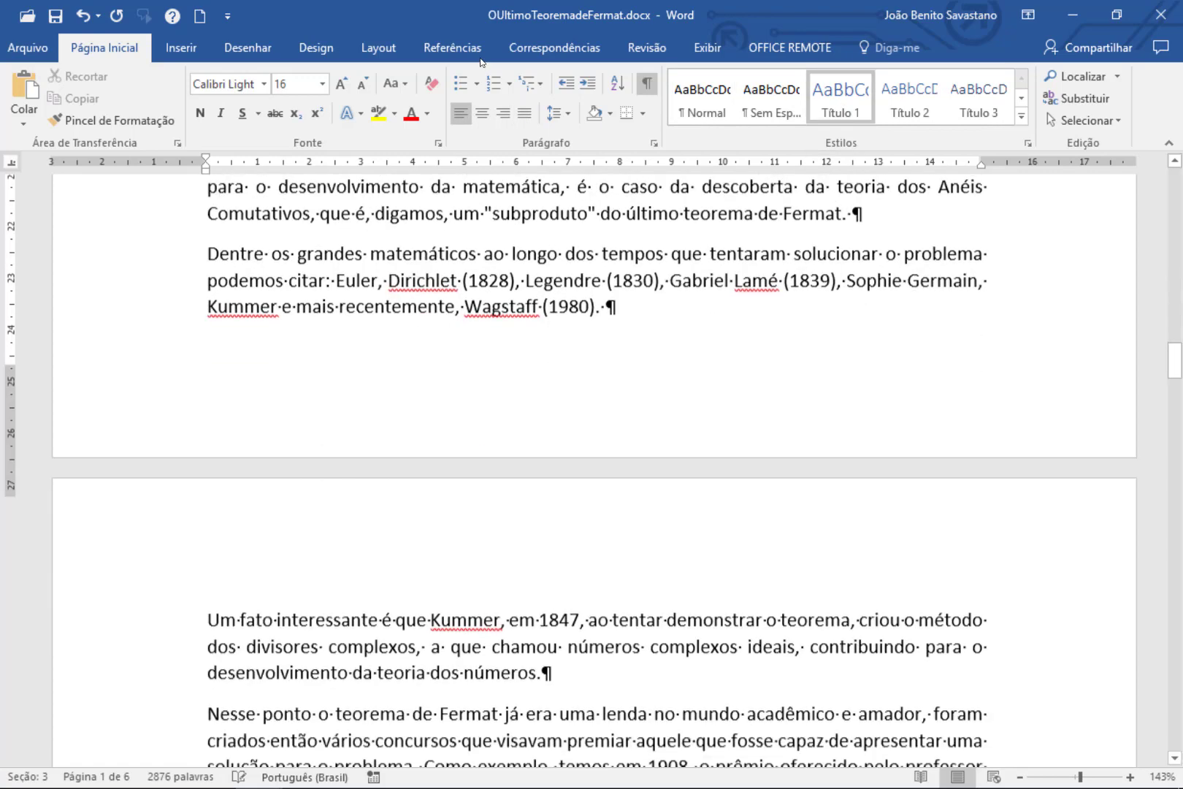
scroll(481, 62, down, 8)
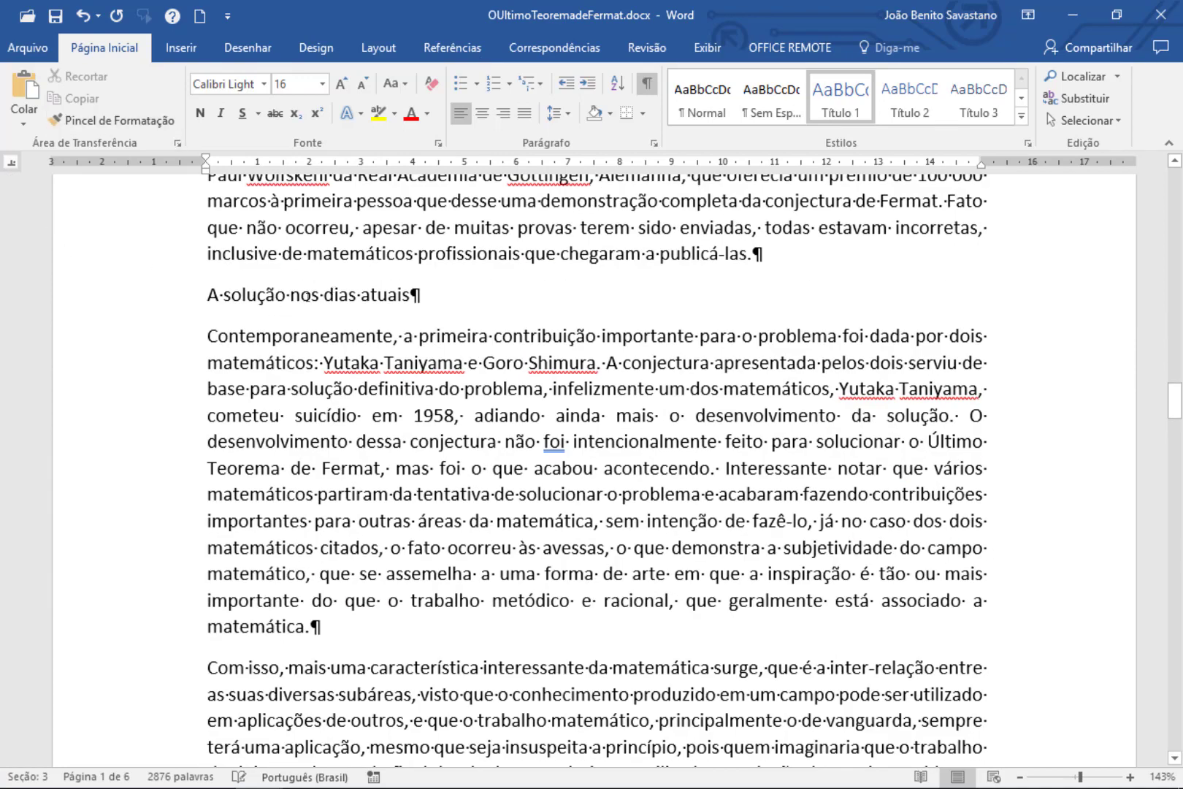
click(312, 294)
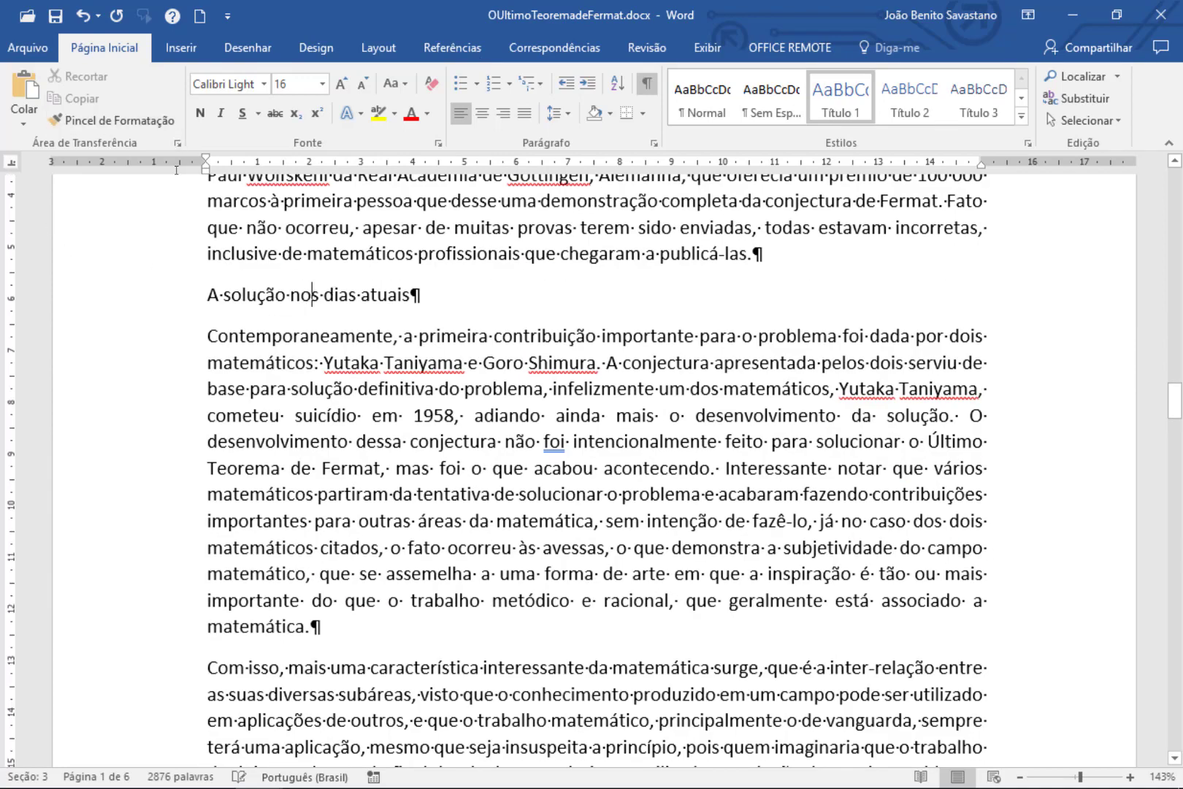
click(838, 95)
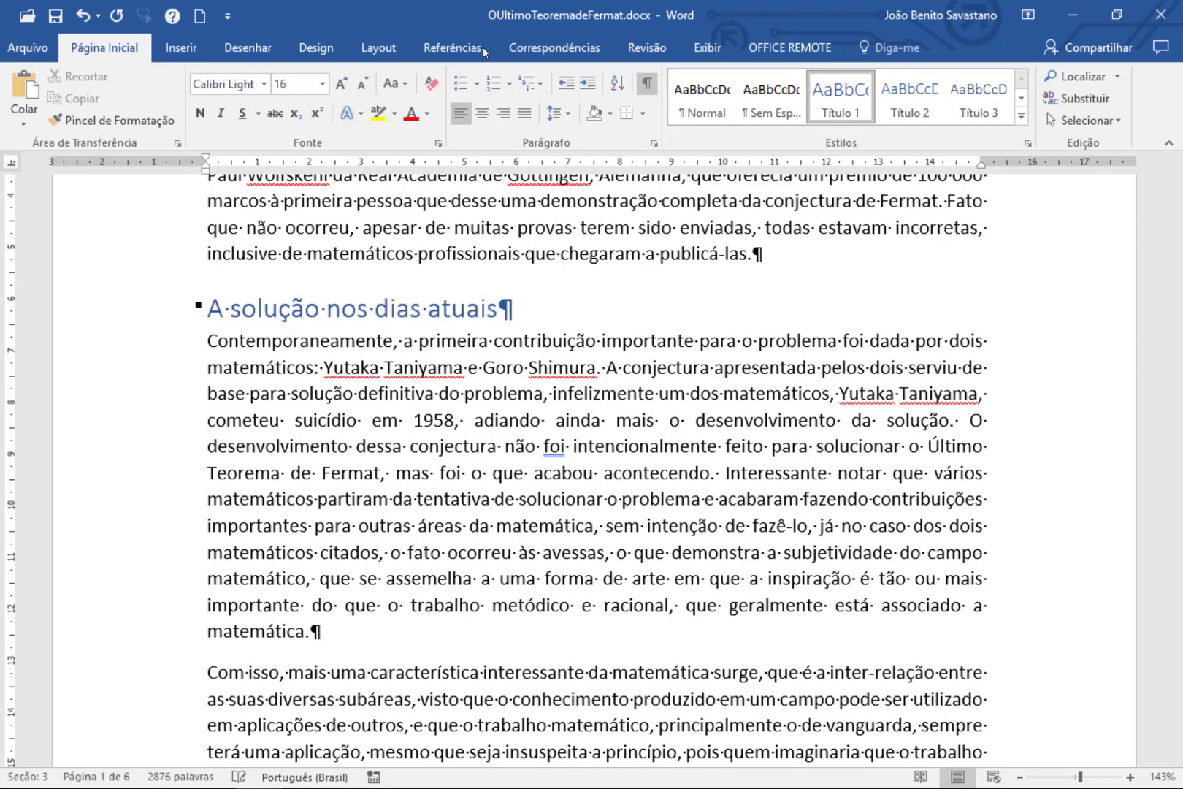
Step: Apply the Título 1 style to the section title "A demonstração do teorema"
scroll(483, 53, down, 5)
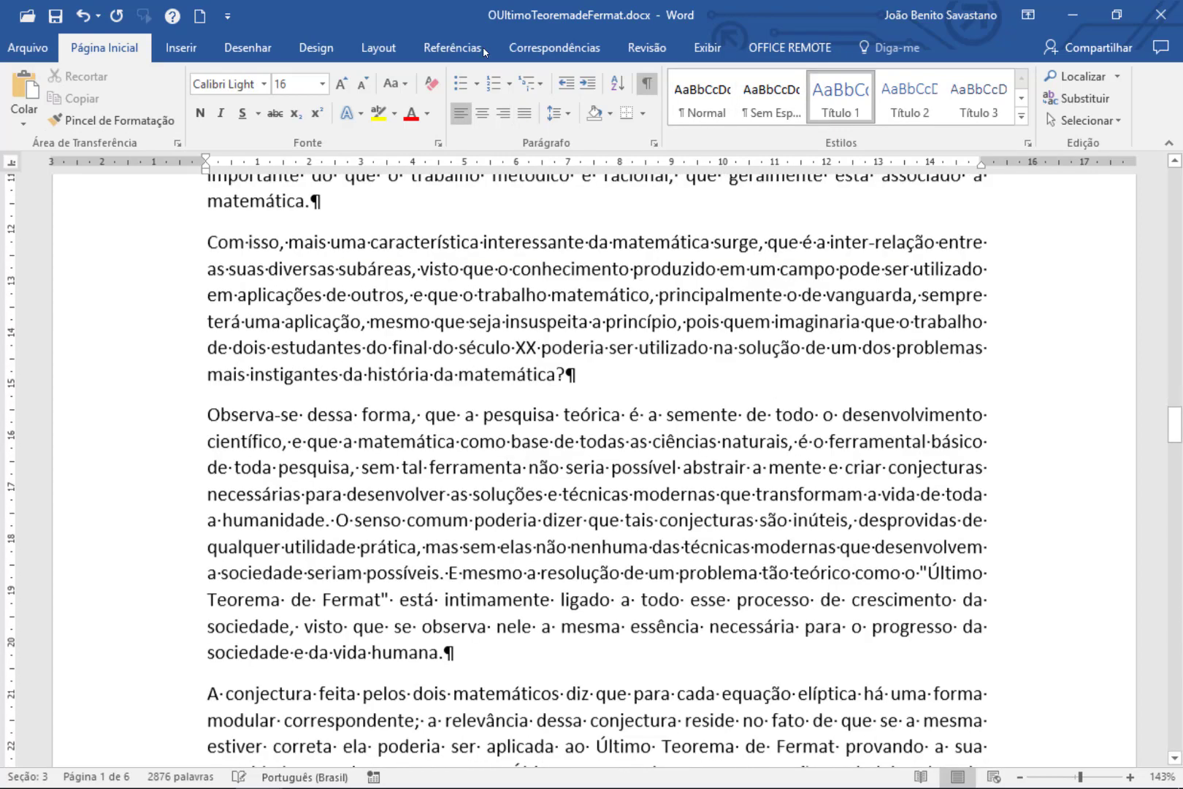
scroll(483, 46, down, 7)
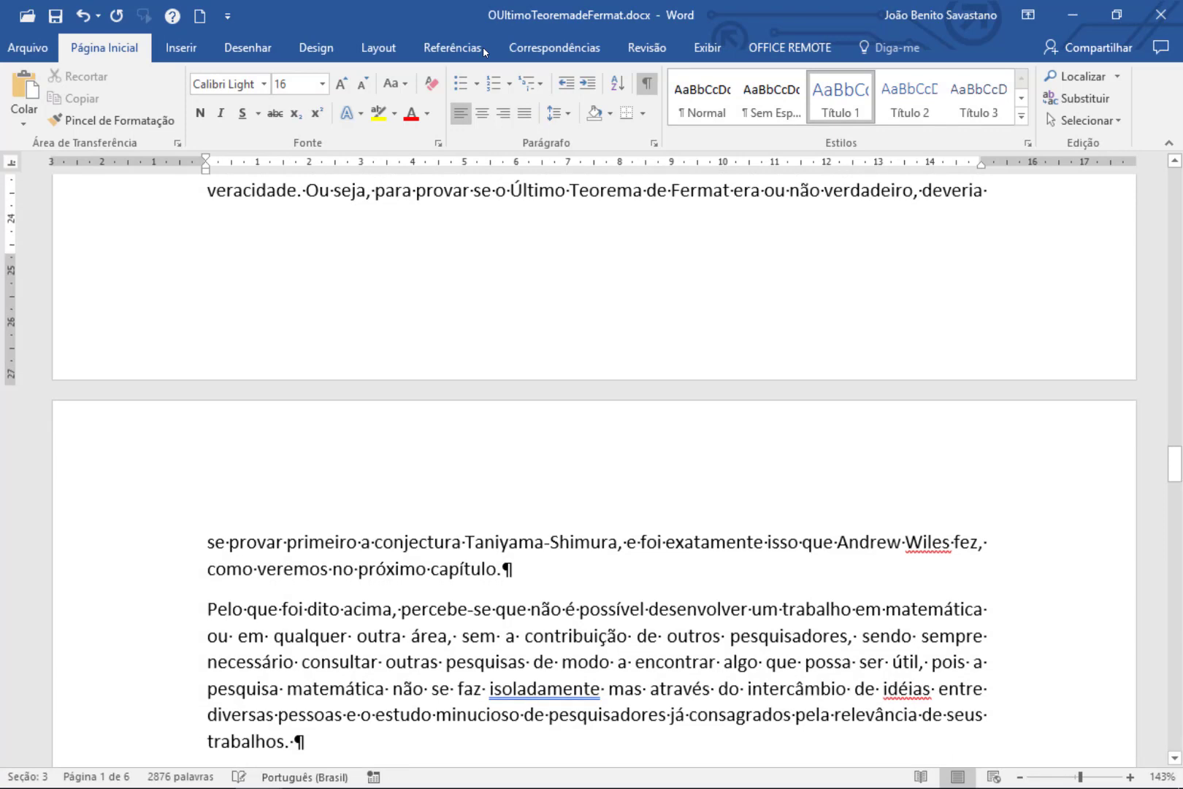
scroll(482, 47, down, 7)
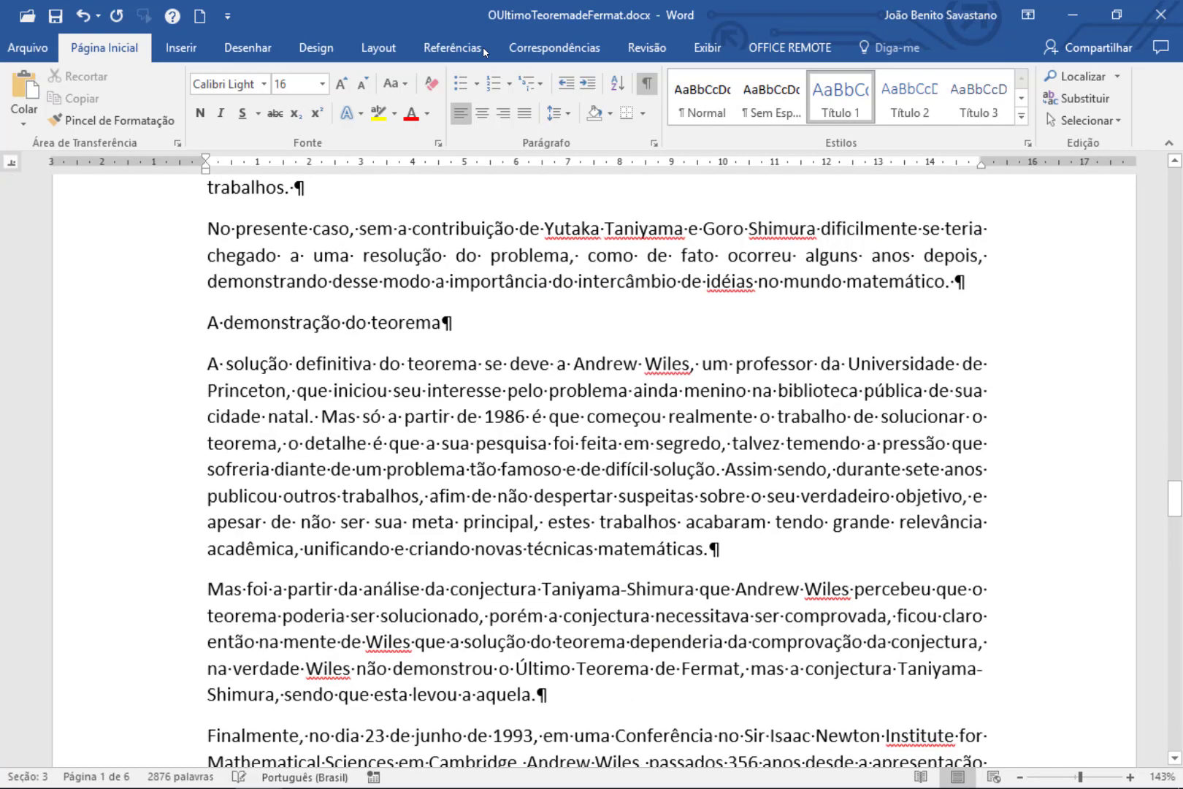
click(289, 322)
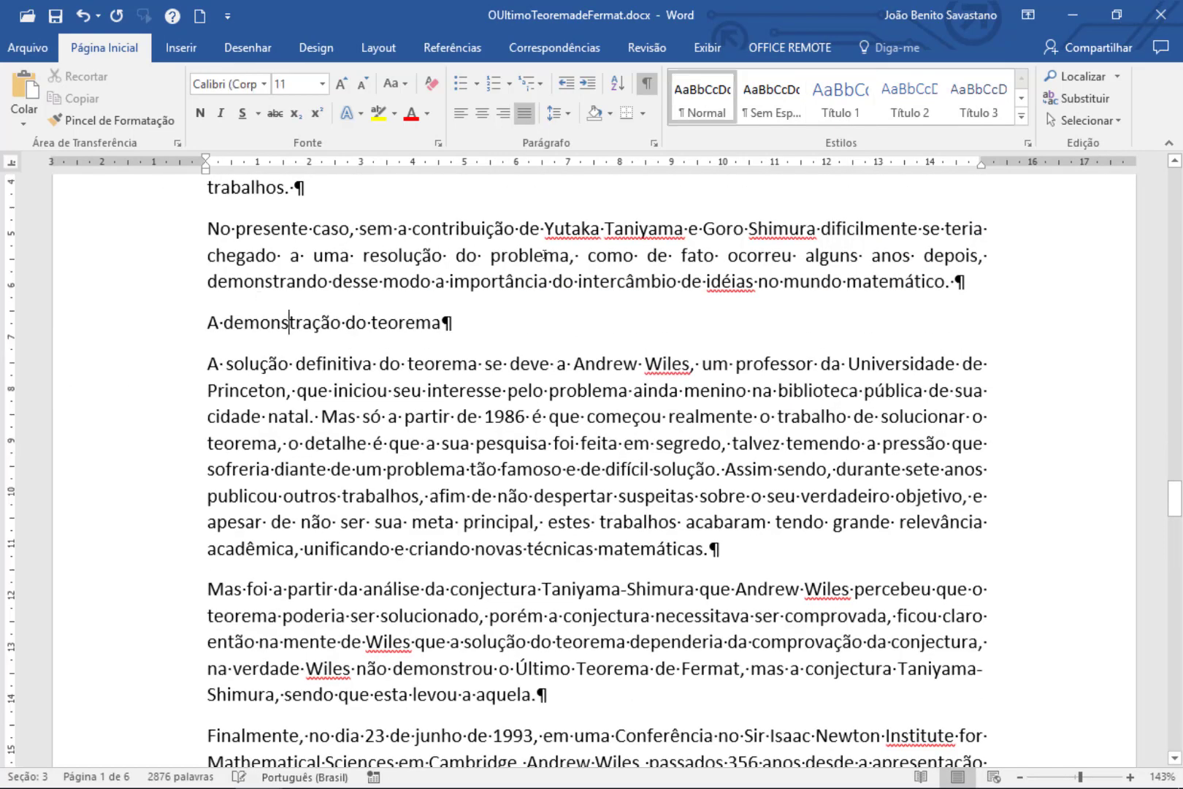
click(842, 102)
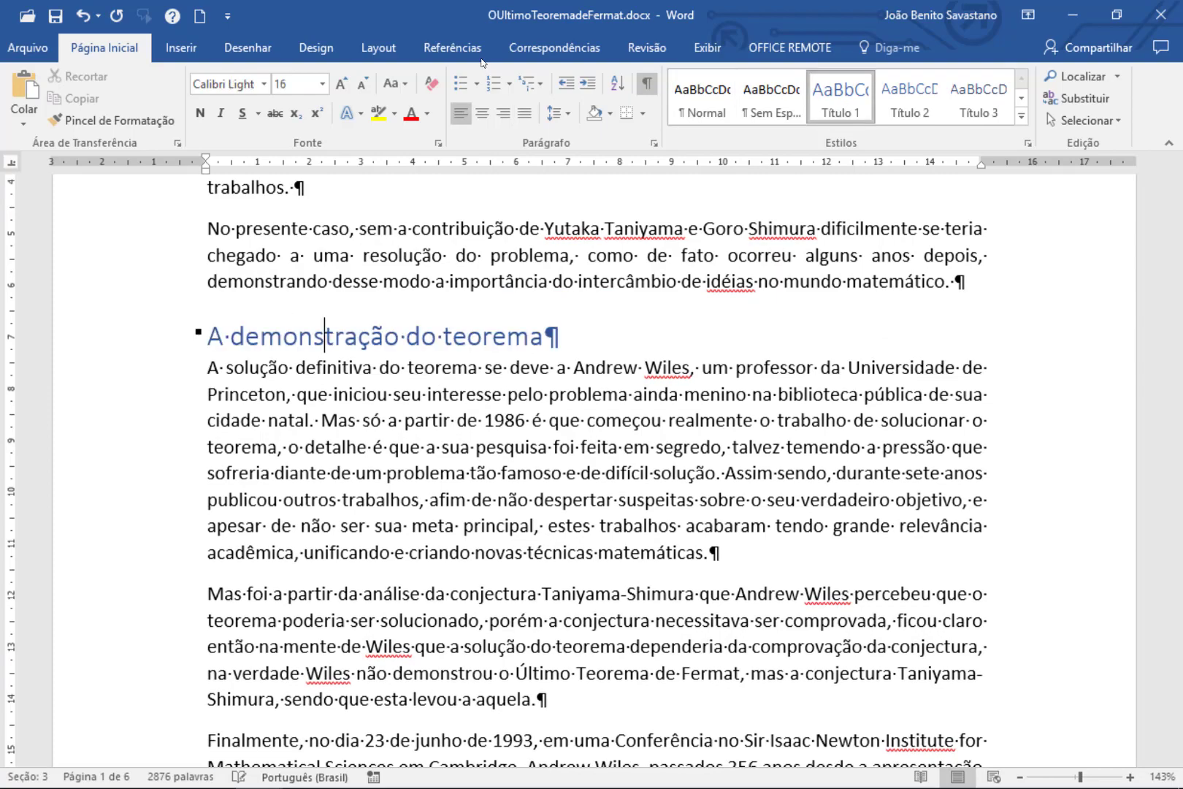
Step: Apply the Título 1 style to the "Conclusão" section title on page 5
scroll(483, 64, down, 5)
scroll(483, 63, down, 7)
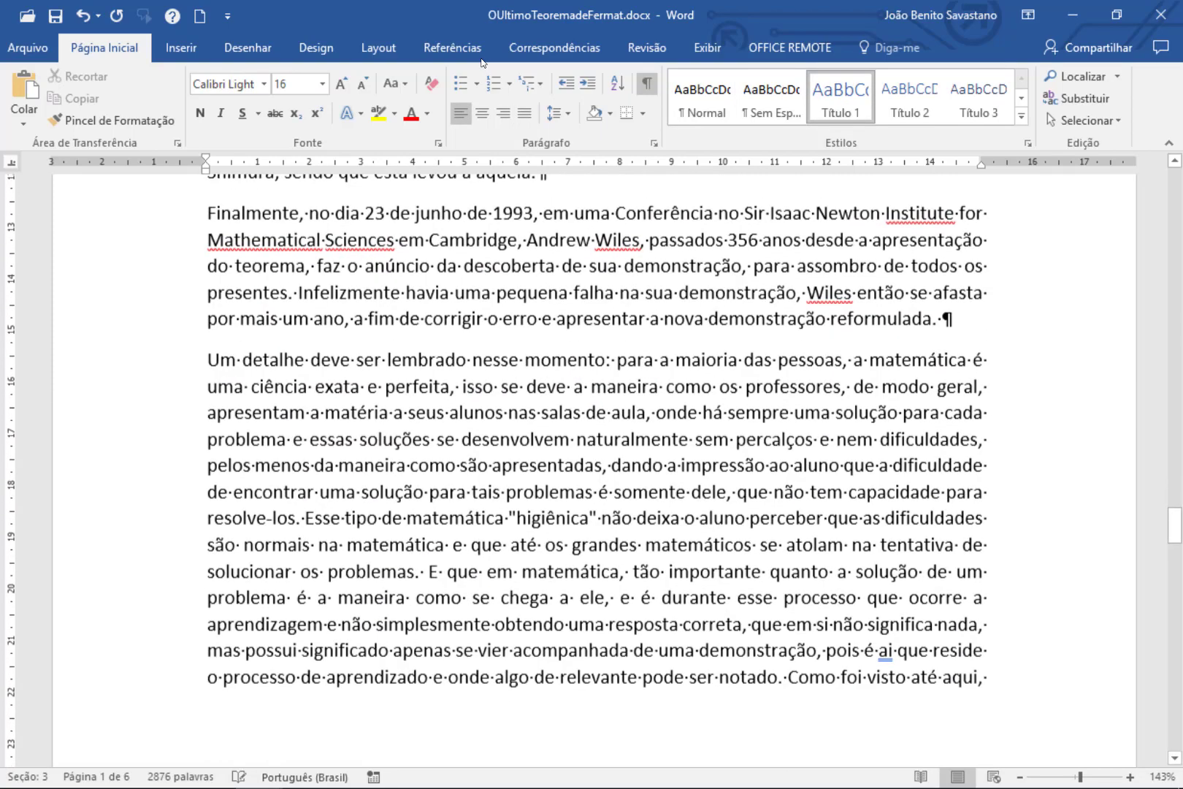
scroll(482, 63, down, 7)
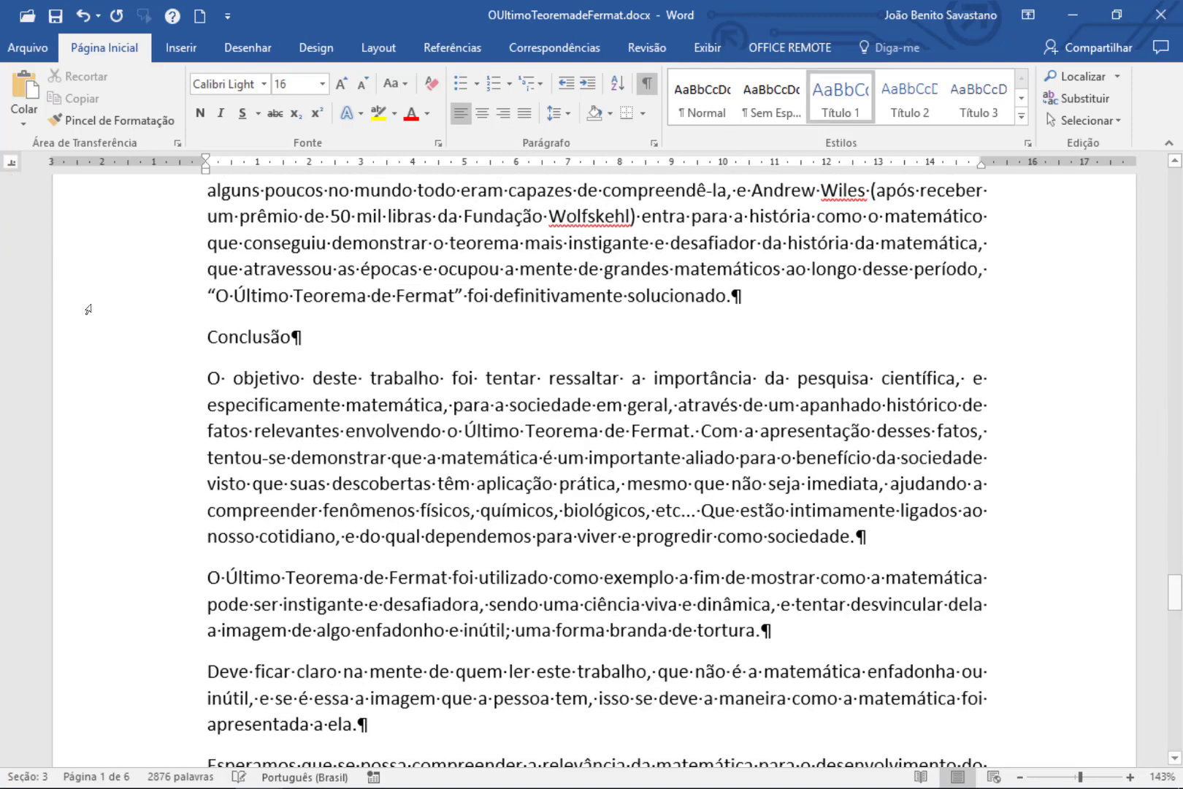
click(248, 337)
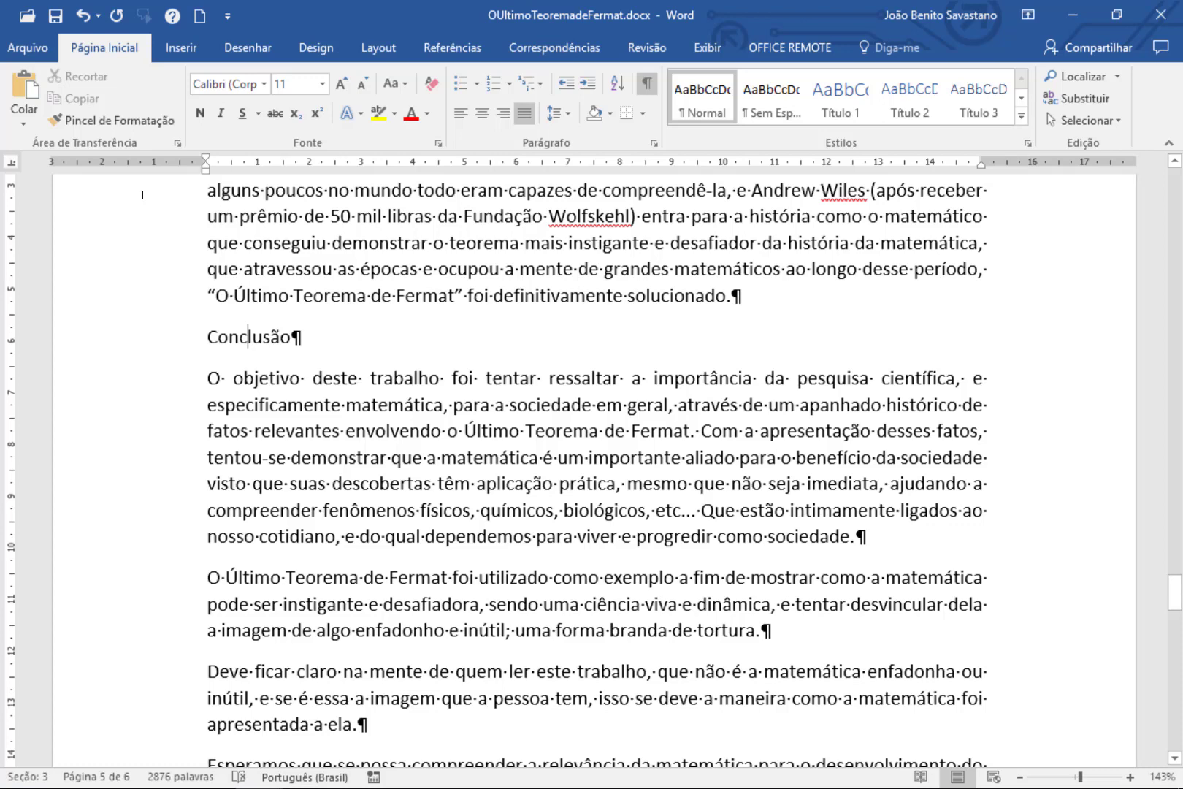
key(ctrl+alt+1)
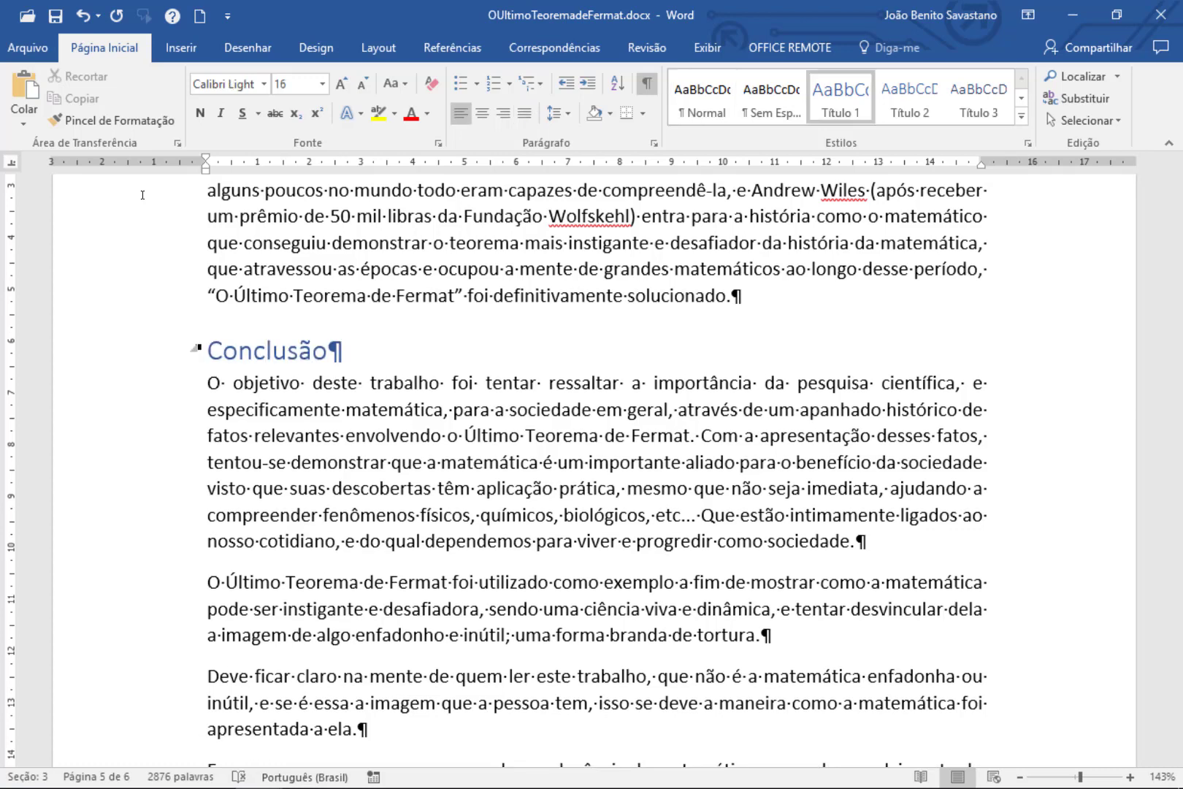
Step: Insert a "Referencias" line followed by an empty paragraph above "O Último Teorema de Fermat na Mídia"
scroll(142, 195, down, 6)
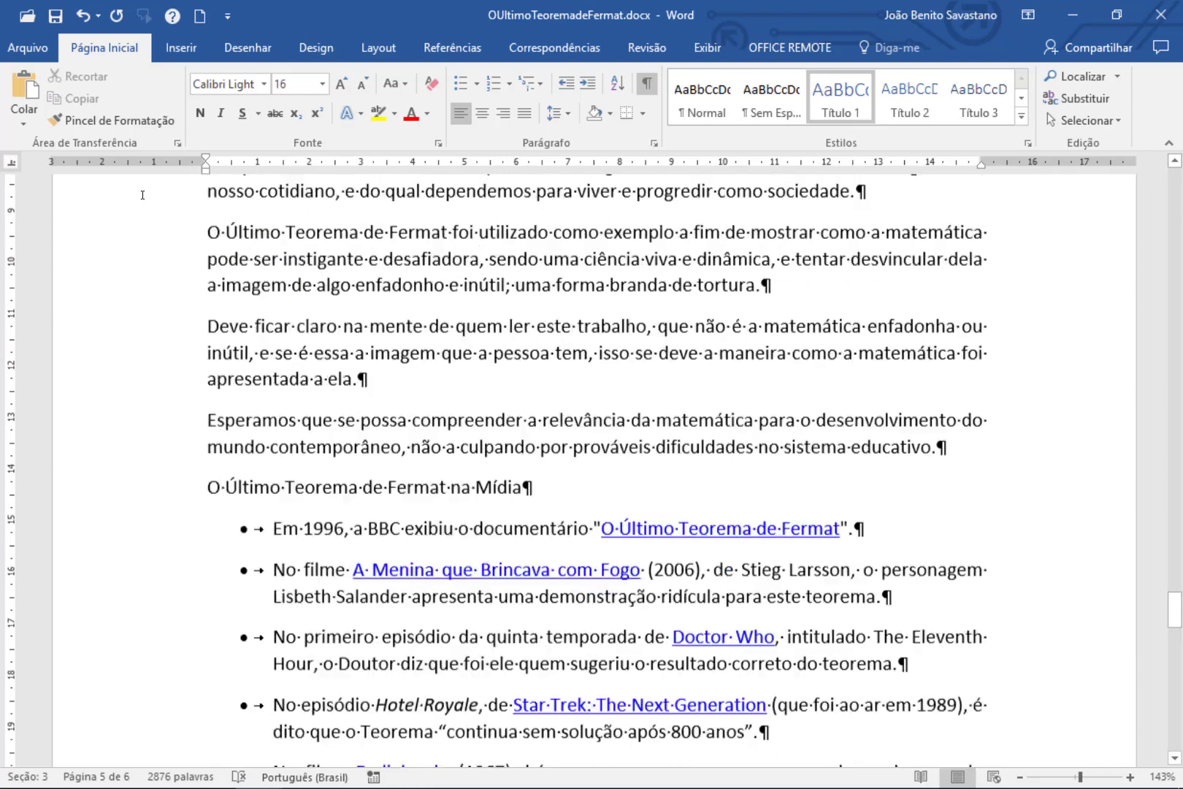
scroll(143, 194, down, 1)
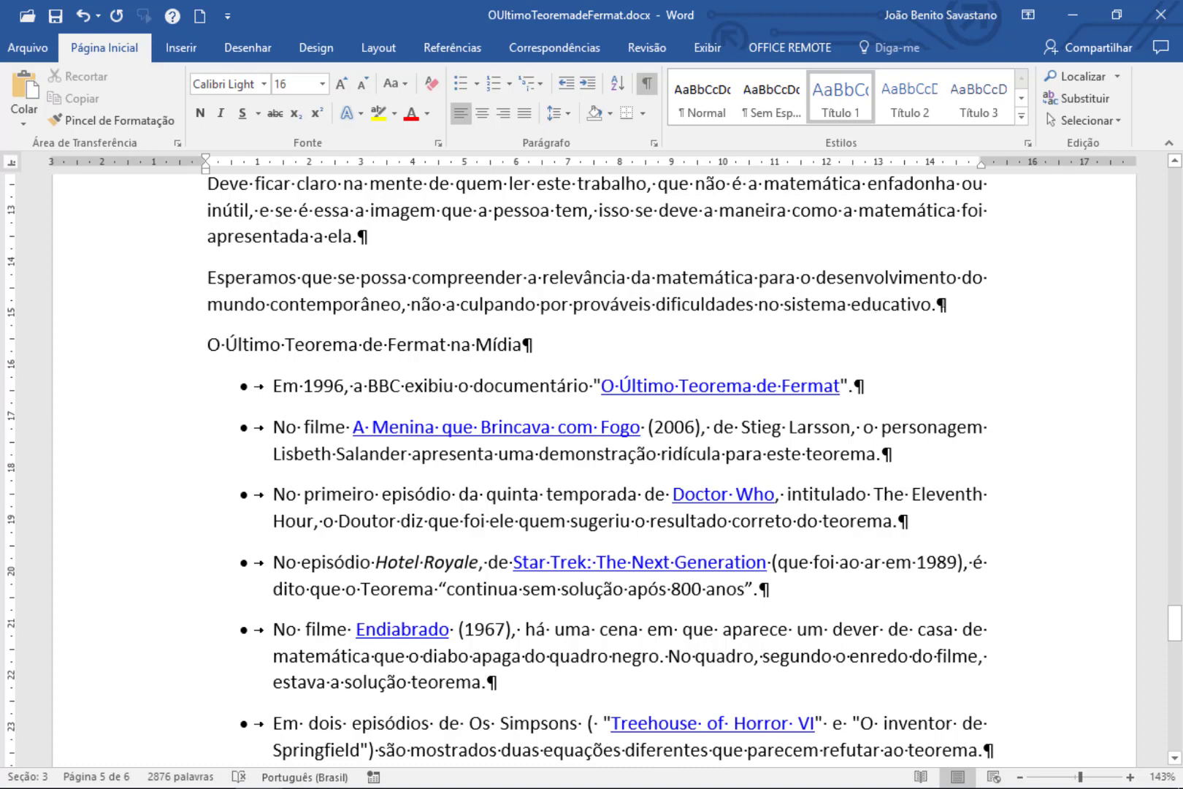
key(Return)
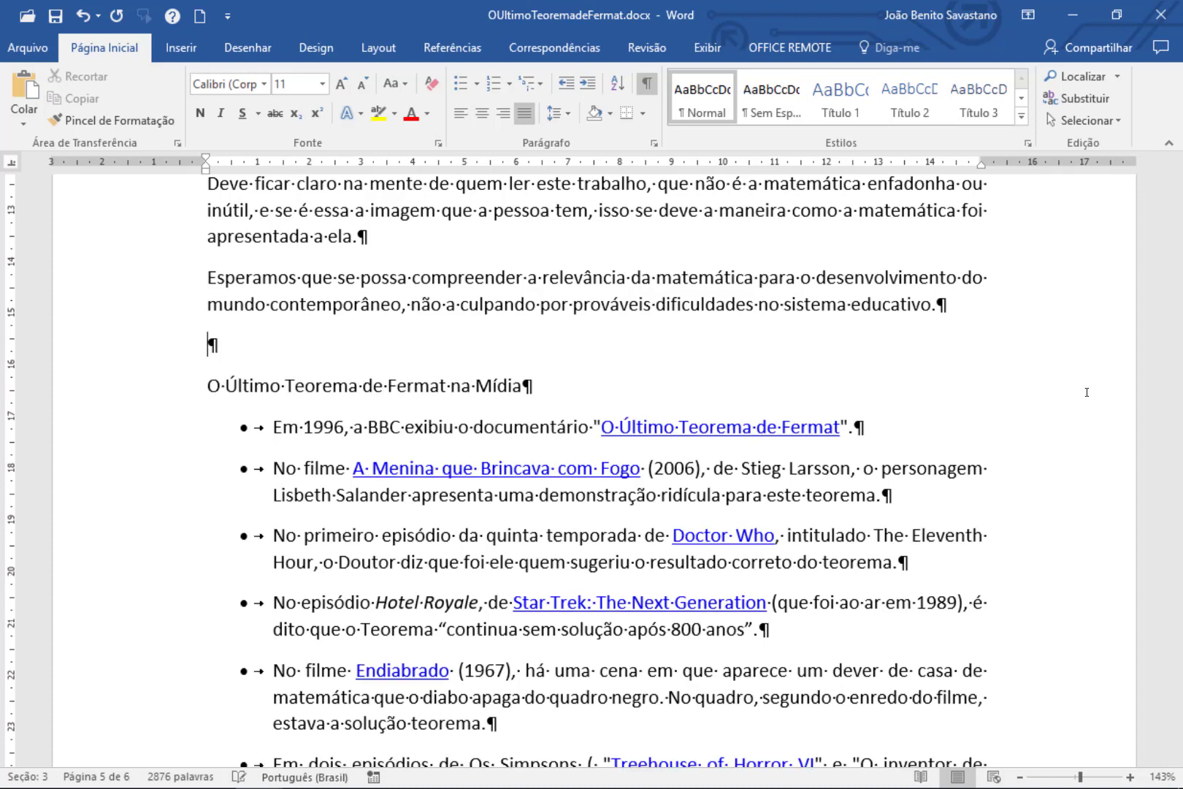
text(Referencias)
key(Return)
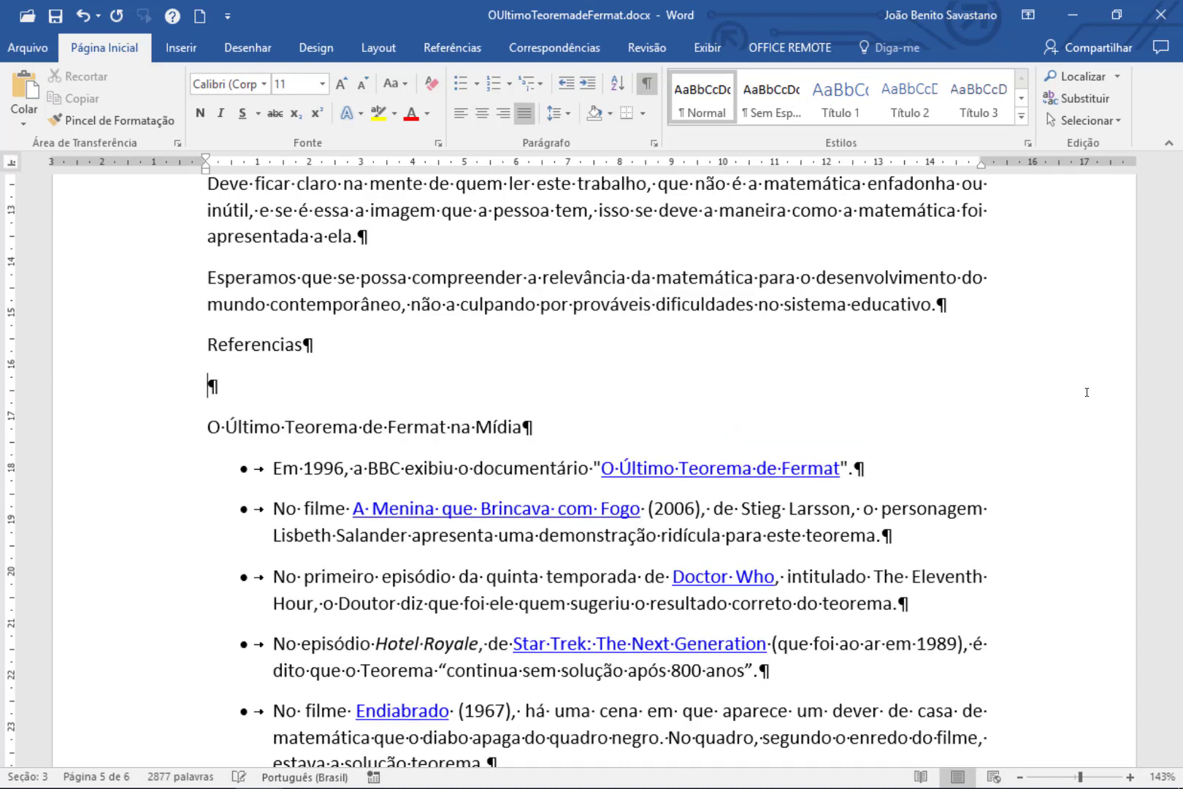
Step: Apply the Título 1 style to the new "Referencias" line
click(245, 344)
key(shift+F10)
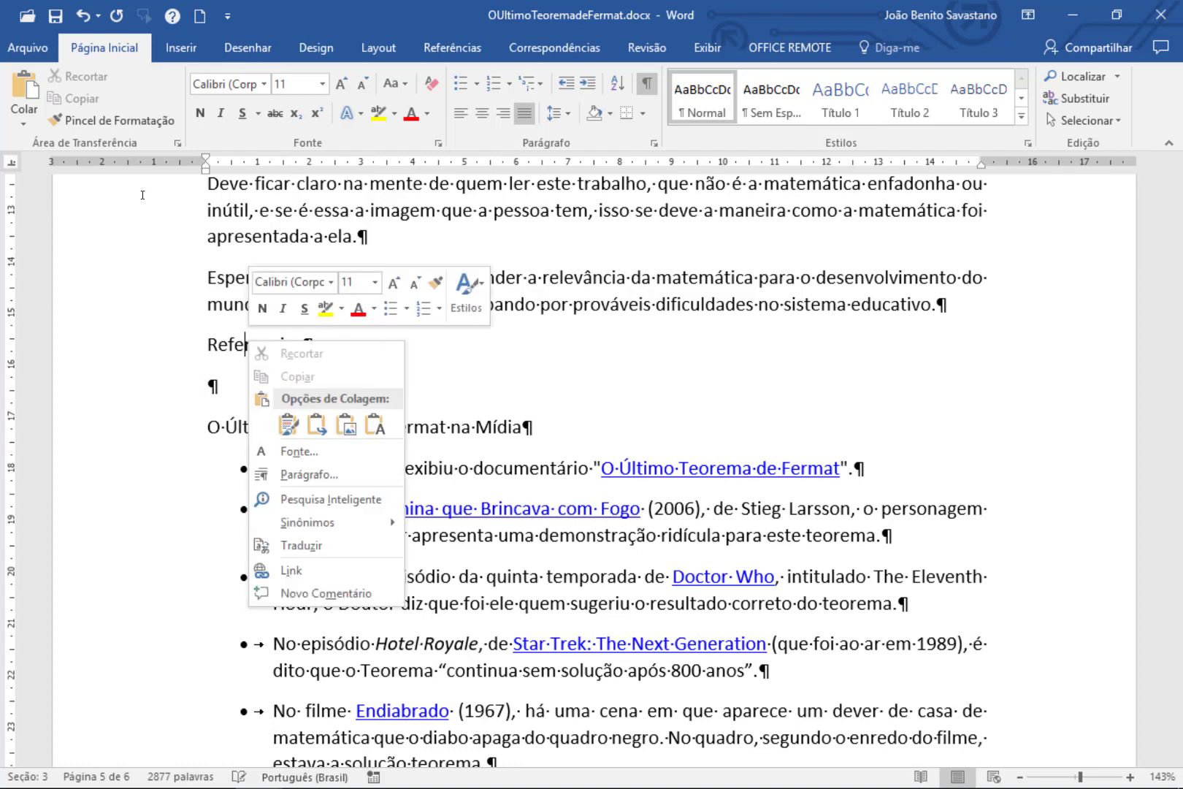
key(Escape)
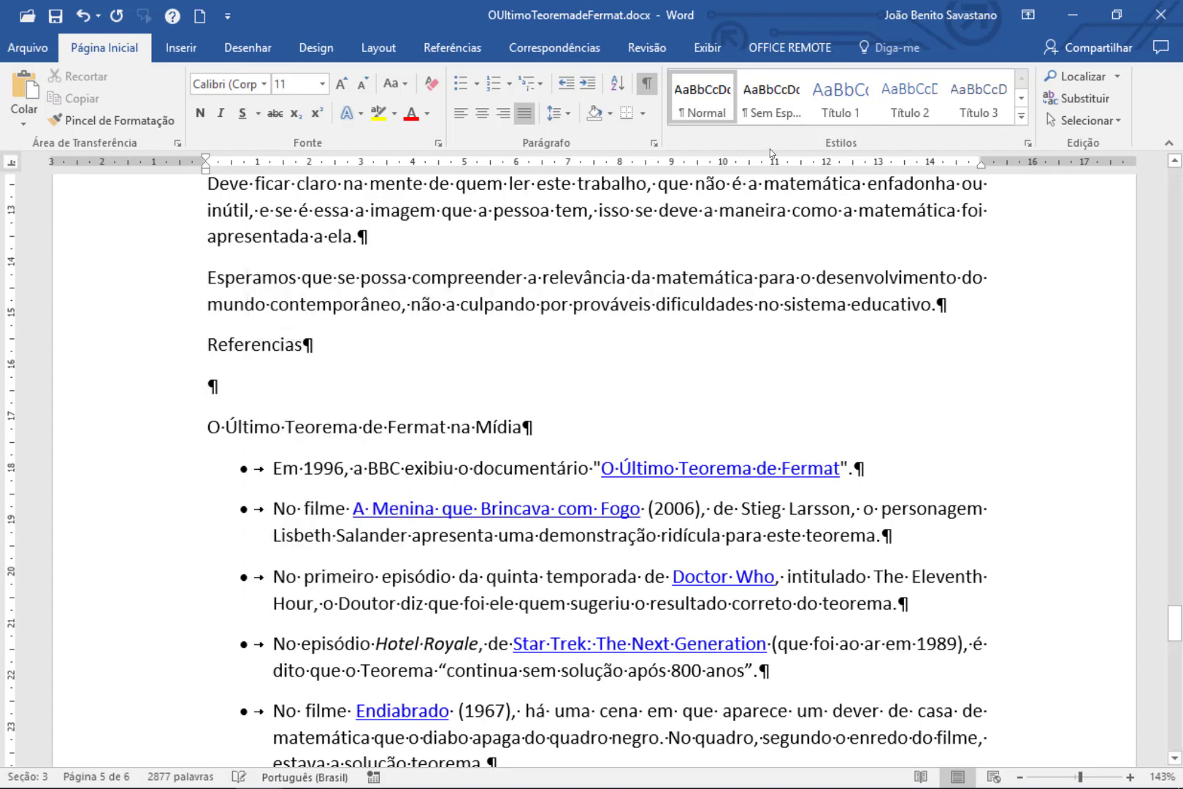
click(836, 99)
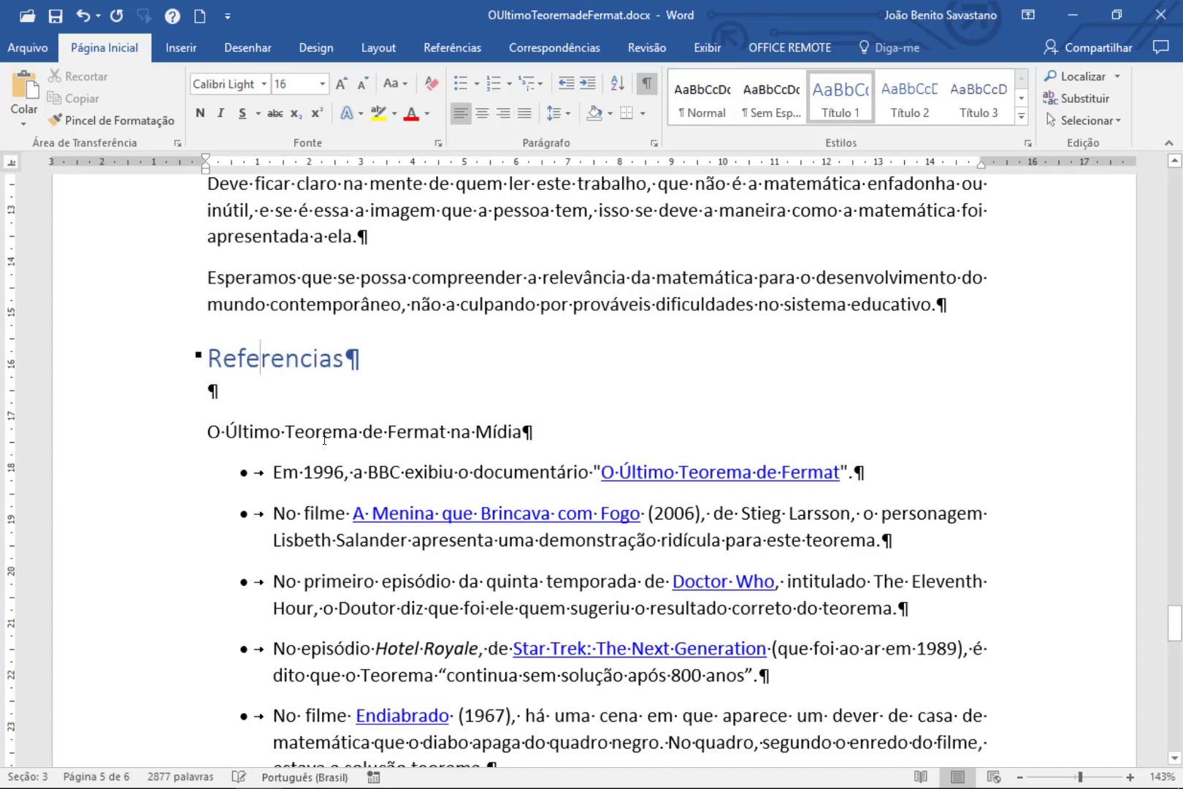
Step: Place the insertion point in the title line "O Último Teorema de Fermat na Mídia" below the "Referencias" heading
key(Down)
key(Down)
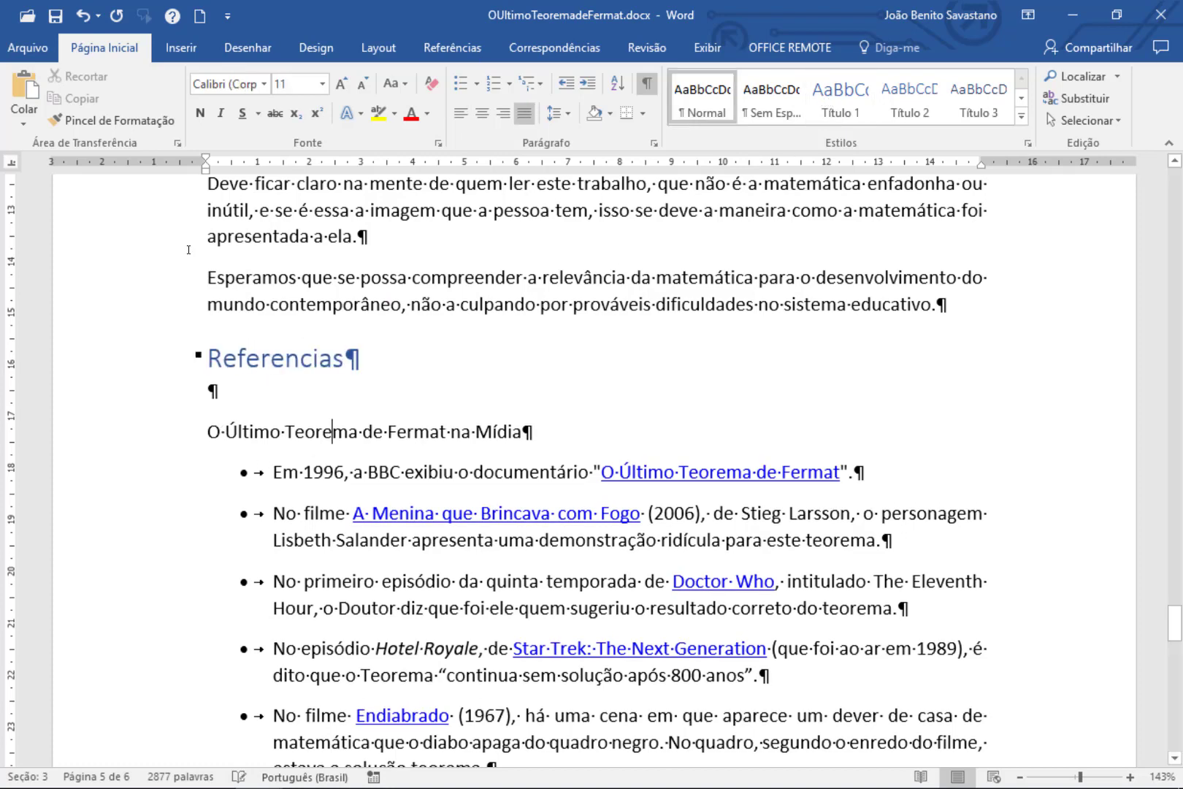
Step: Apply the Título 2 style to the subheadings "O Último Teorema de Fermat na Mídia" and "O Último Teorema de Fermat e a Literatura"
click(910, 98)
scroll(593, 438, down, 10)
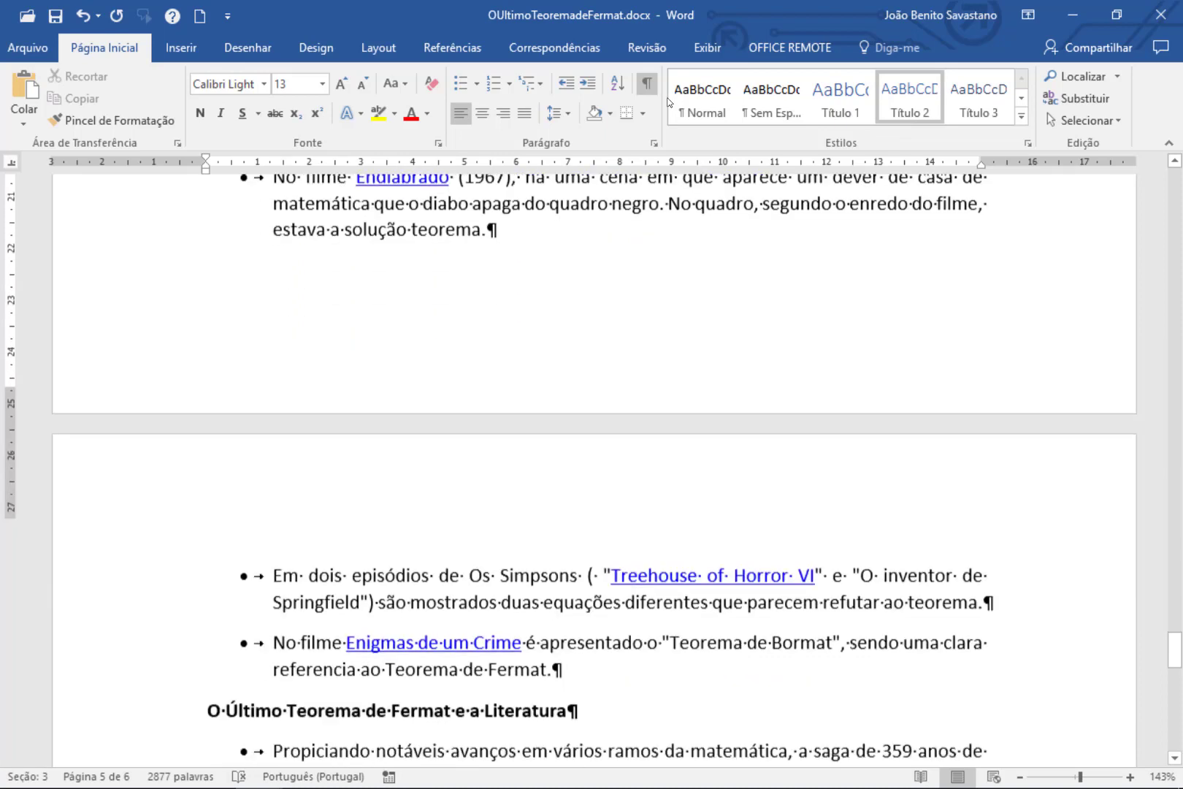
scroll(342, 255, down, 2)
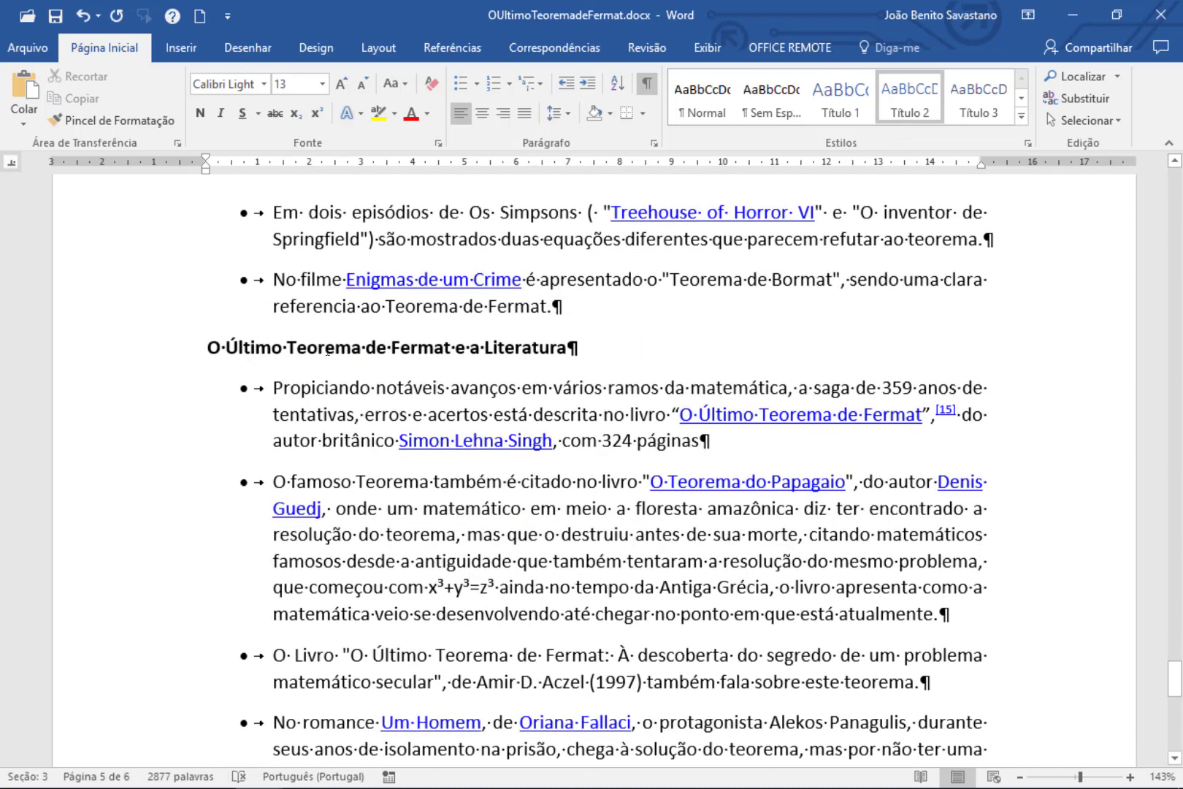
click(328, 349)
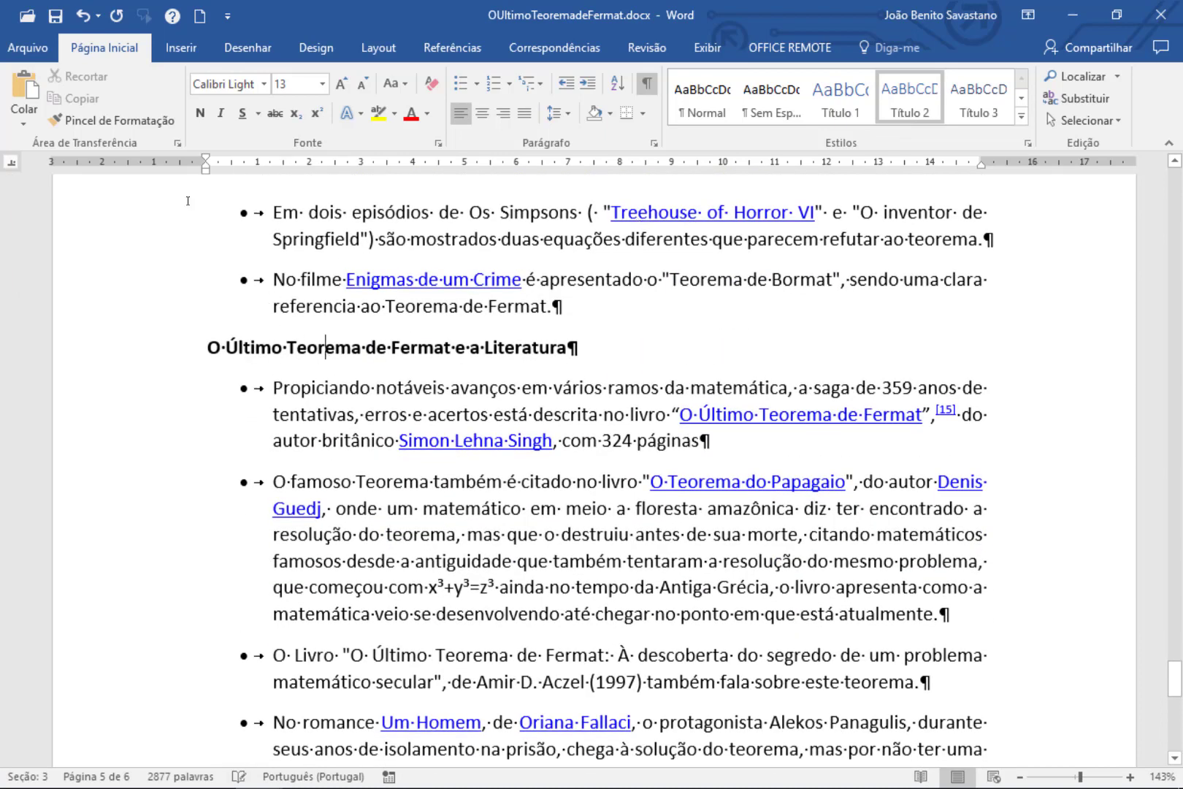
click(909, 98)
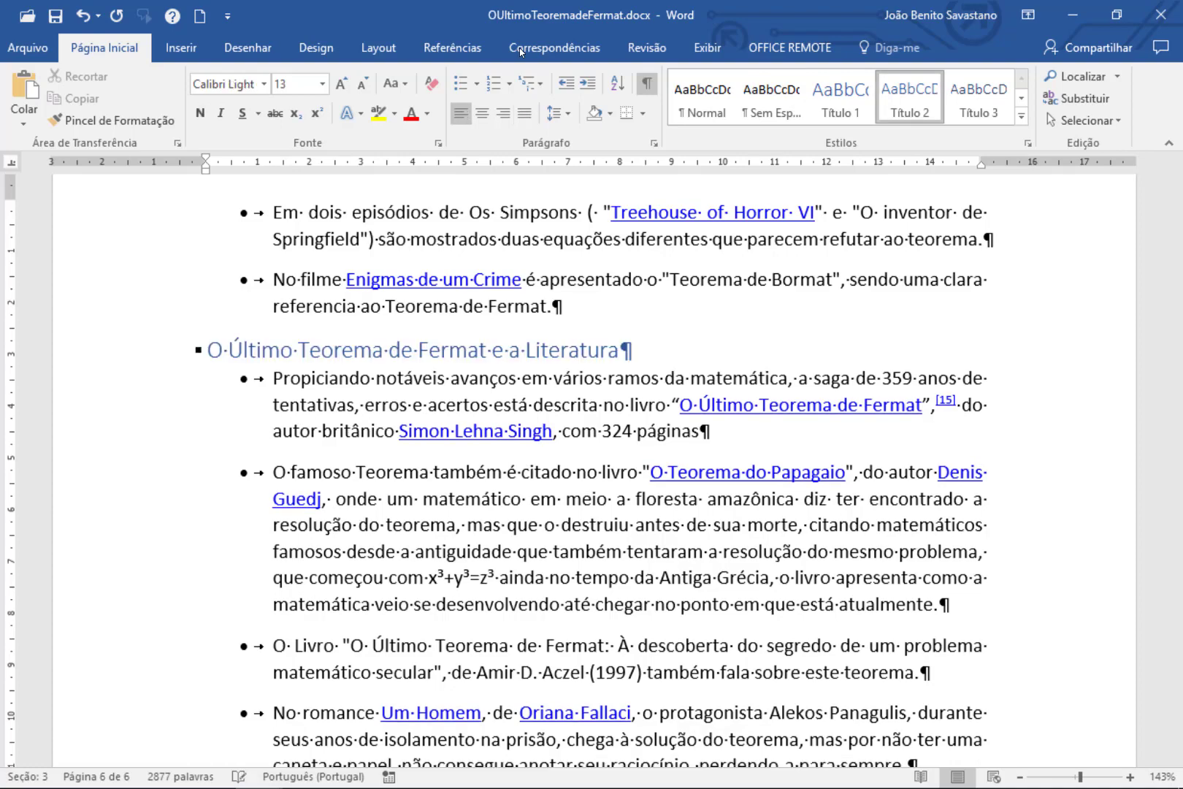
Step: Apply the Título 2 style to the "Bibliografia" line near the end of the document
scroll(519, 453, down, 9)
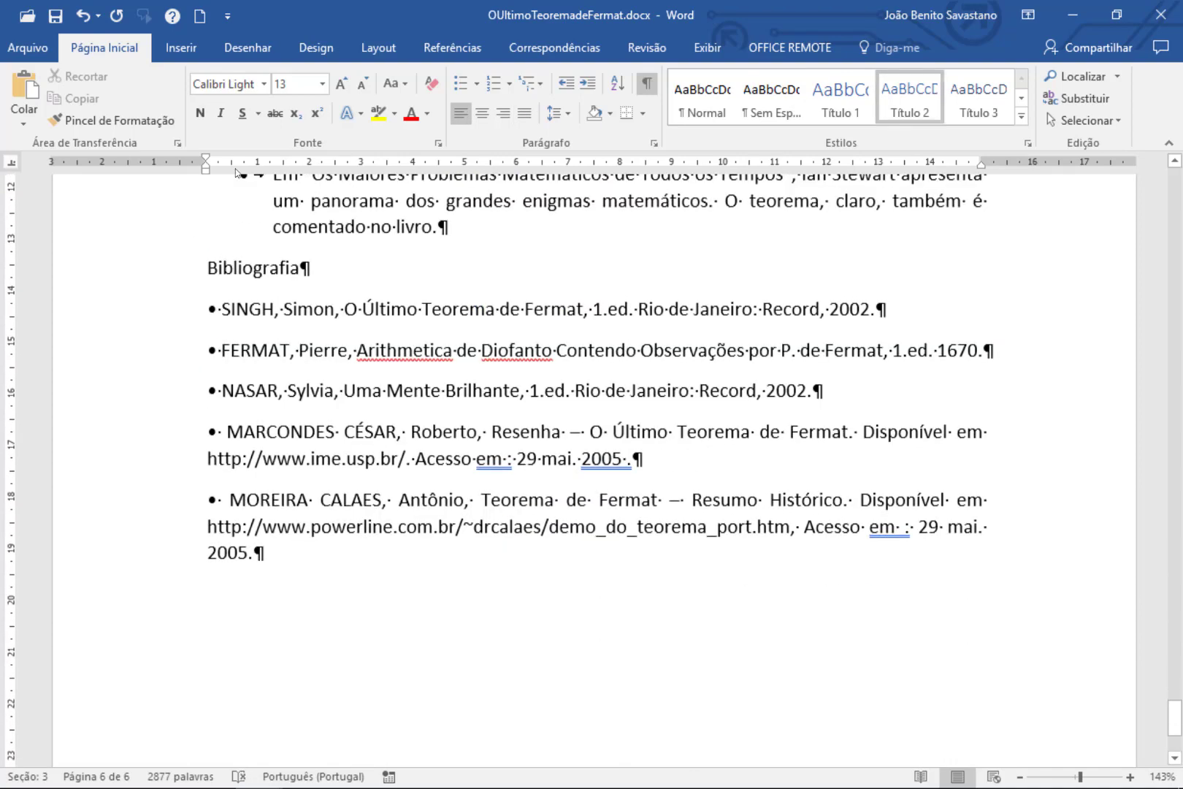
click(232, 268)
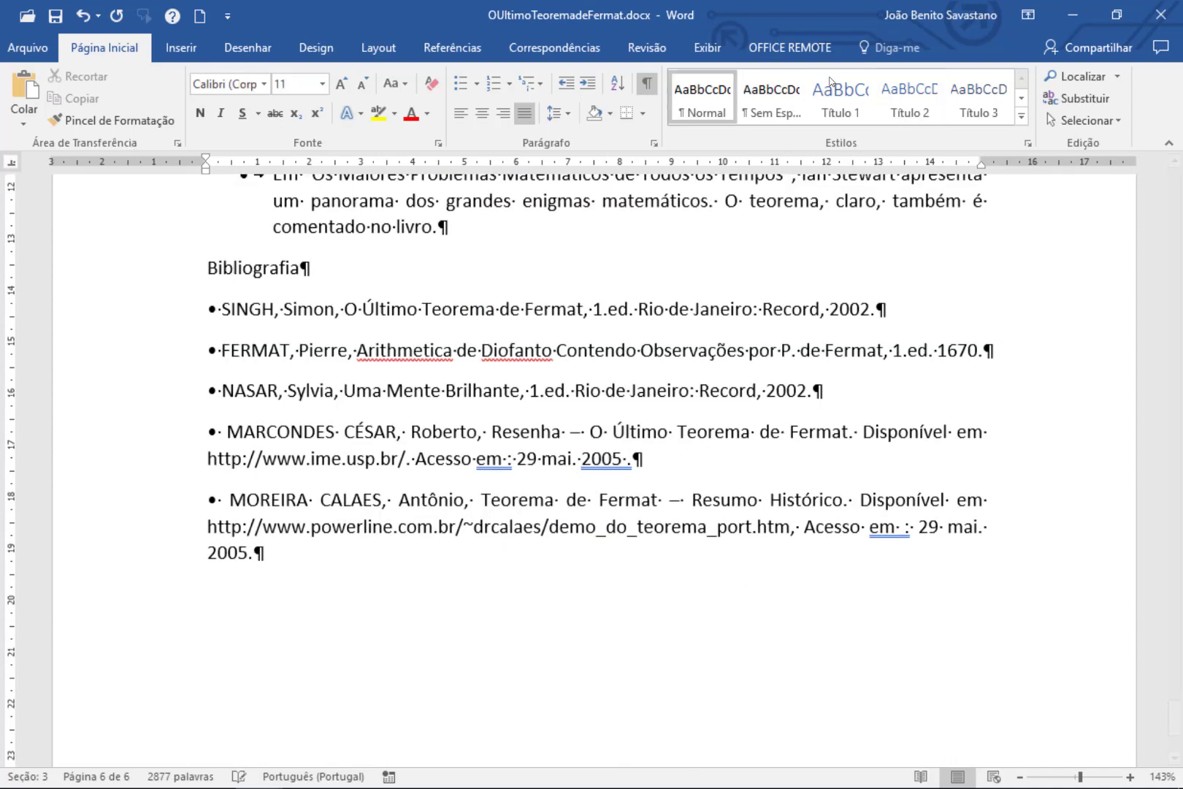
click(910, 99)
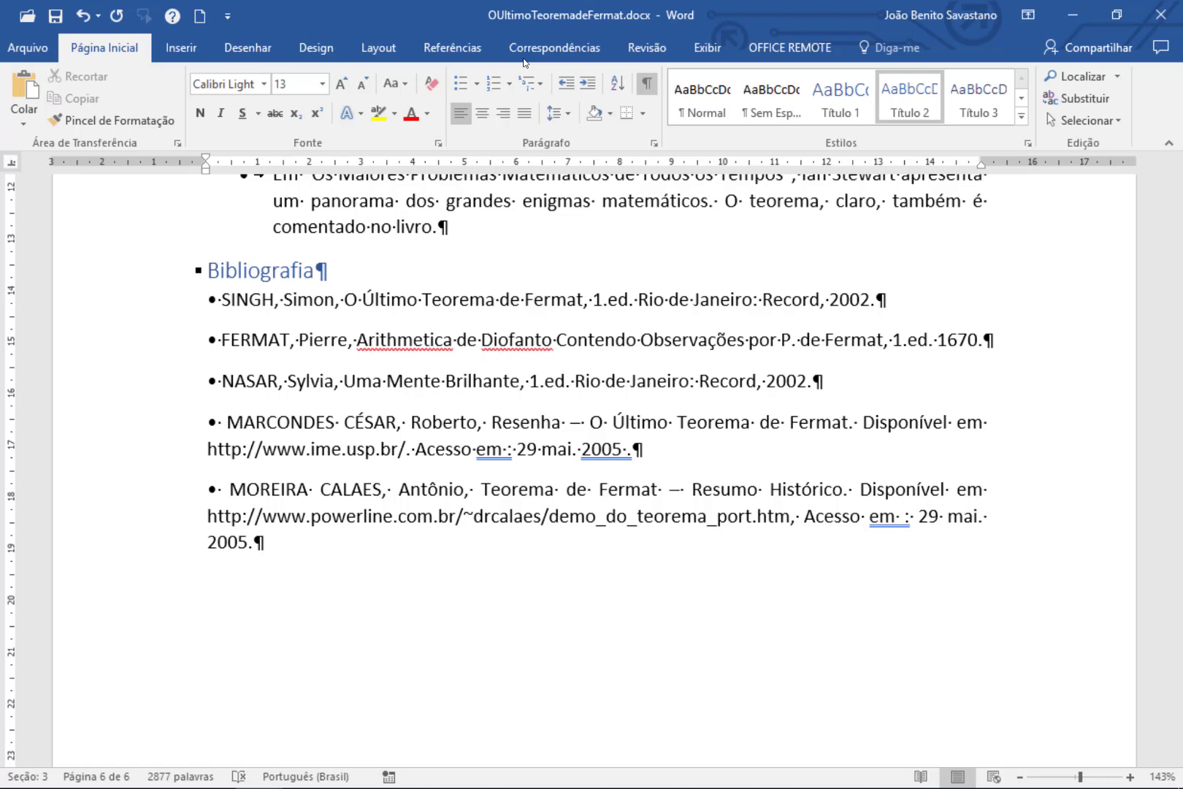
Step: Show the navigation pane, visit "As observações de Fermat", "A solução nos dias atuais" and "Conclusão" through it, and hide it again
scroll(524, 409, up, 5)
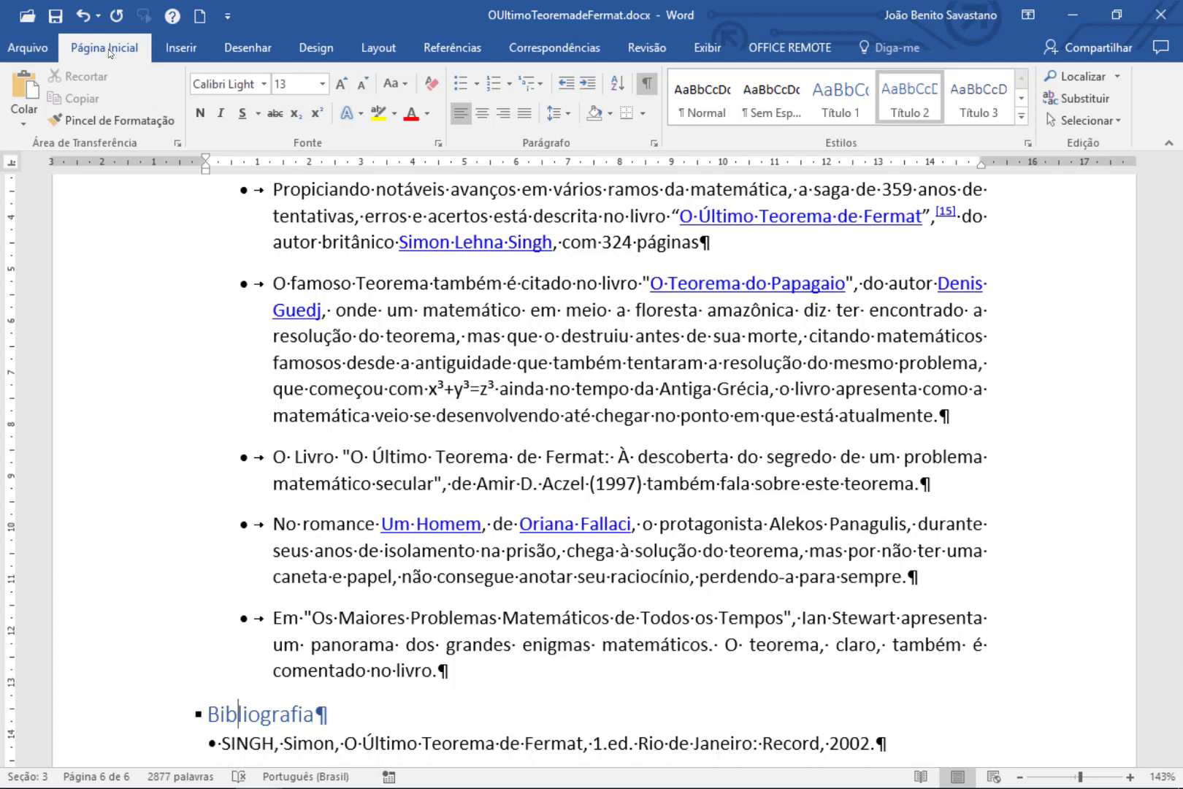
click(709, 48)
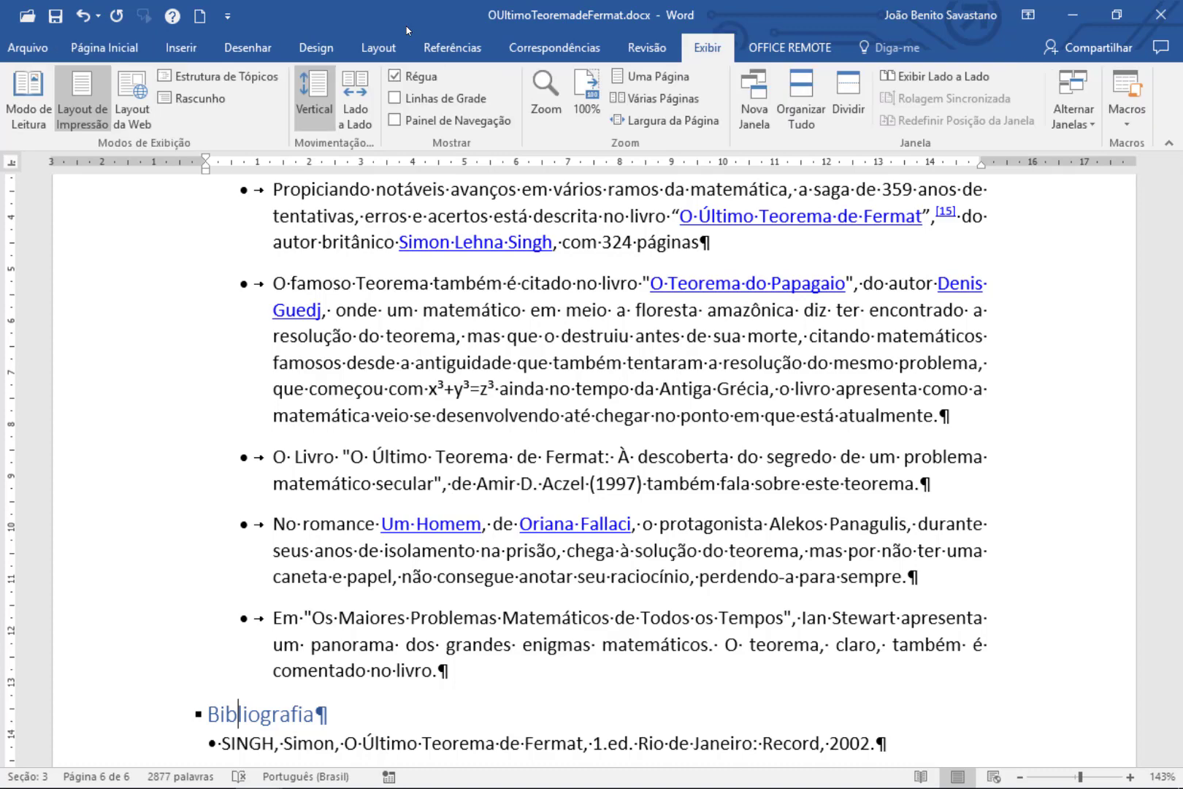
click(398, 119)
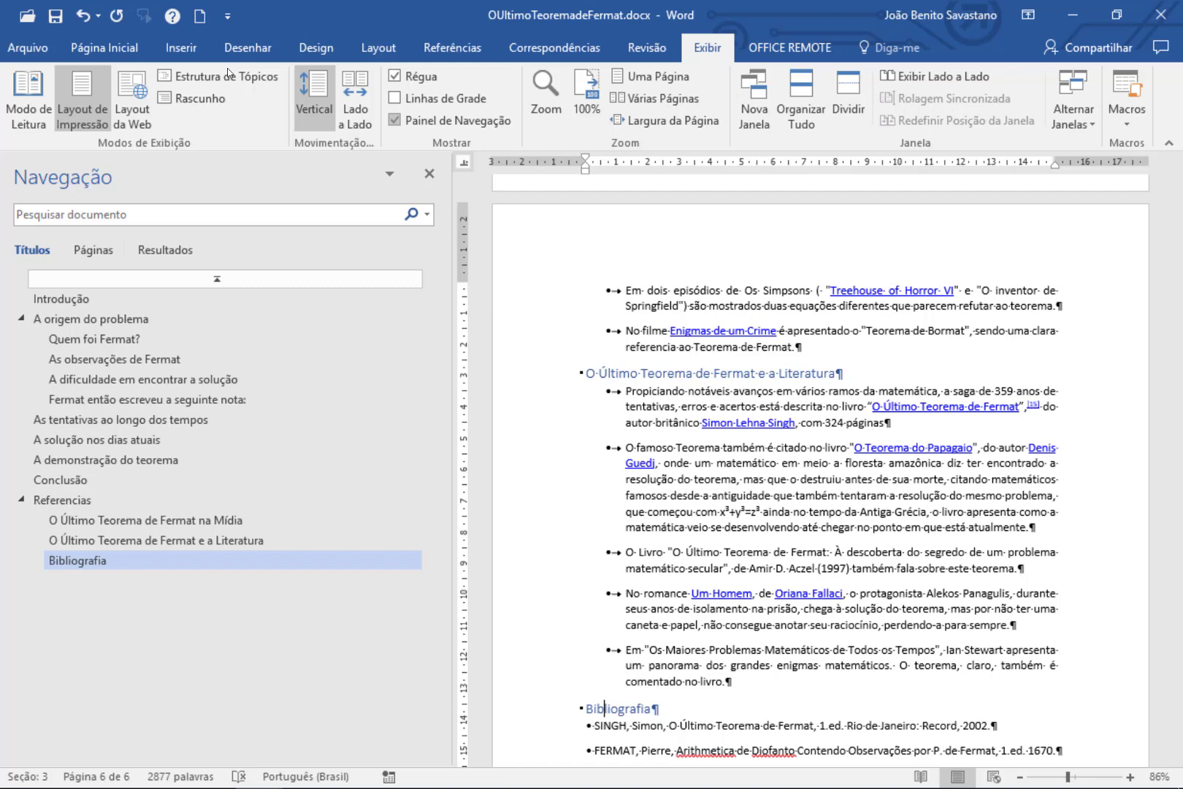
click(118, 358)
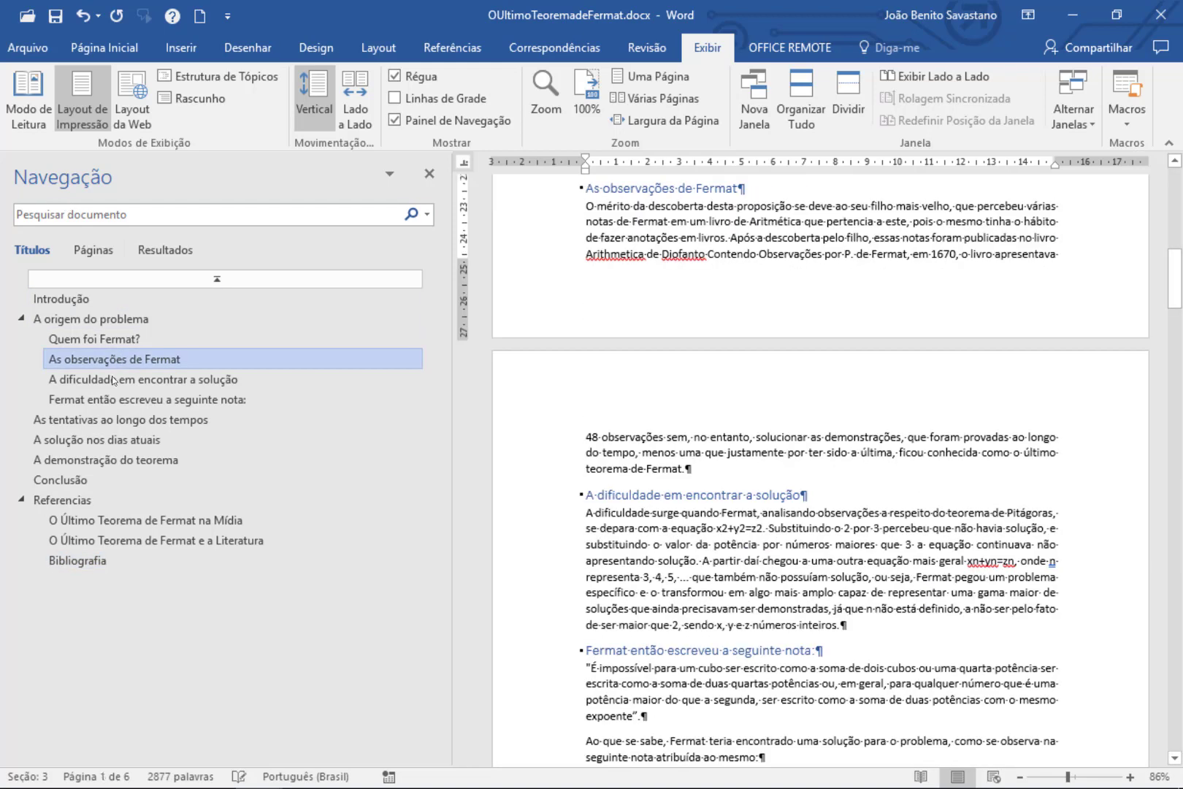
click(98, 439)
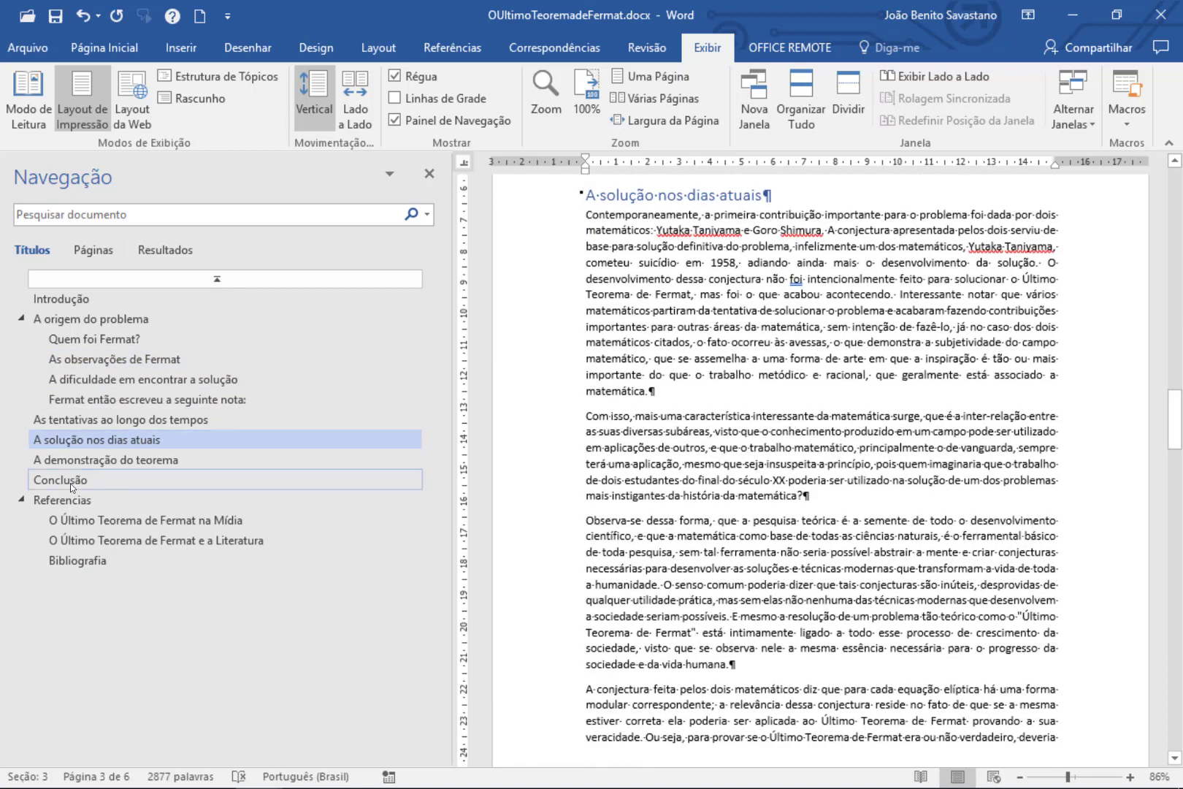
click(72, 482)
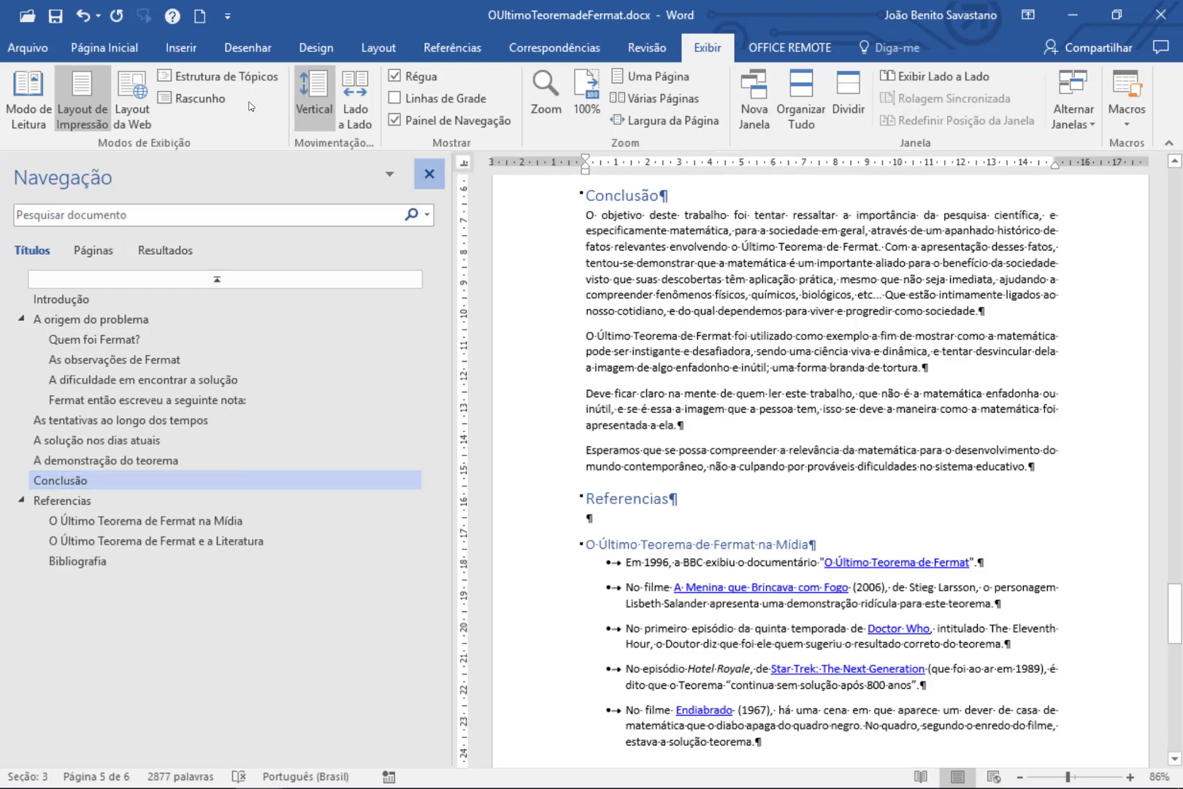
click(394, 120)
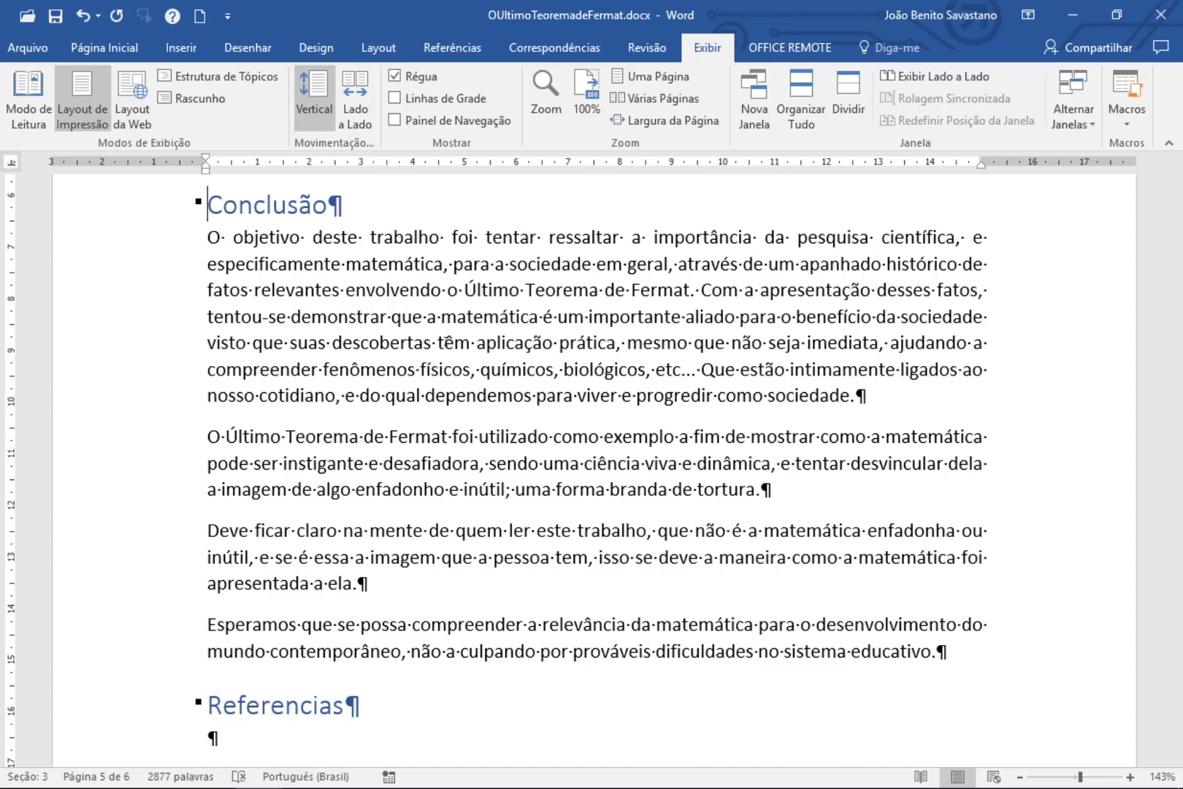
Step: Insert a page break at the very start of the document and add the title "Índice" with two line breaks on the new page
key(ctrl+Home)
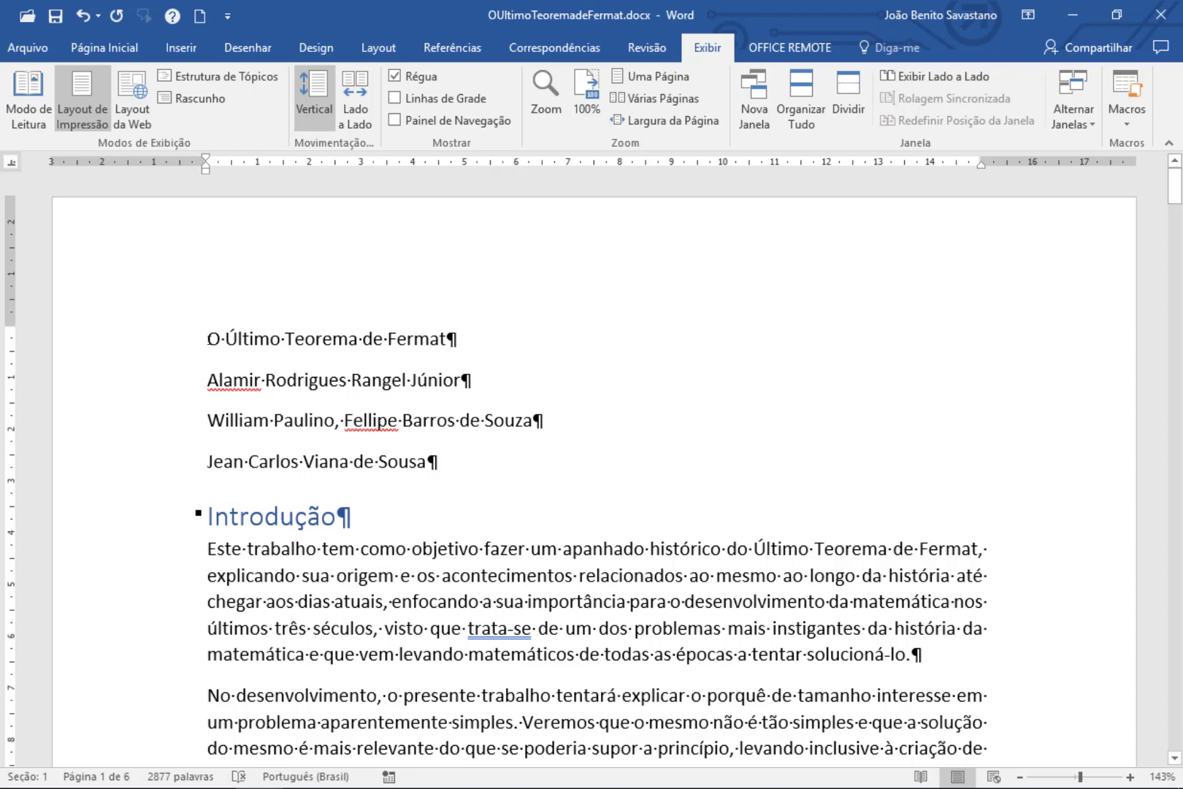
key(ctrl+Return)
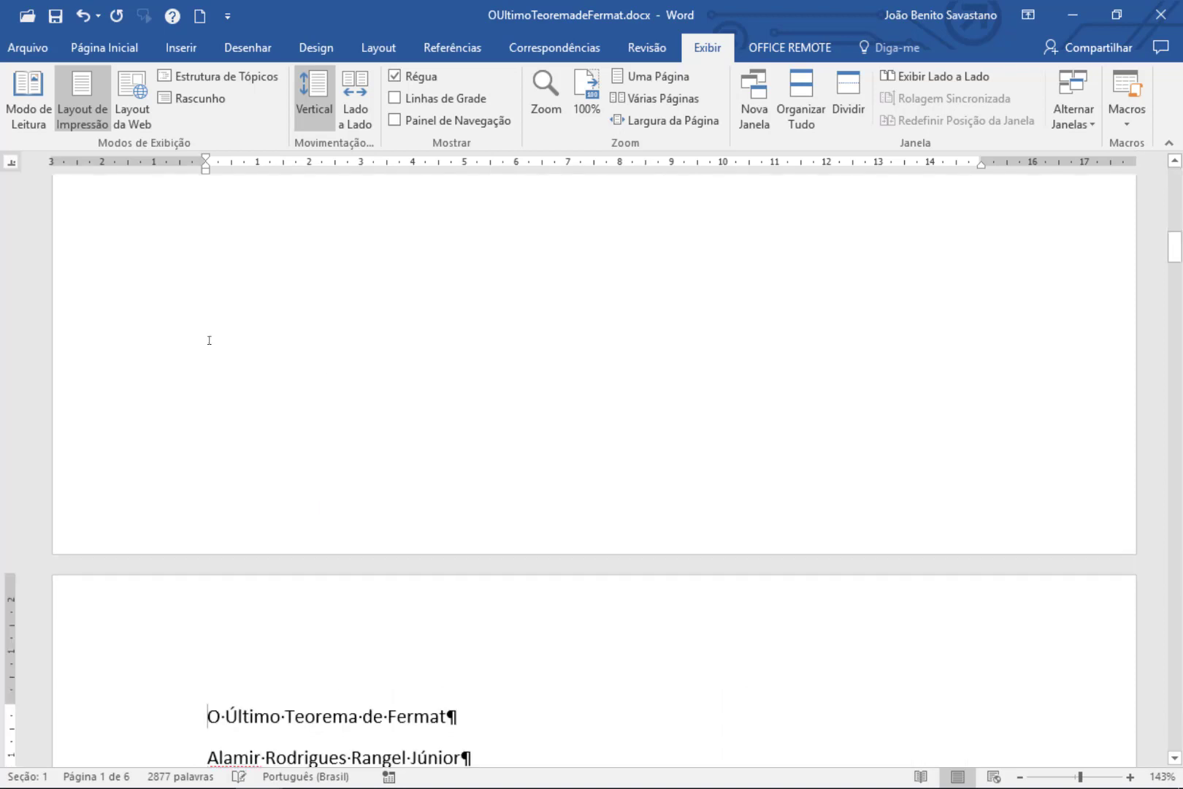
click(209, 340)
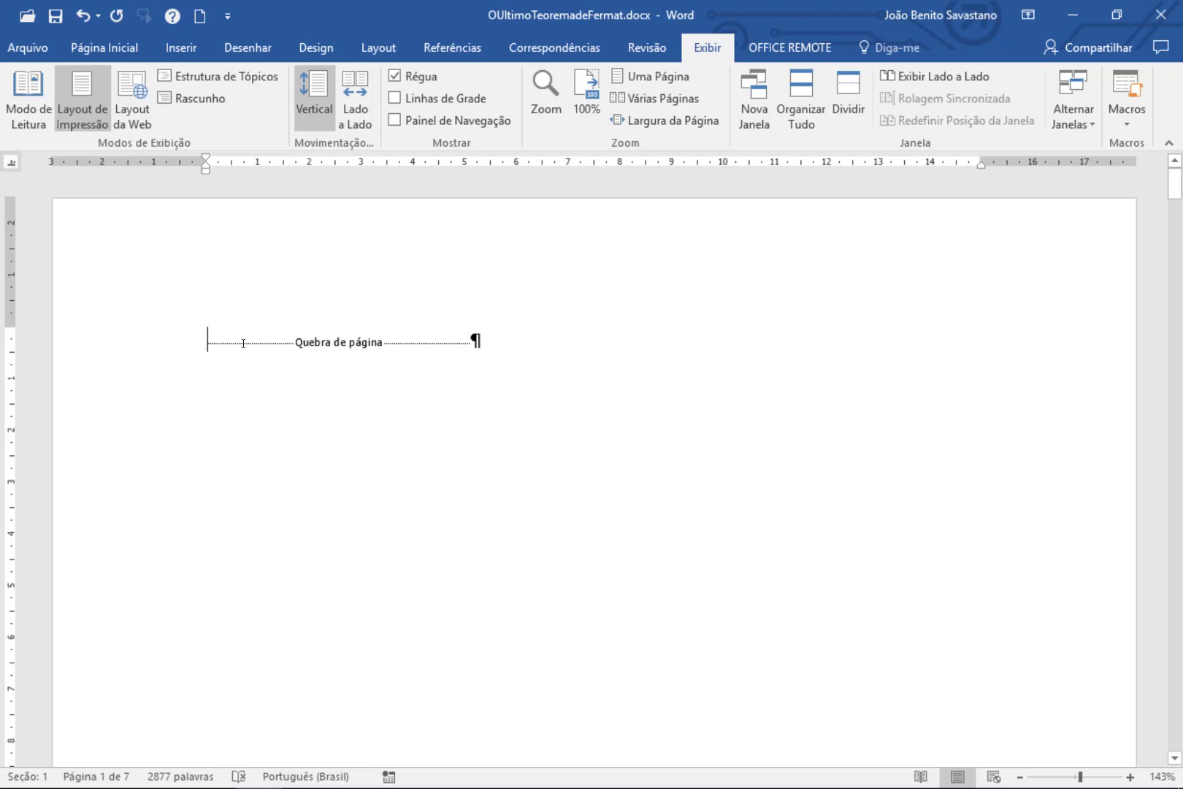
text(Índice)
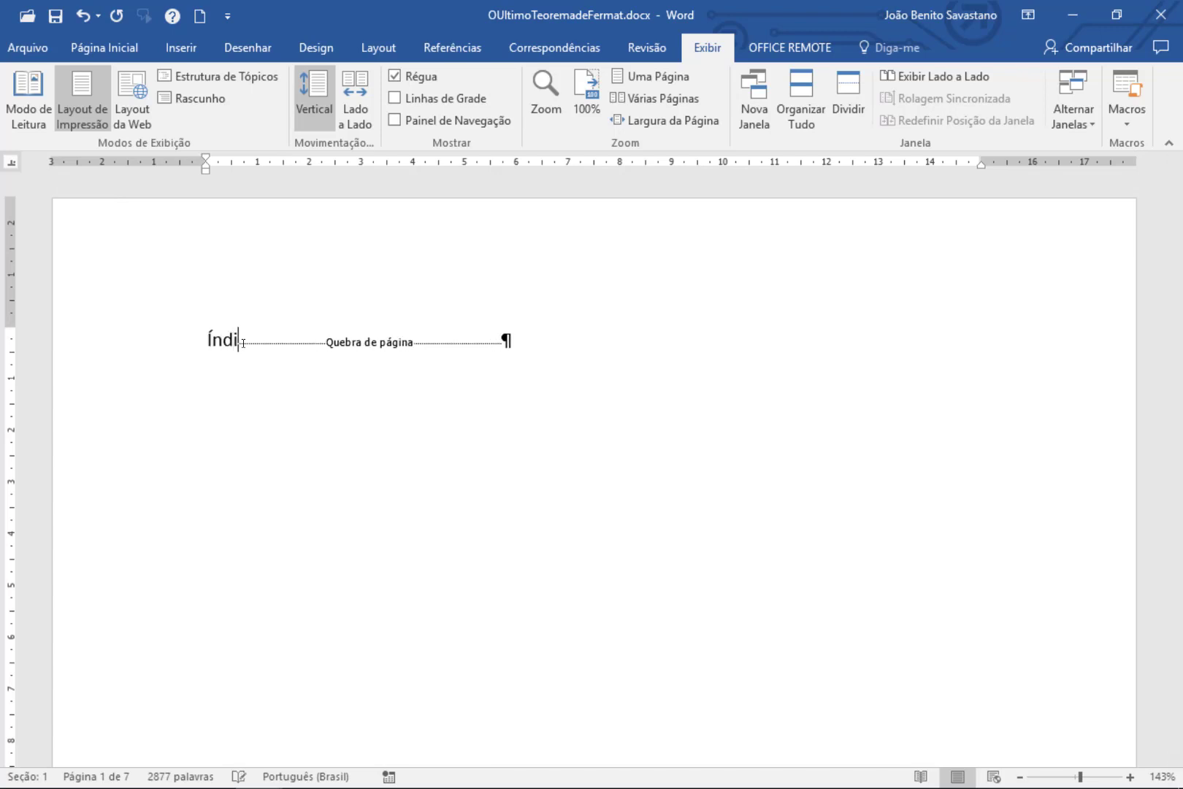
key(Return)
key(Return)
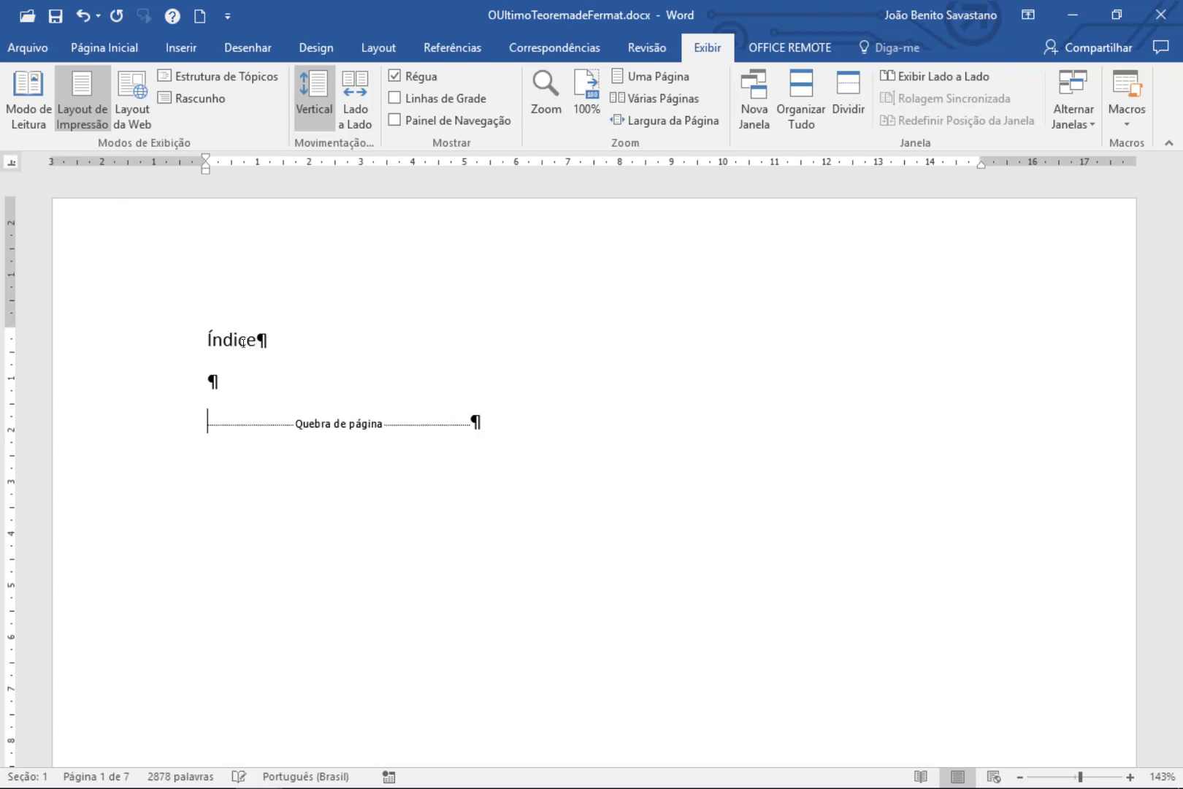
Step: Insert the Sumário Automático 1 table of contents in the blank paragraph below the "Índice" title
key(Up)
click(453, 47)
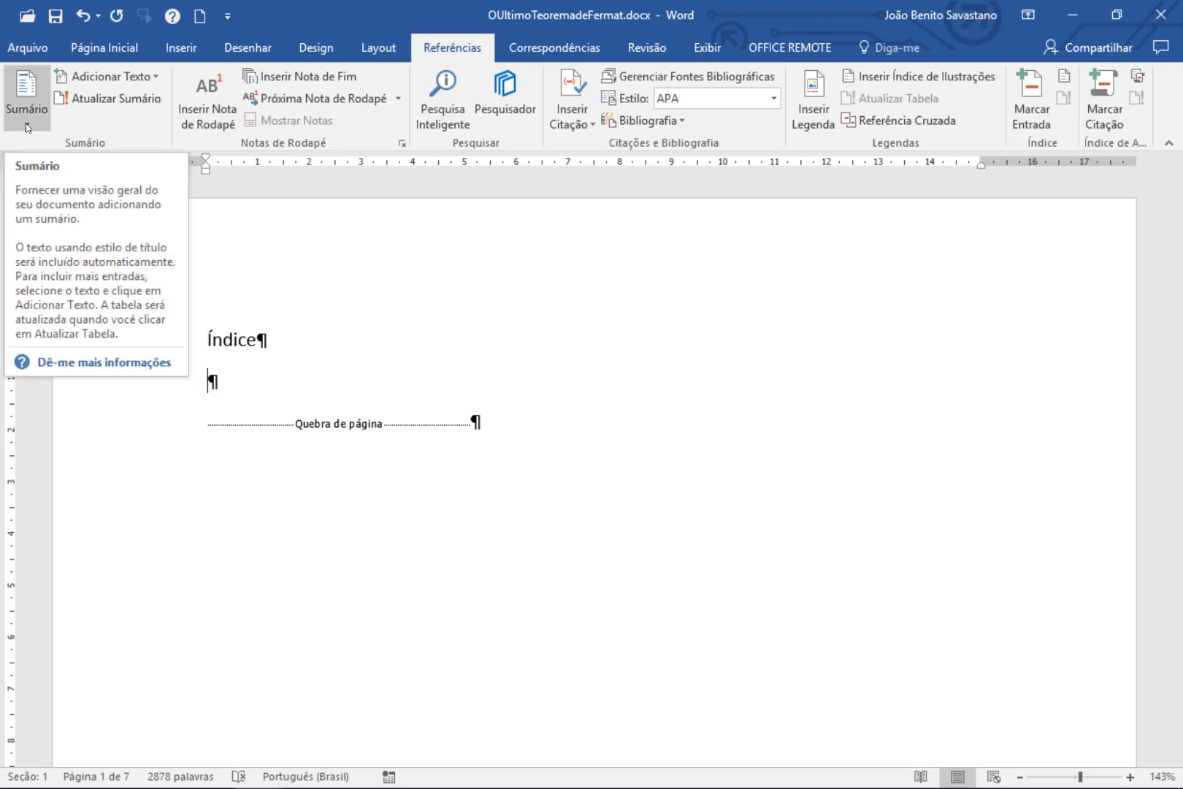
click(16, 76)
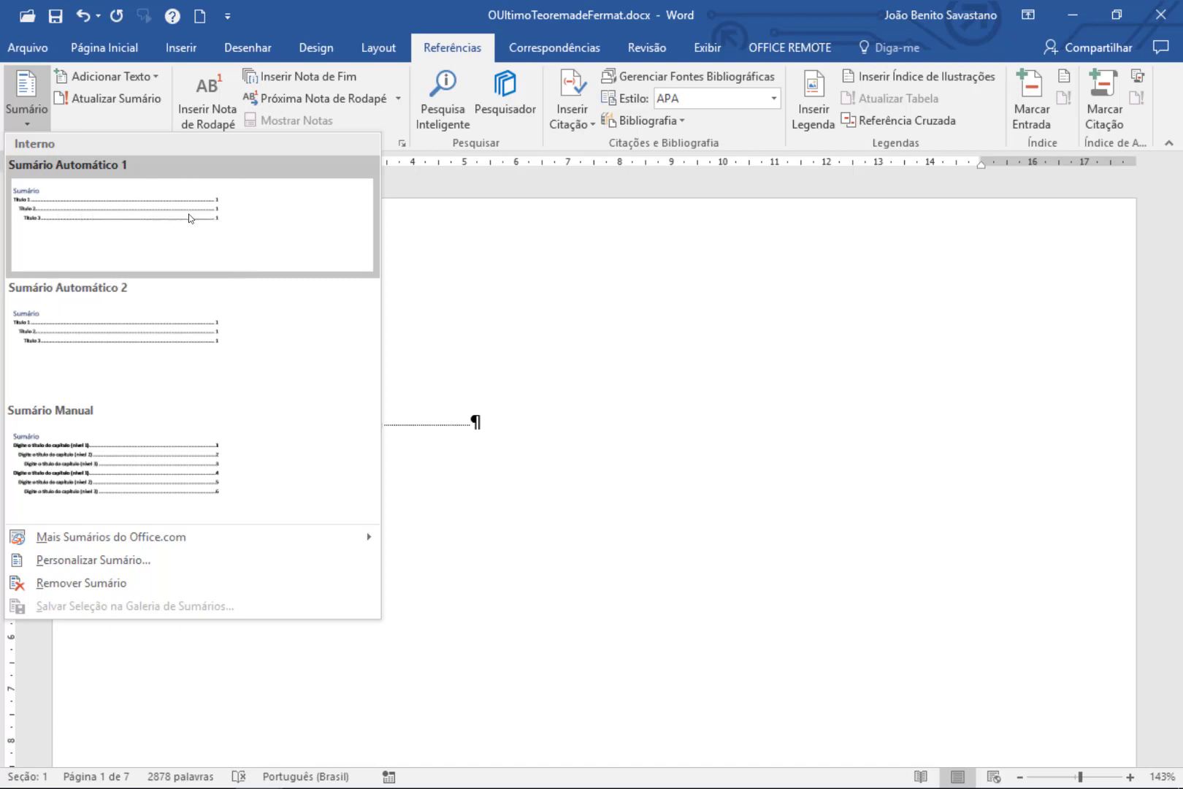
click(99, 206)
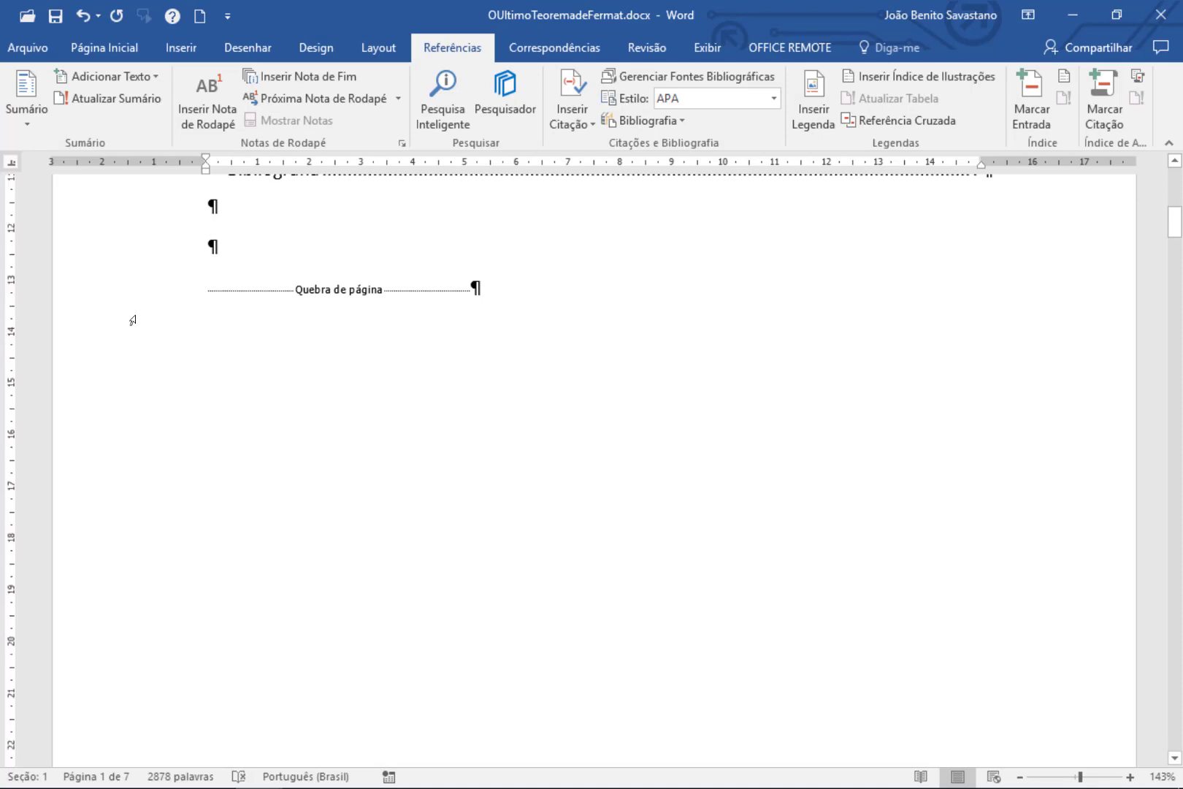
Step: Follow the "A solução nos dias atuais" link in the table of contents and return to the start of the document
scroll(132, 320, up, 5)
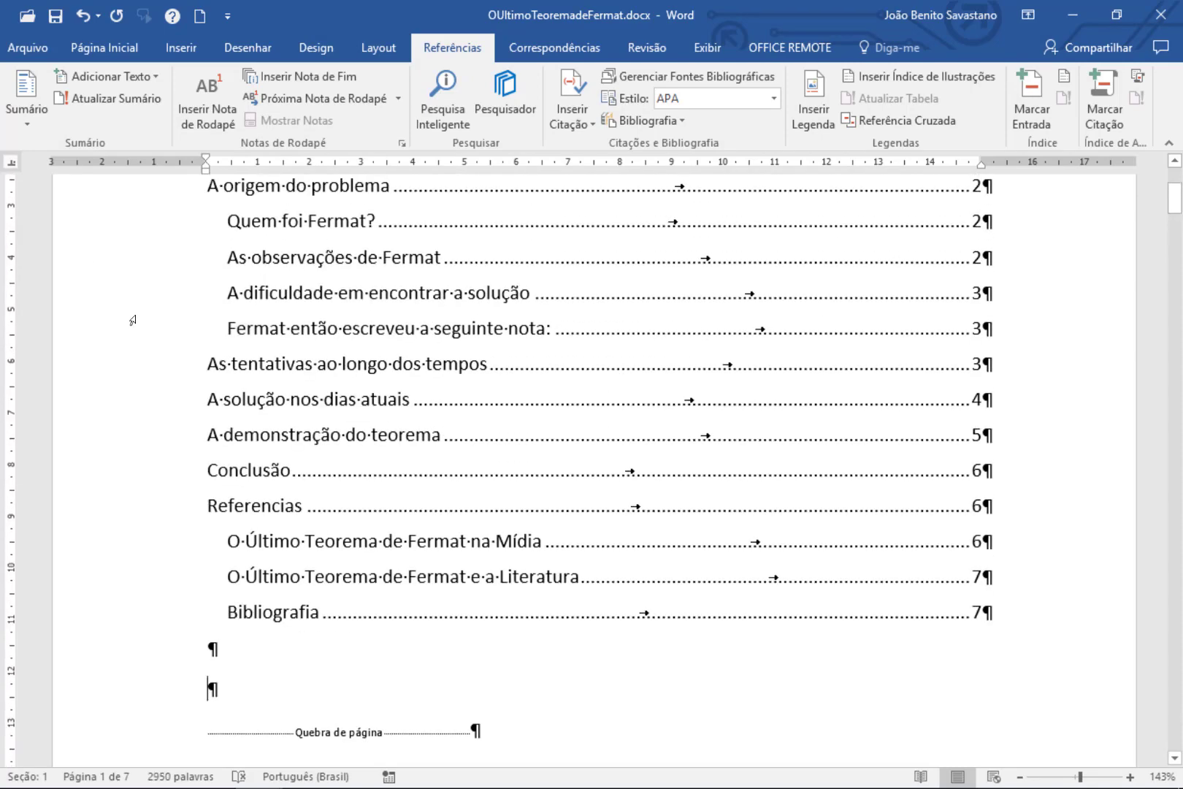
scroll(132, 320, up, 2)
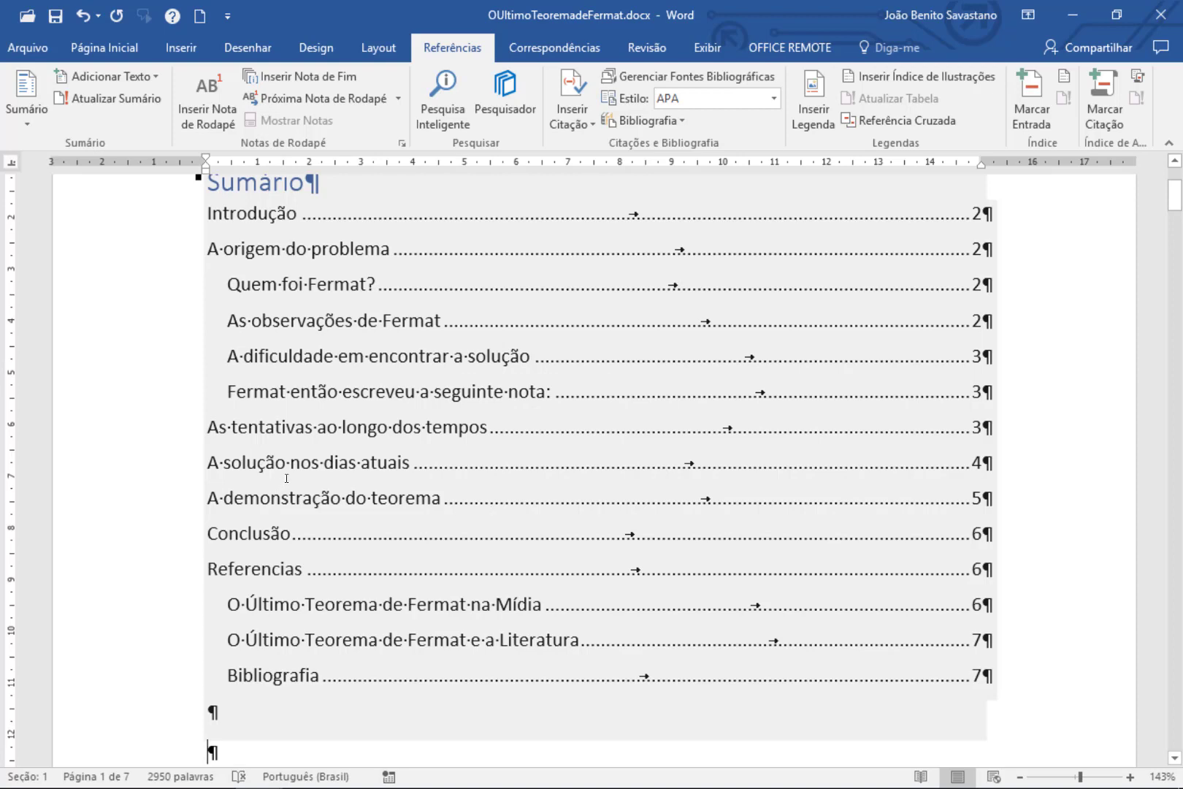
ctrl+click(978, 468)
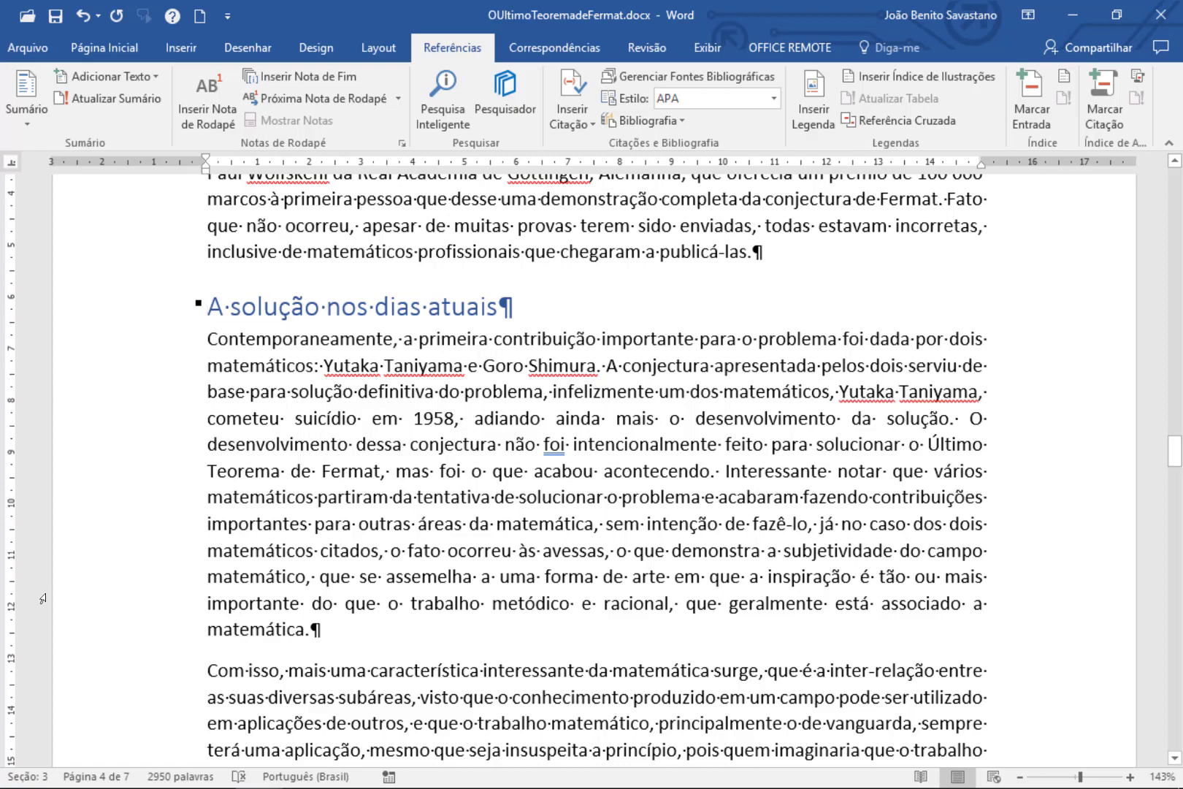
key(ctrl+Home)
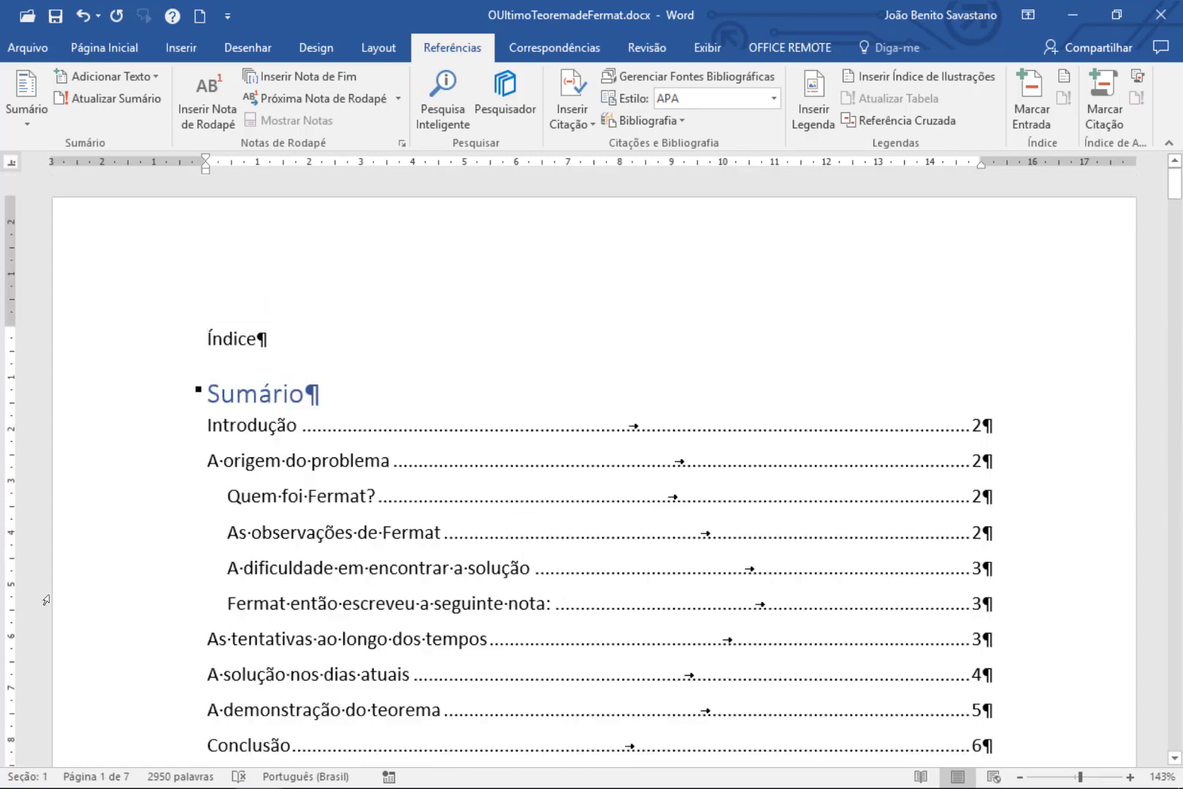
Step: Go from the table of contents to the "Referencias" heading and insert a page break before it
scroll(9, 615, down, 3)
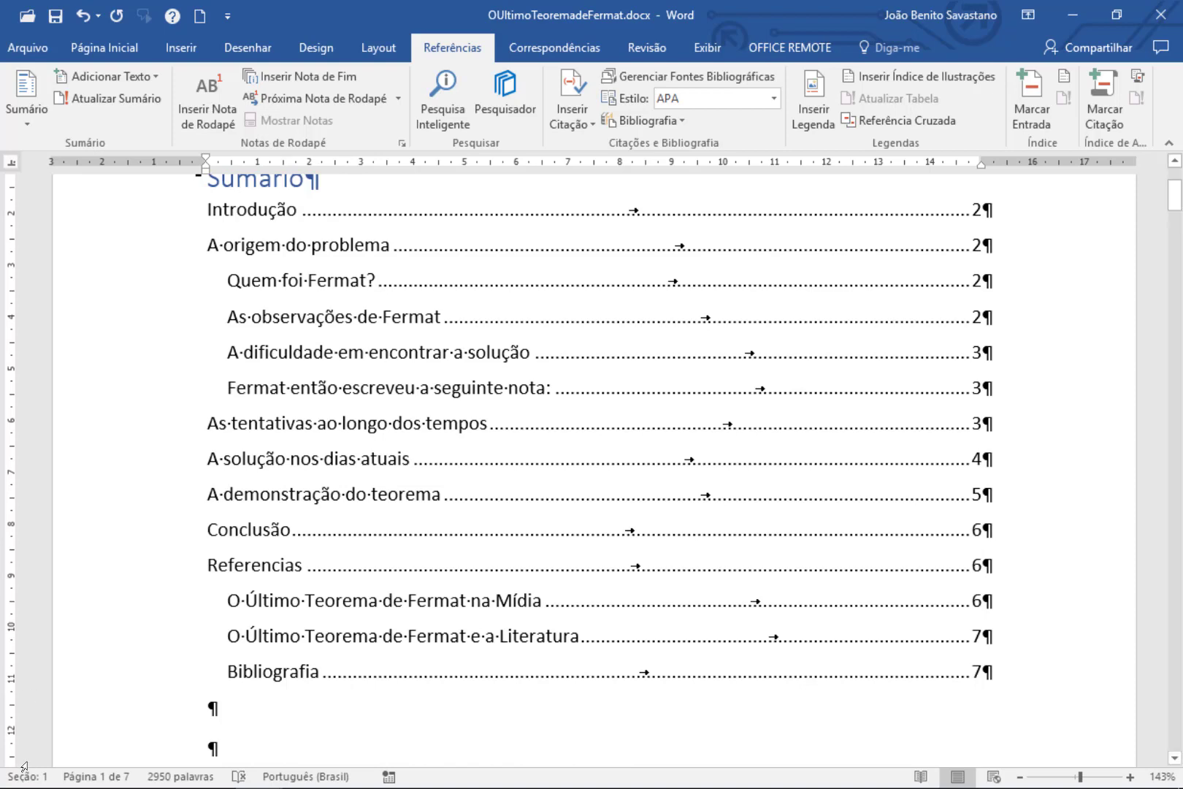
click(264, 715)
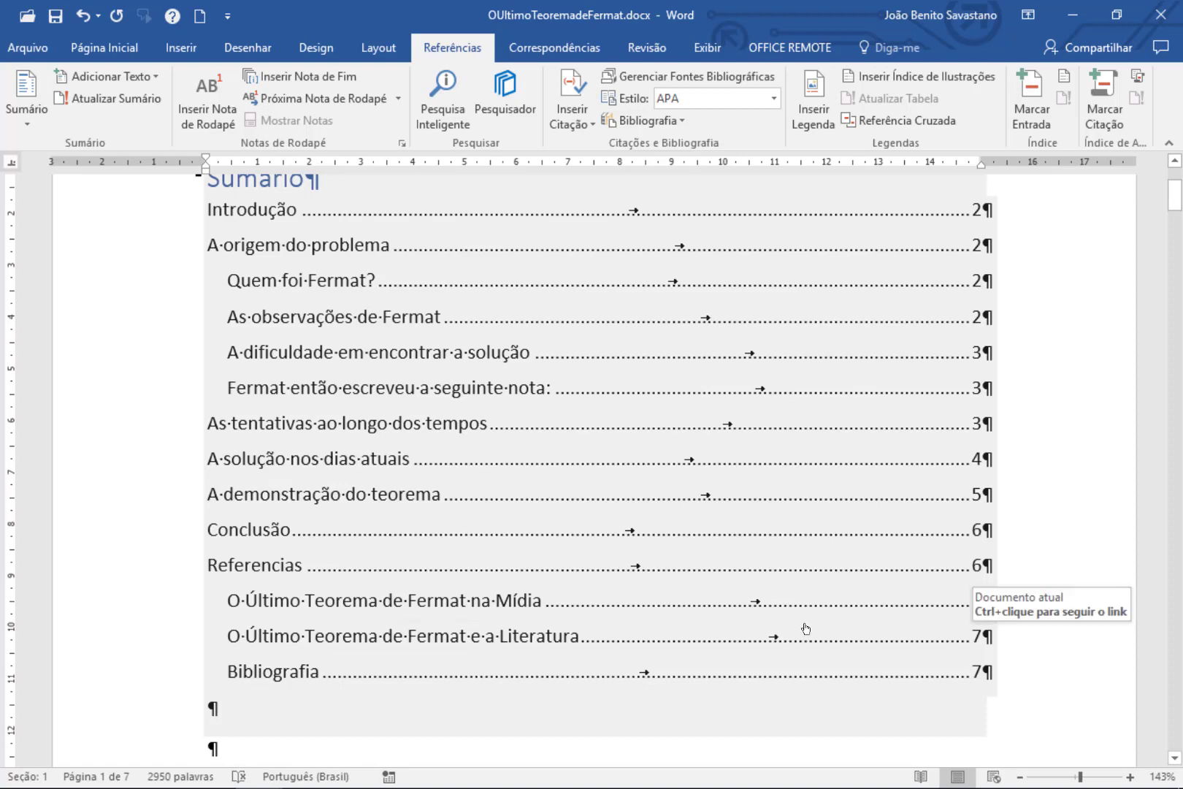
click(974, 565)
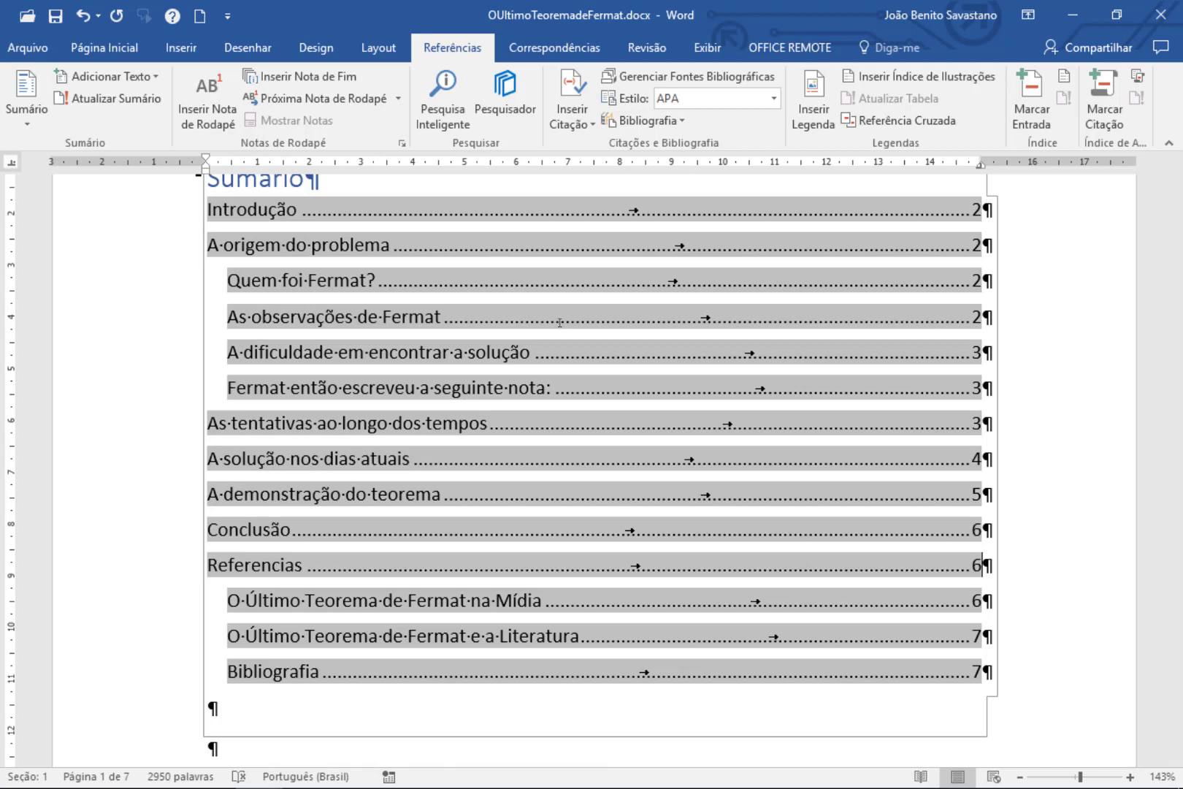
click(307, 749)
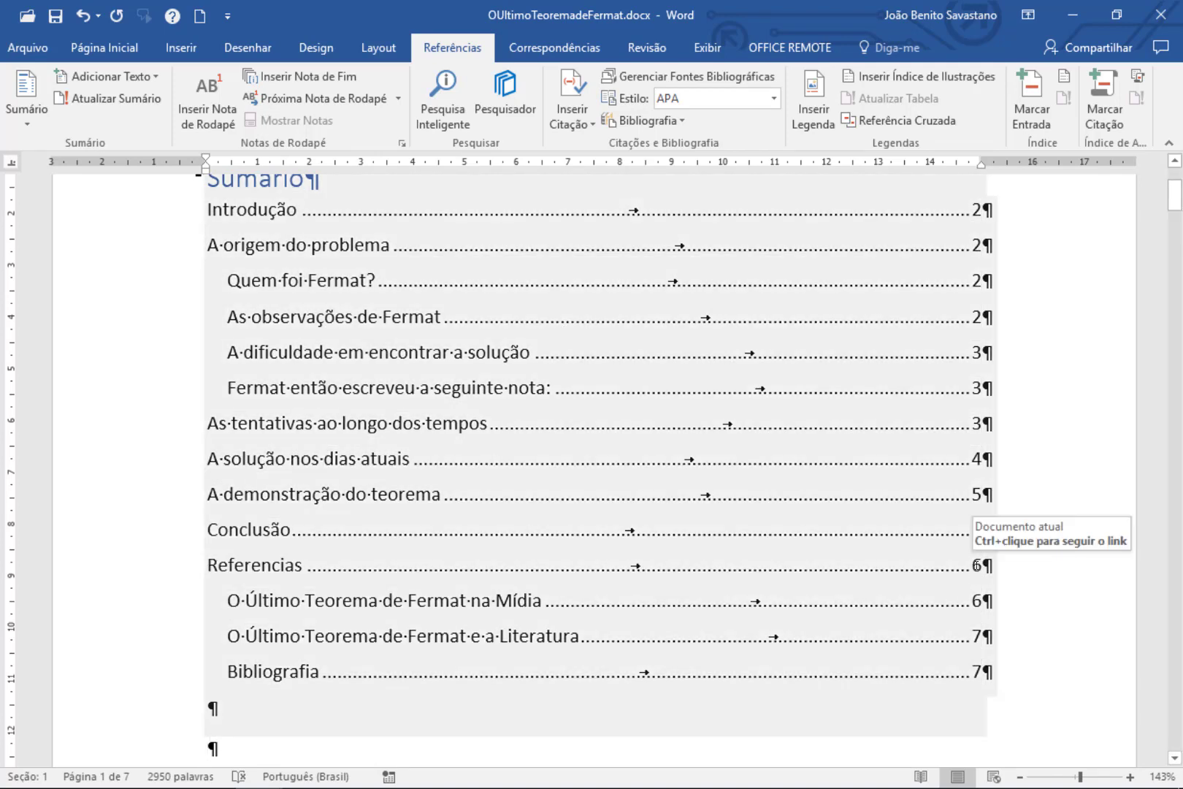
ctrl+click(968, 530)
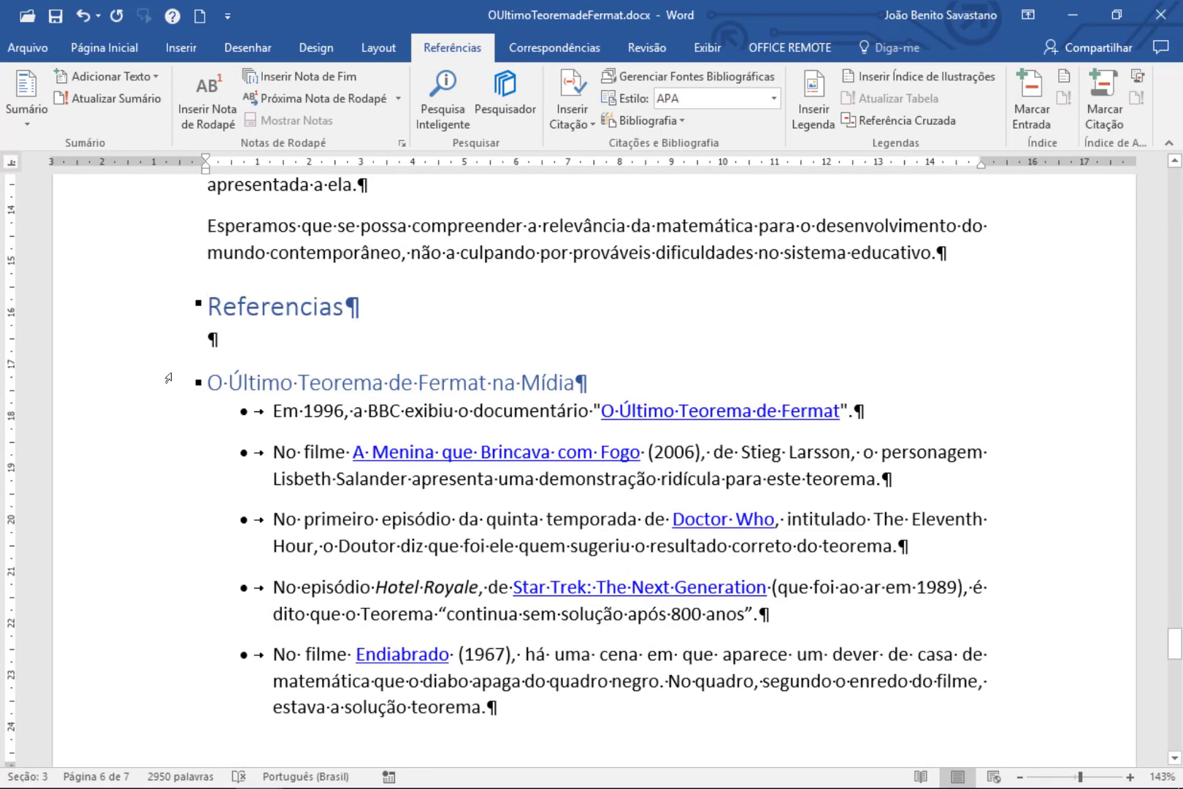
key(ctrl+Return)
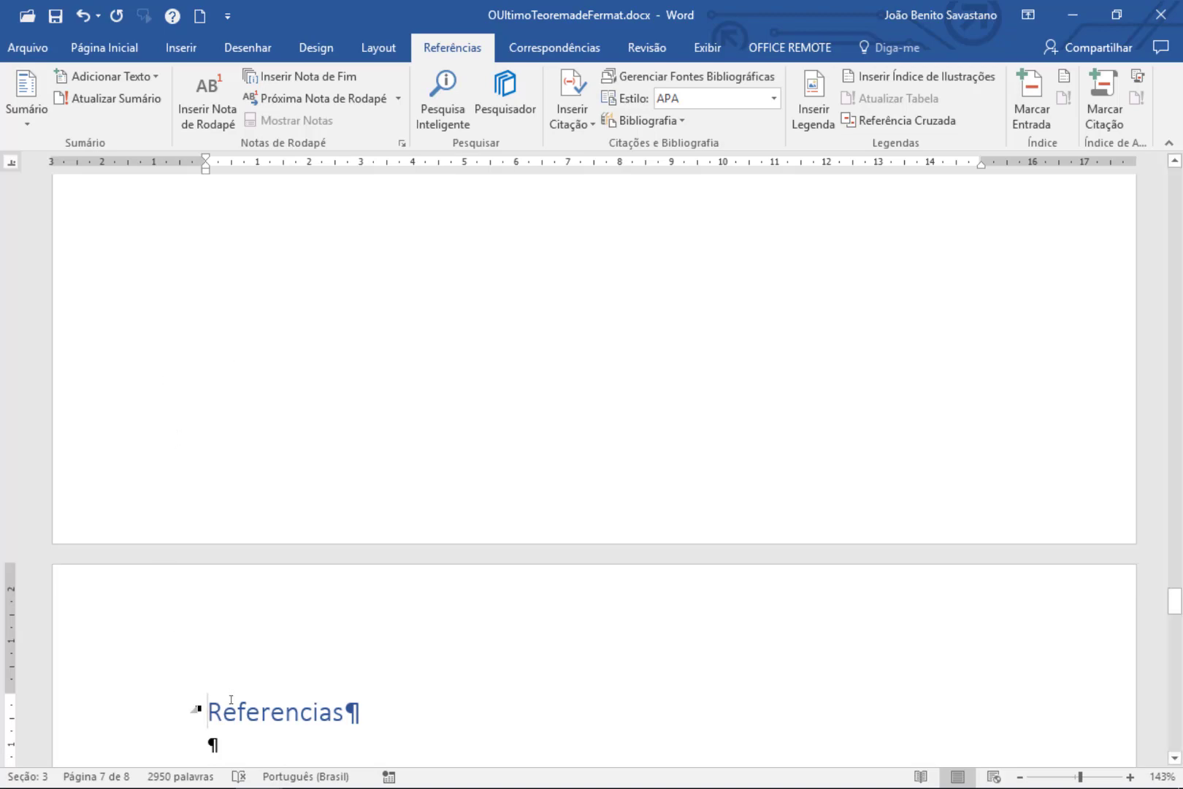
Step: Check the "Referencias" section on its new page and return to the table of contents at the document's start
scroll(228, 695, down, 4)
scroll(231, 701, down, 2)
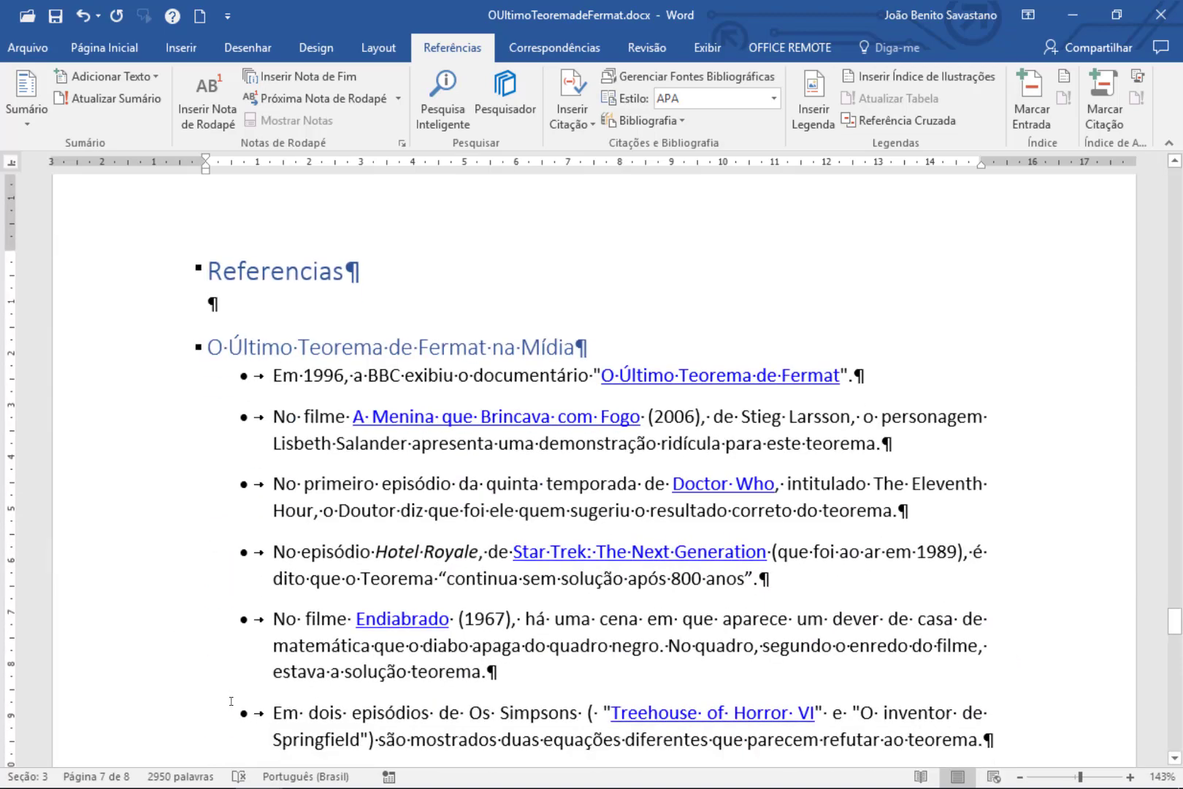
scroll(231, 701, up, 1)
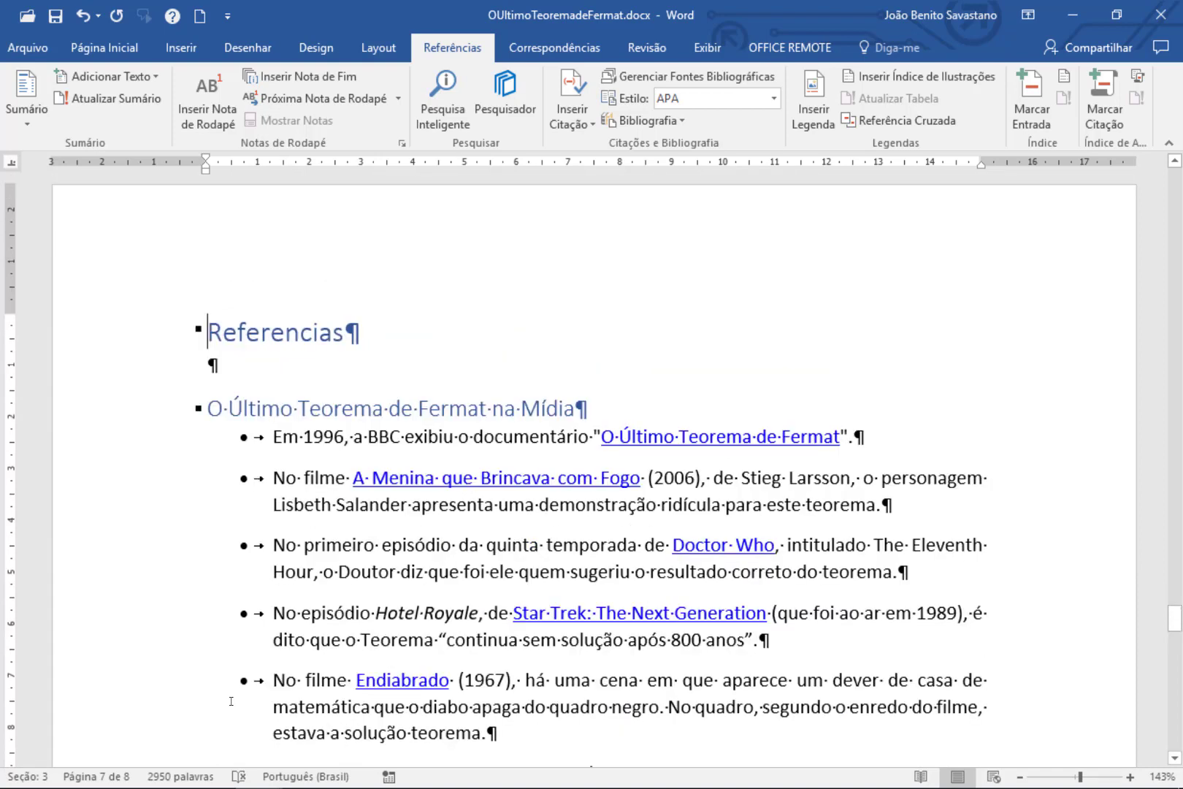
key(ctrl+Home)
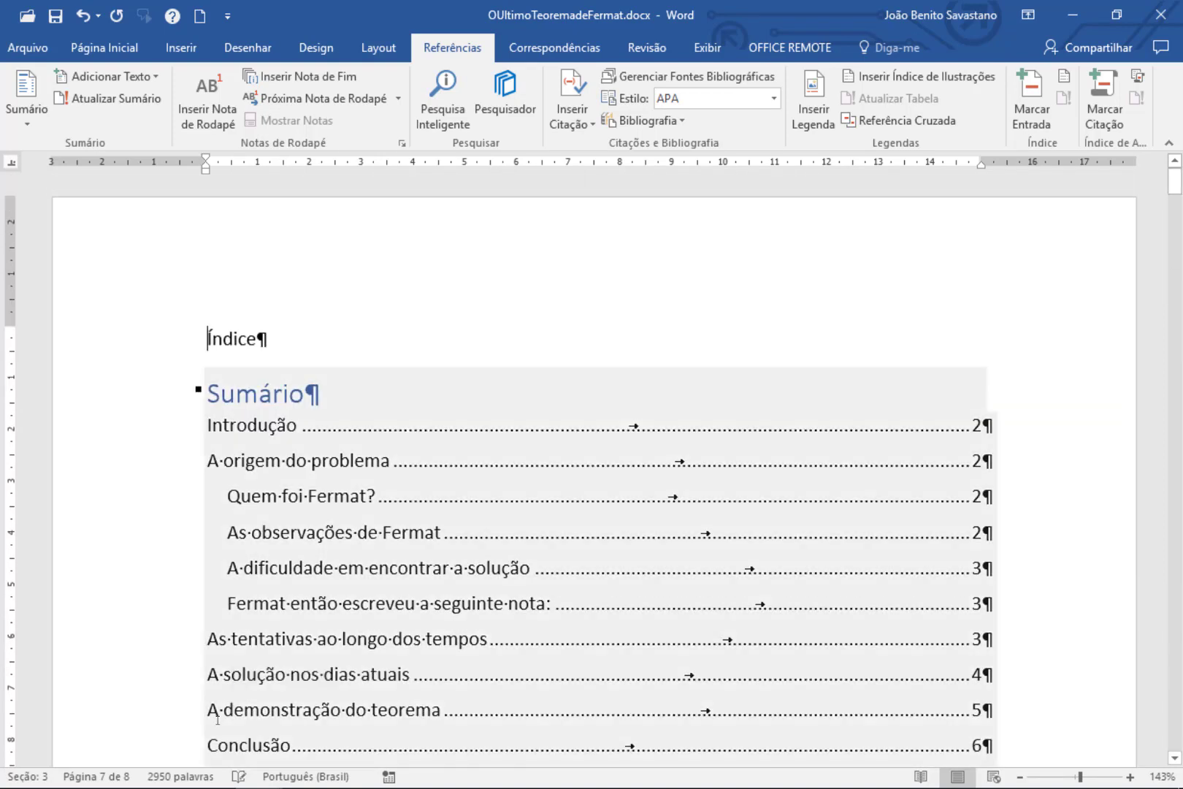
Step: Update the entire table of contents, including both the headings and their page numbers
scroll(218, 720, down, 3)
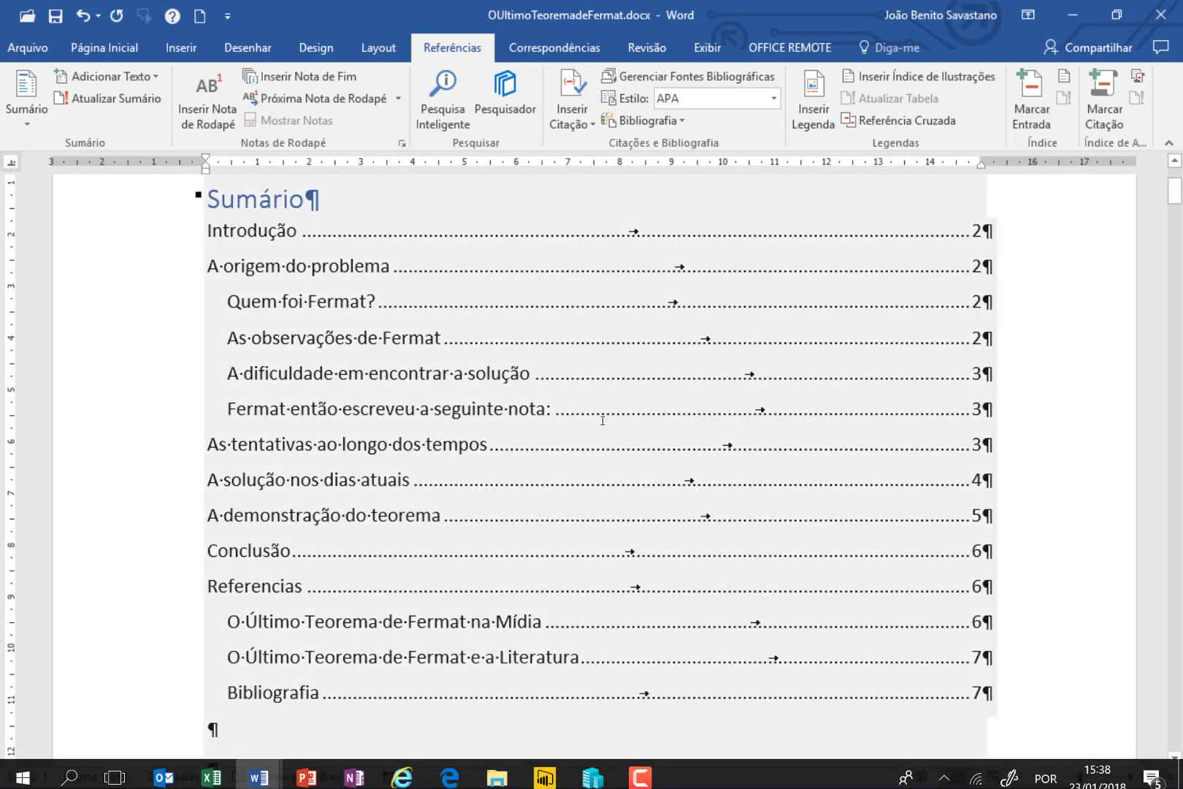
right_click(609, 409)
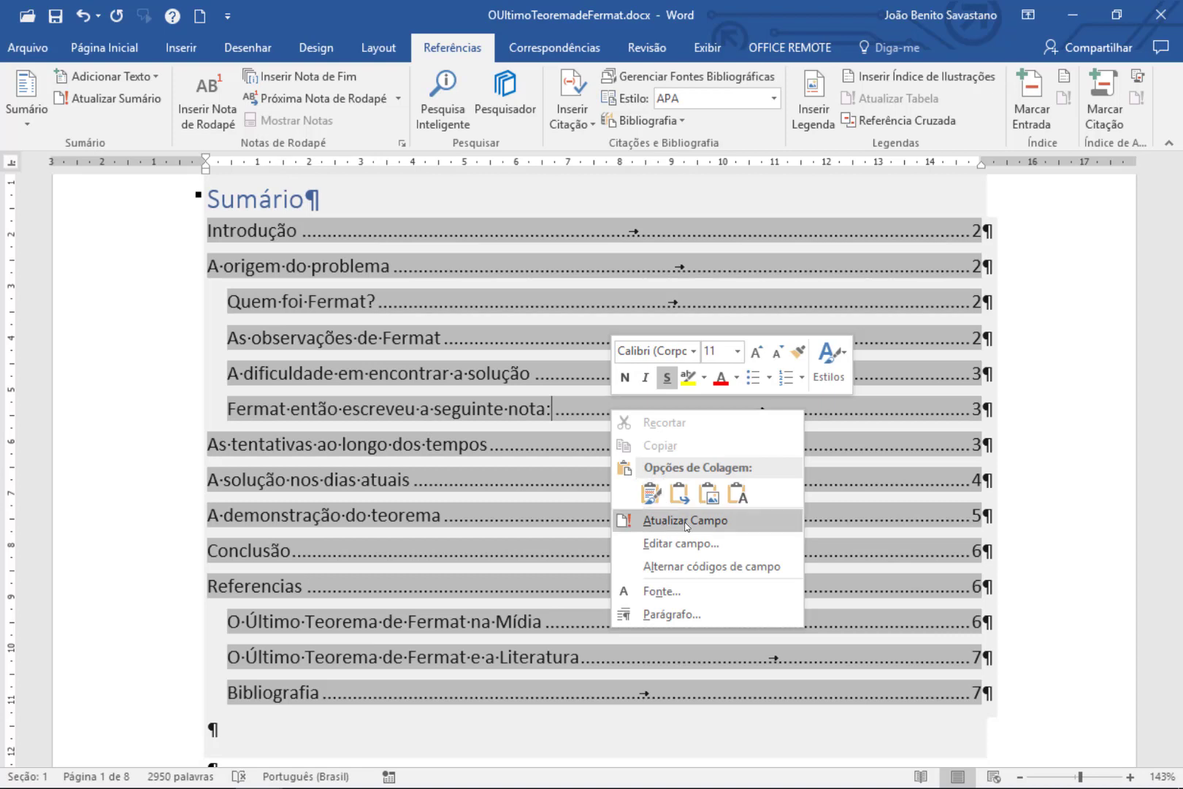
click(392, 303)
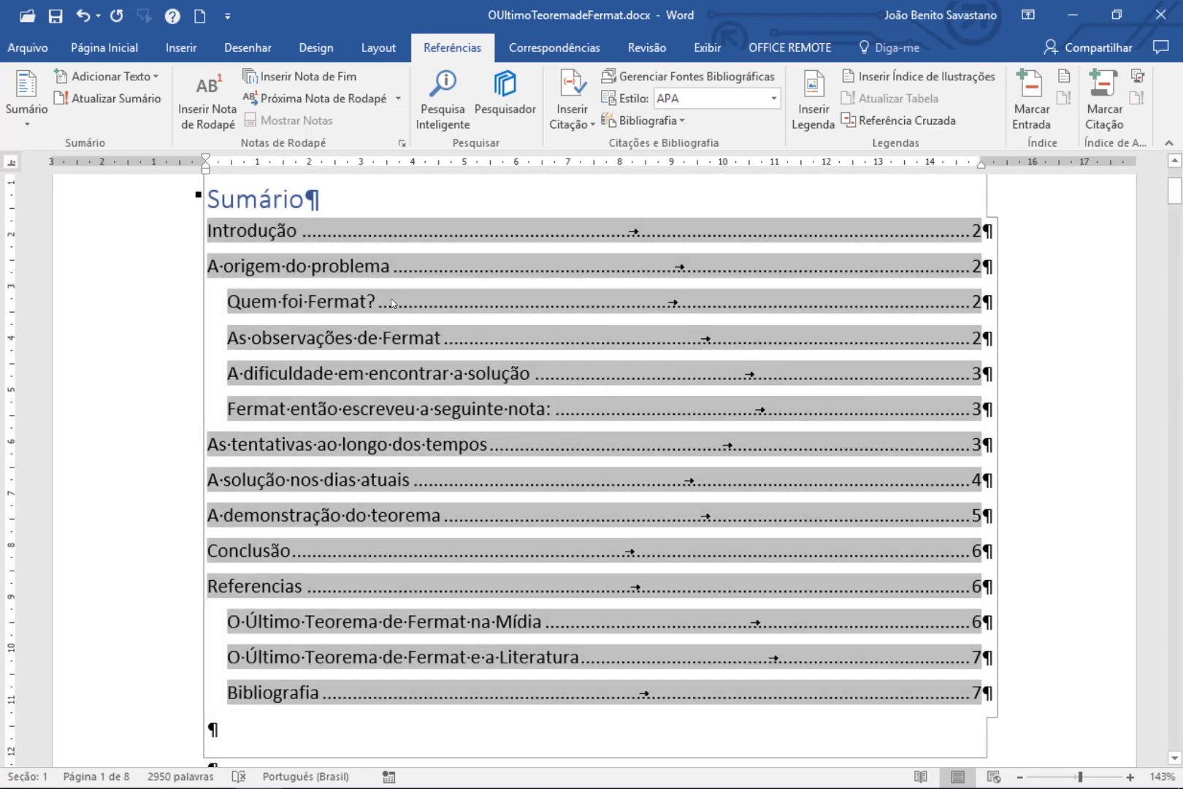
key(F9)
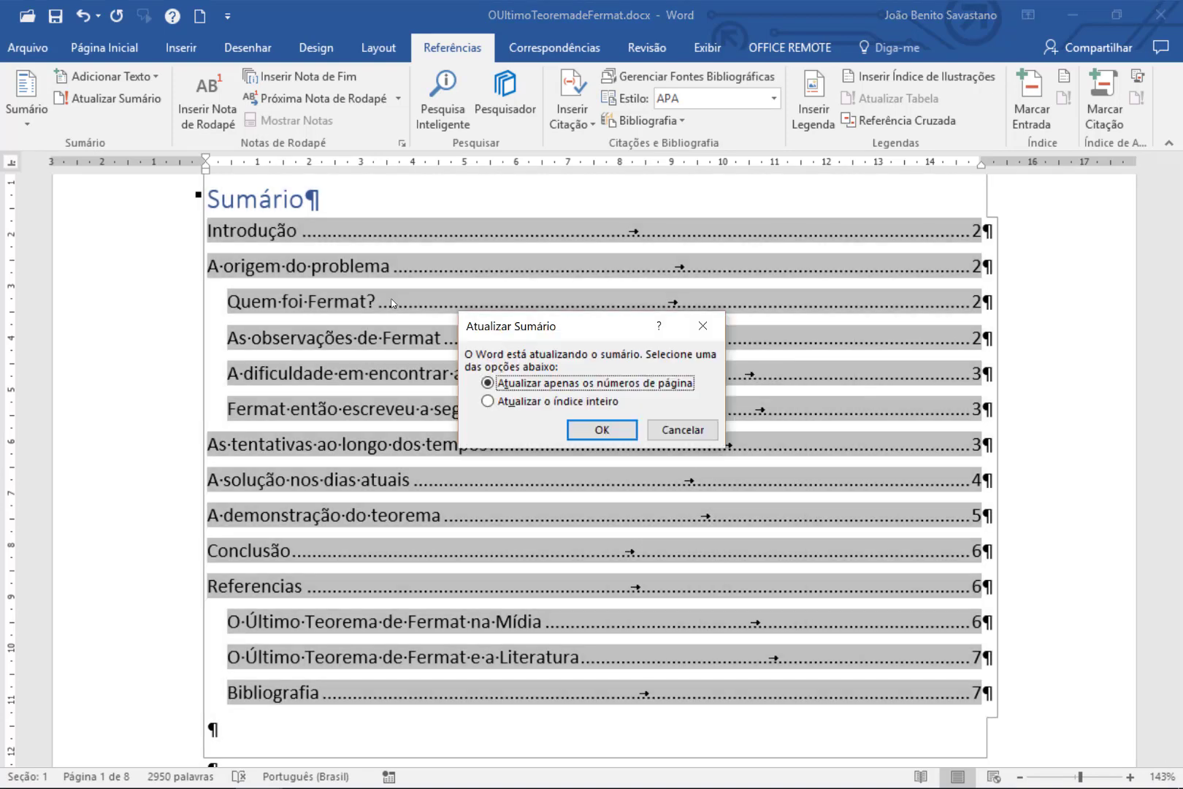
click(515, 403)
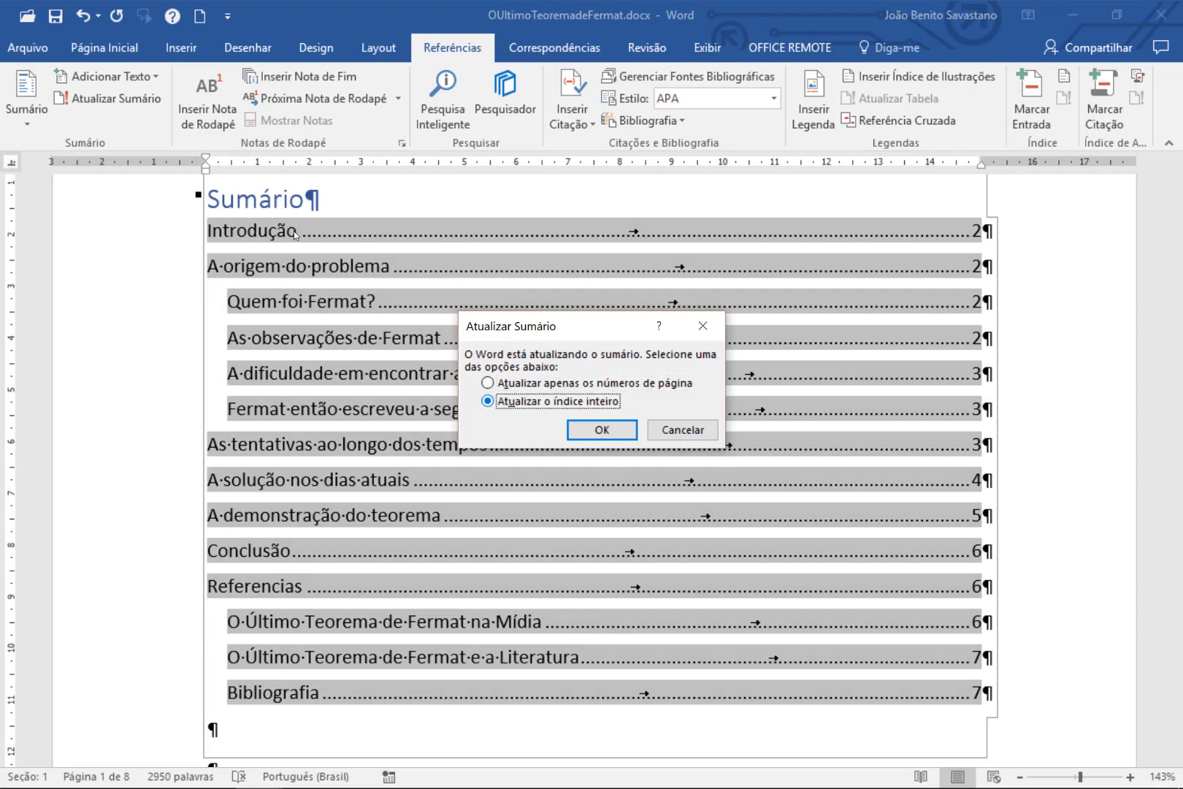
click(611, 436)
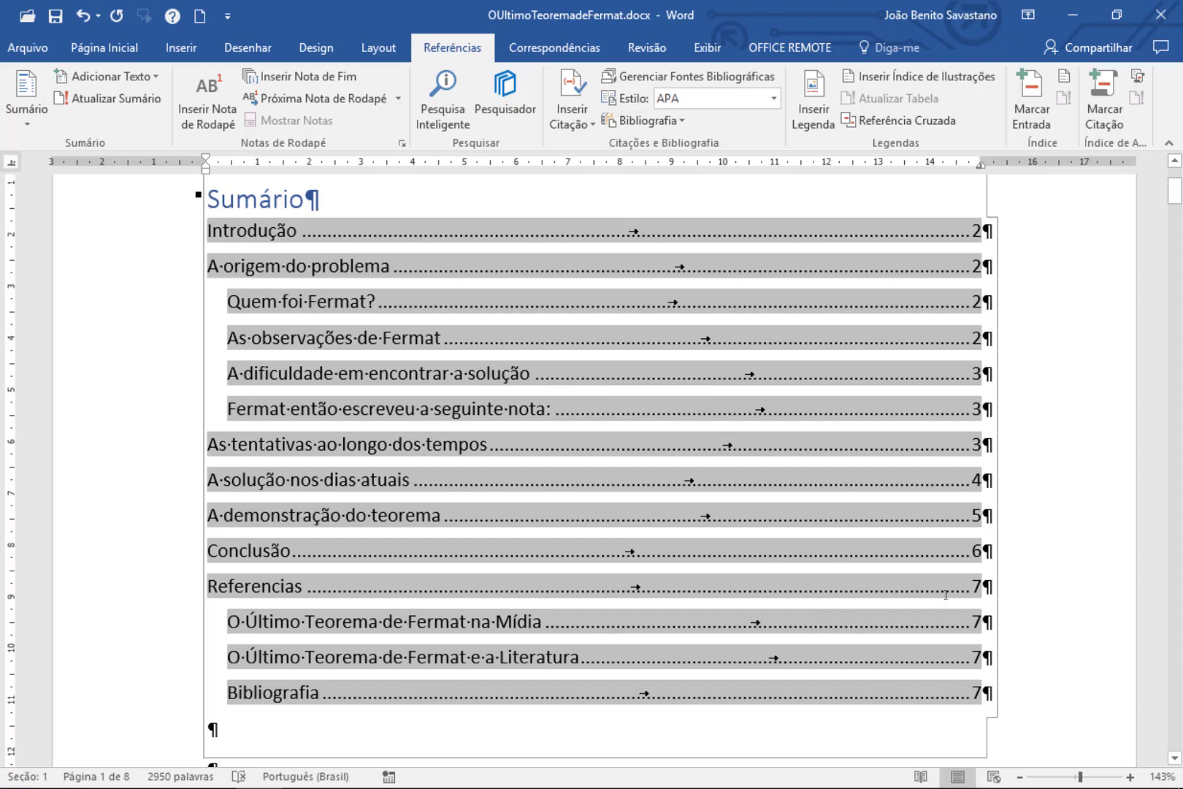
click(582, 434)
Step: Follow the "O Último Teorema de Fermat na Mídia" link in the table of contents and review the section down to "Bibliografia"
scroll(186, 644, down, 1)
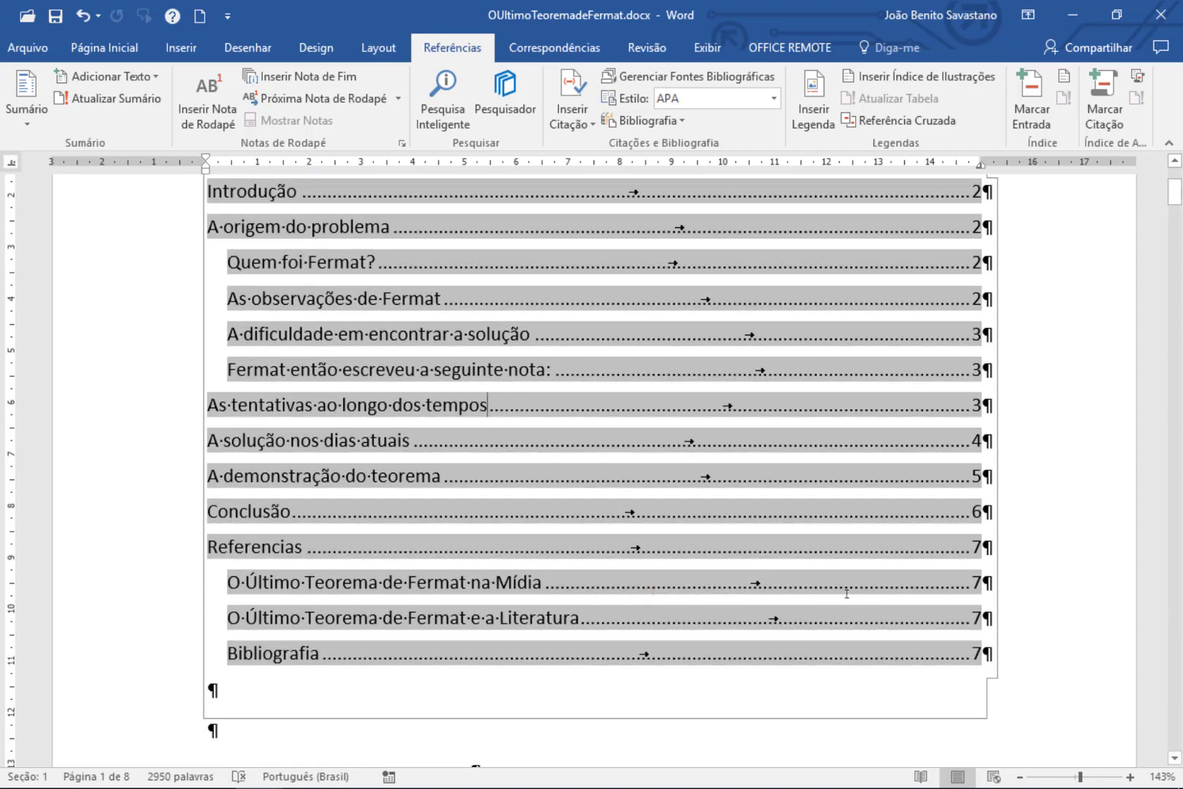
ctrl+click(978, 582)
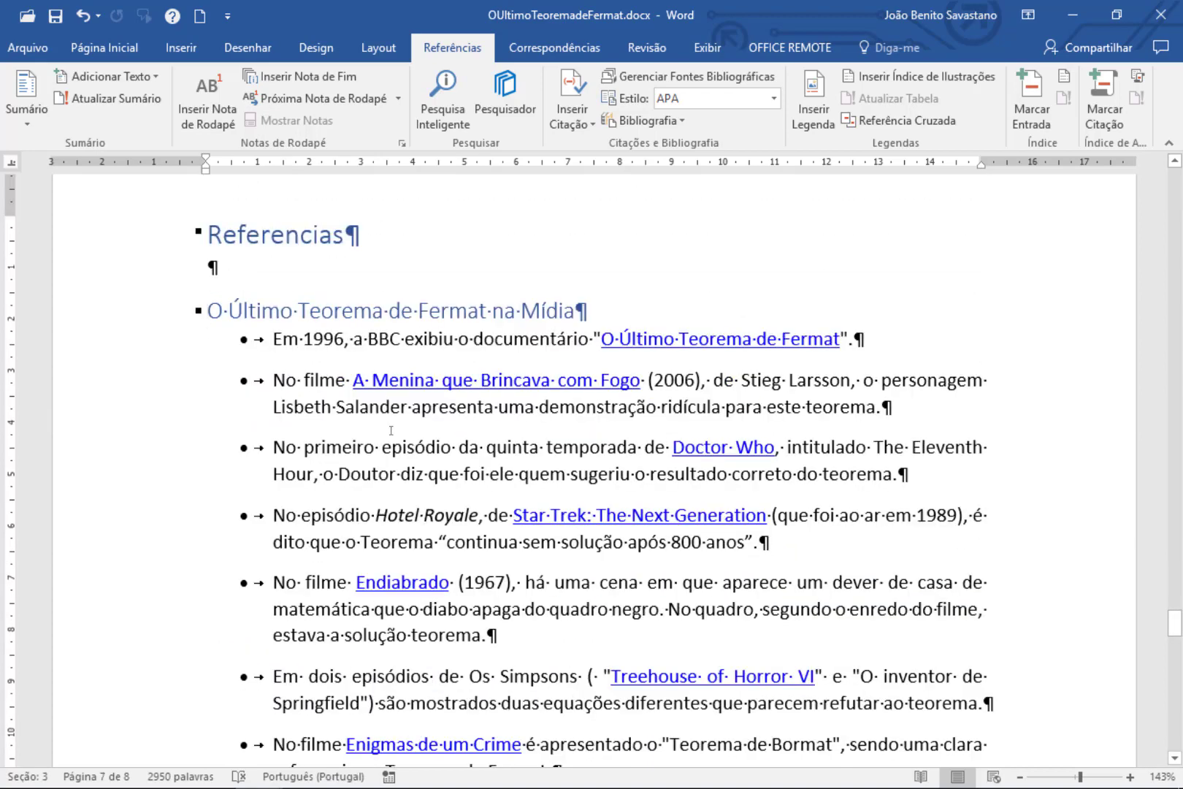
scroll(391, 430, down, 1)
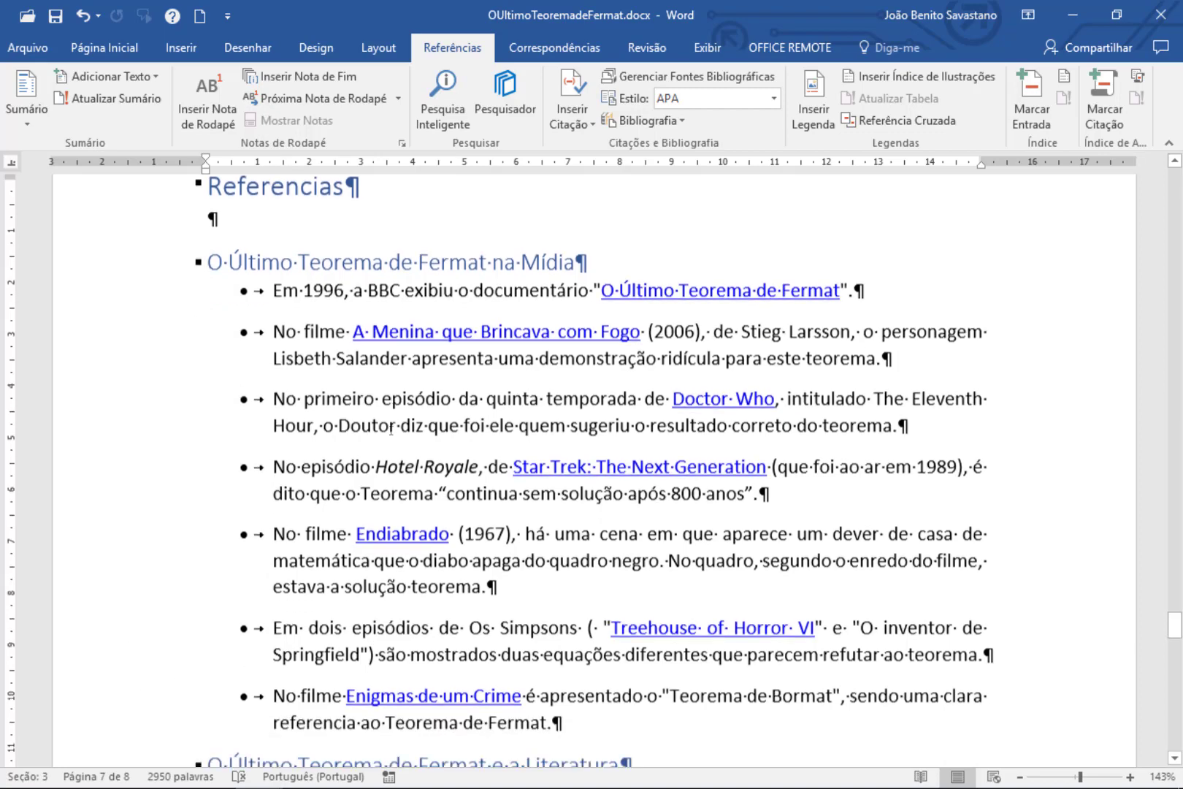
scroll(391, 430, down, 4)
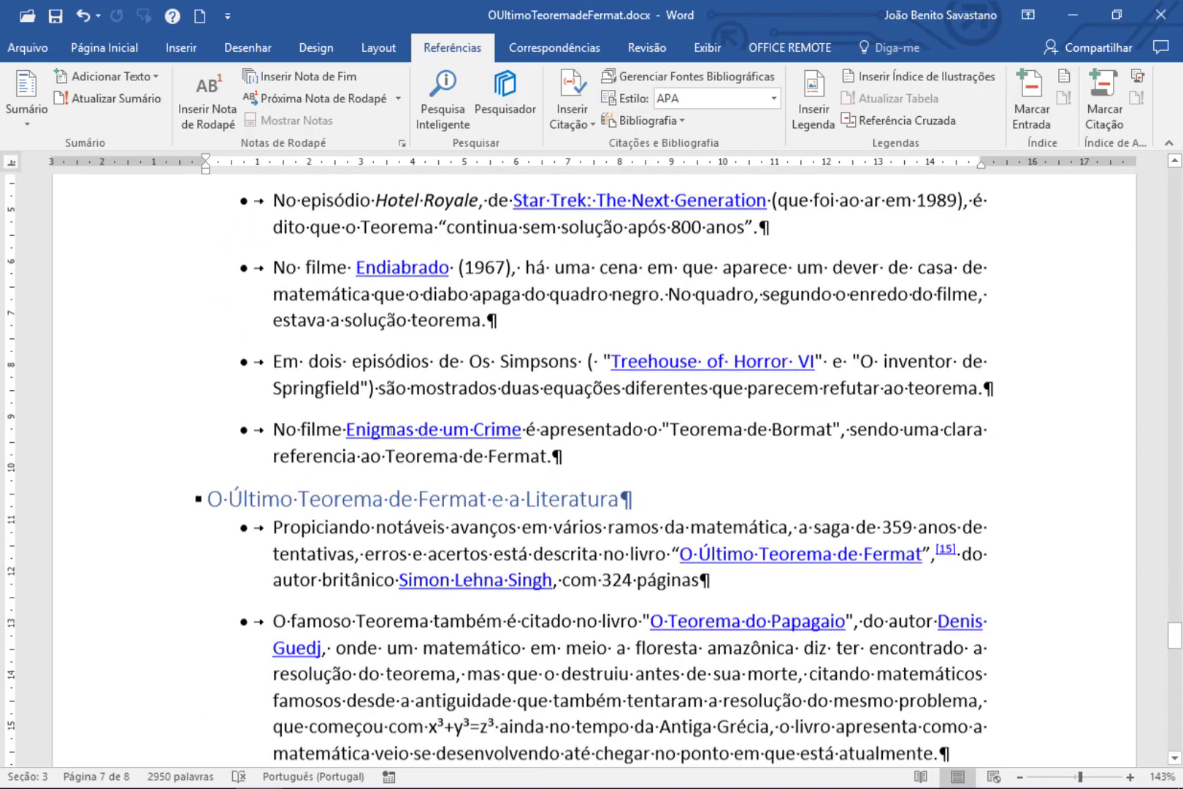
scroll(391, 430, down, 4)
scroll(391, 429, down, 1)
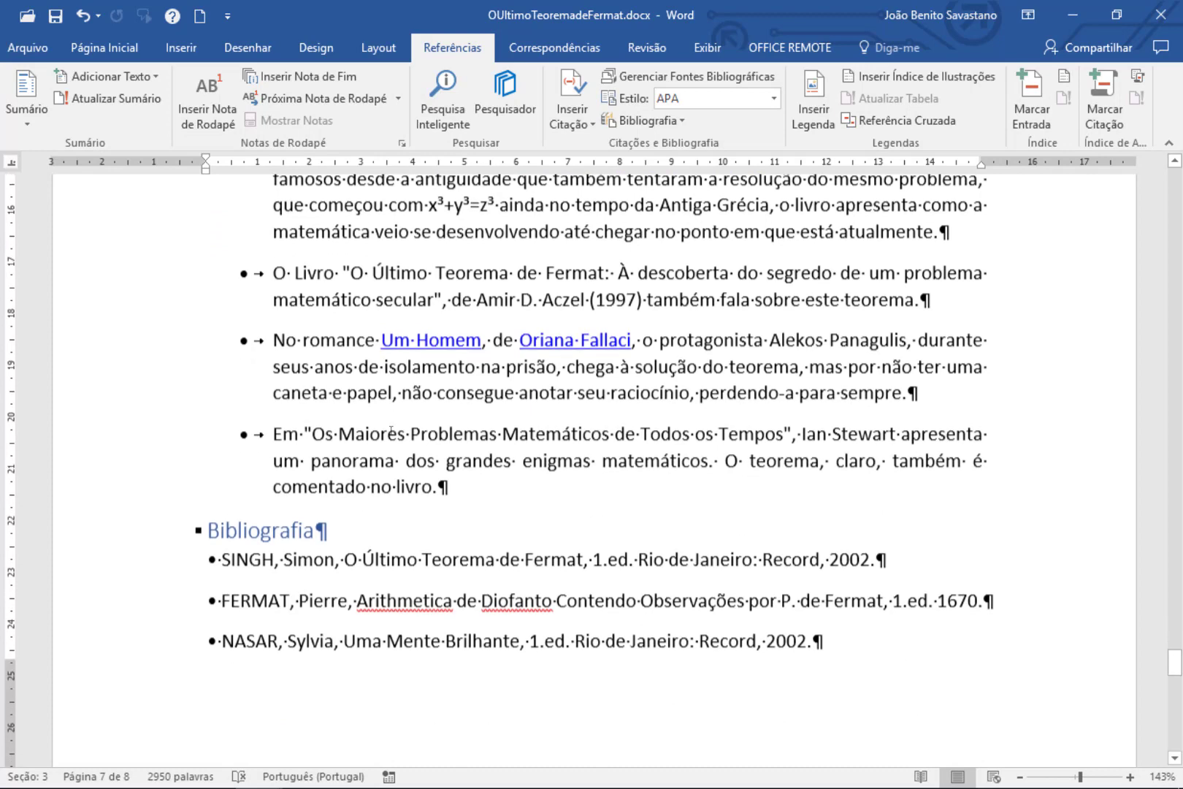
Step: Add an unbulleted "Cronologia" line followed by a blank paragraph before the "O Último Teorema de Fermat e a Literatura" heading
scroll(391, 429, up, 5)
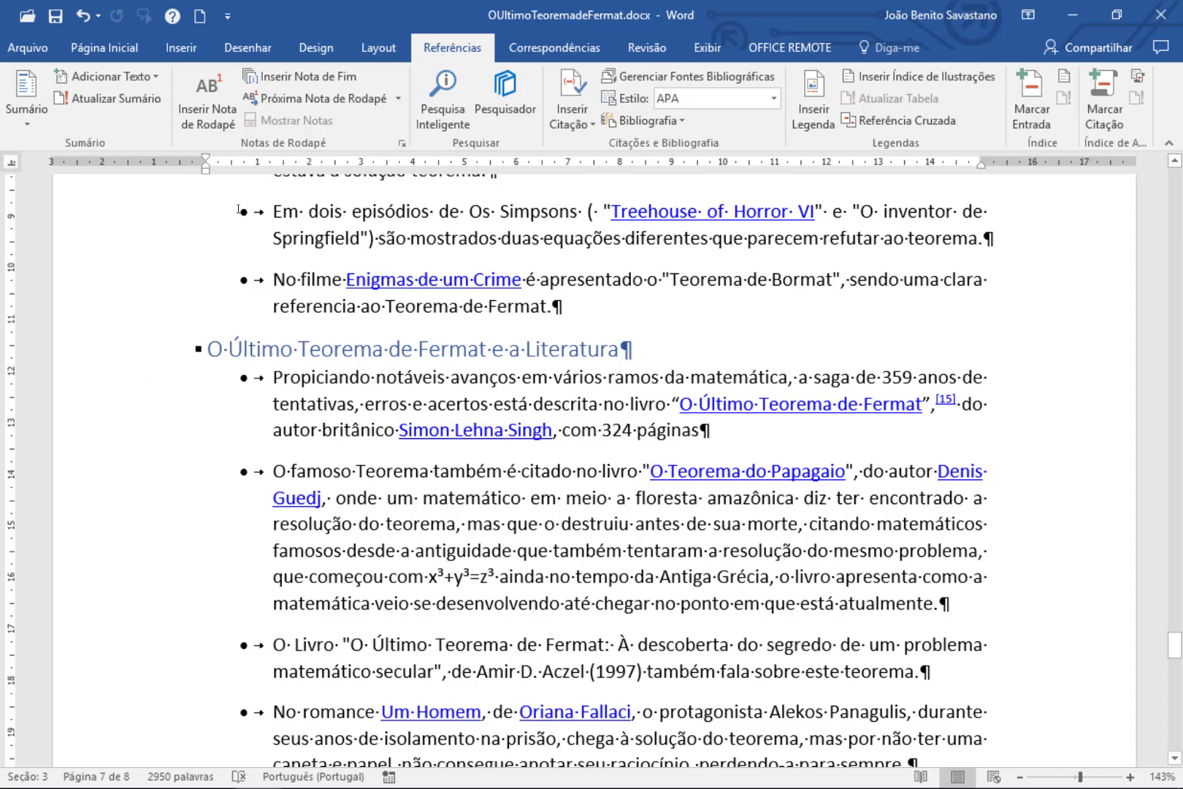
click(556, 313)
key(Return)
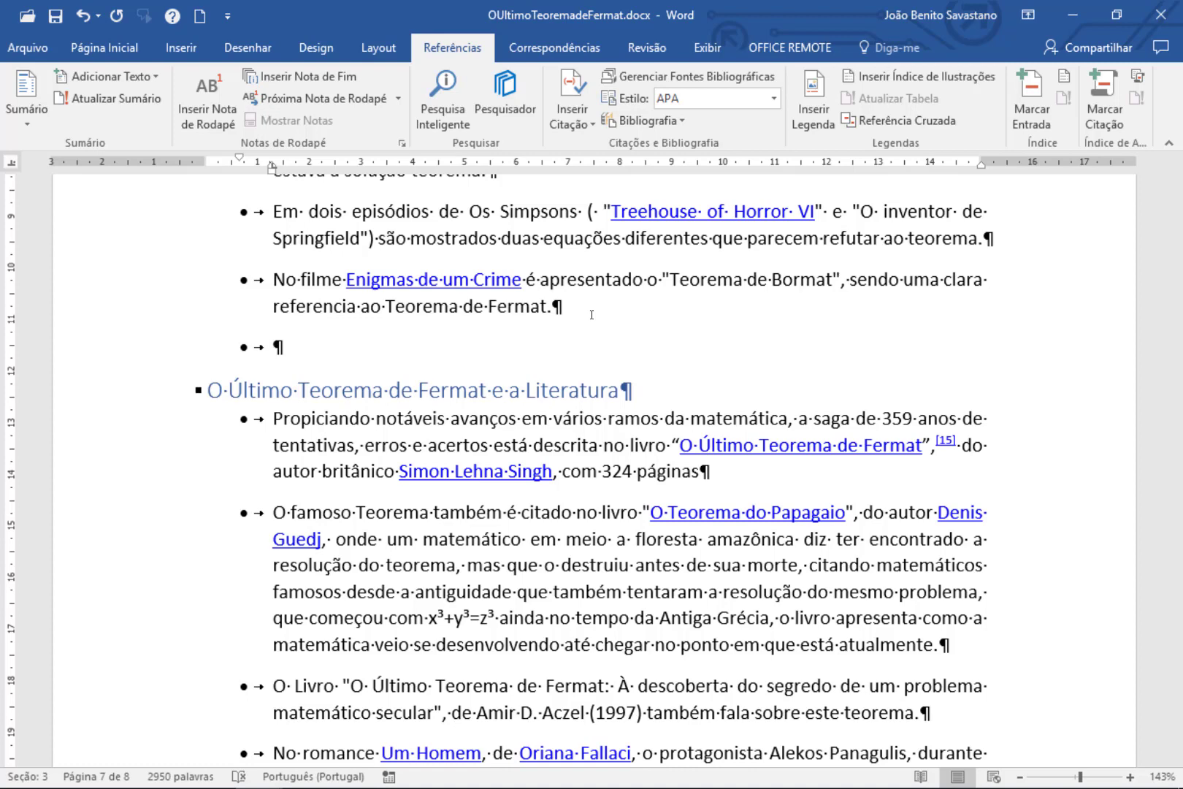
key(BackSpace)
key(BackSpace)
key(BackSpace)
text(C)
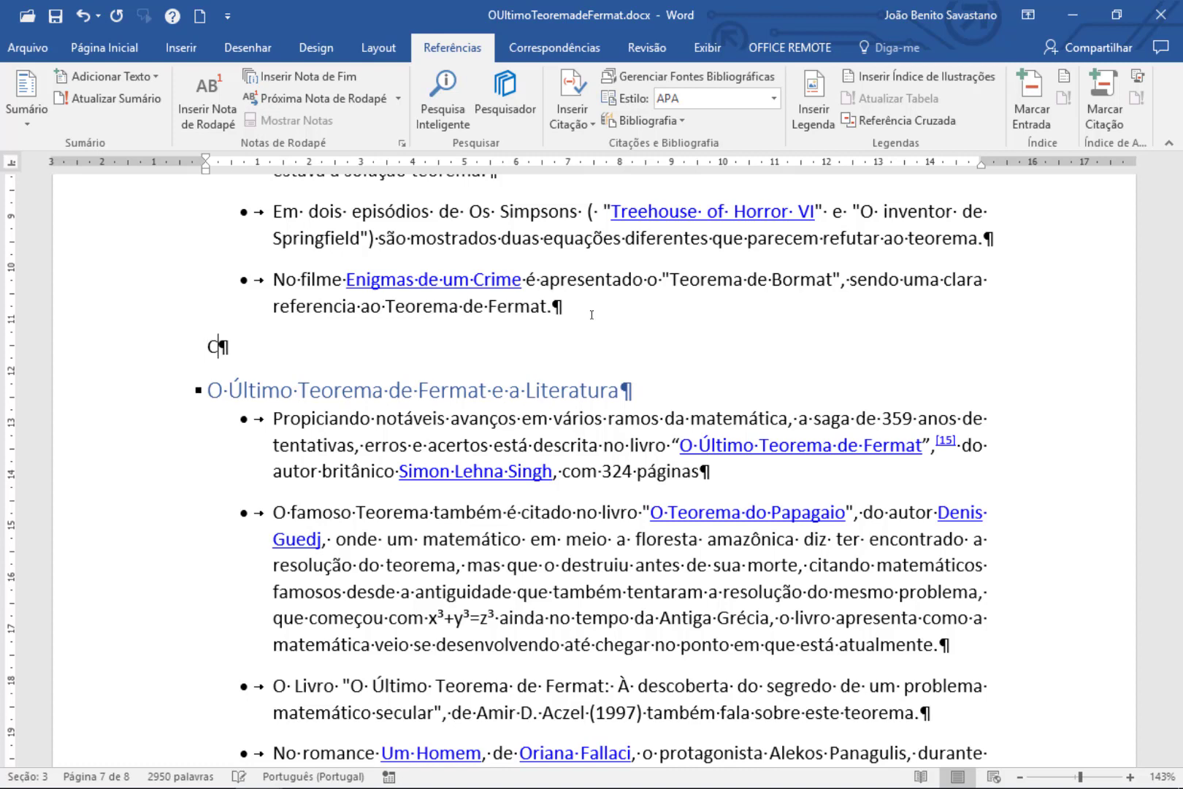
text(ronologia)
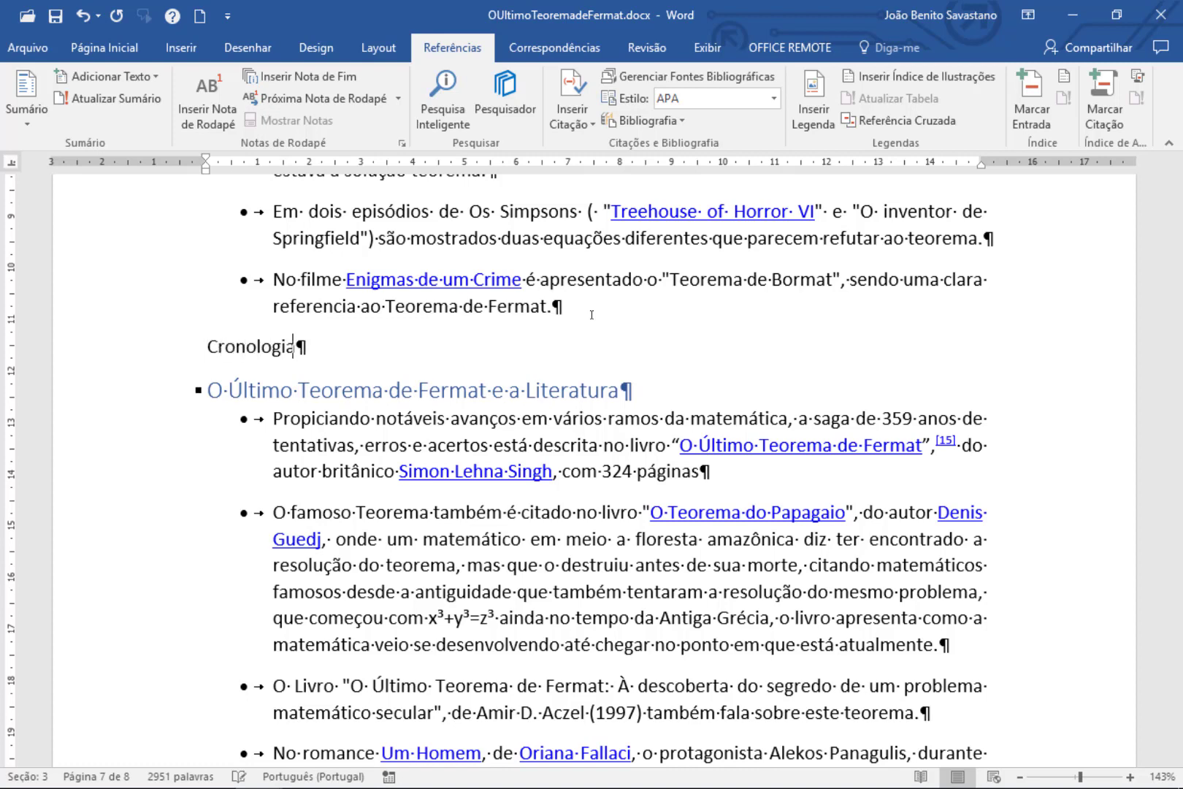
key(Return)
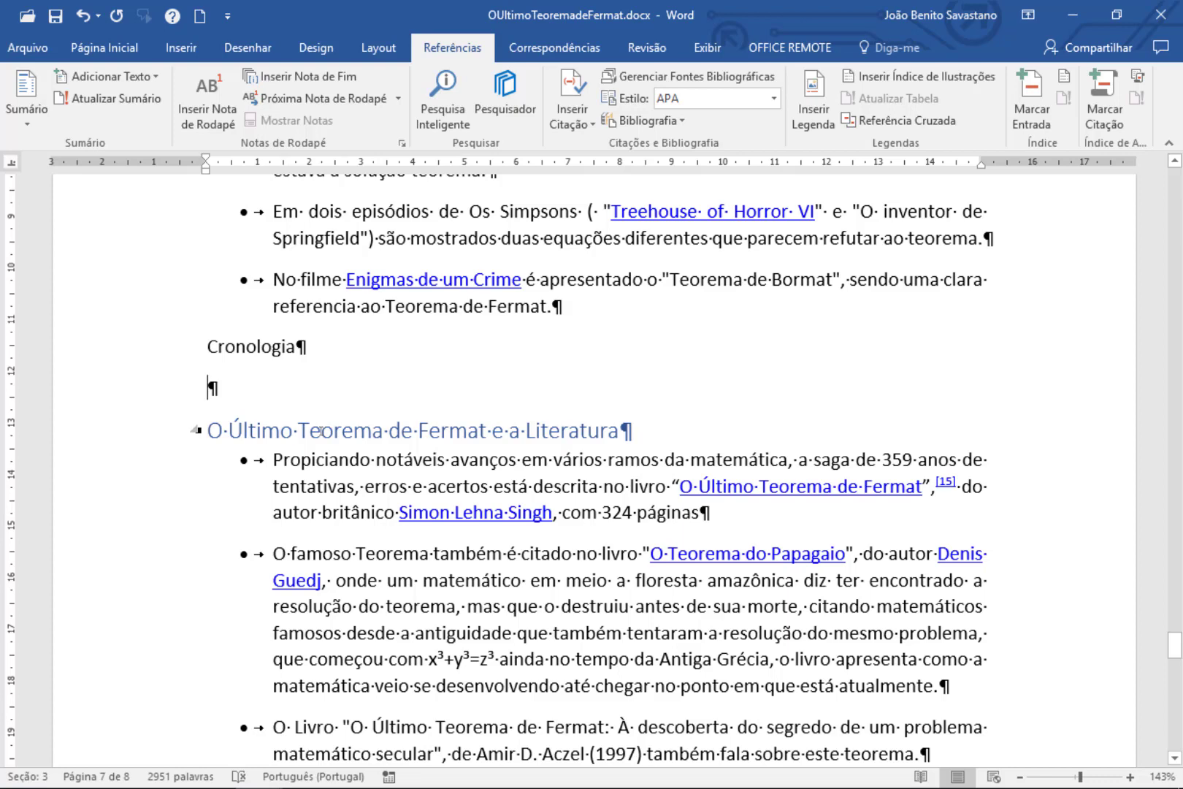
Step: Copy the formatting of the "O Último Teorema de Fermat e a Literatura" heading onto "Cronologia" and place the cursor in the blank paragraph below
click(250, 430)
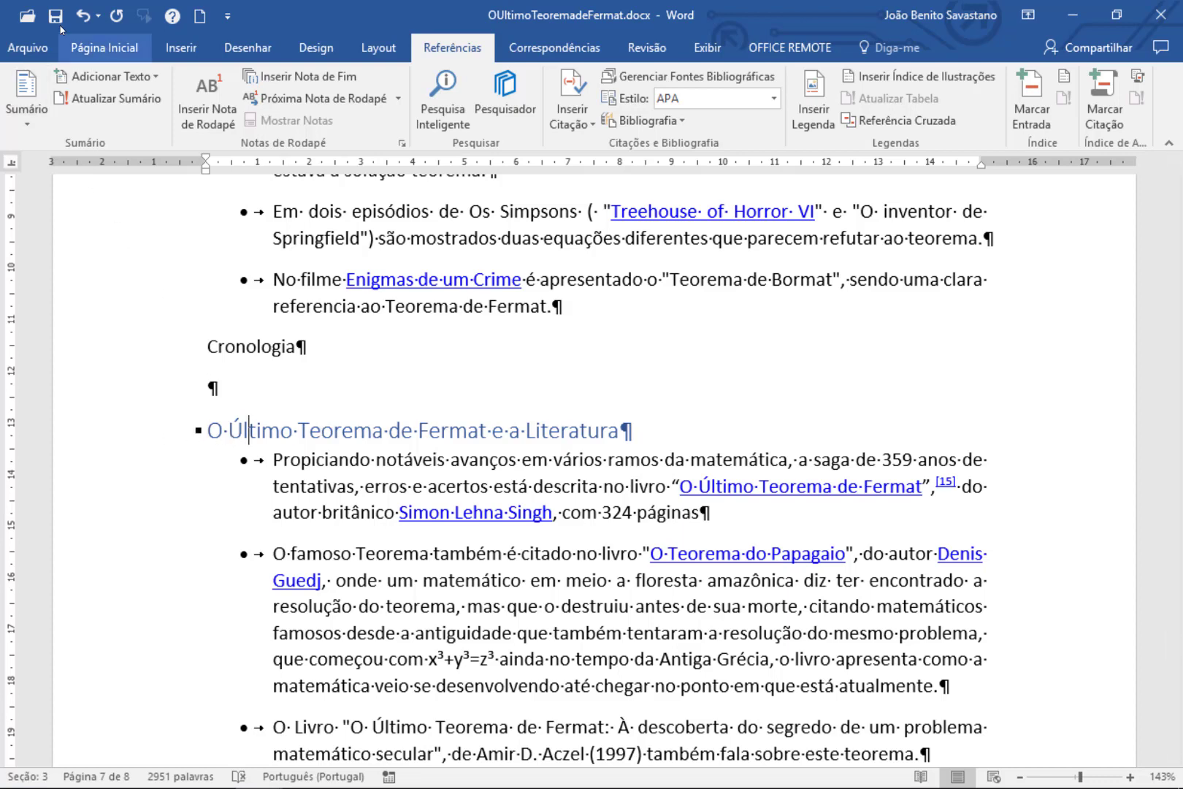
click(104, 47)
click(102, 120)
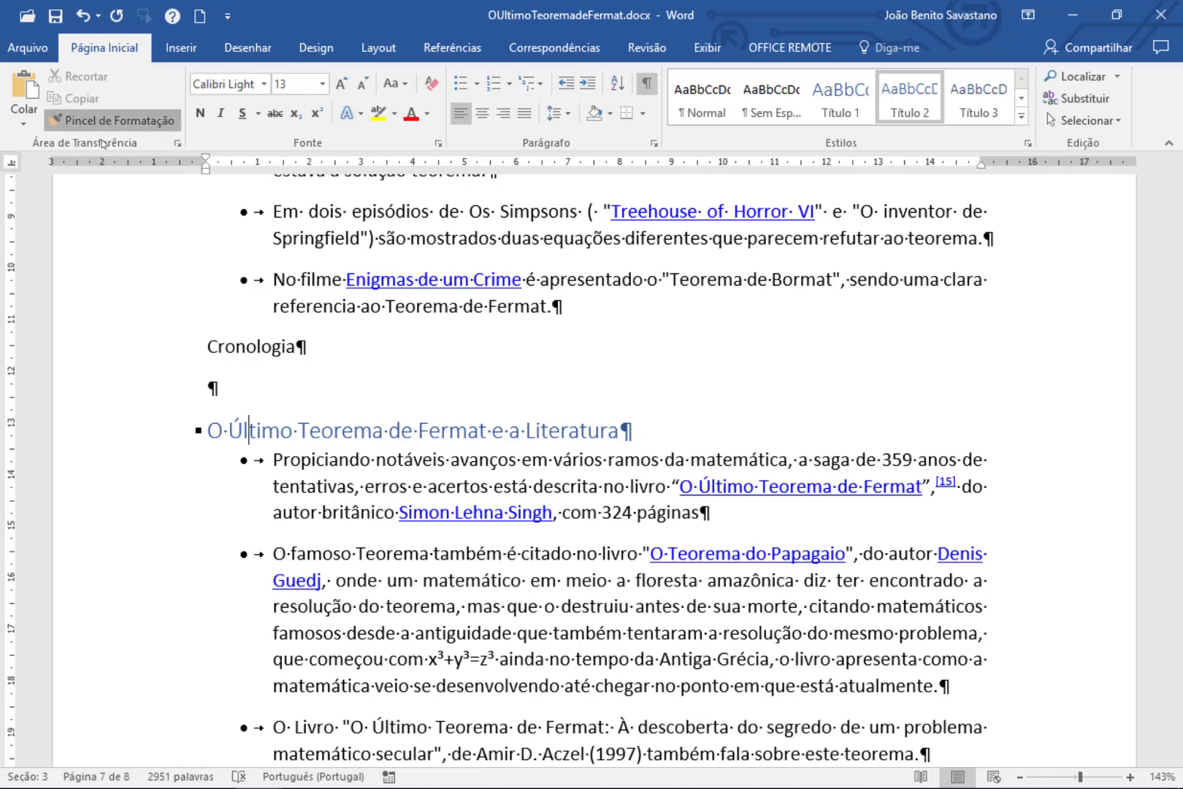
click(242, 344)
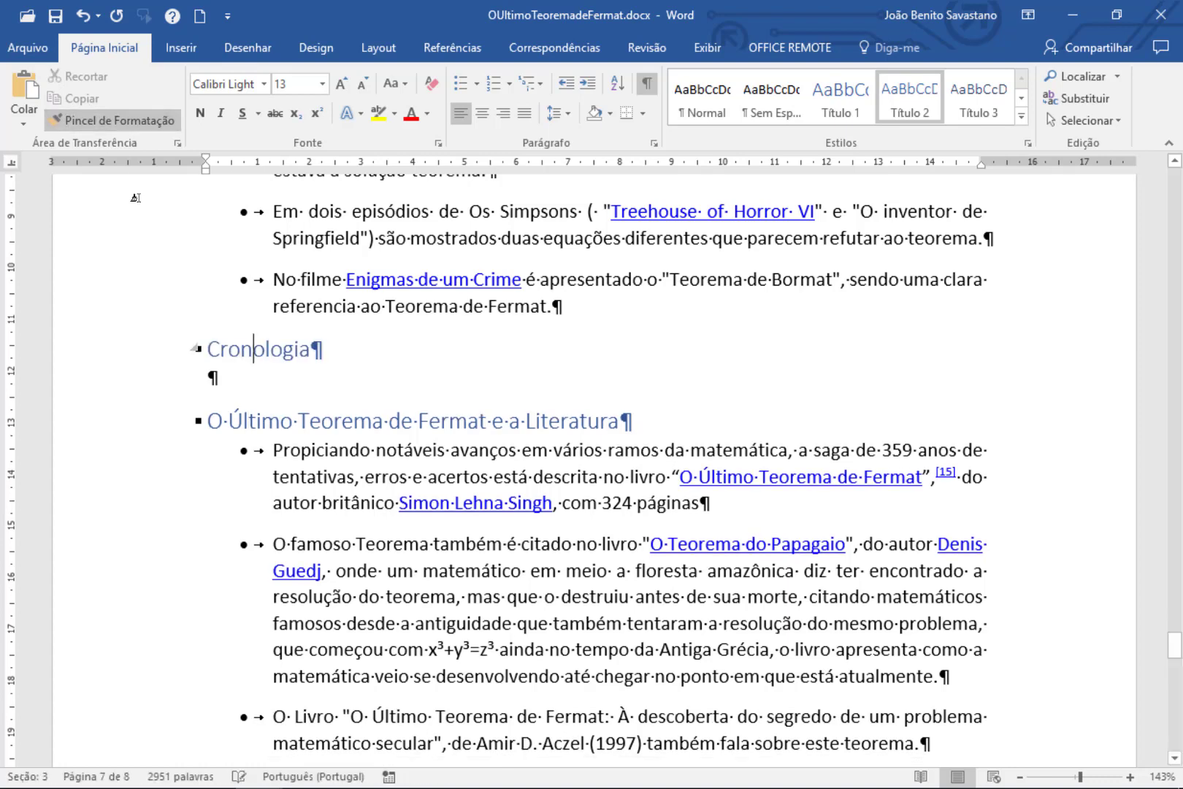
click(208, 377)
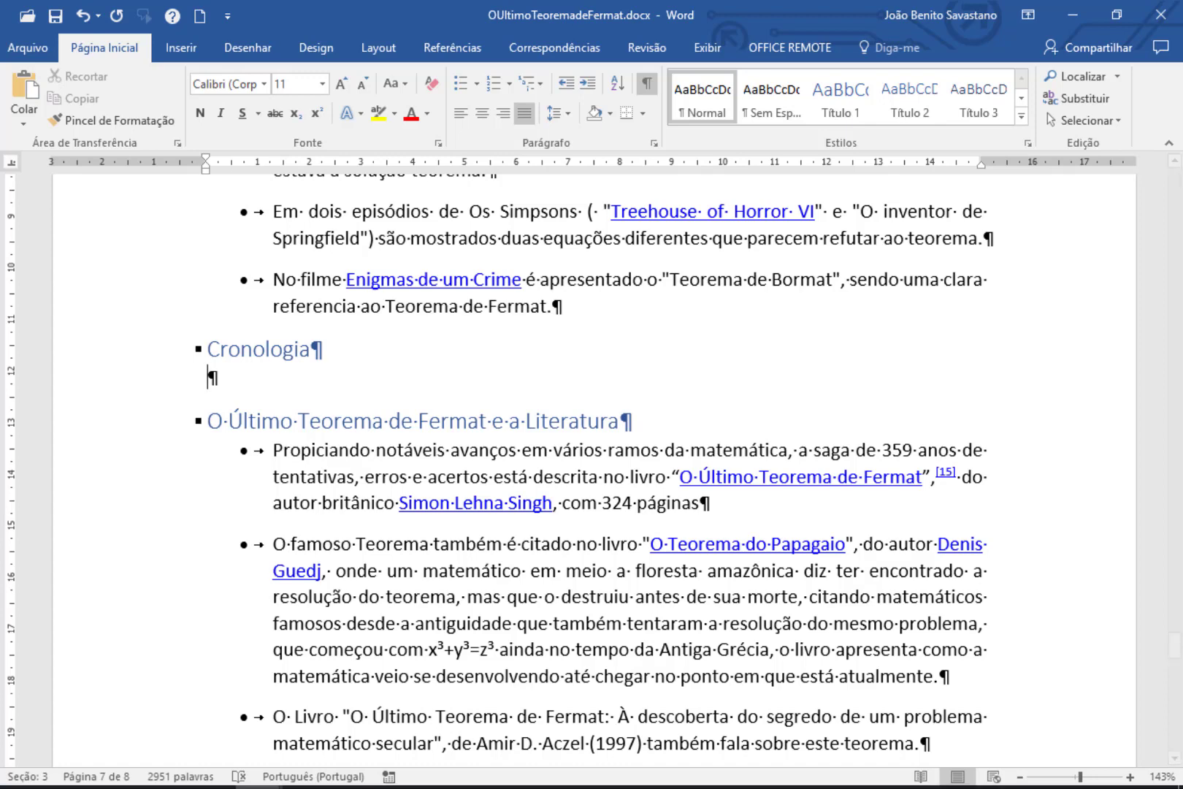
Step: Switch to Excel and copy the timeline range A1:B14 from the Cronologia.xlsx workbook
click(210, 773)
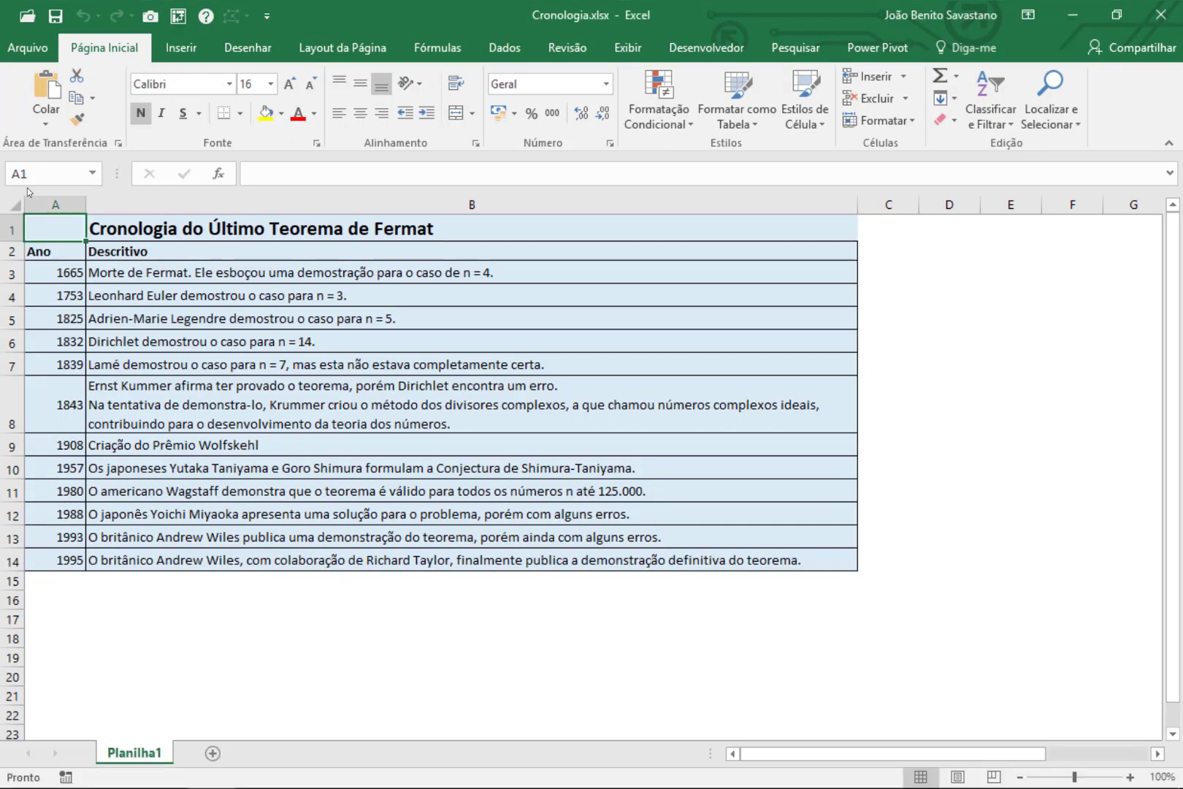
drag(53, 228, 478, 567)
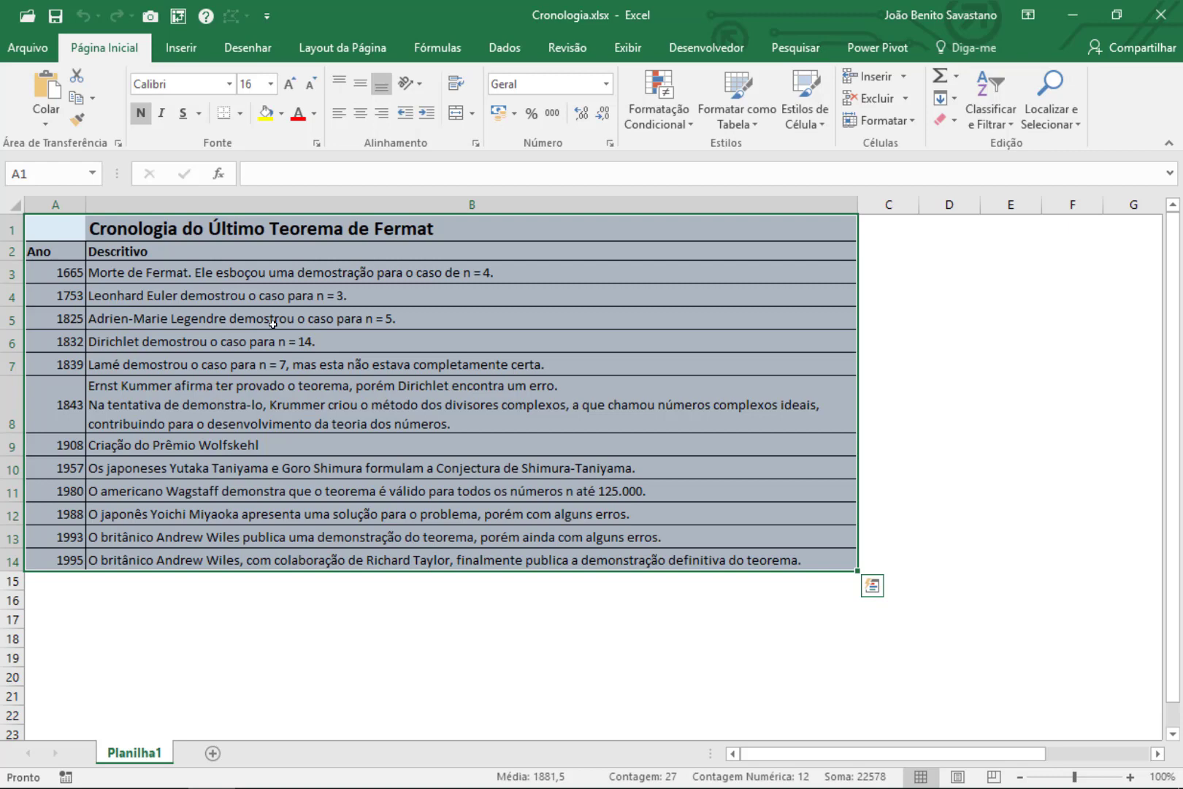
key(ctrl+c)
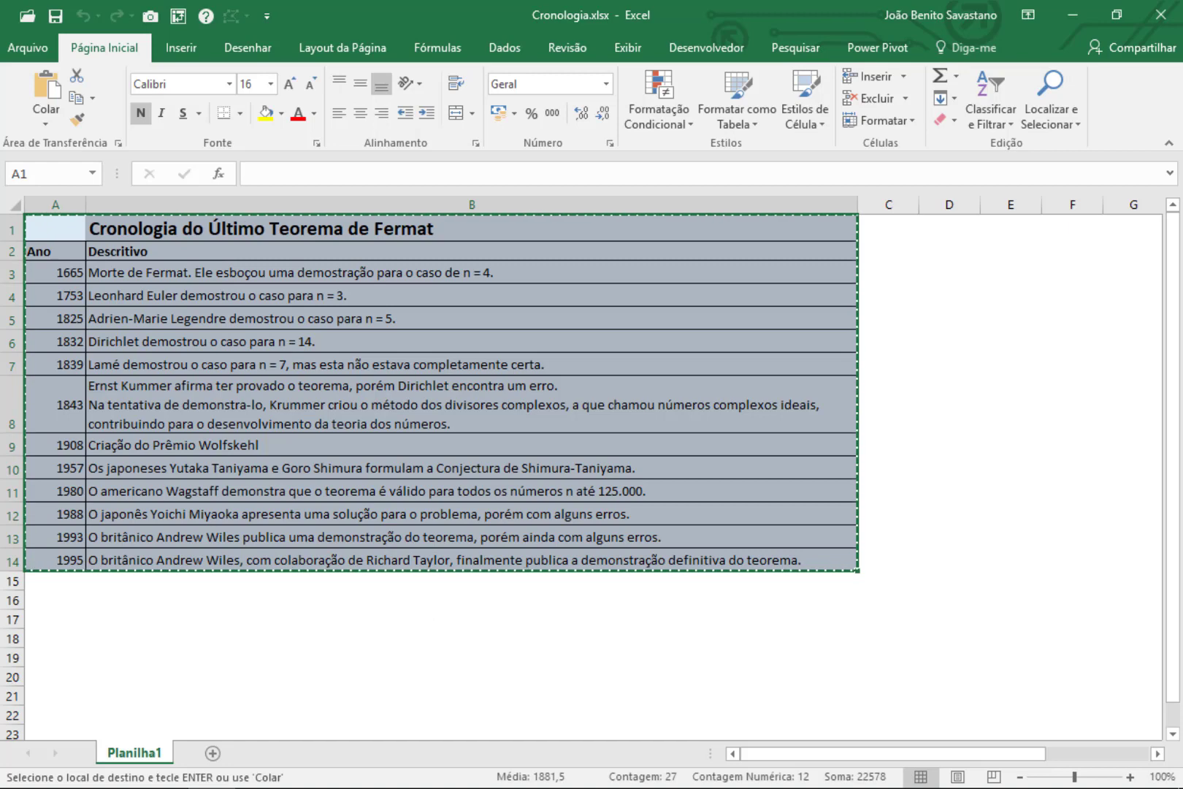
Step: Return to OUltimoTeoremadeFermat.docx in Word and paste the copied timeline table into the blank paragraph below "Cronologia"
mouse_move(259, 769)
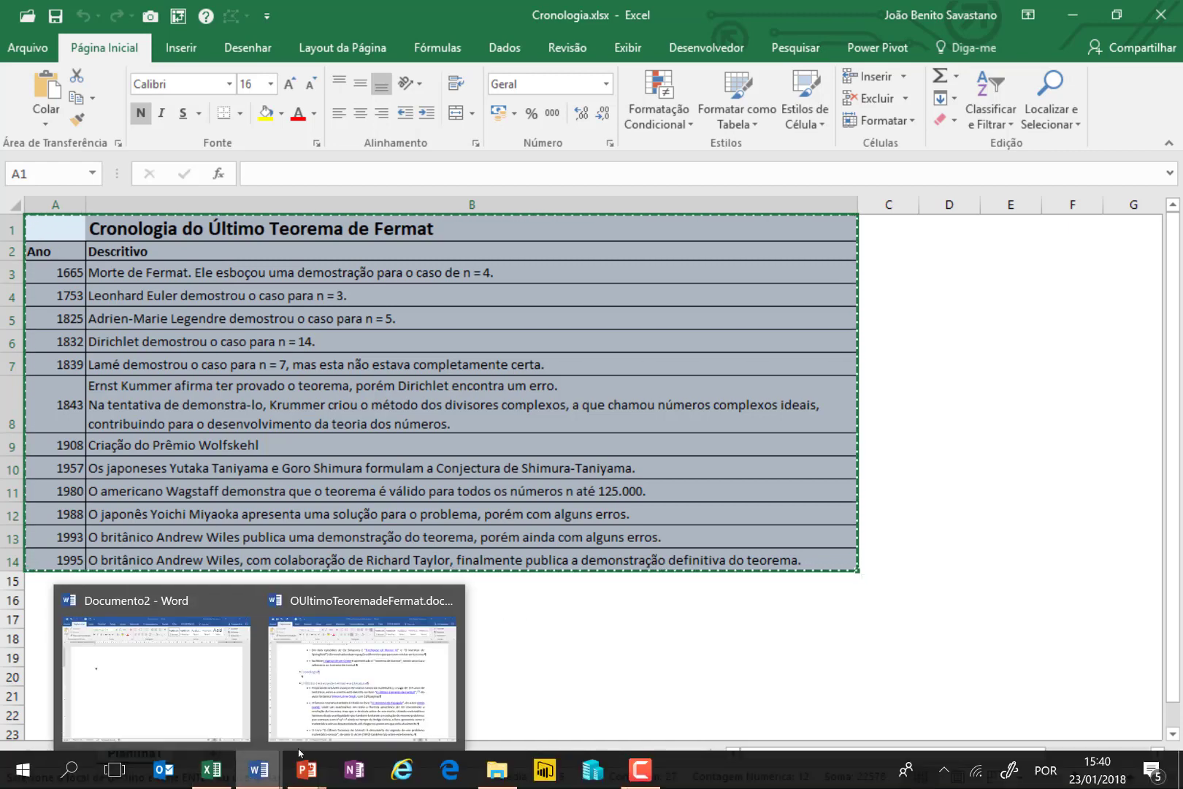
click(361, 672)
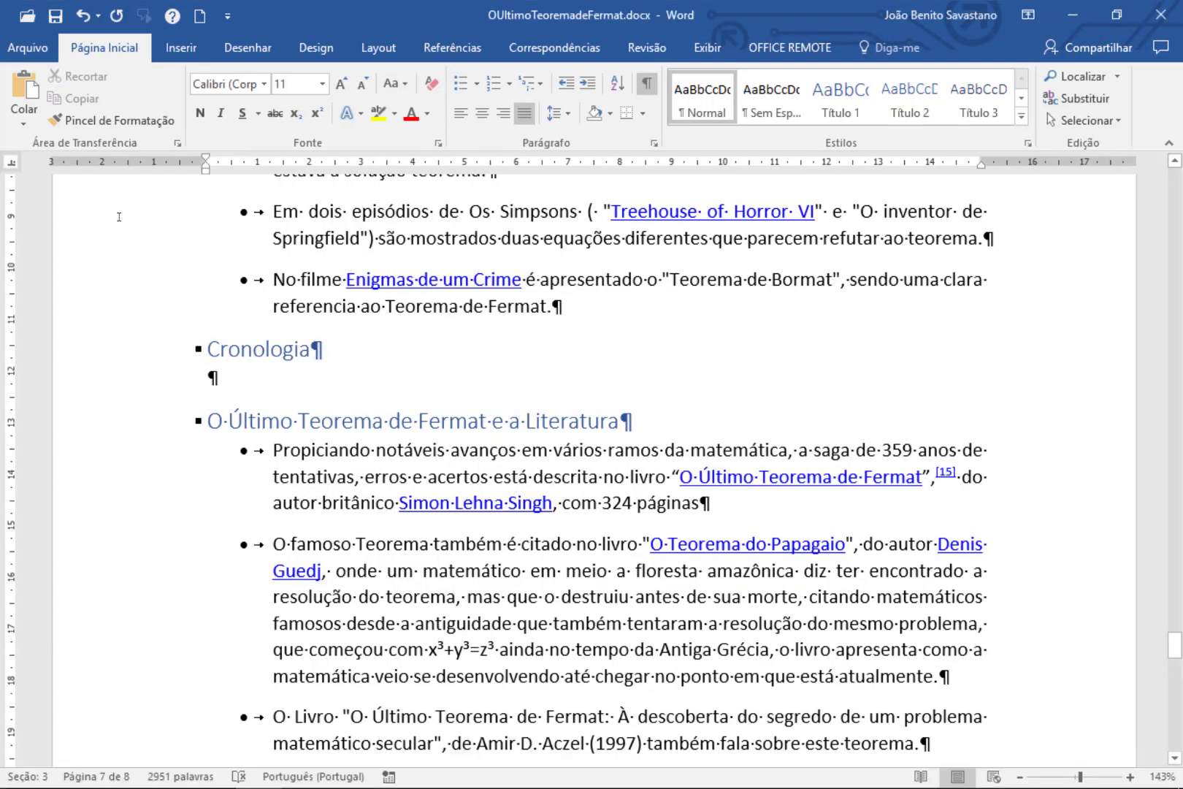
right_click(212, 376)
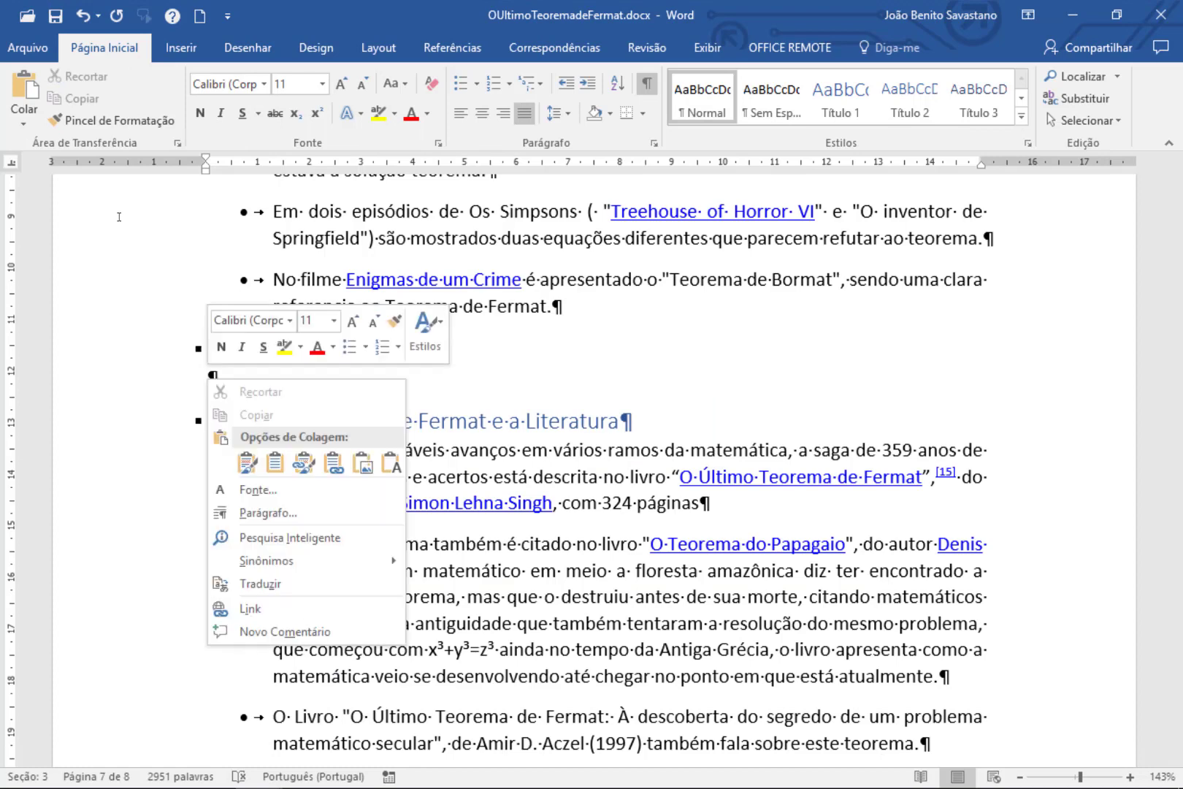
click(247, 463)
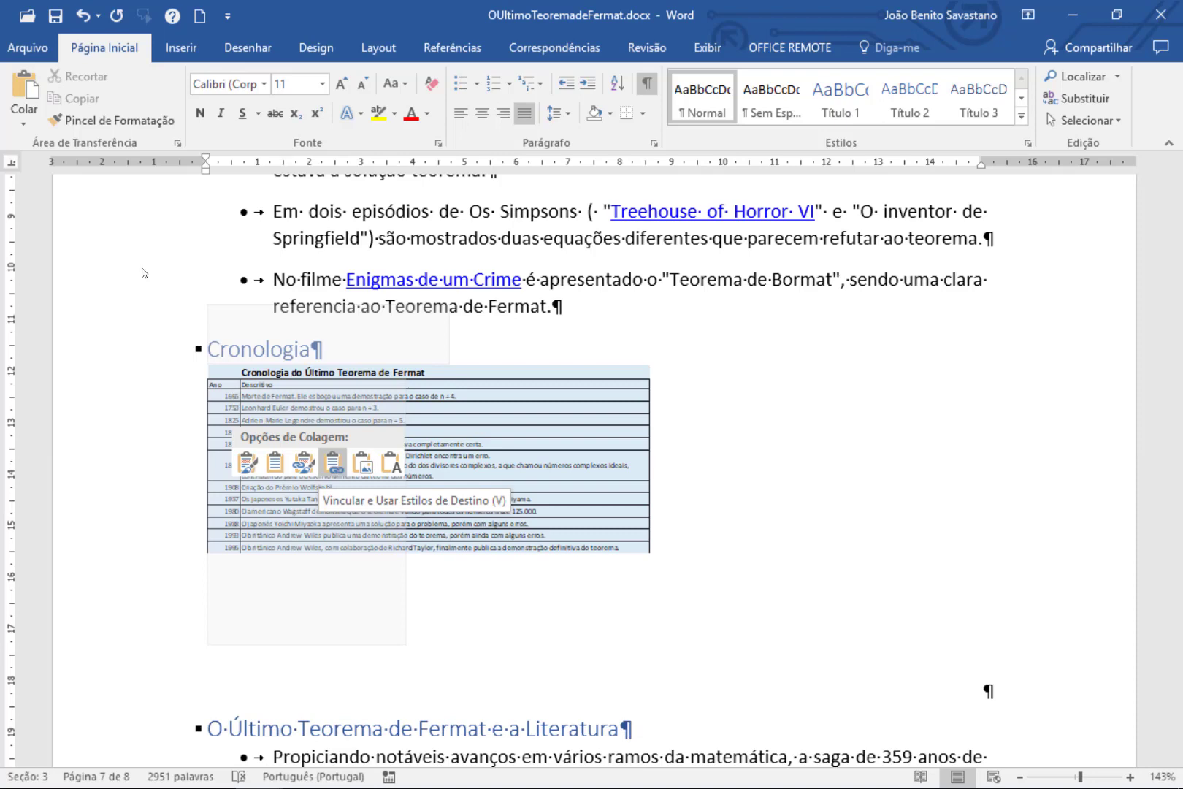
key(Escape)
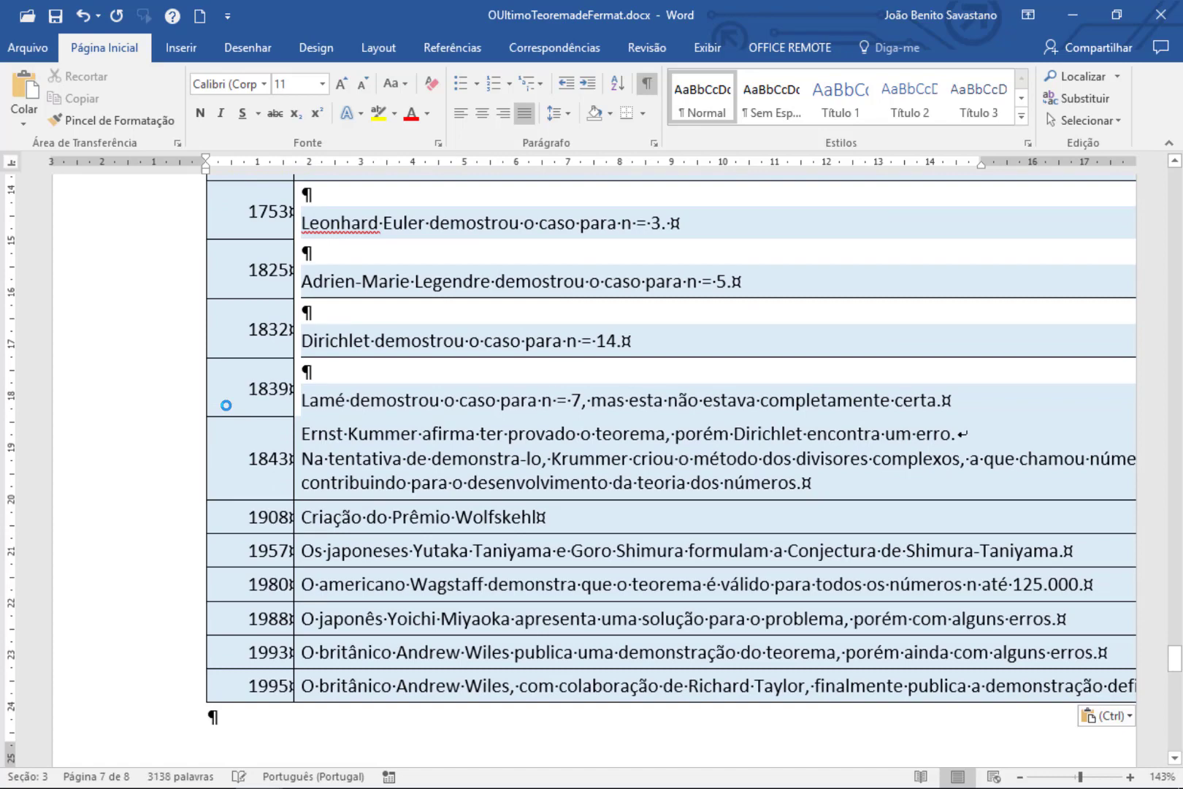
Step: Insert a next-page section break immediately before the "Cronologia" heading
scroll(225, 405, up, 4)
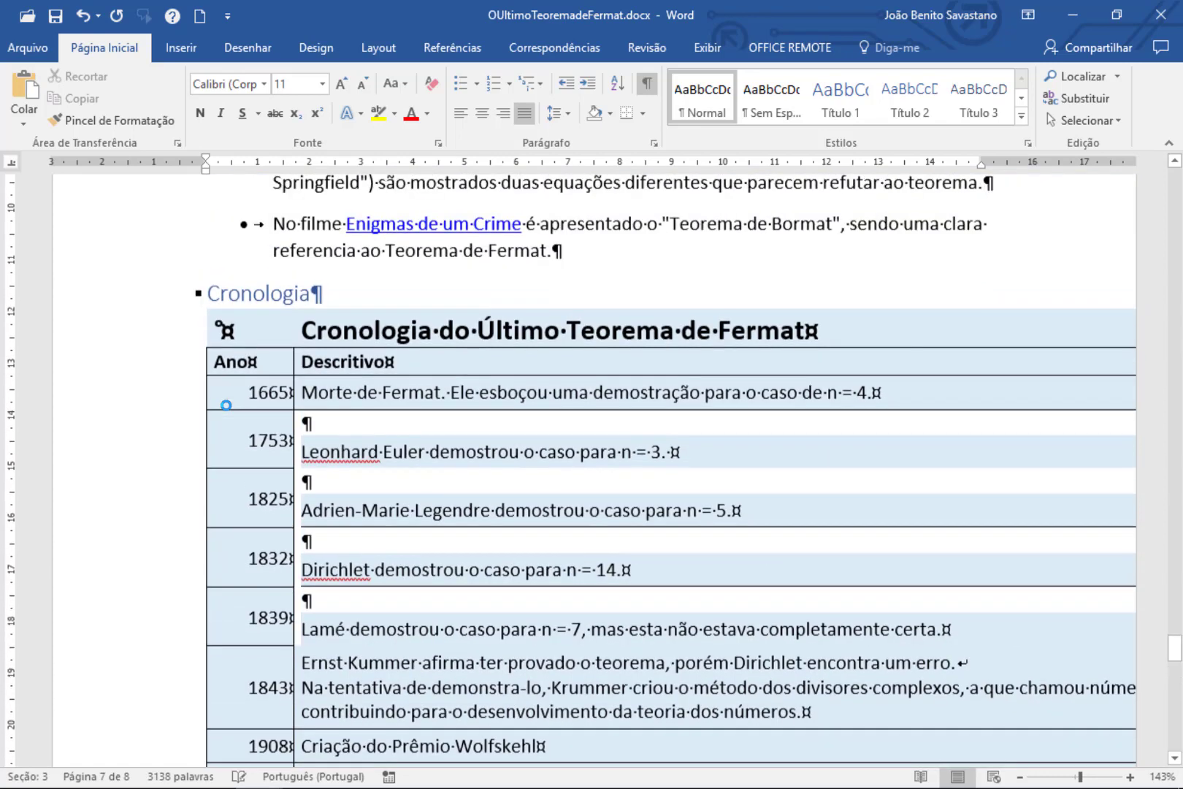
scroll(225, 405, down, 3)
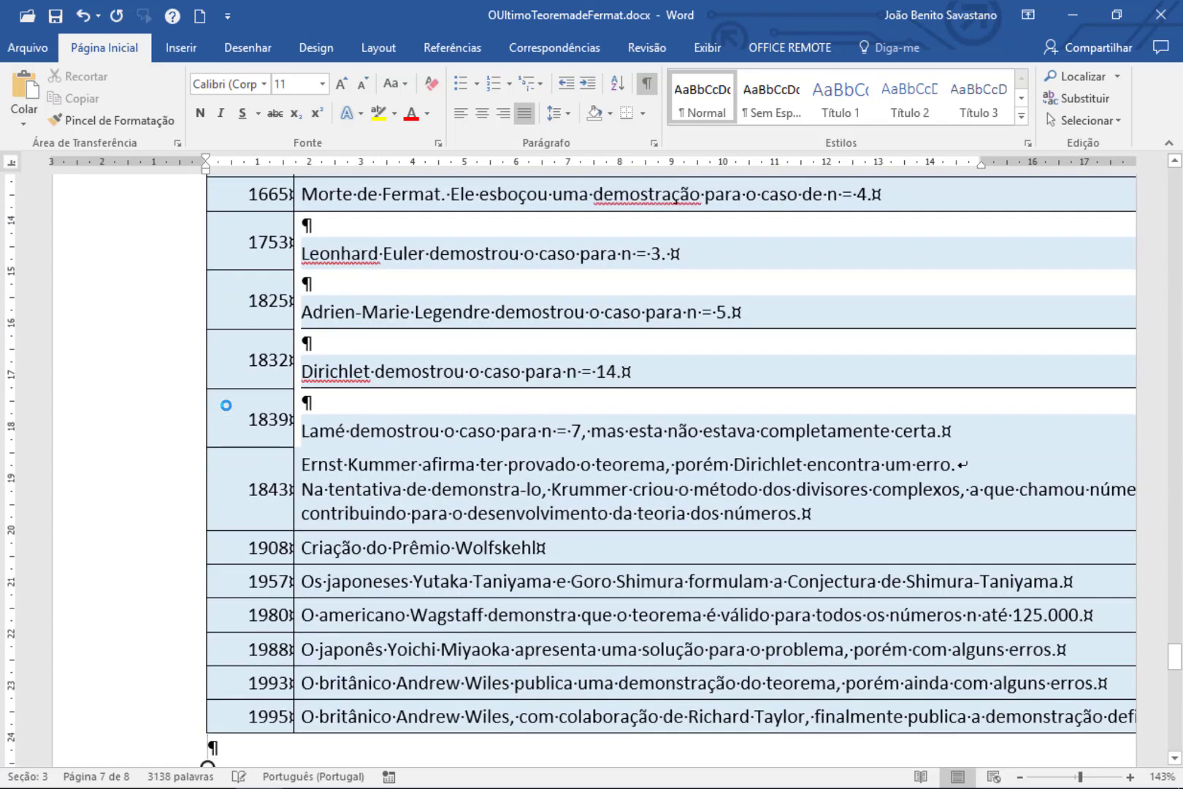
scroll(226, 405, up, 3)
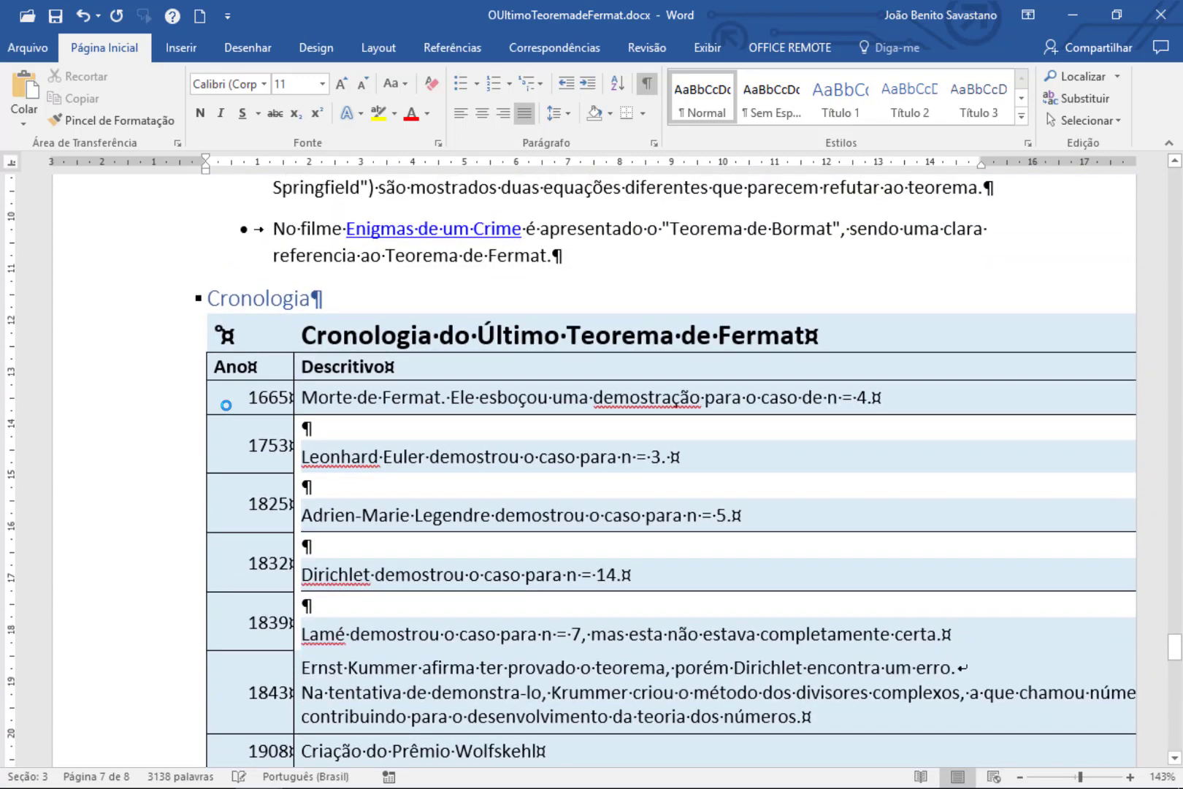
scroll(226, 404, down, 3)
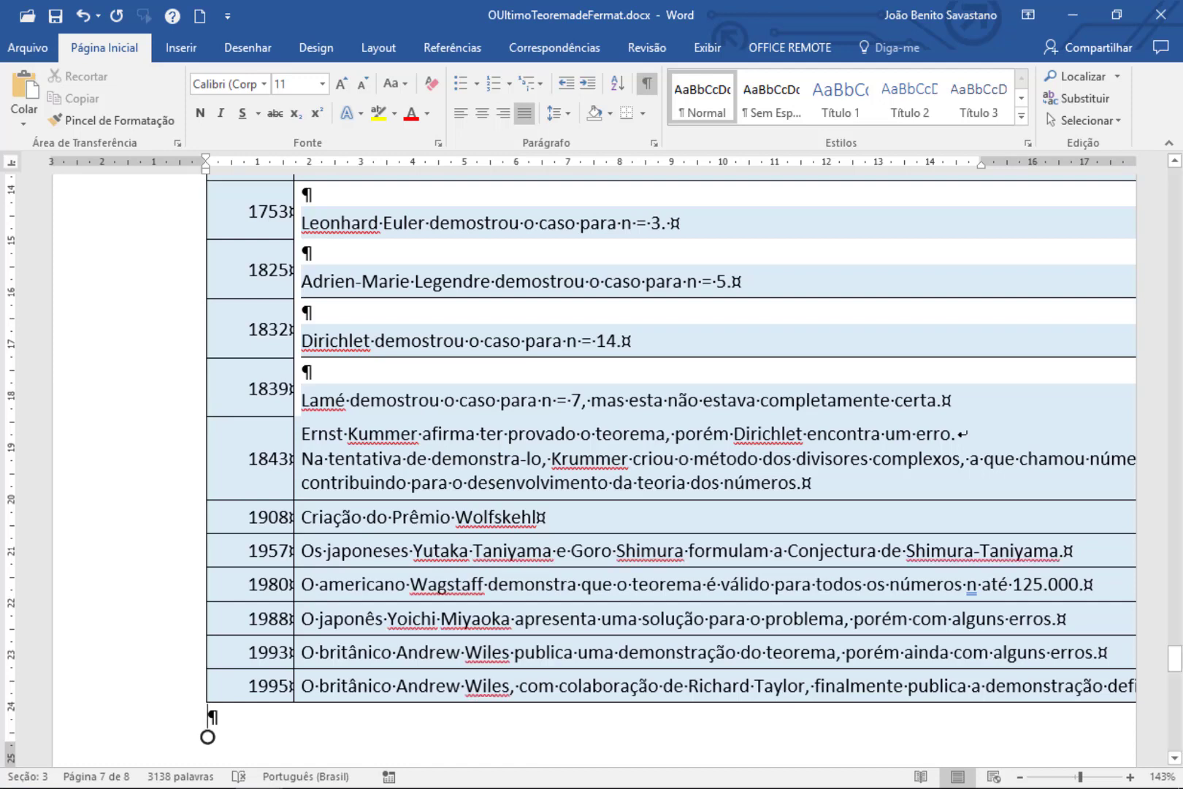
scroll(1, 268, up, 4)
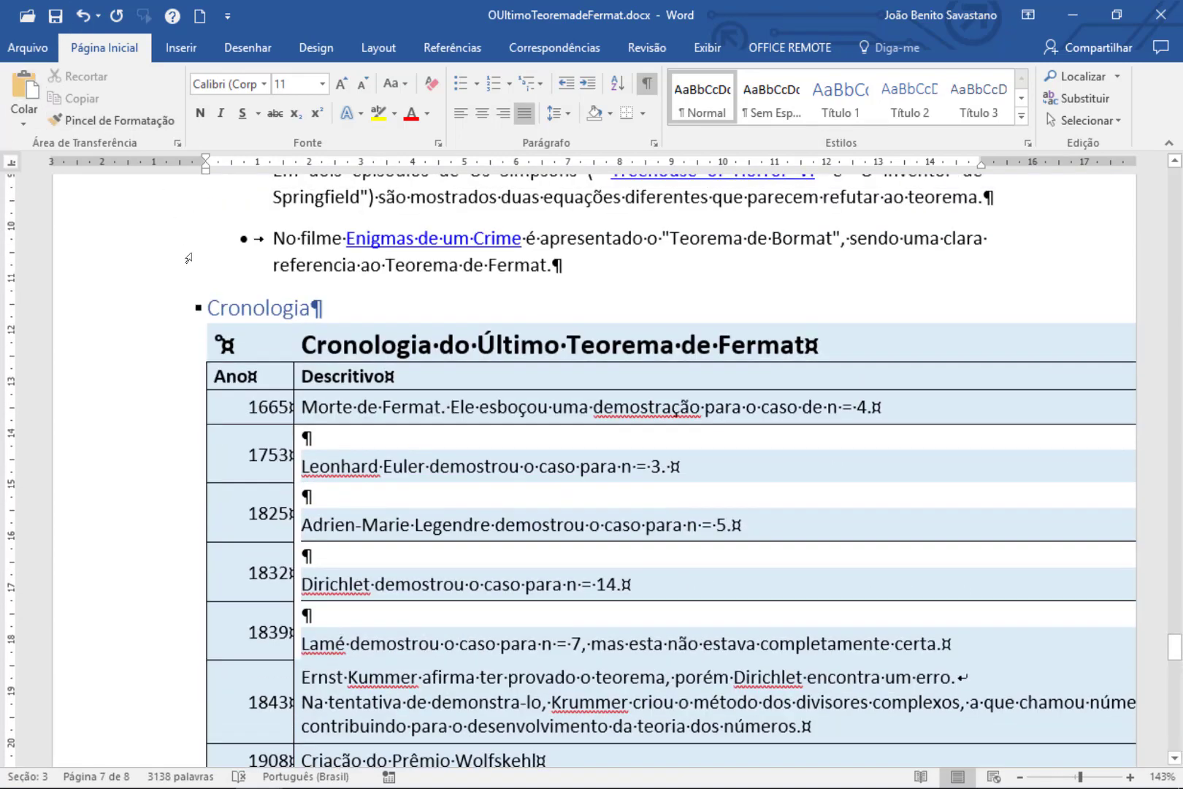
click(205, 309)
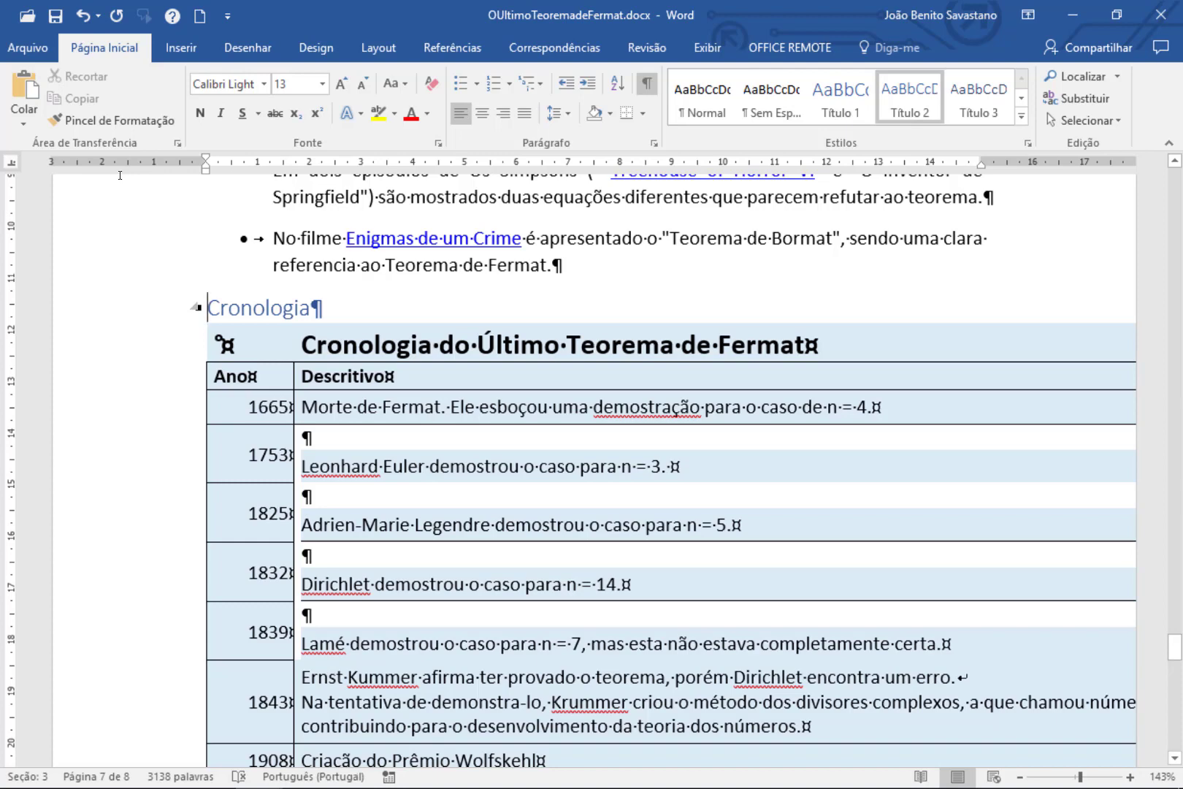
click(378, 51)
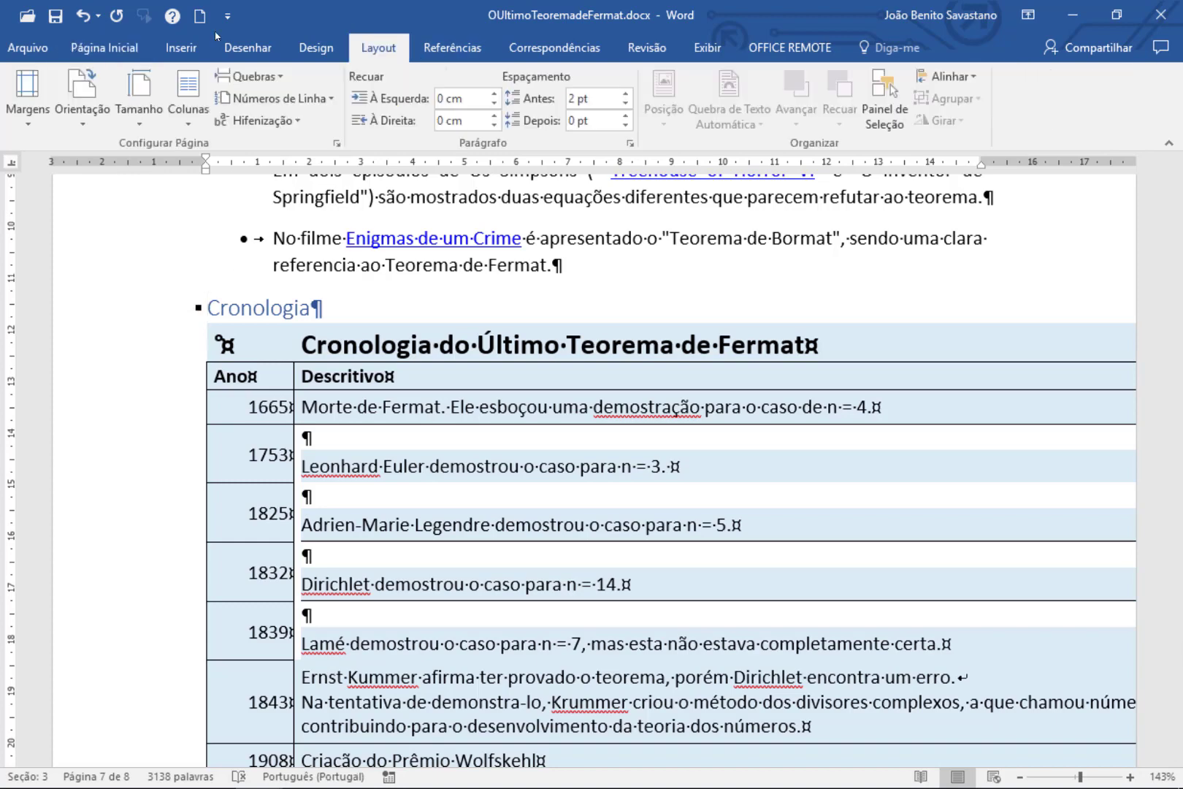
click(266, 76)
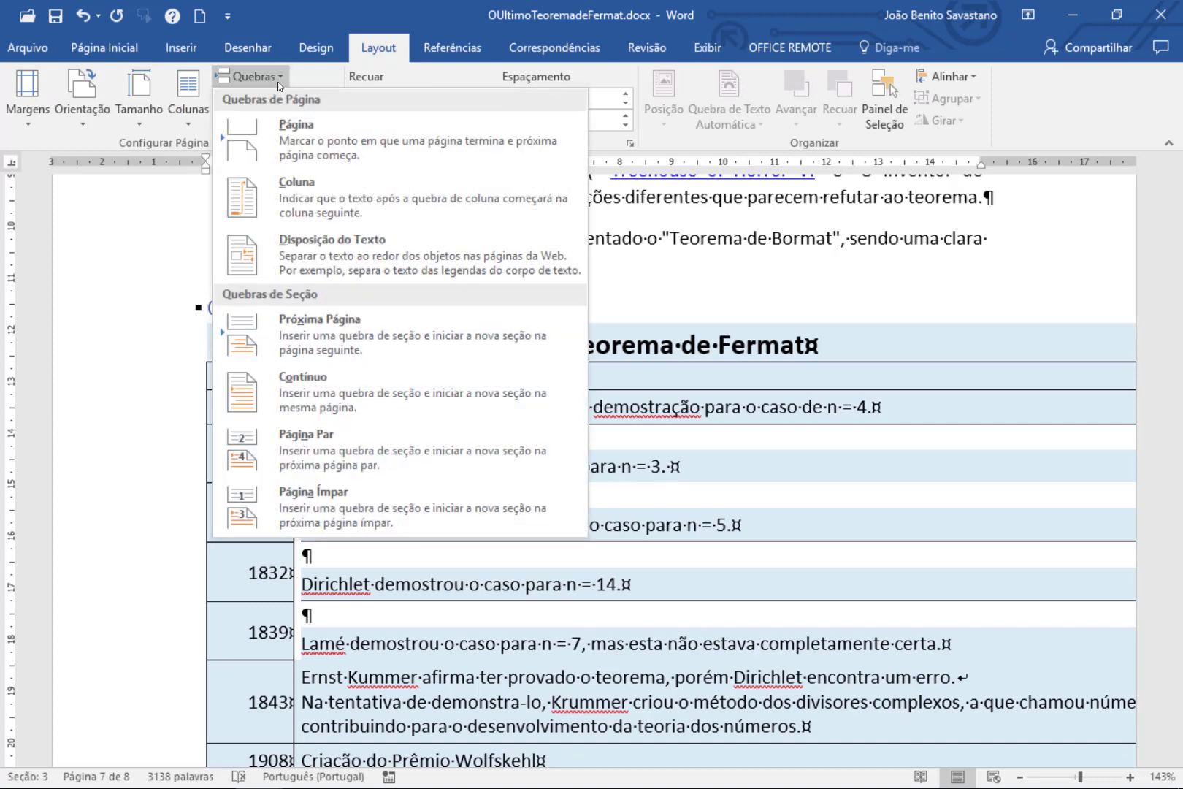
click(298, 333)
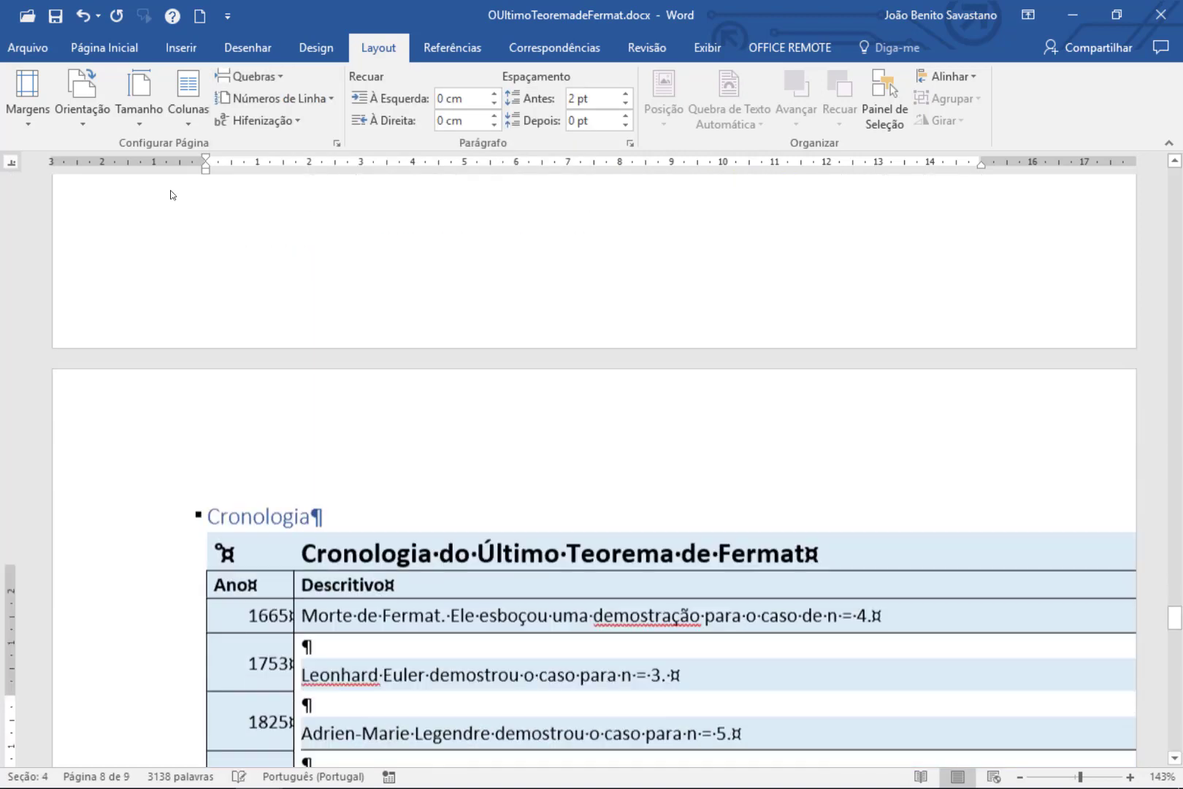
Step: Insert a next-page section break immediately before the "O Último Teorema de Fermat e a Literatura" heading
scroll(172, 195, up, 6)
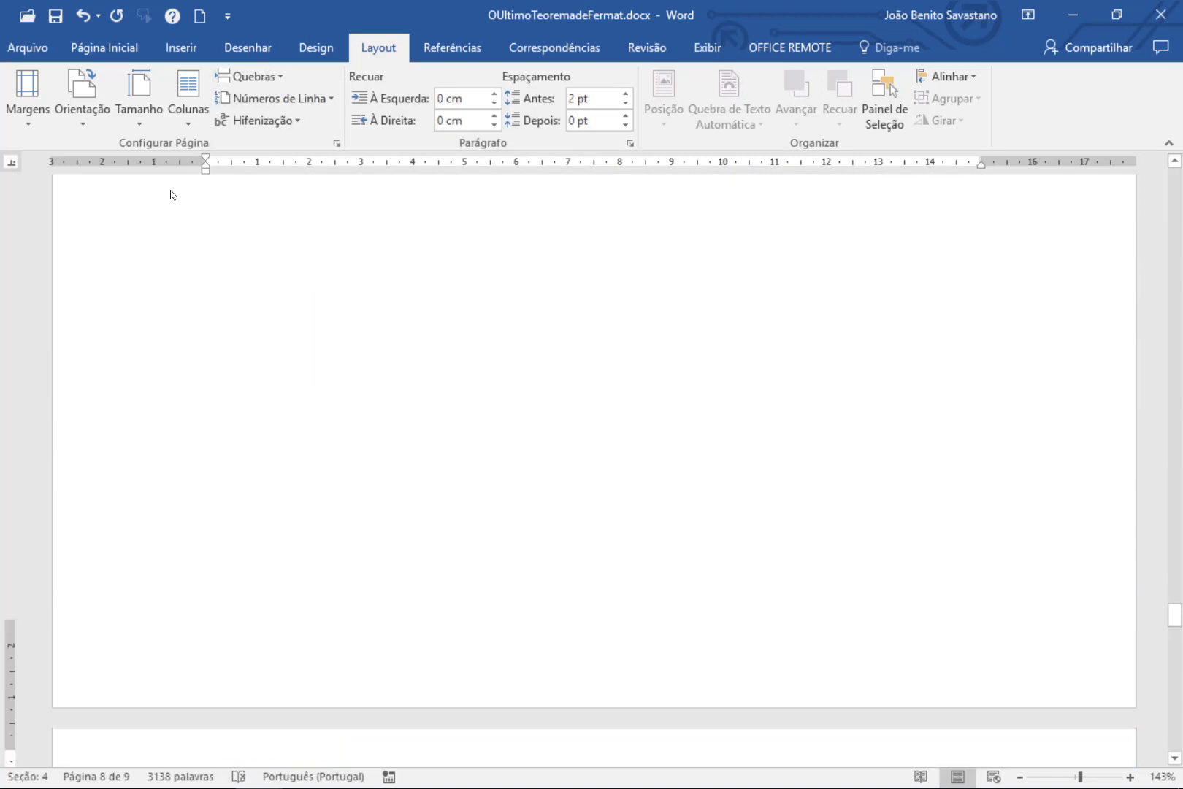
scroll(172, 195, up, 6)
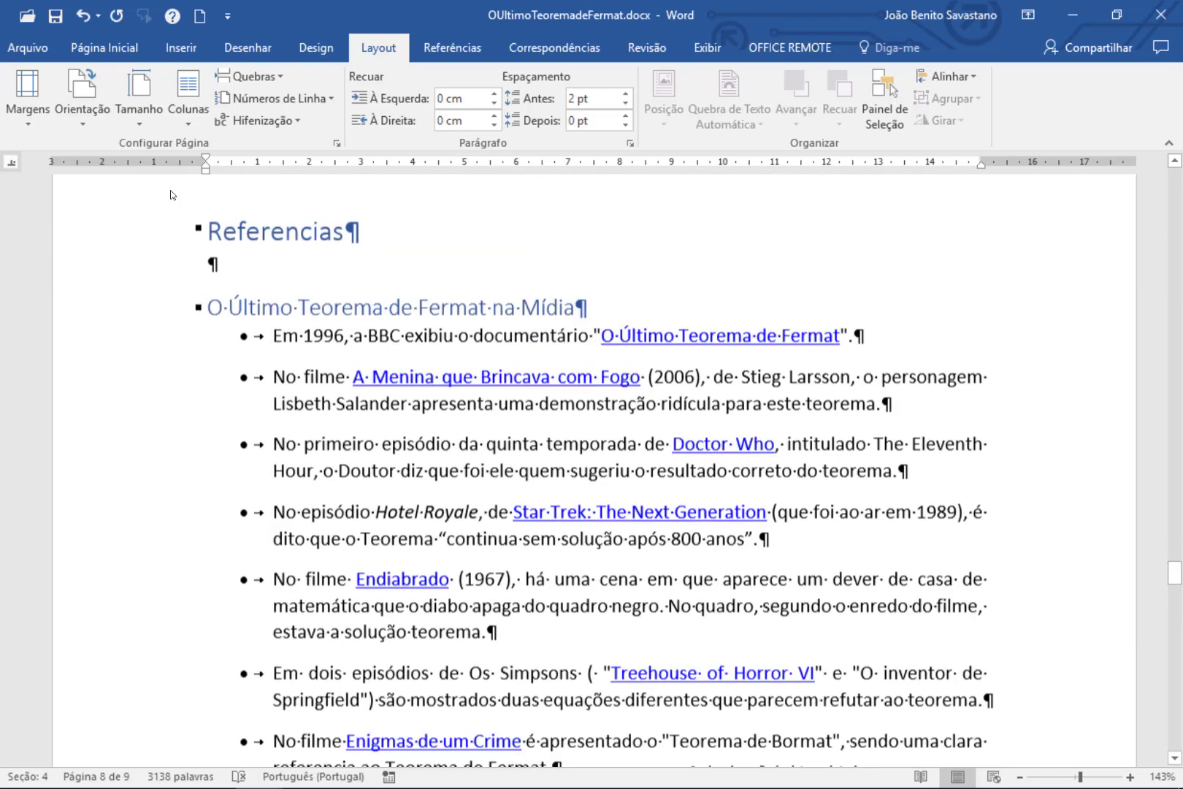
scroll(171, 195, down, 10)
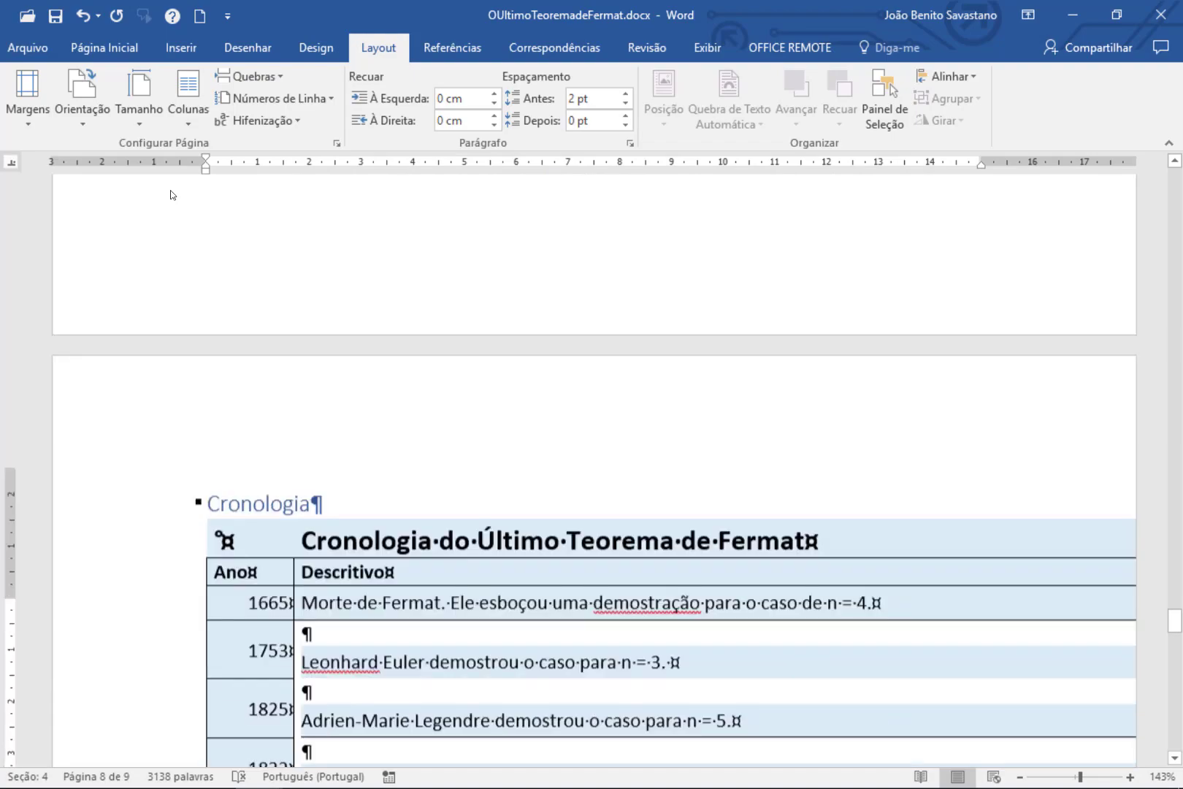
scroll(172, 195, down, 8)
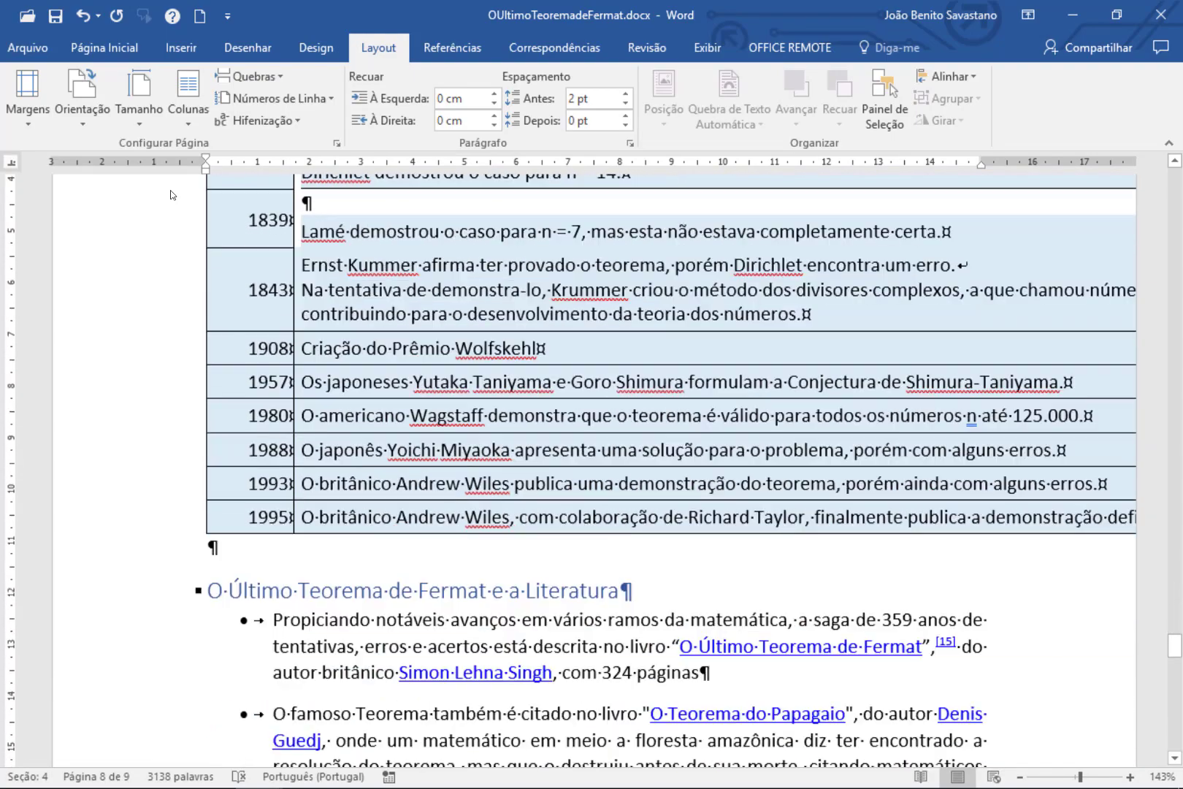
scroll(172, 195, down, 4)
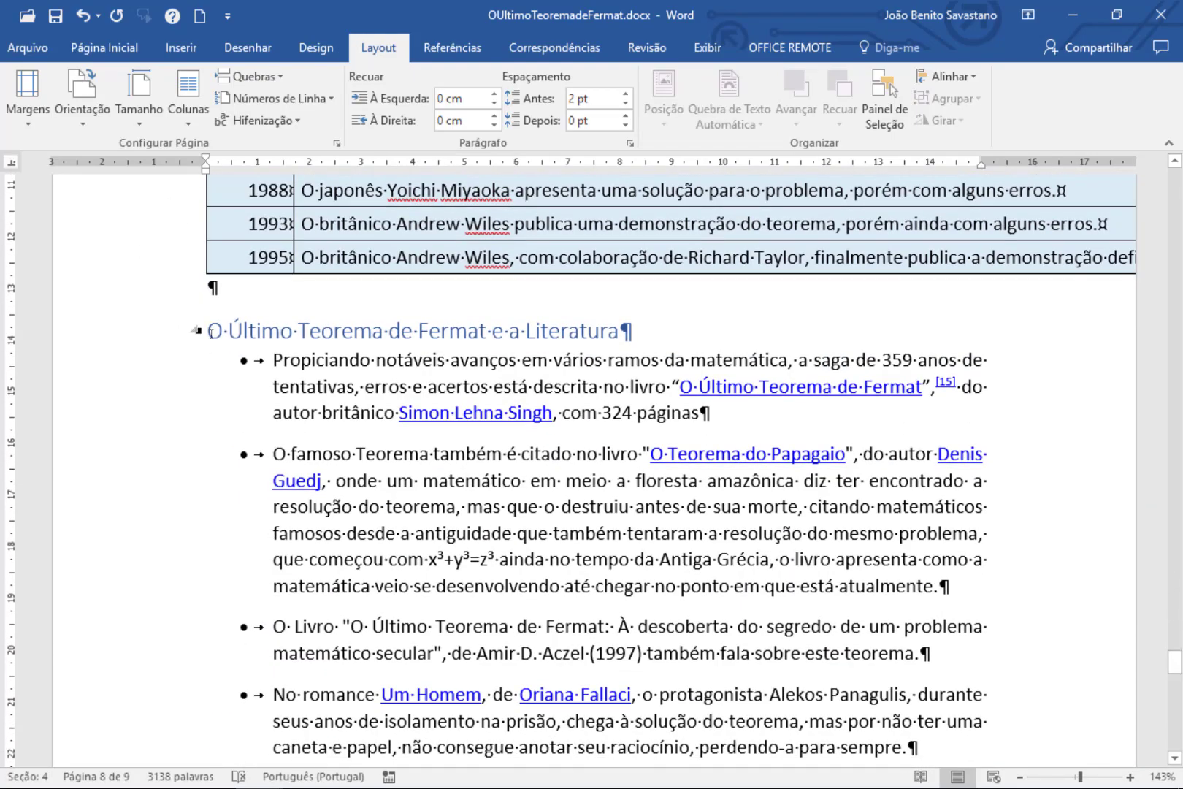
click(210, 333)
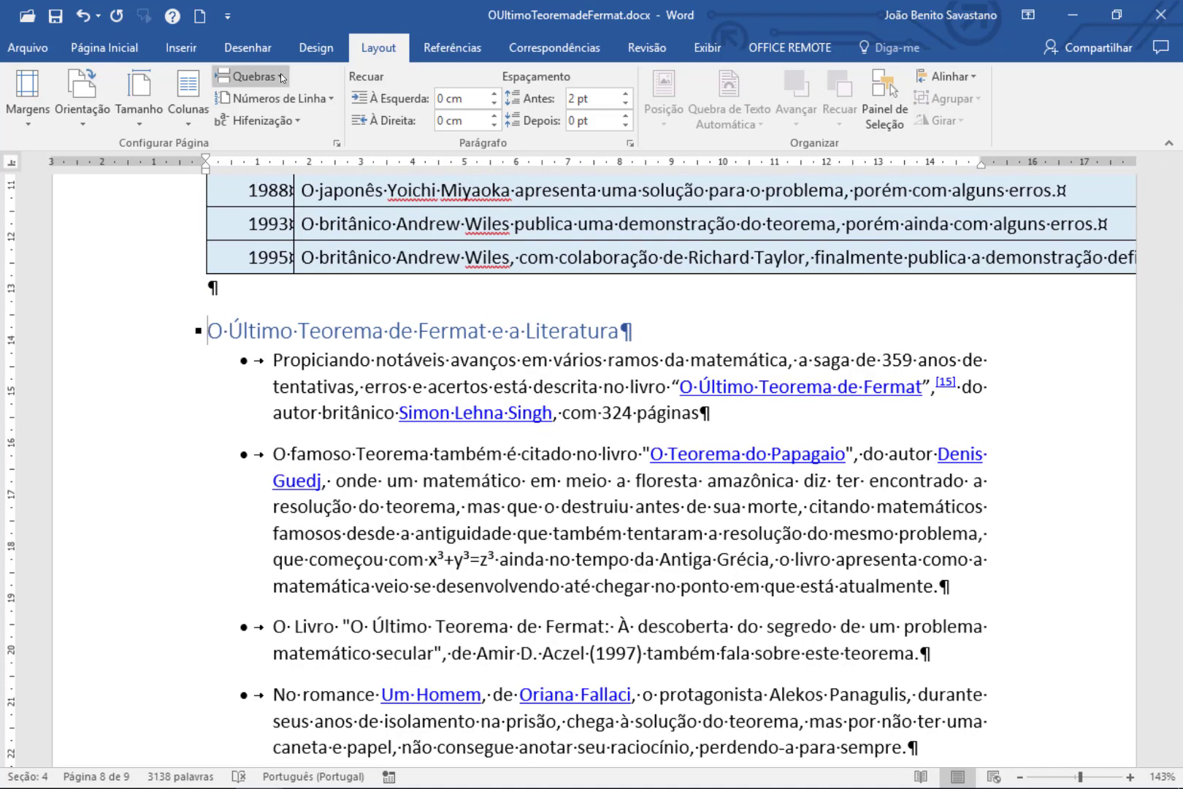
click(248, 76)
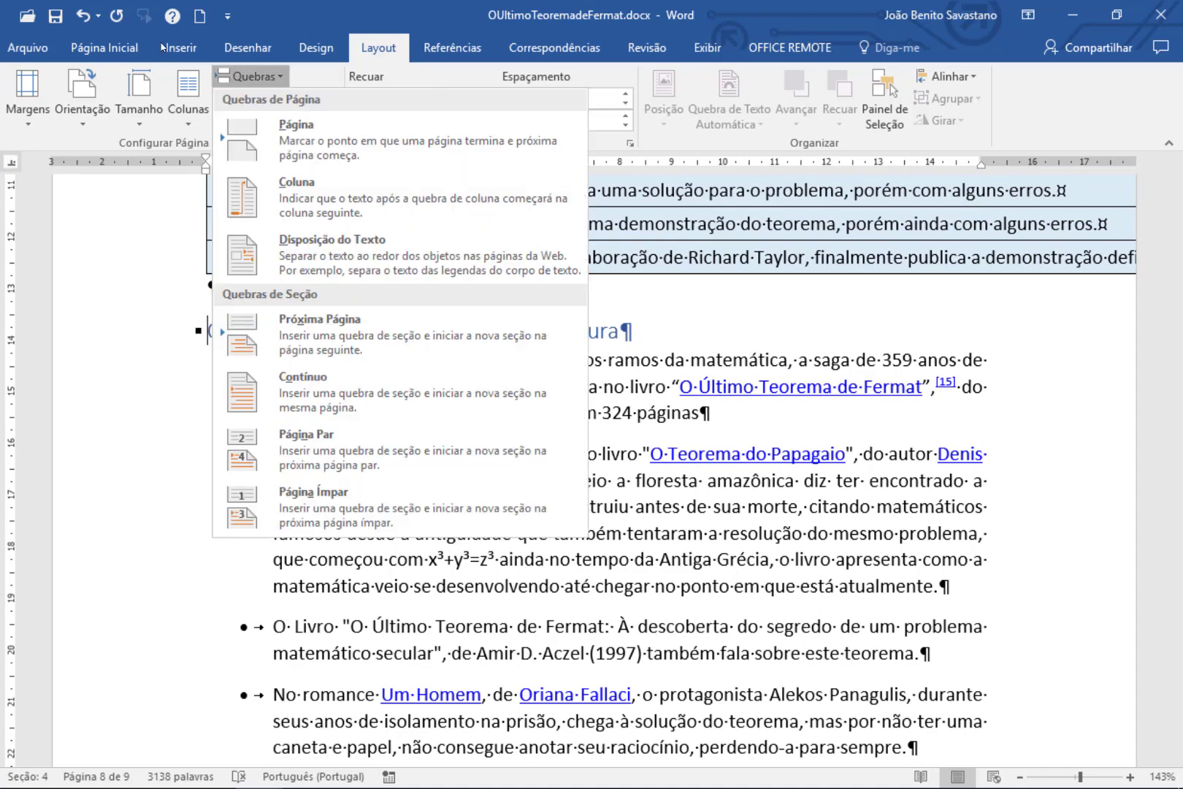
click(299, 328)
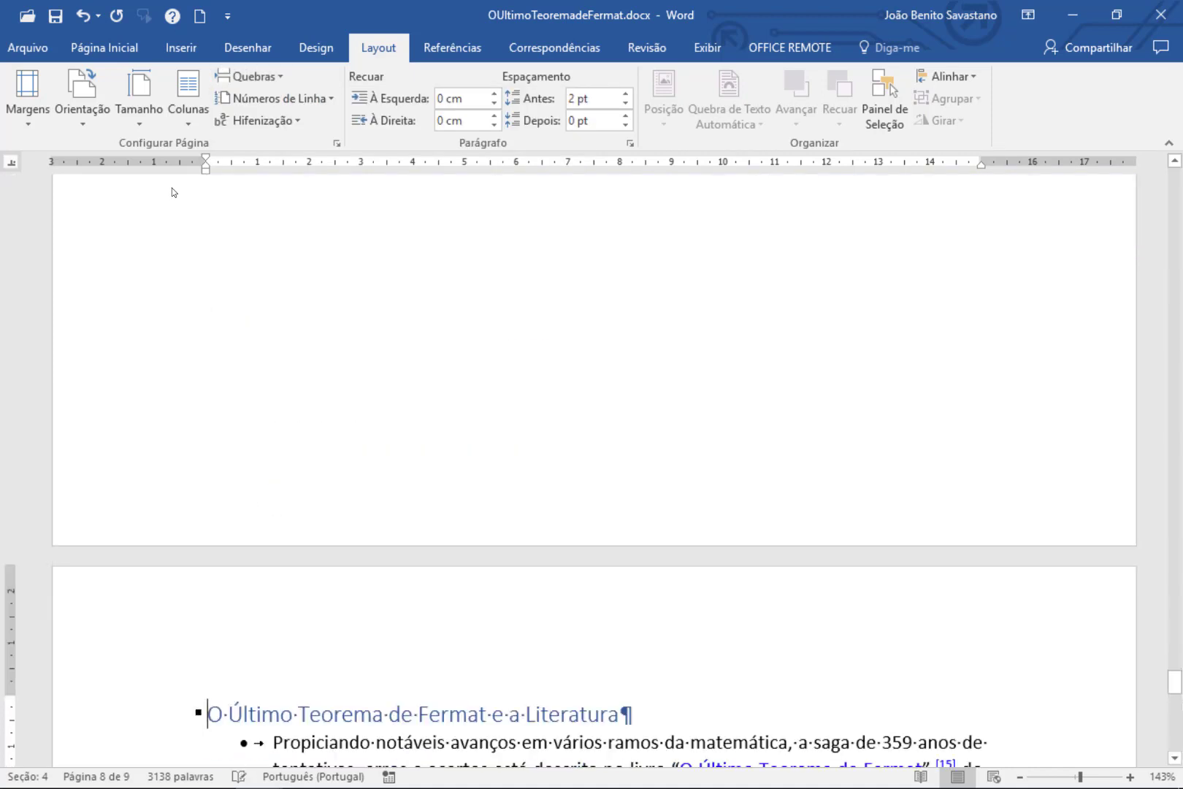
Step: Set the page orientation of the section containing the "Cronologia" heading and table to landscape (Paisagem)
scroll(172, 188, up, 10)
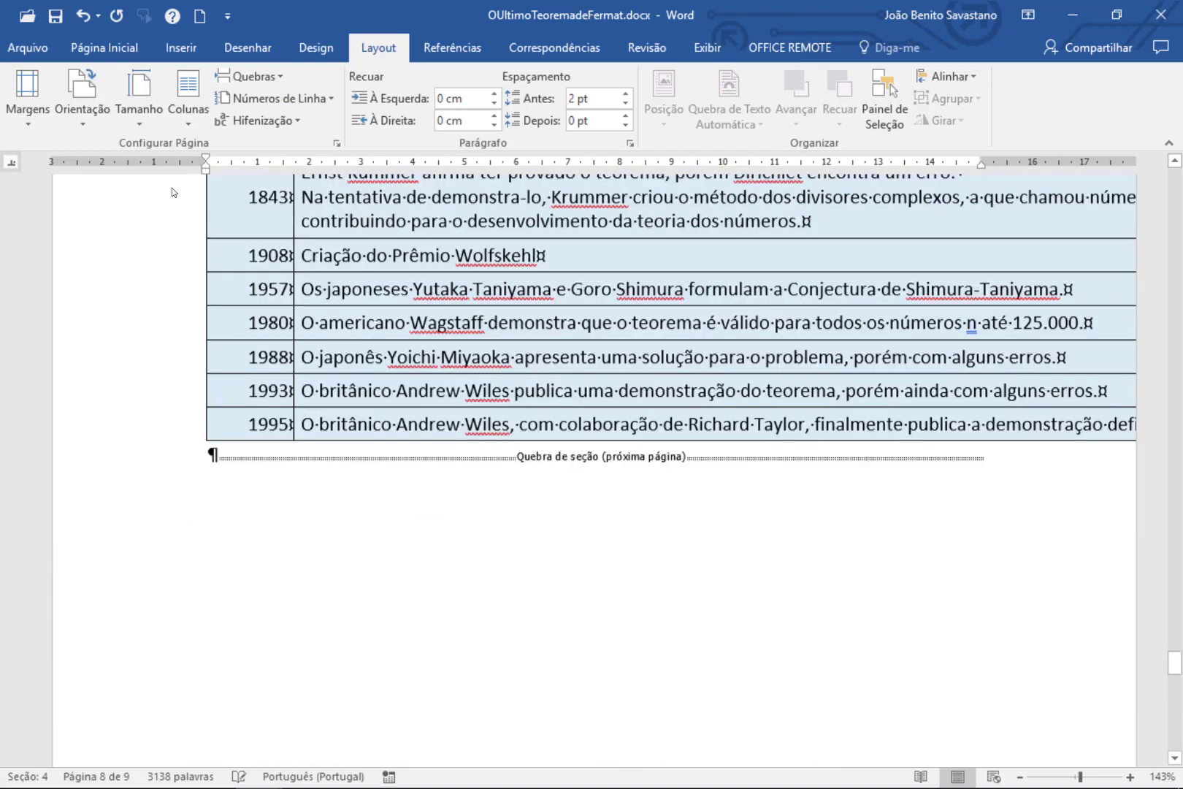
scroll(171, 188, up, 8)
scroll(172, 188, down, 7)
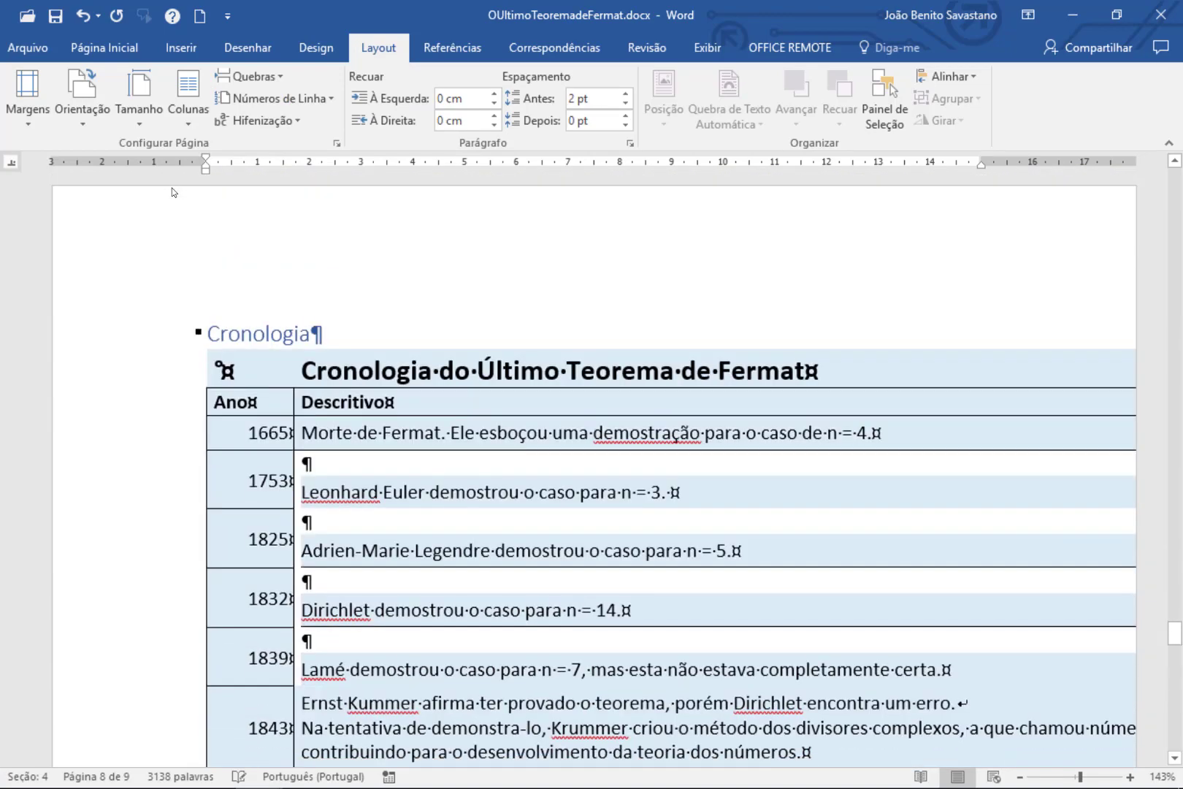
scroll(171, 188, up, 2)
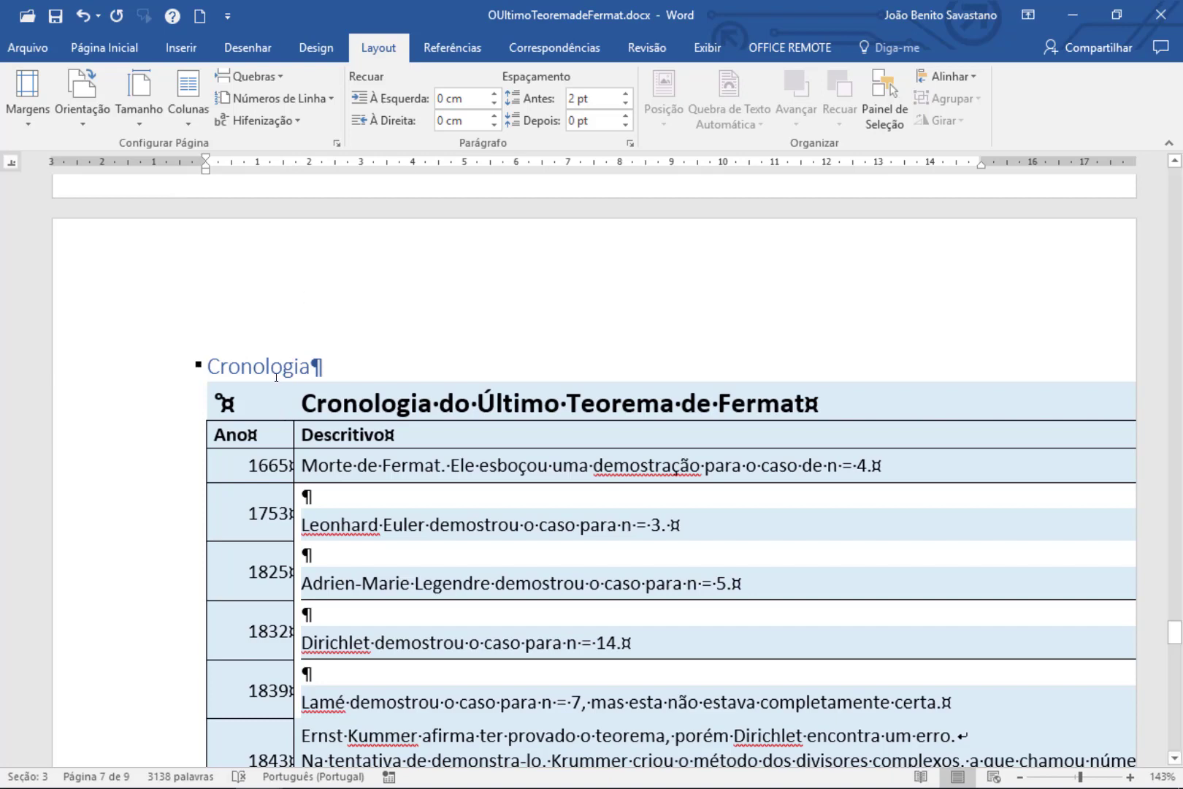
click(135, 210)
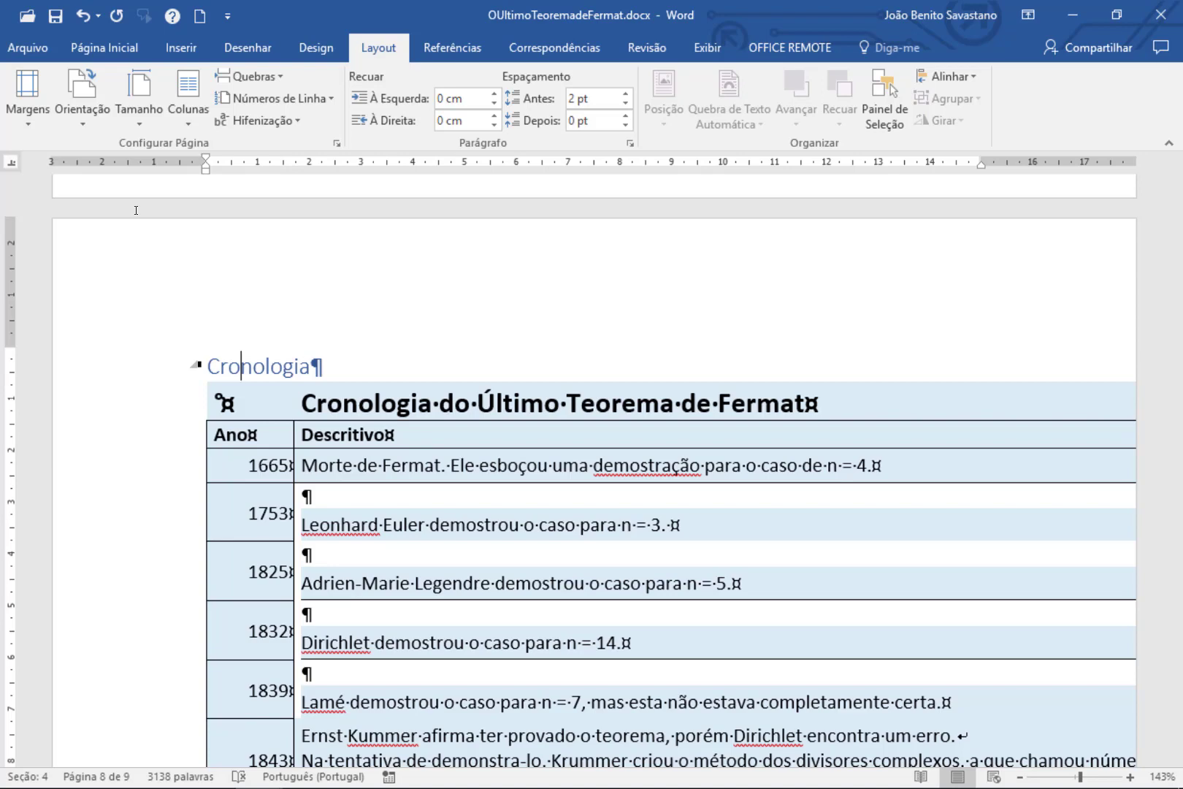
click(82, 124)
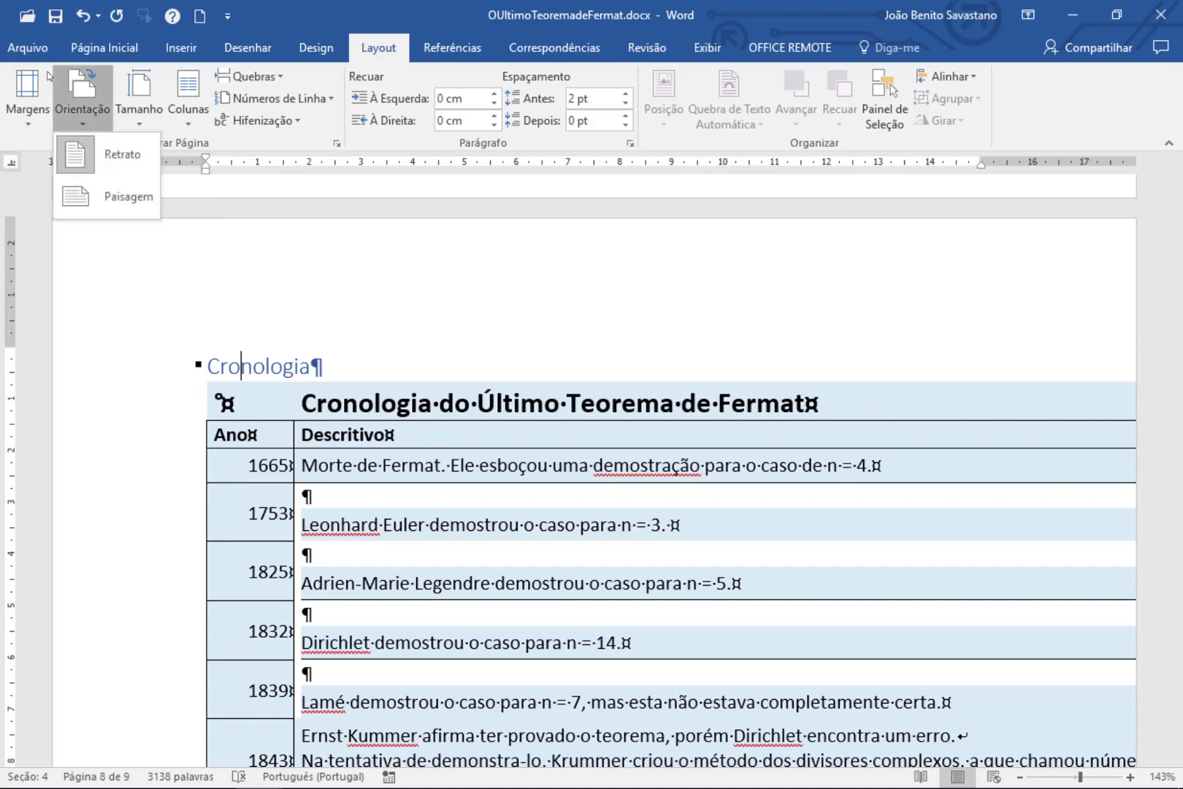
click(54, 119)
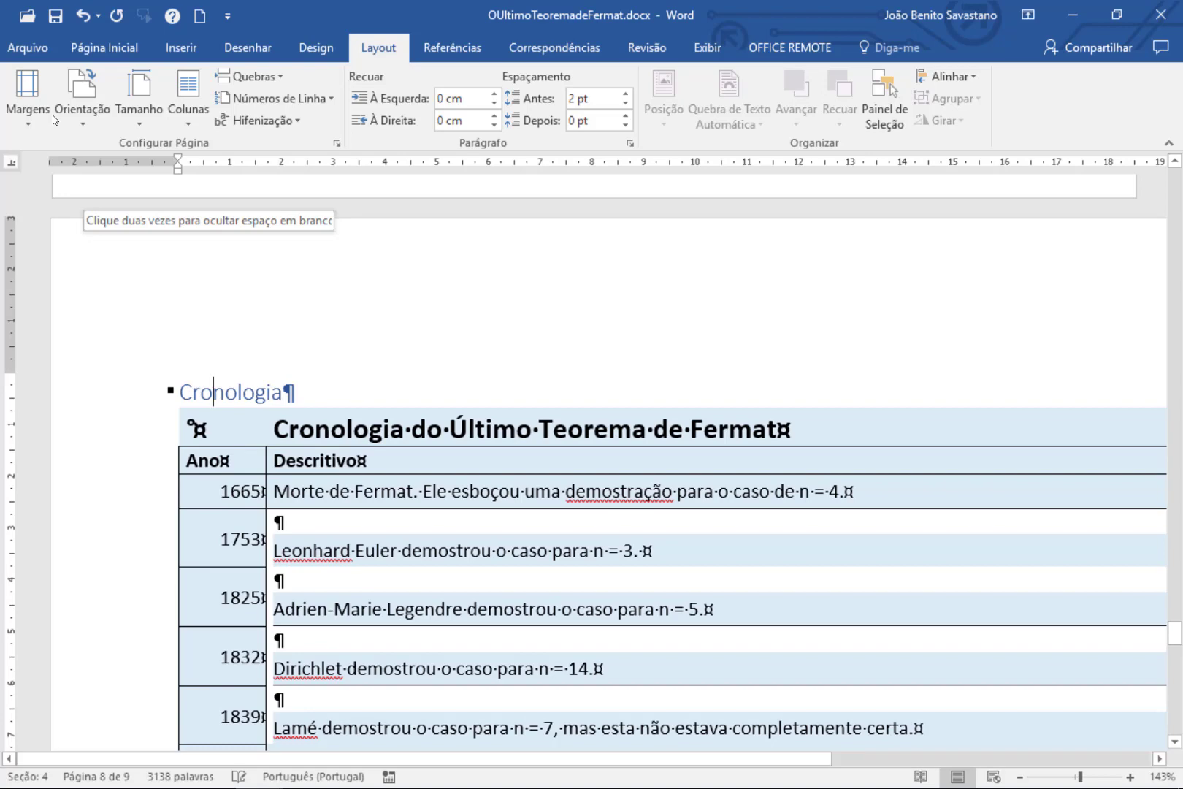
Step: Examine the table's fit on the "Cronologia" page and the orientation and section breaks of the pages before and after it
scroll(53, 120, down, 2)
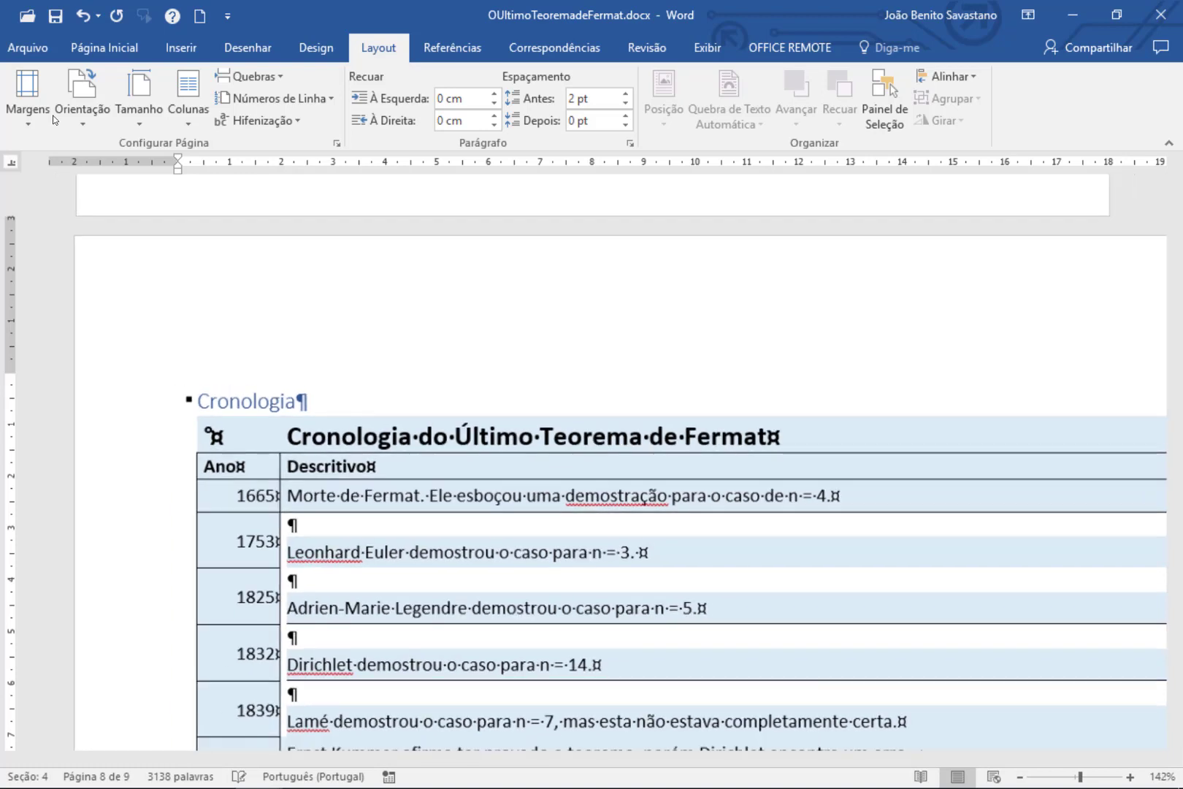
scroll(53, 120, down, 3)
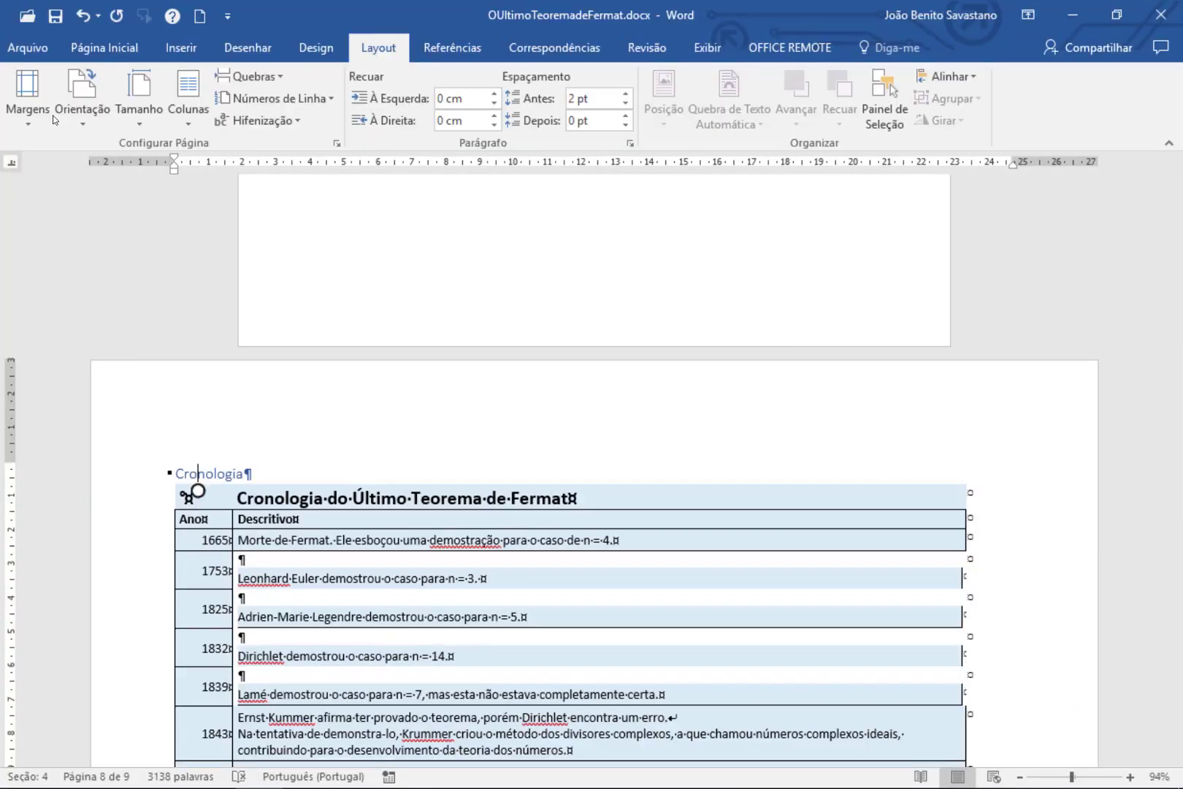
scroll(89, 179, down, 4)
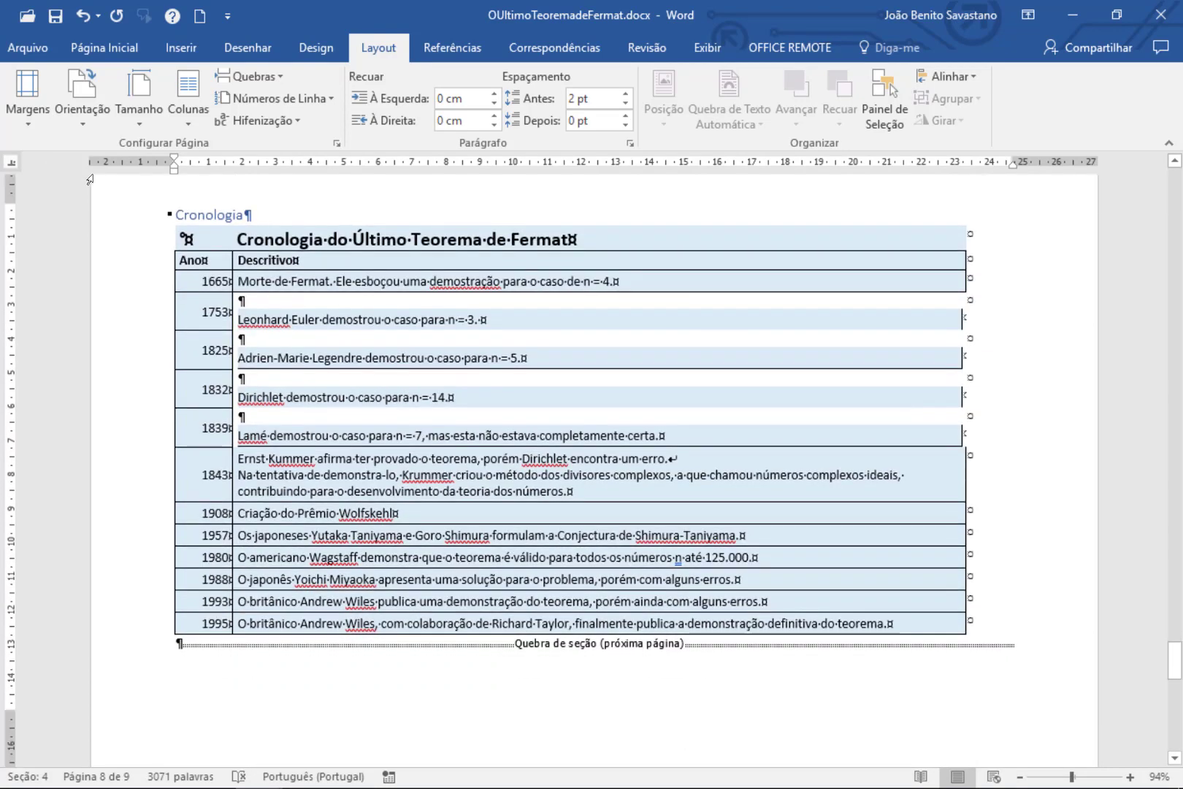
scroll(89, 179, down, 8)
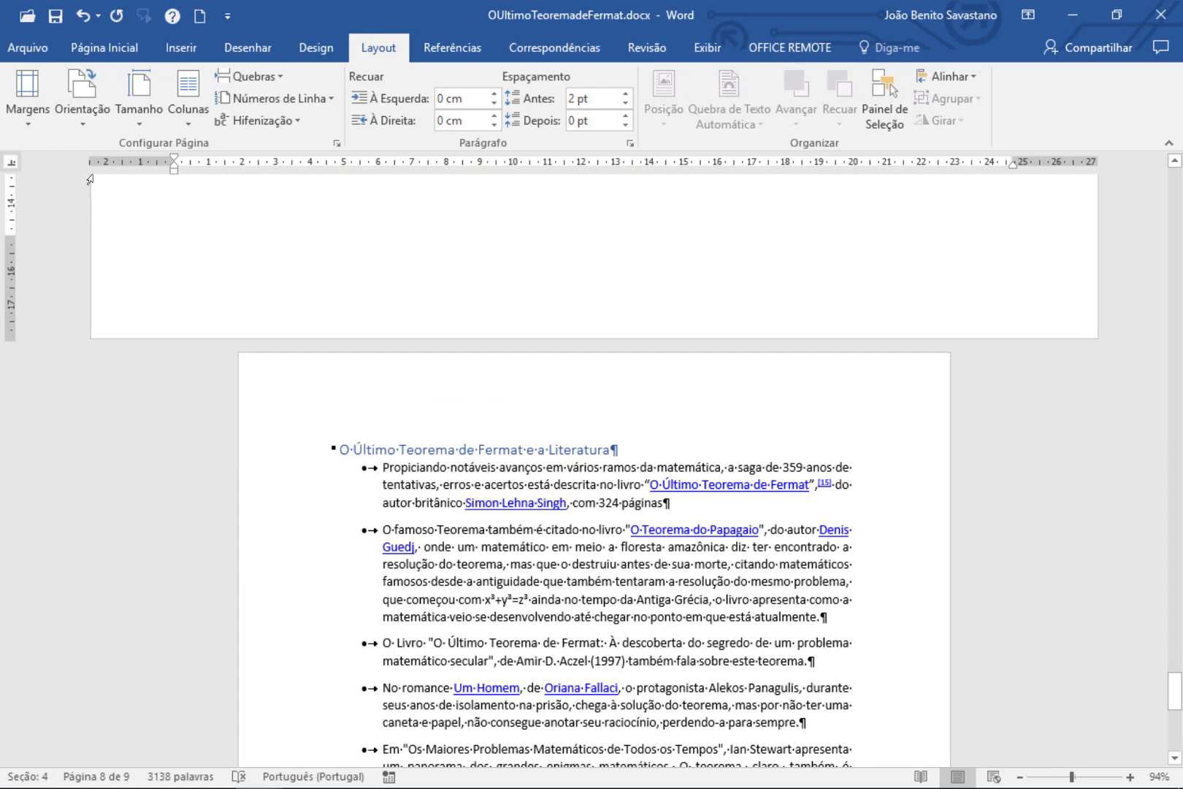
scroll(89, 179, up, 13)
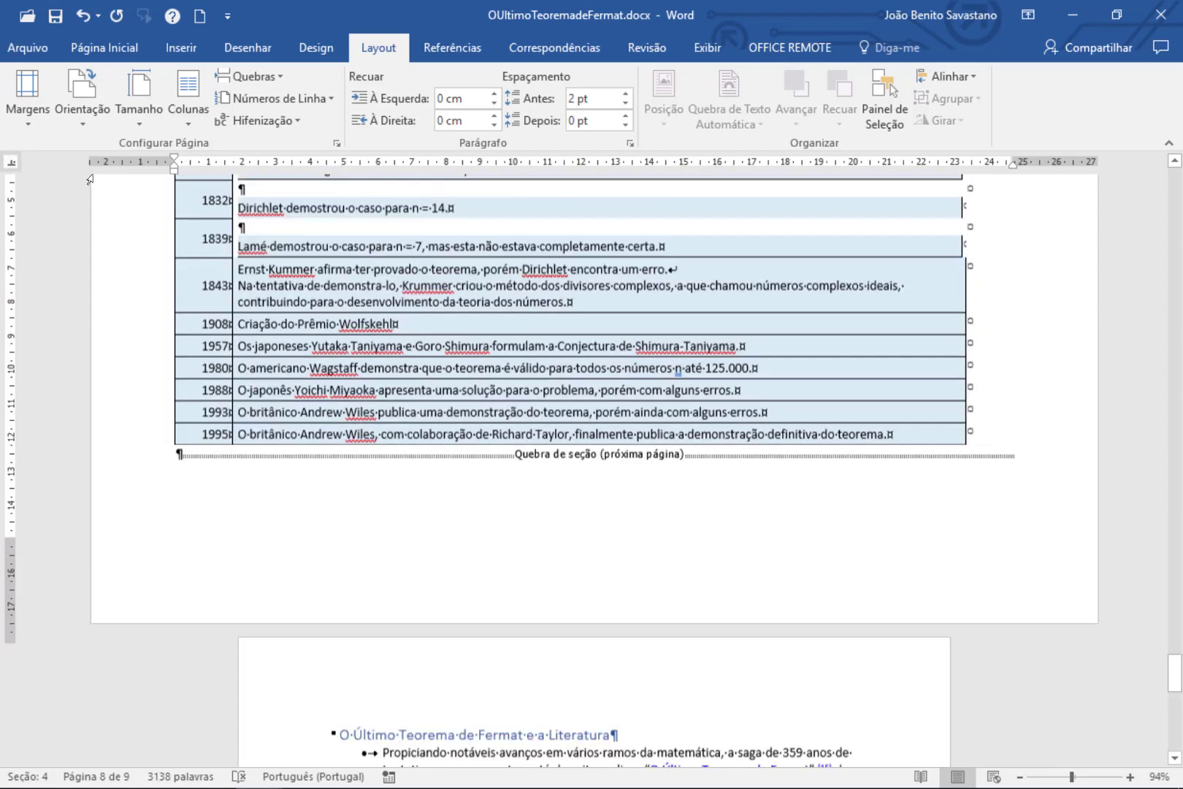
scroll(89, 179, up, 10)
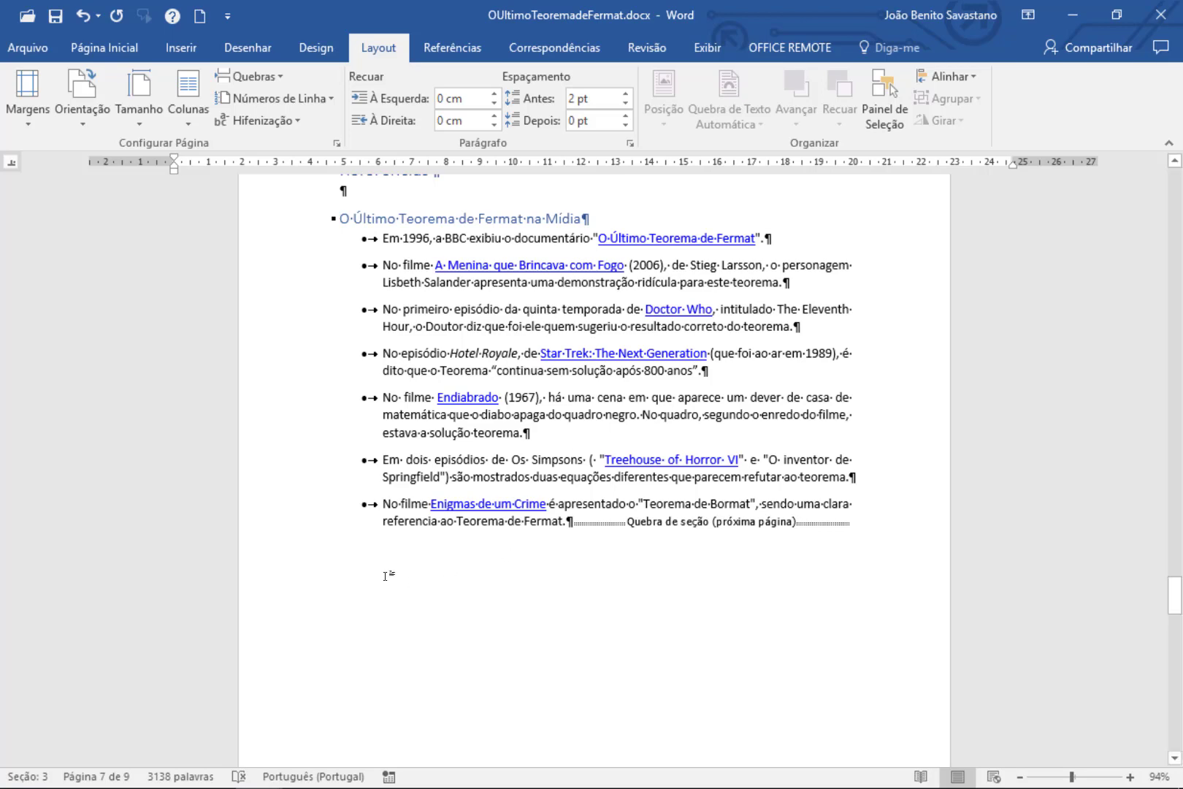
scroll(386, 575, down, 8)
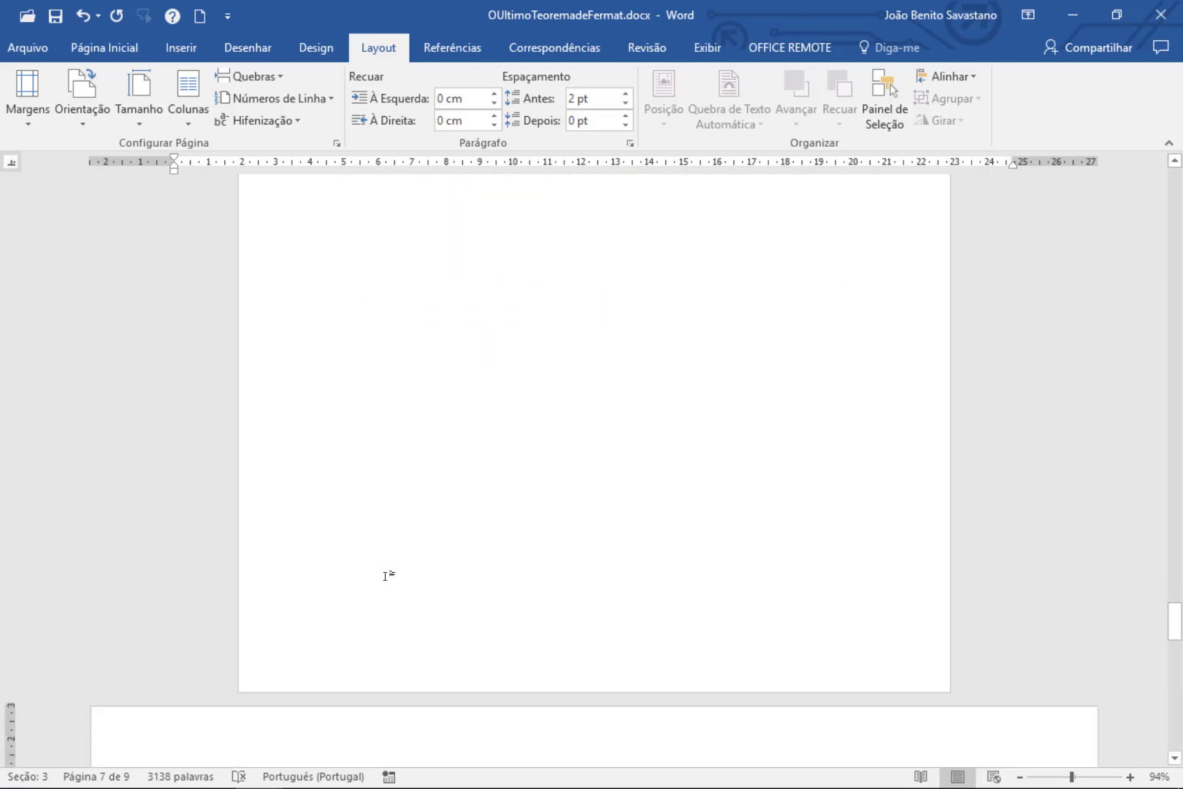
scroll(386, 576, down, 5)
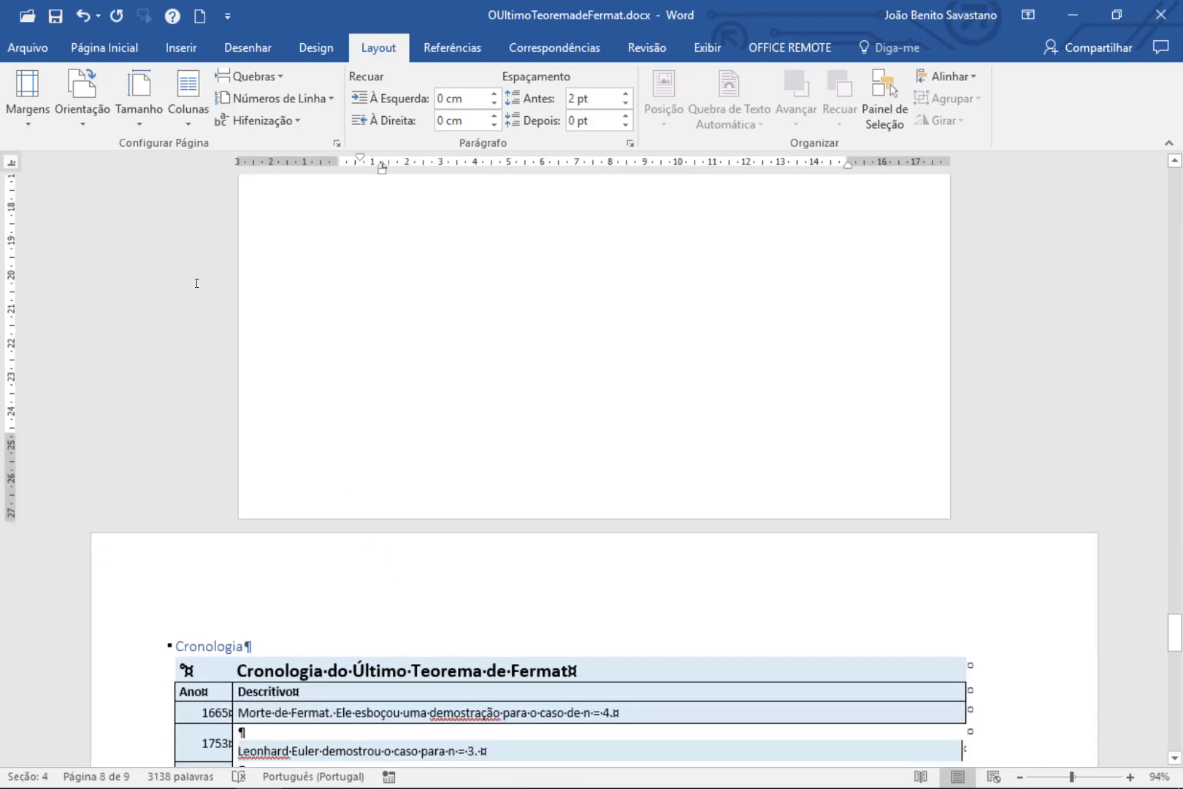
double_click(351, 489)
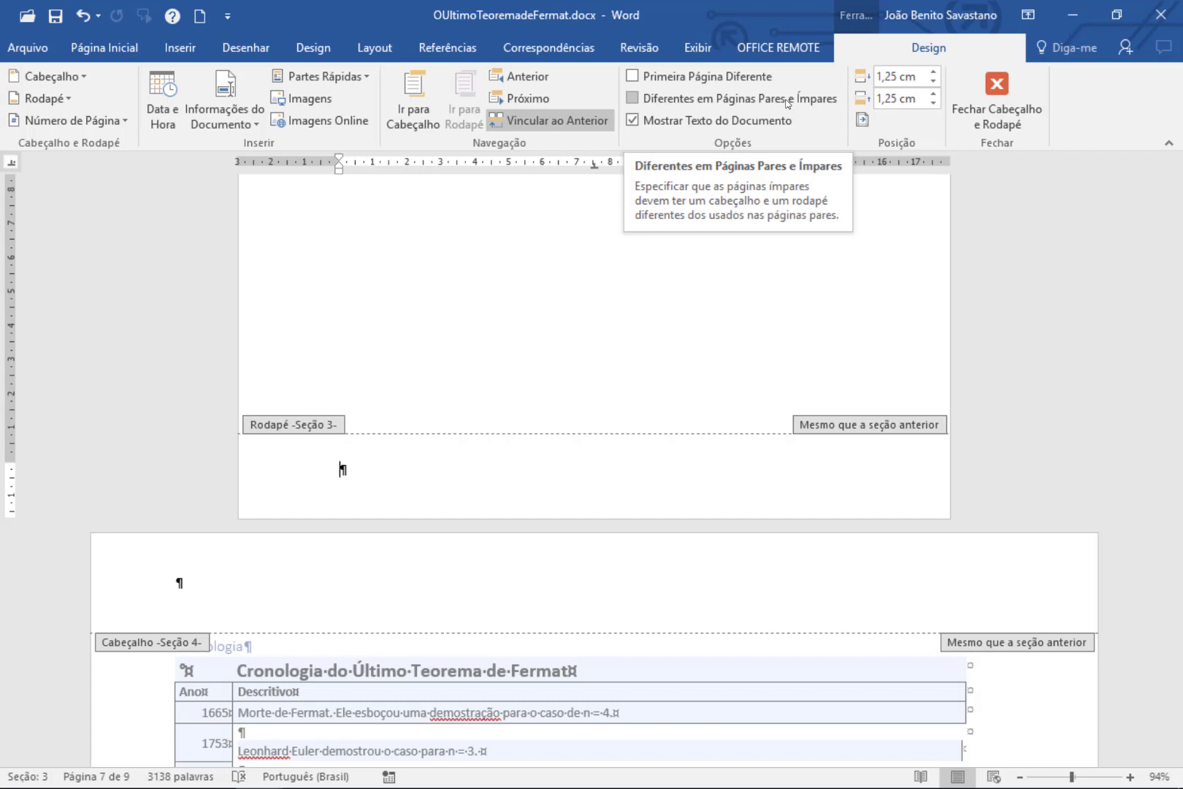
click(70, 103)
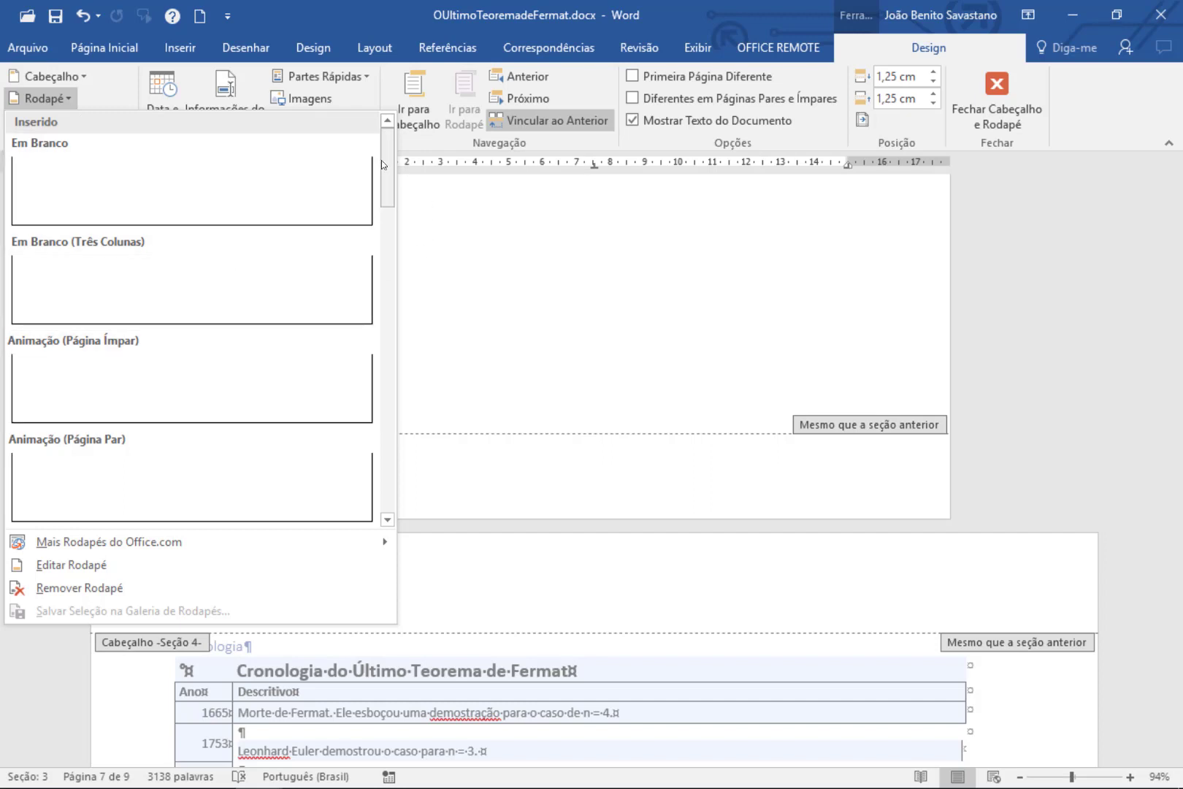
drag(389, 167, 377, 369)
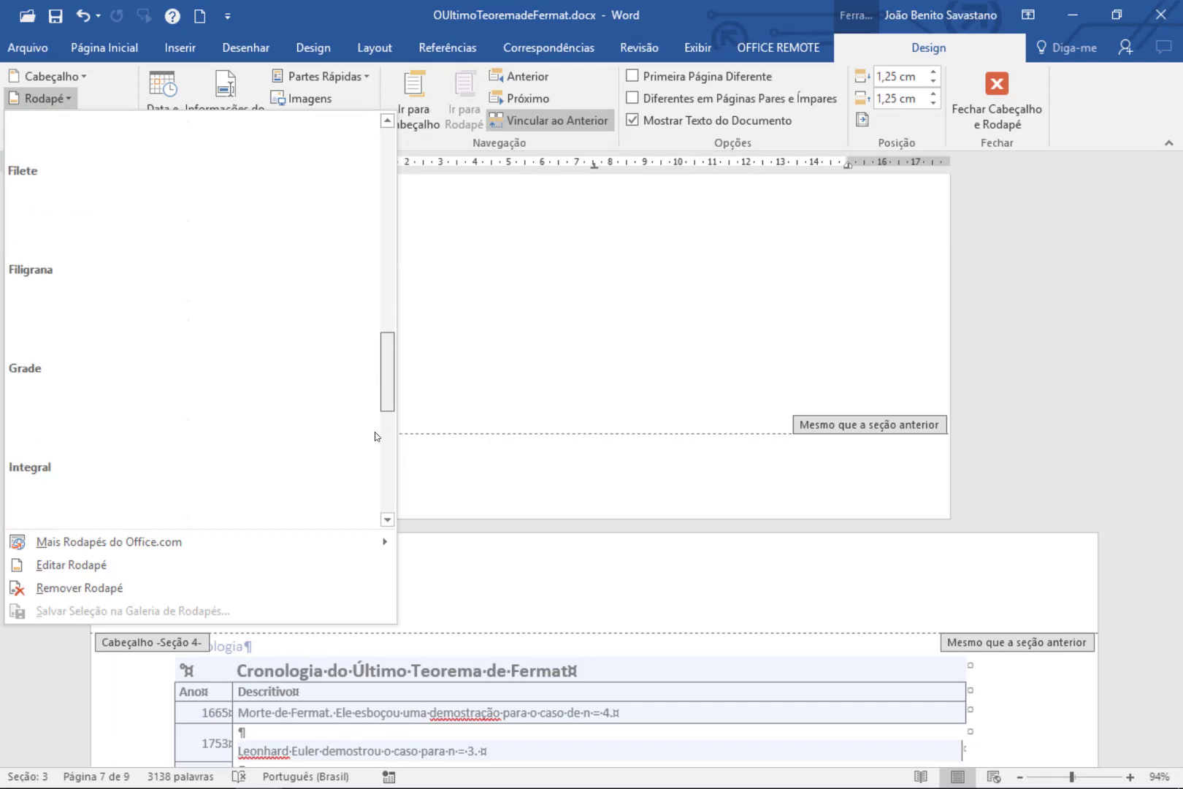
click(180, 47)
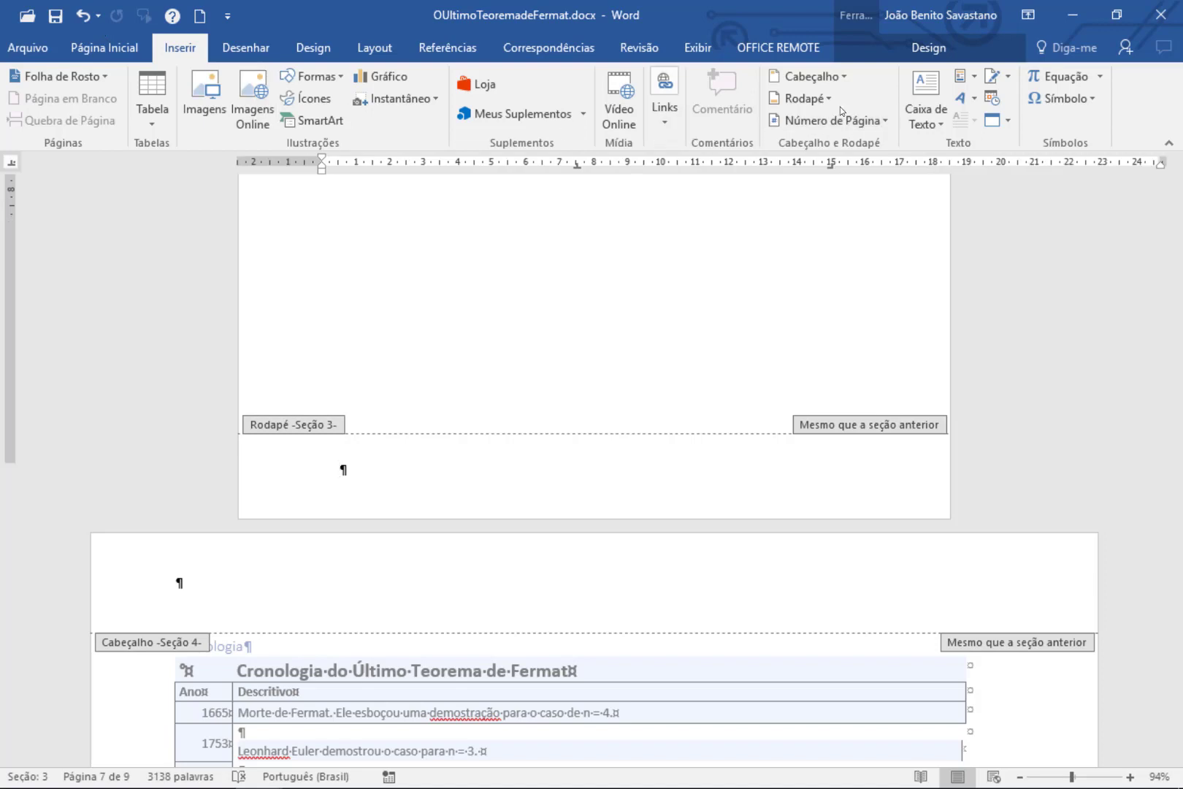
click(807, 98)
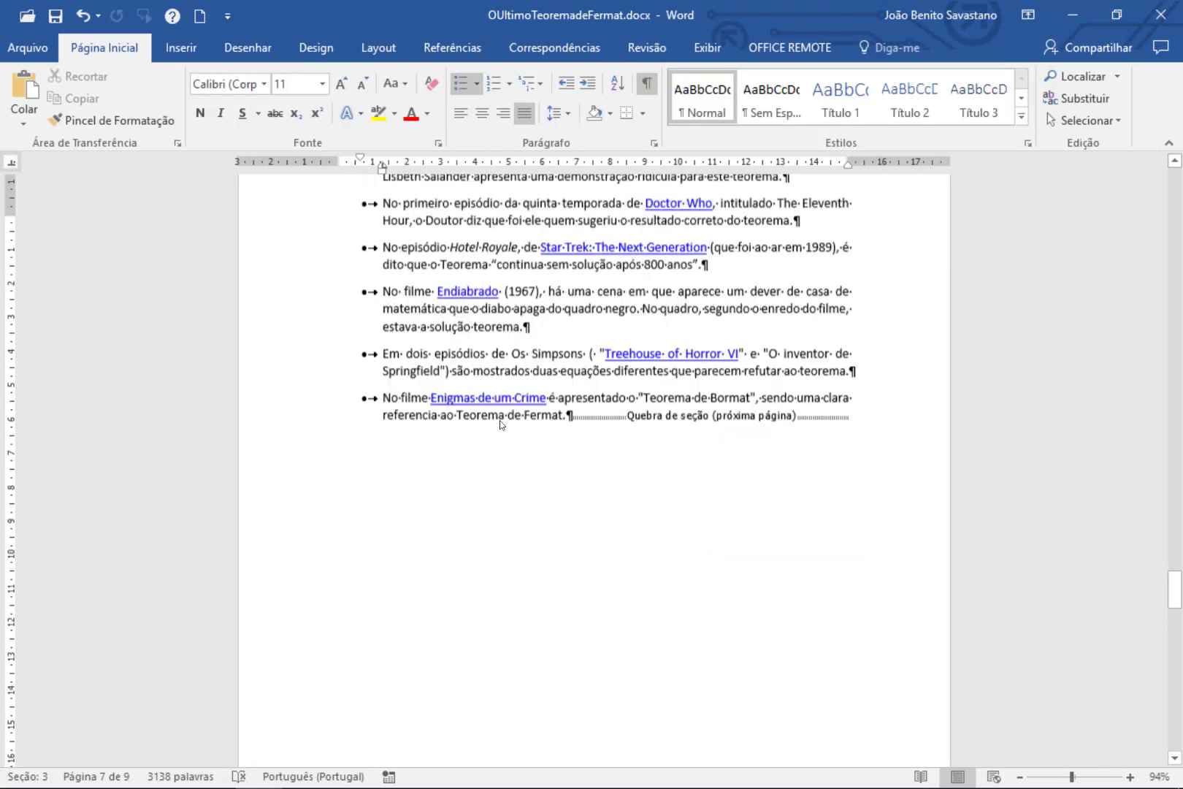
Step: Examine the layout of the pages around the landscape "Cronologia" section, from the "Literatura" section back to the "Conclusão" page
scroll(500, 422, down, 10)
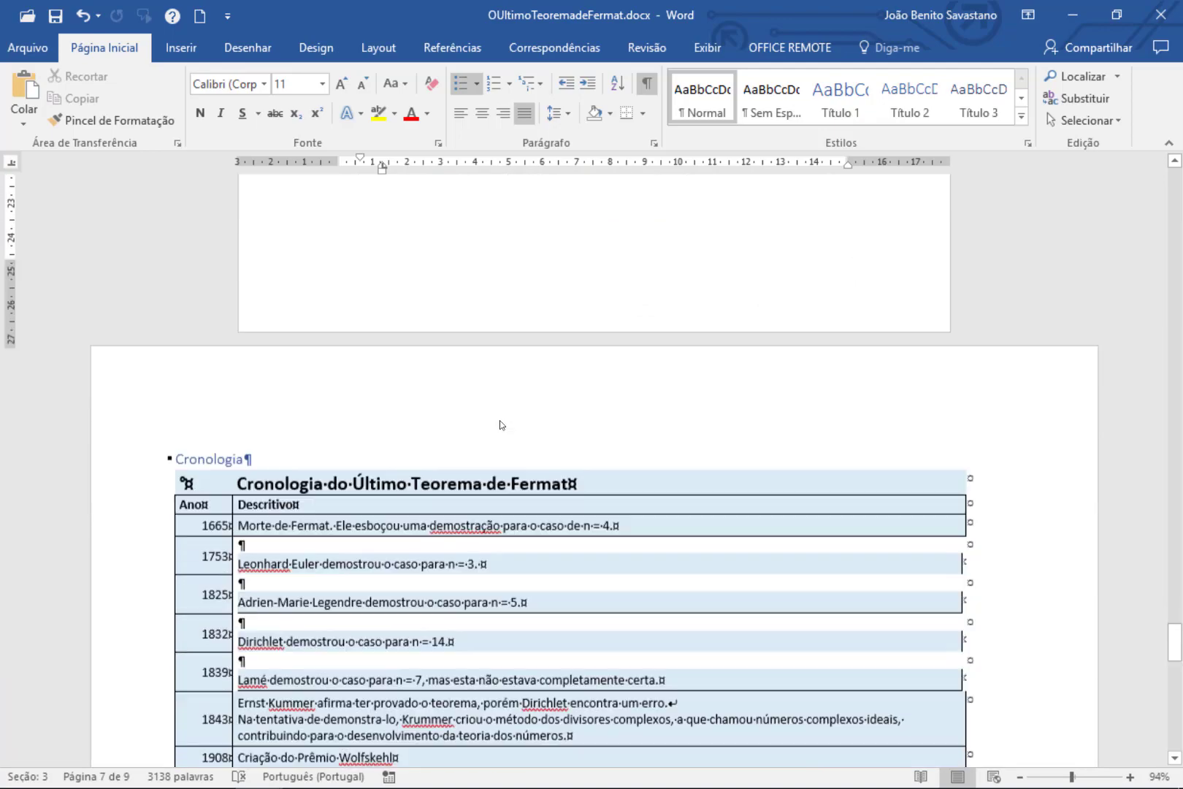
scroll(499, 421, down, 10)
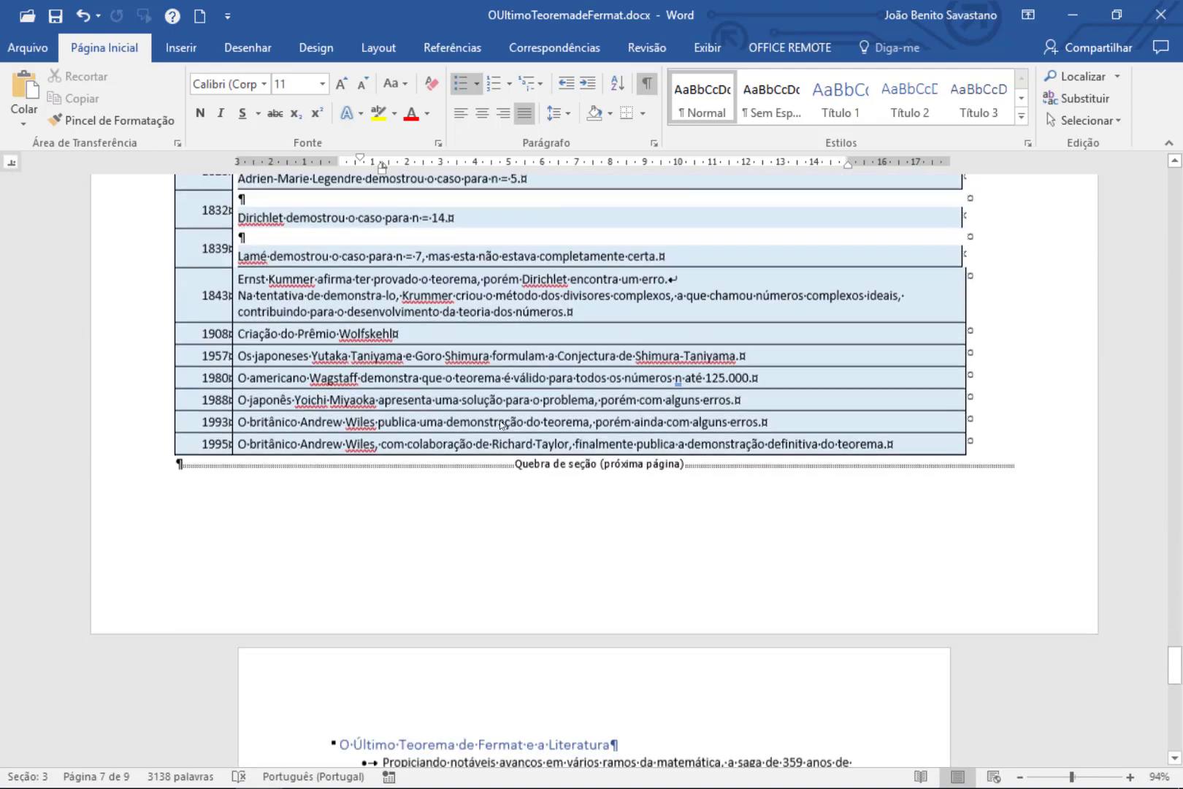
scroll(500, 422, down, 15)
scroll(500, 422, up, 12)
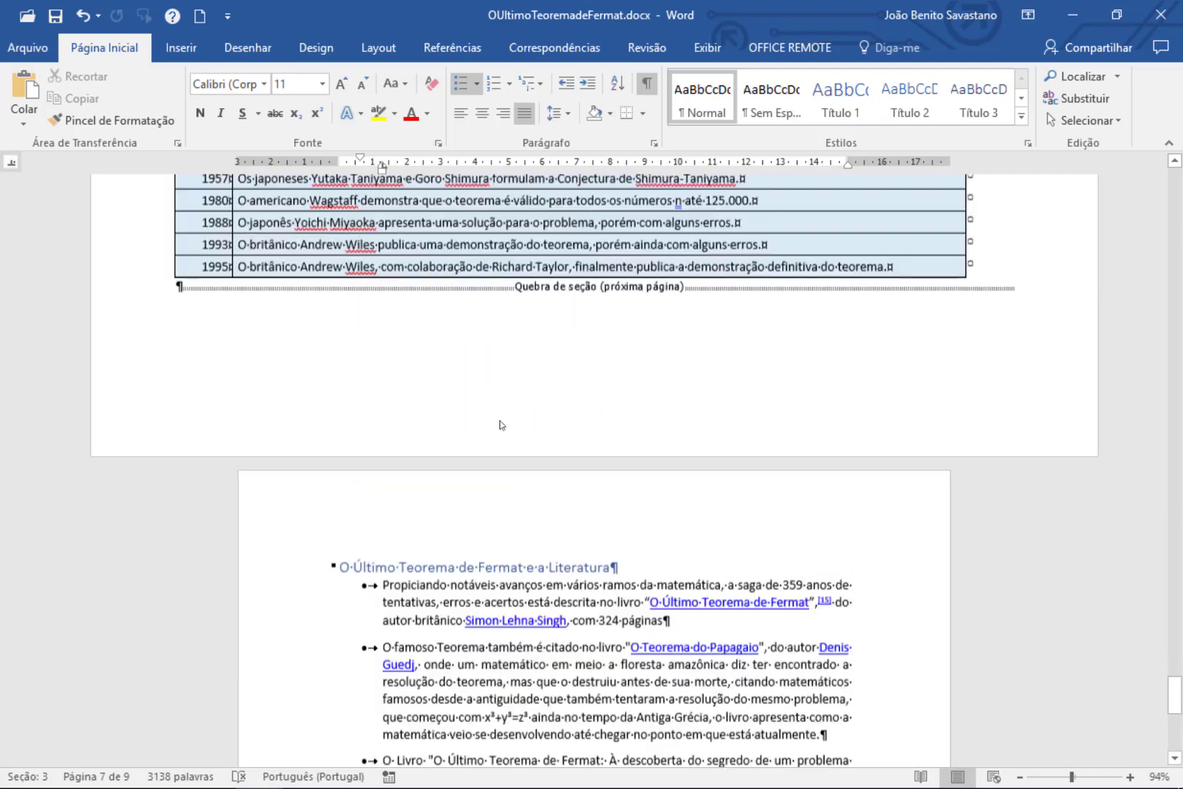
scroll(499, 423, up, 20)
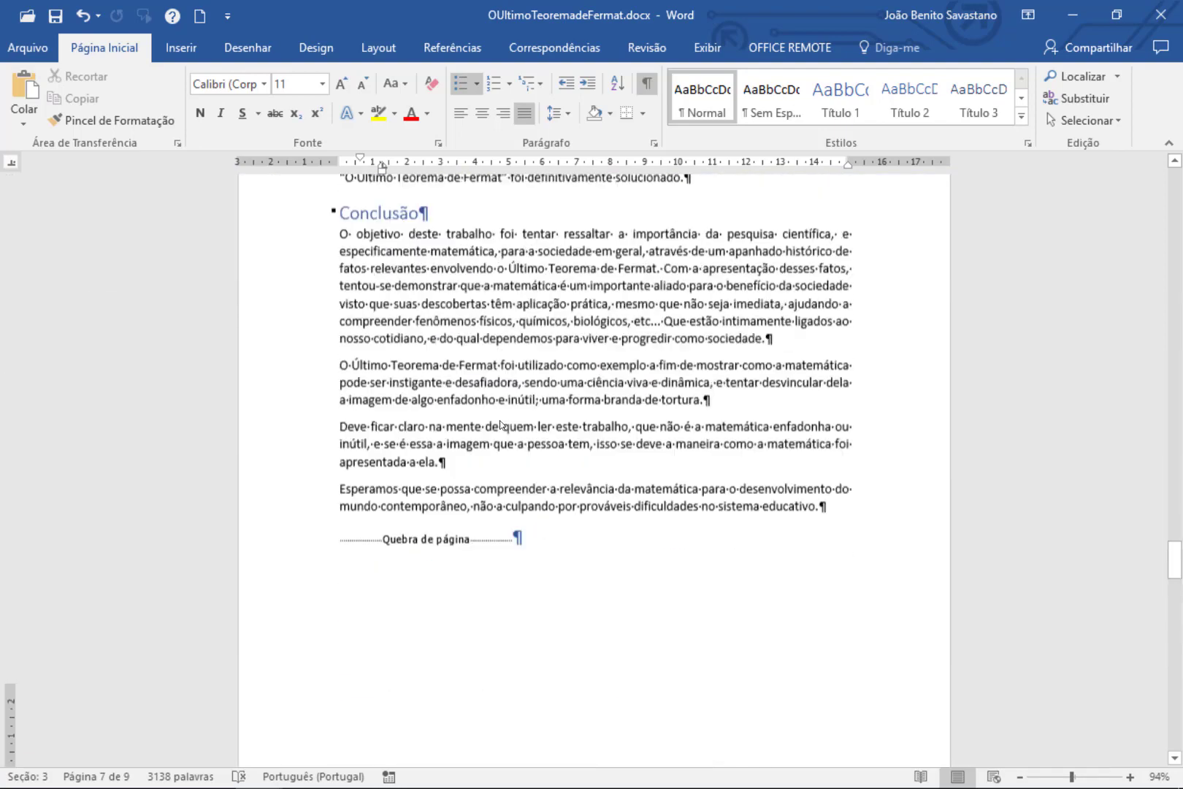
scroll(500, 423, up, 5)
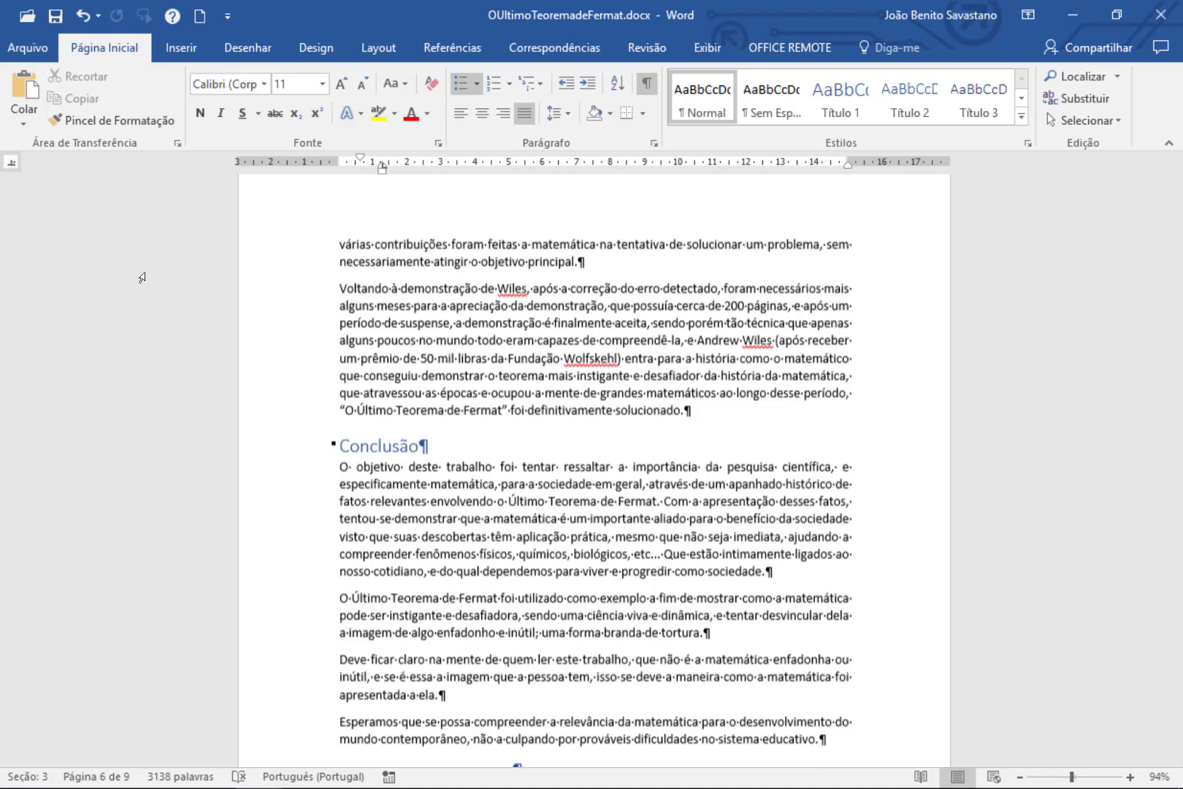
scroll(190, 32, down, 3)
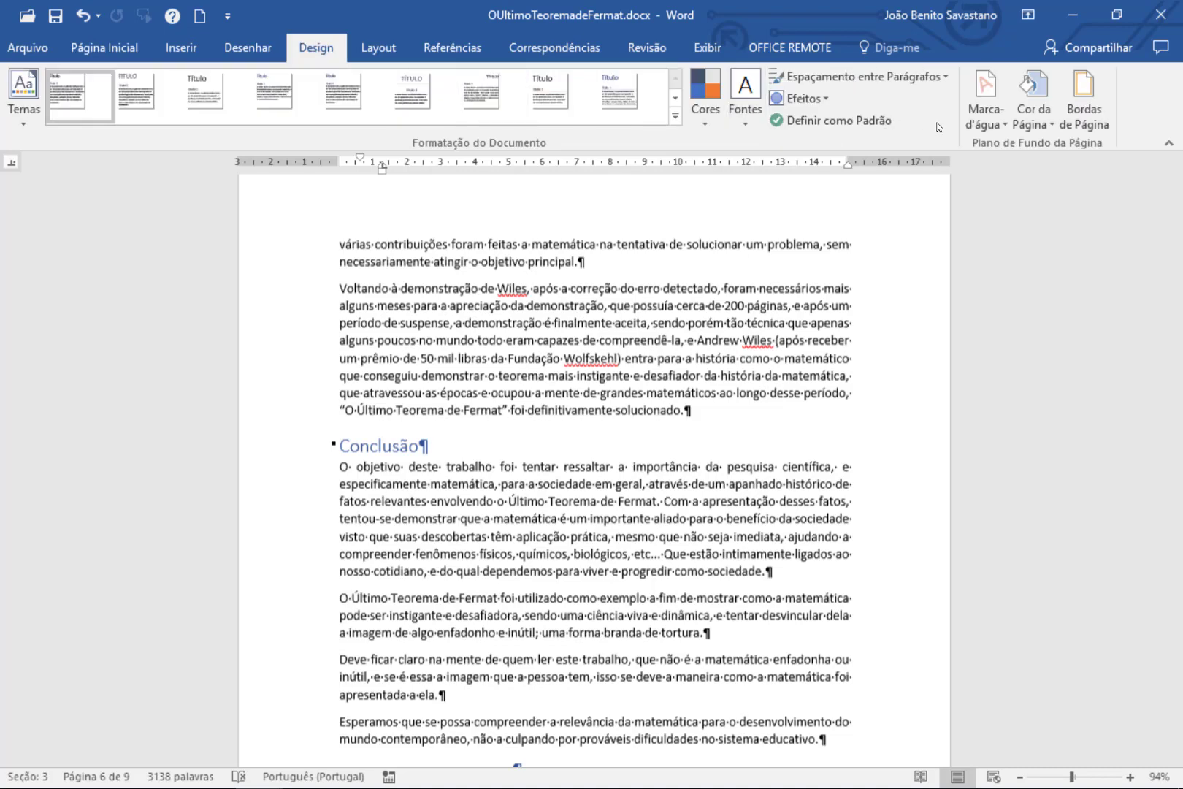
Step: Add a picture watermark from Equacao.jpg with automatic scale (Automático) and the washout option (Desbotar) enabled
click(983, 122)
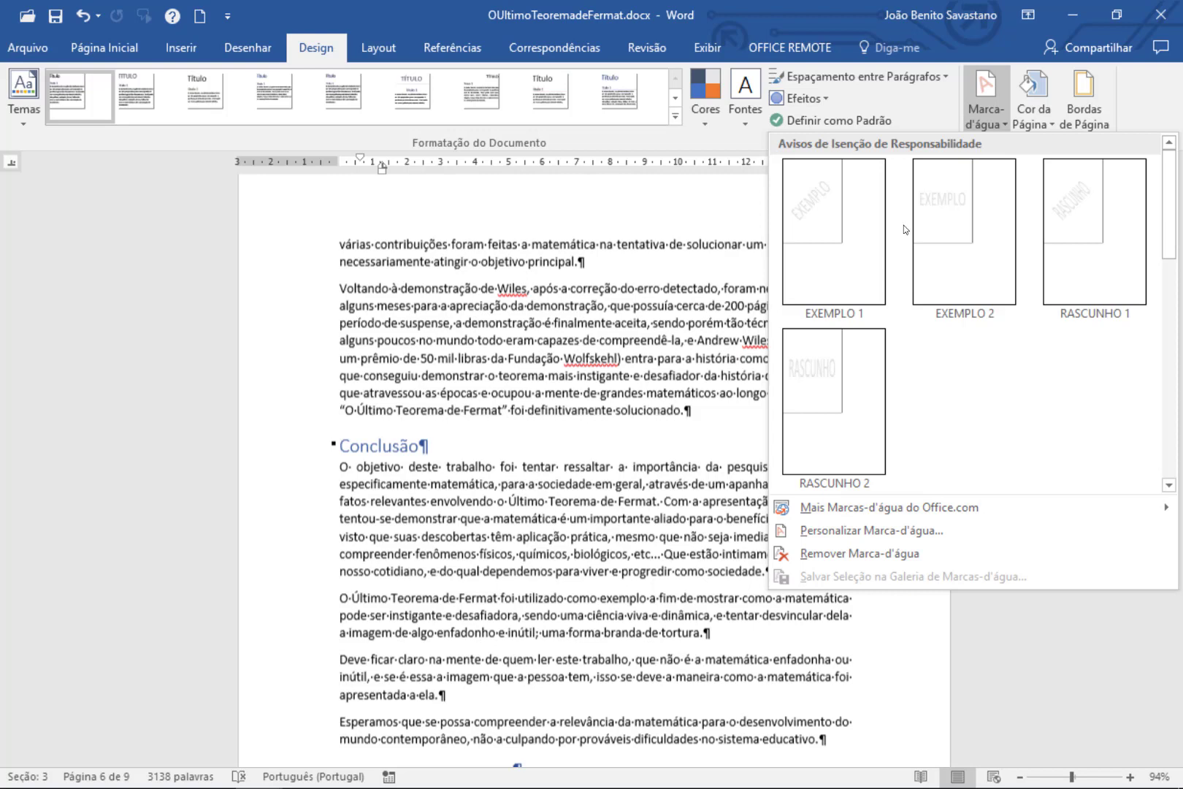
click(899, 532)
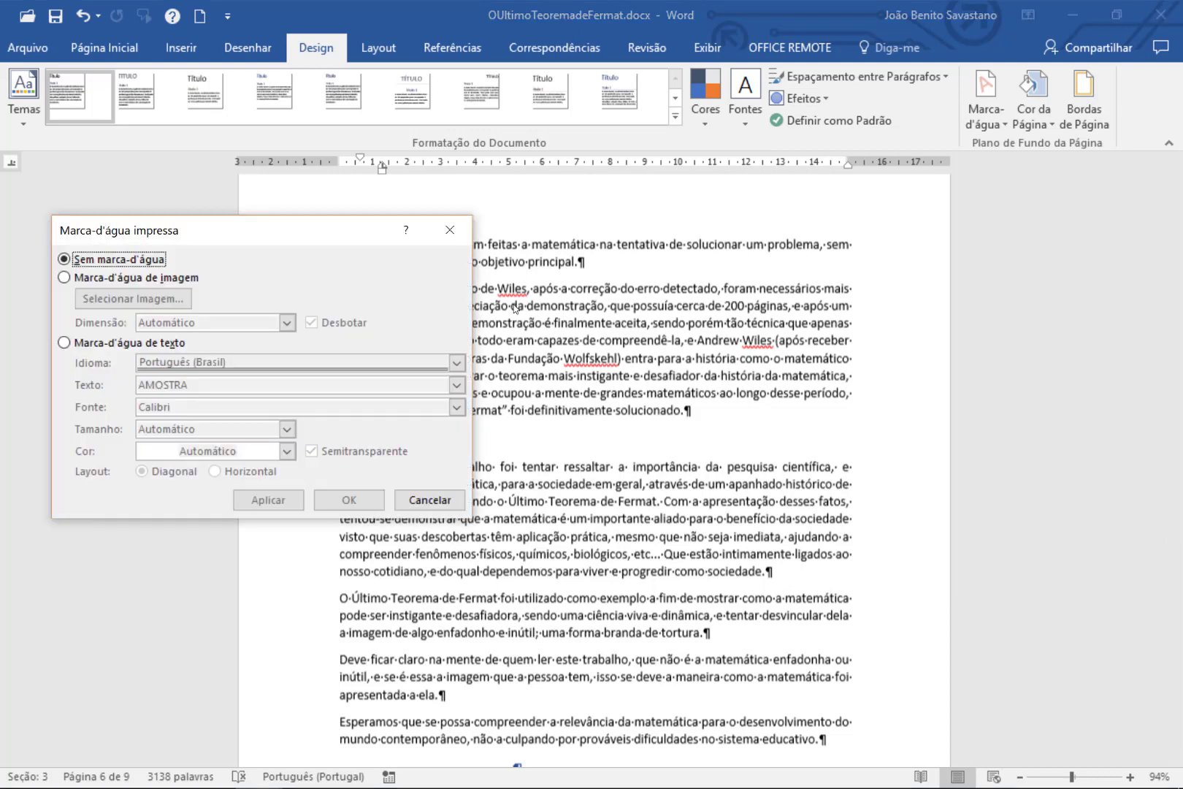
click(65, 277)
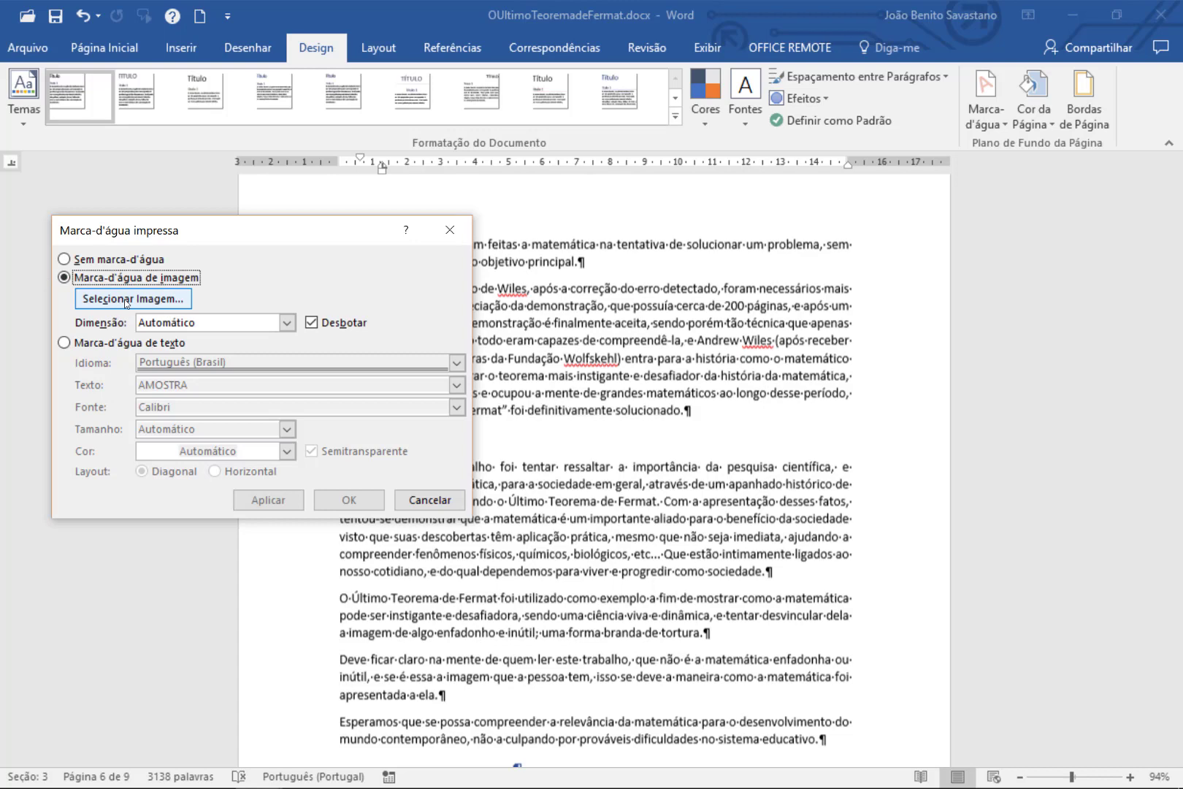
click(126, 301)
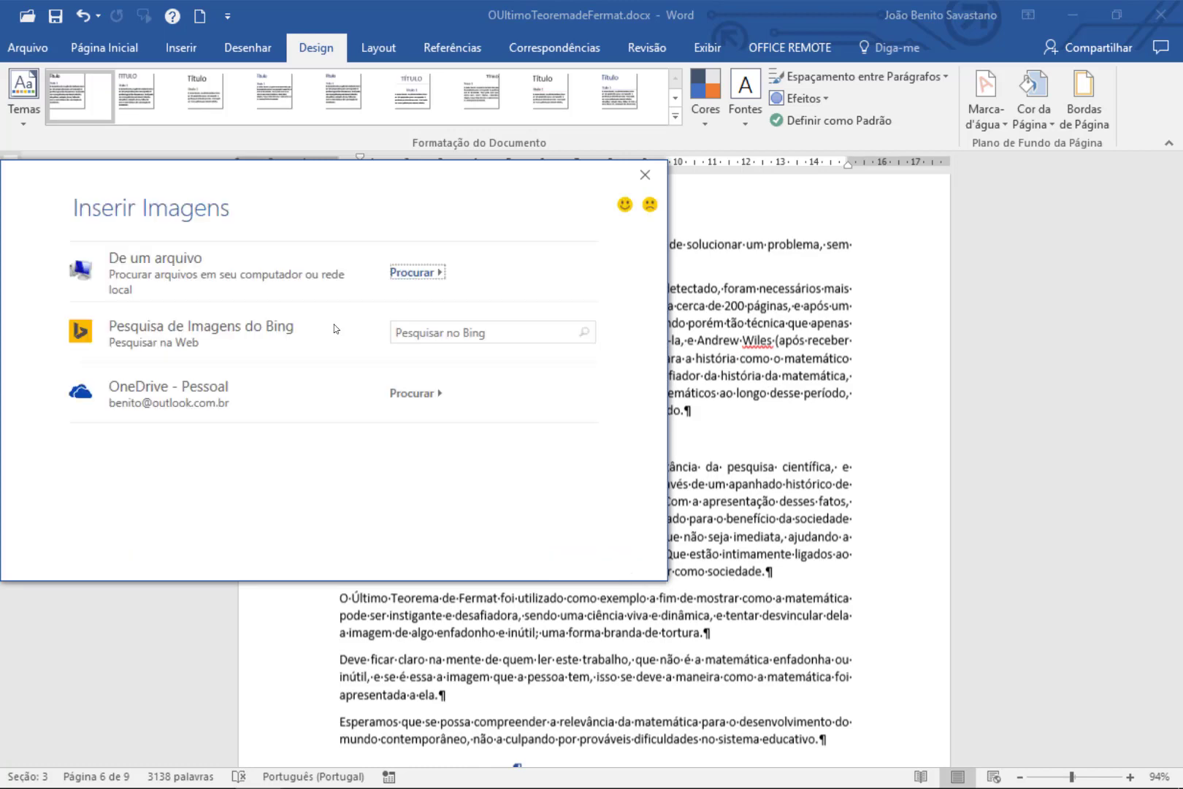
click(413, 273)
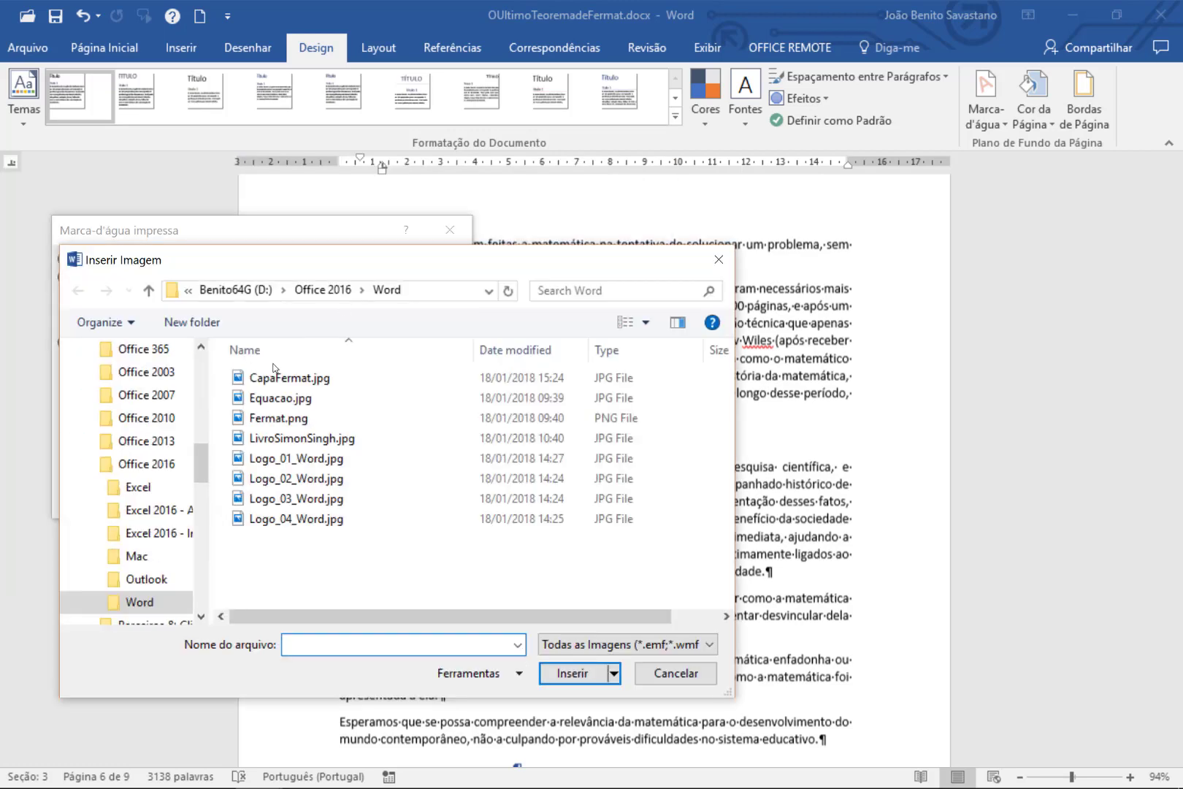
double_click(287, 398)
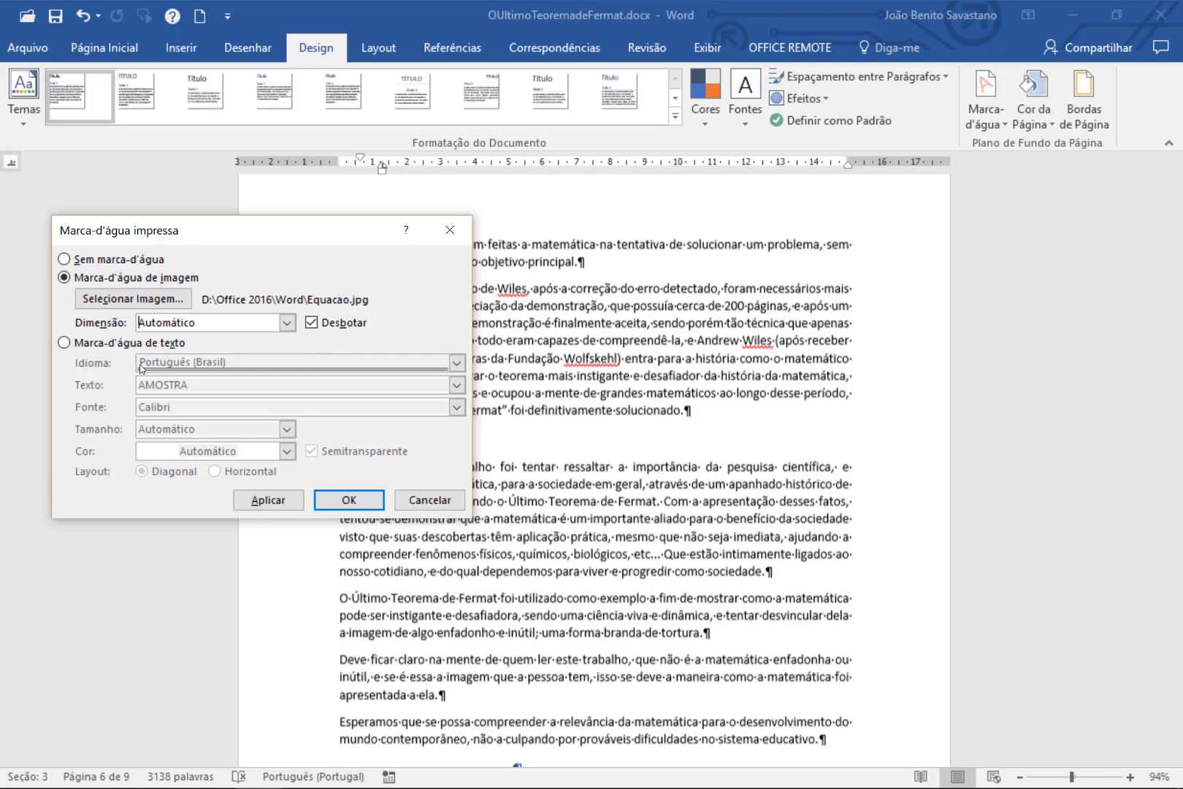
click(269, 503)
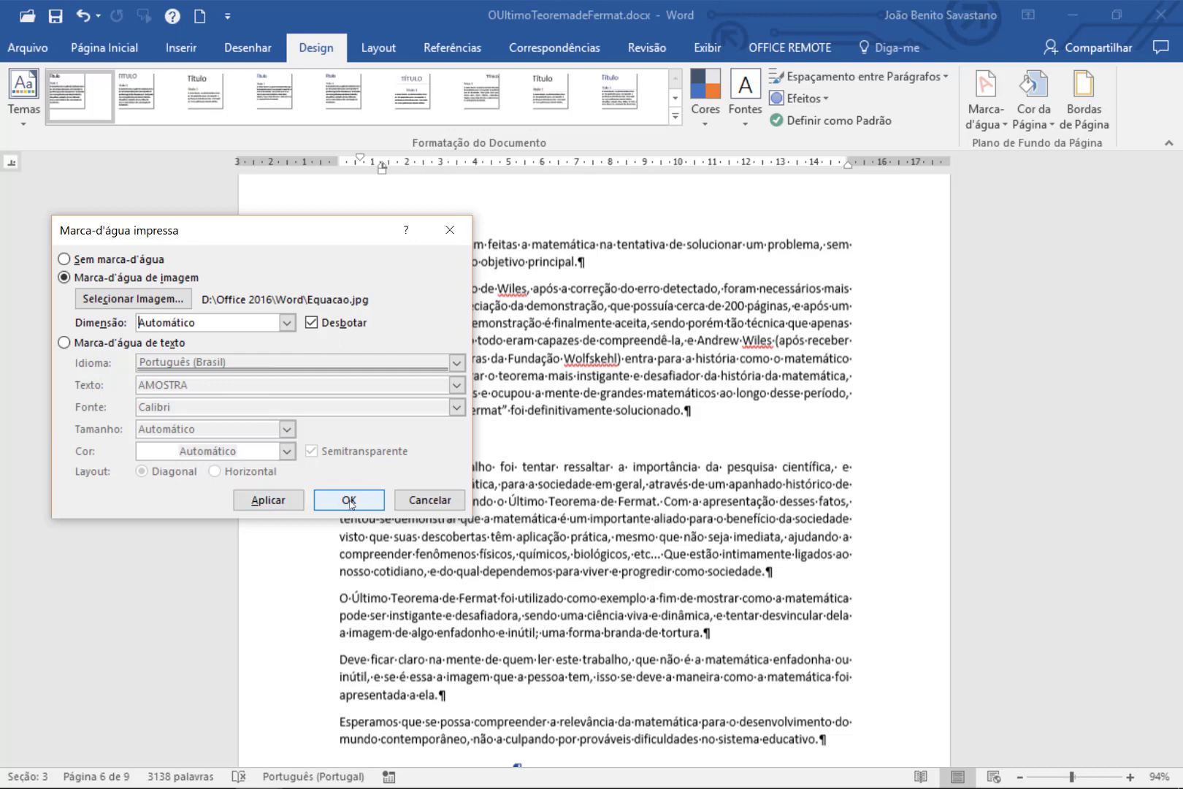
click(270, 506)
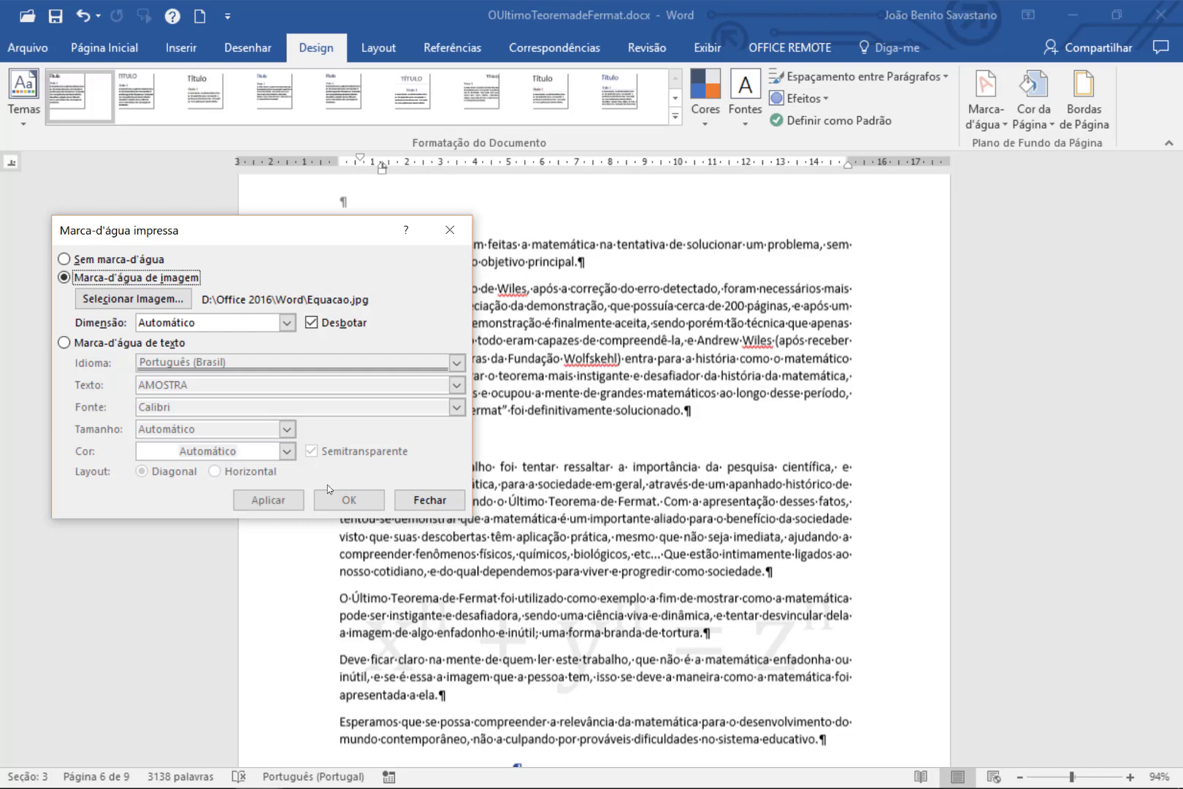
click(428, 499)
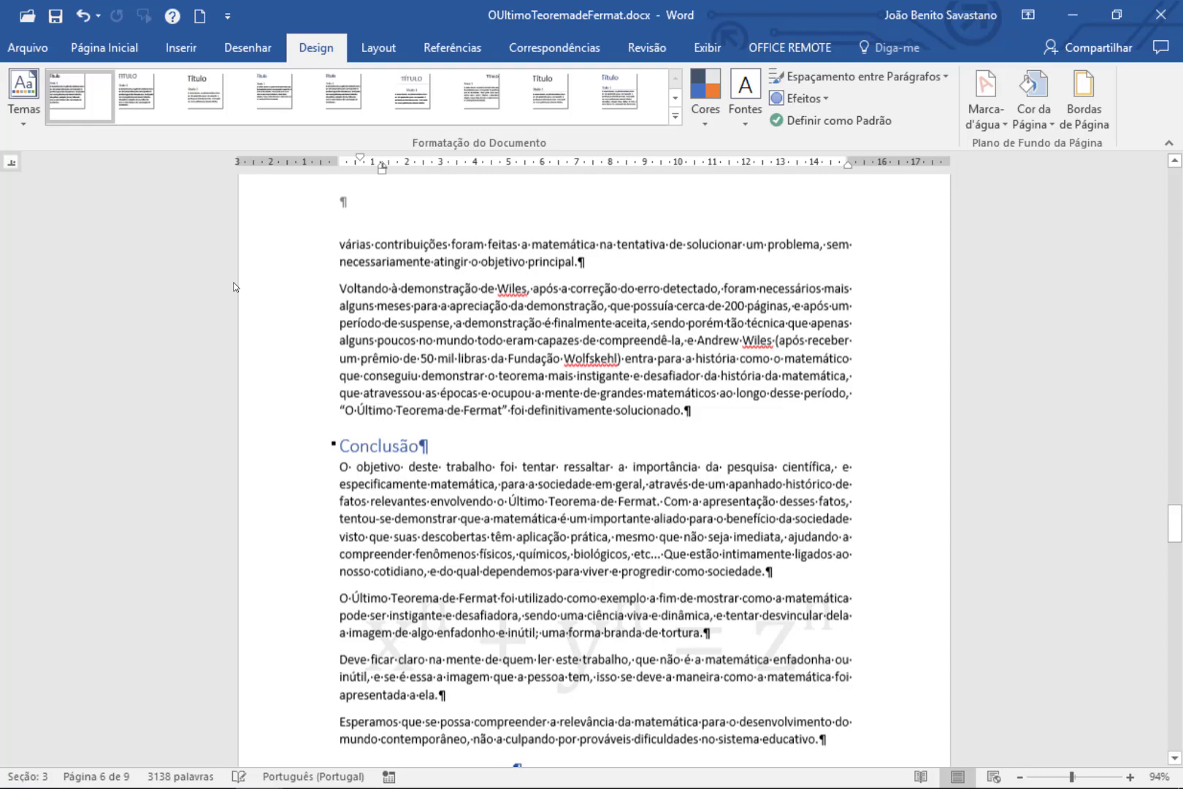
Step: Enlarge the document view to page width (Largura da página), 130%, to inspect the watermark on the "Conclusão" page
scroll(234, 287, up, 4)
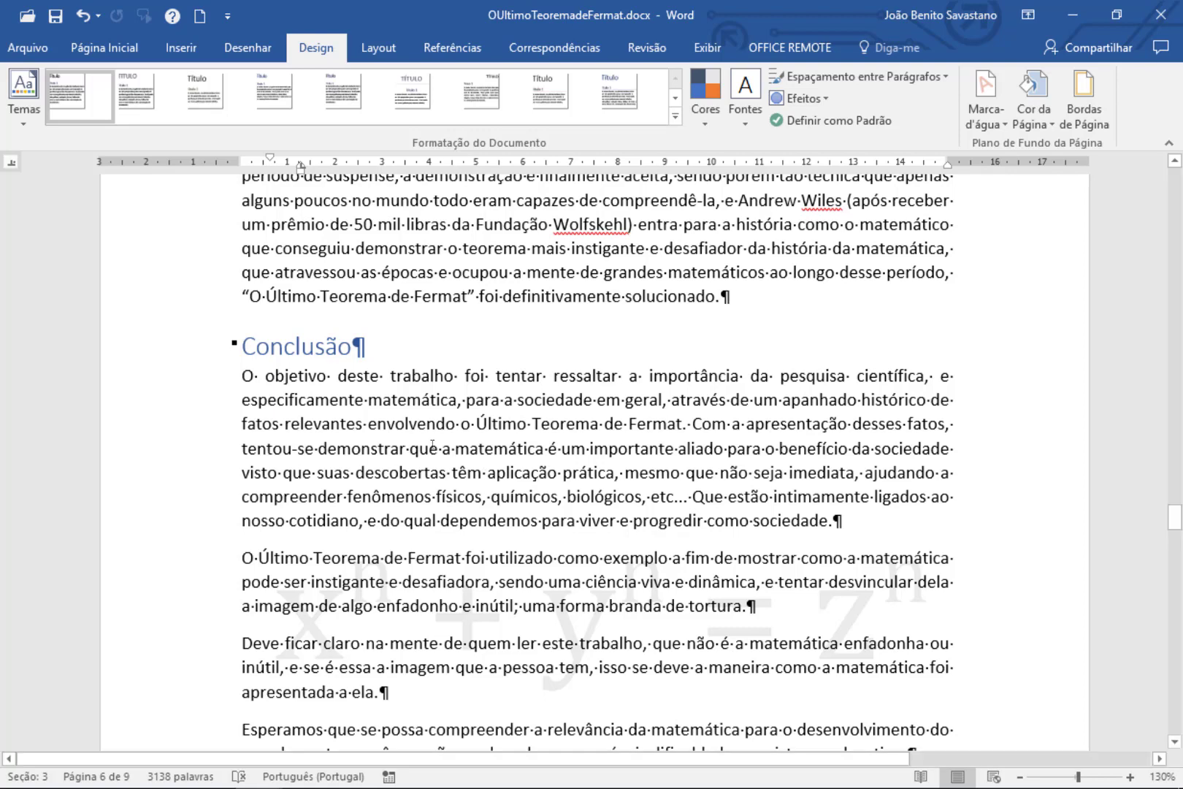
click(1165, 781)
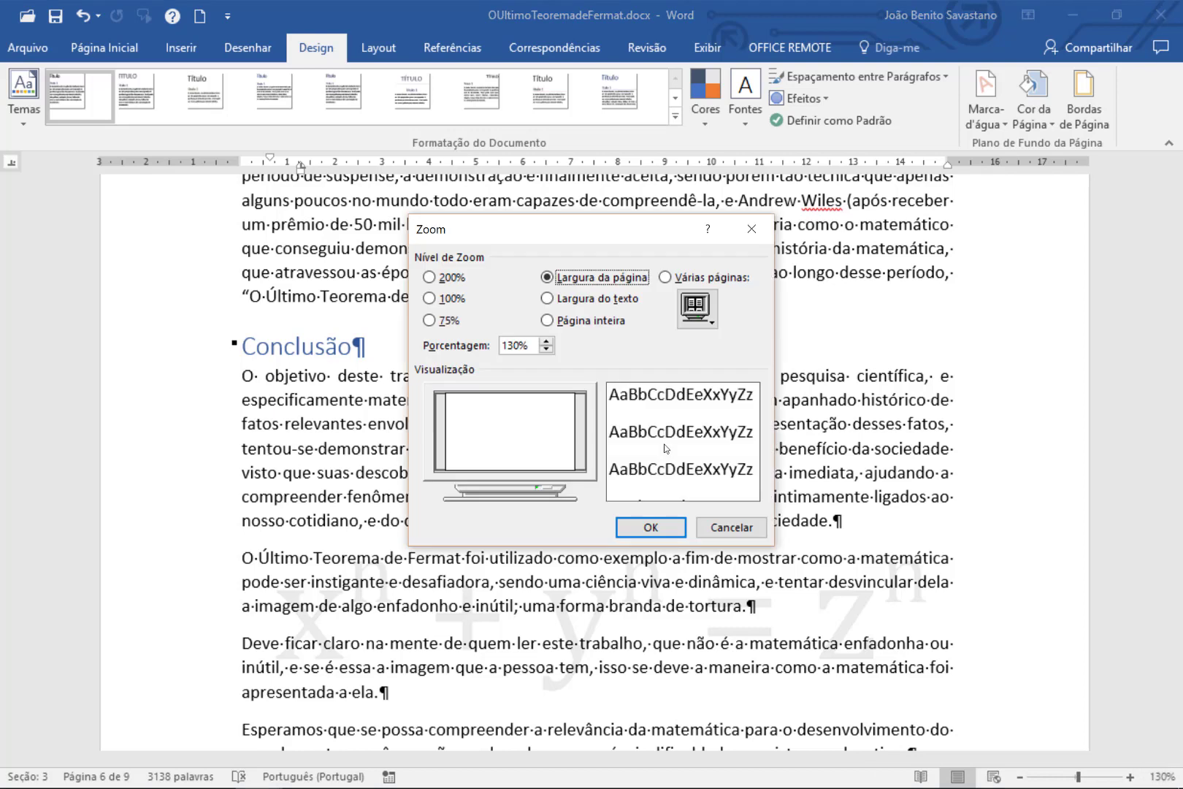
click(651, 527)
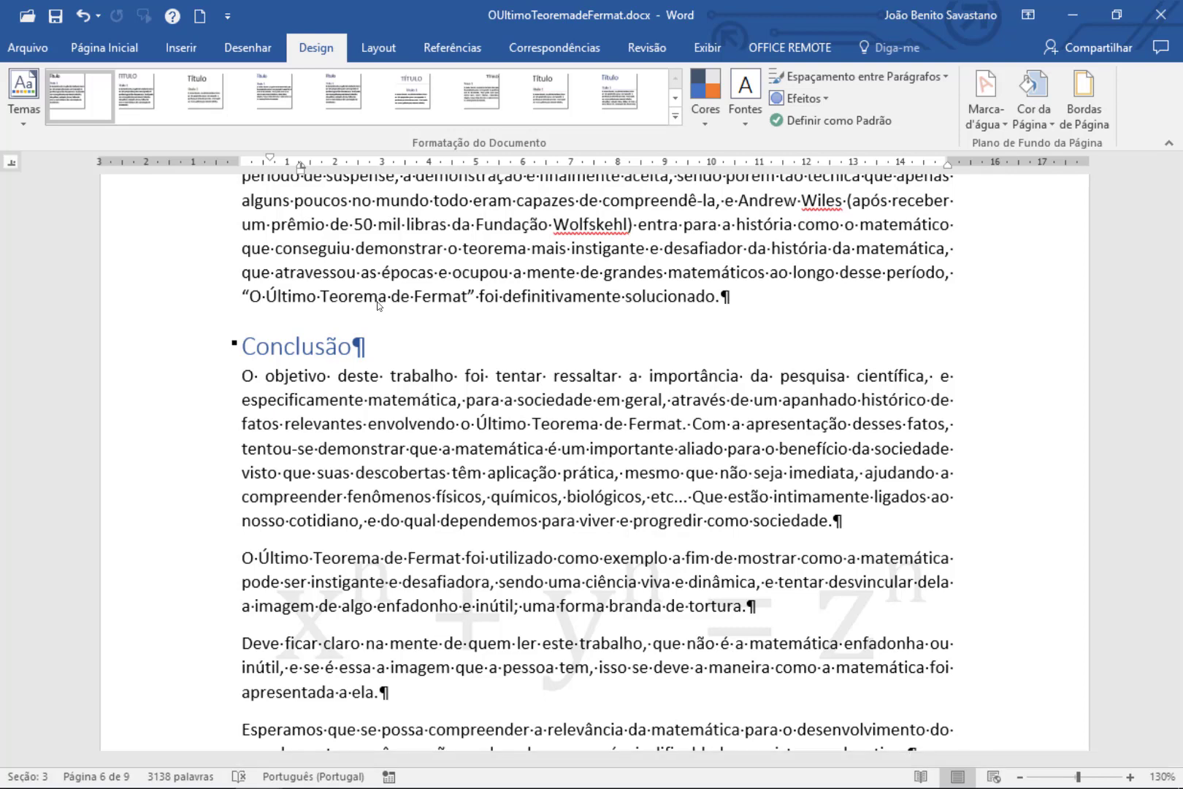
Step: Insert the picture Logo_01_Word.jpg into the page header of section 3, on the page containing the "Conclusão" heading
scroll(378, 305, up, 18)
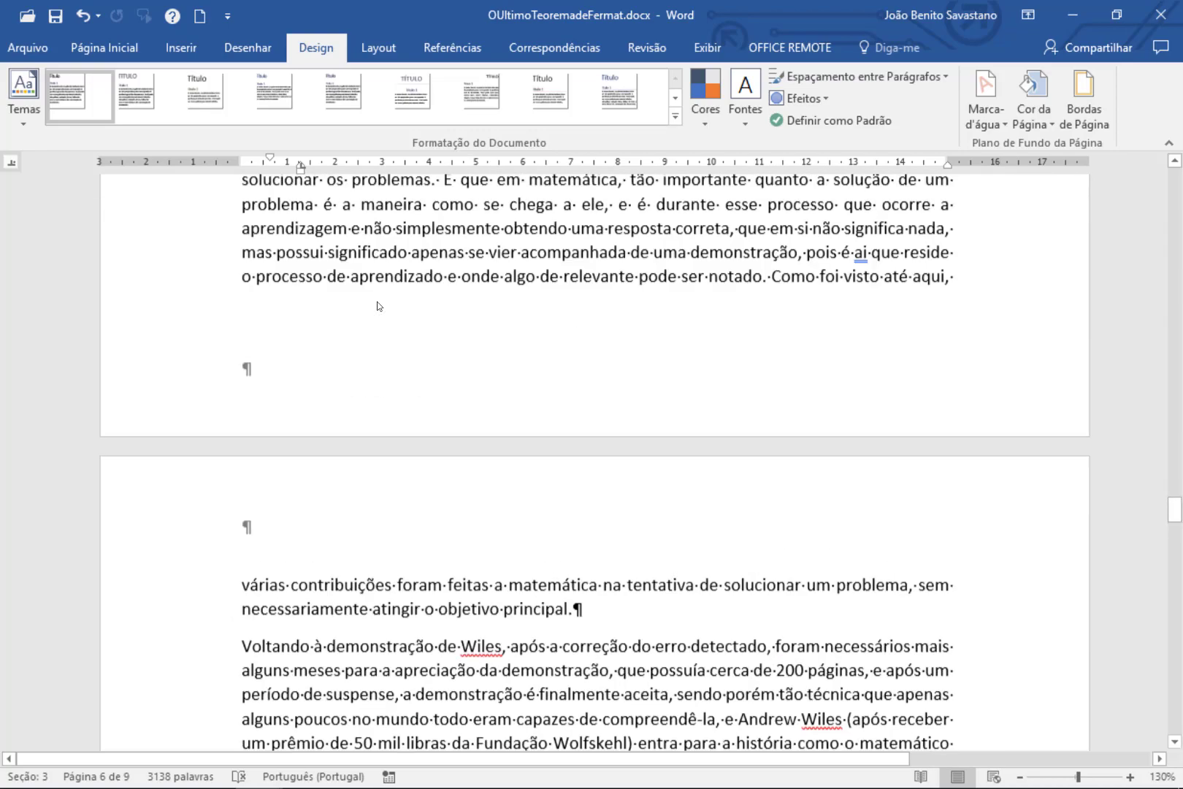
scroll(377, 305, up, 2)
scroll(377, 305, down, 9)
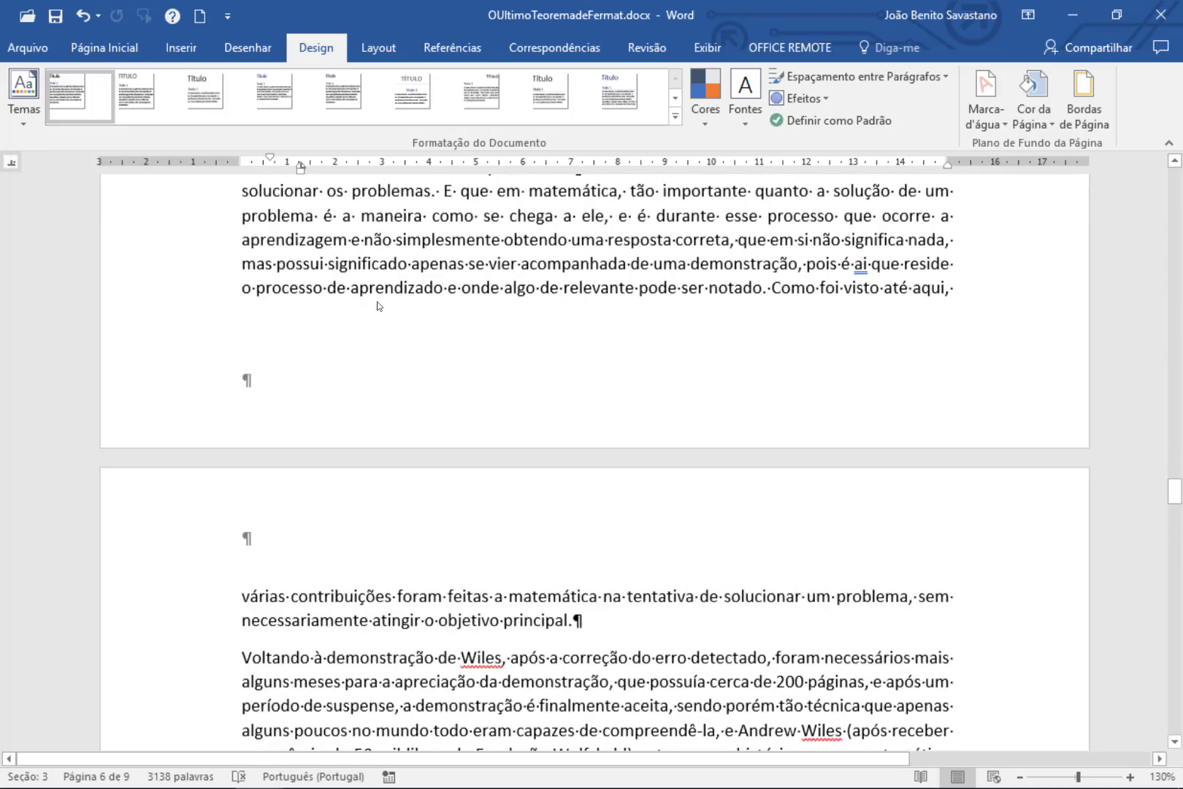
scroll(378, 305, down, 3)
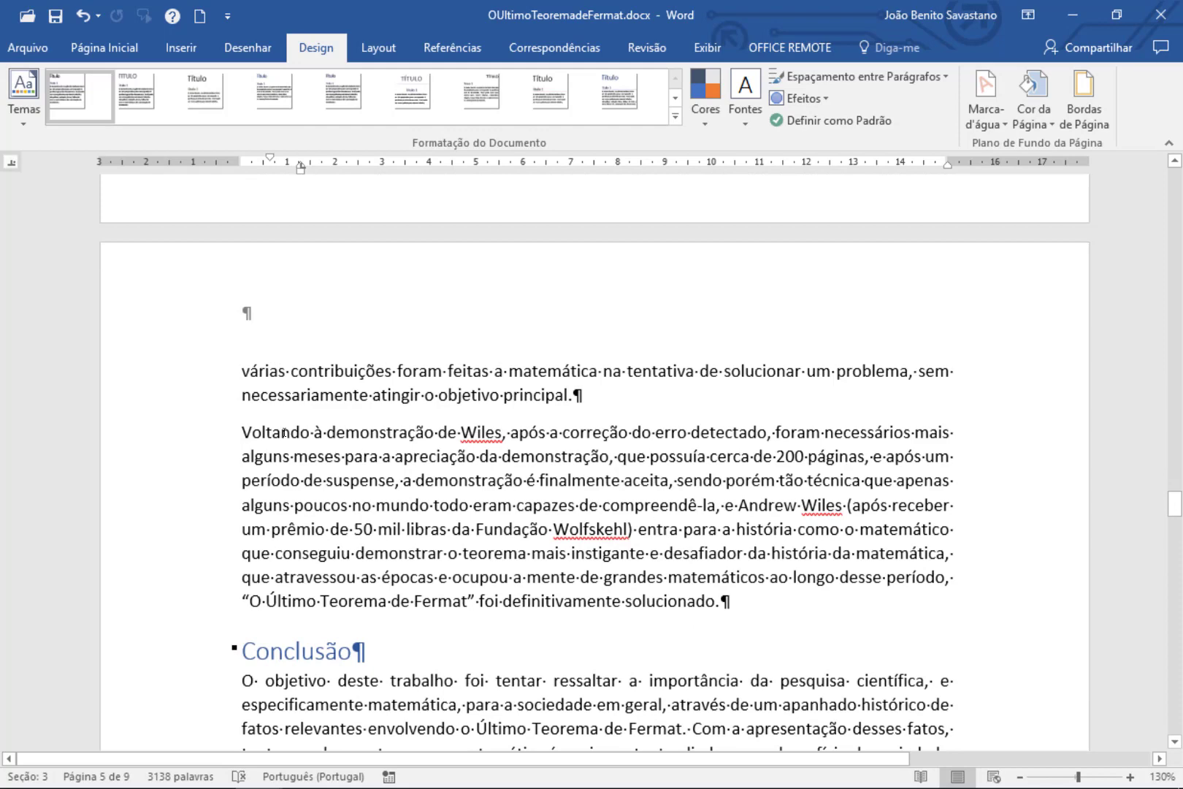
click(247, 312)
double_click(247, 308)
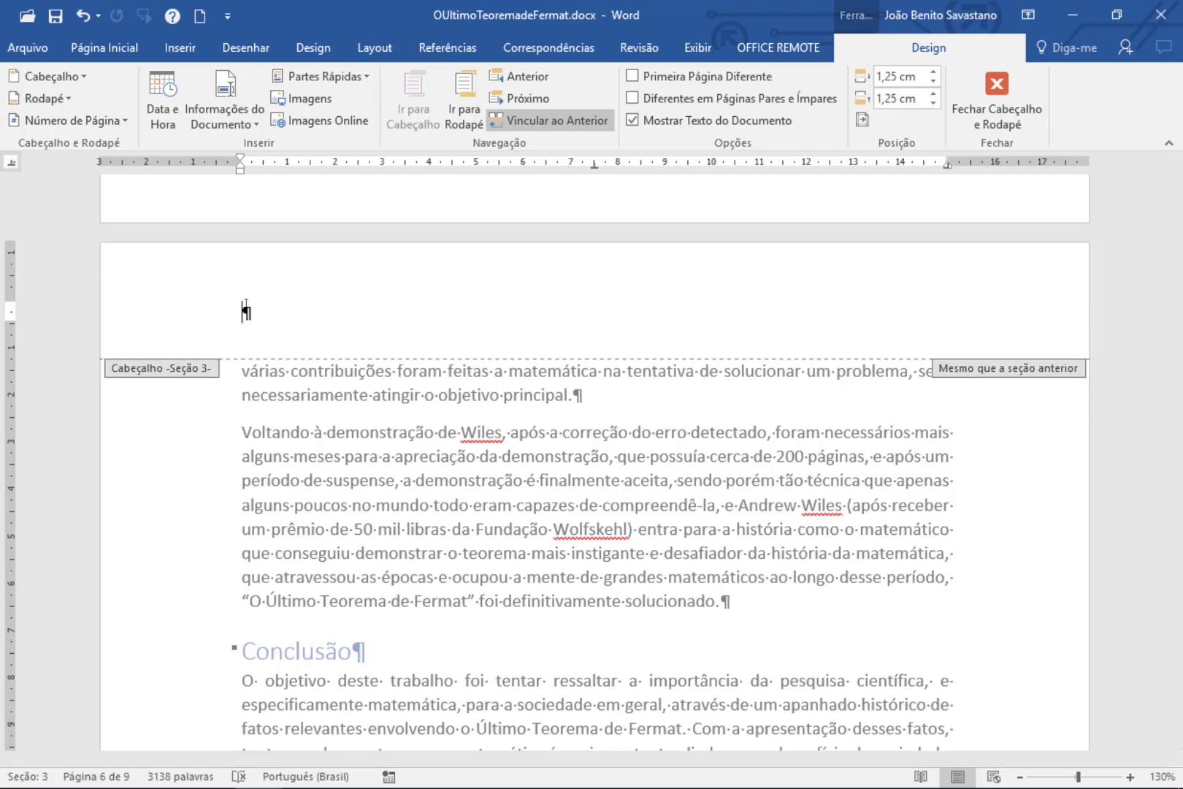
click(189, 46)
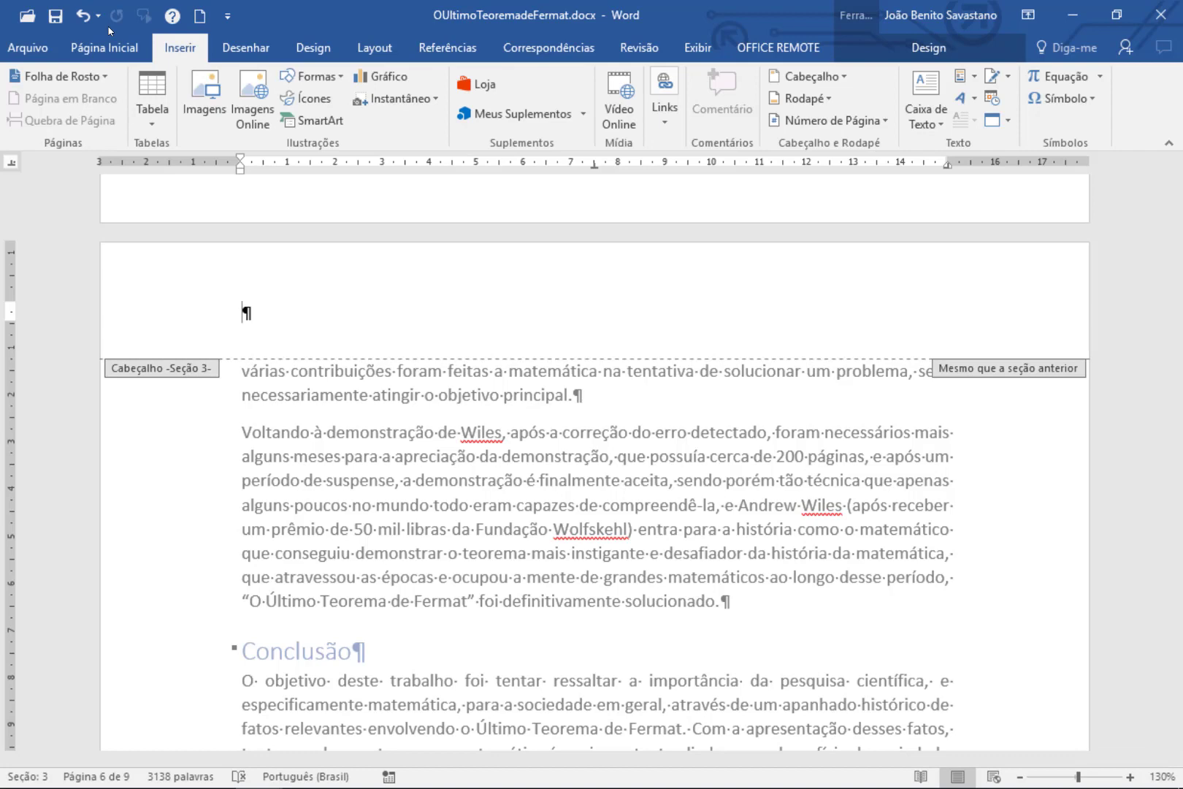
click(197, 95)
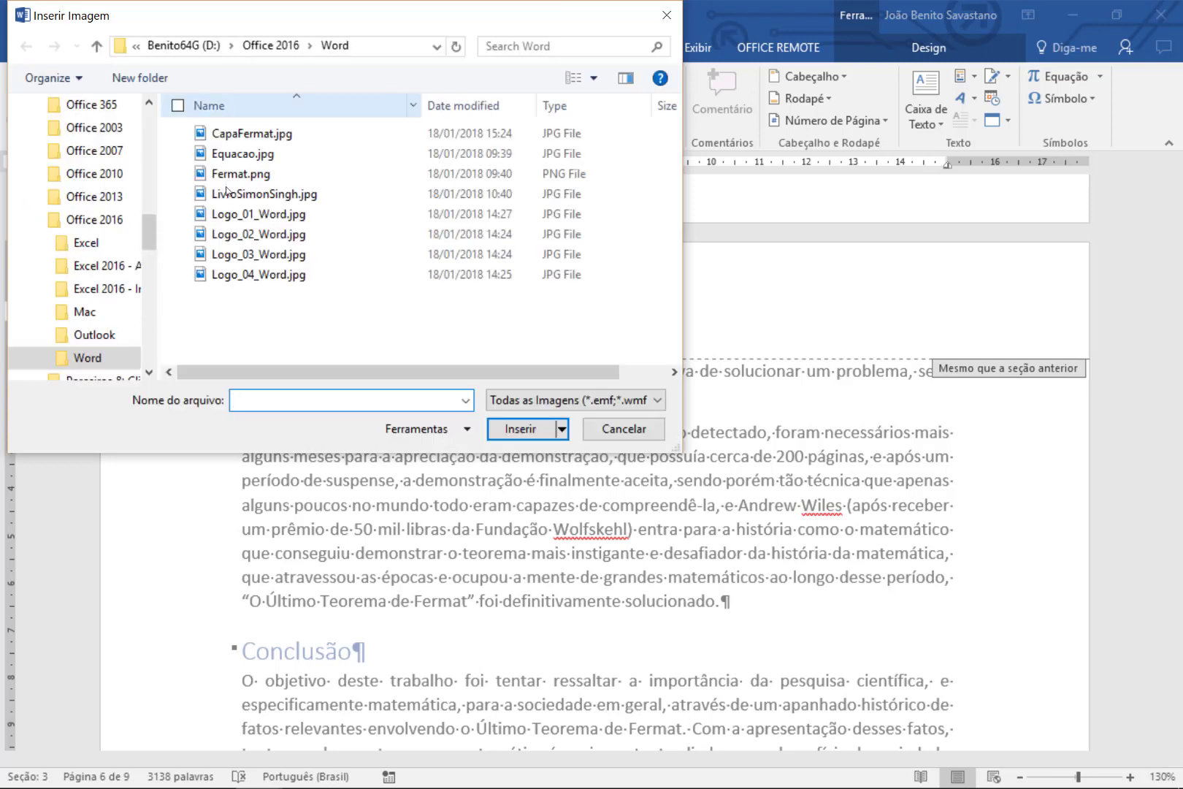
click(271, 219)
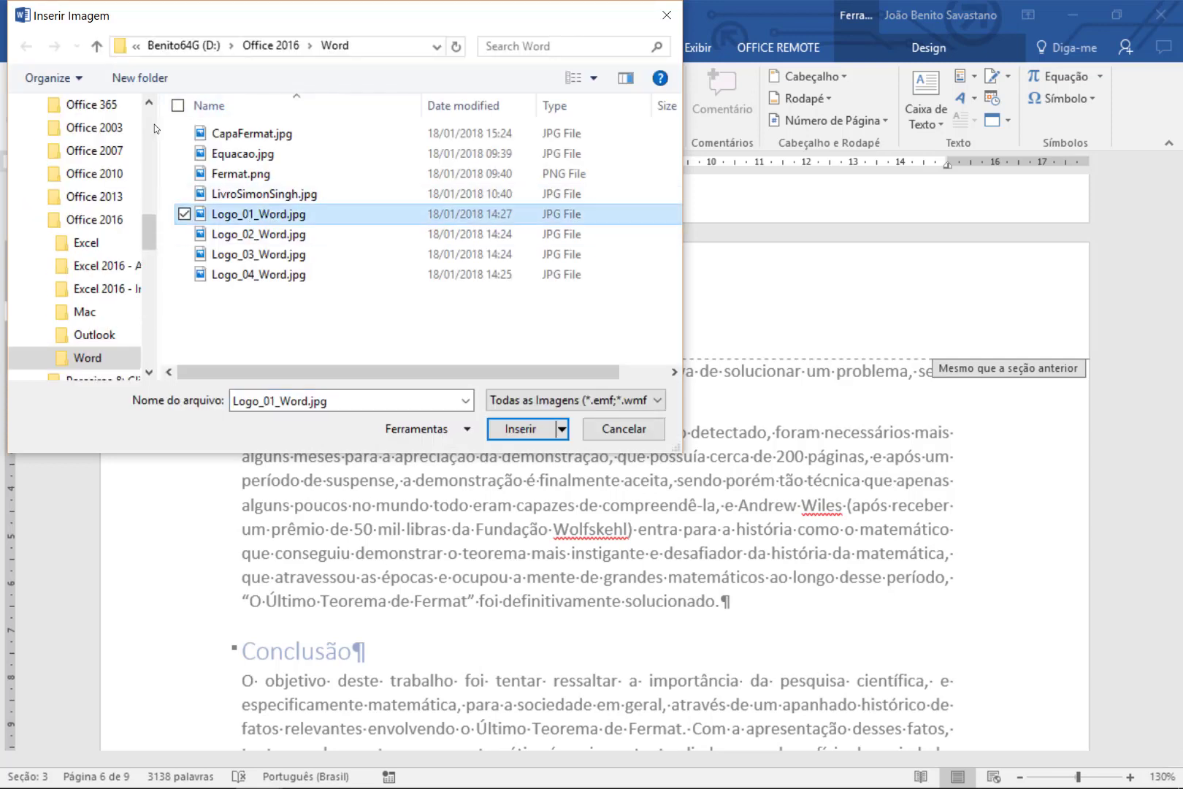
click(544, 433)
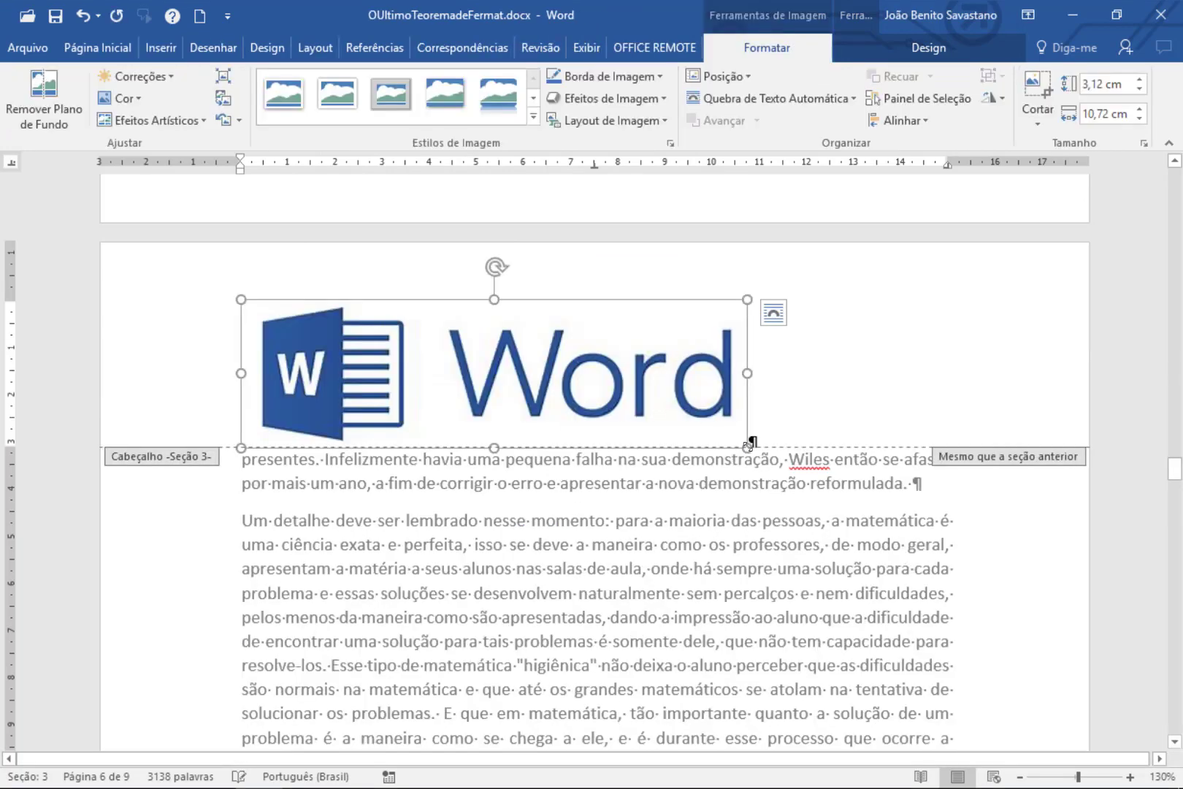
Step: Shrink the header logo to about 0.85 cm high by 2.93 cm wide, close header editing and return to the document's beginning
drag(748, 447, 338, 341)
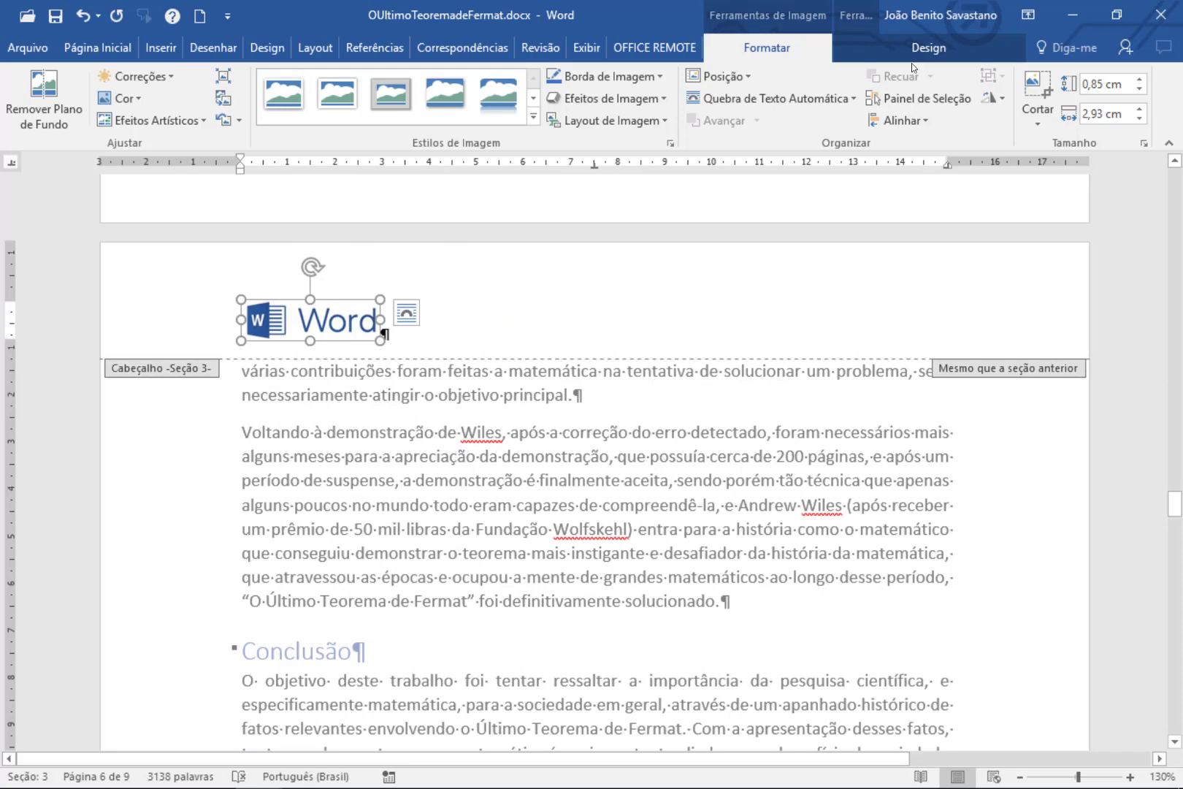
click(930, 48)
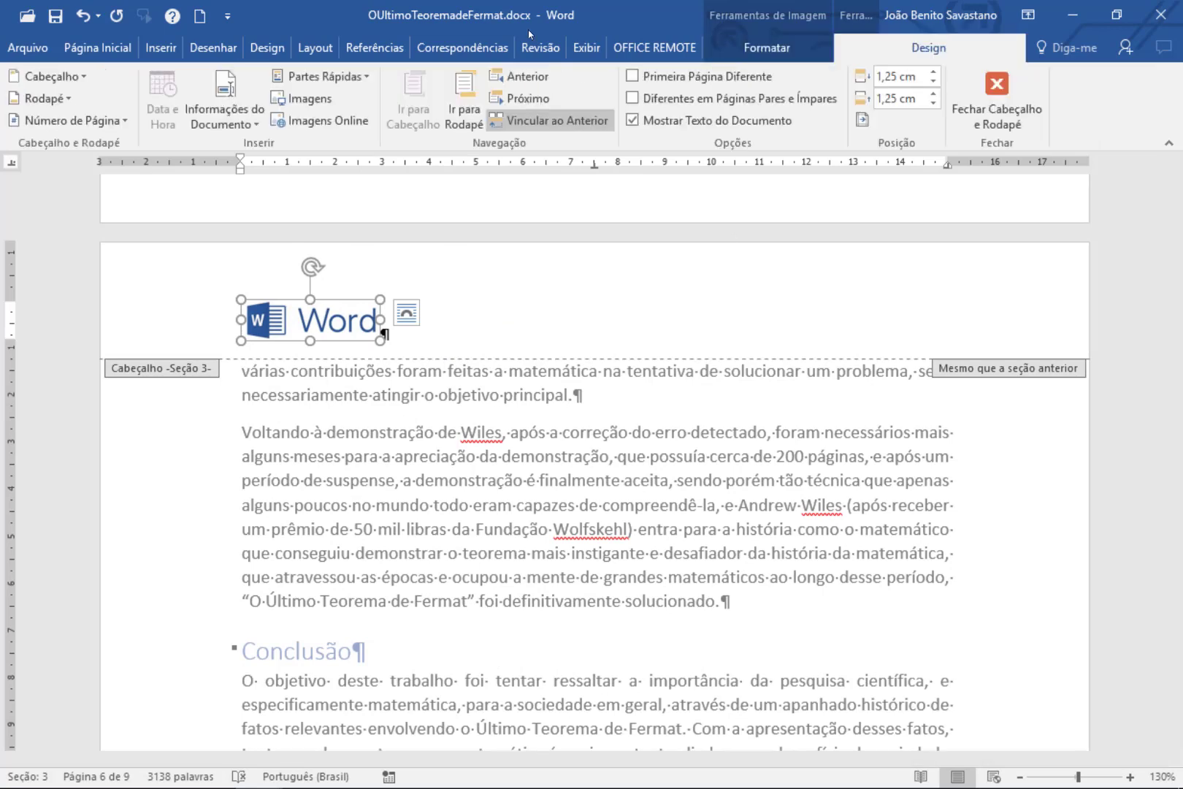
click(999, 84)
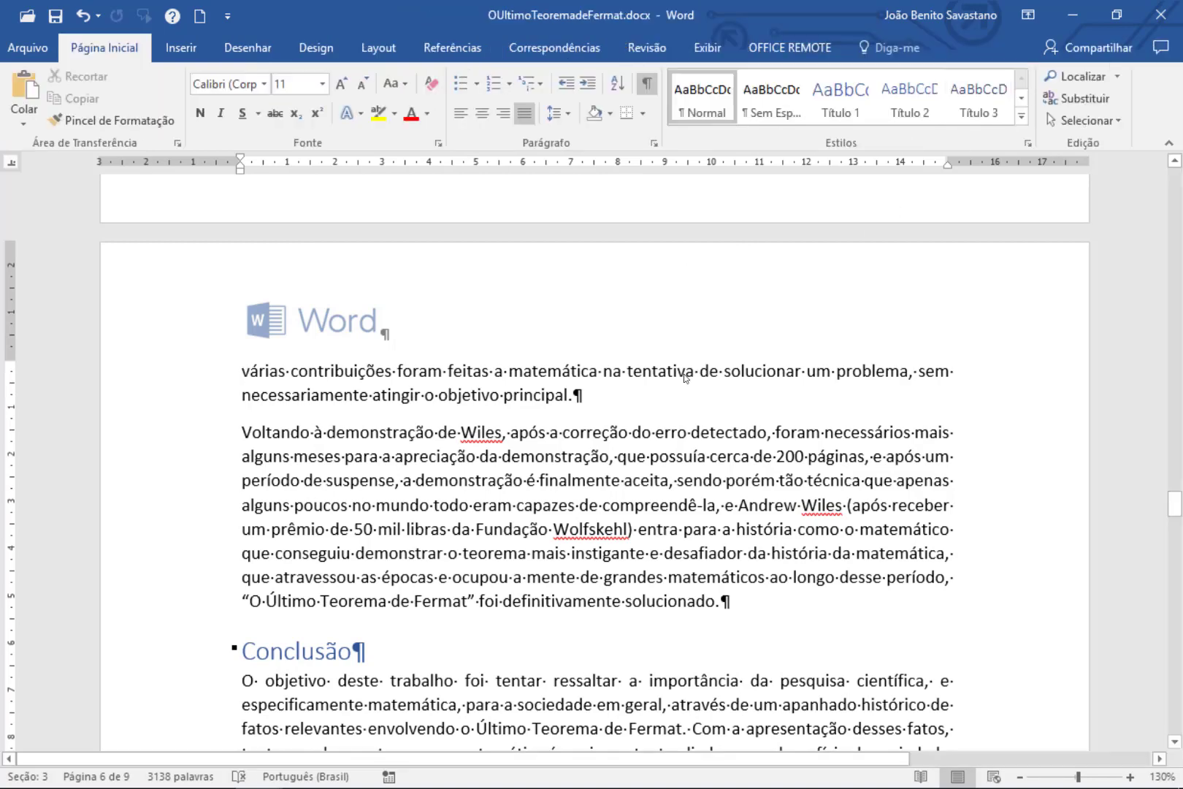
key(ctrl+Home)
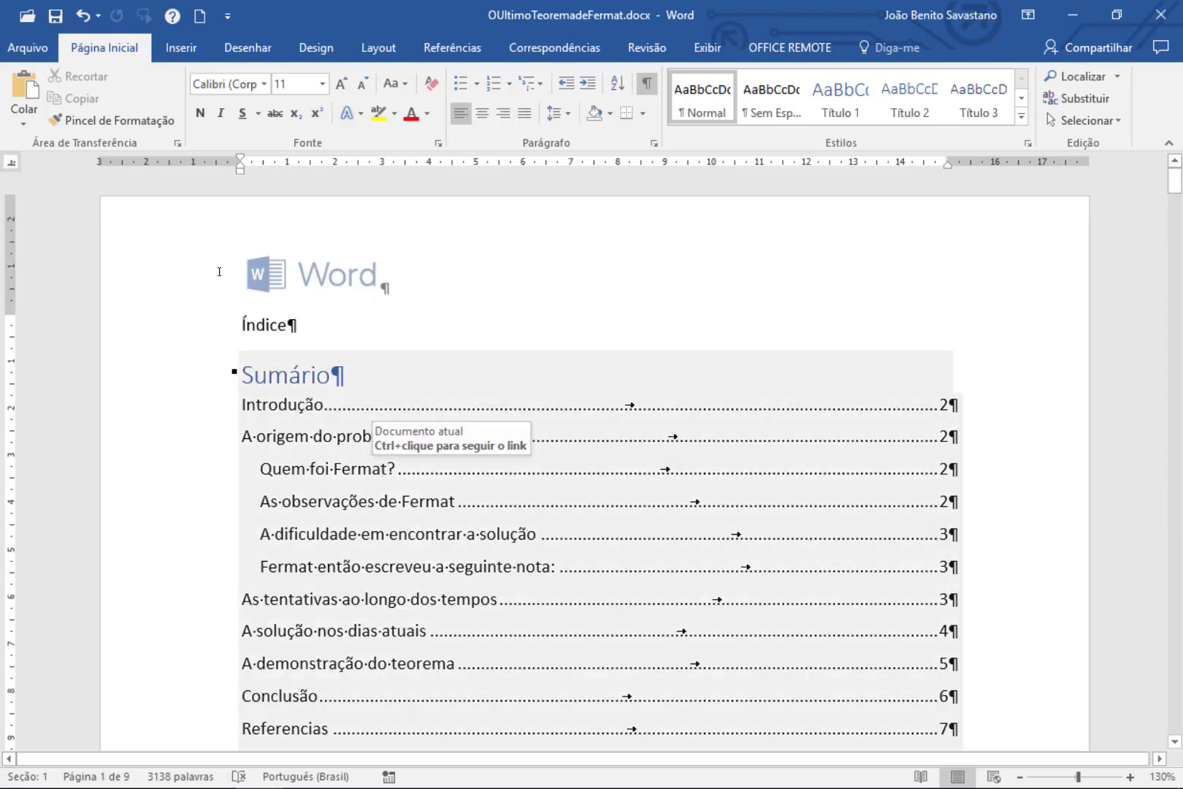
Step: Update the entire table of contents (Atualizar o índice inteiro) under the "Índice" line and review its entries
click(382, 468)
right_click(384, 473)
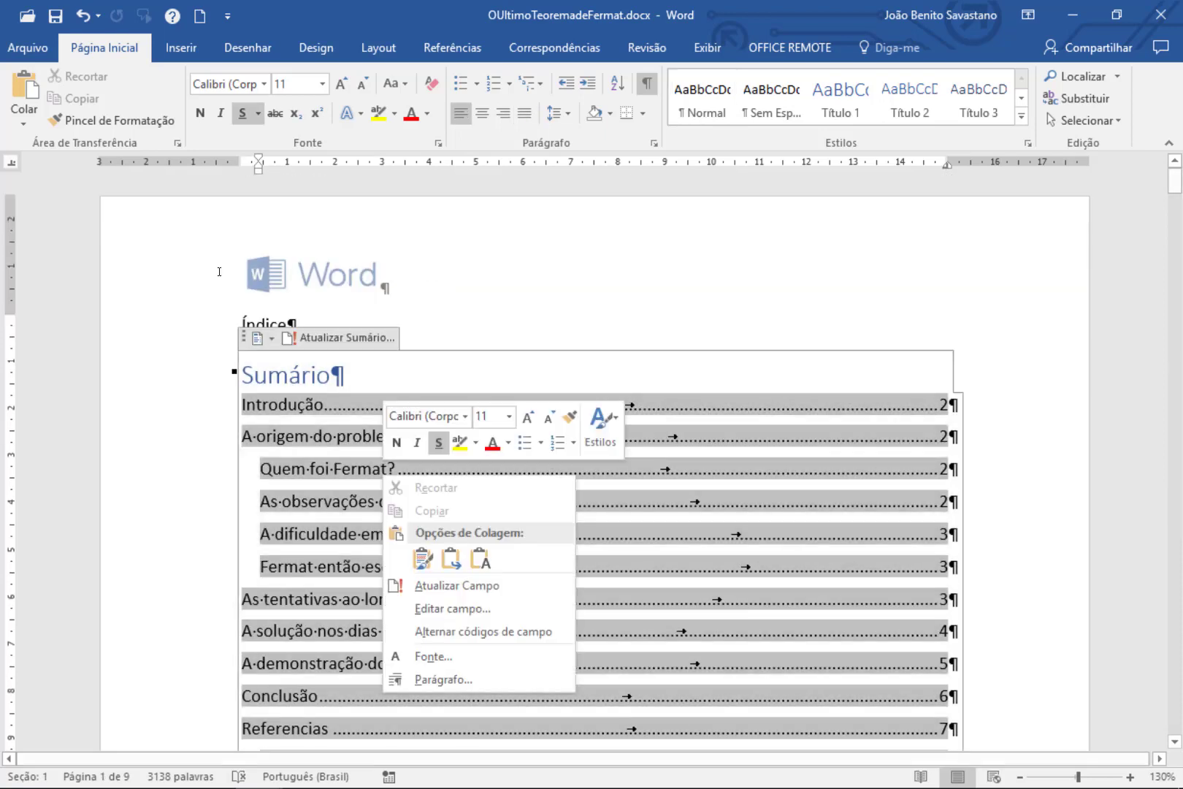
click(434, 588)
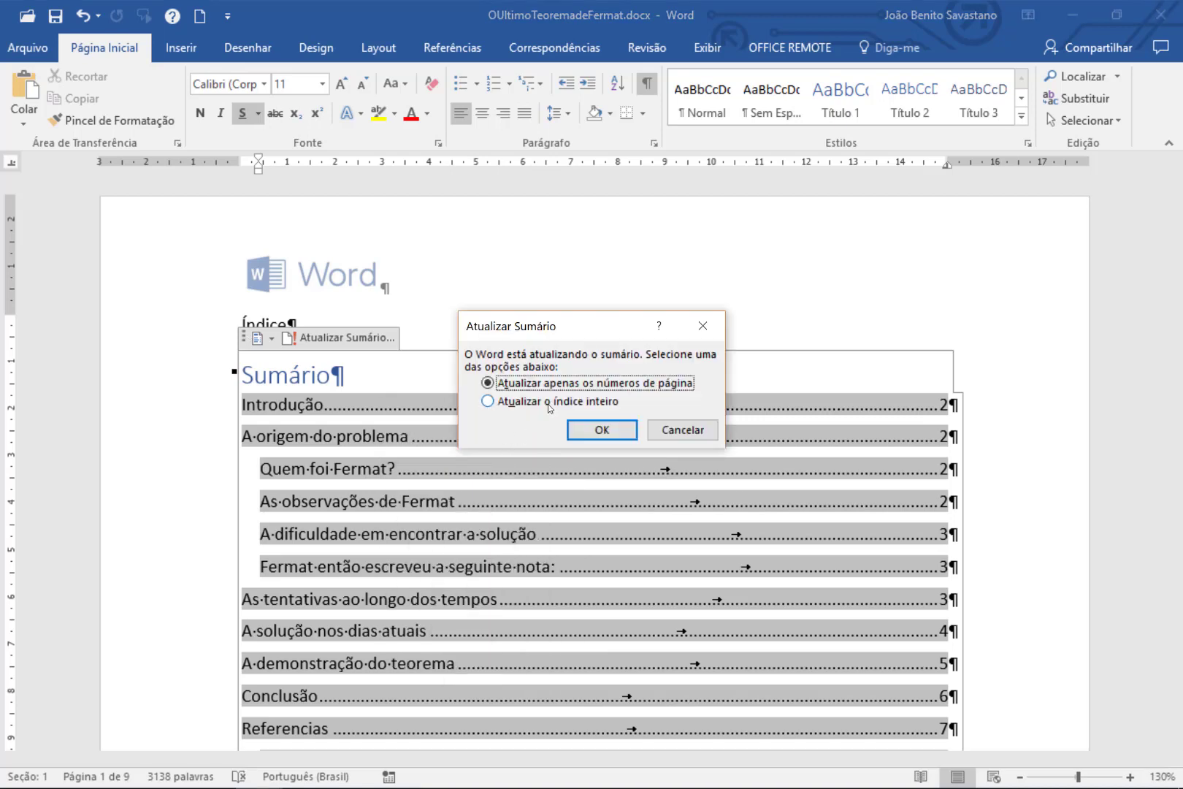
click(548, 405)
click(606, 436)
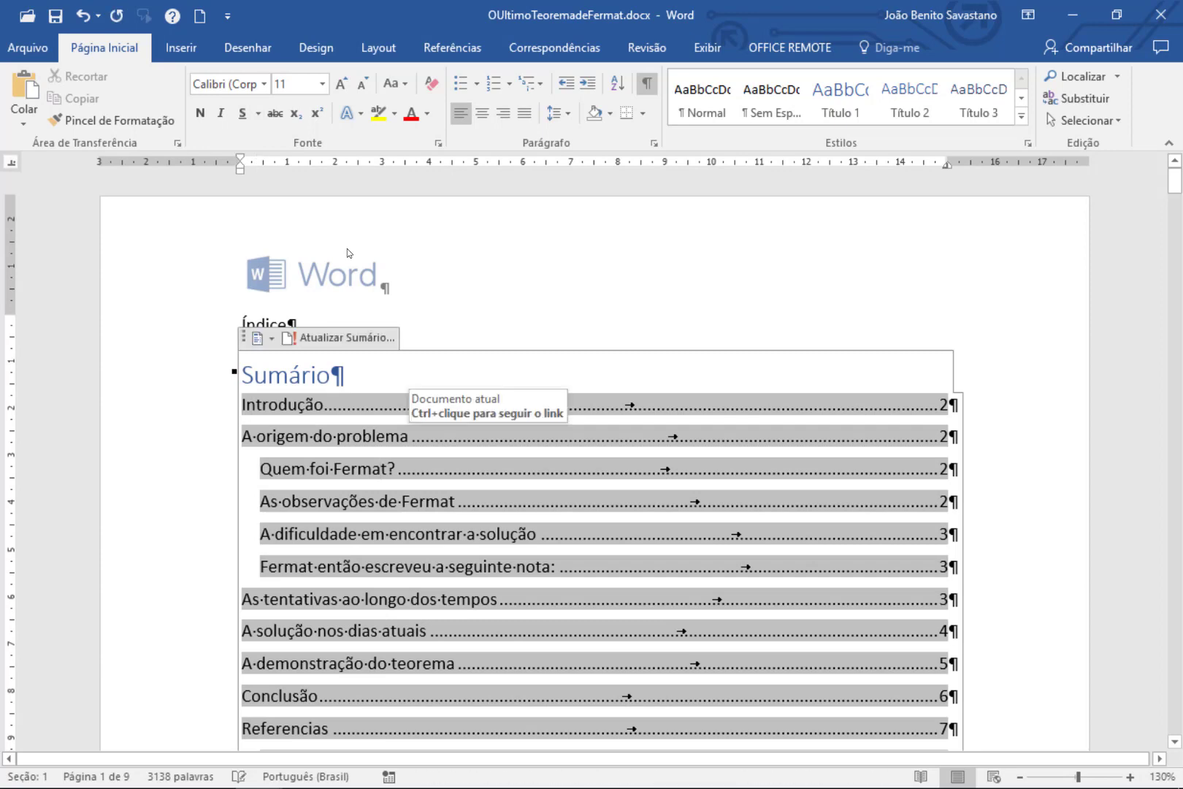
scroll(347, 249, down, 1)
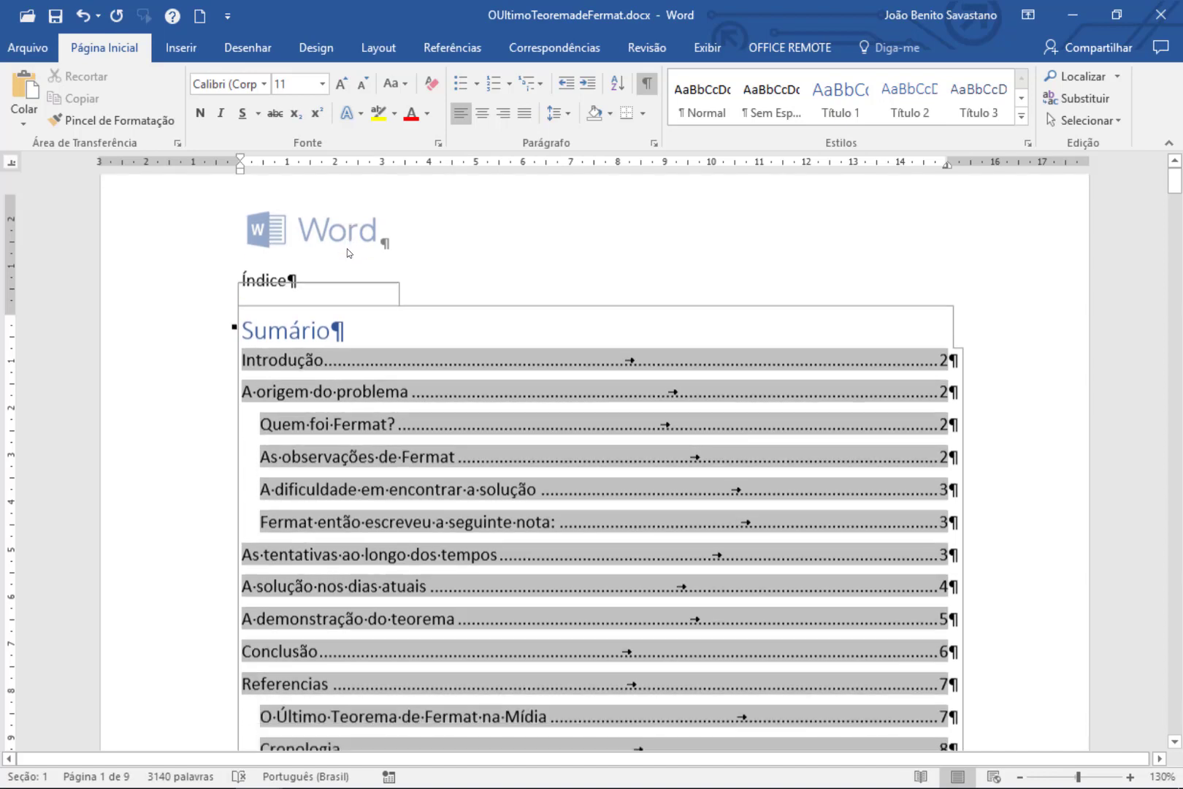
scroll(347, 248, down, 4)
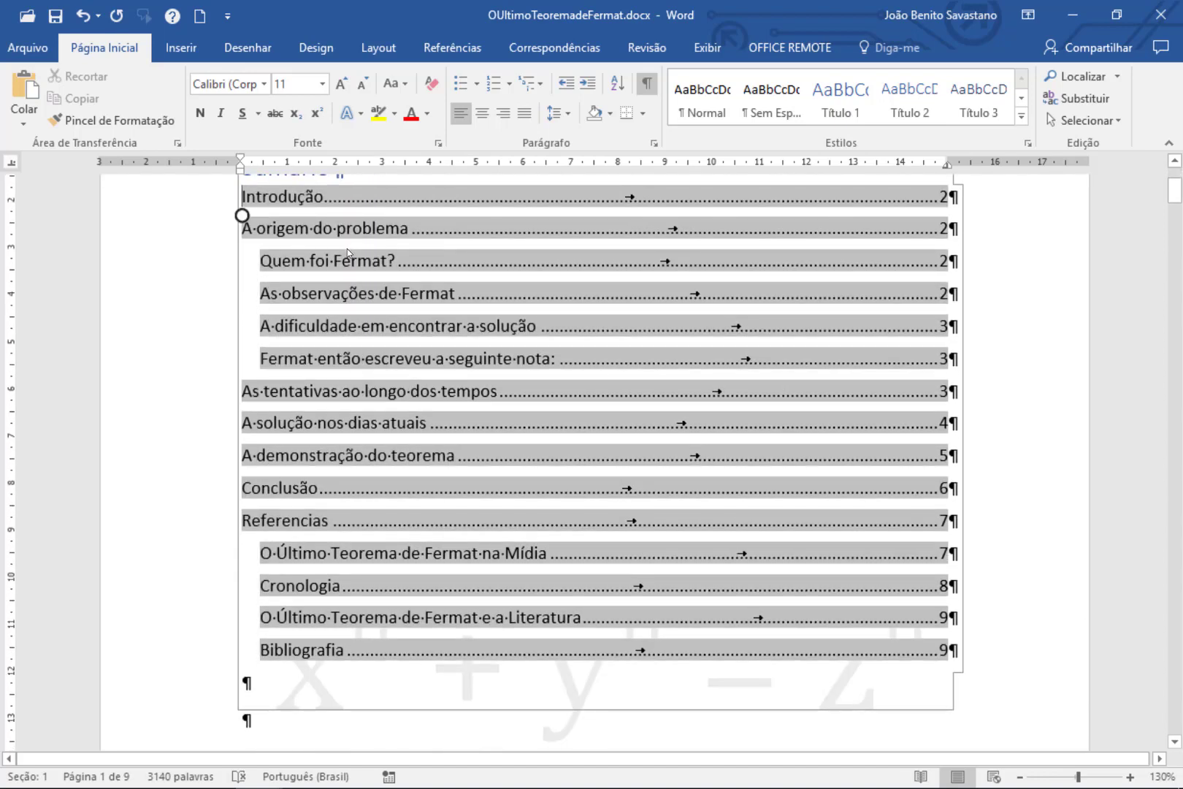
scroll(347, 248, up, 5)
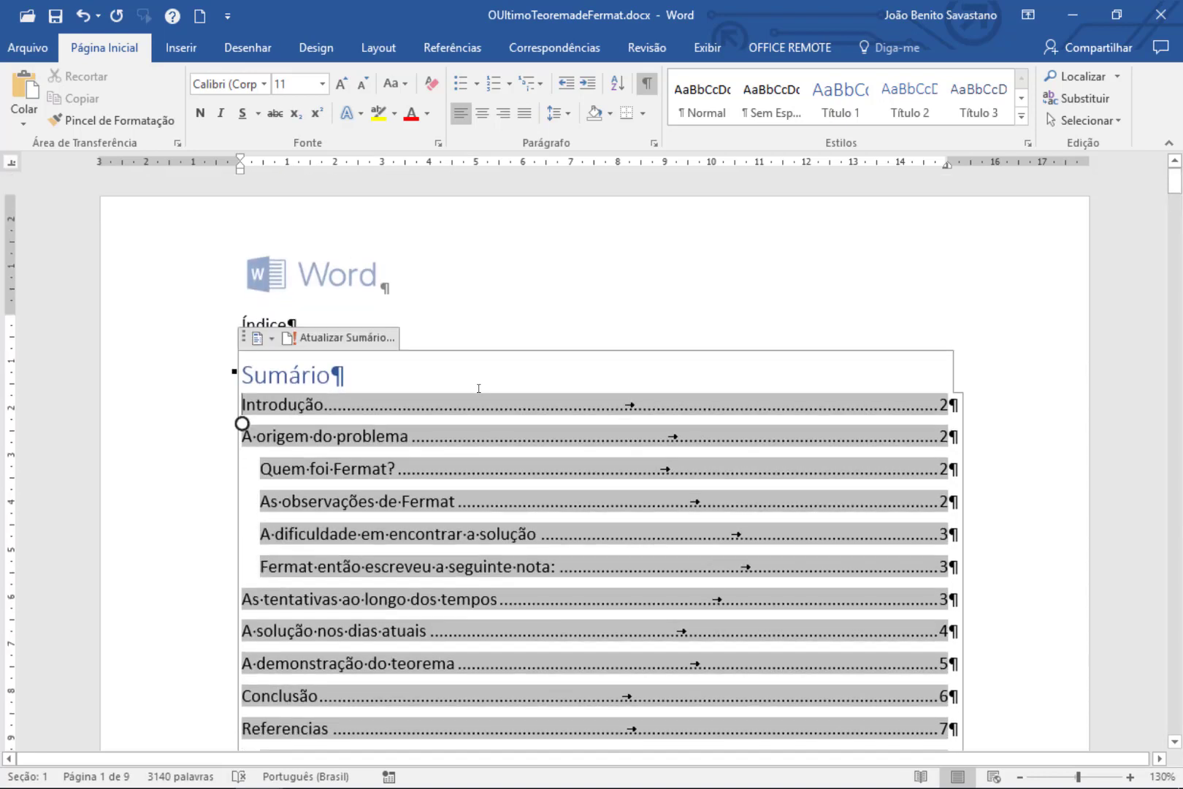
Step: Insert the built-in Animação cover page at the beginning of the document
click(242, 324)
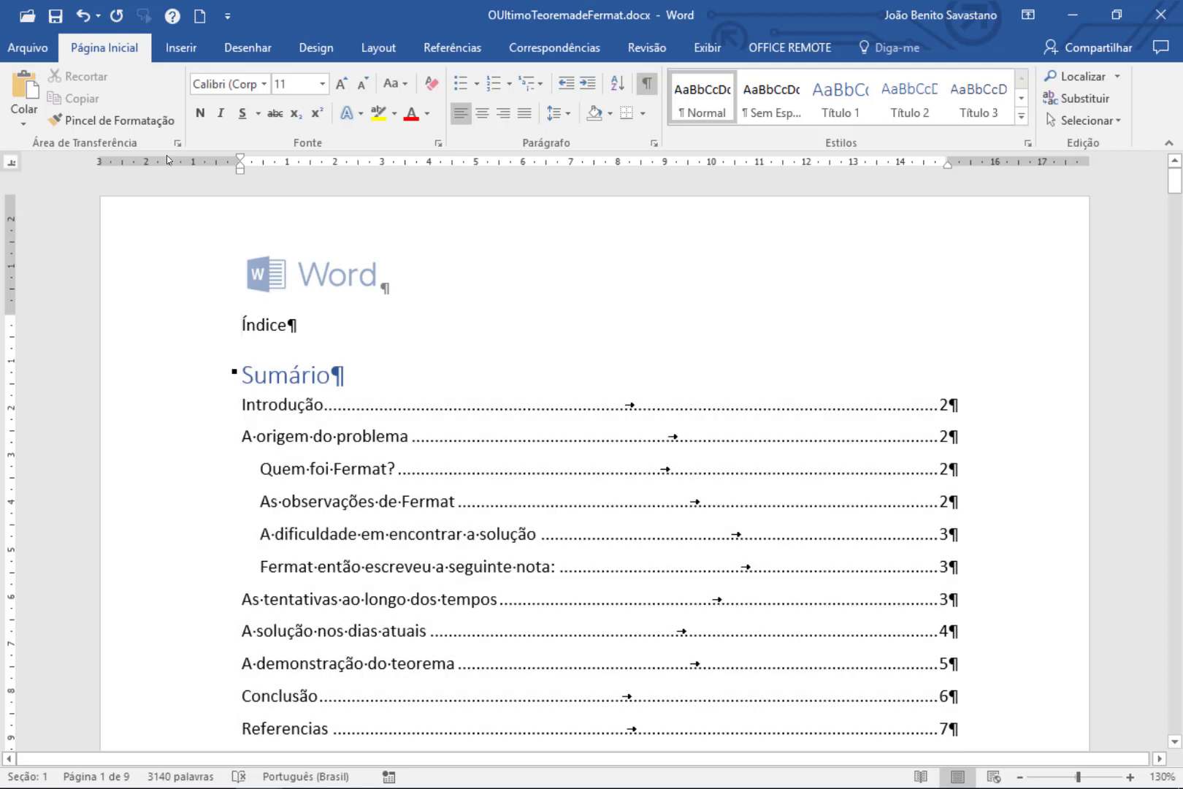
click(175, 50)
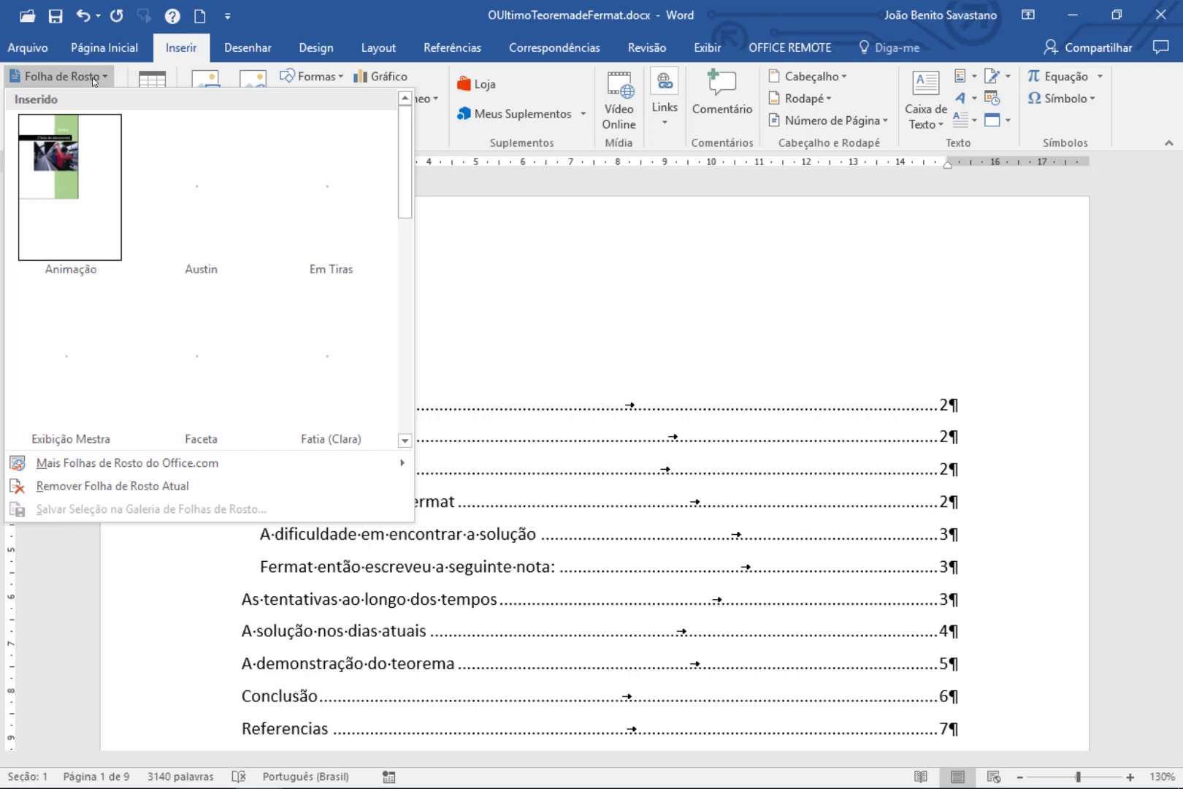
key(Escape)
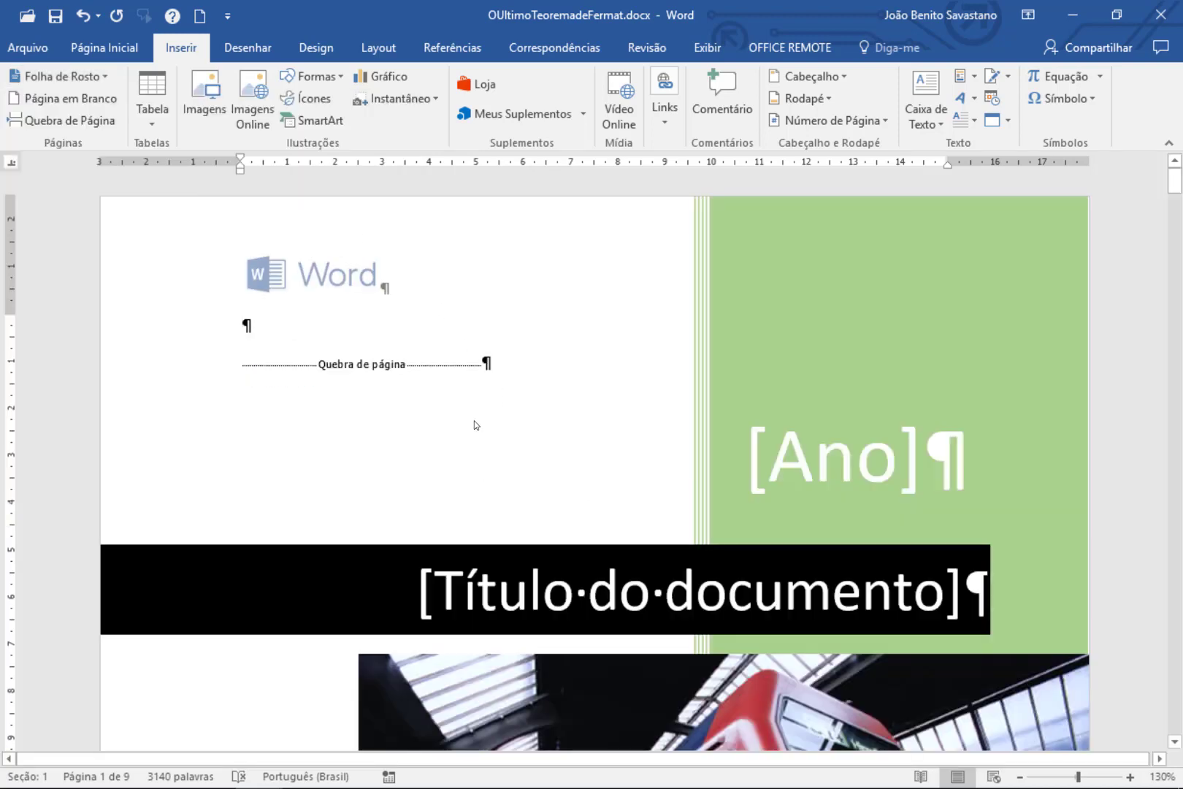
Step: Replace the cover page's document title placeholder with "O último Teorema de Fermat"
click(435, 591)
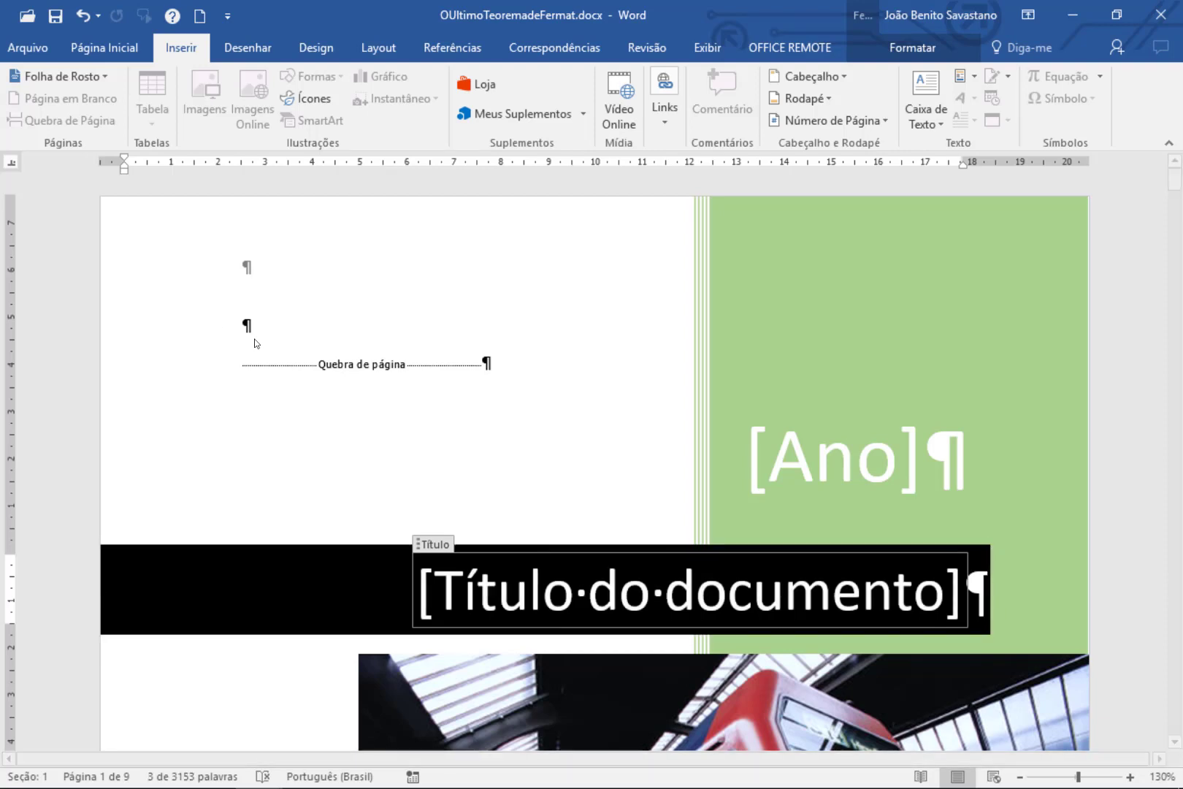
key(Delete)
text(O )
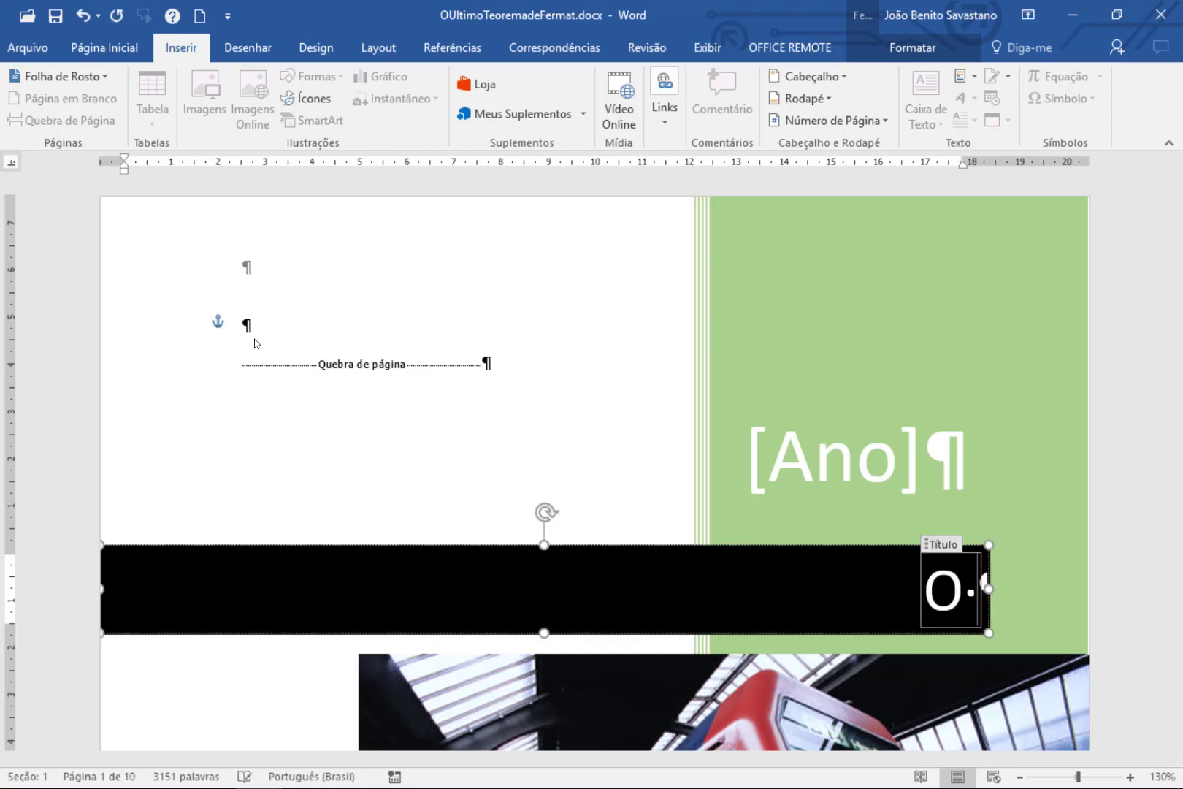
text(ü)
text(ltimo )
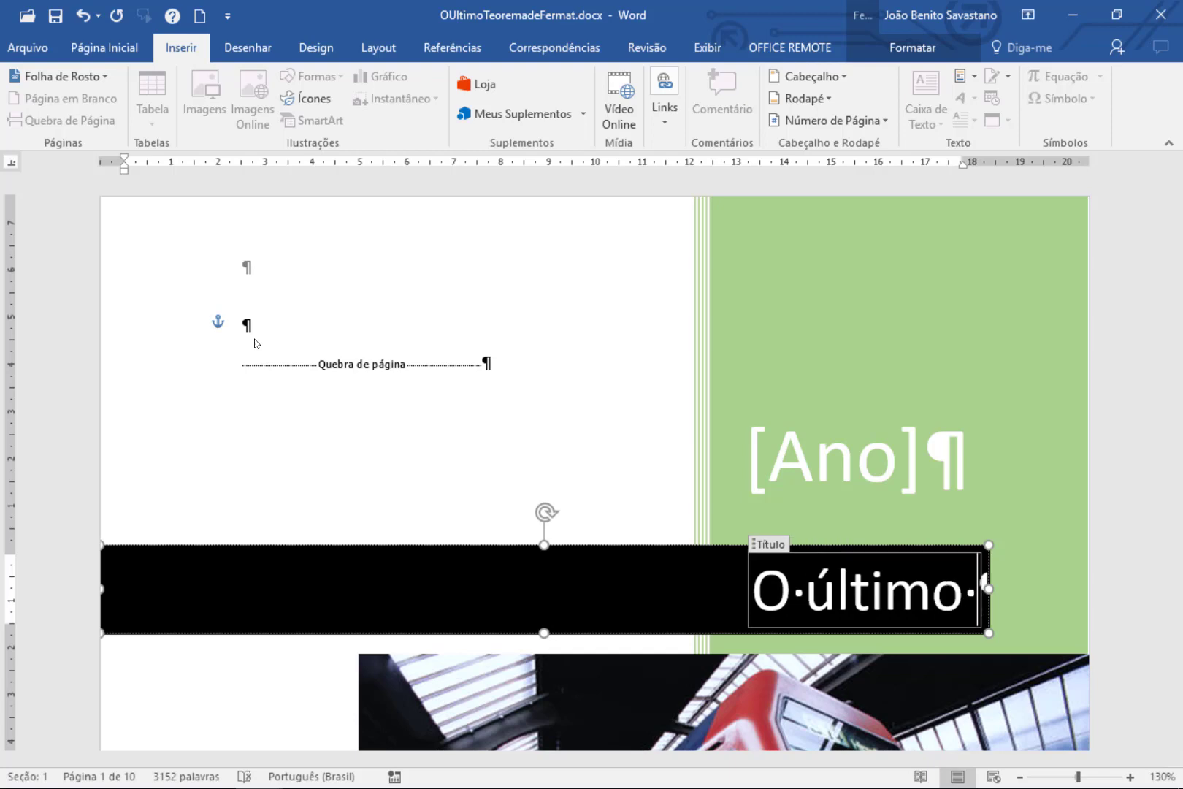
text(Teorema de)
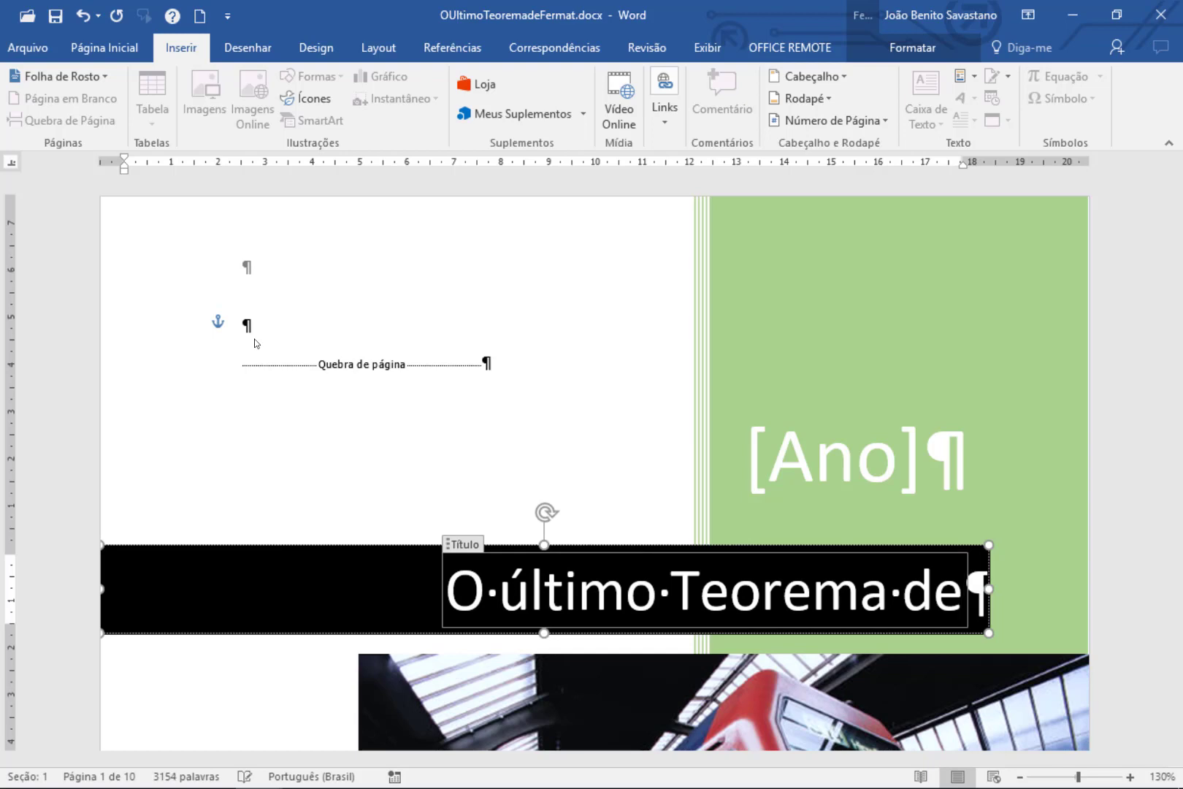
text( Ferm)
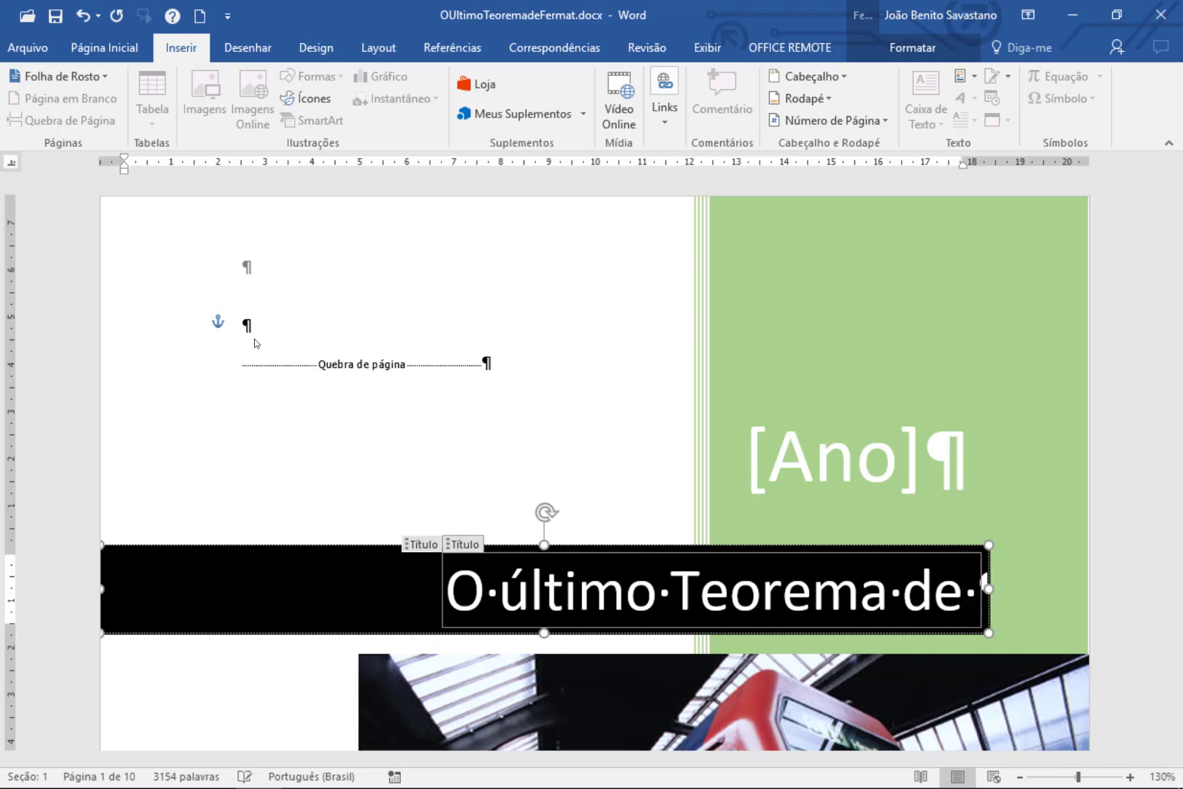
text(at)
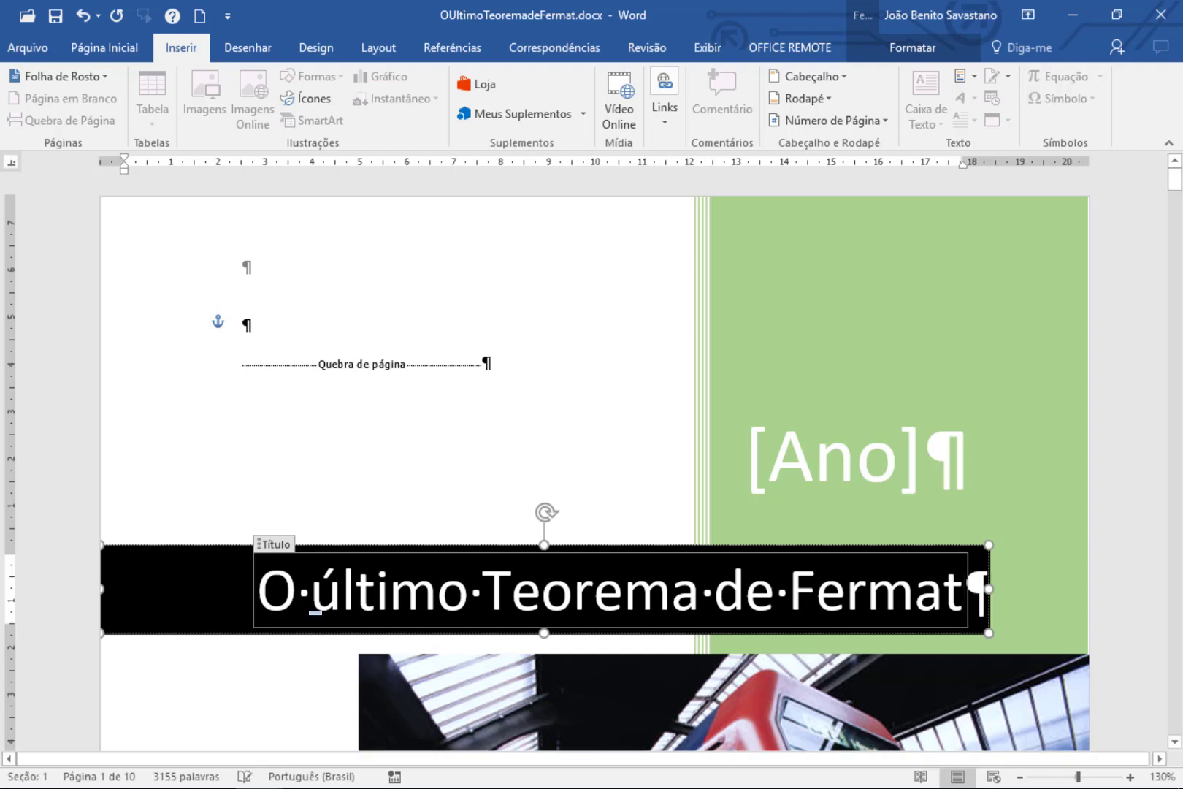
Step: Delete the train photo from the cover page and insert the picture CapaFermat.jpg in its place
scroll(798, 524, down, 5)
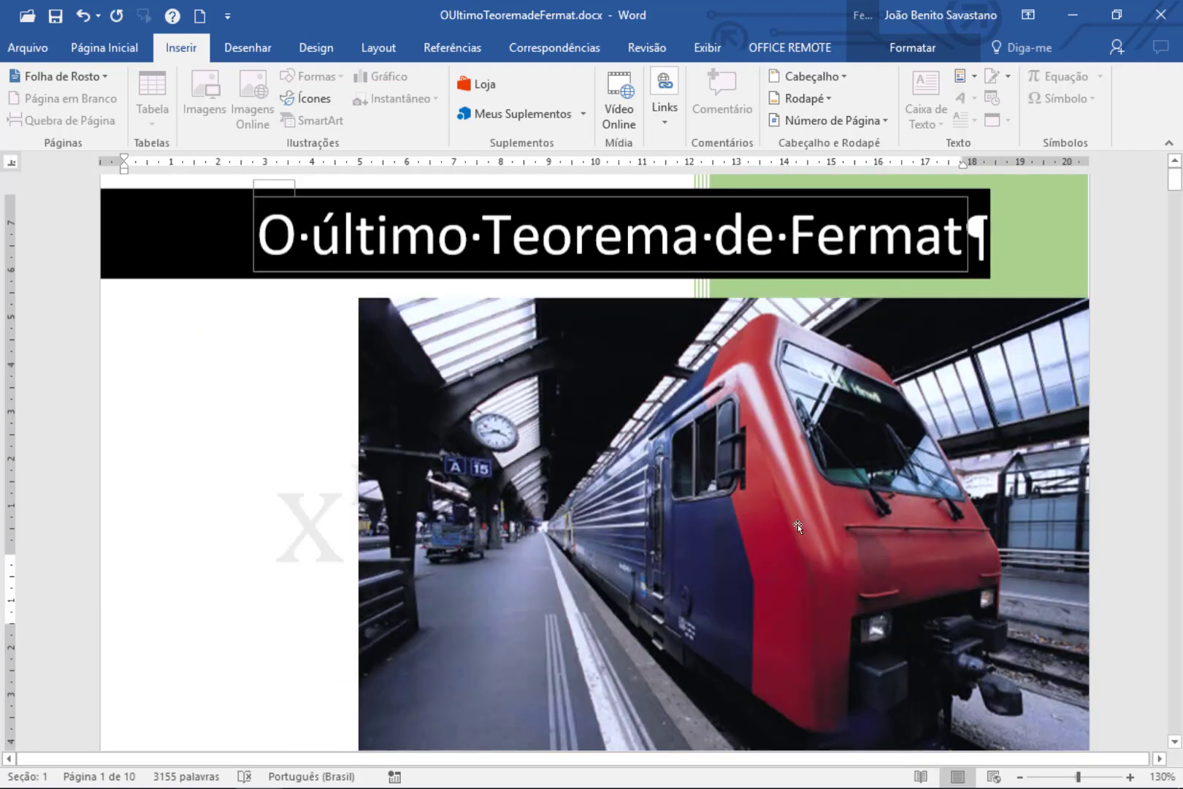
click(572, 357)
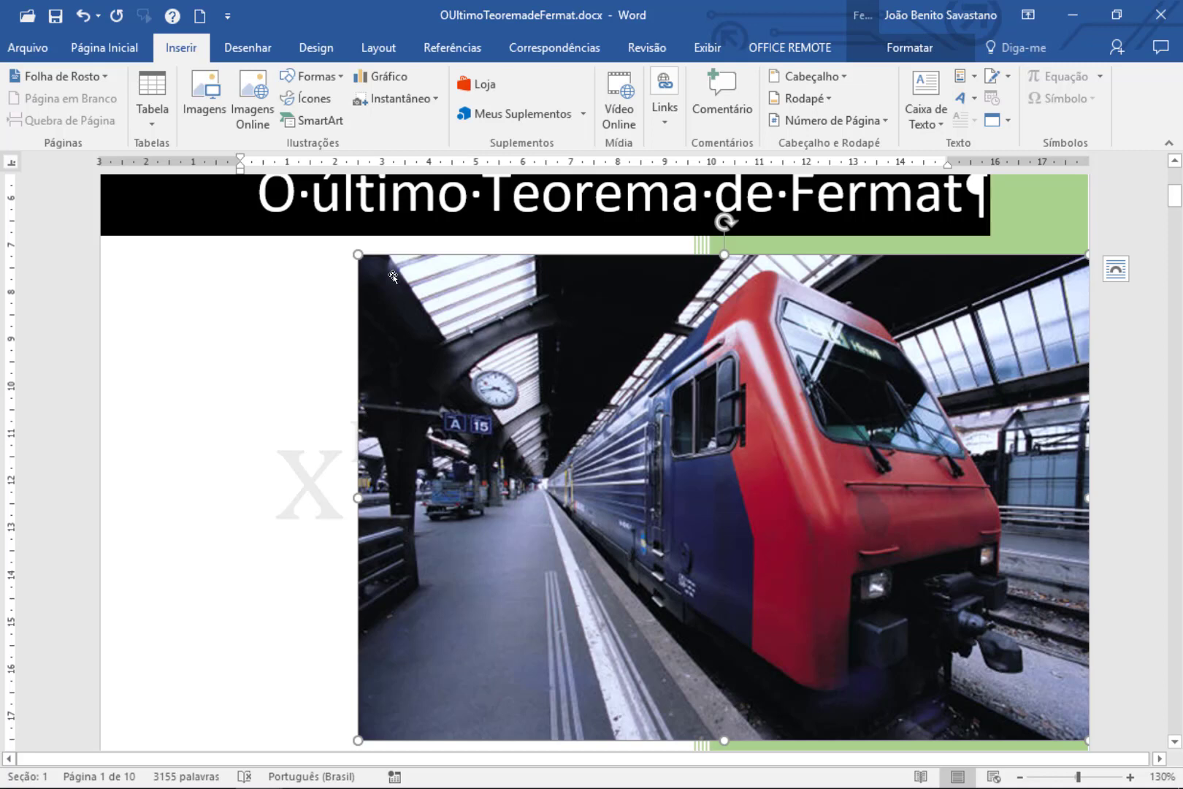
key(Delete)
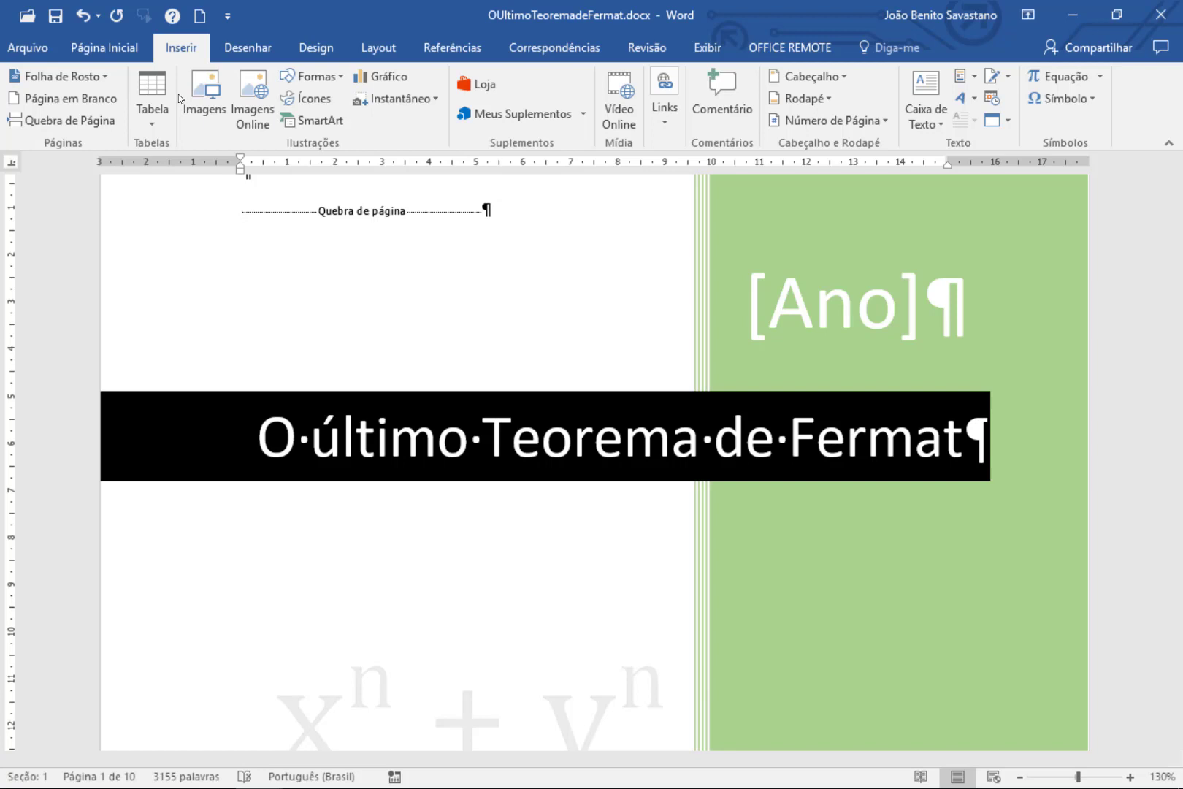
click(185, 117)
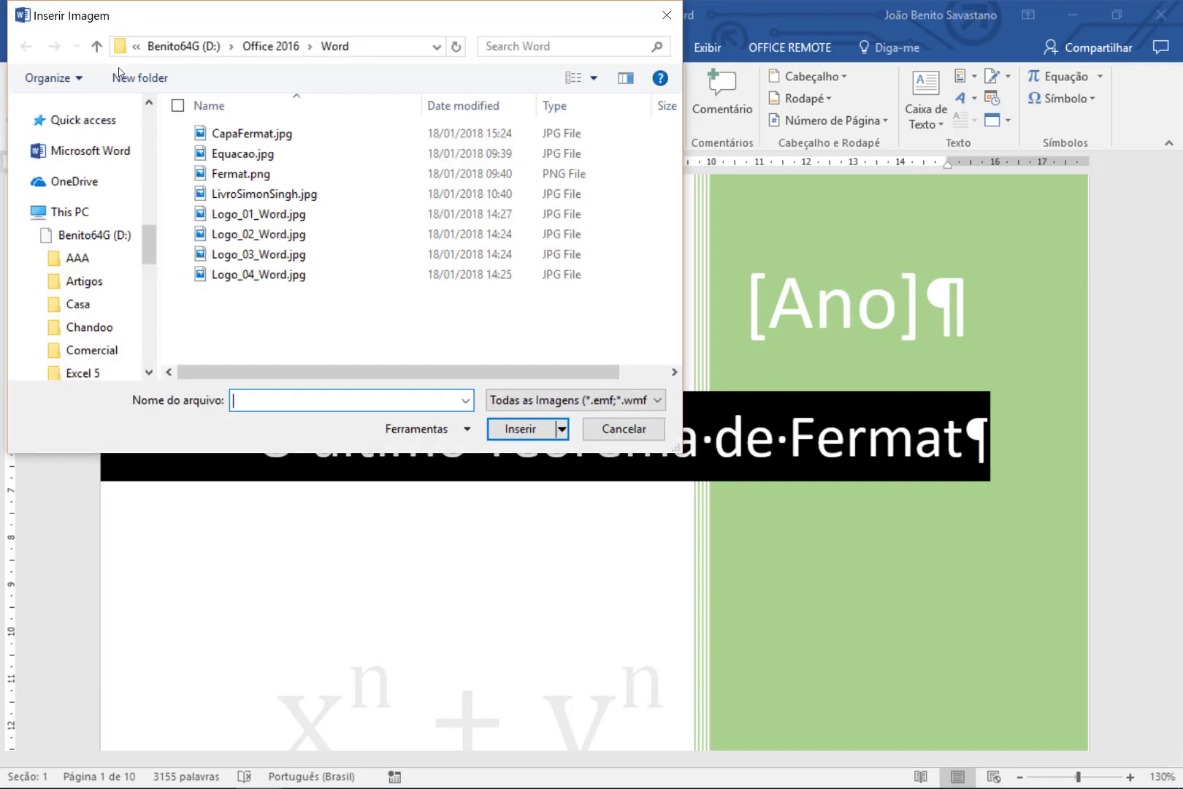
click(234, 134)
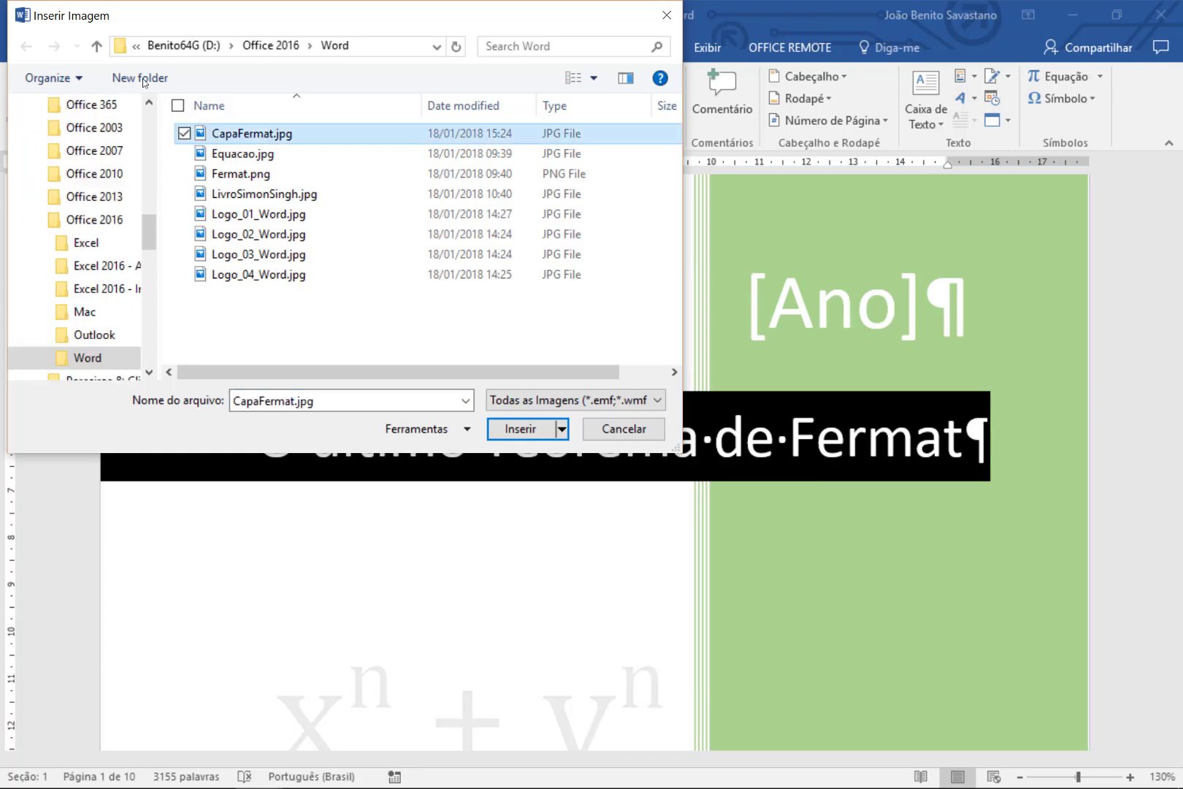
click(531, 433)
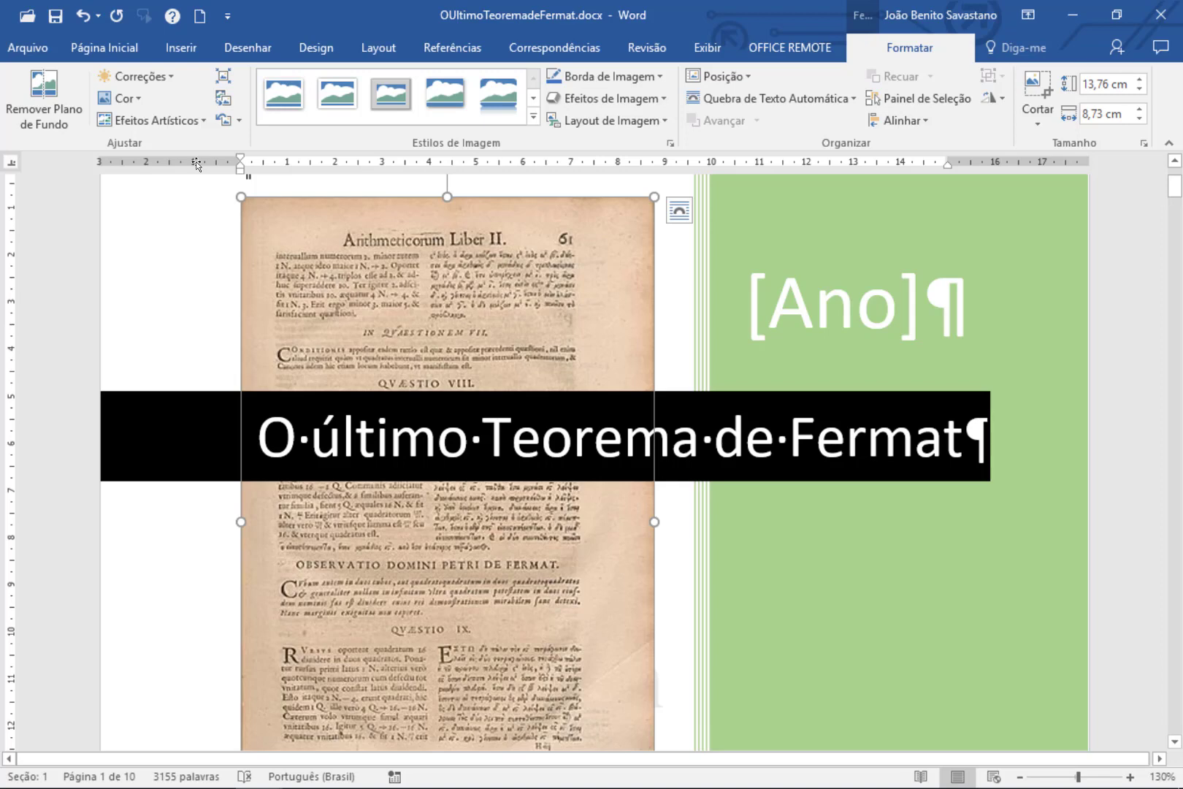
Step: Position the cover picture in the middle center of the page with text wrapping, and move it just below the black title band
click(718, 76)
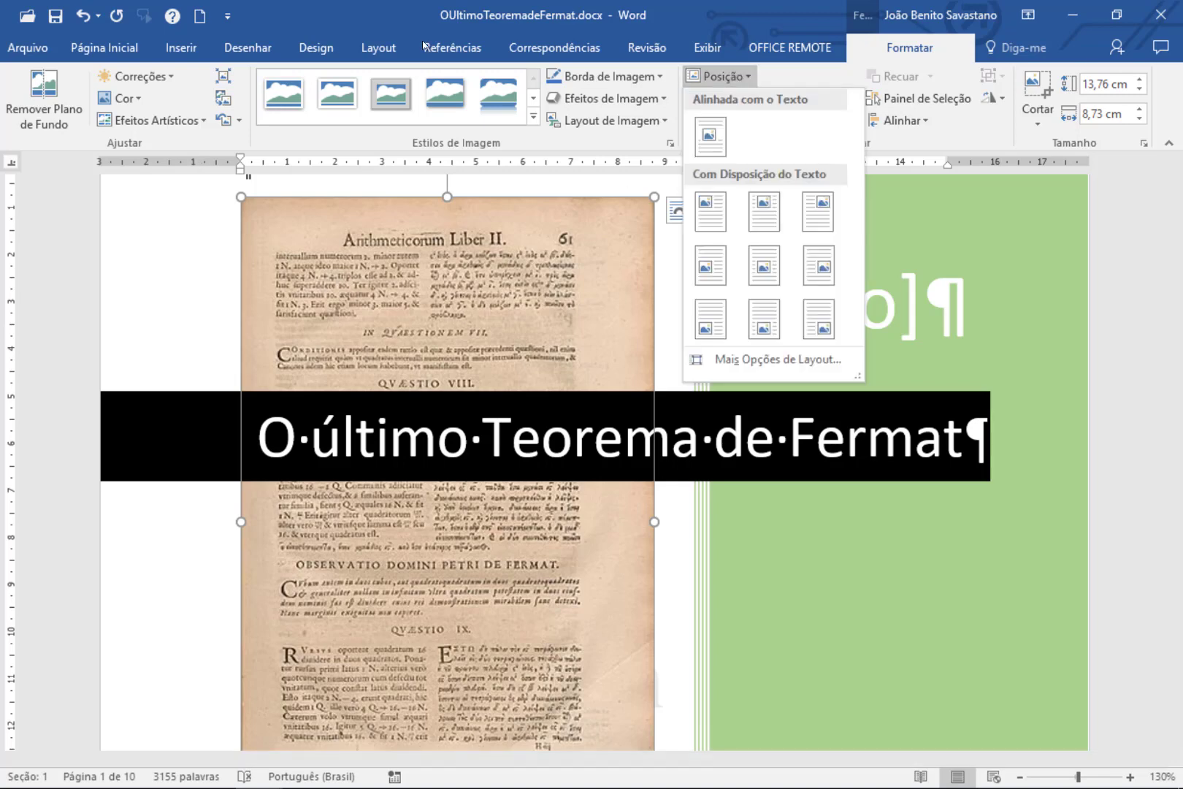
click(767, 264)
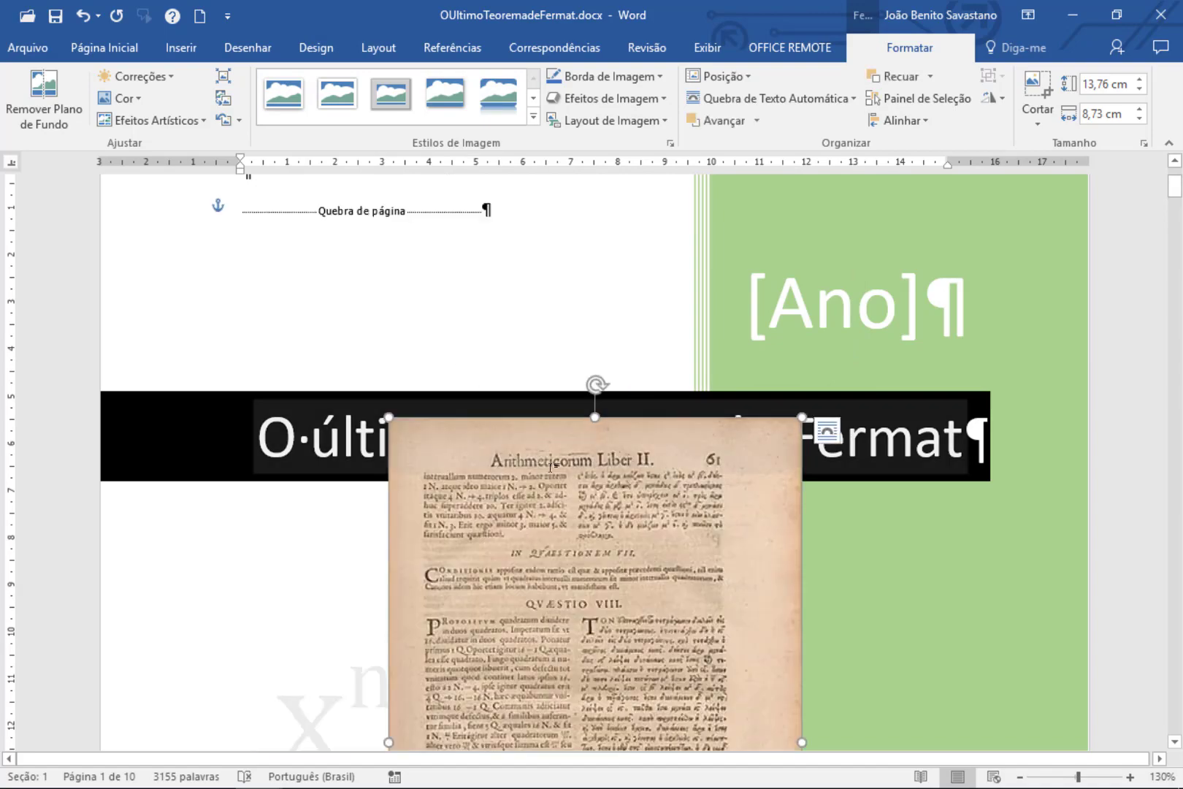
drag(552, 465, 546, 583)
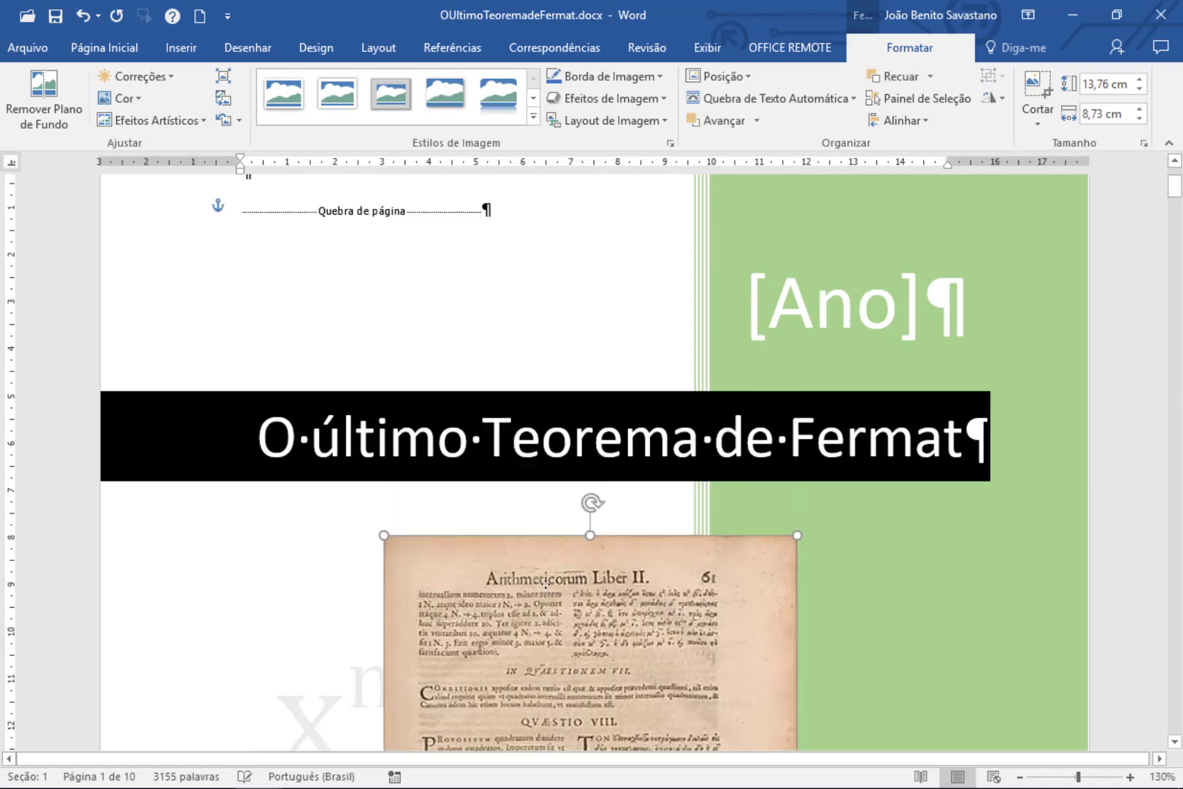
Step: Enlarge the cover picture proportionally to about 16,2 cm high by 10,28 cm wide
scroll(312, 333, down, 5)
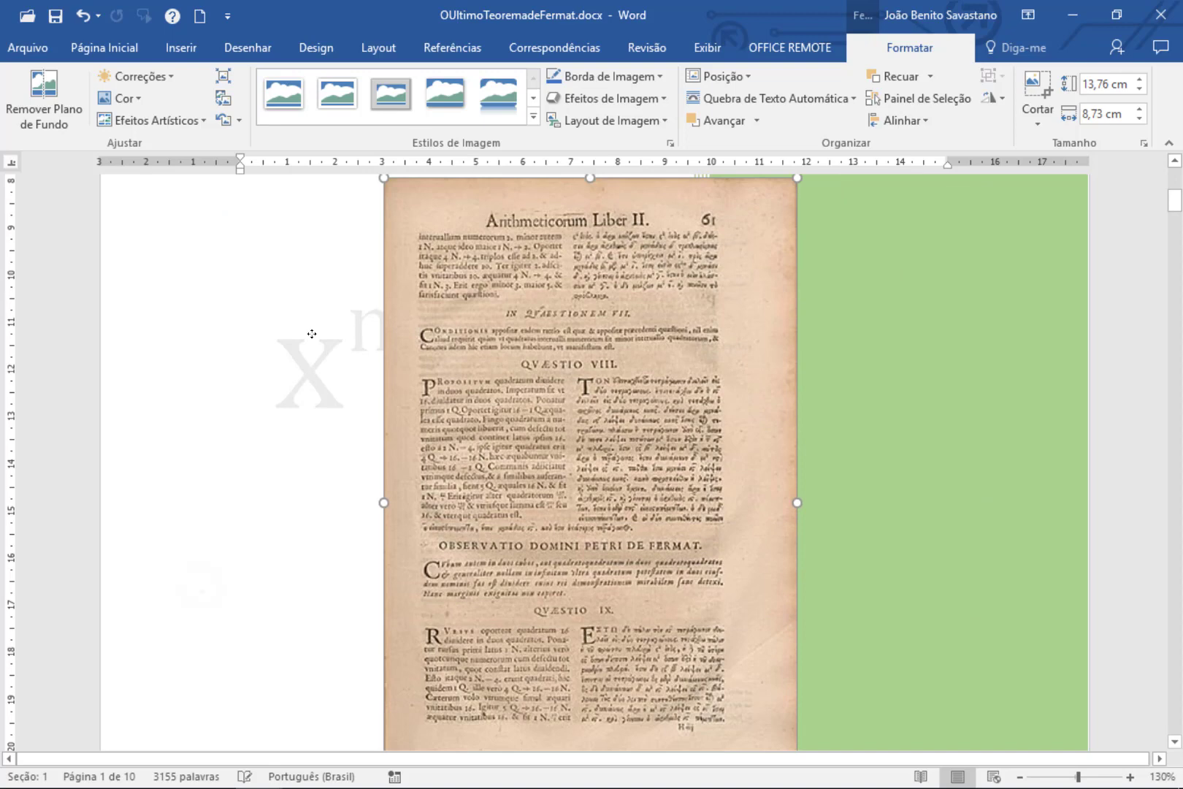
scroll(312, 334, down, 2)
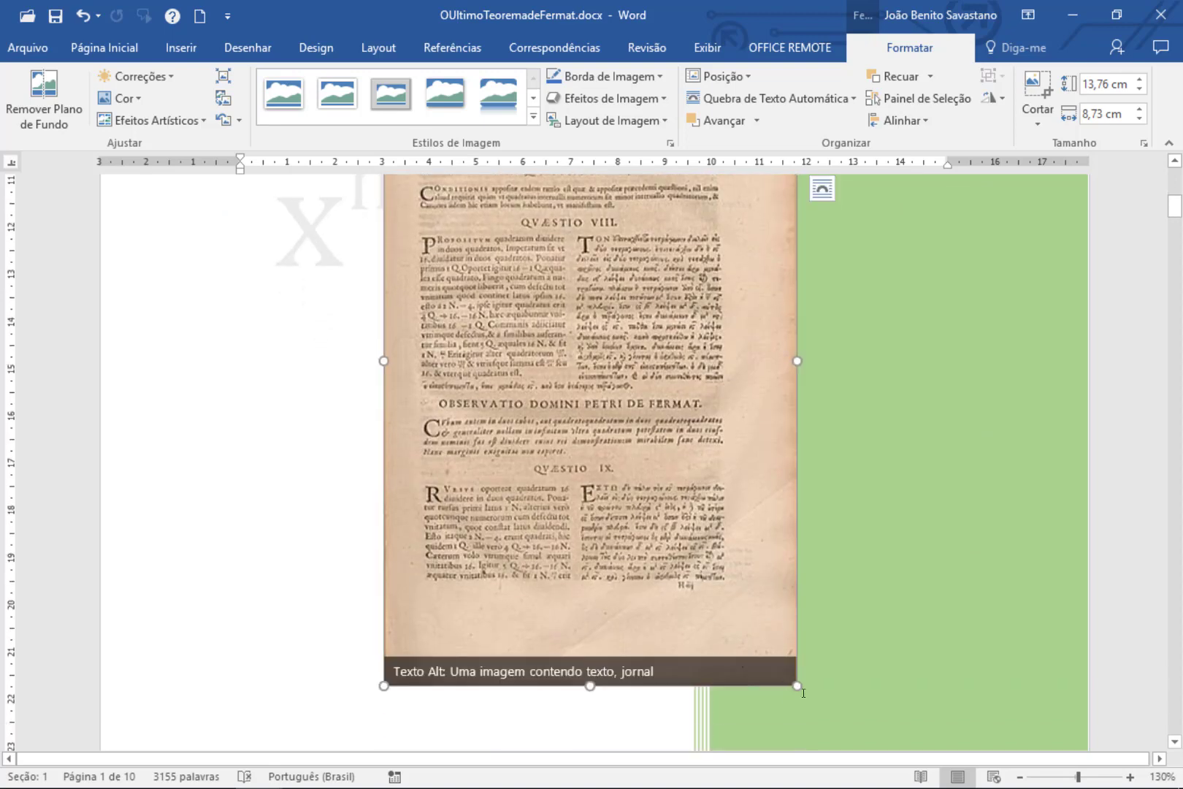
drag(796, 687, 869, 714)
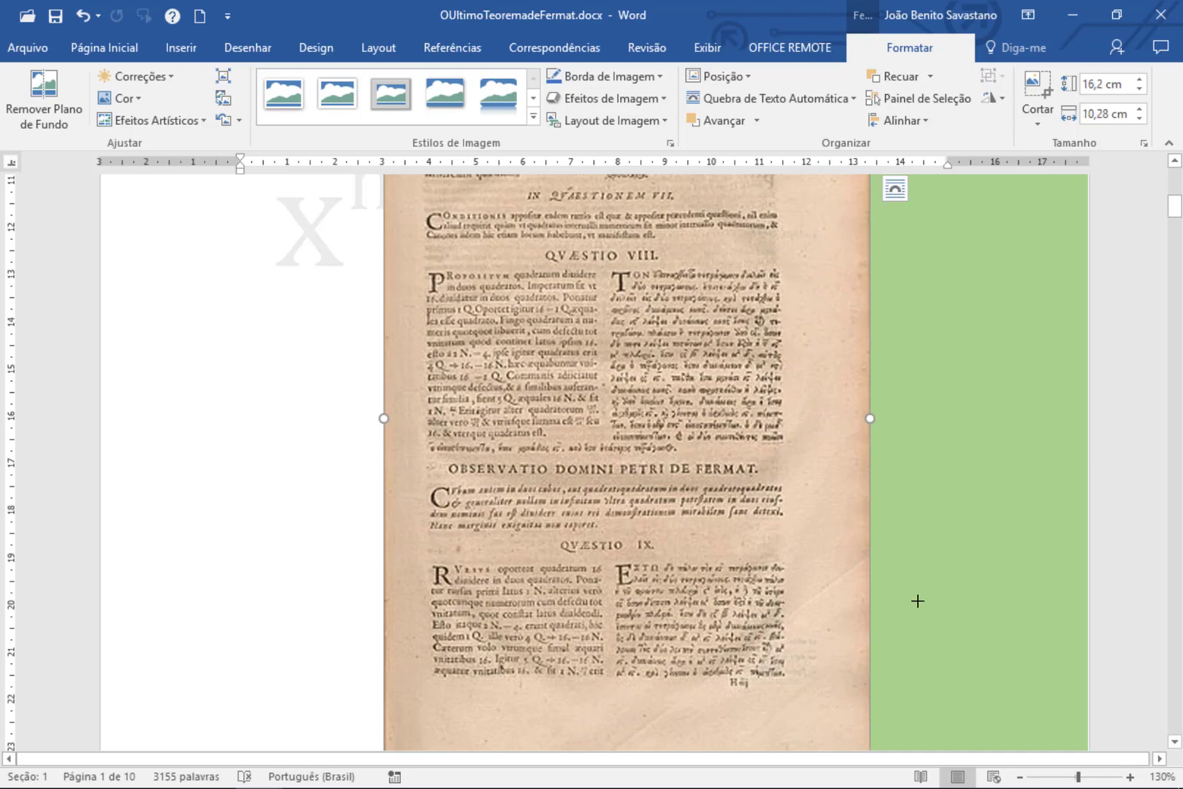
scroll(918, 601, up, 3)
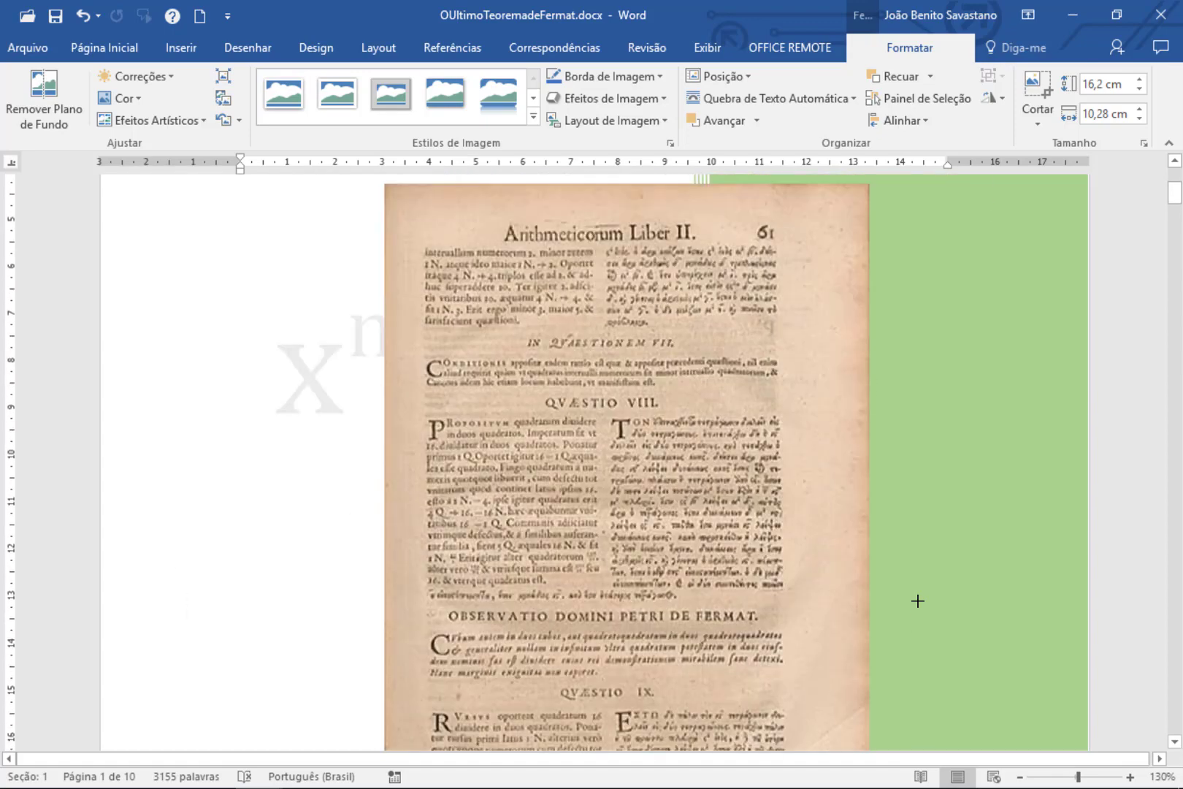
Step: Hide the formatting marks and review the table of contents page without them
scroll(919, 601, down, 10)
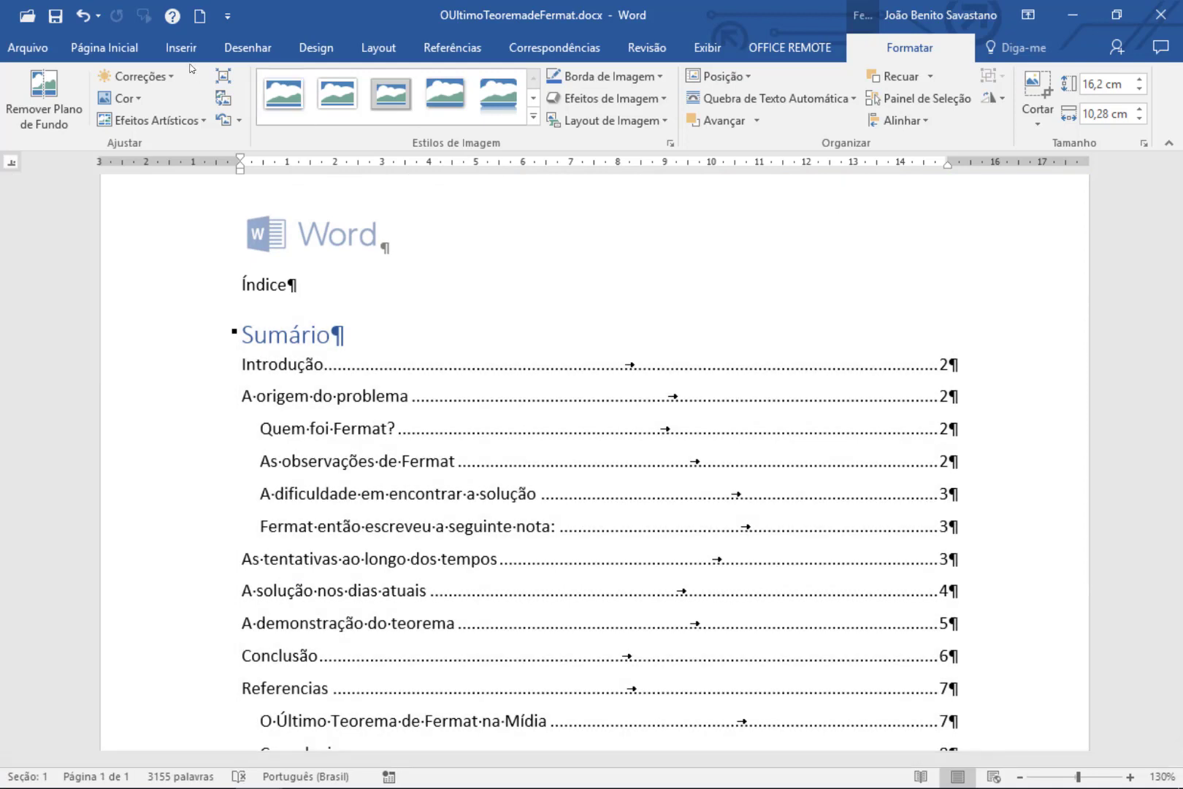
key(ctrl+shift+8)
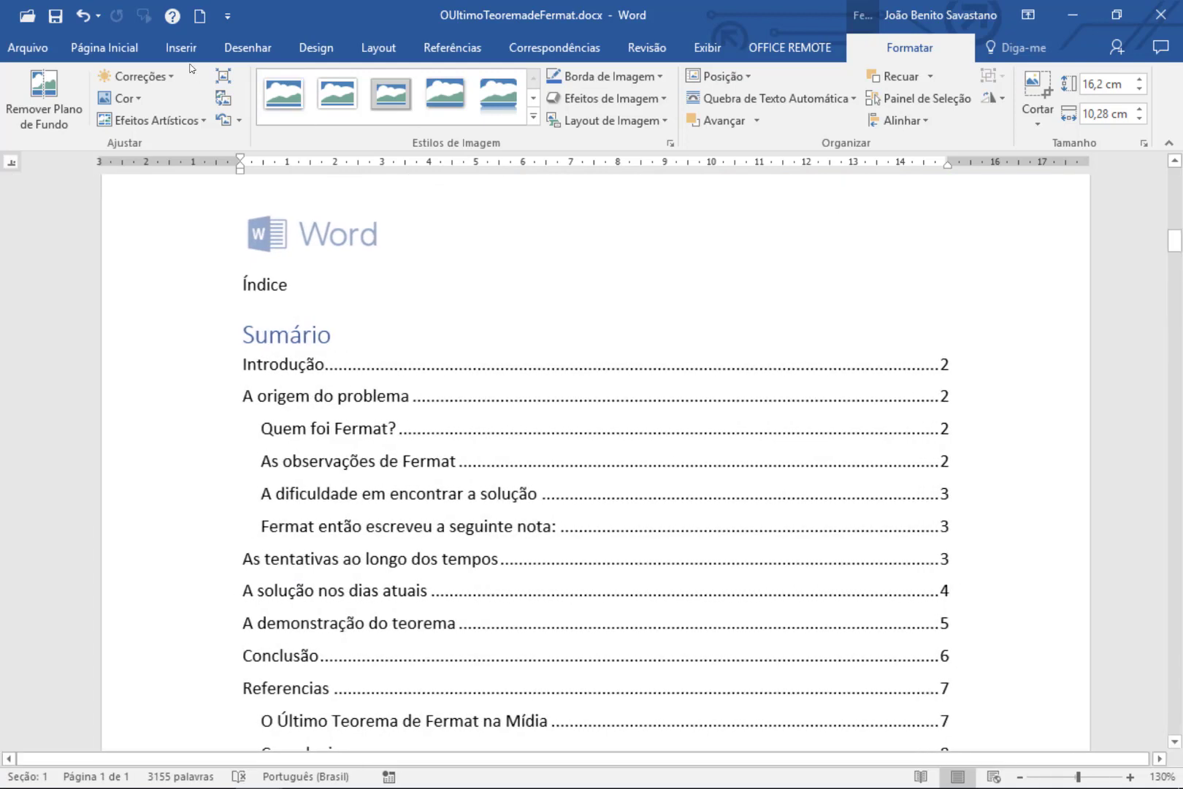
scroll(191, 68, down, 15)
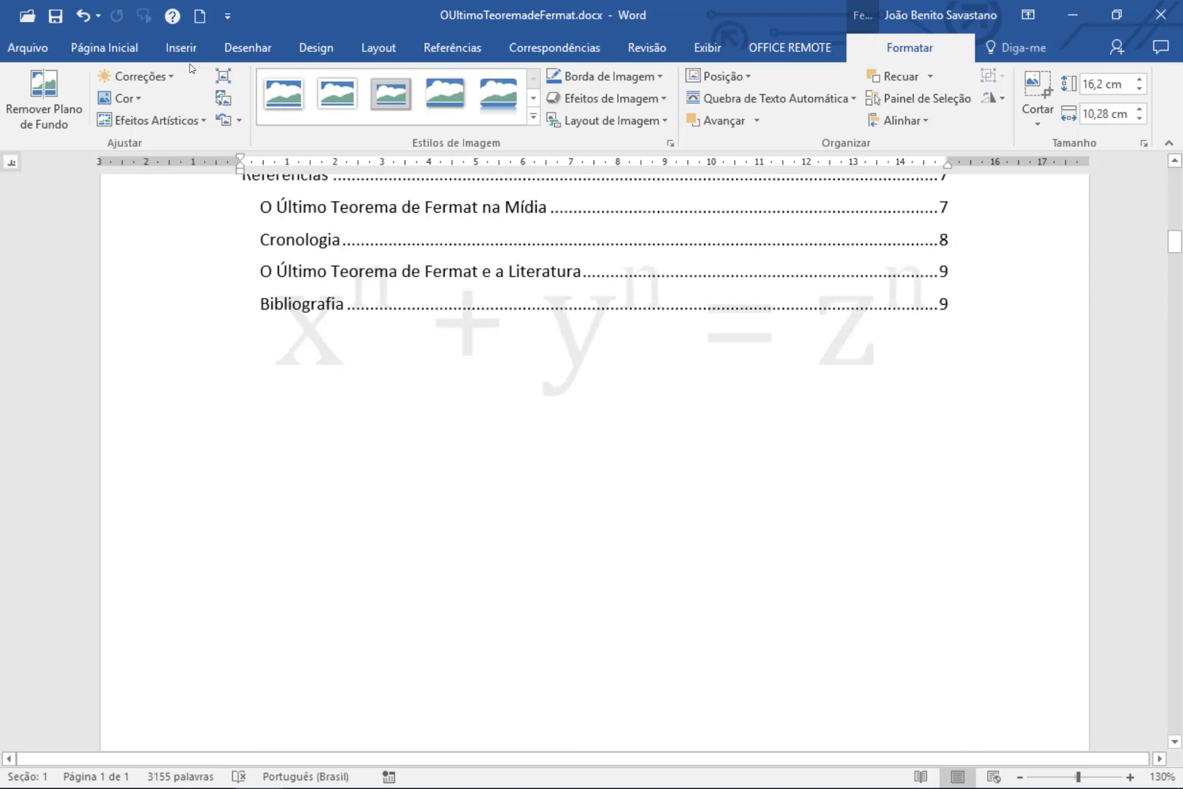
scroll(191, 68, up, 1)
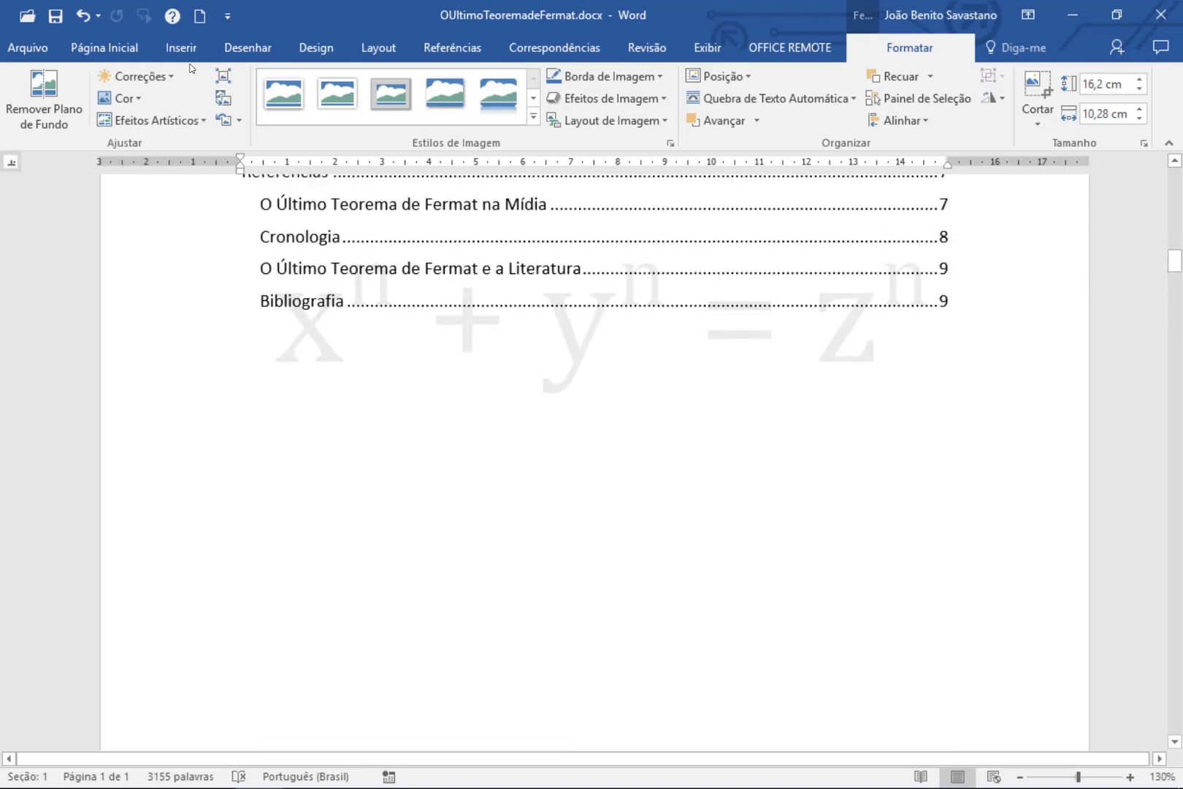
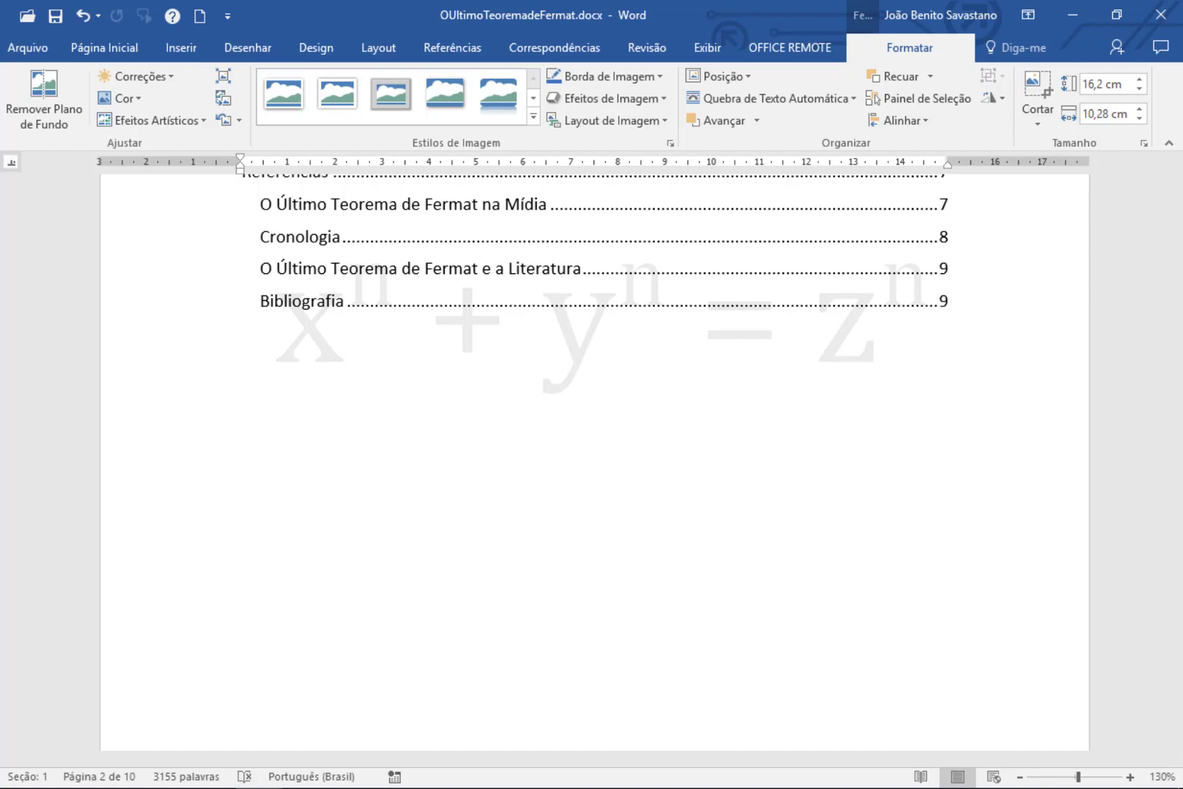
Step: Open the document Topicos.docx
click(29, 49)
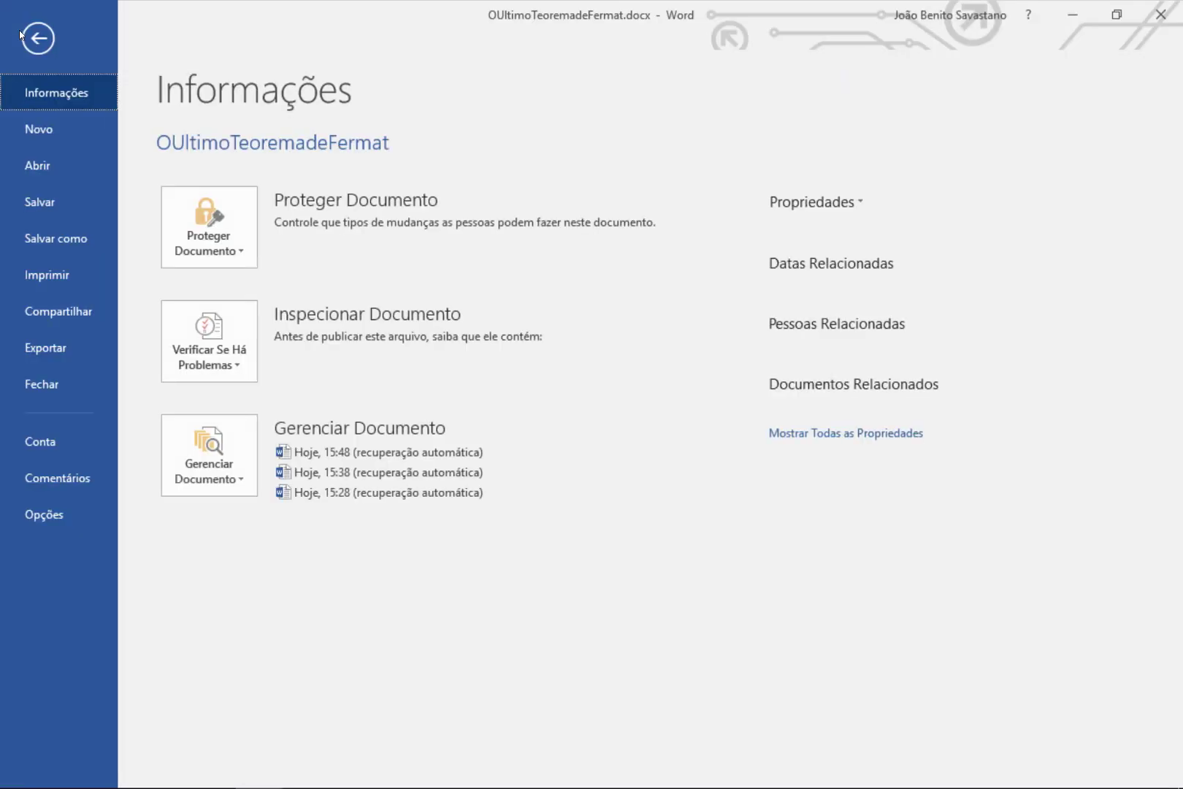
click(34, 168)
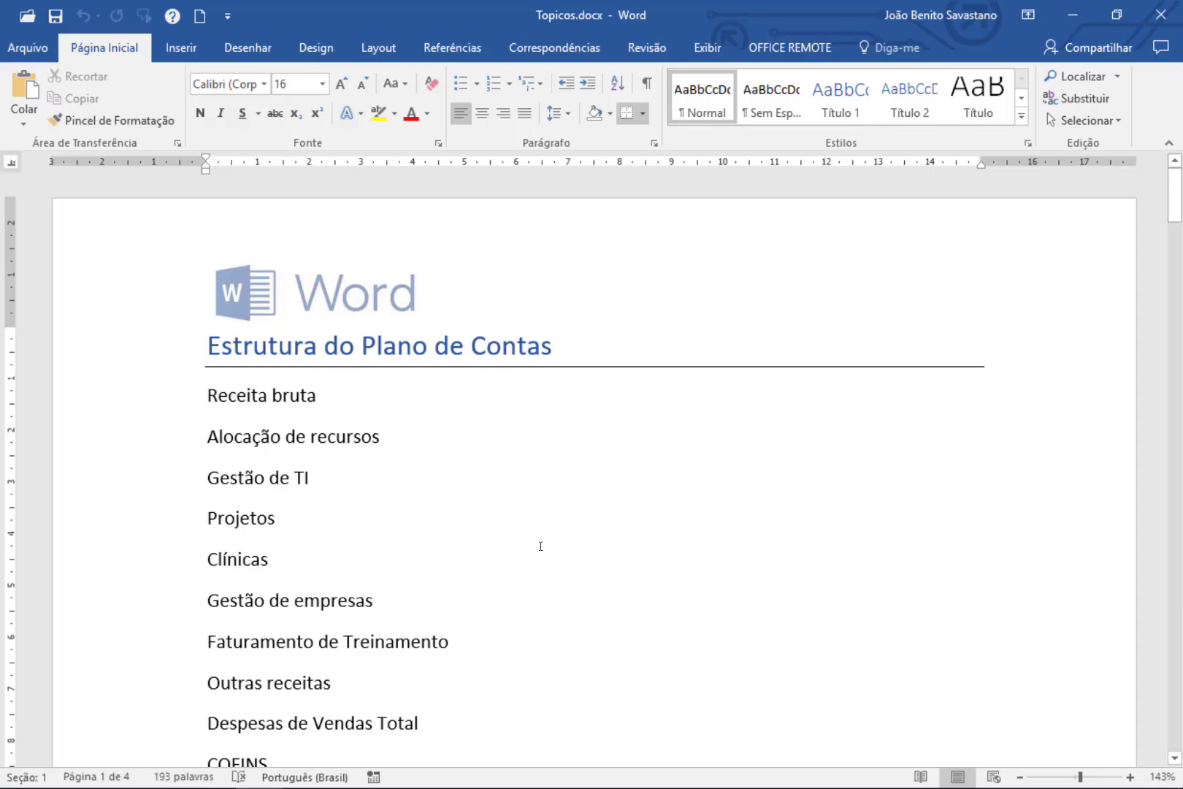
Step: Turn the seven items from Receita bruta to Faturamento de Treinamento into a bulleted list, undoing and reapplying the bullets once
scroll(541, 547, down, 1)
scroll(540, 547, up, 1)
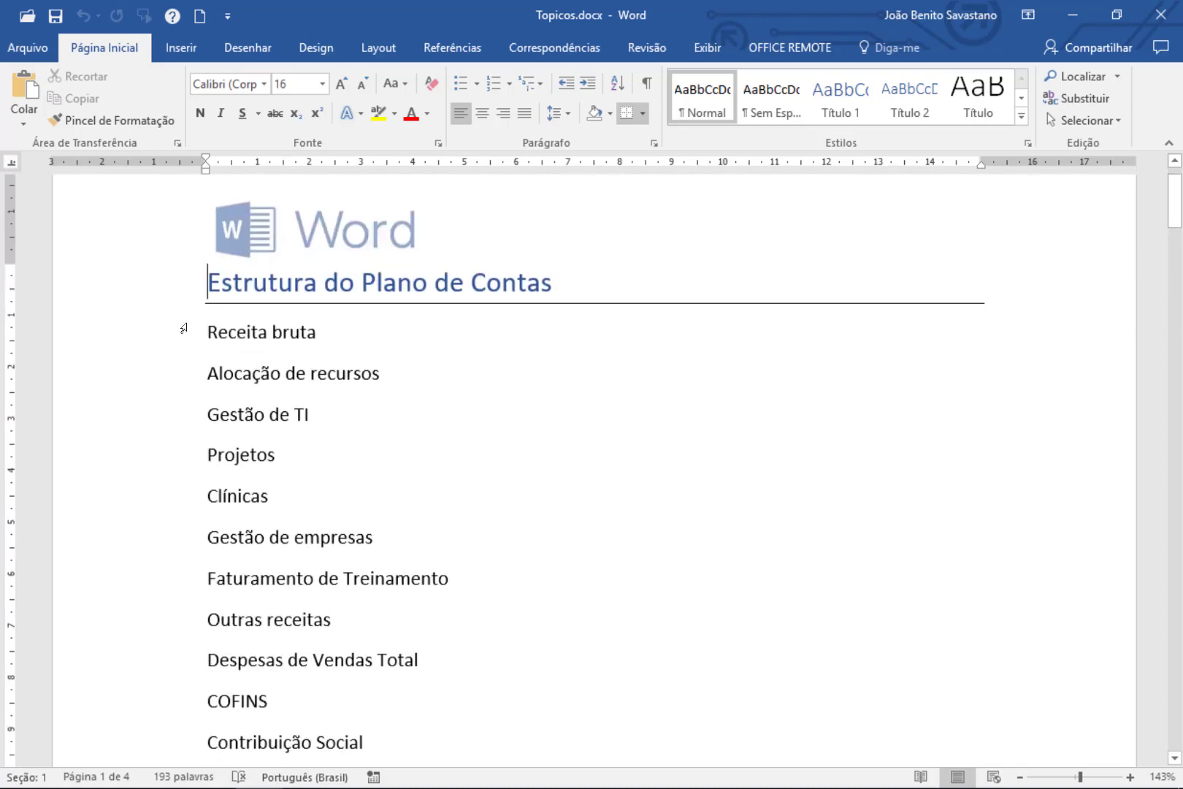
drag(152, 334, 130, 574)
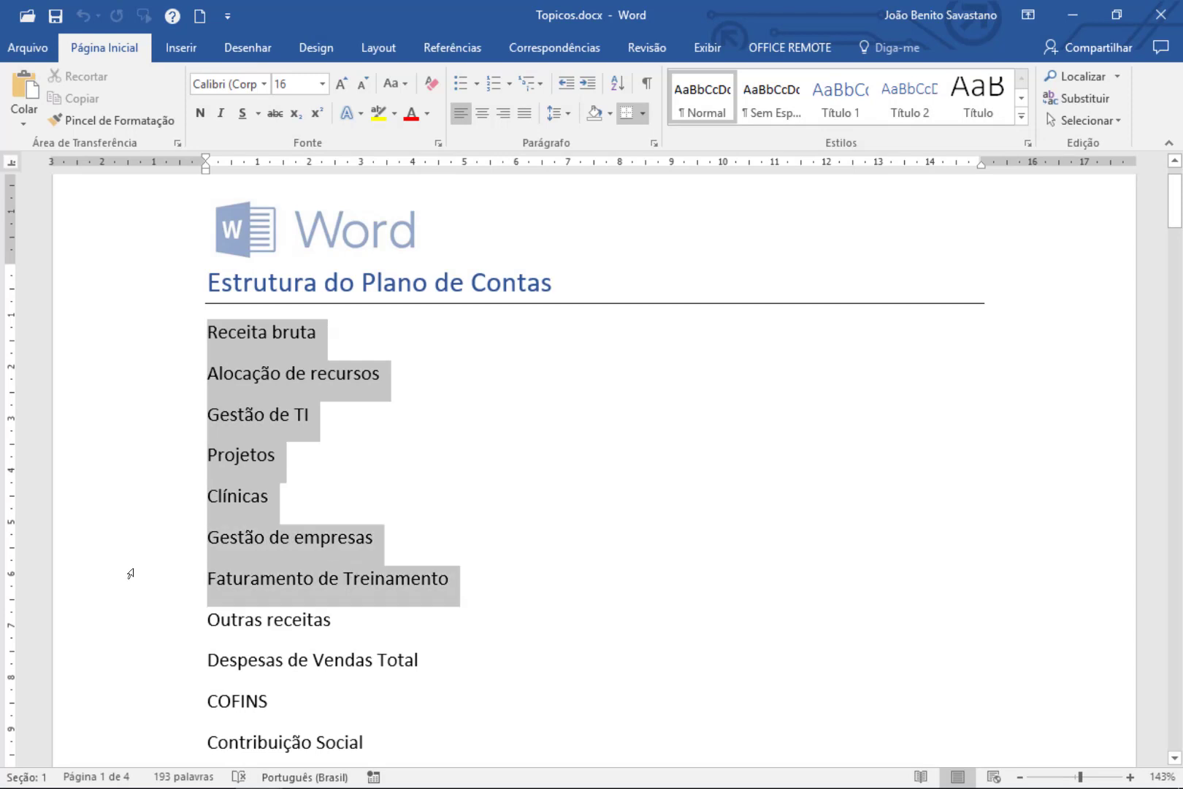
click(459, 96)
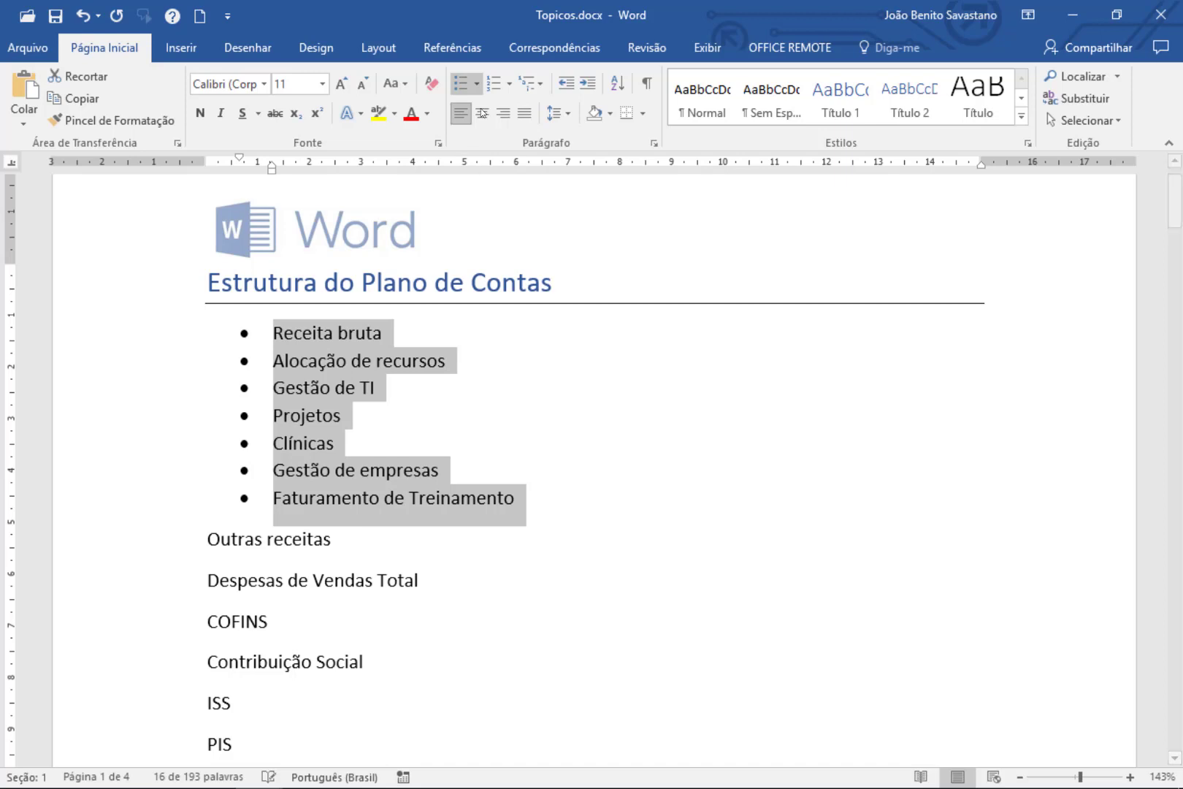
key(ctrl+z)
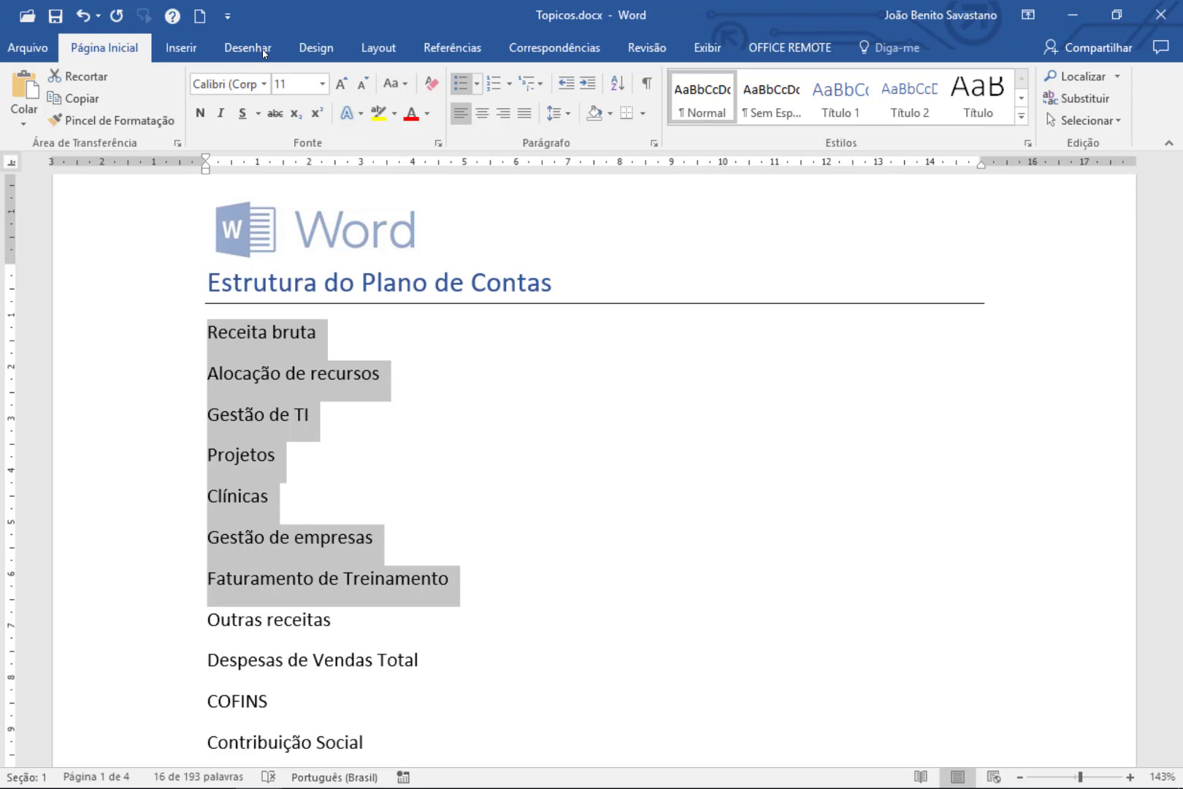
key(ctrl+y)
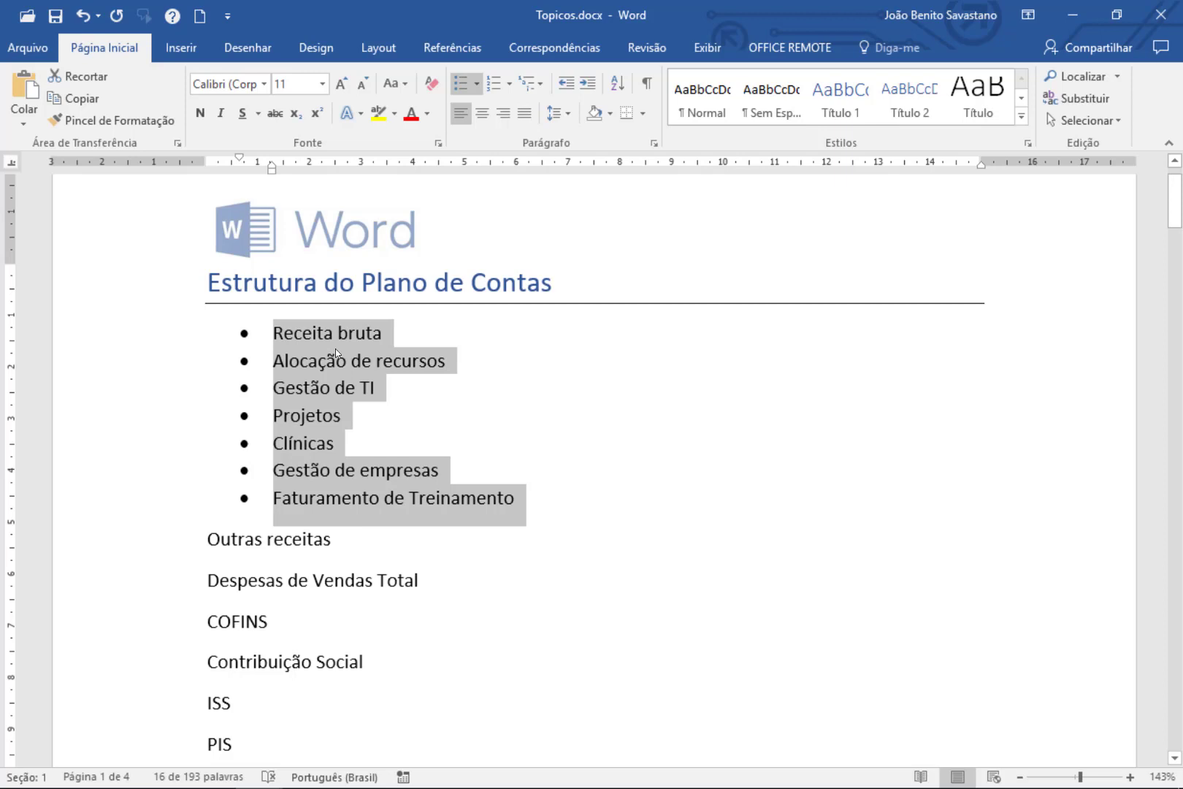
Step: Restore the bulleted items after deleting them, and decrease then increase the list's indent by one level
key(ctrl+y)
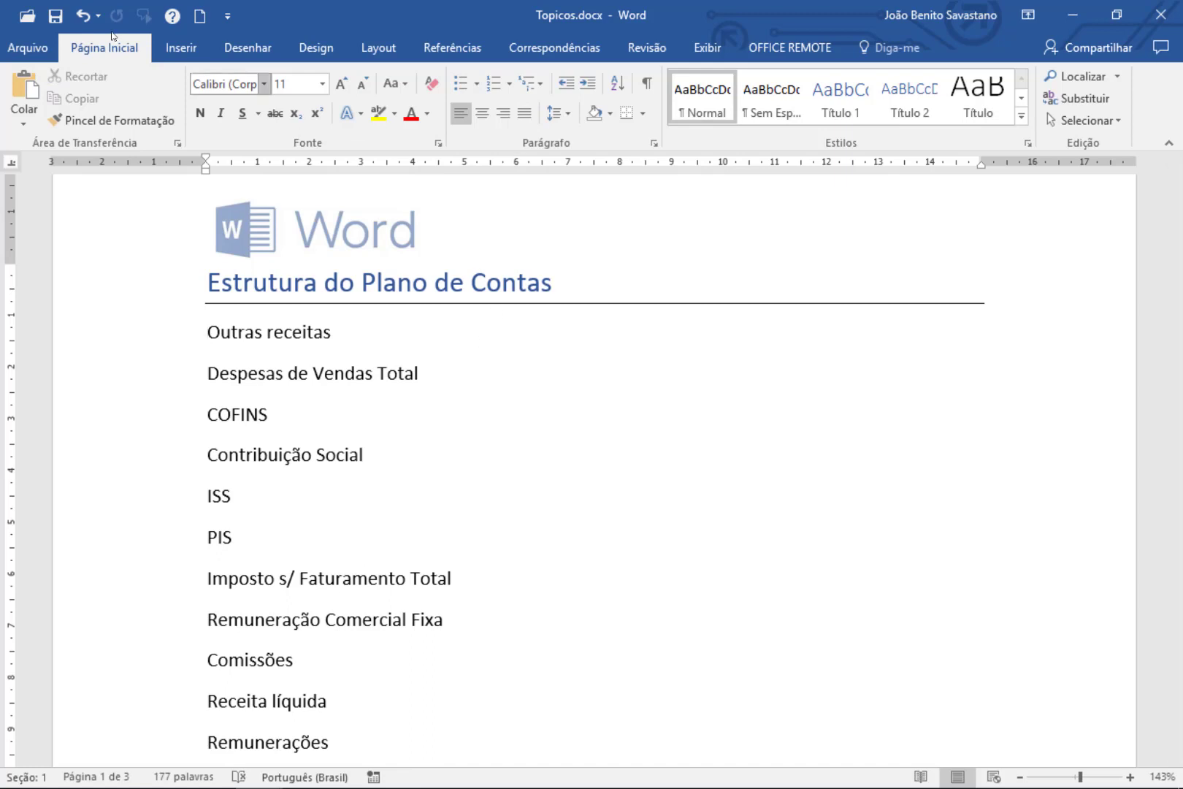
click(82, 14)
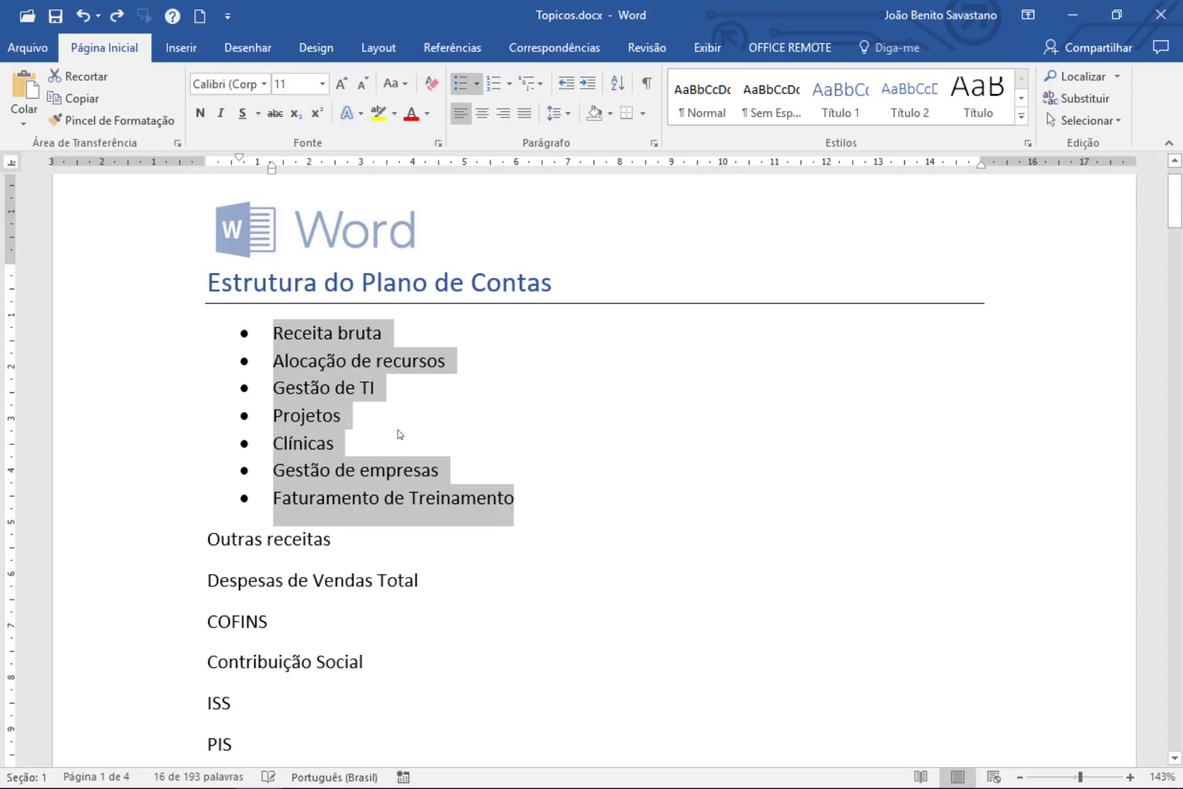
key(shift+Tab)
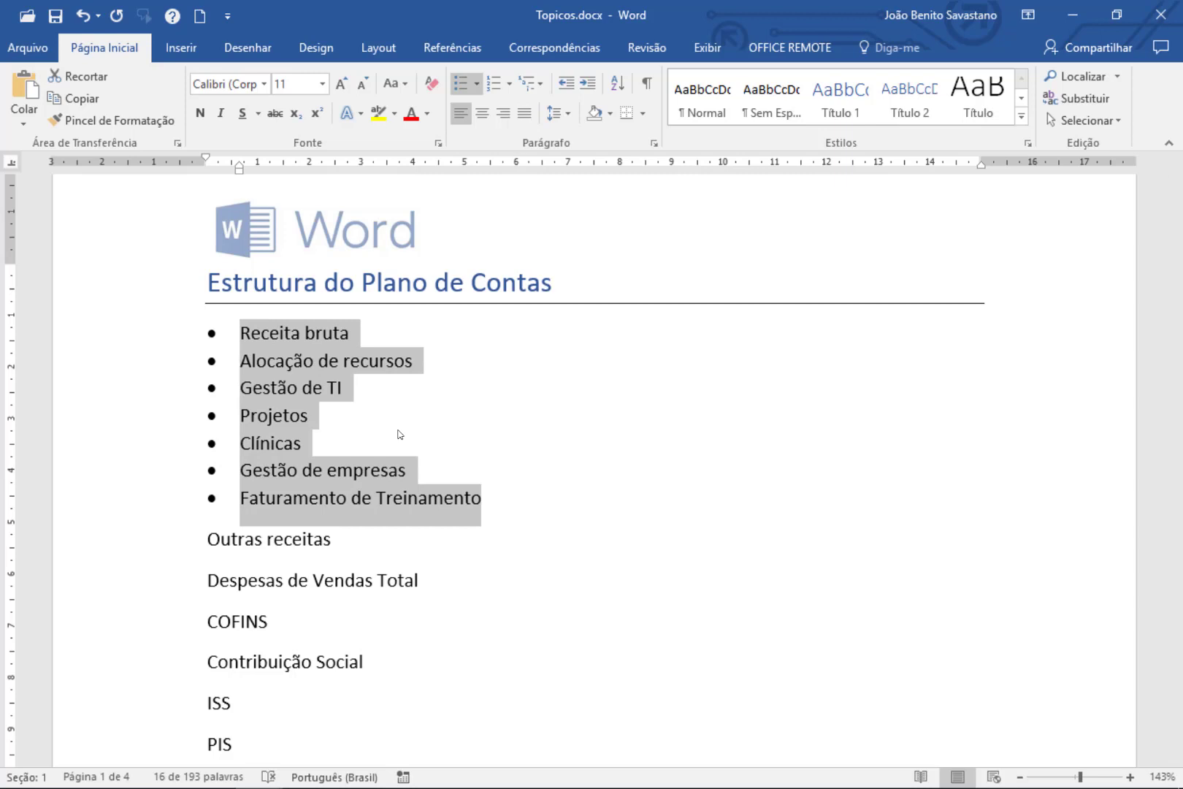
key(Tab)
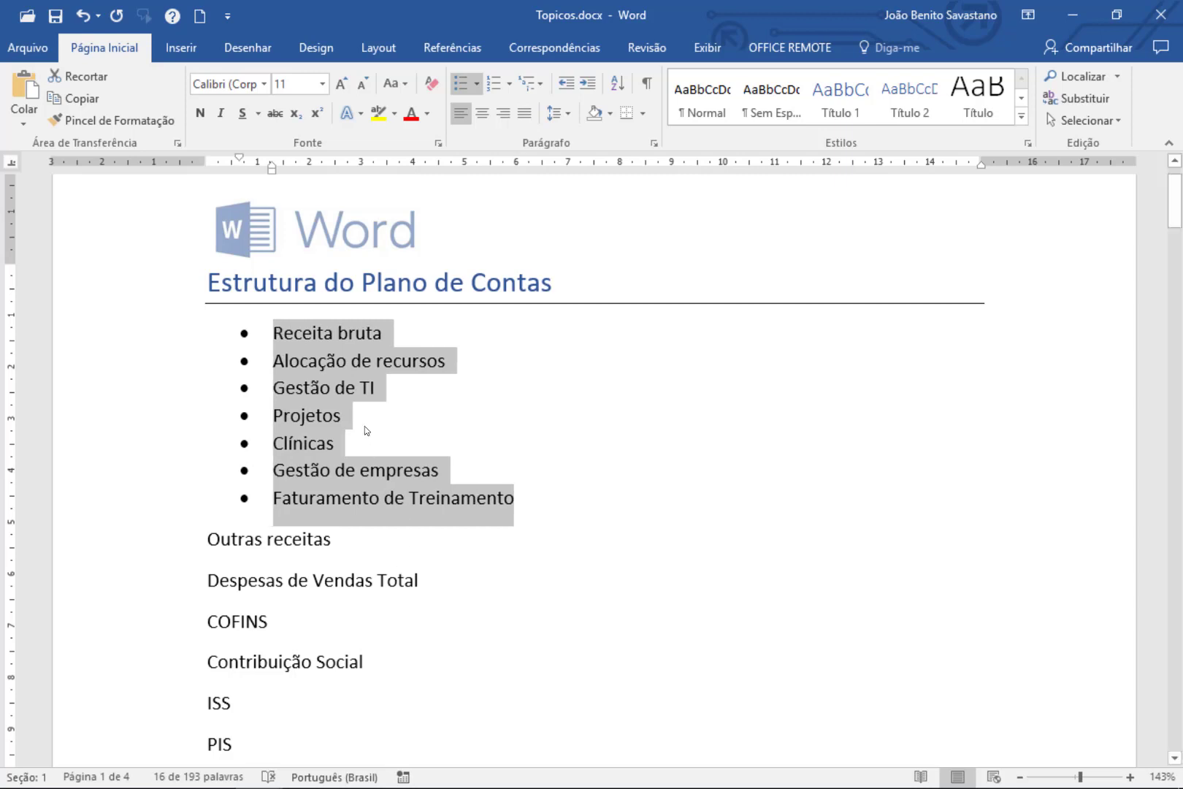
Step: Remove the bullets from the seven items and try the heading-linked multilevel numbering 1 Título 1, 1.1 Título 2, 1.1.1 Título 3
click(465, 85)
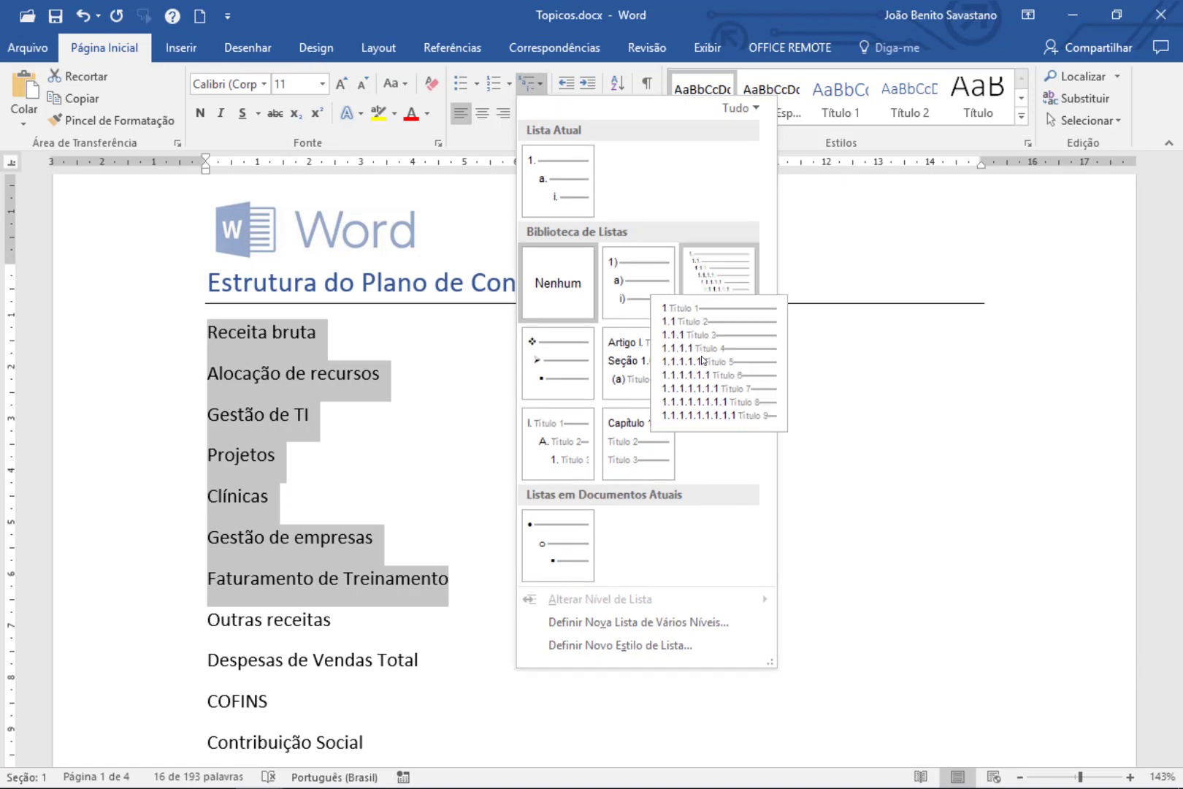
mouse_move(705, 373)
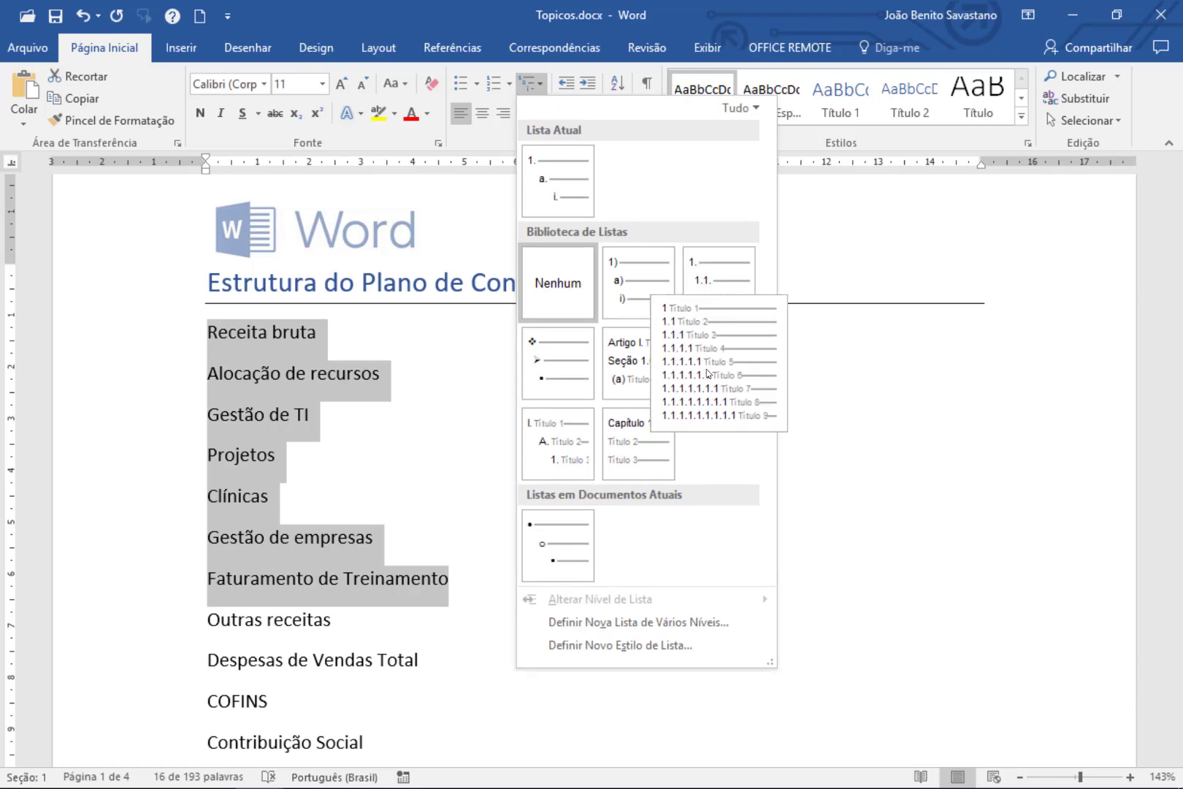
click(707, 368)
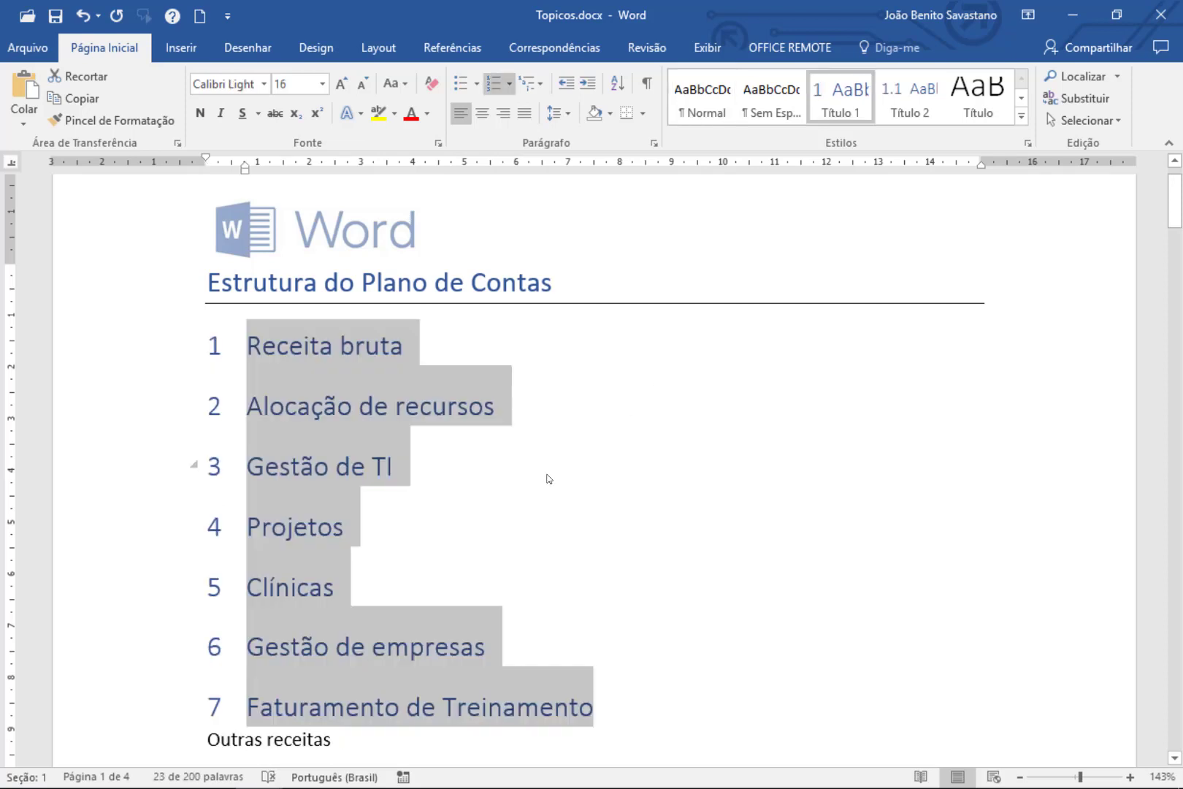
scroll(549, 479, down, 2)
scroll(549, 480, down, 1)
scroll(549, 480, up, 1)
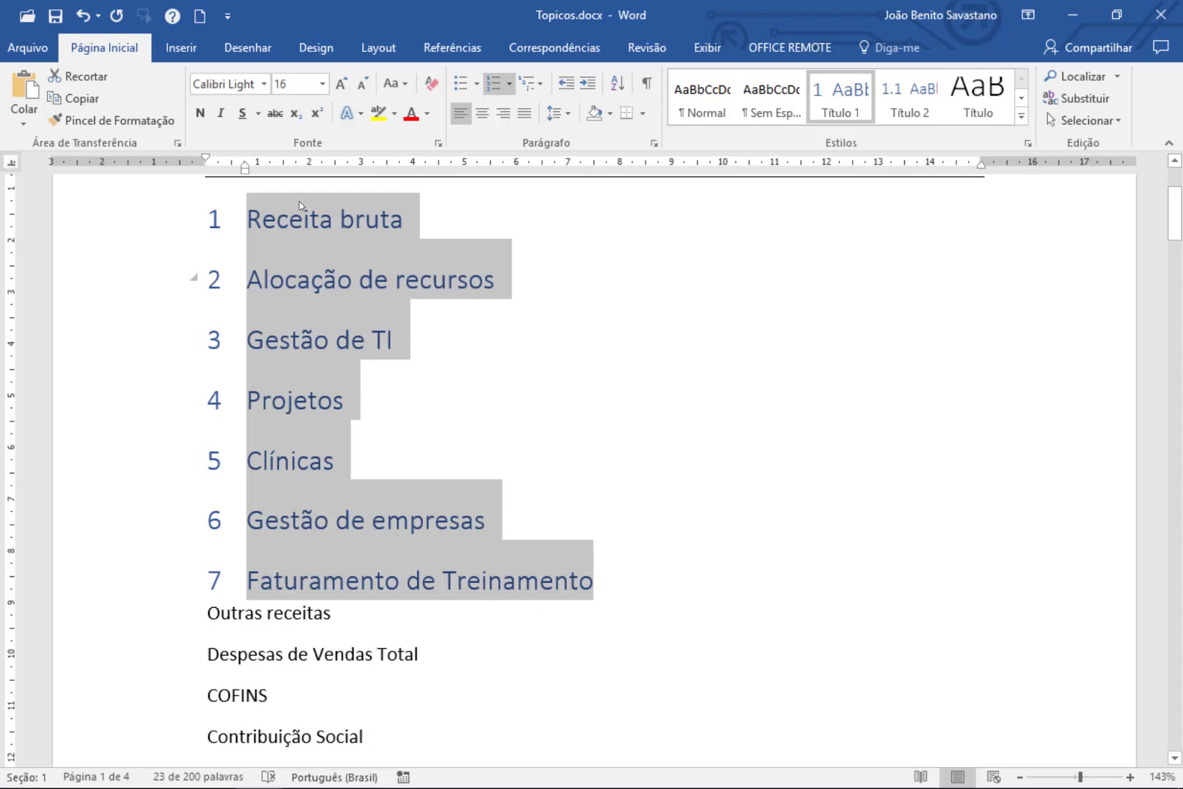
Step: Undo the heading-linked numbering and apply the plain 1., 1.1., 1.1.1. multilevel list to the seven items
click(82, 15)
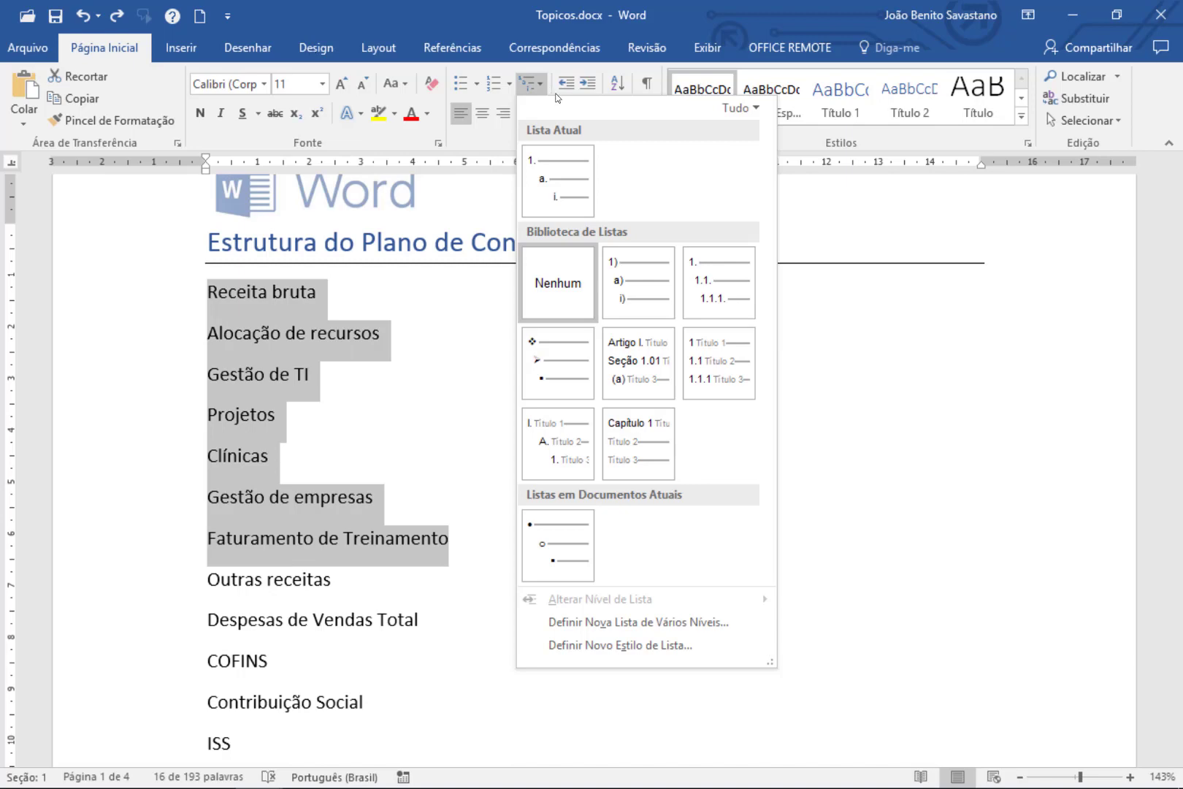
mouse_move(721, 273)
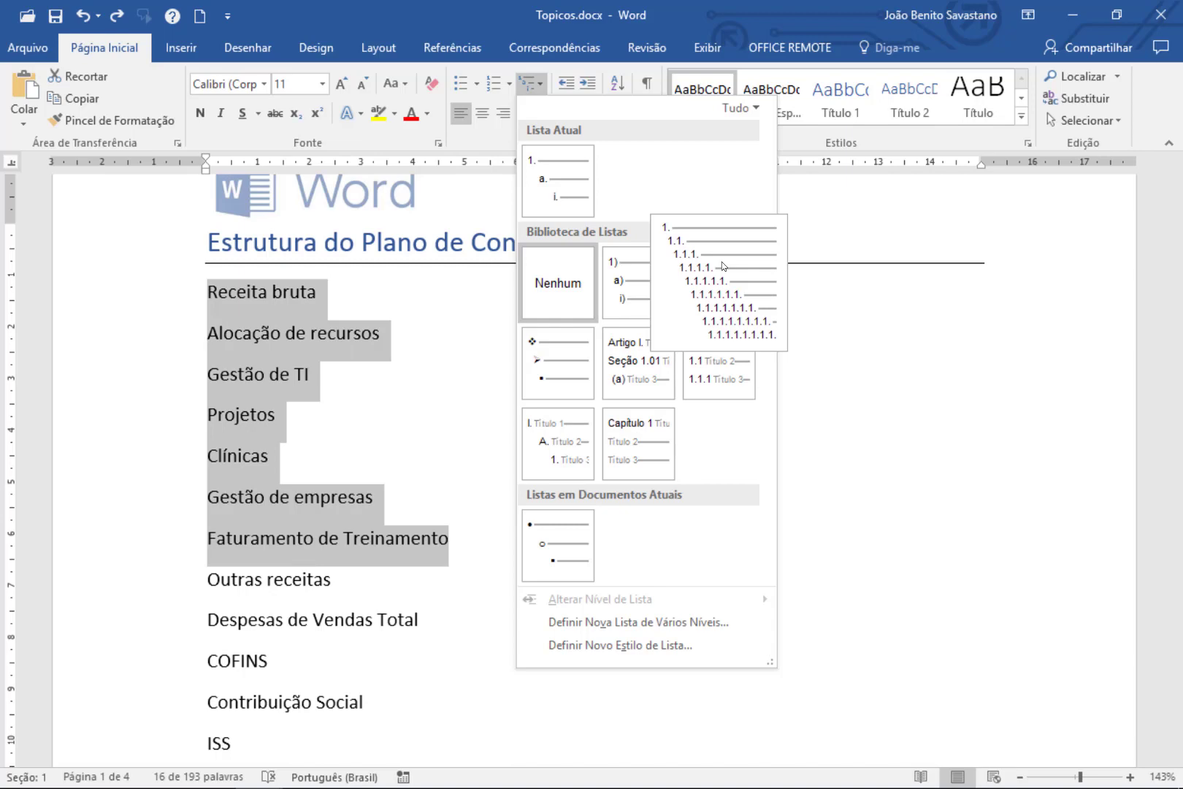
click(722, 261)
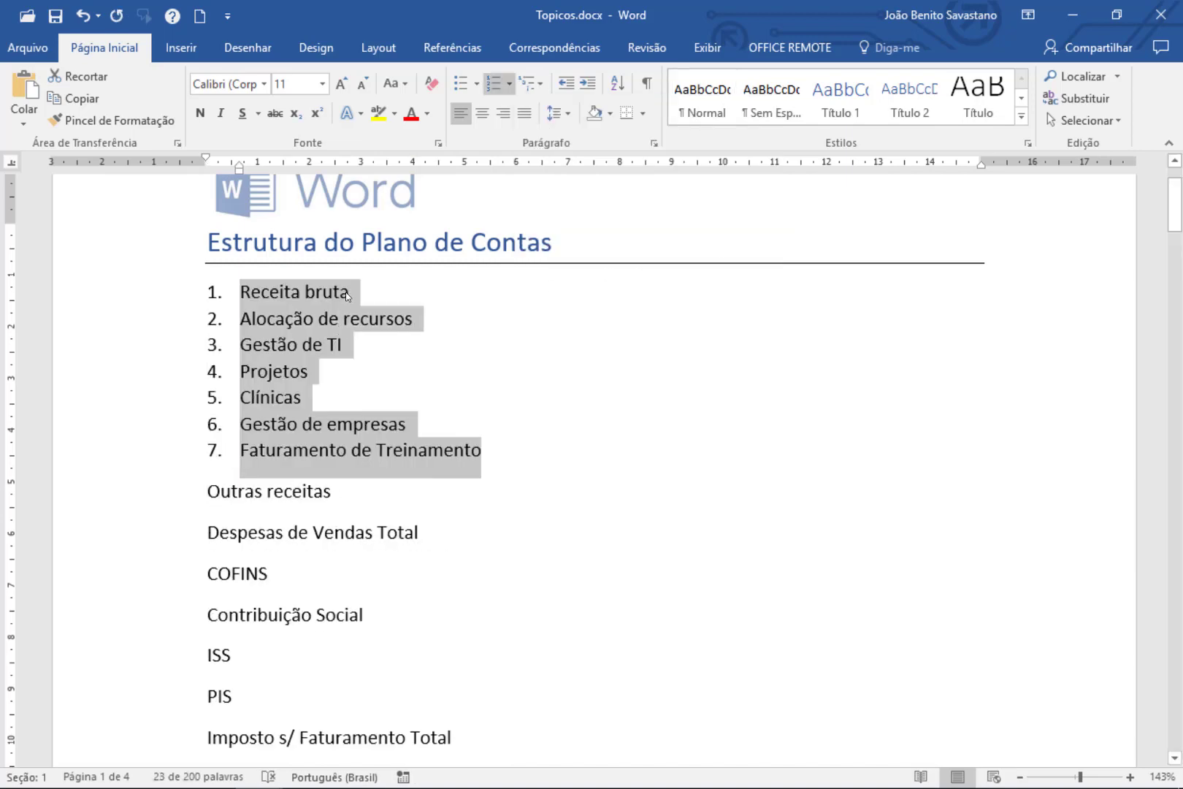
Step: Add a numbered item "Novo Item" directly after Alocação de recursos
click(415, 320)
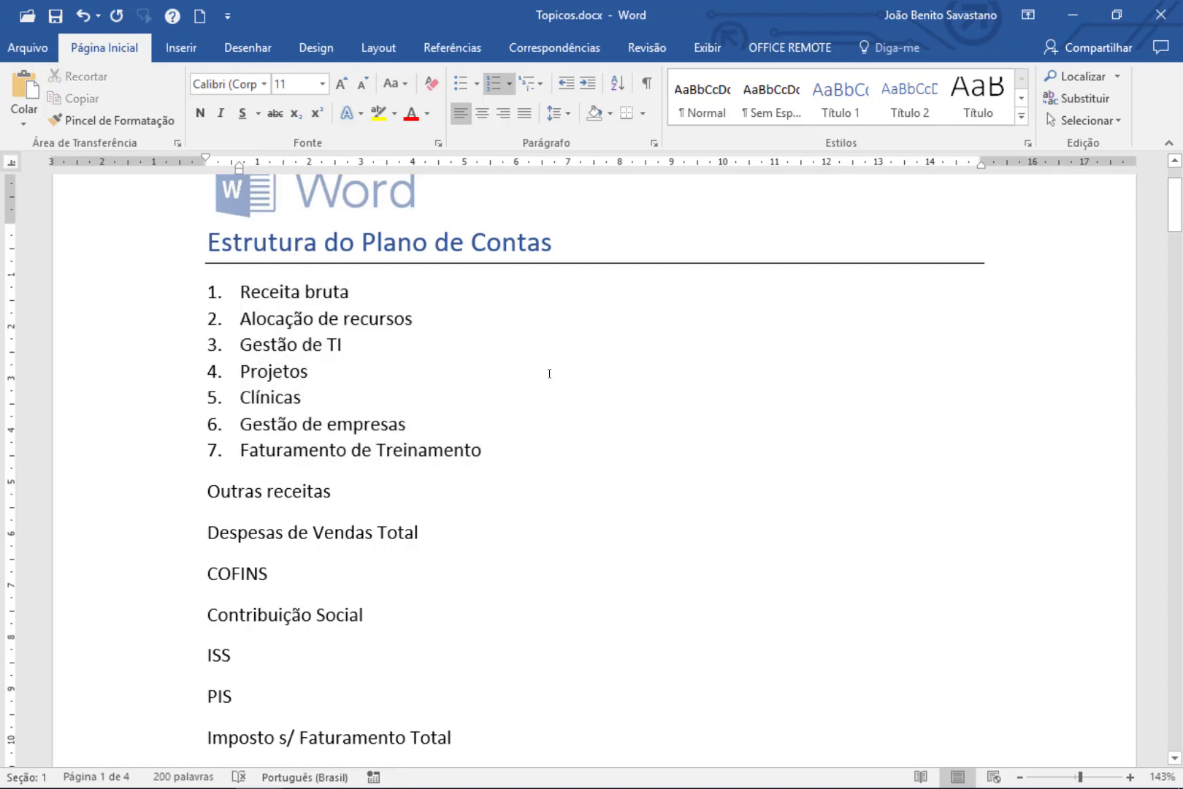
key(Return)
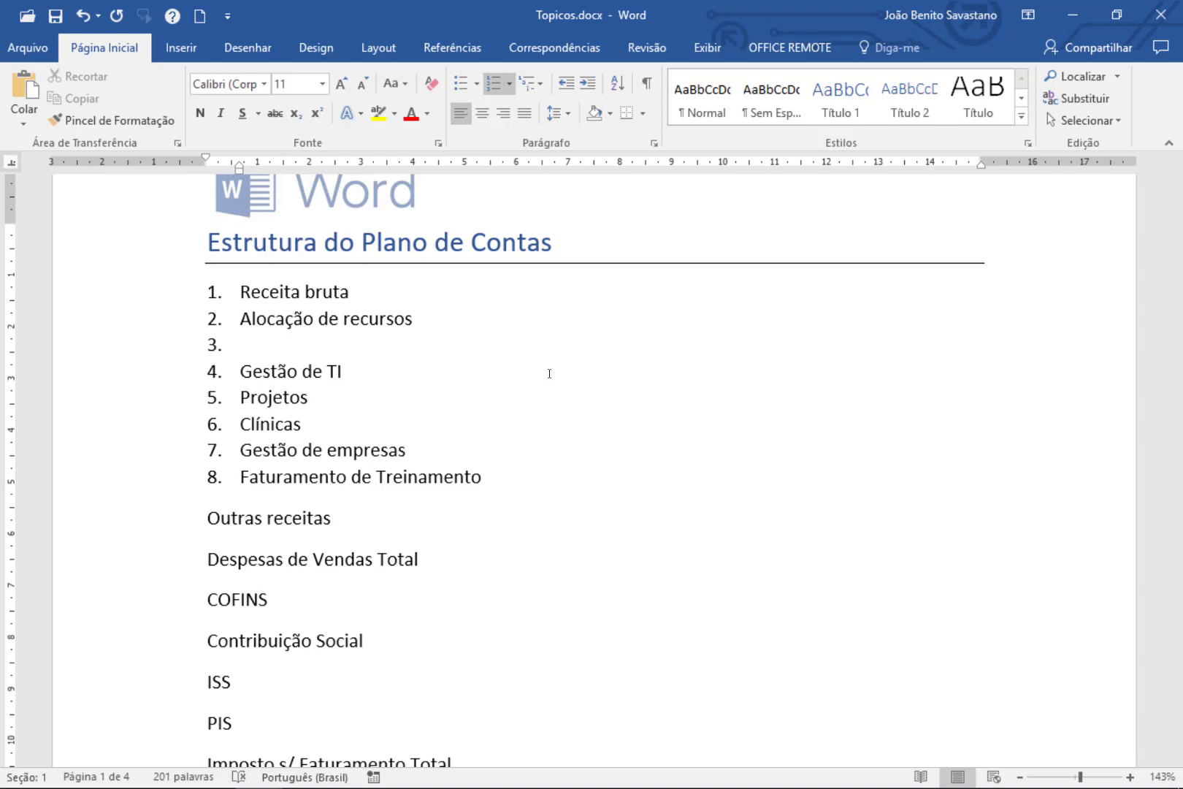
text(Novo Item)
Step: Below Novo Item, add the second-level items "Adlkjfafkj", "Adlkjaldkf", "Adsljalkdf" and "Ajdlakdjf", followed by an empty one
key(Return)
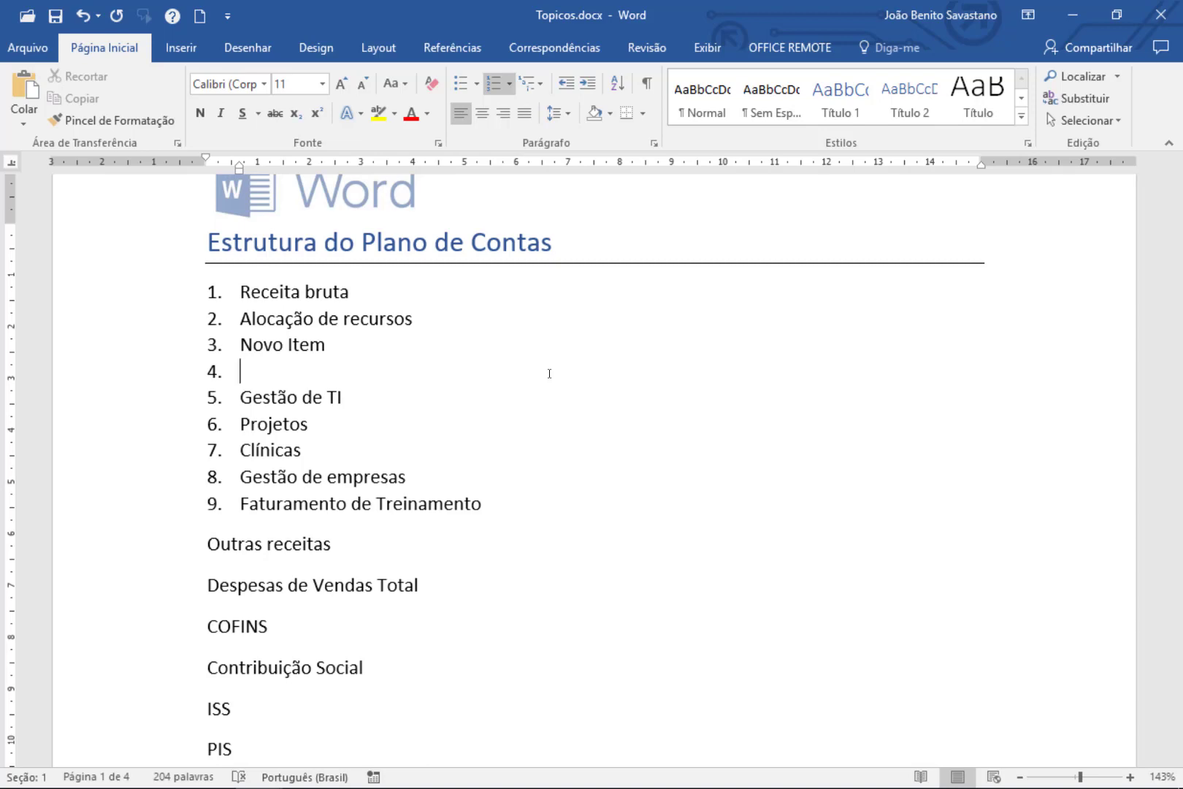
key(Tab)
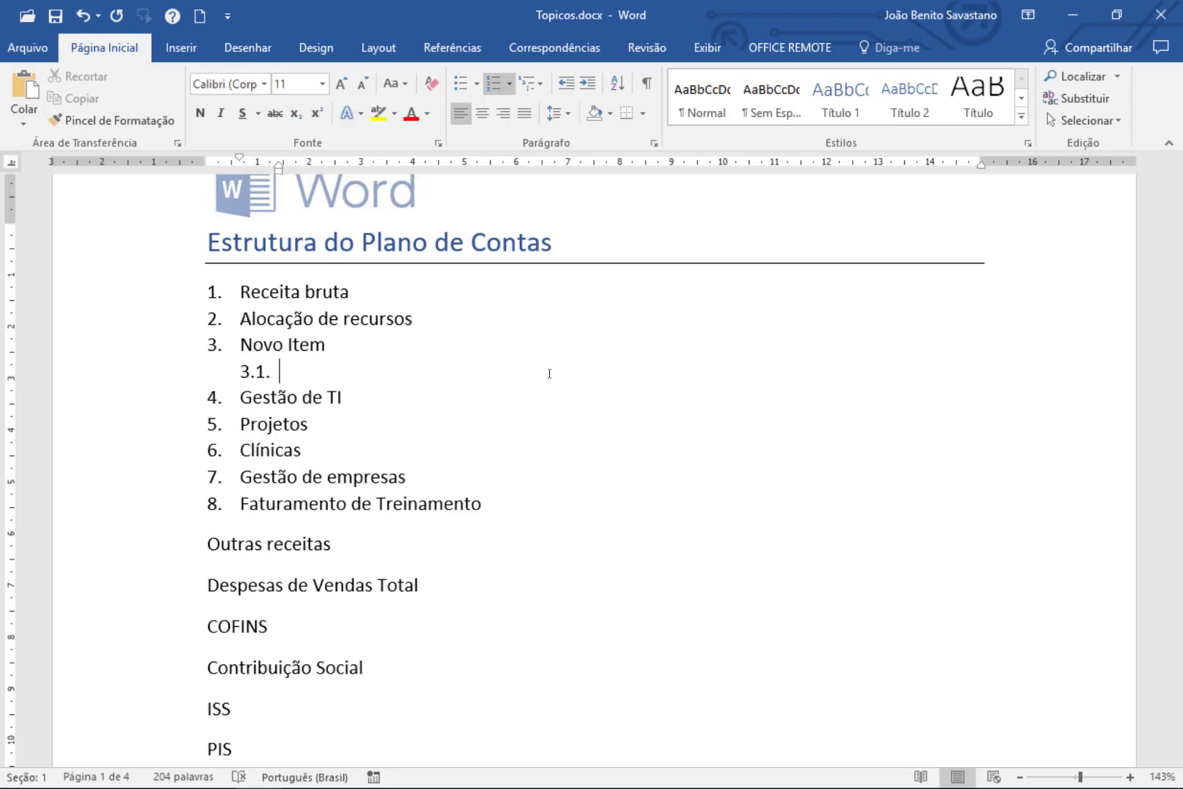
text(adlkjfafkj)
key(Return)
text(adlkjaldkf)
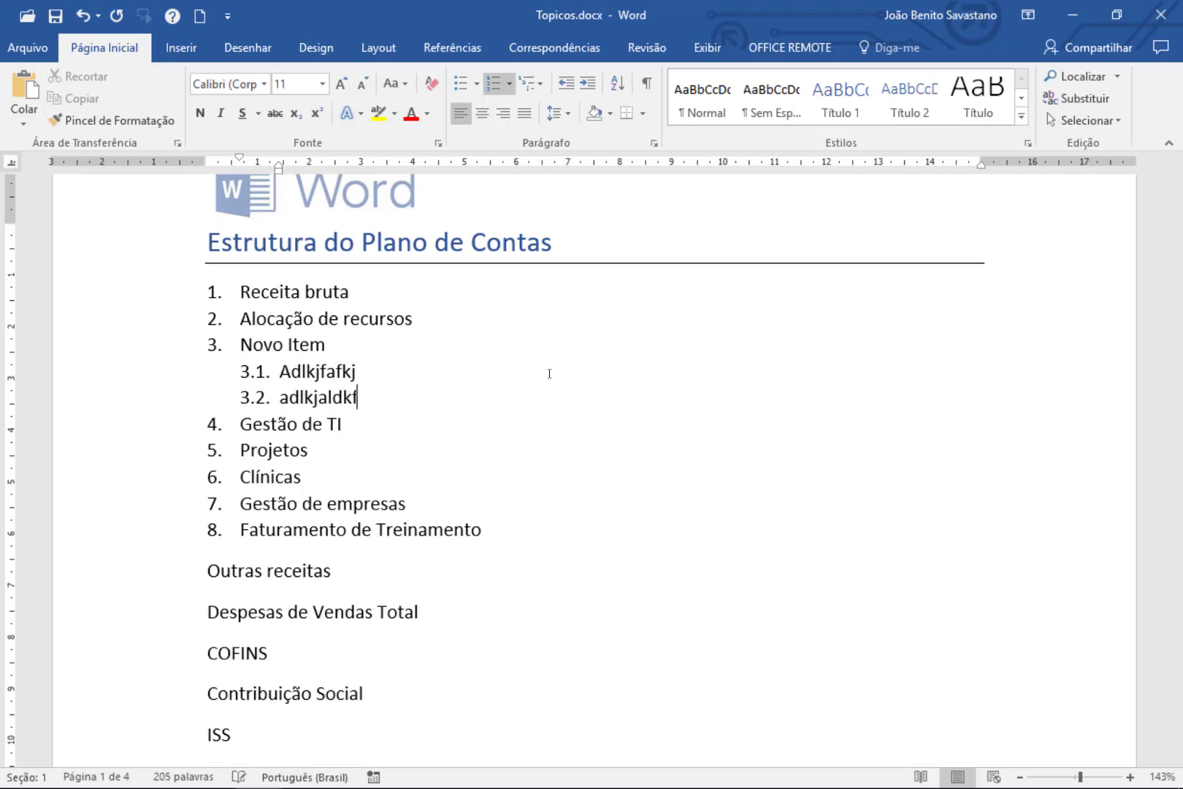
key(Return)
text(adsljalkdf)
key(Return)
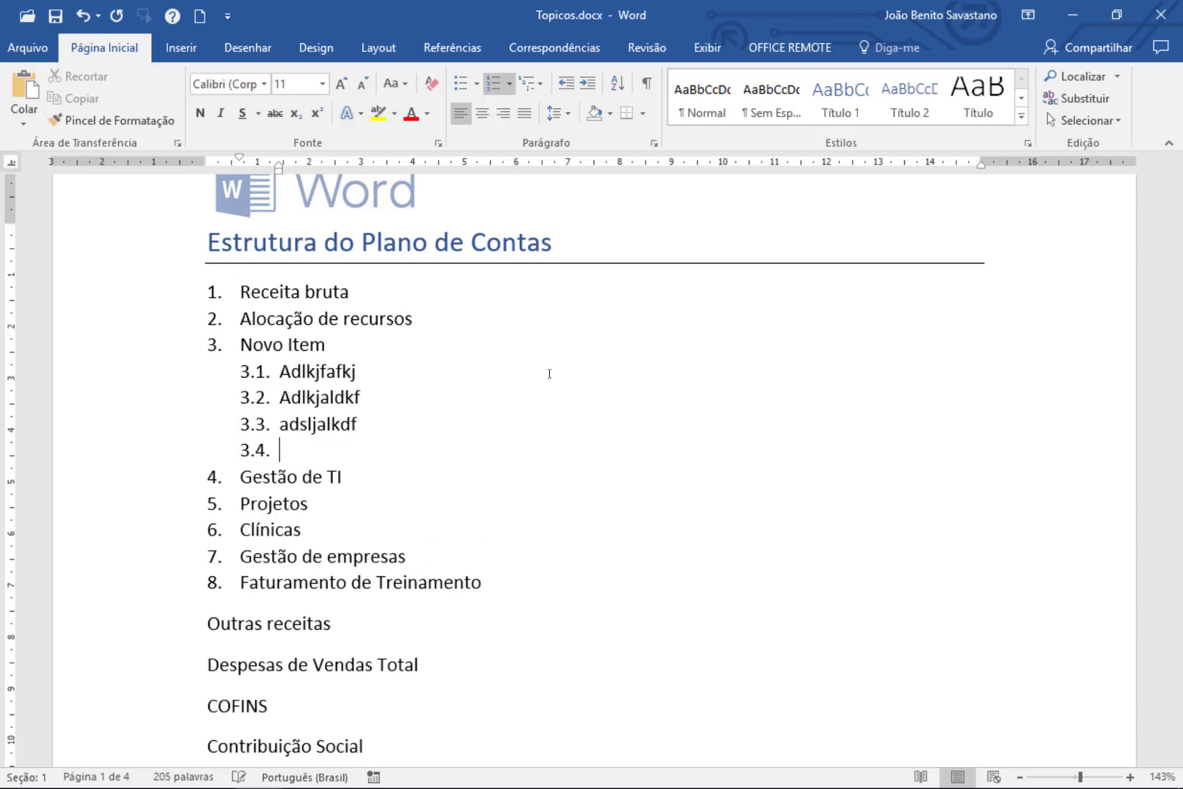
text(ajdlakdjf)
key(Return)
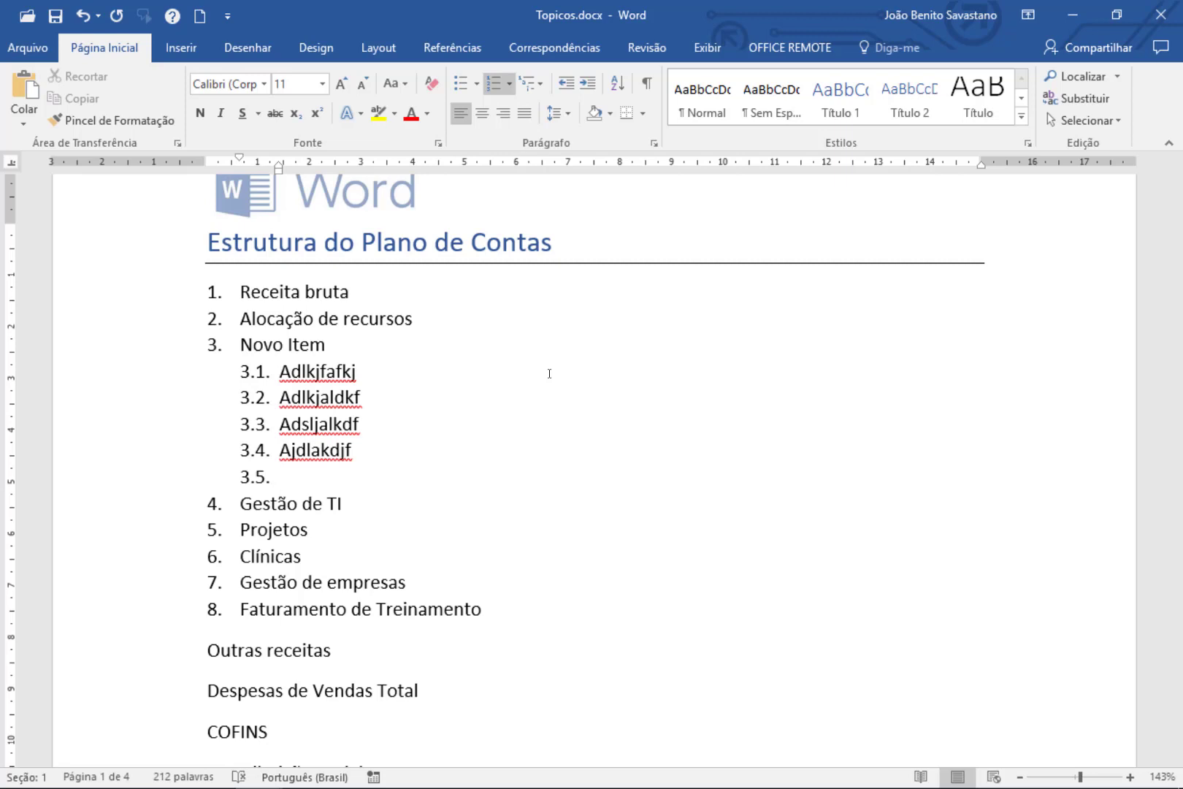
Step: Copy the formatting of Novo Item onto the empty sub-item 3.5 so it becomes a first-level item
click(135, 352)
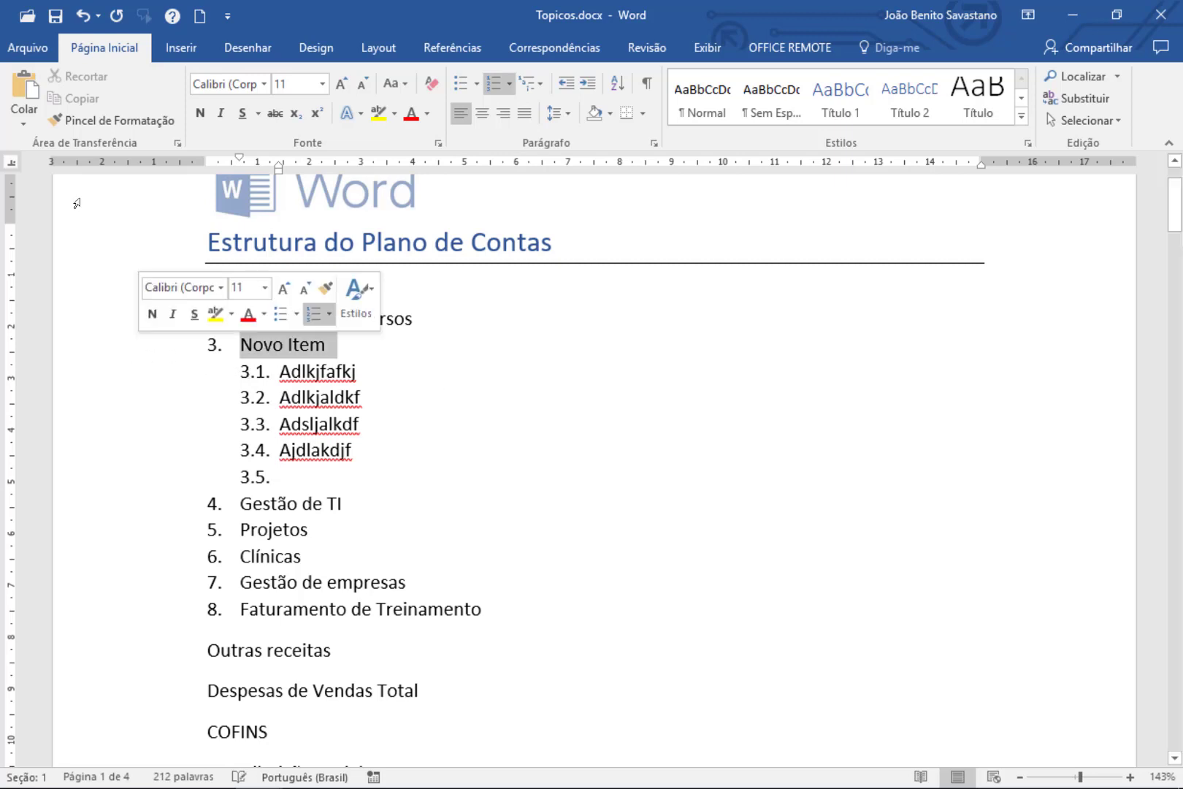
click(91, 122)
click(138, 478)
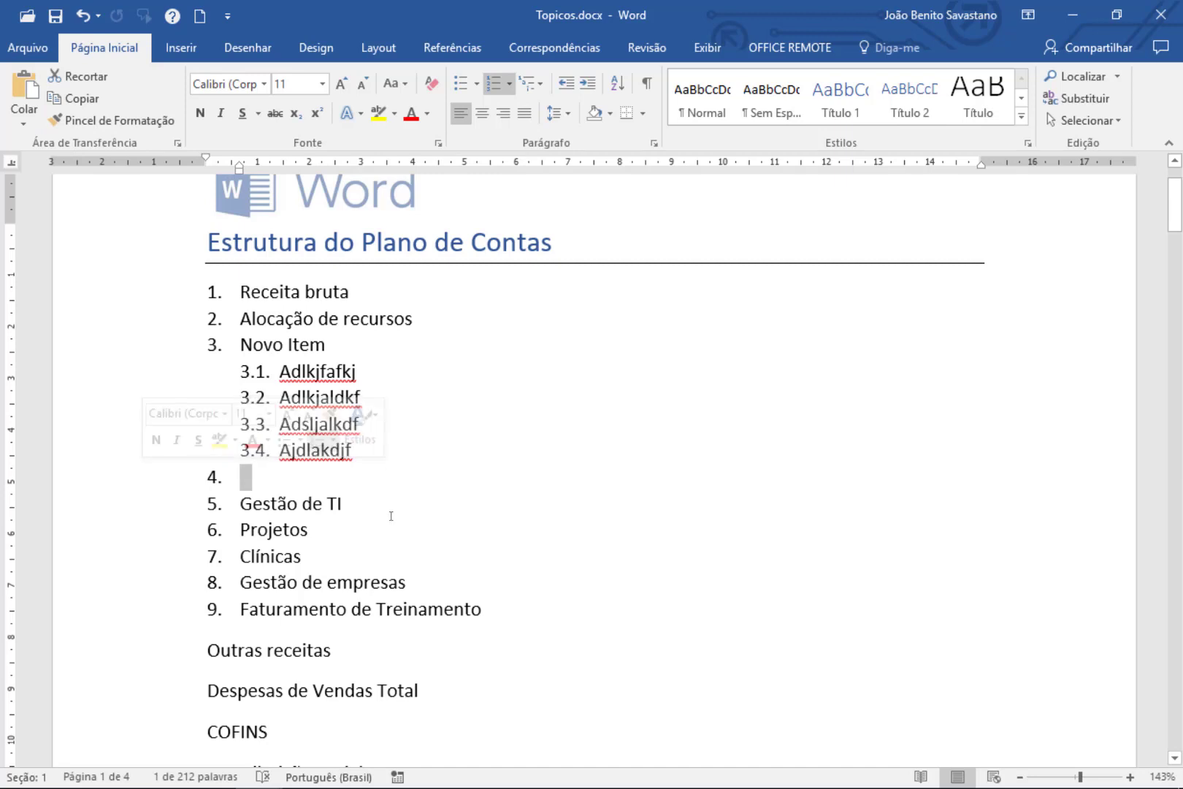
Step: Add the first-level items "Jadkjfa;kf", "Aldjkaldjf" and "Al;sdjkfa;lksf", followed by an empty numbered item
text(jadkjfa;kf)
key(Return)
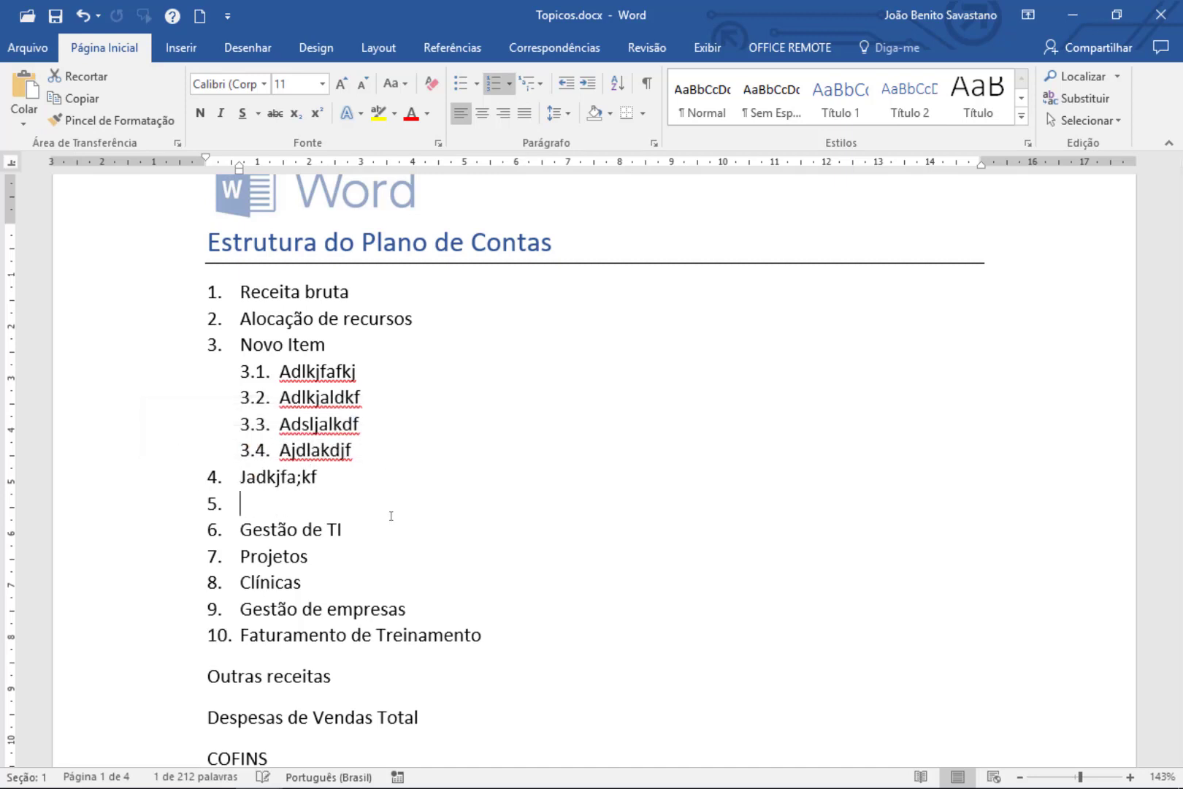
text(aldjkaldjf)
key(Return)
text(al;sdjkfa;lksf)
key(Return)
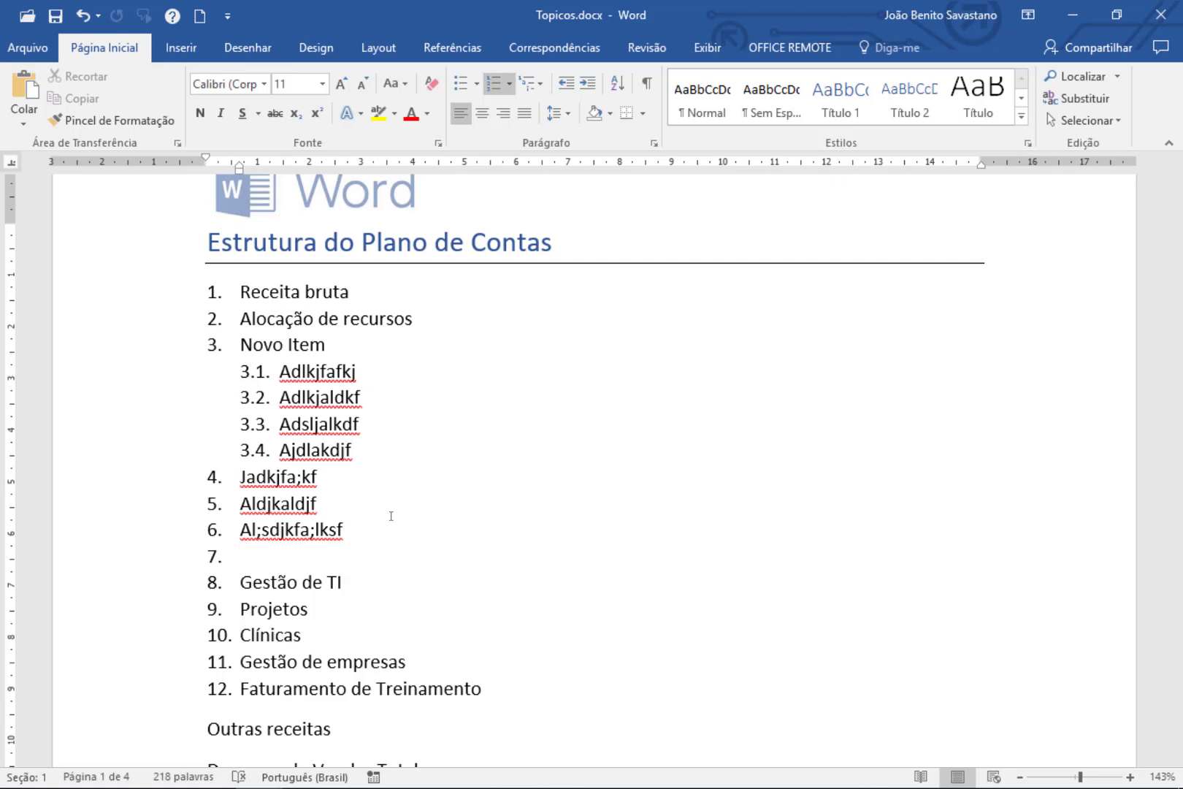
Step: Unnumber the empty item, enter "Aj;alkfj;aldfj a;fjka;flkj", "Aldfkja;ldfkjal;dkjf" and "Lakjsdfla;kjfk" as unnumbered lines under item 6, and delete the blank line left over
key(BackSpace)
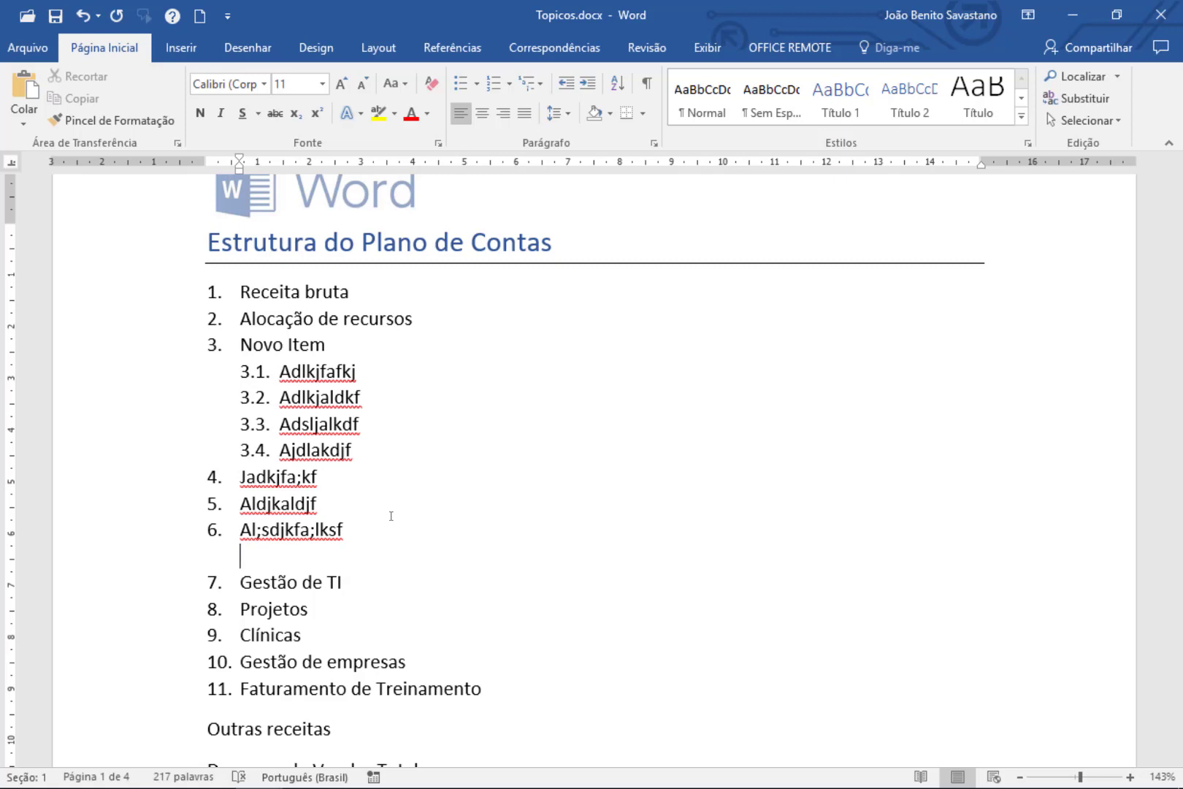
text(Aj;alkfj;aldfj a;fjka;flkj)
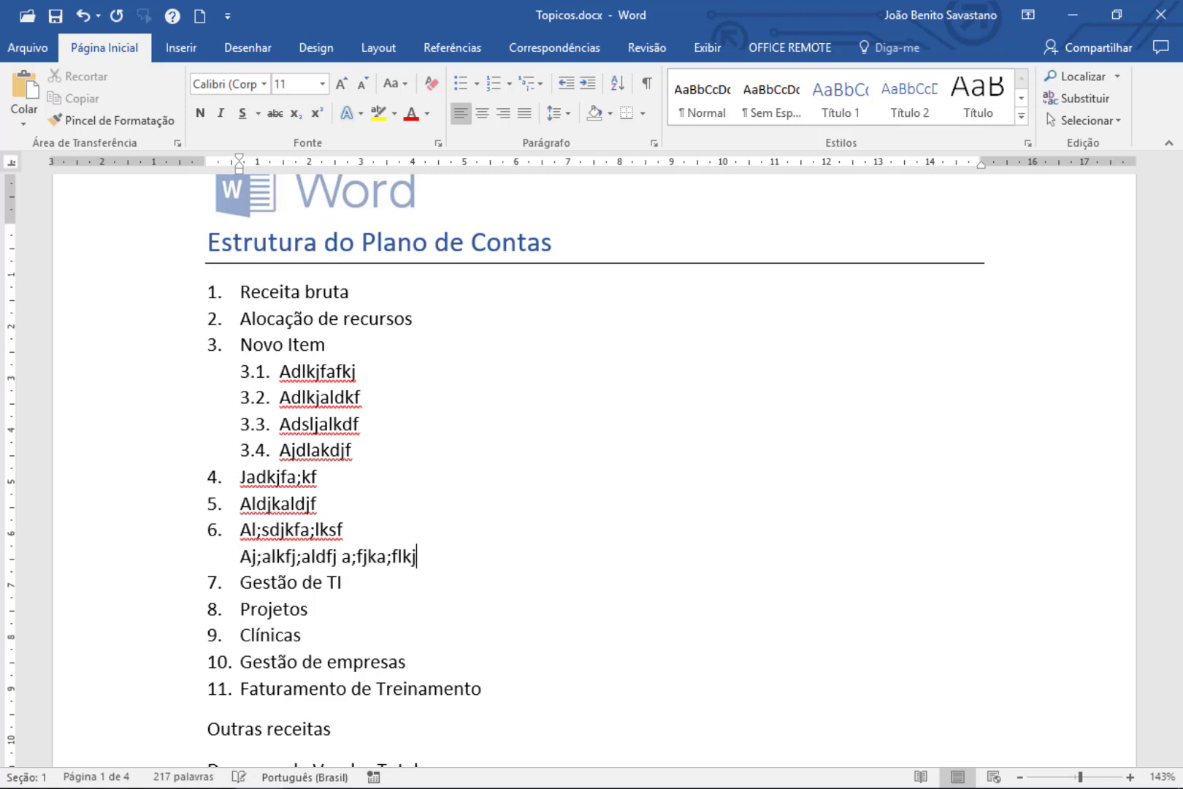
key(Return)
text(aldfkja;ldfkjal;dkjf)
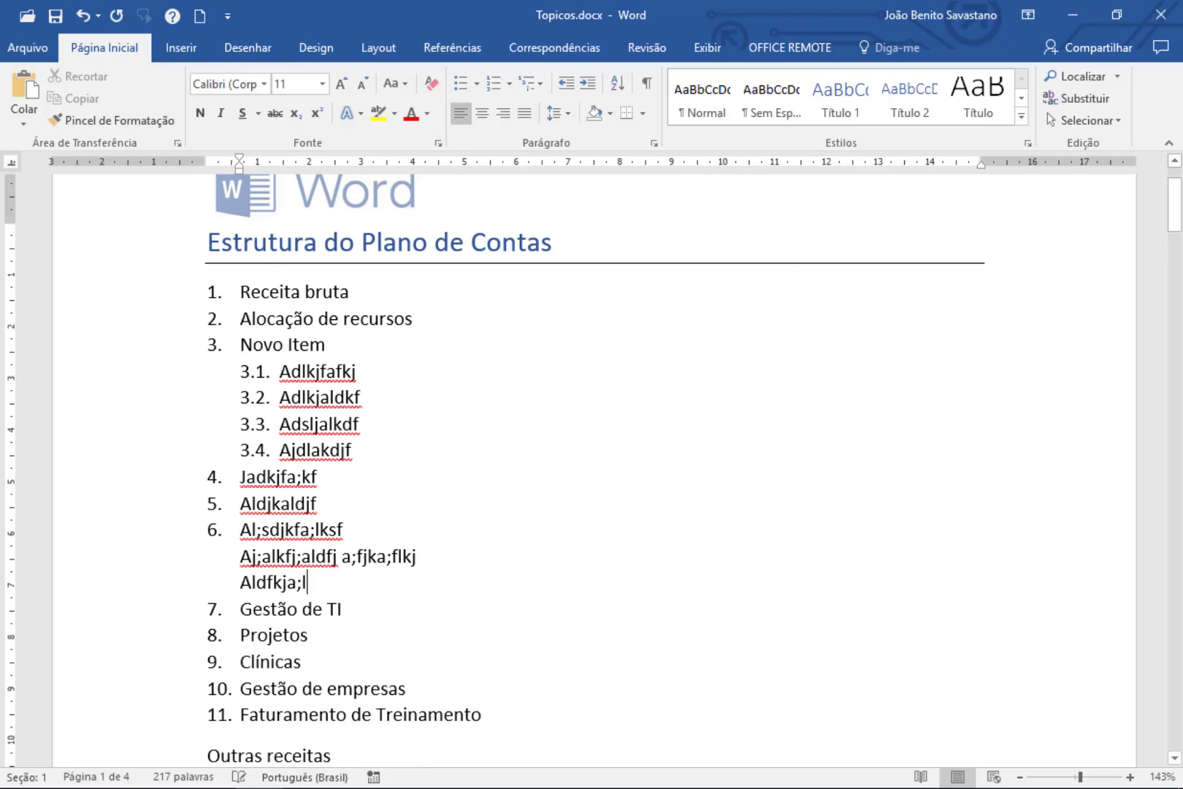
key(Return)
text(lakjsdfla;kjfk)
key(Return)
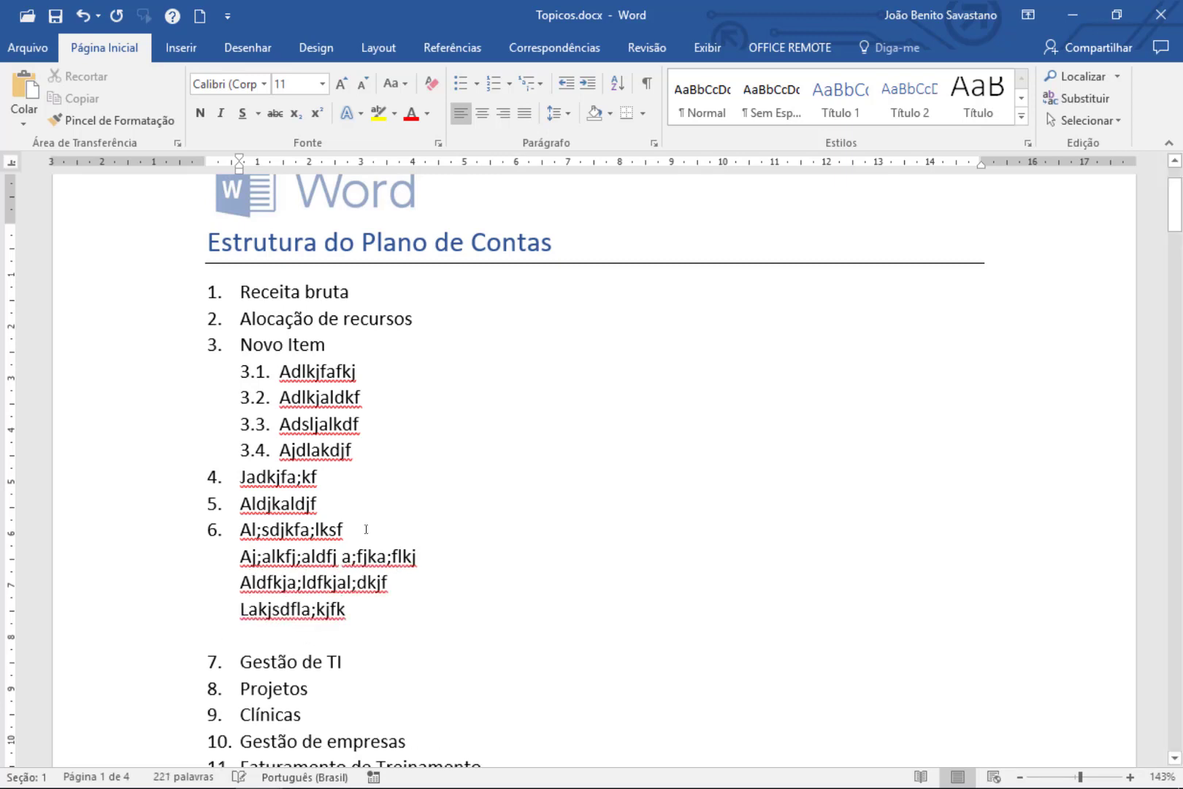
key(BackSpace)
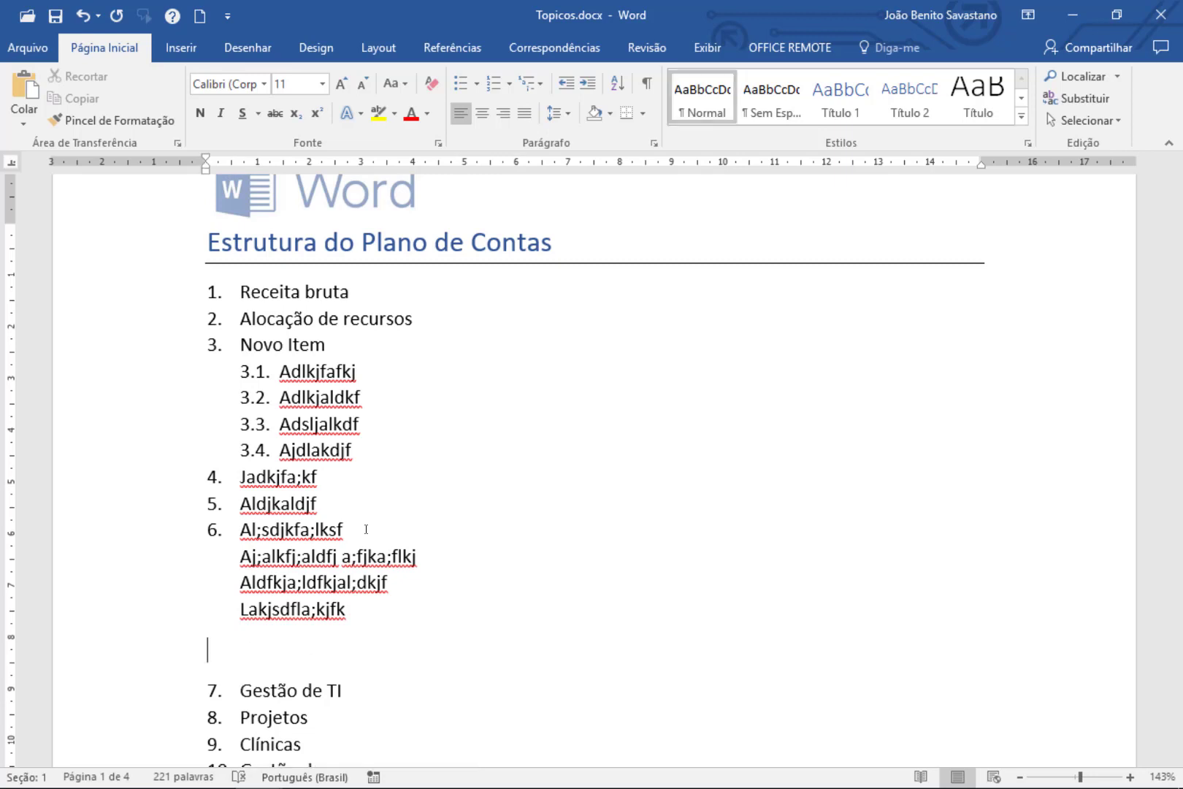
key(Delete)
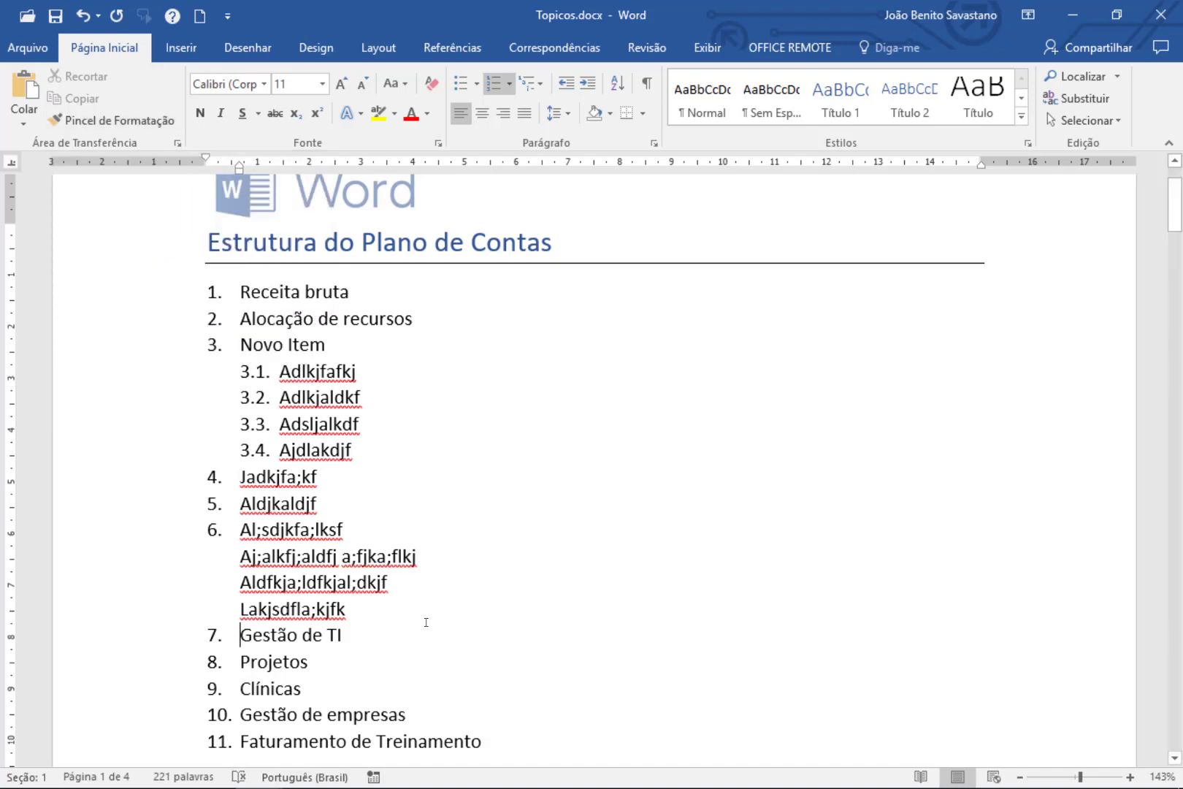
scroll(426, 622, down, 10)
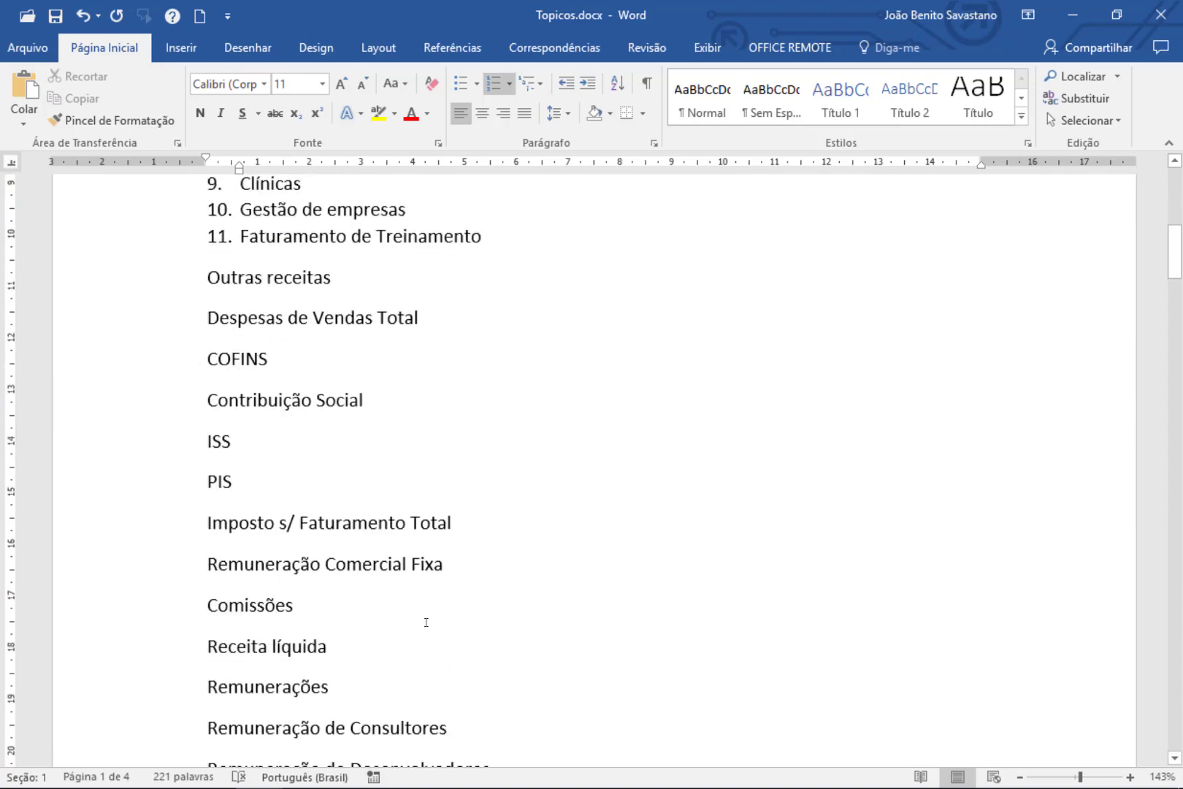
scroll(426, 621, down, 10)
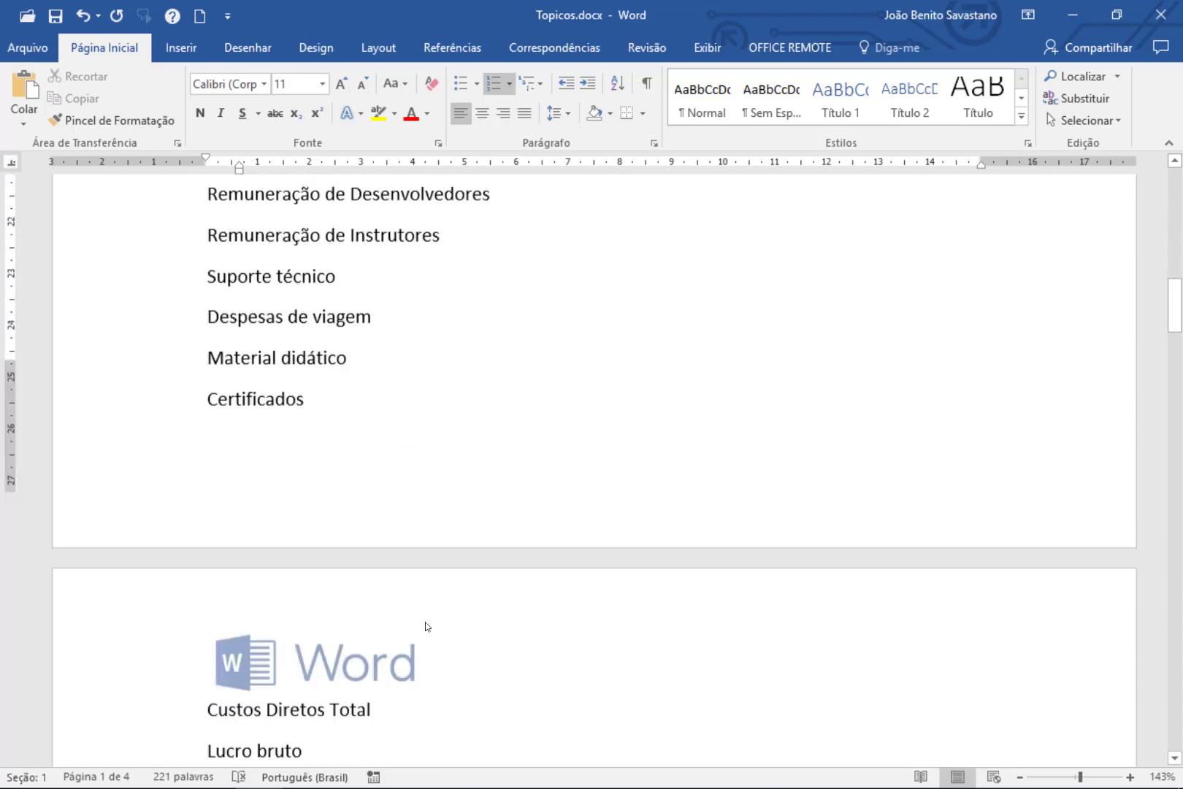
scroll(426, 622, down, 4)
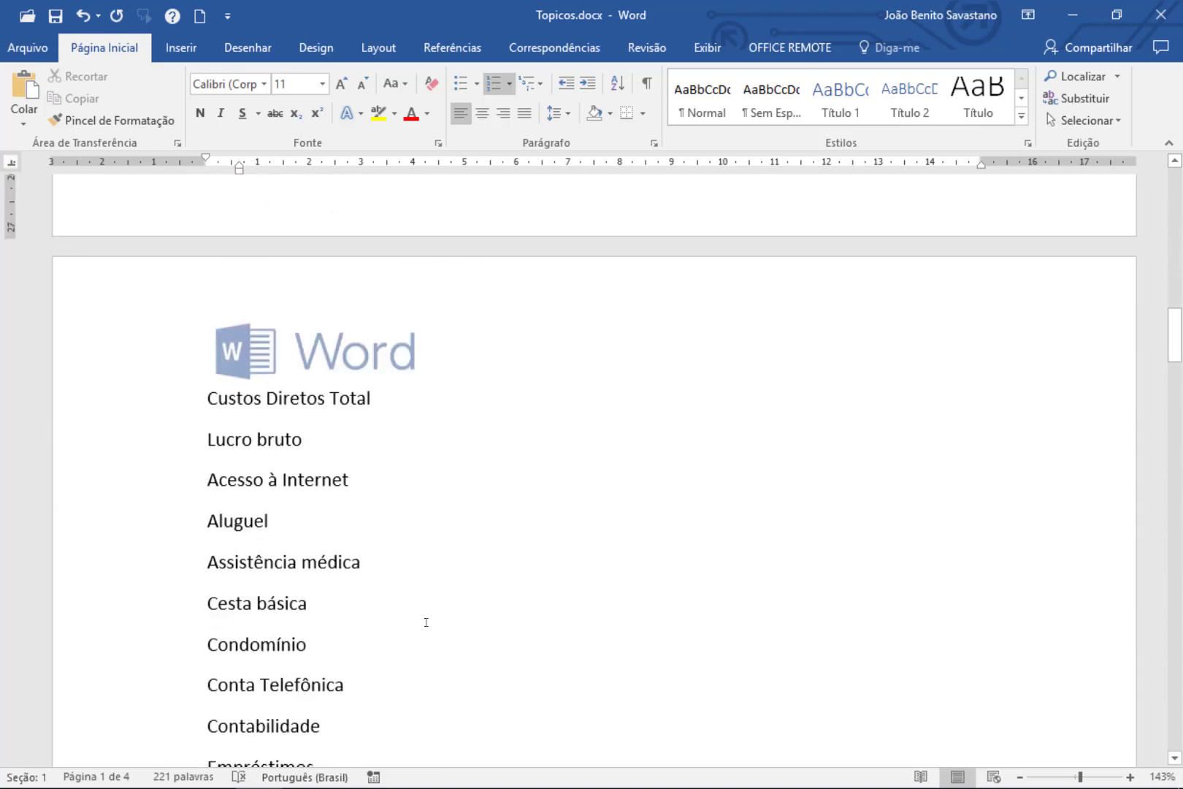
scroll(426, 622, up, 5)
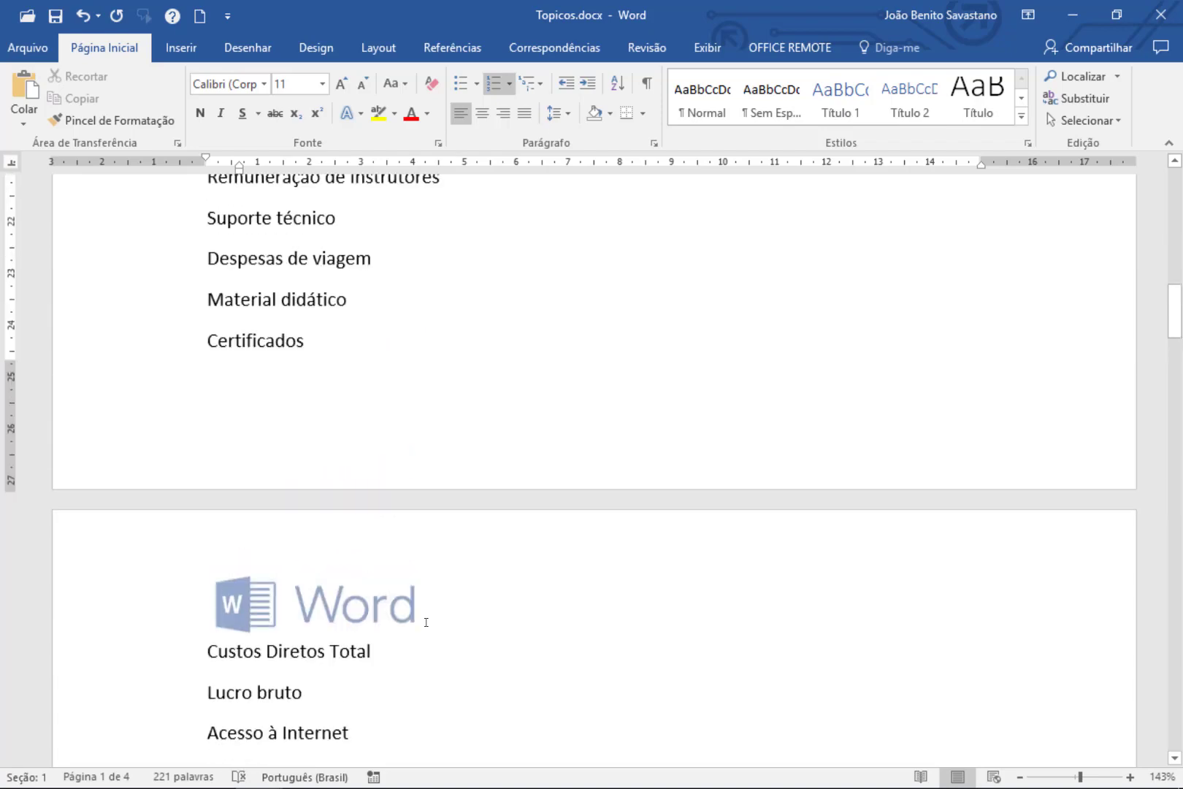
scroll(426, 621, up, 15)
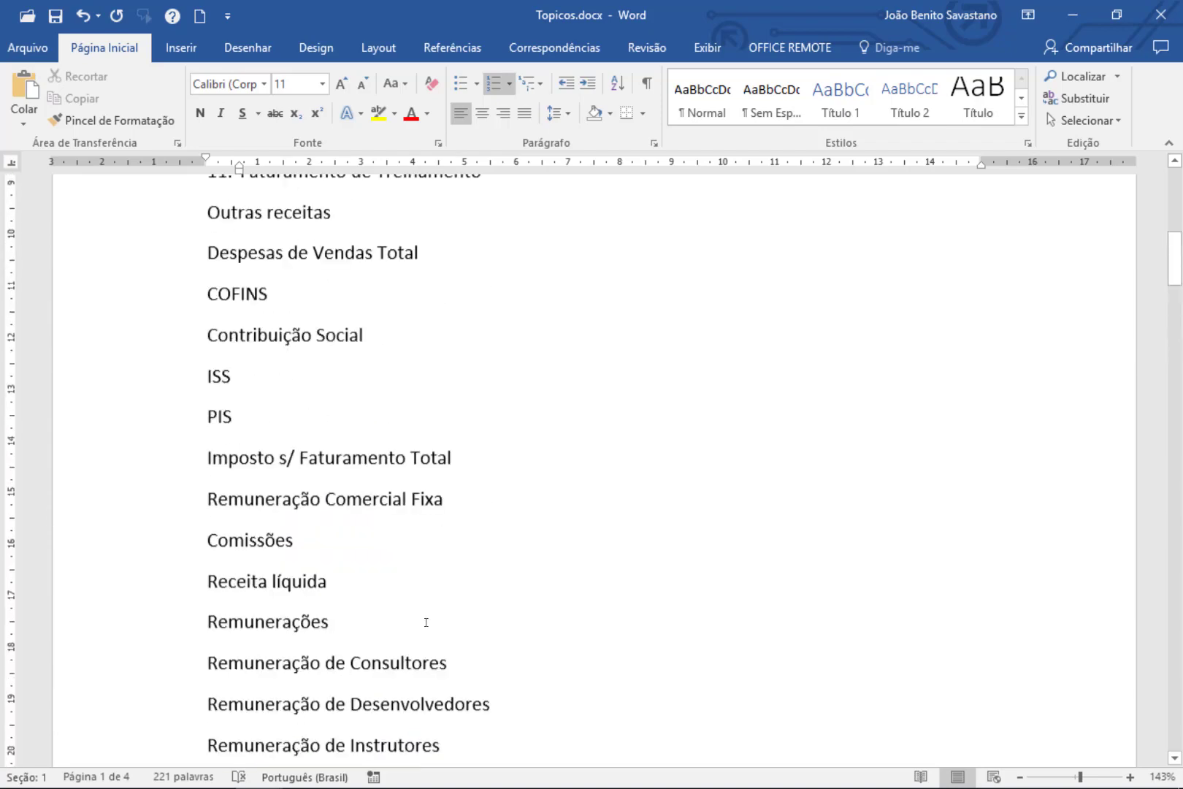
scroll(426, 622, up, 1)
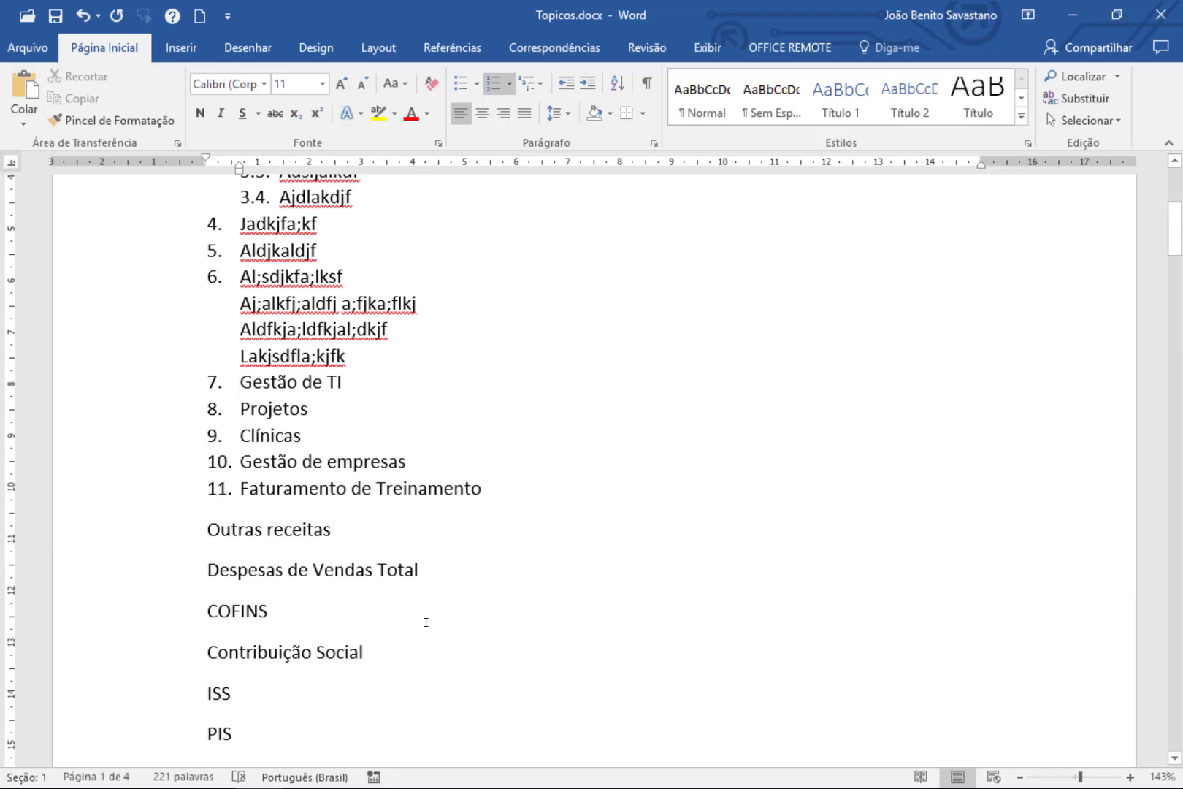
scroll(426, 622, up, 5)
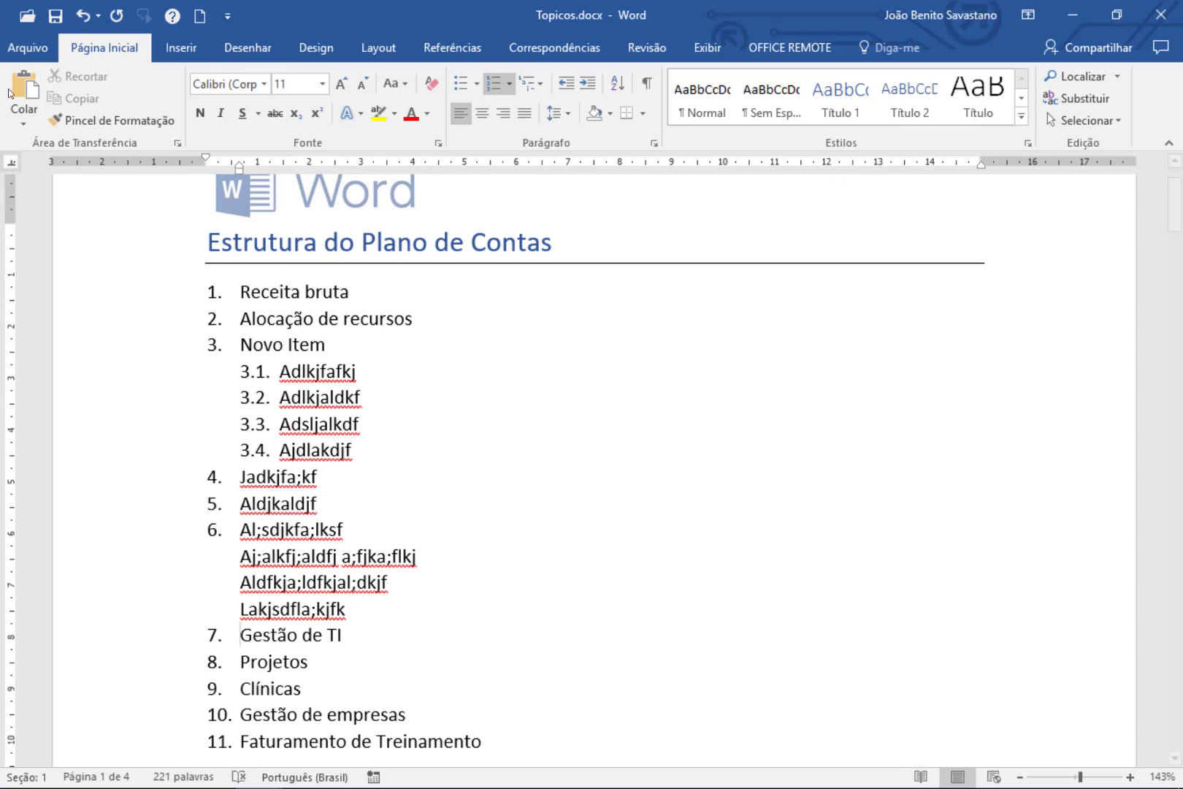
Step: Open the recent document Tabelas.docx and show its formatting marks
click(23, 41)
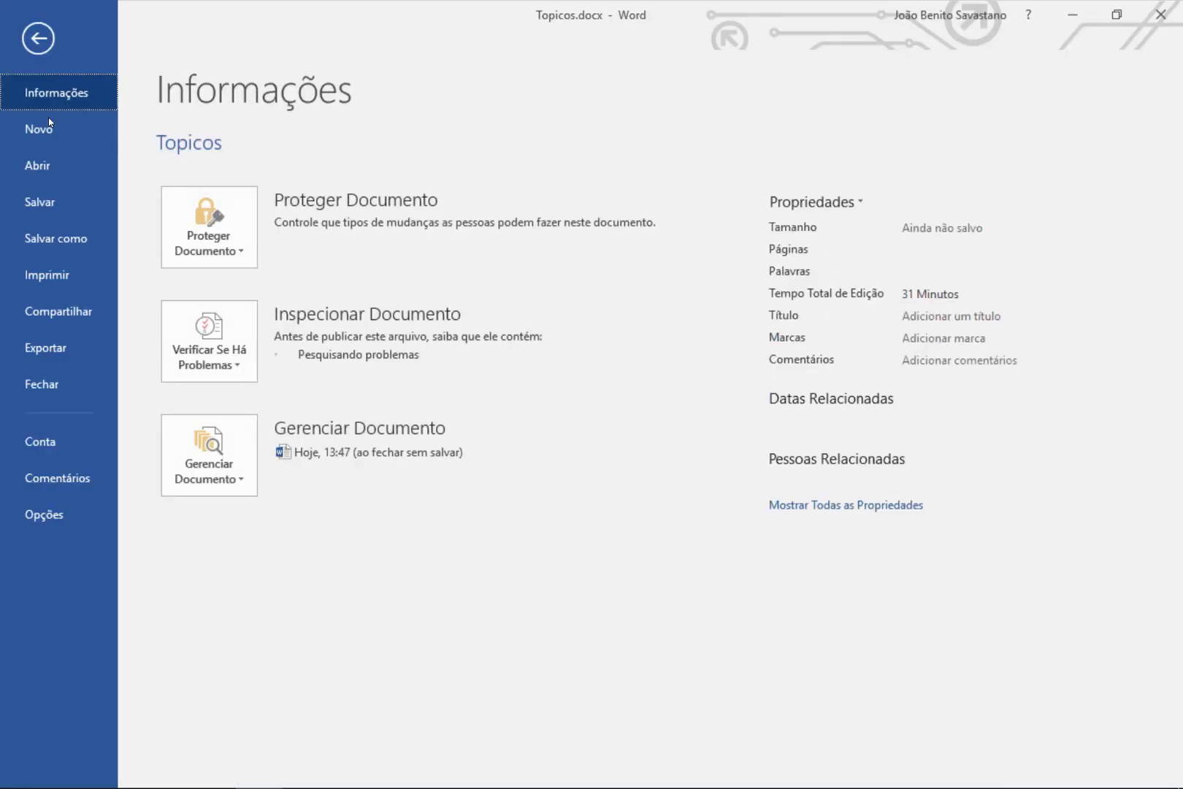
click(33, 165)
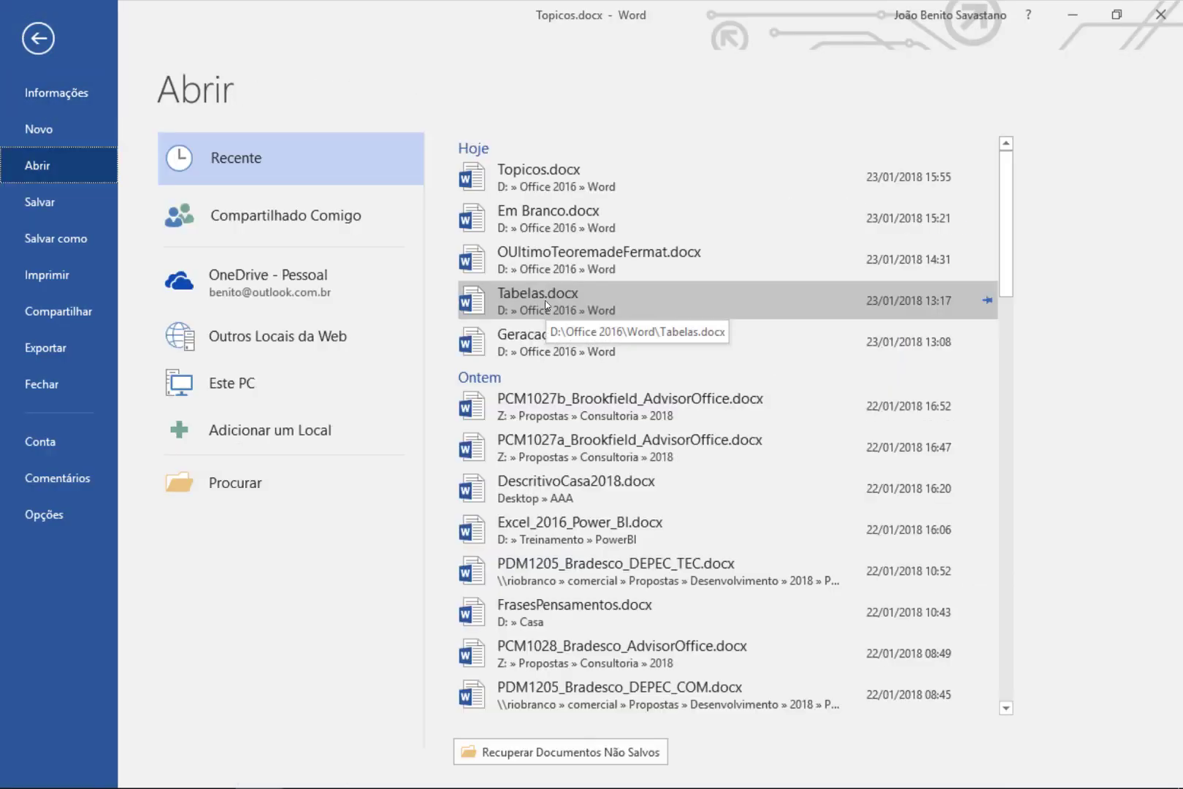
click(545, 301)
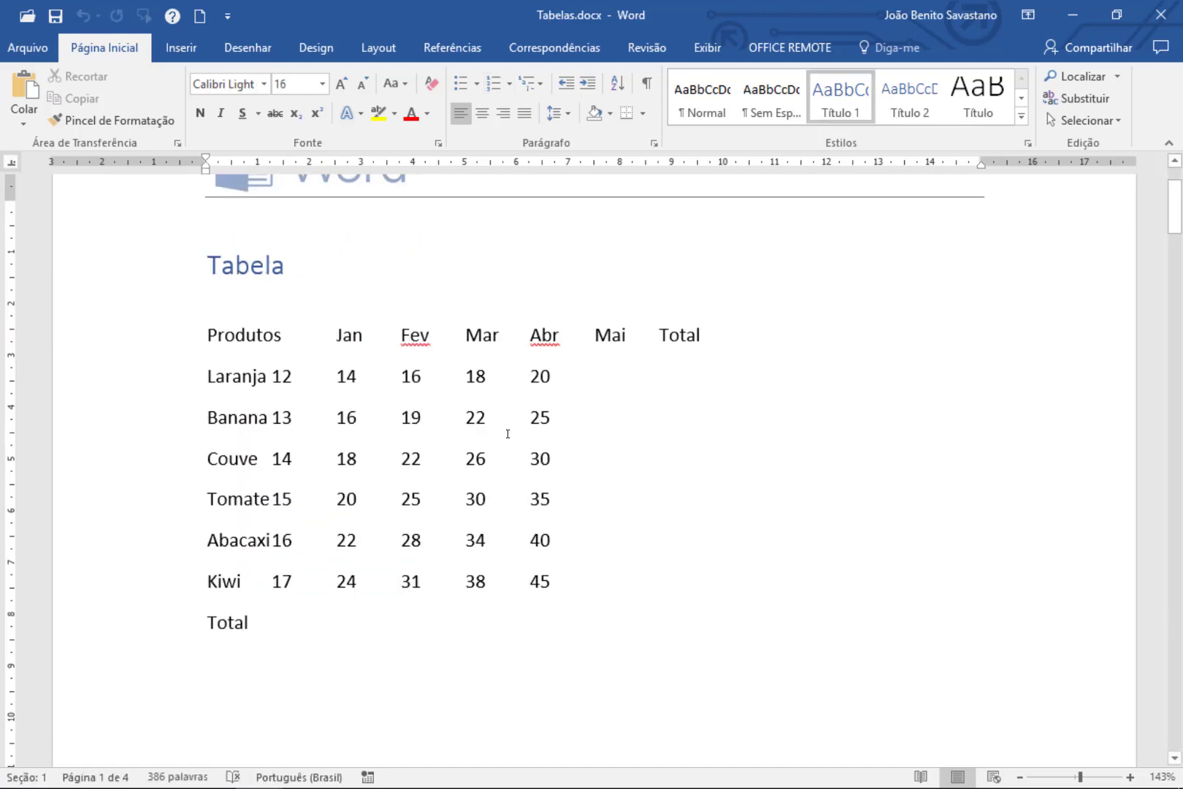
scroll(508, 434, down, 2)
scroll(510, 439, up, 2)
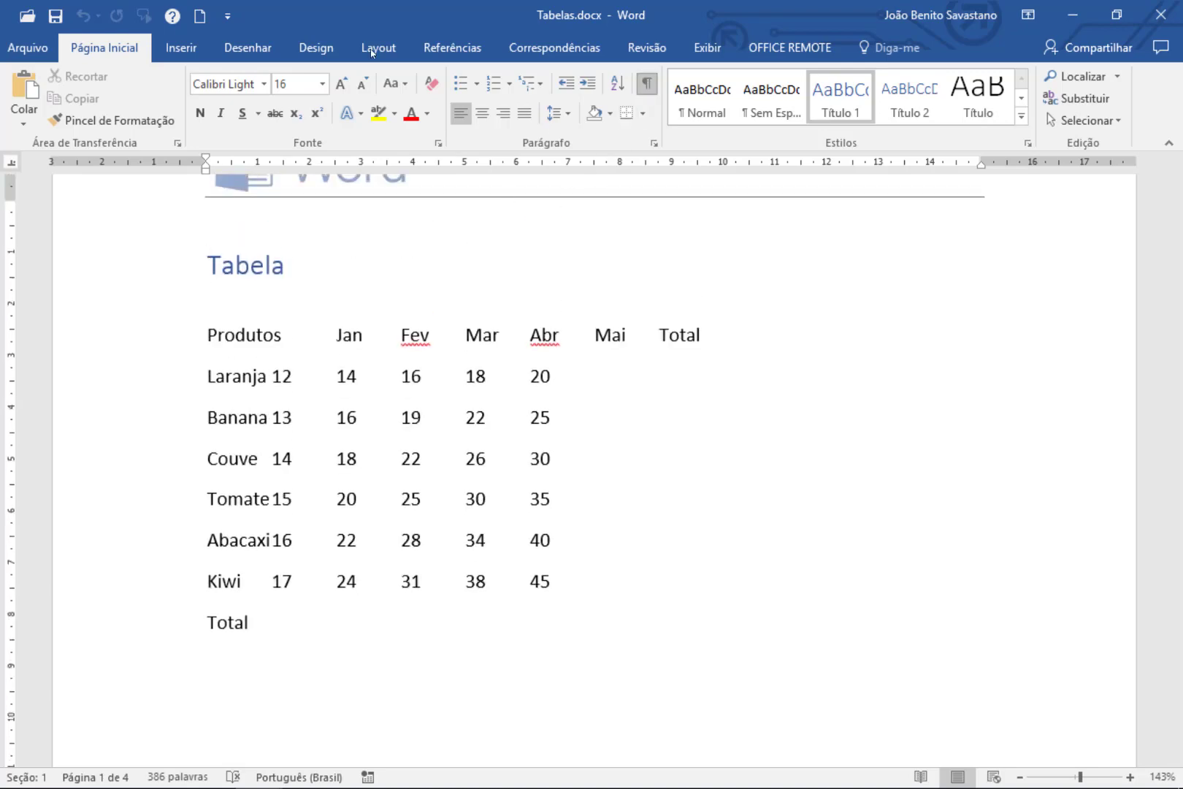
click(647, 84)
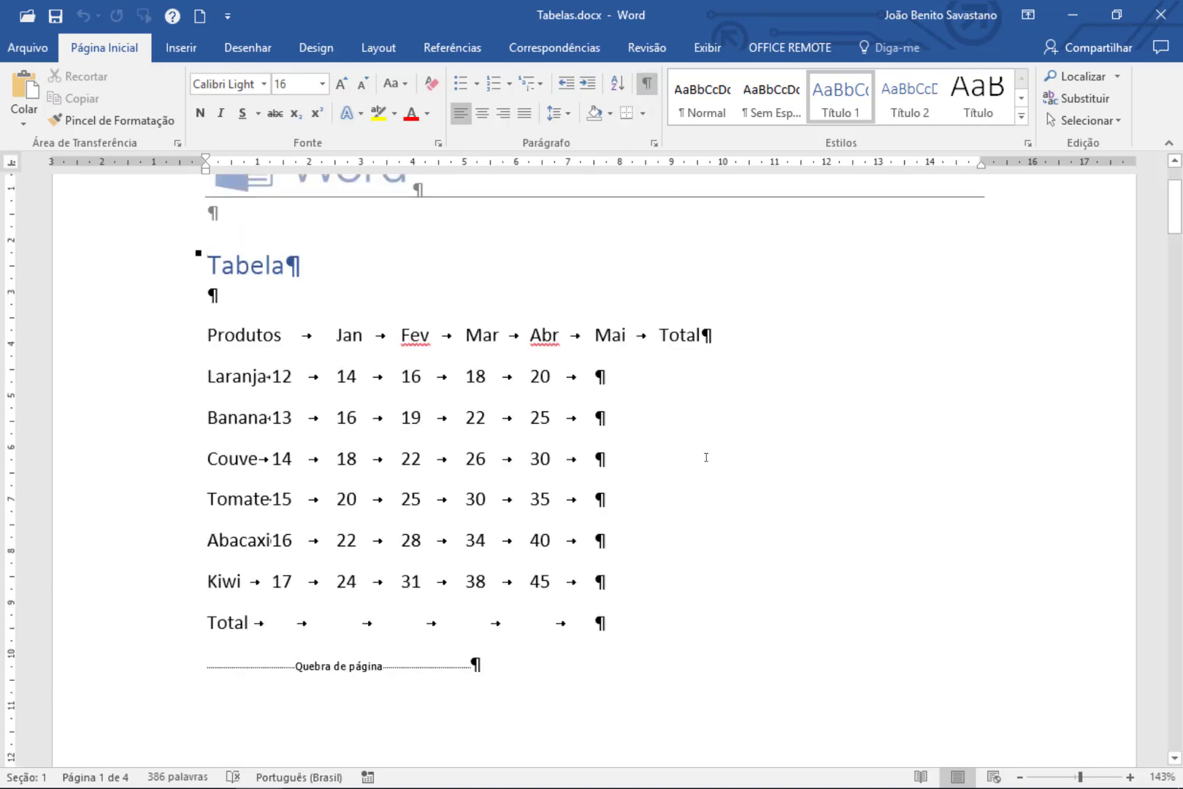
scroll(706, 458, down, 2)
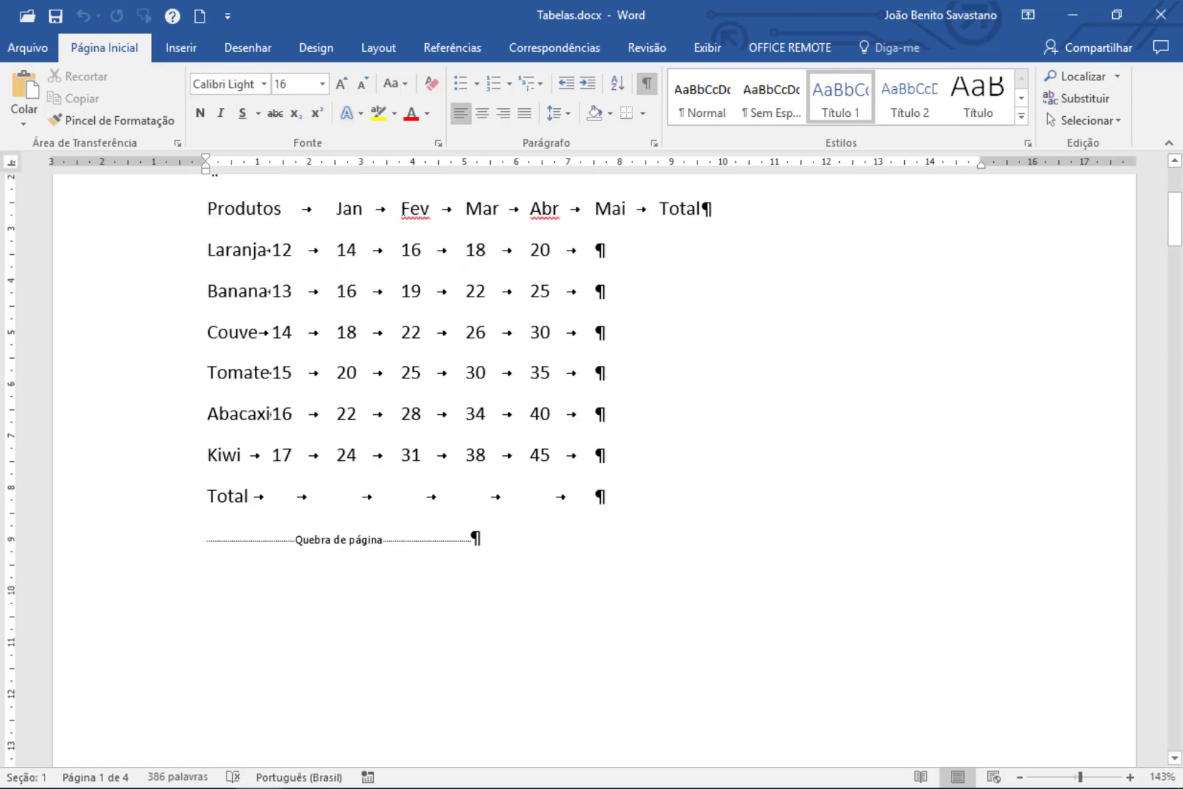
Step: Select only the vertical block of the Fev column, from its heading down to the Kiwi row, and make it bold
drag(403, 209, 429, 447)
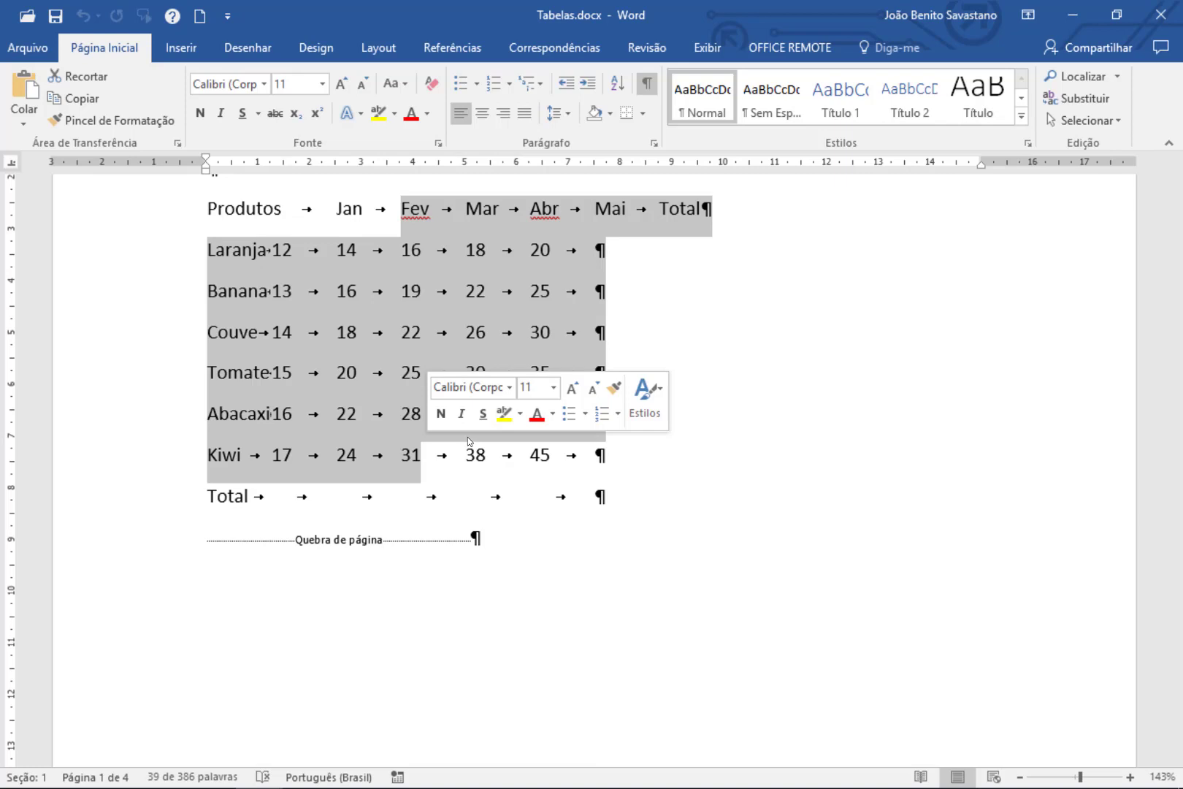
click(404, 217)
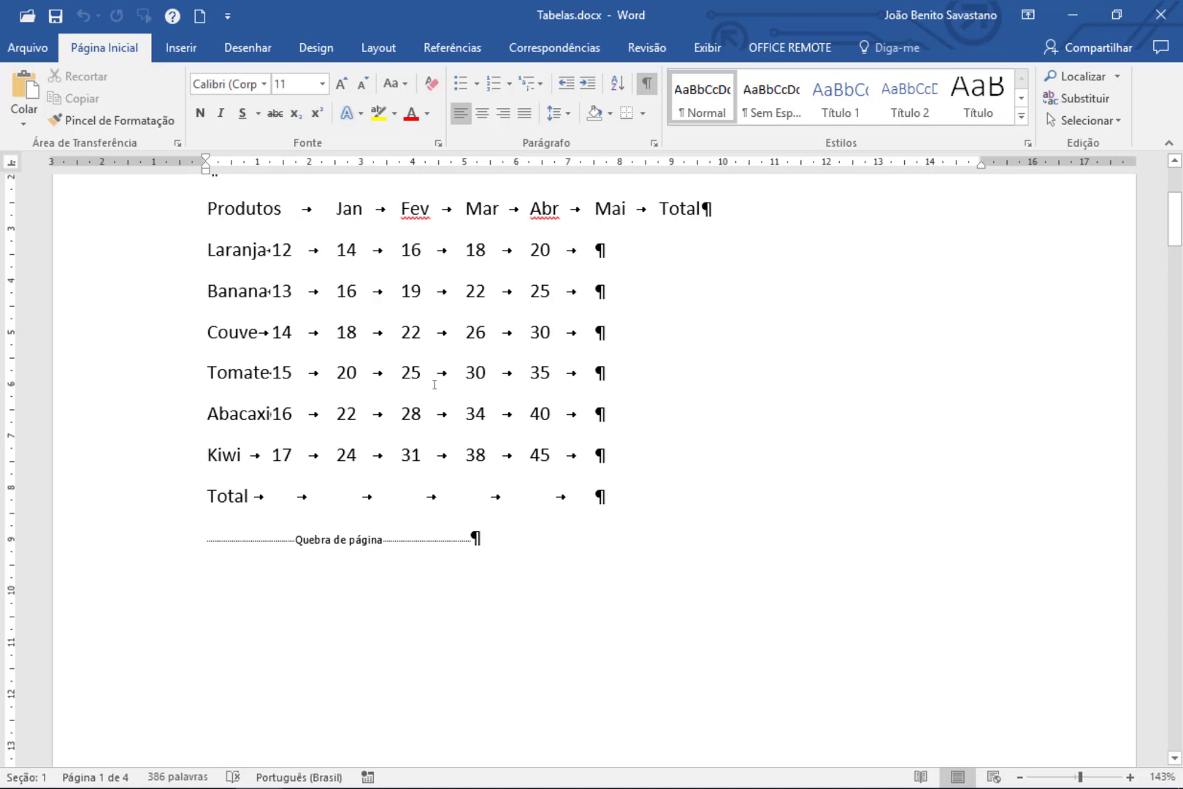
alt+shift+click(434, 455)
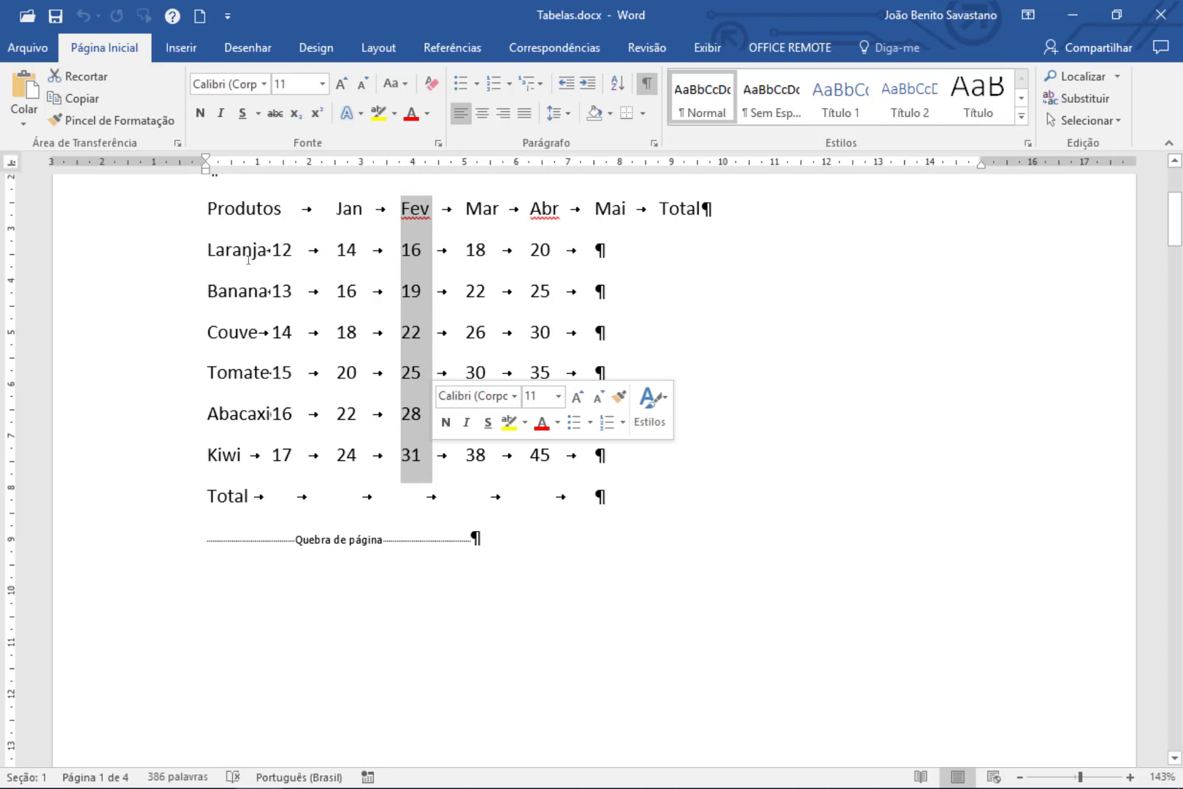
click(206, 114)
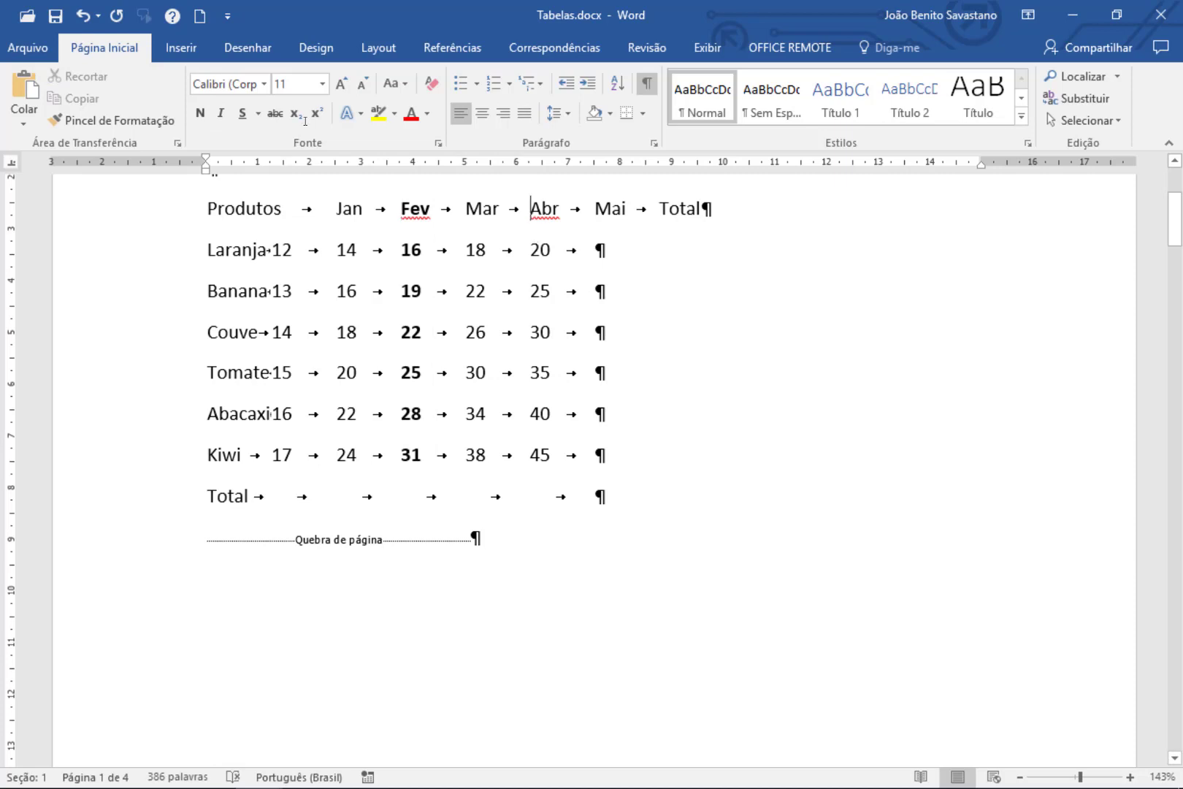
Step: Copy the vertical block of the Abr column down to the Kiwi row and insert ten empty paragraphs below the Total row
key(ctrl+shift+F8)
click(556, 457)
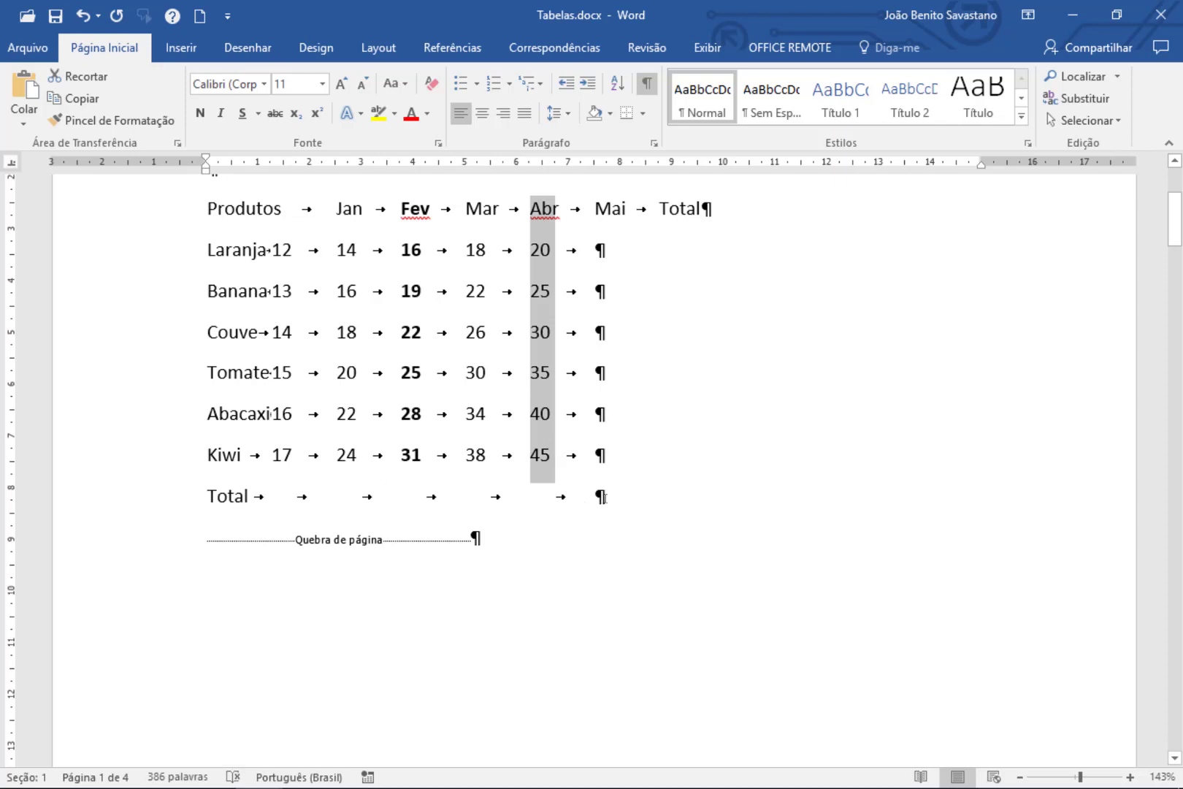
click(642, 496)
key(Return)
key(Return)
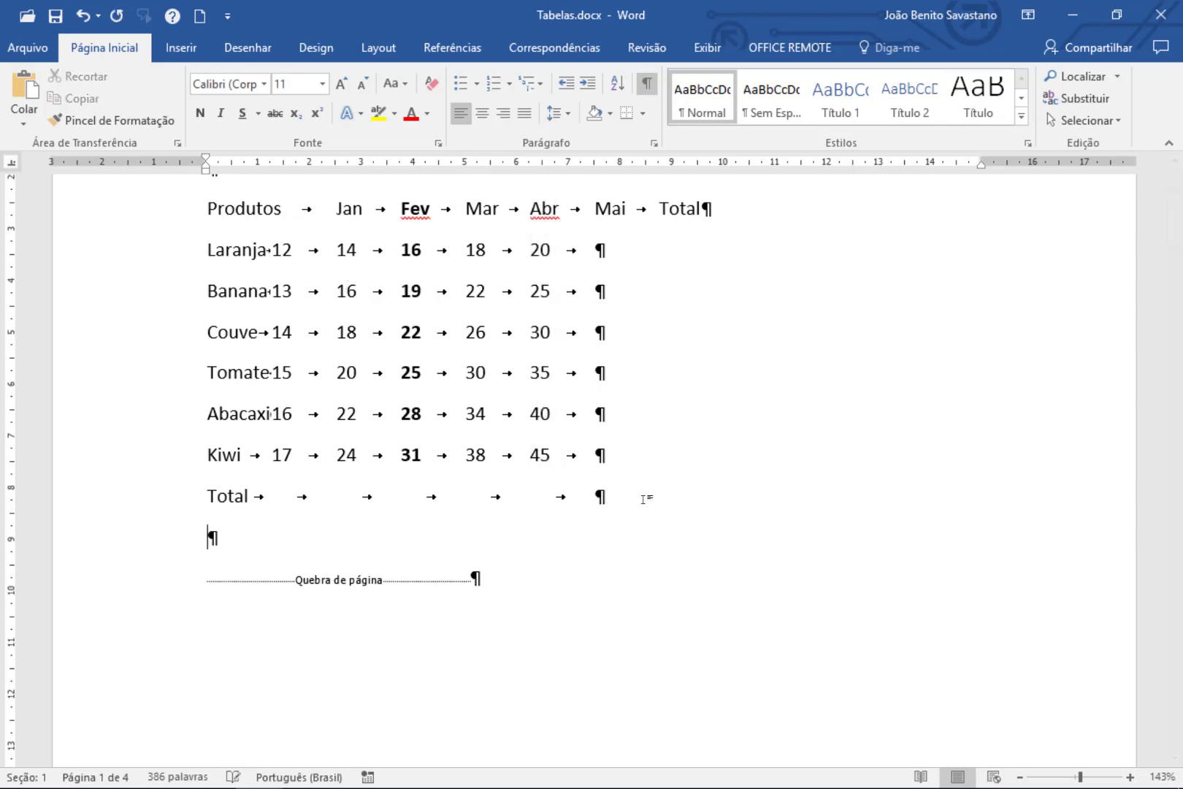
key(Return)
key(Return)
key(Return)
key(Return)
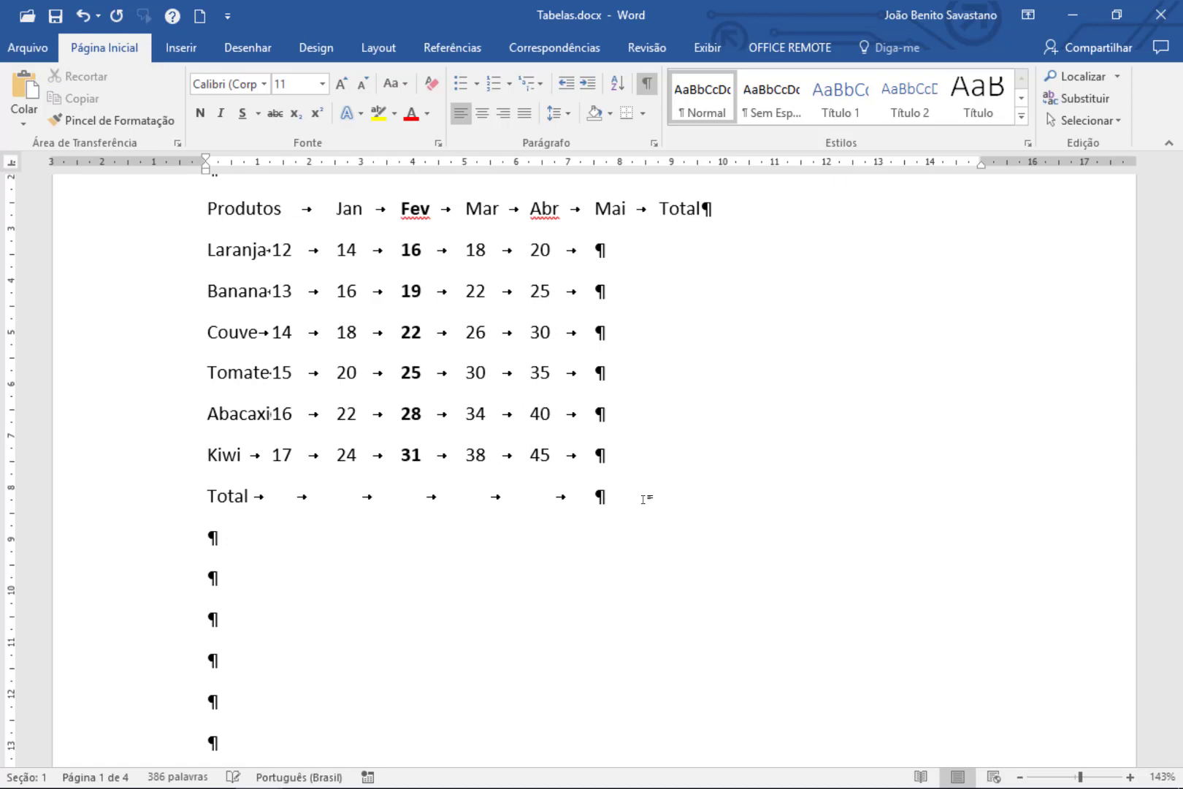
scroll(643, 499, down, 2)
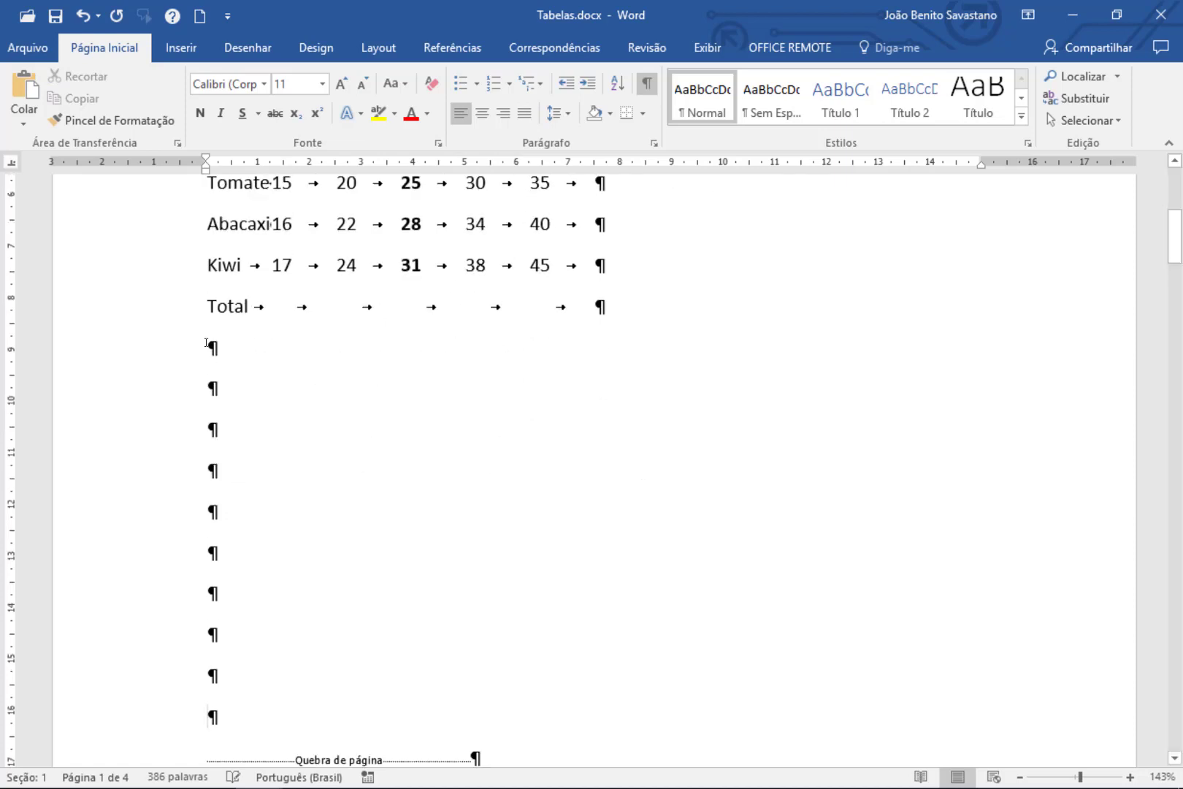
Step: Paste the copied Abr column block at the first empty paragraph below the Total row
click(207, 342)
key(shift+F10)
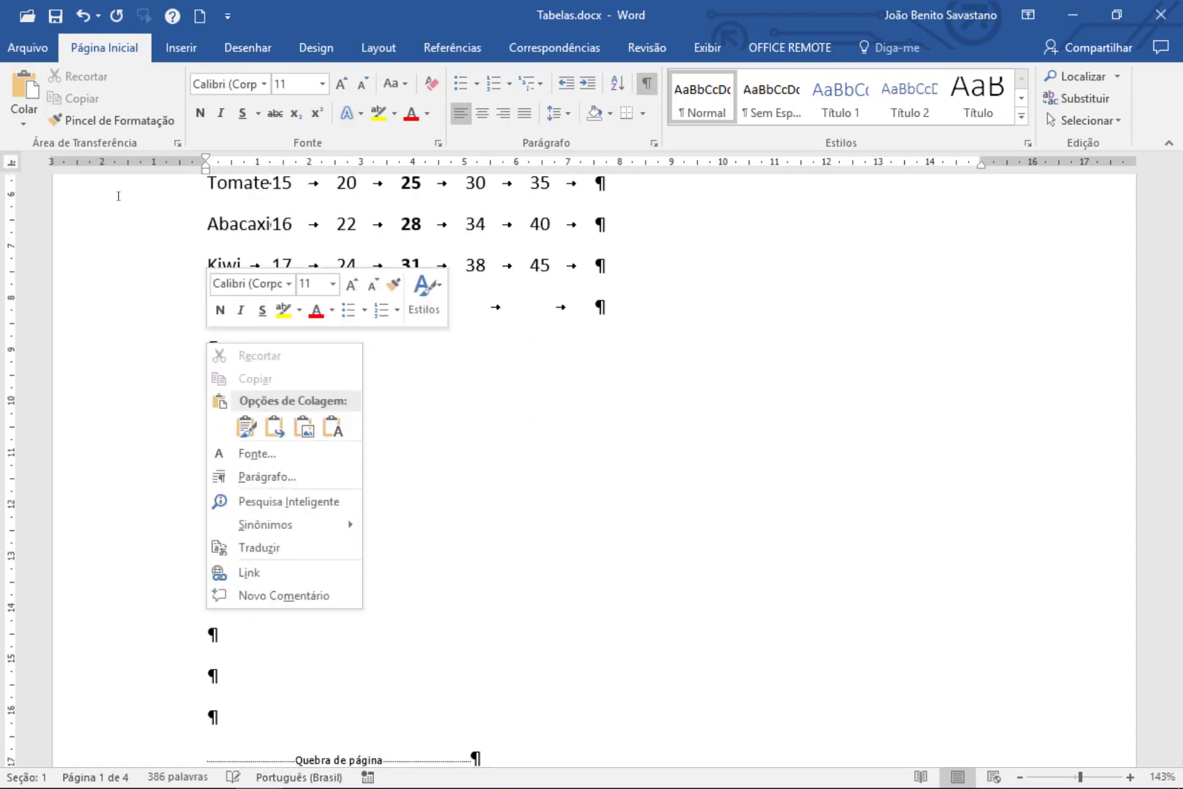
key(Escape)
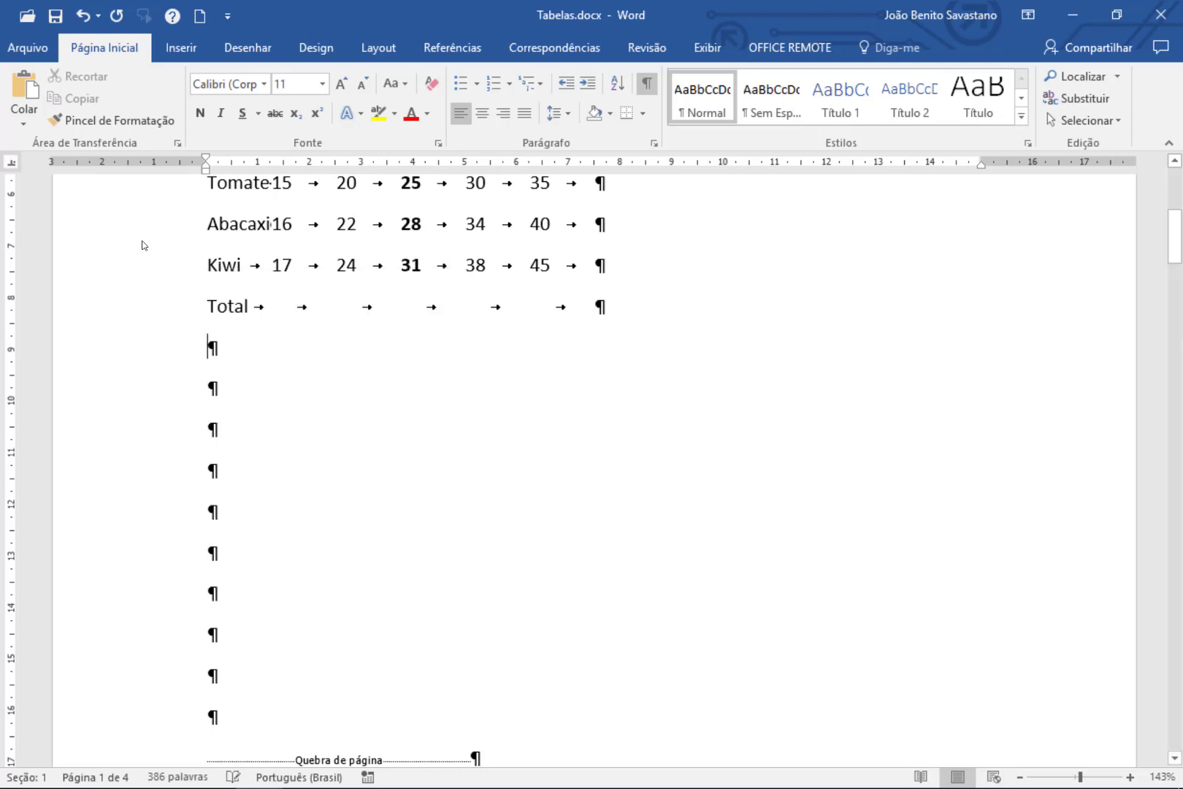
key(ctrl+v)
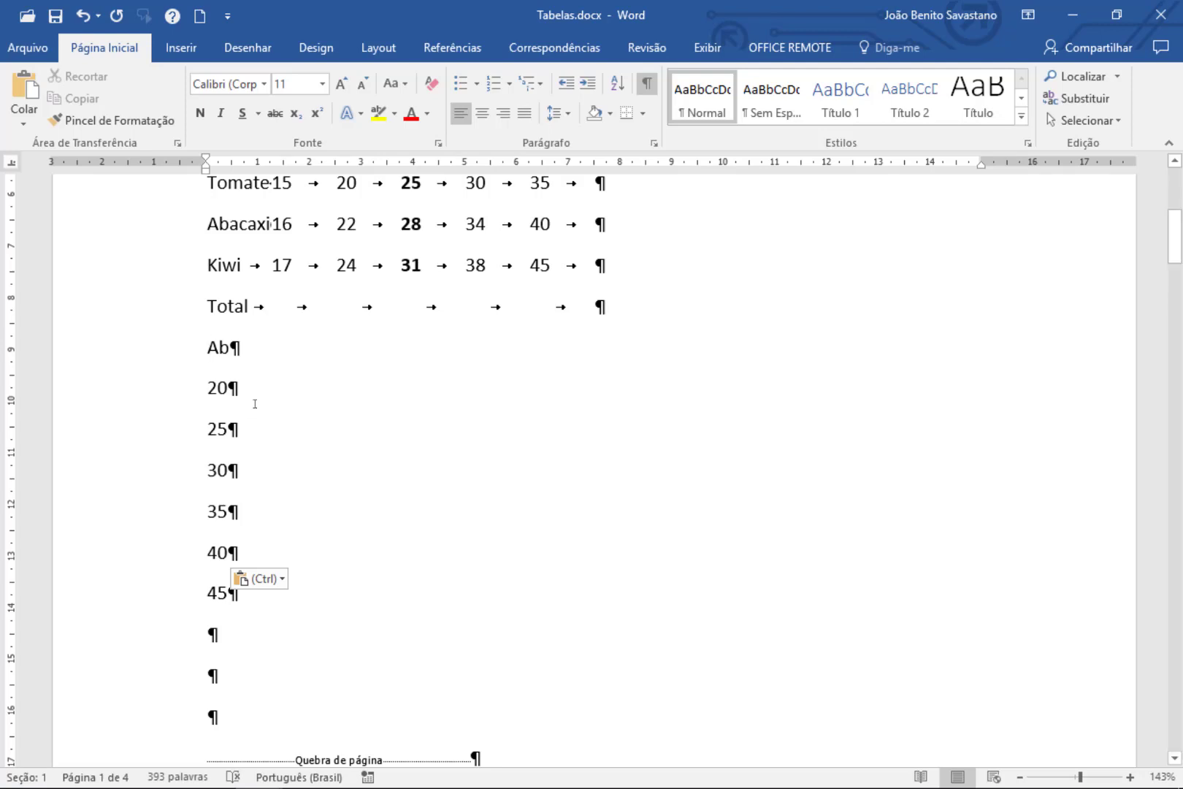
Step: Select the word Laranja, display the Office clipboard and clear all its stored items
scroll(255, 403, up, 1)
scroll(255, 403, up, 3)
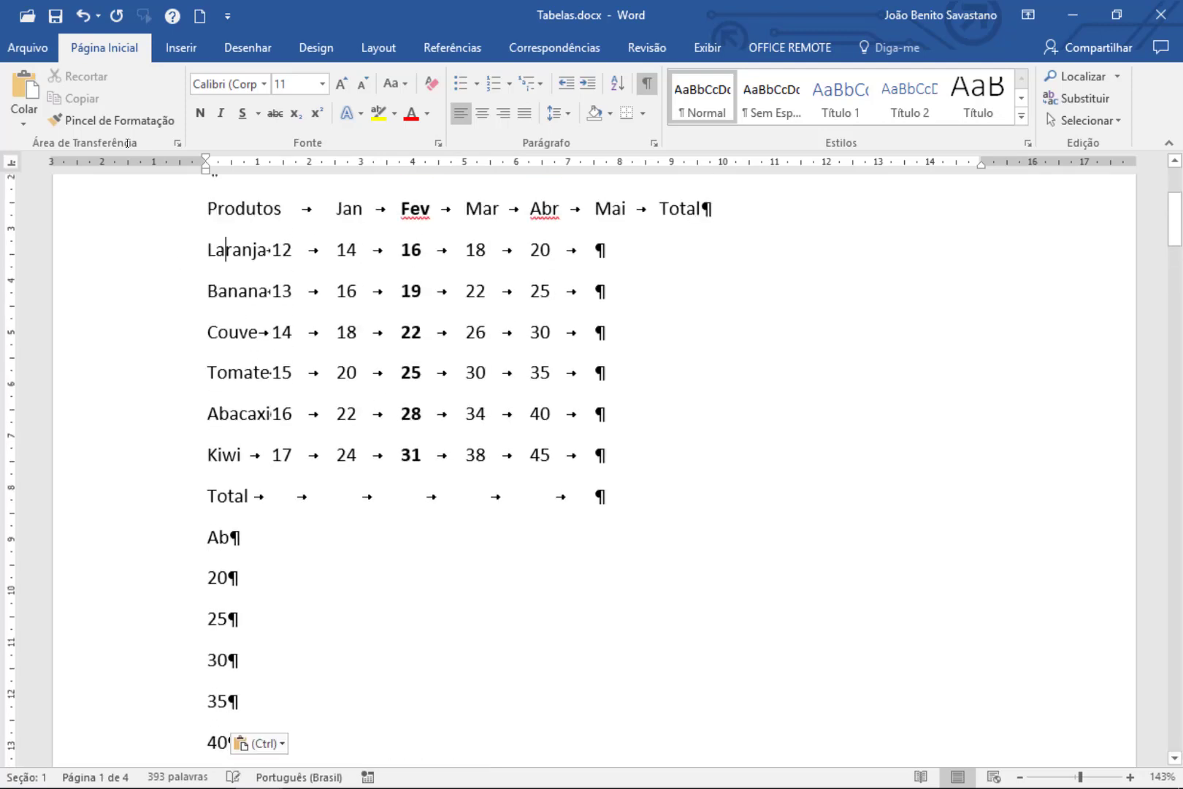
double_click(225, 250)
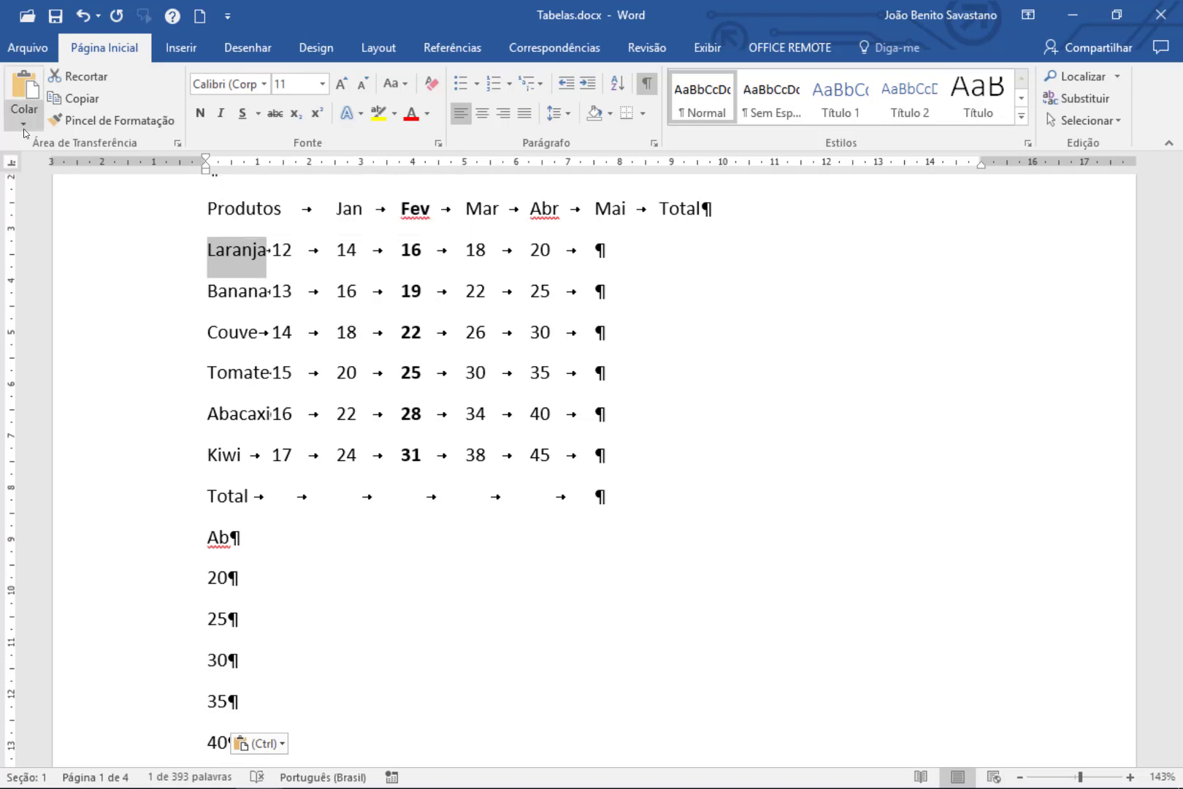
click(178, 143)
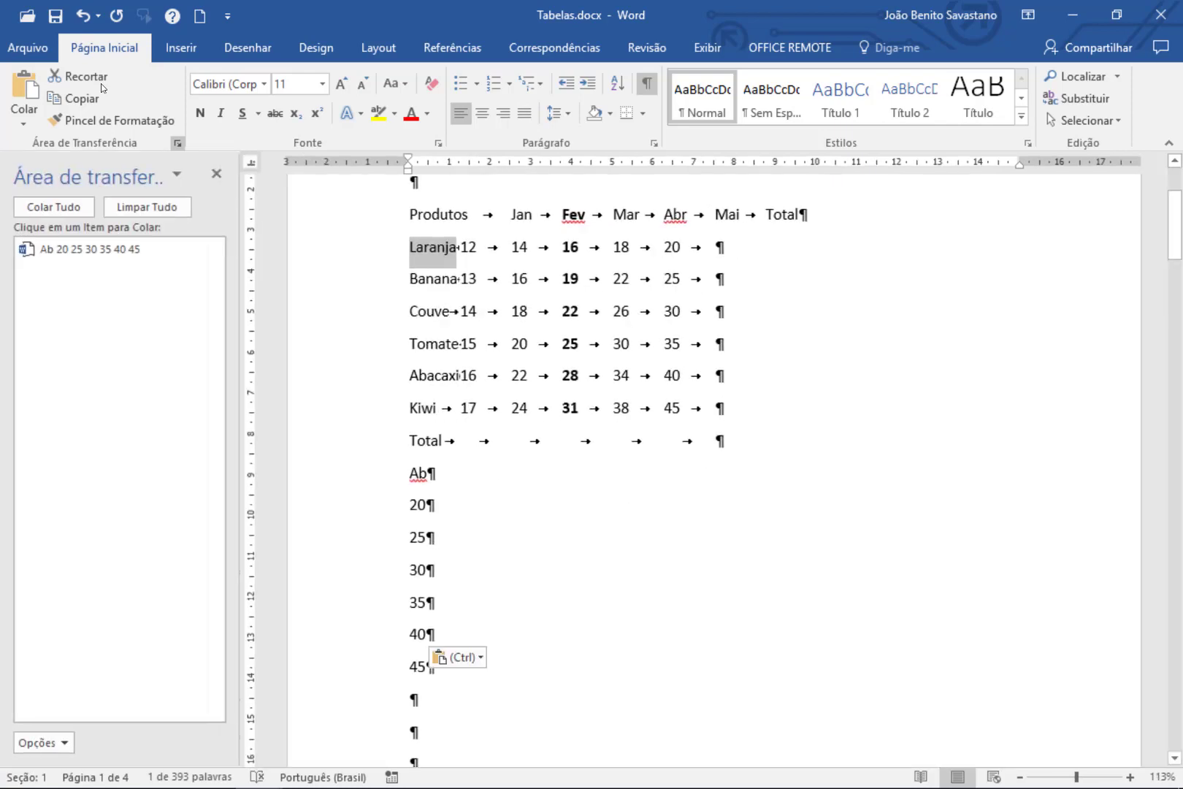
click(128, 208)
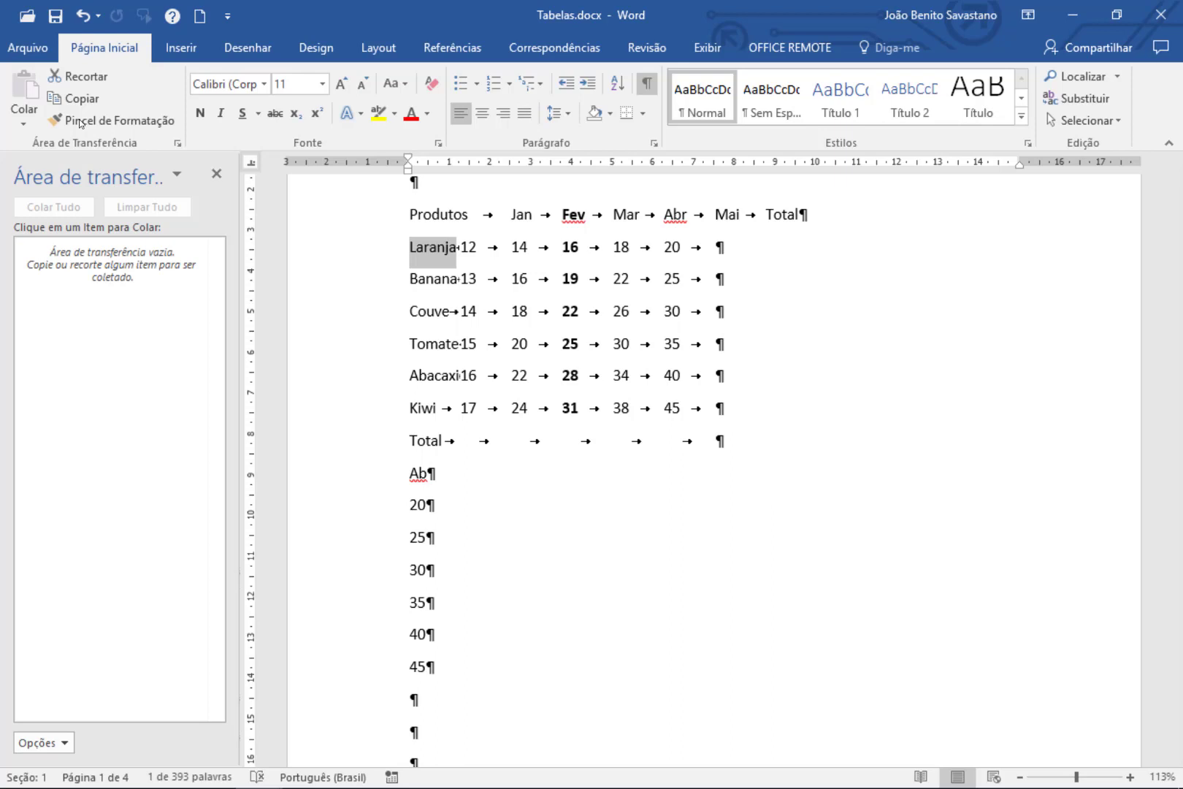
Step: Collect three separate items in the clipboard: Laranja, the 22 in the Couve row and the 40 in the Abacaxi row
right_click(430, 249)
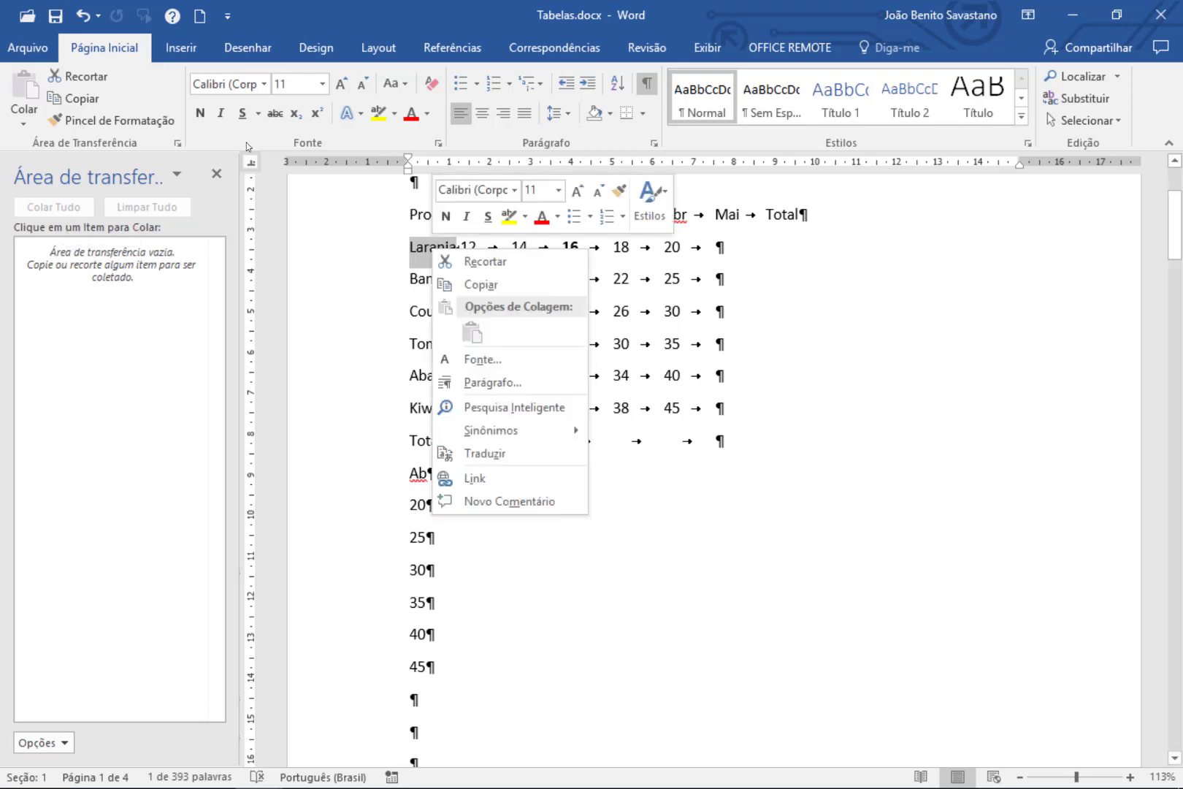
click(481, 284)
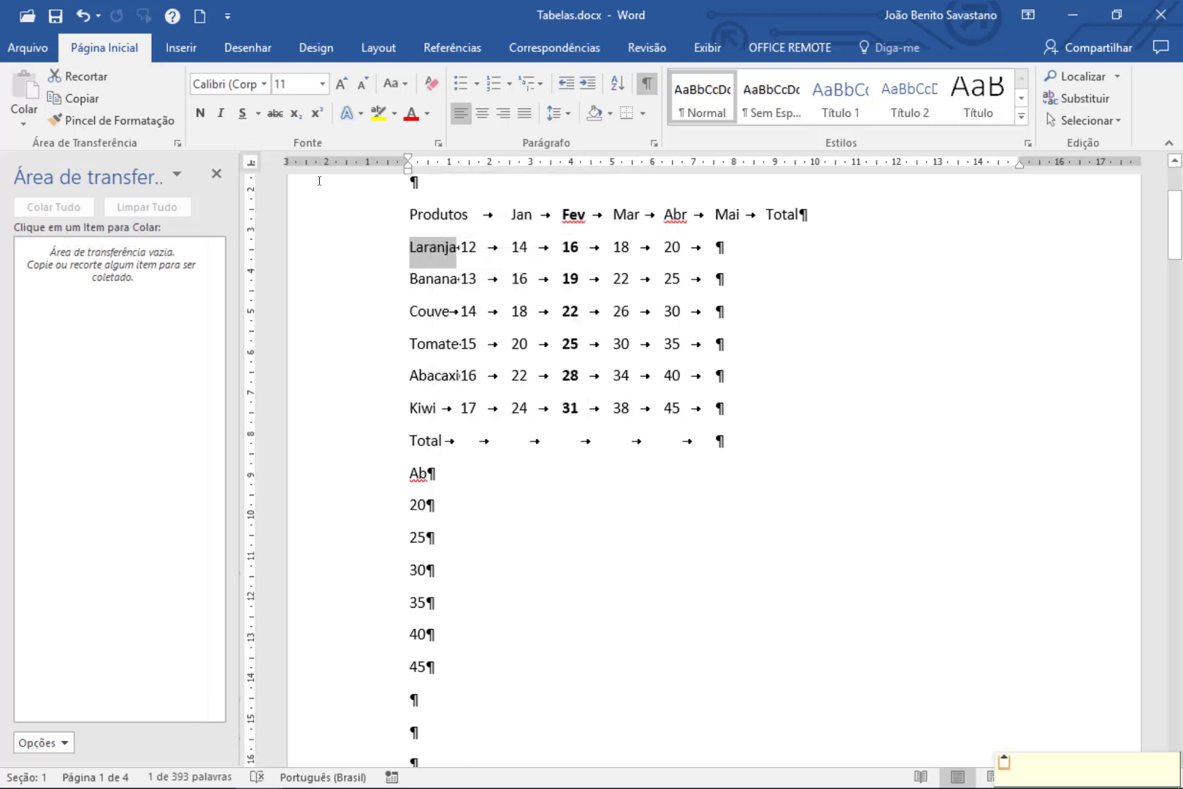
double_click(577, 310)
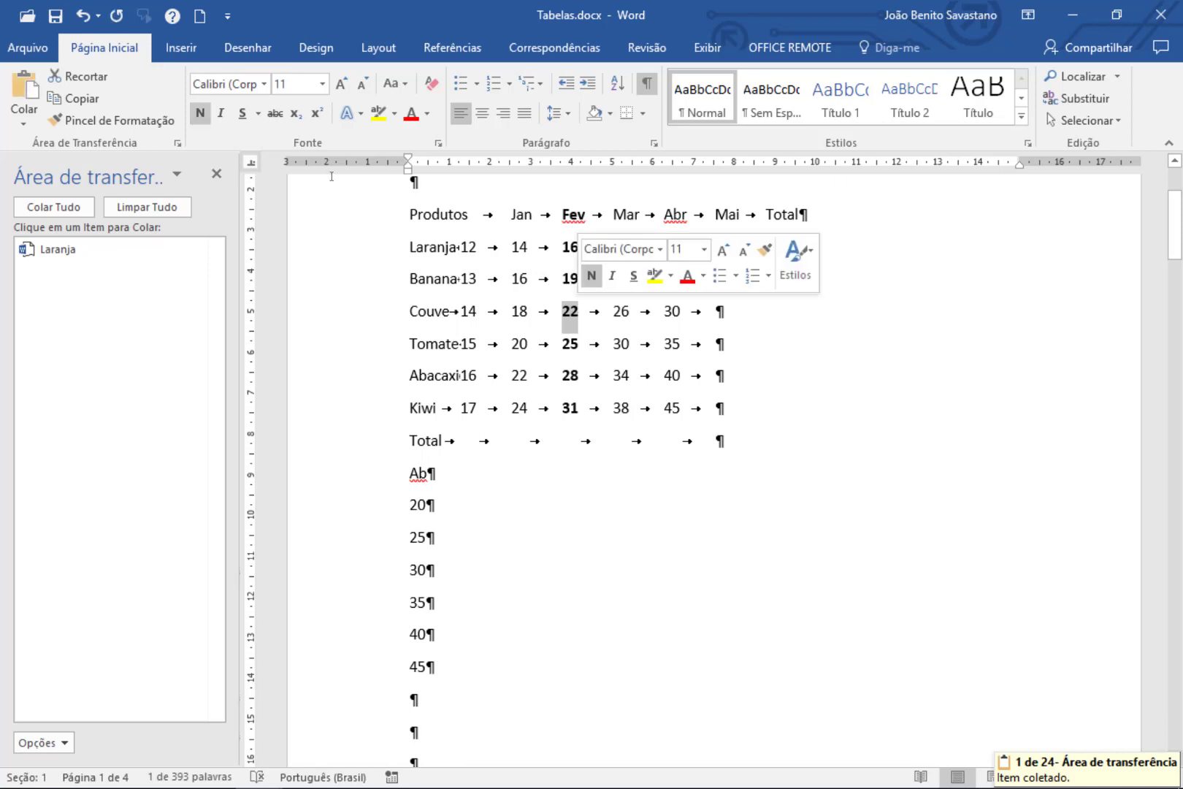
key(ctrl+c)
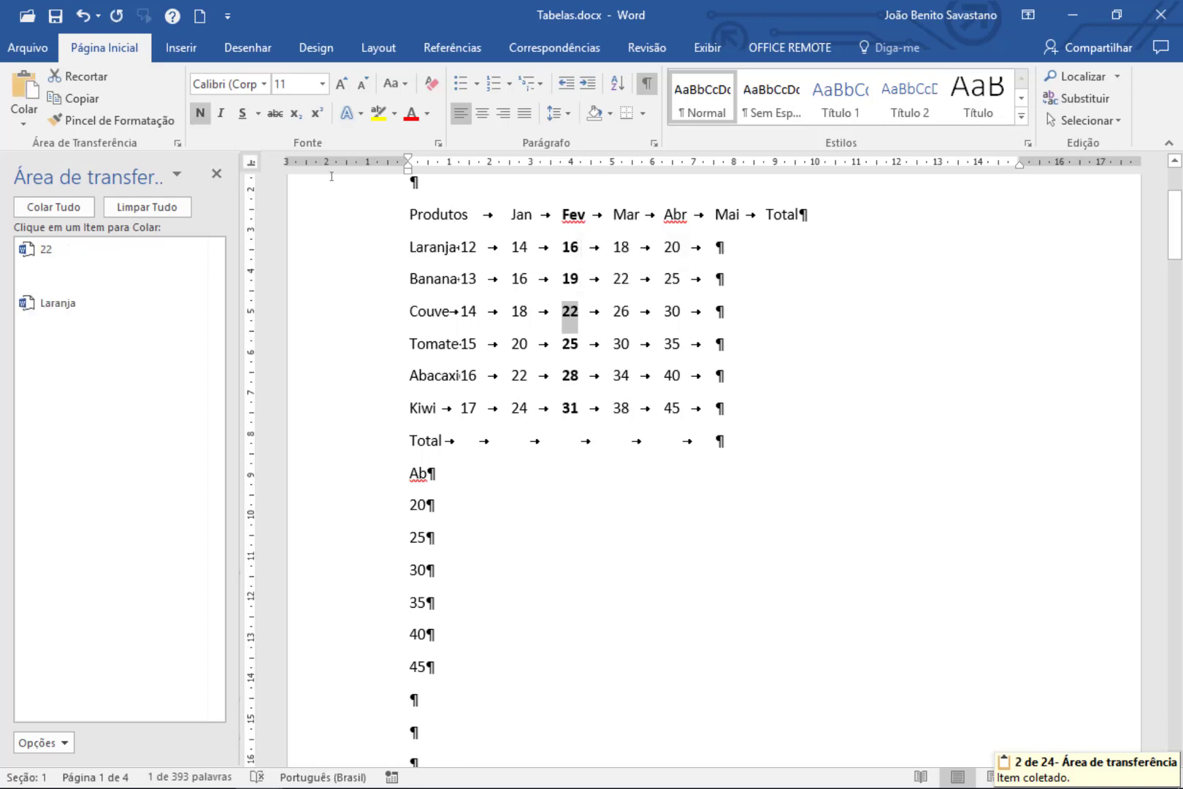
double_click(672, 375)
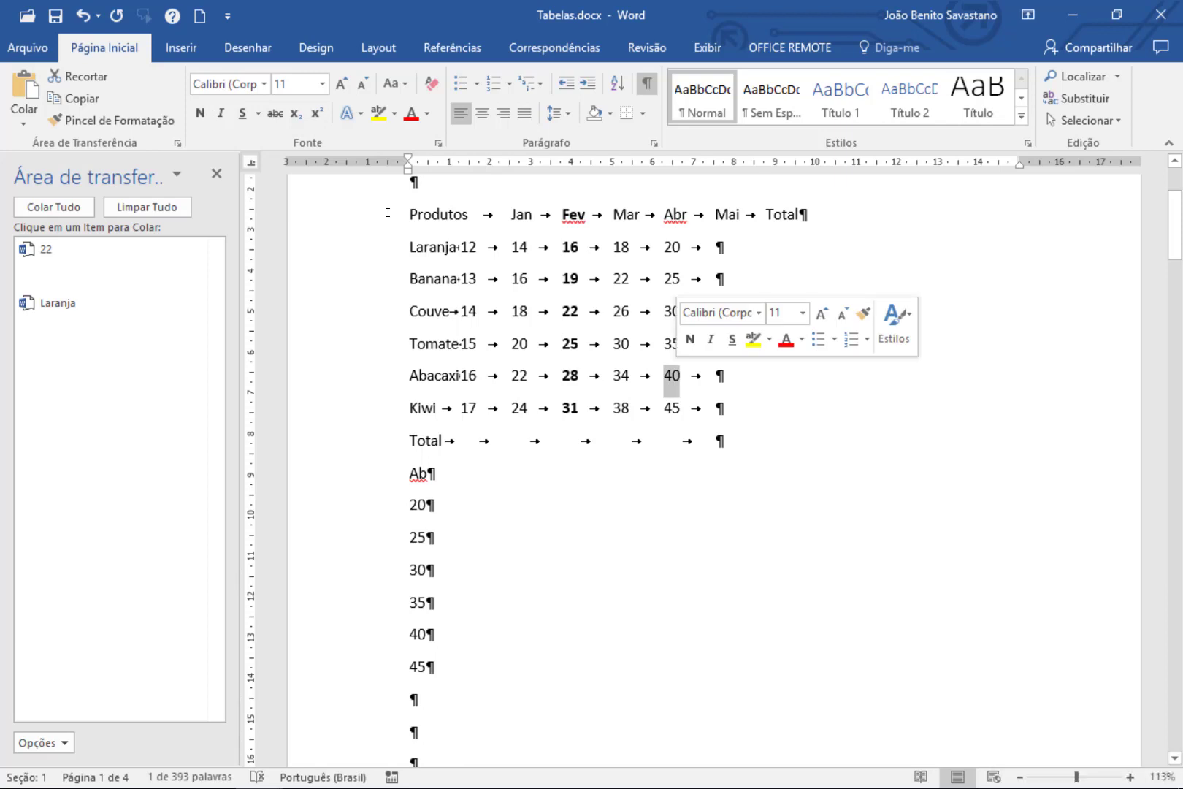
key(ctrl+c)
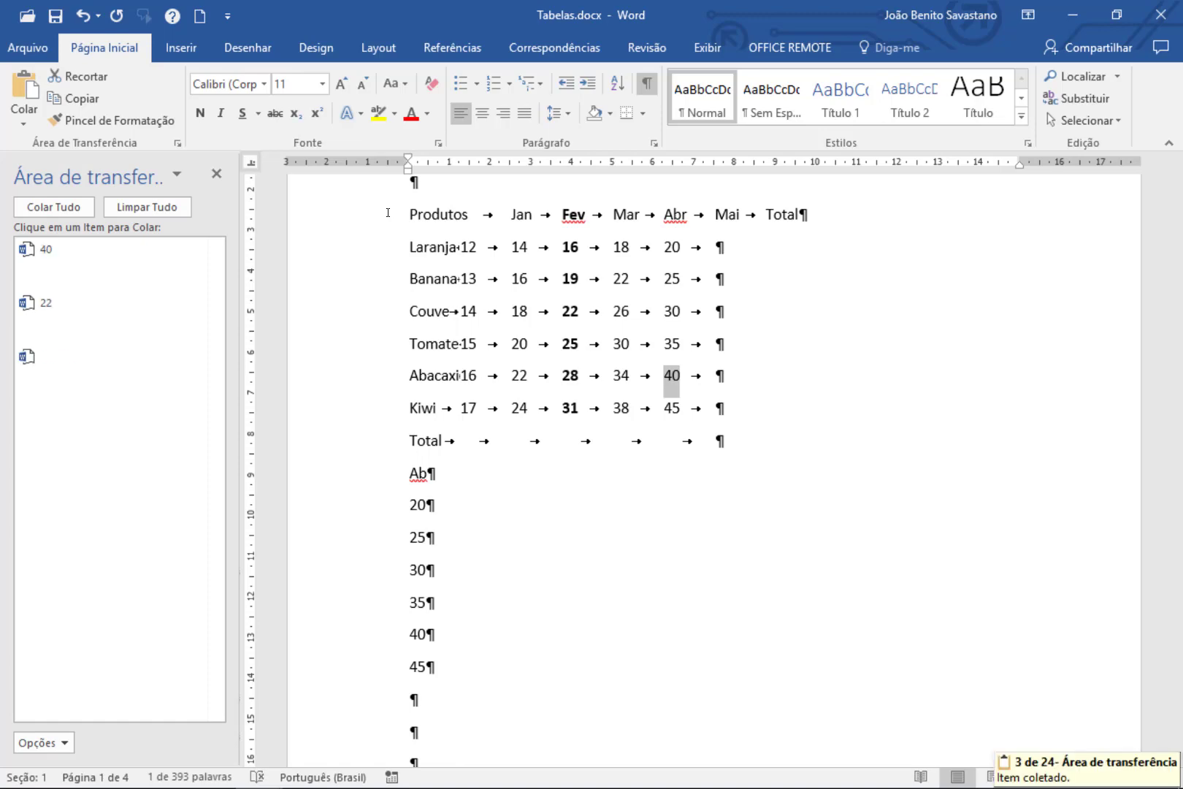
Step: Copy "Gestão de empresas" from the Tabela Longa section as another clipboard item
scroll(603, 491, down, 3)
scroll(604, 494, down, 15)
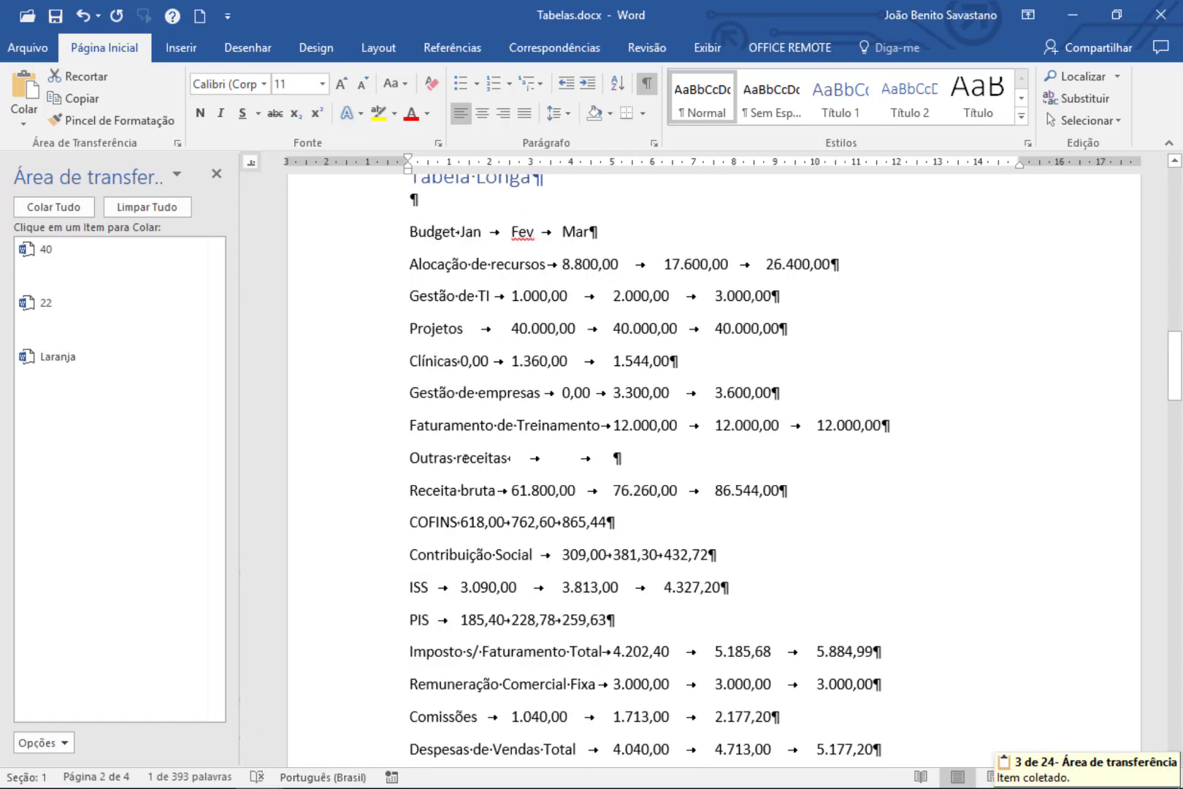
drag(409, 393, 539, 389)
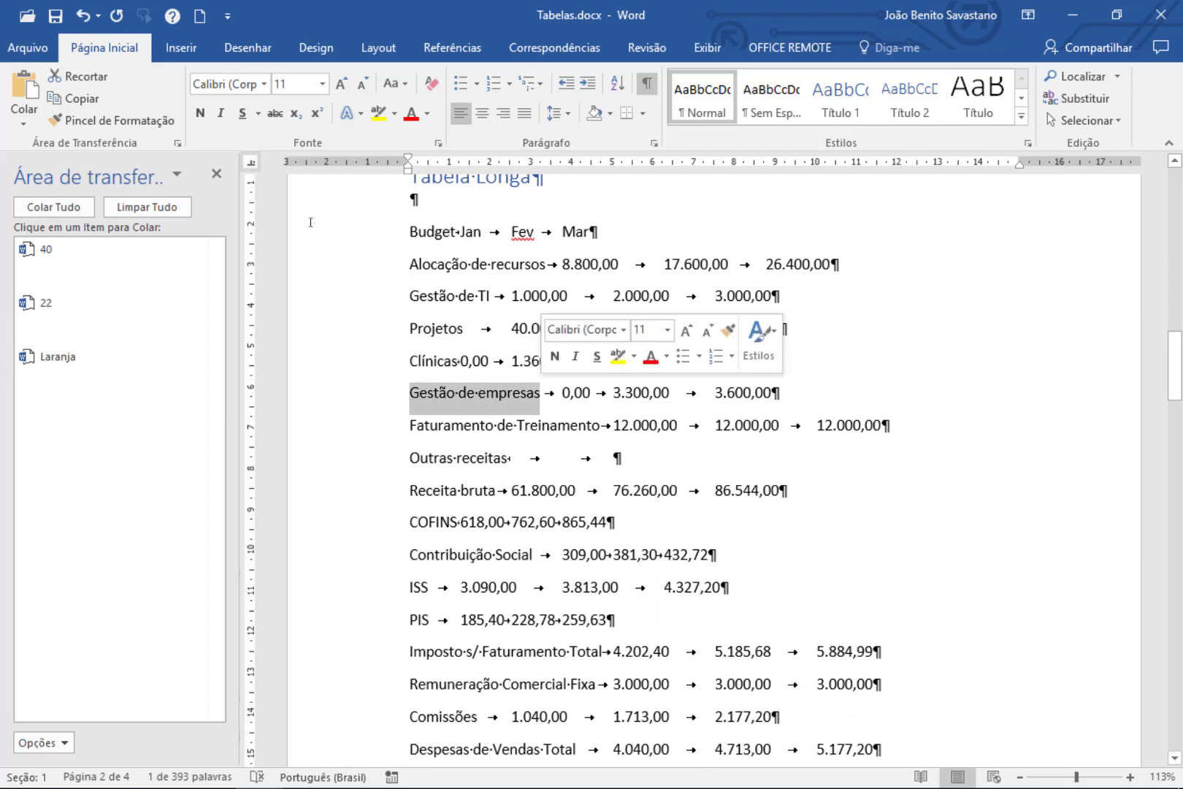
key(ctrl+c)
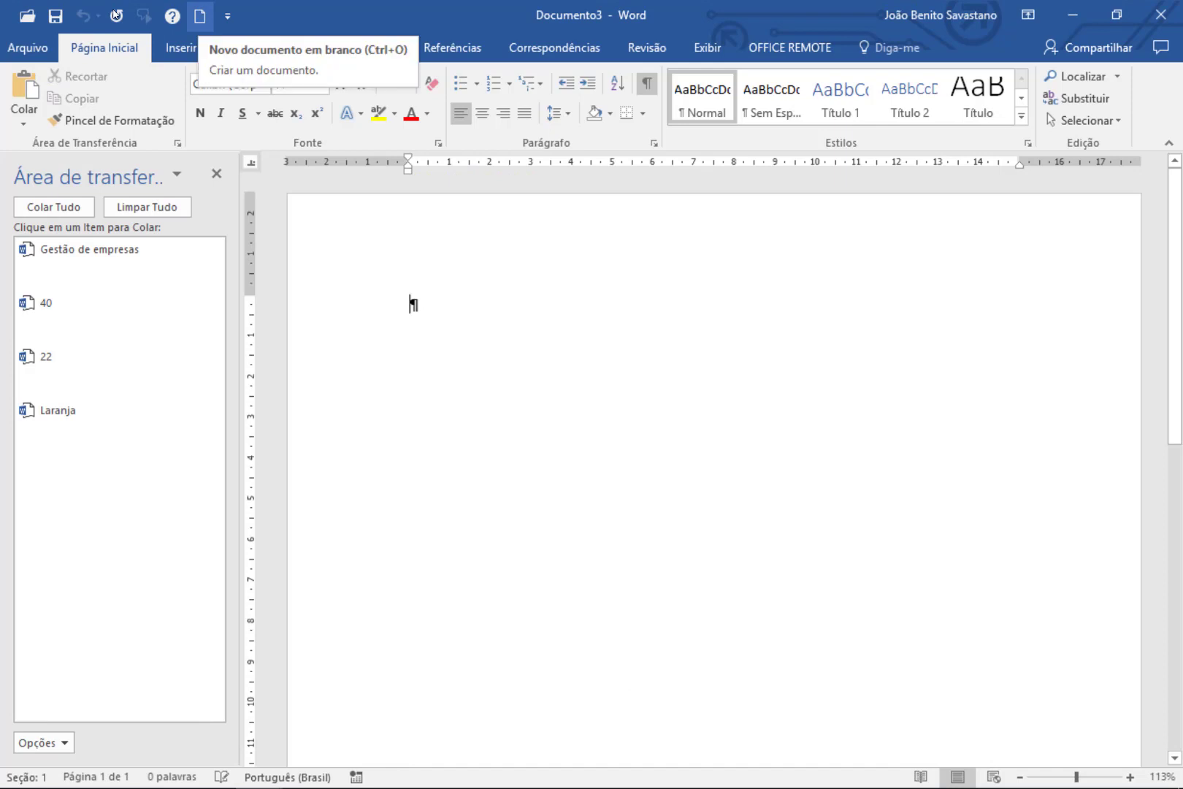
Step: Paste the clipboard item Laranja on the first line of the blank document, and 40 and Gestão de empresas on a second line
click(58, 418)
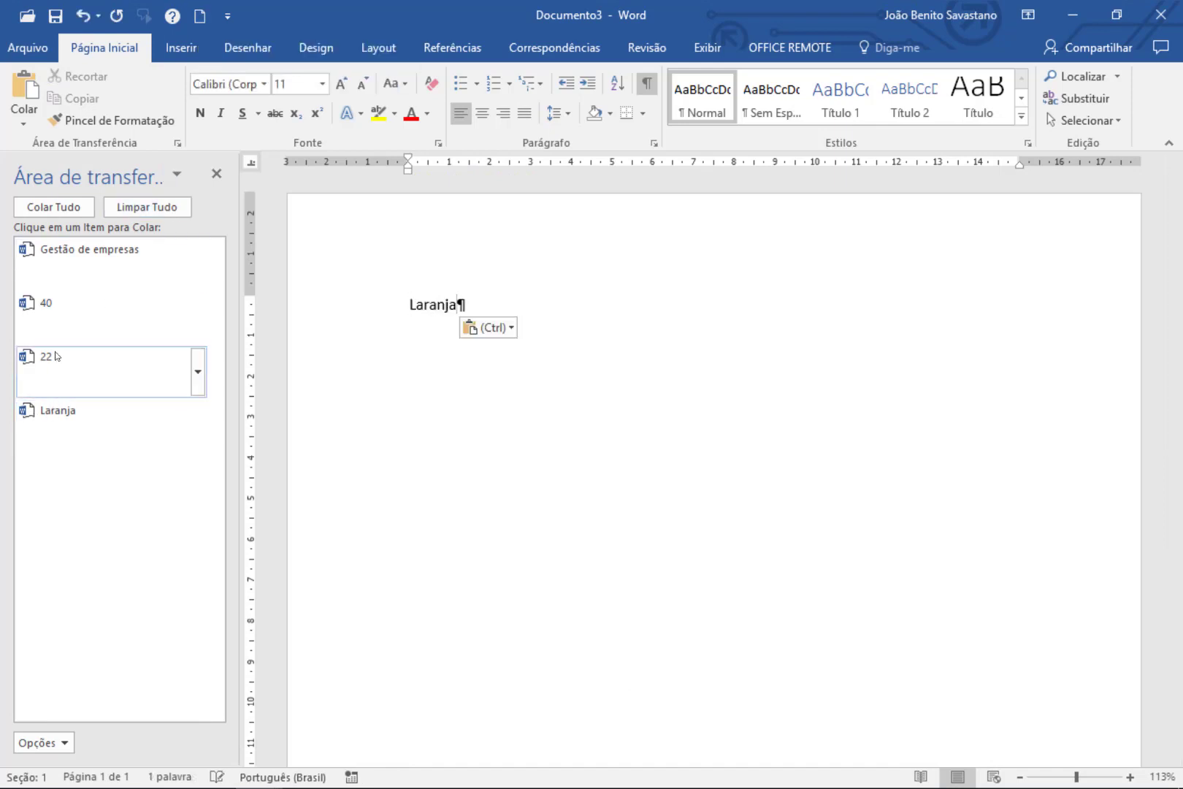
key(Return)
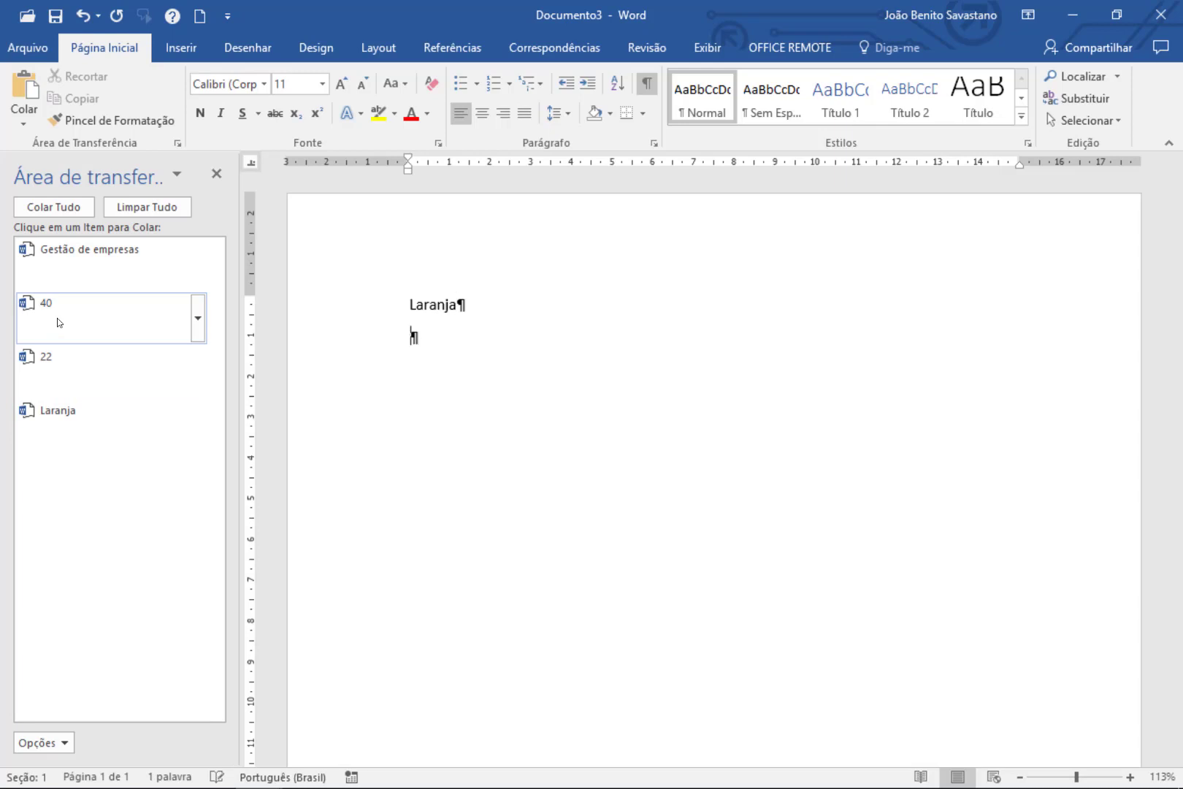
click(57, 318)
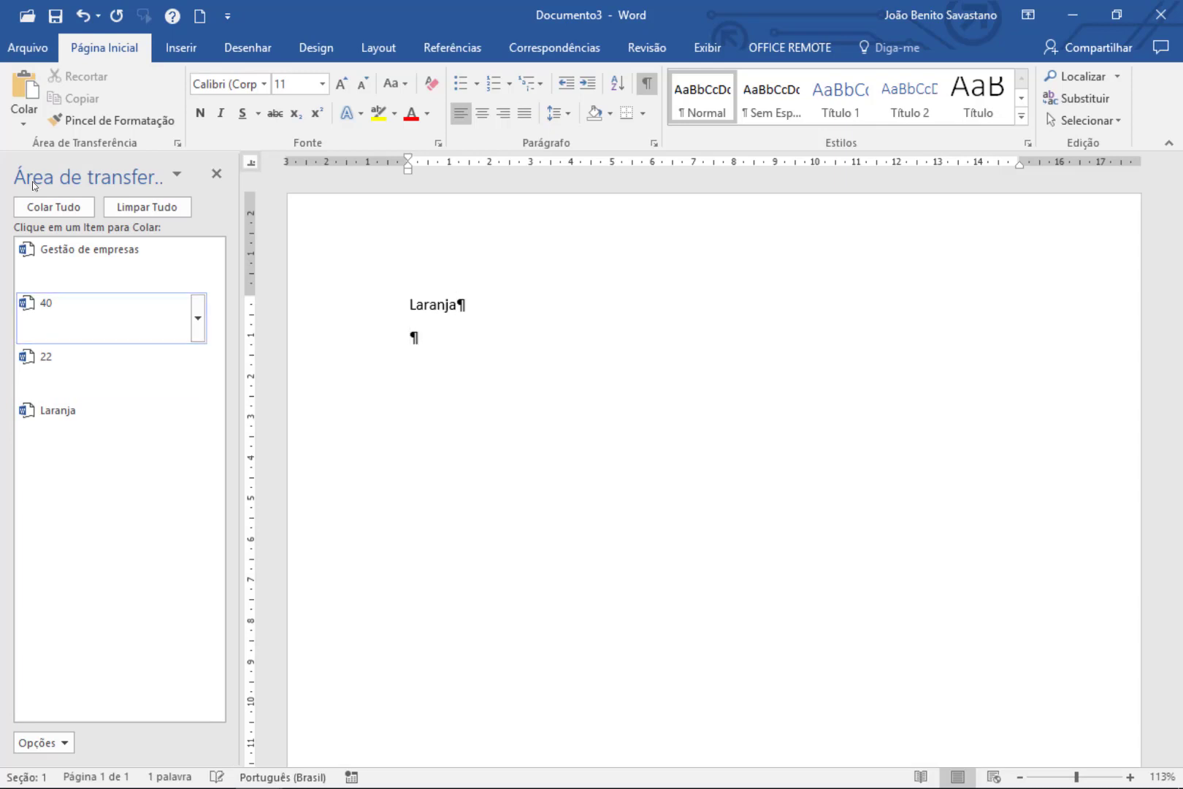
click(113, 254)
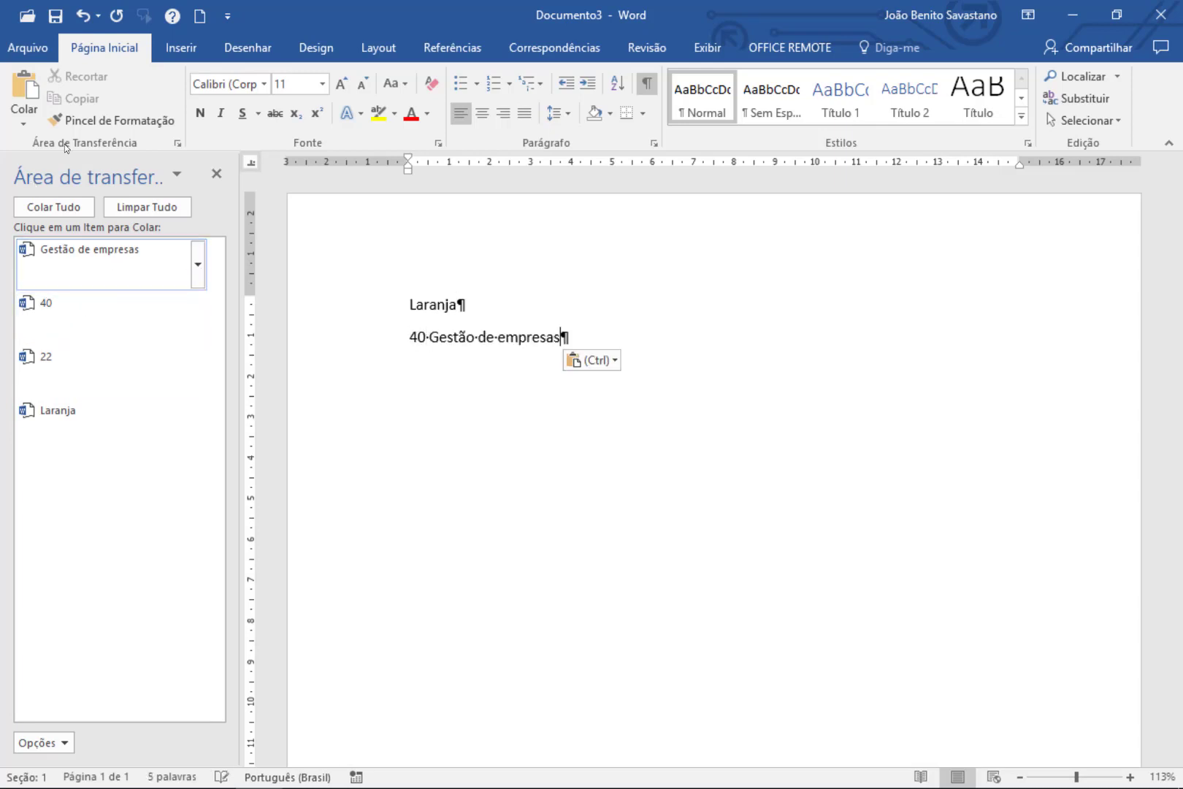
Step: Leave an empty paragraph below the pasted lines and paste all the collected clipboard items at once
key(Return)
key(Return)
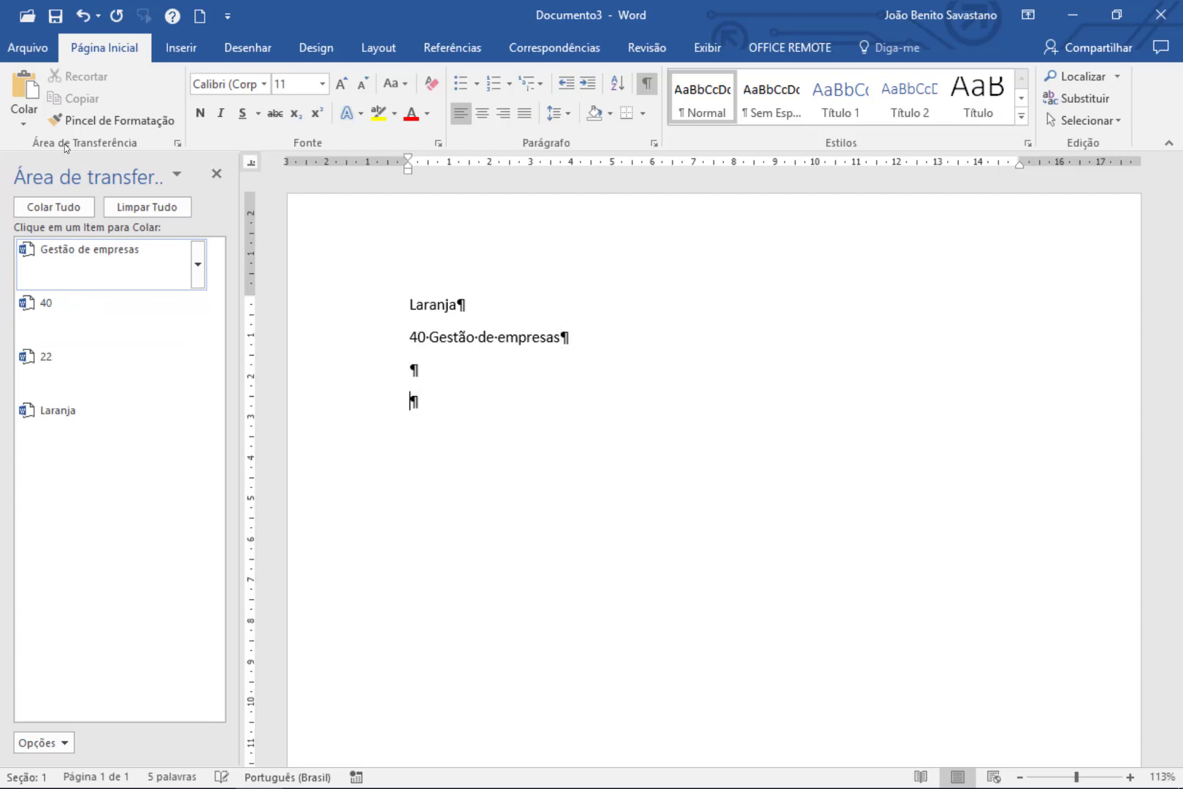
click(54, 207)
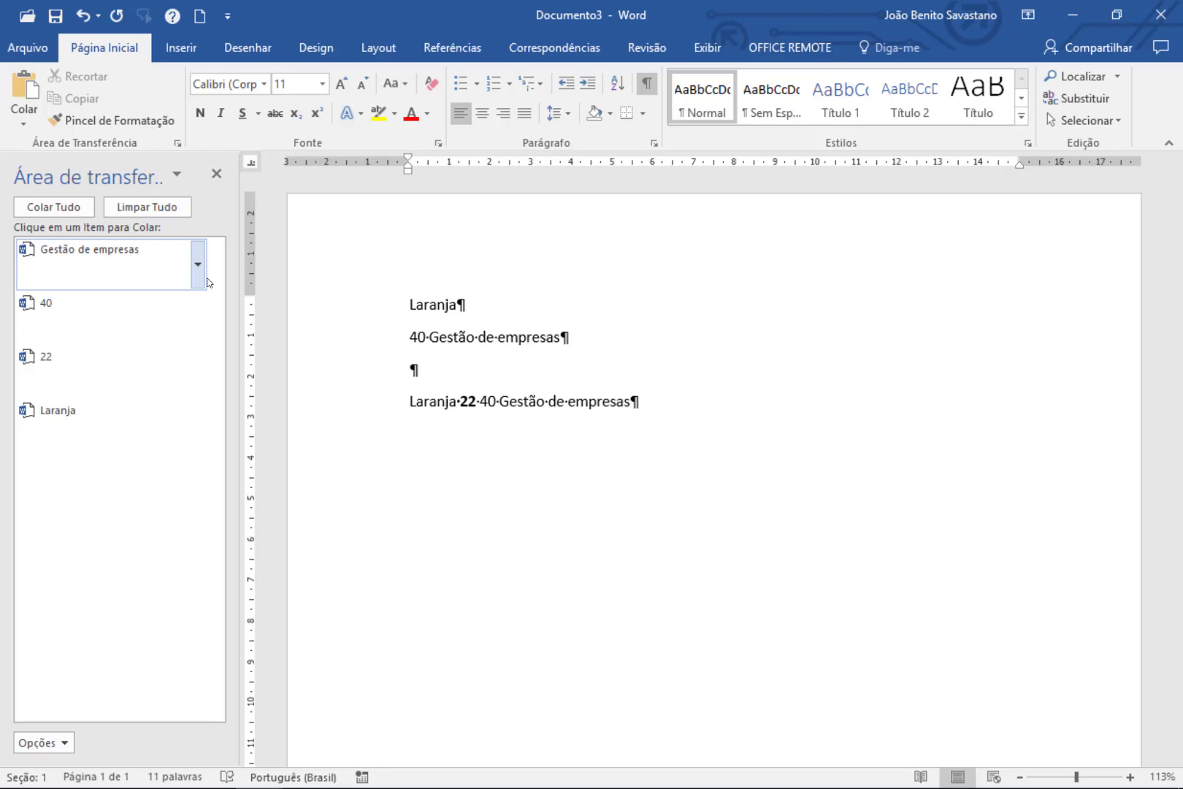
Step: Return to Tabelas.docx and convert the whole Tabela Longa text, from the Budget line through Lucro líquido, into a table
key(alt+Tab)
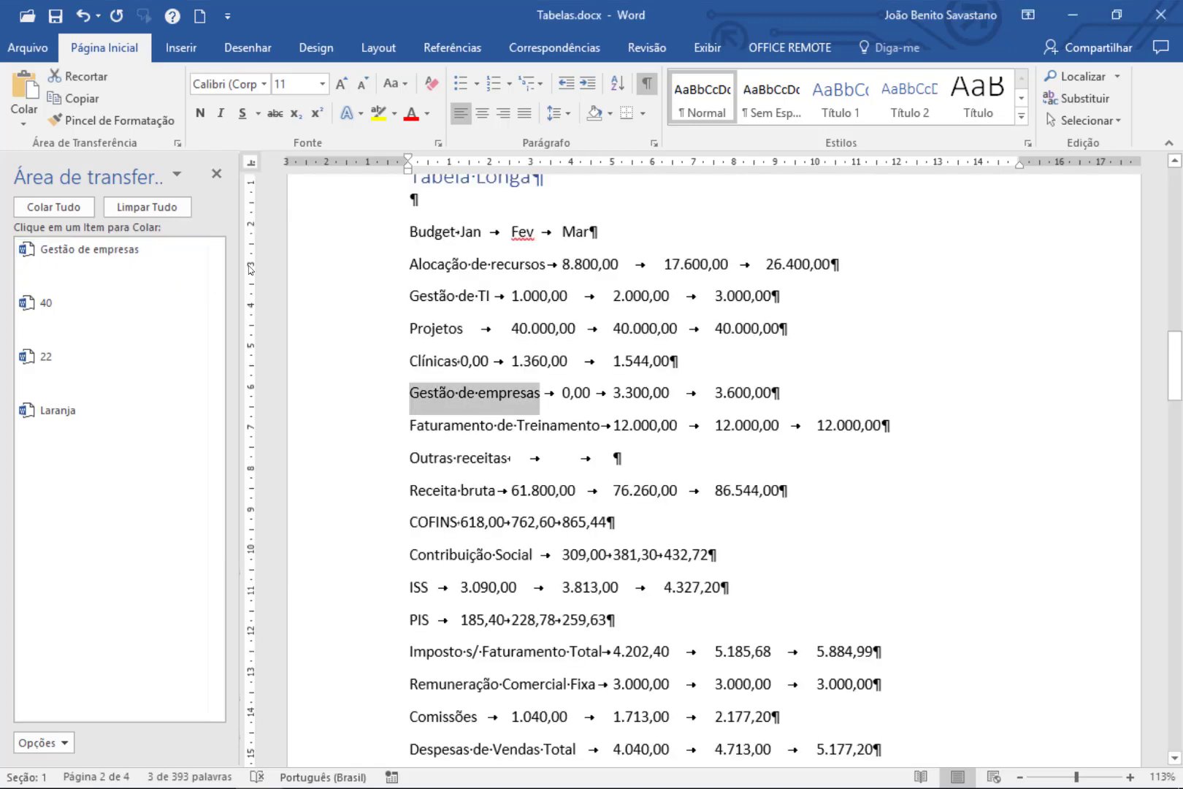
scroll(248, 266, up, 4)
scroll(248, 265, down, 4)
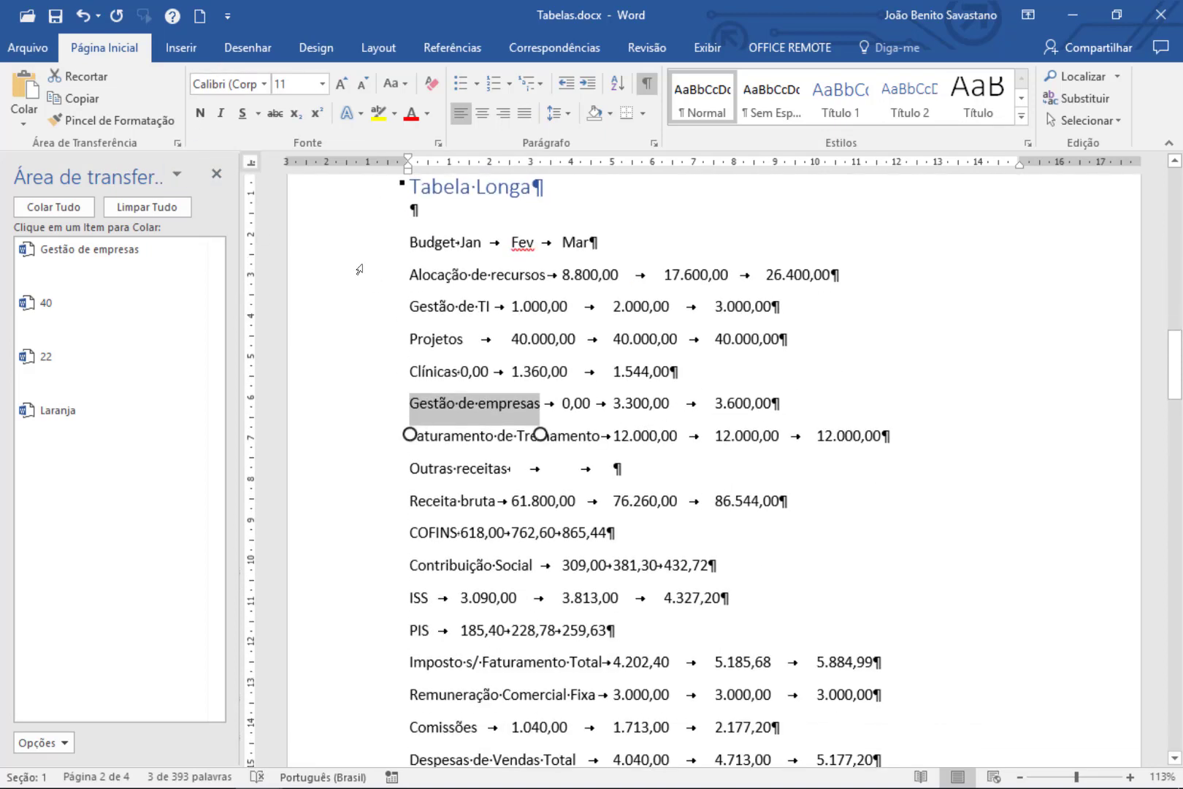
click(410, 242)
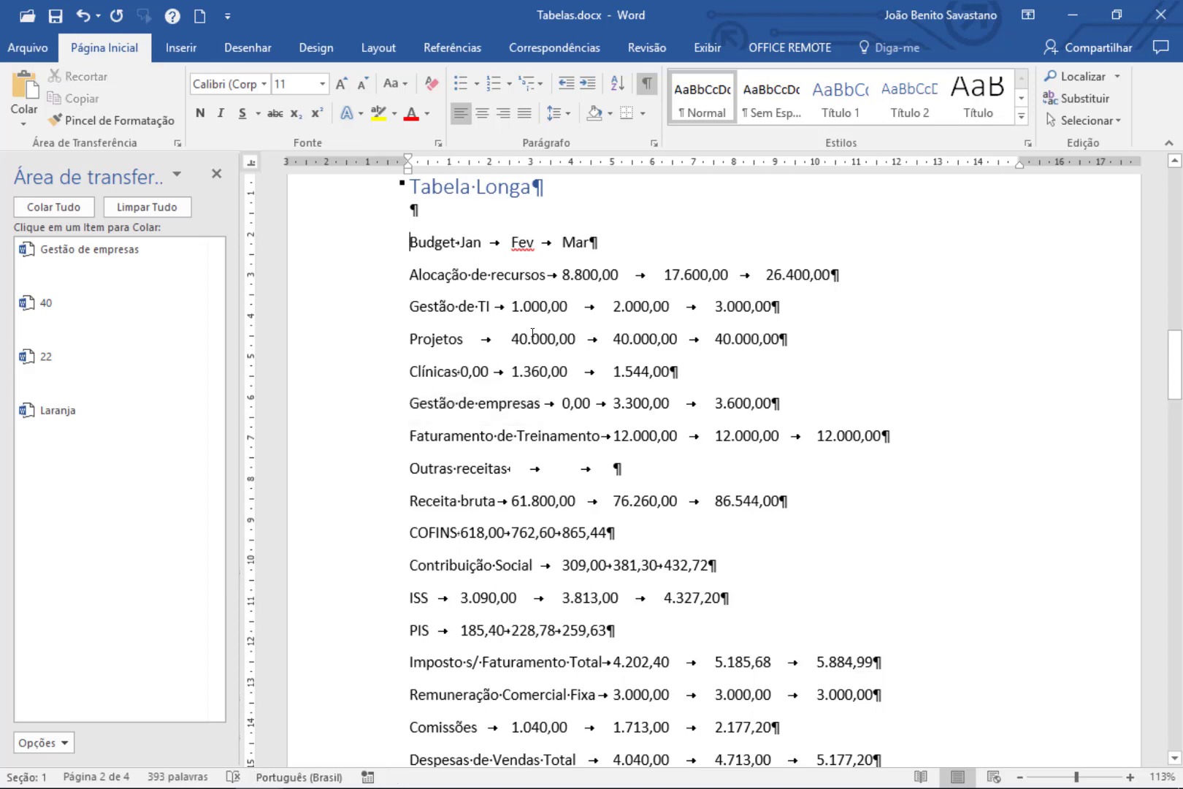
scroll(533, 334, down, 15)
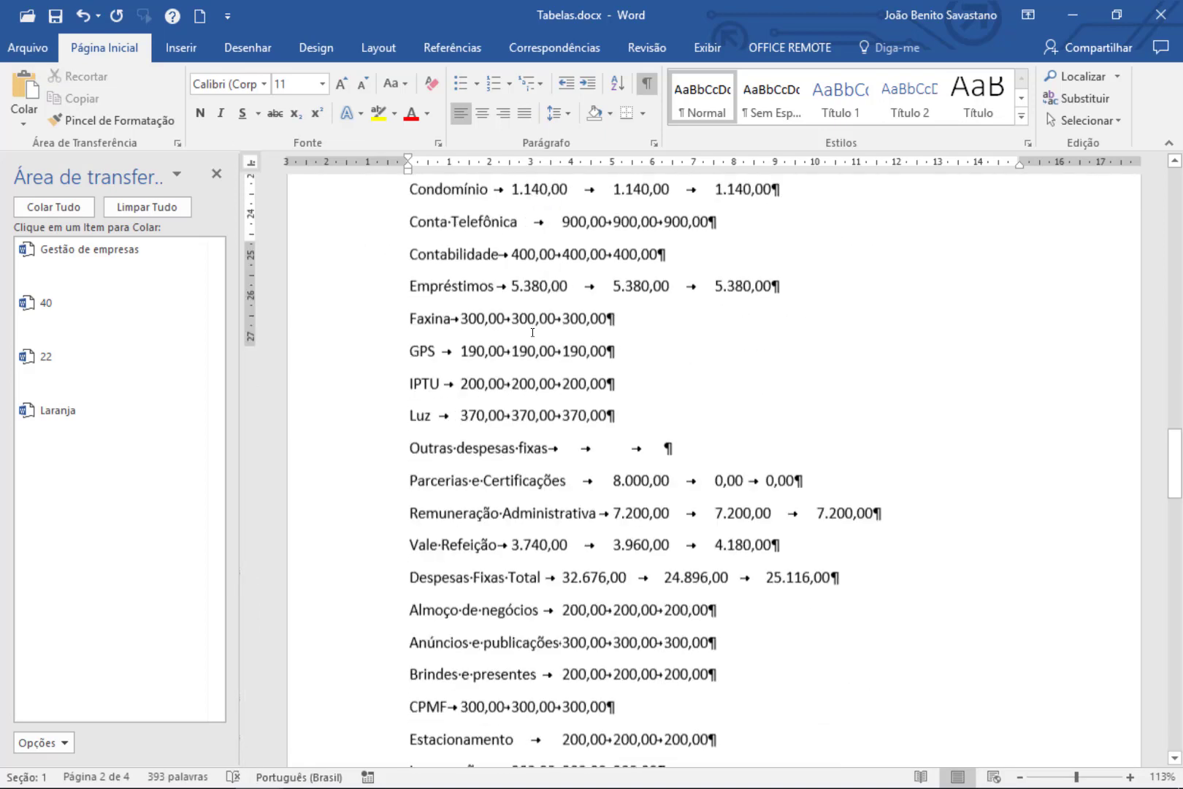
scroll(533, 332, down, 15)
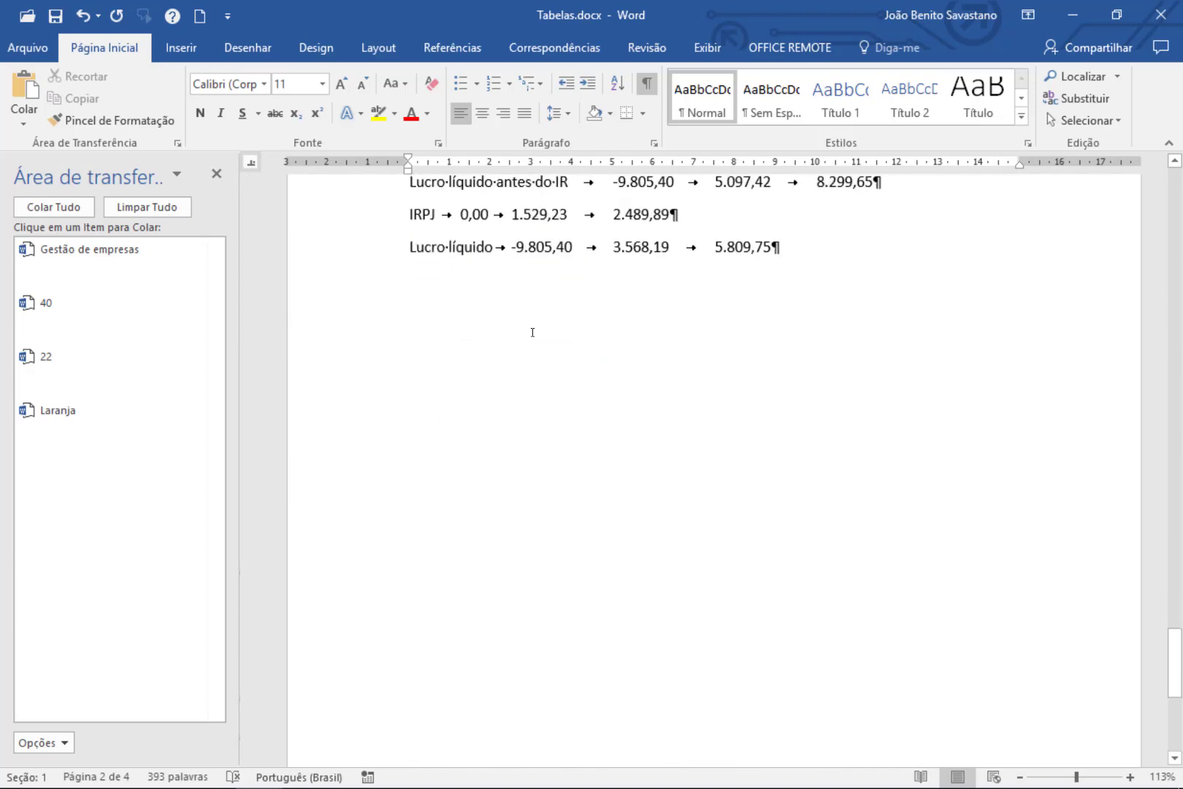
scroll(532, 332, up, 5)
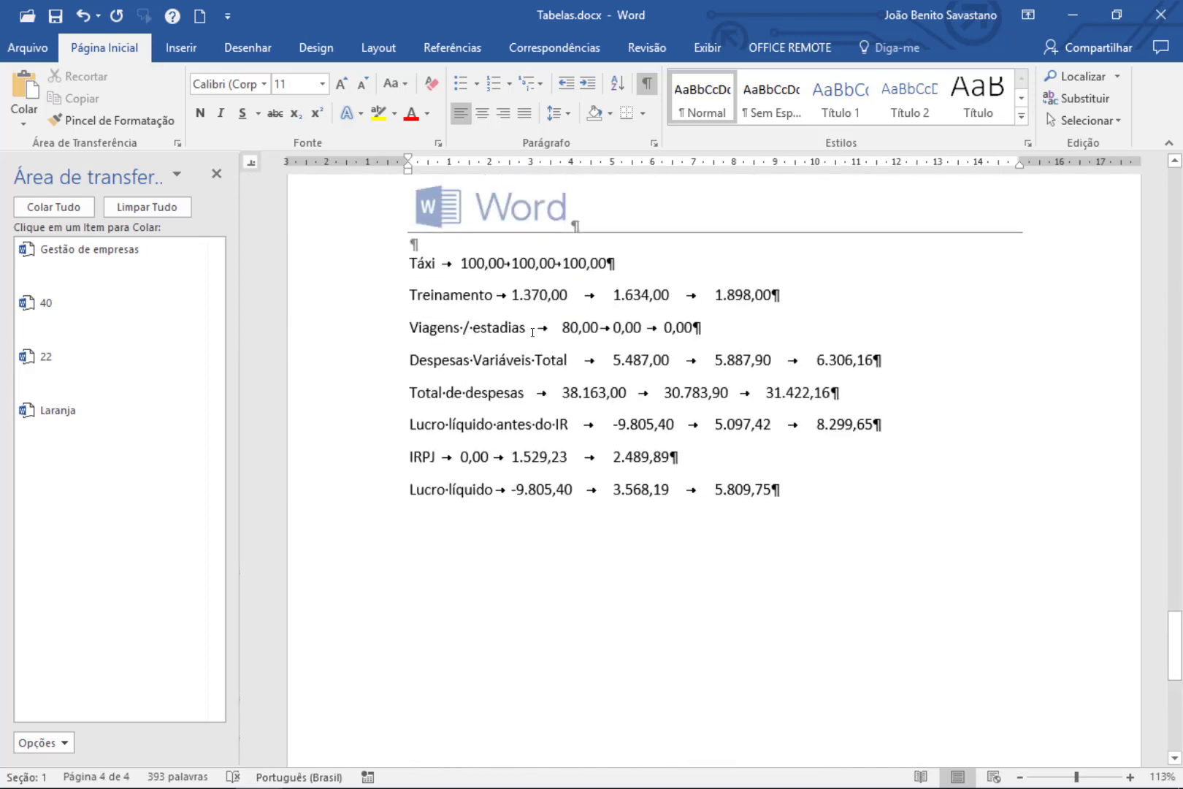
shift+click(772, 490)
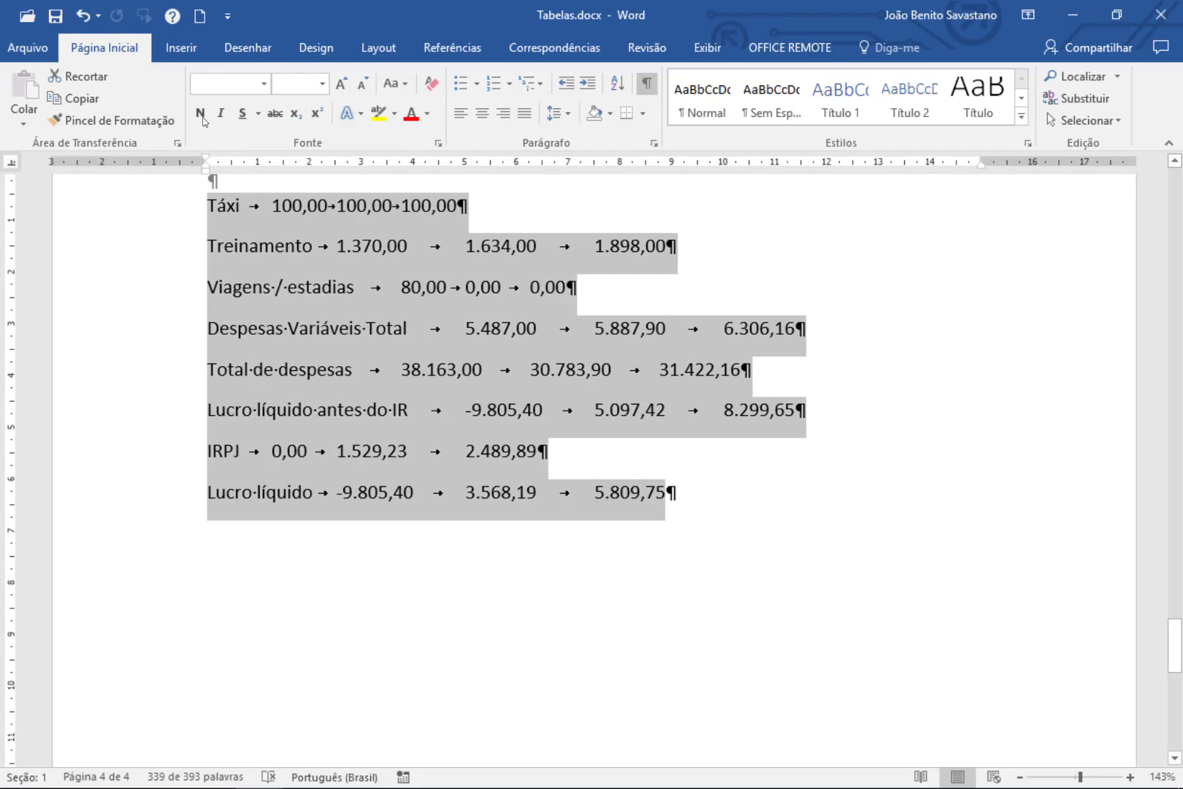
click(178, 51)
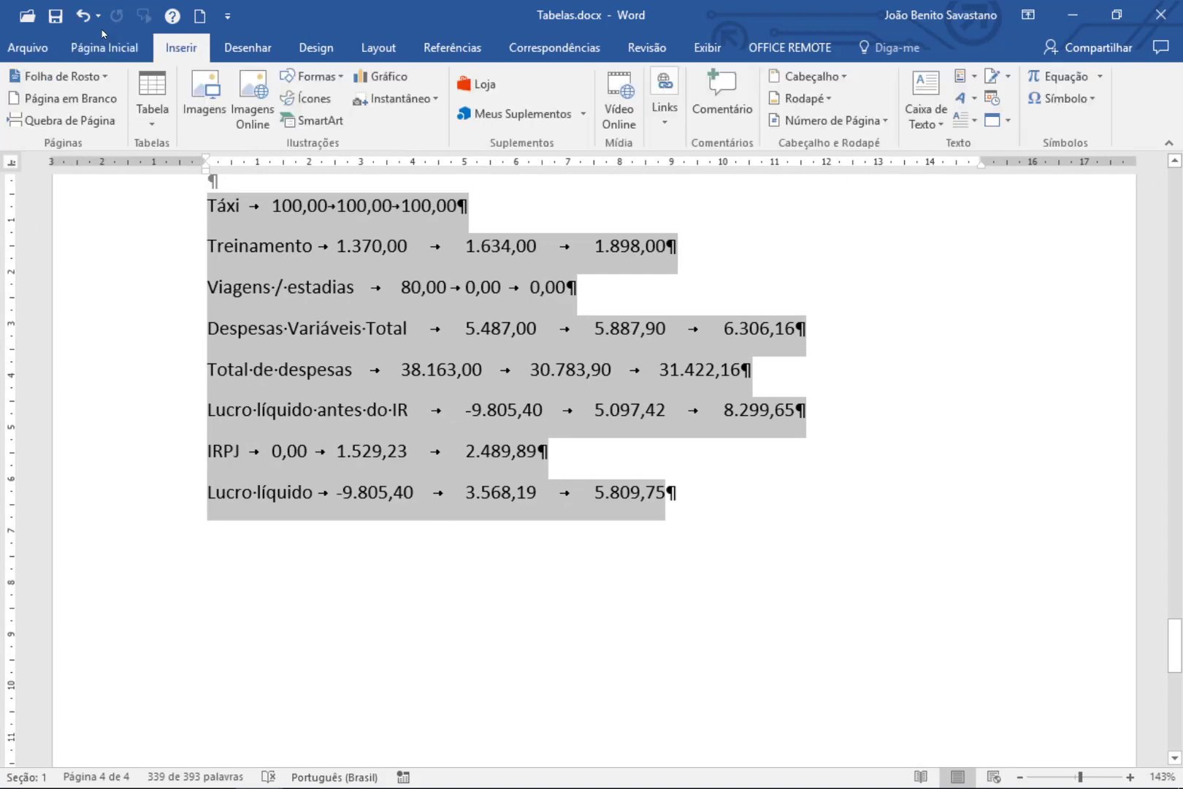
click(152, 98)
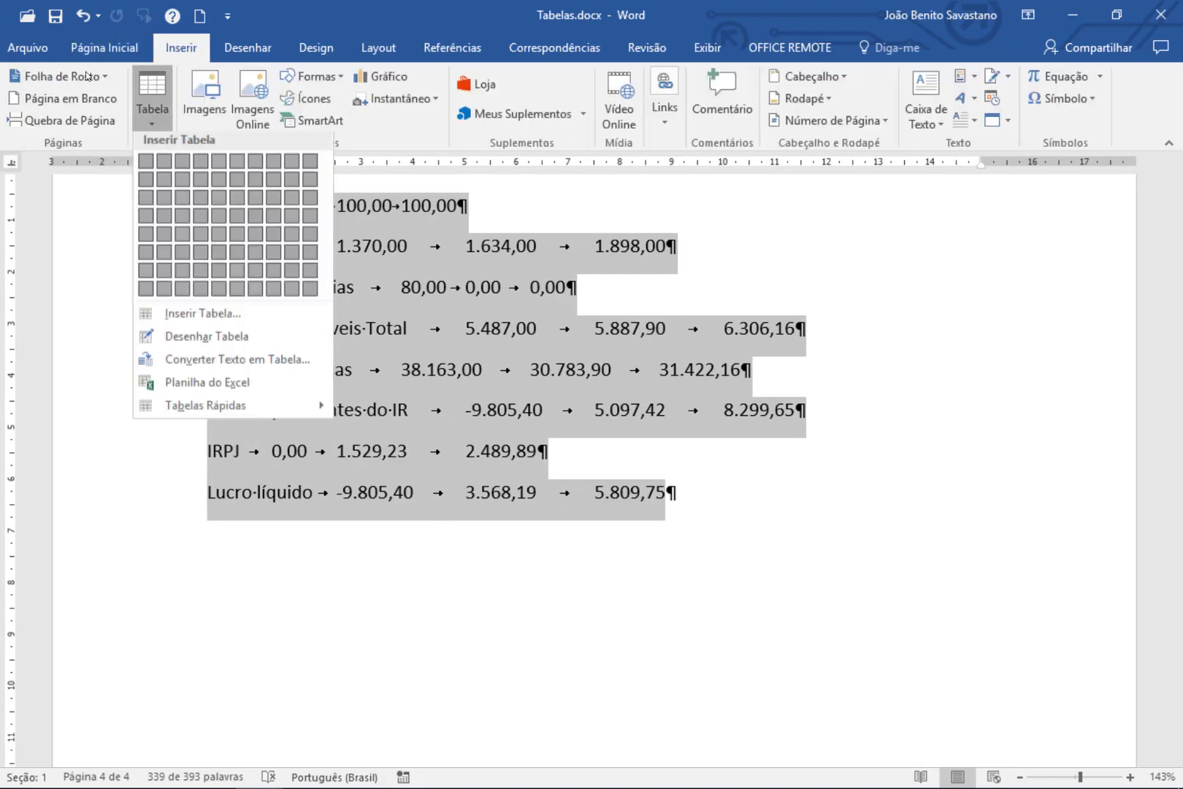
click(102, 187)
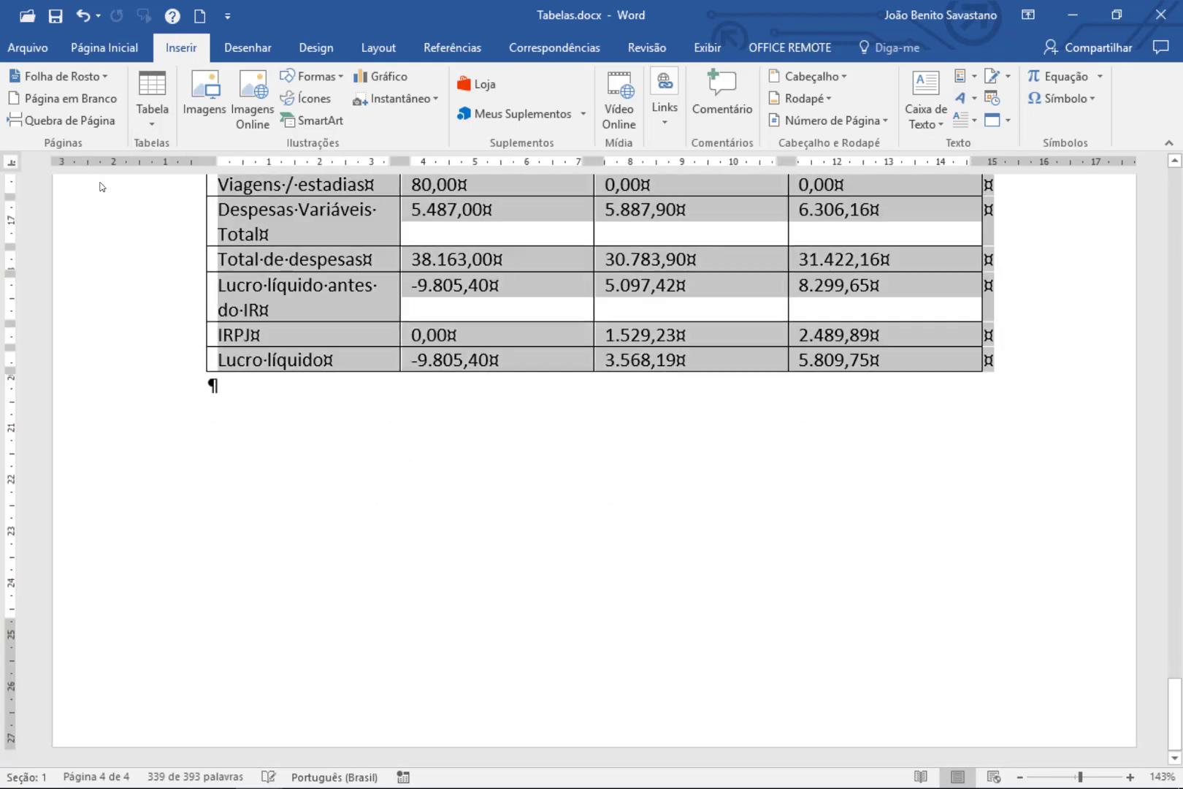
Step: Align the values of the Jan, Fev and Mar columns with a decimal tab stop at about 6.5 cm on the ruler
scroll(102, 187, up, 10)
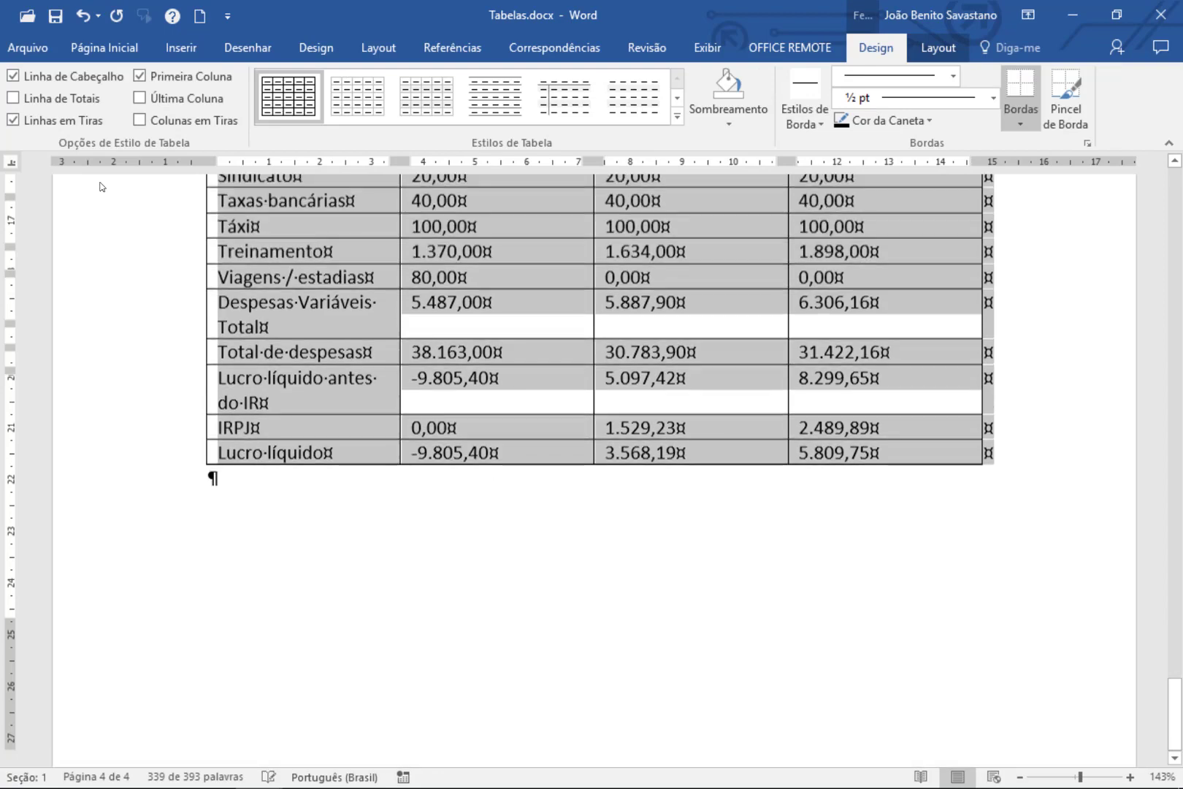
scroll(102, 187, up, 3)
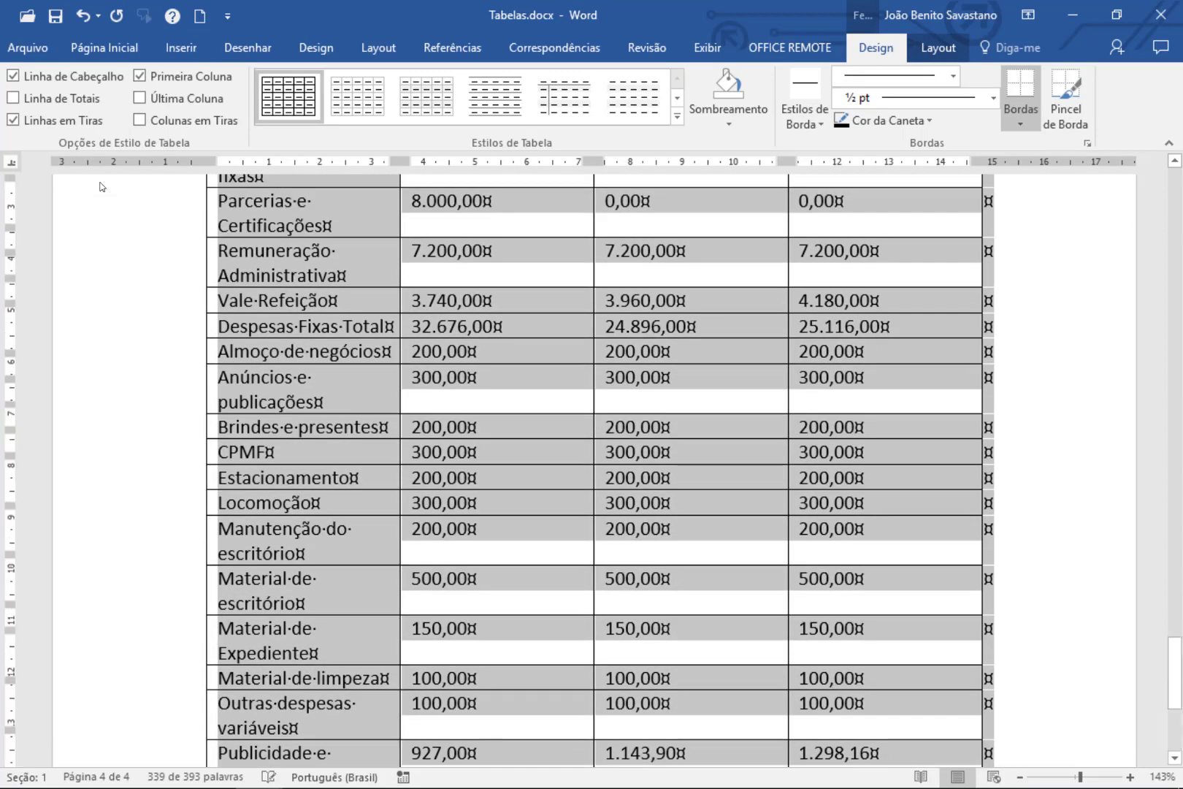
scroll(102, 188, up, 3)
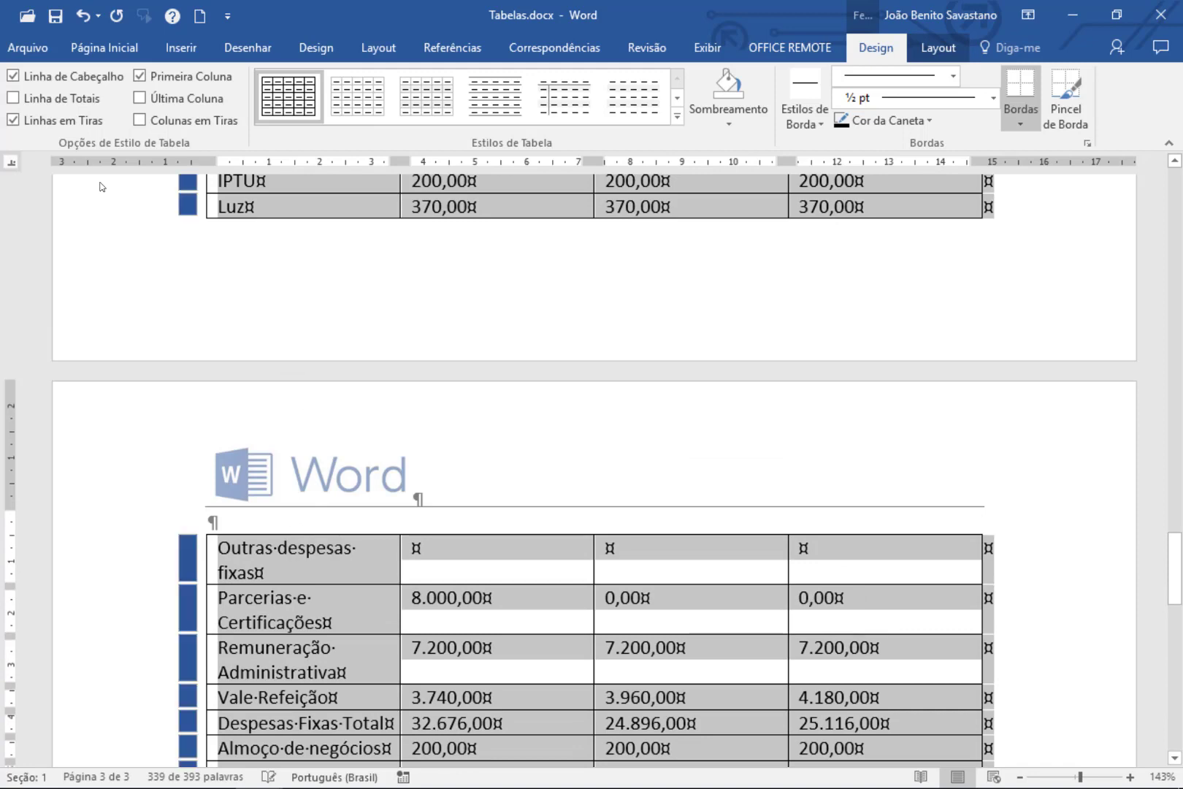
click(278, 549)
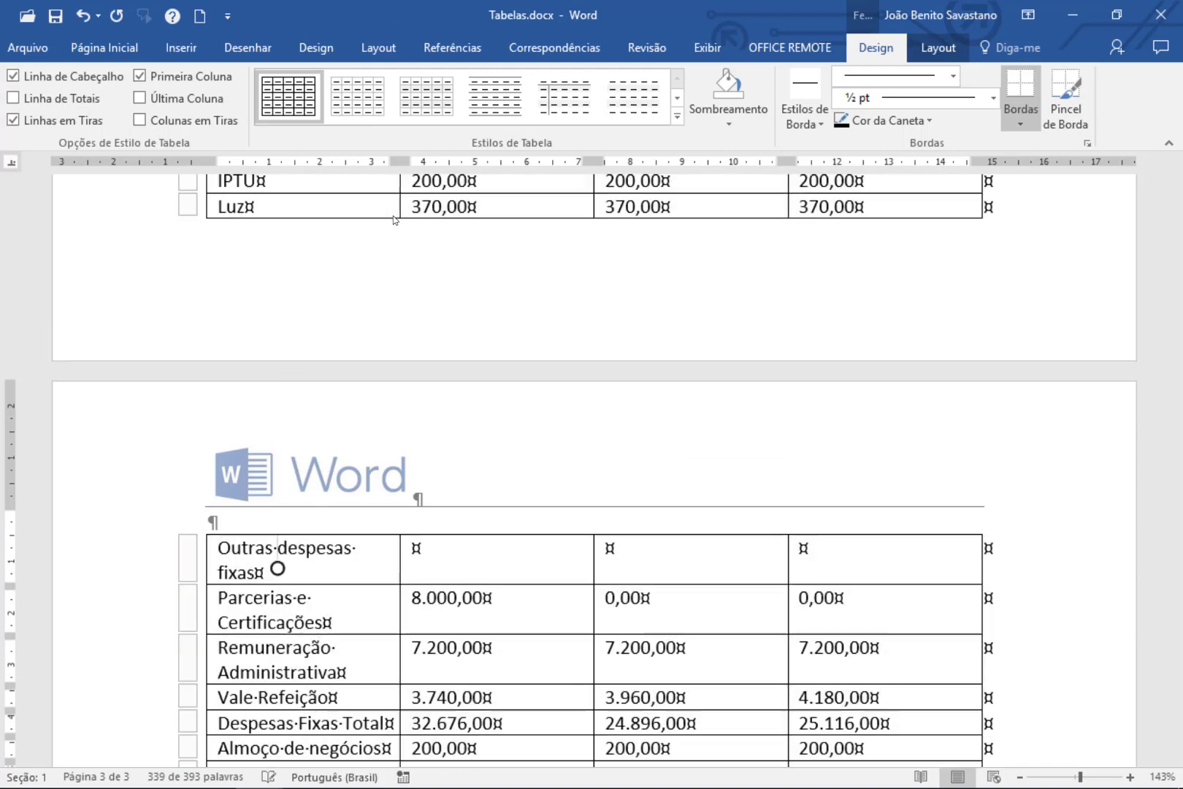
scroll(393, 216, up, 10)
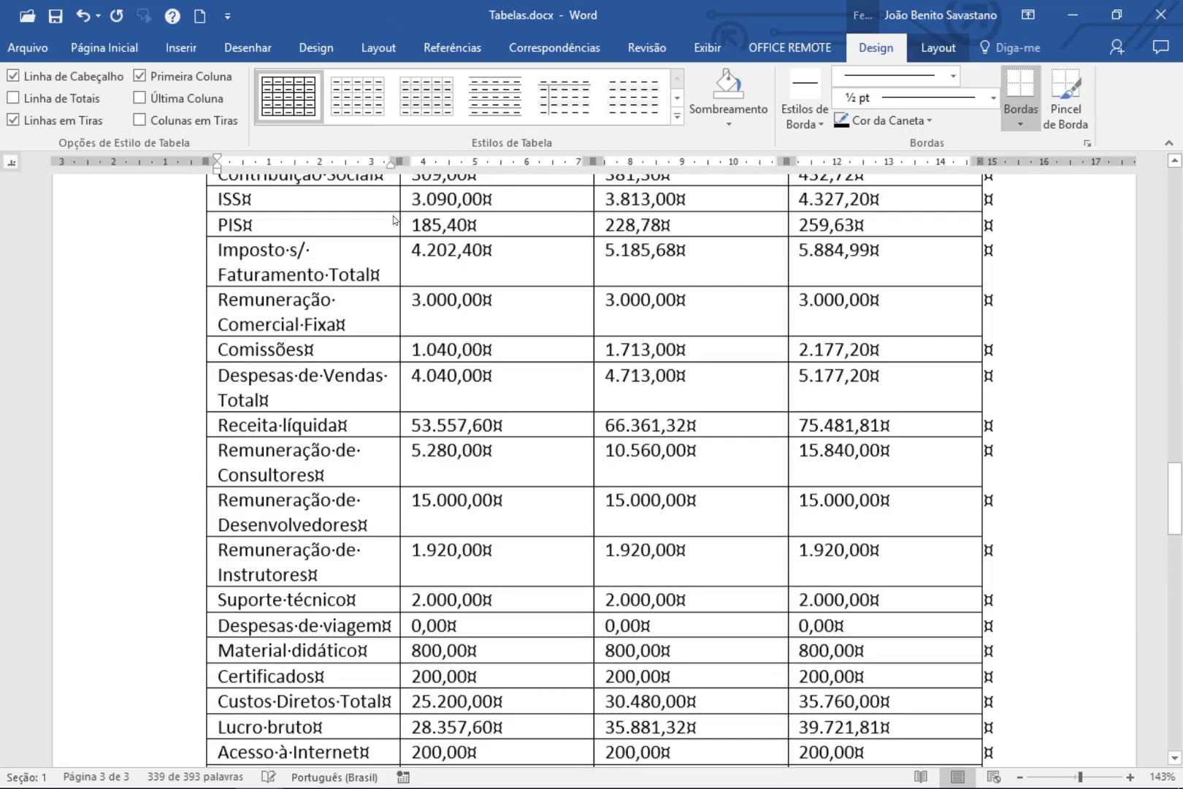
scroll(395, 219, up, 10)
scroll(395, 219, down, 3)
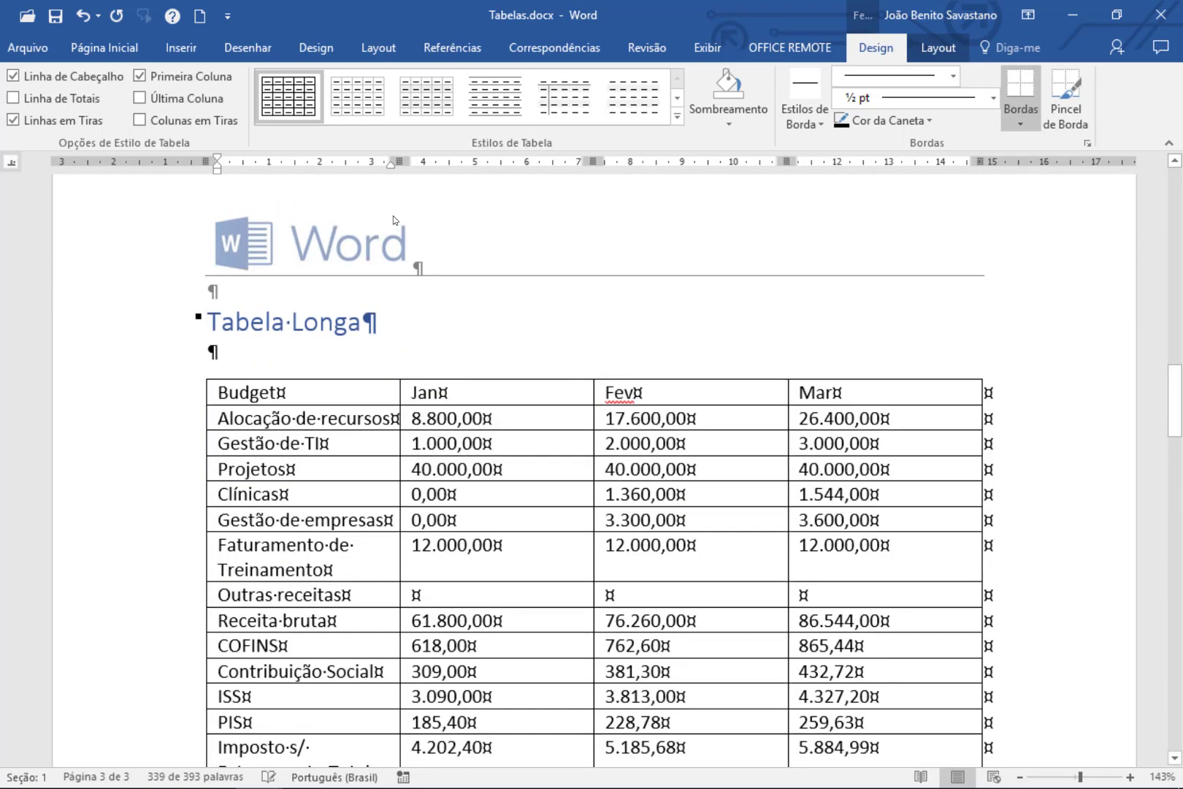
scroll(393, 216, down, 3)
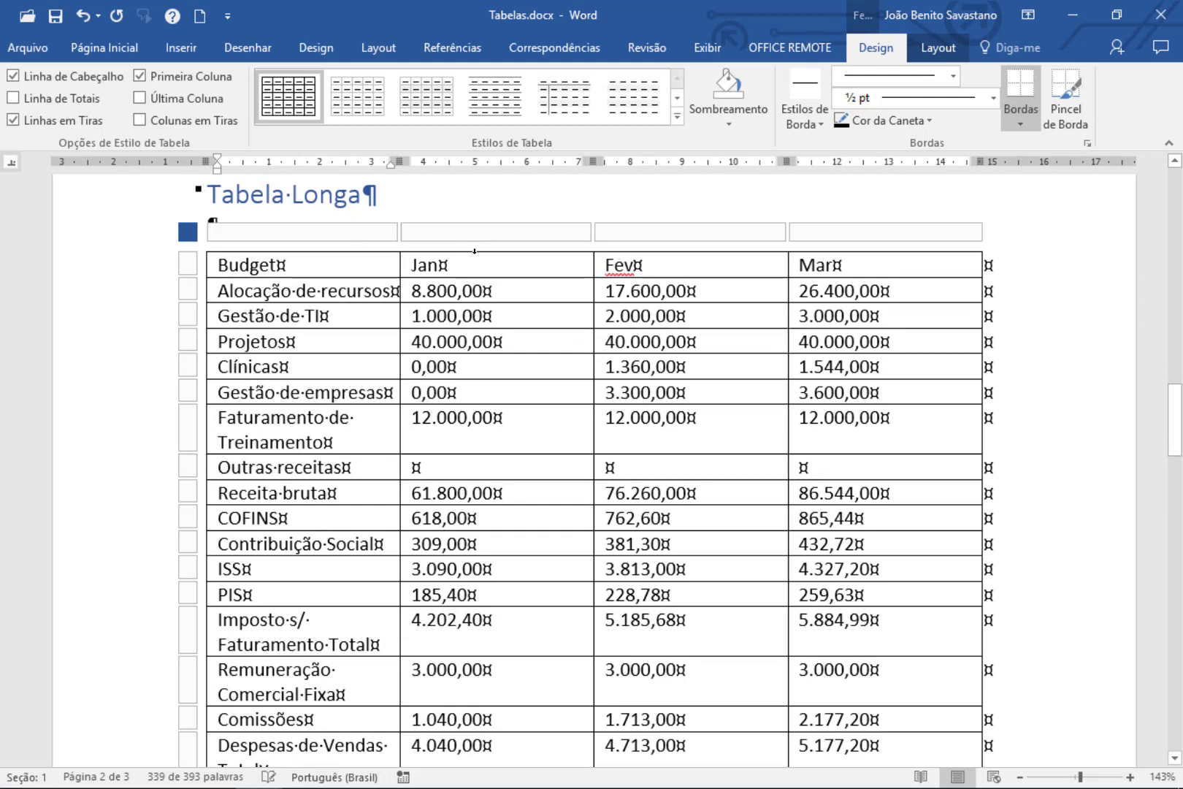
drag(474, 252, 853, 252)
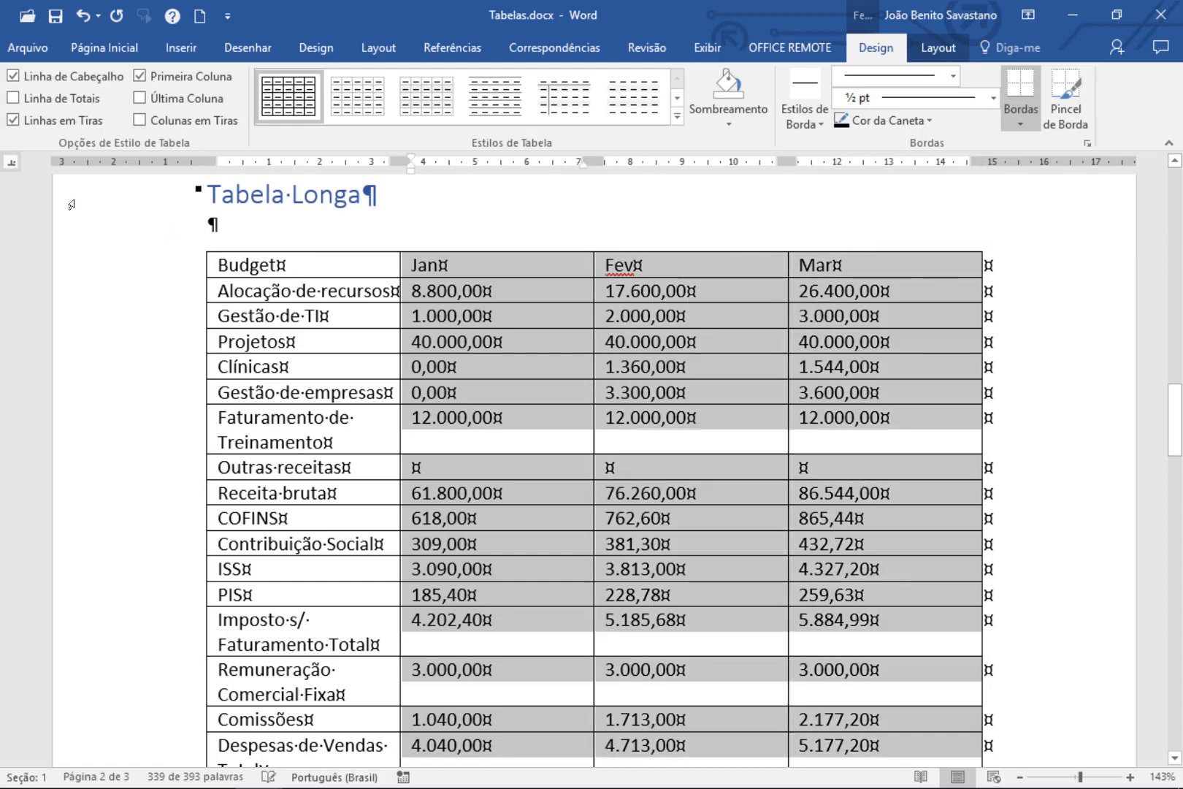
click(12, 164)
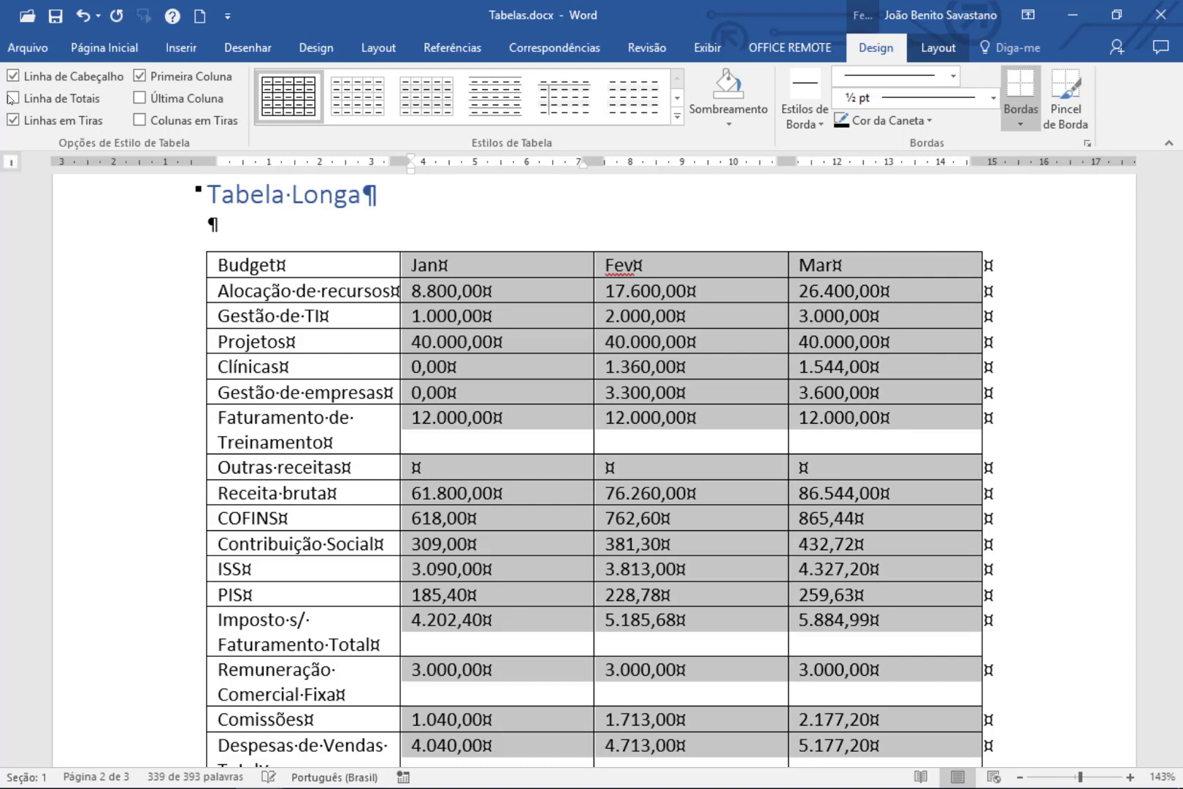
click(11, 164)
click(11, 162)
click(12, 162)
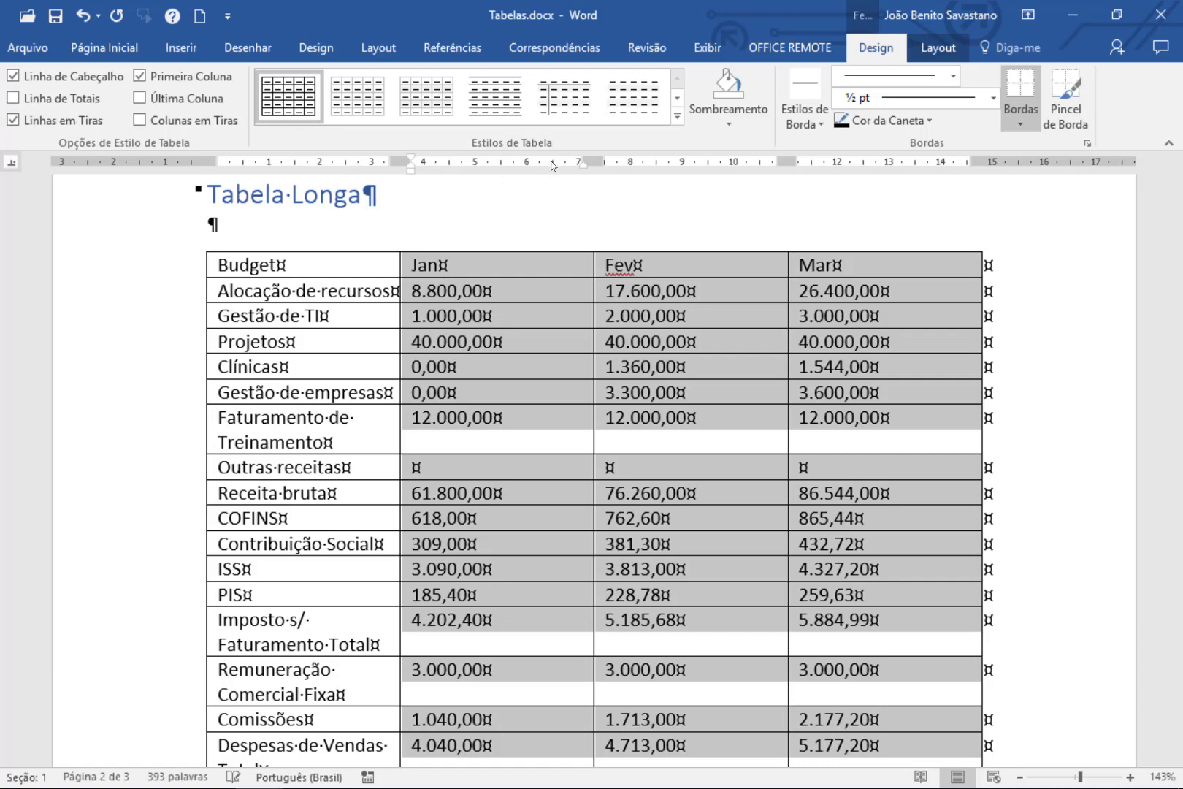
key(ctrl+z)
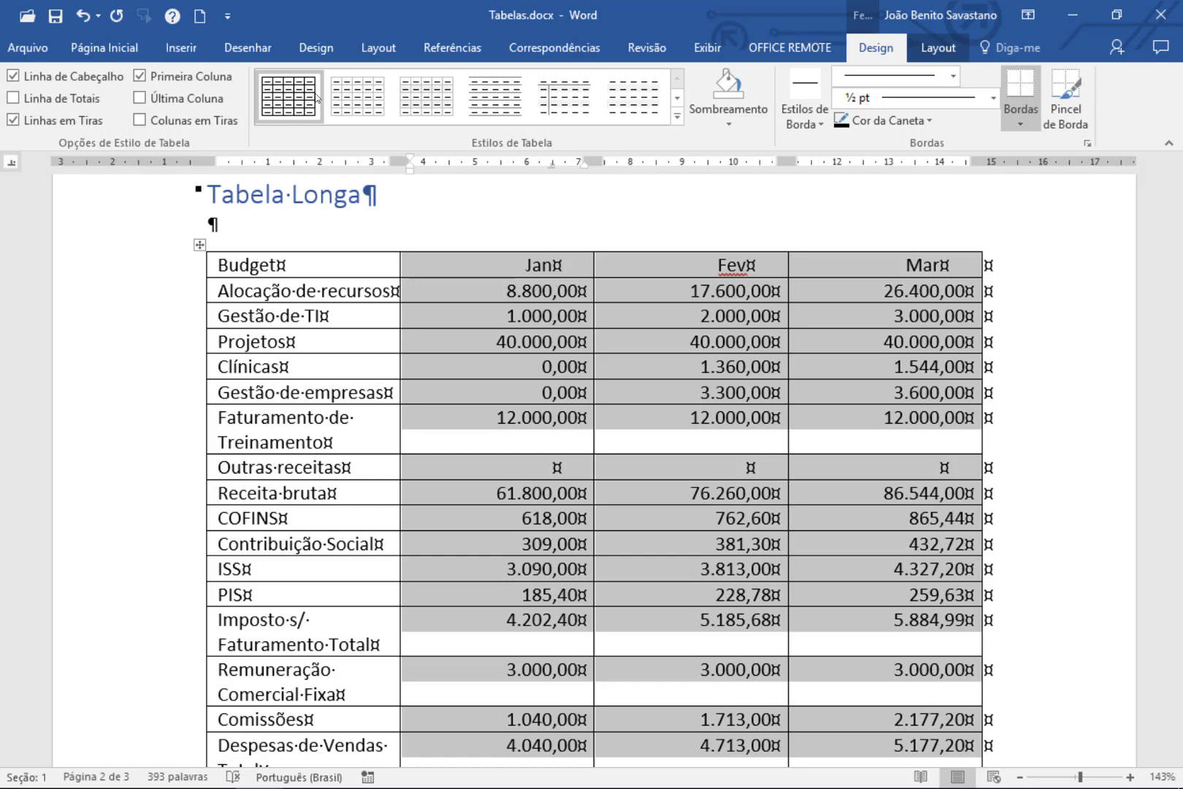
Step: Apply the dark blue grid table style with solid blue header row and first column to the Tabela Longa table, and review it to its end
click(559, 293)
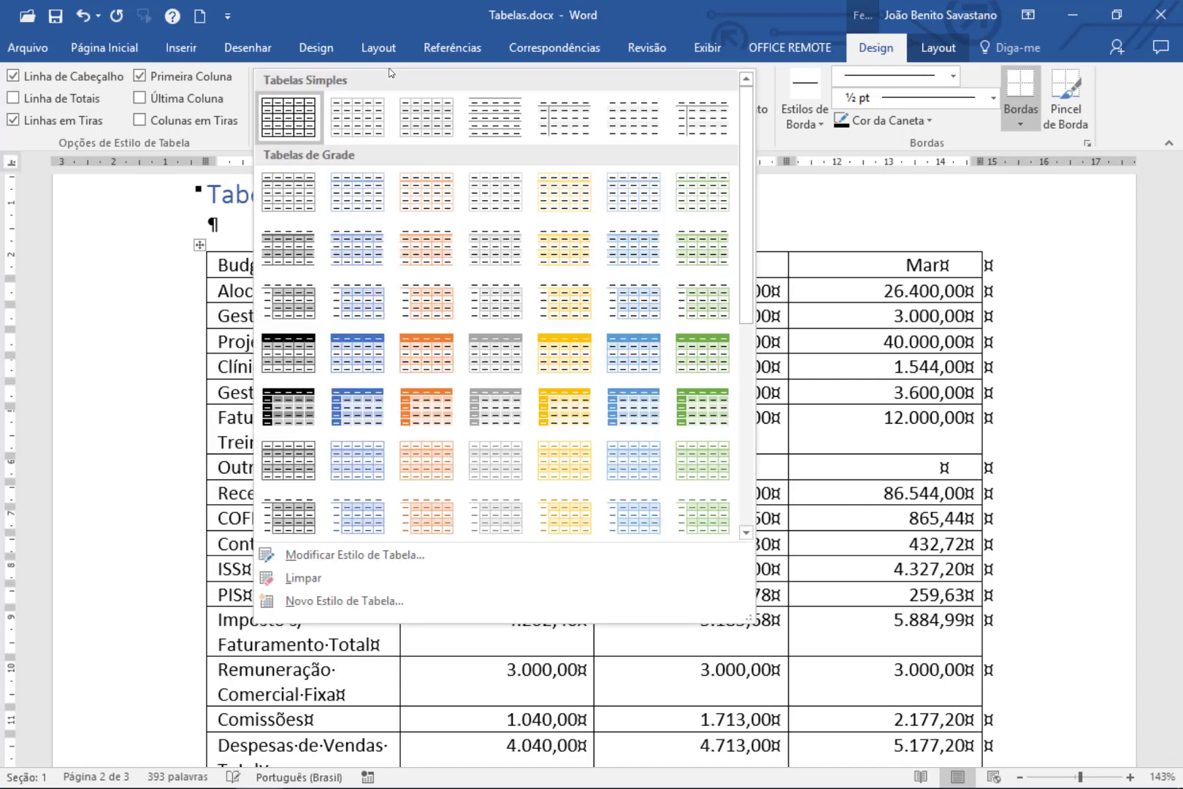
click(355, 408)
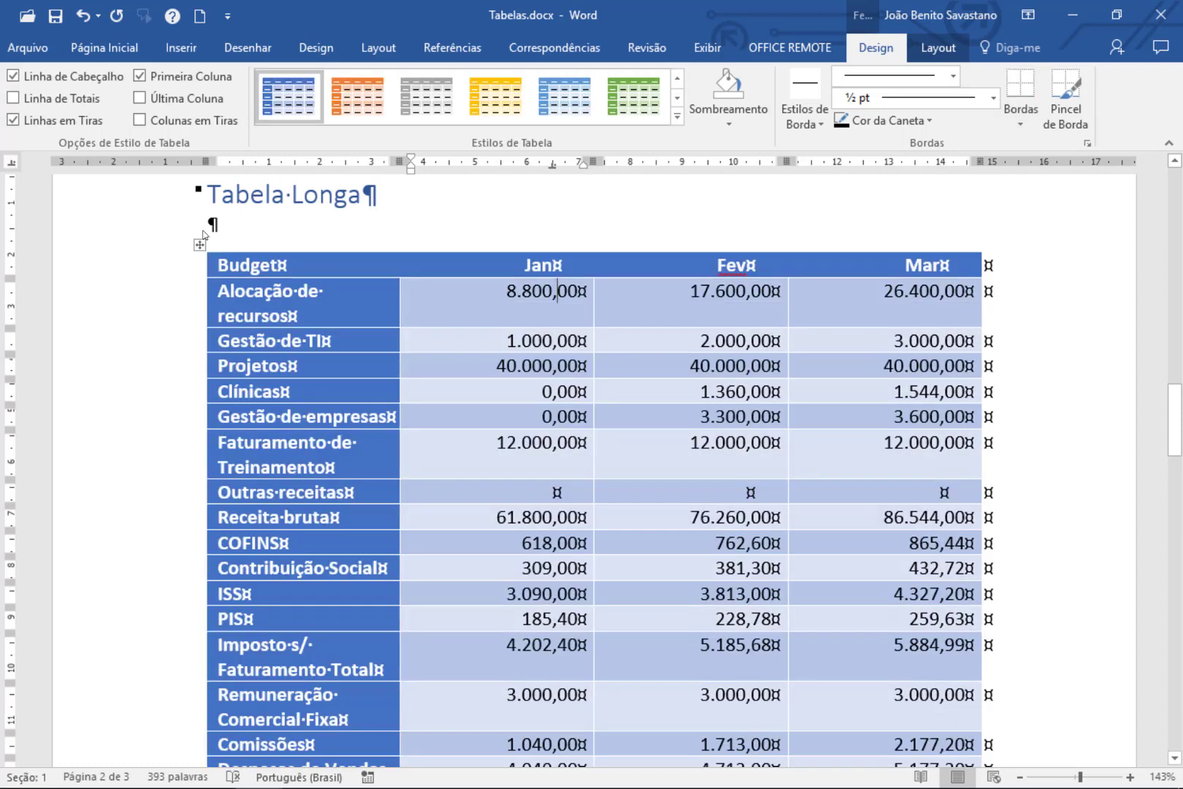
scroll(203, 234, down, 3)
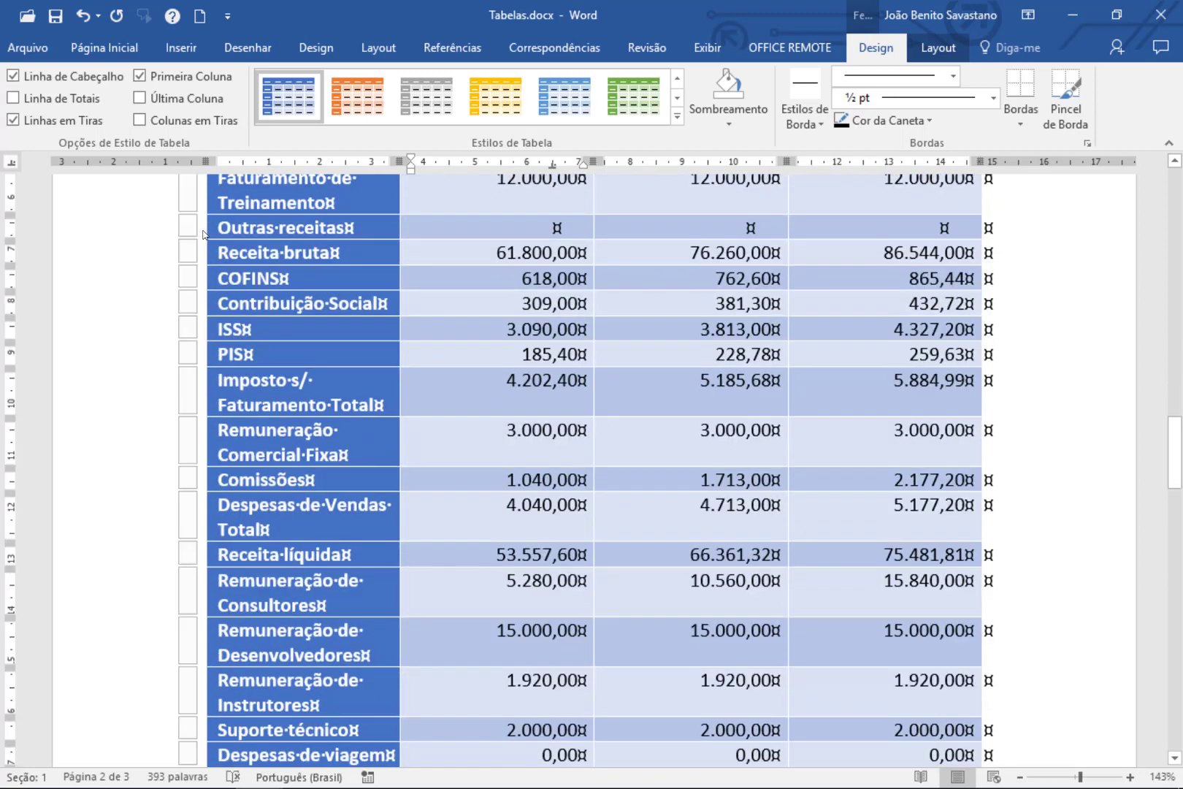
scroll(204, 233, down, 10)
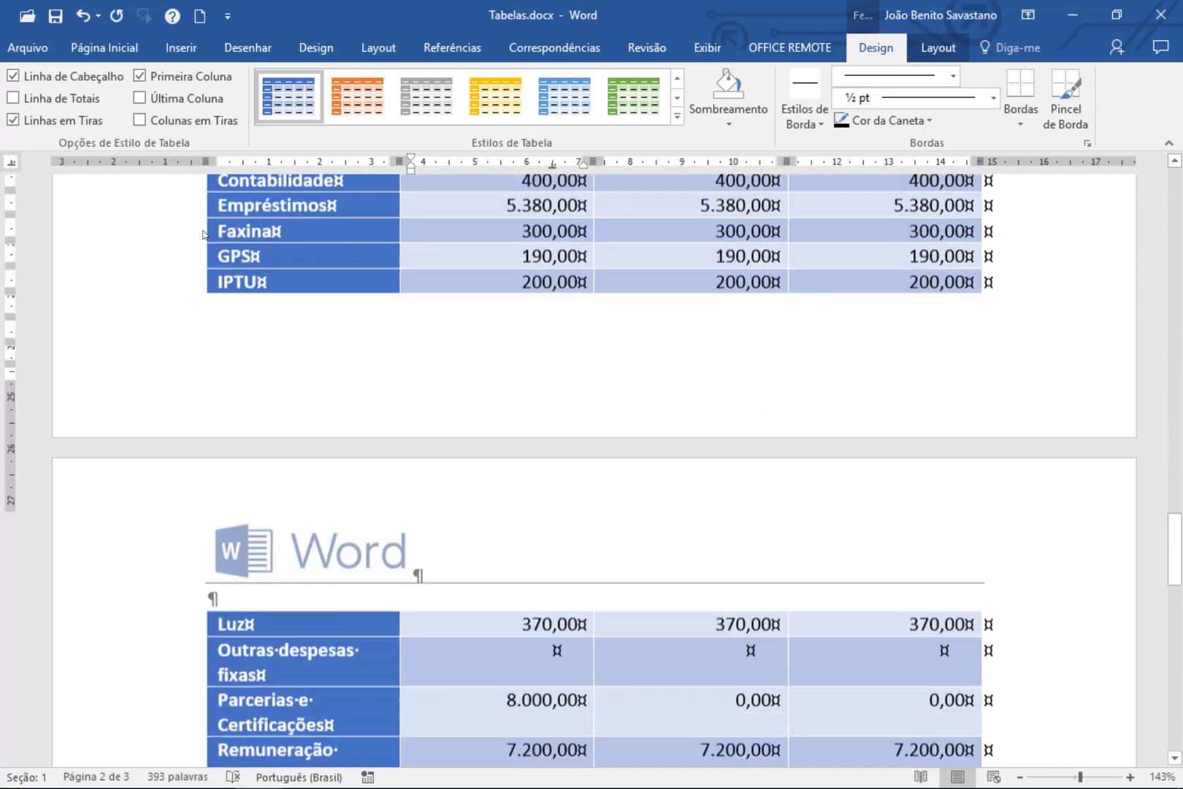
scroll(203, 234, down, 3)
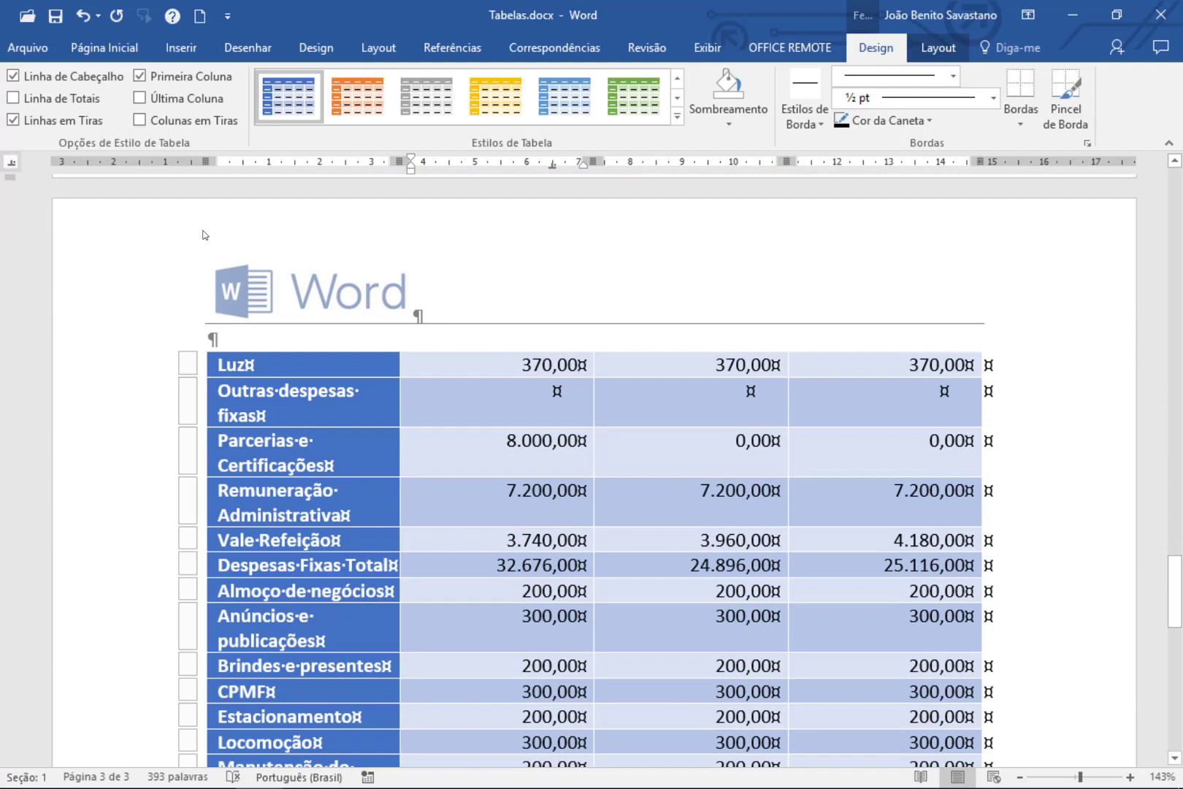
scroll(203, 234, down, 2)
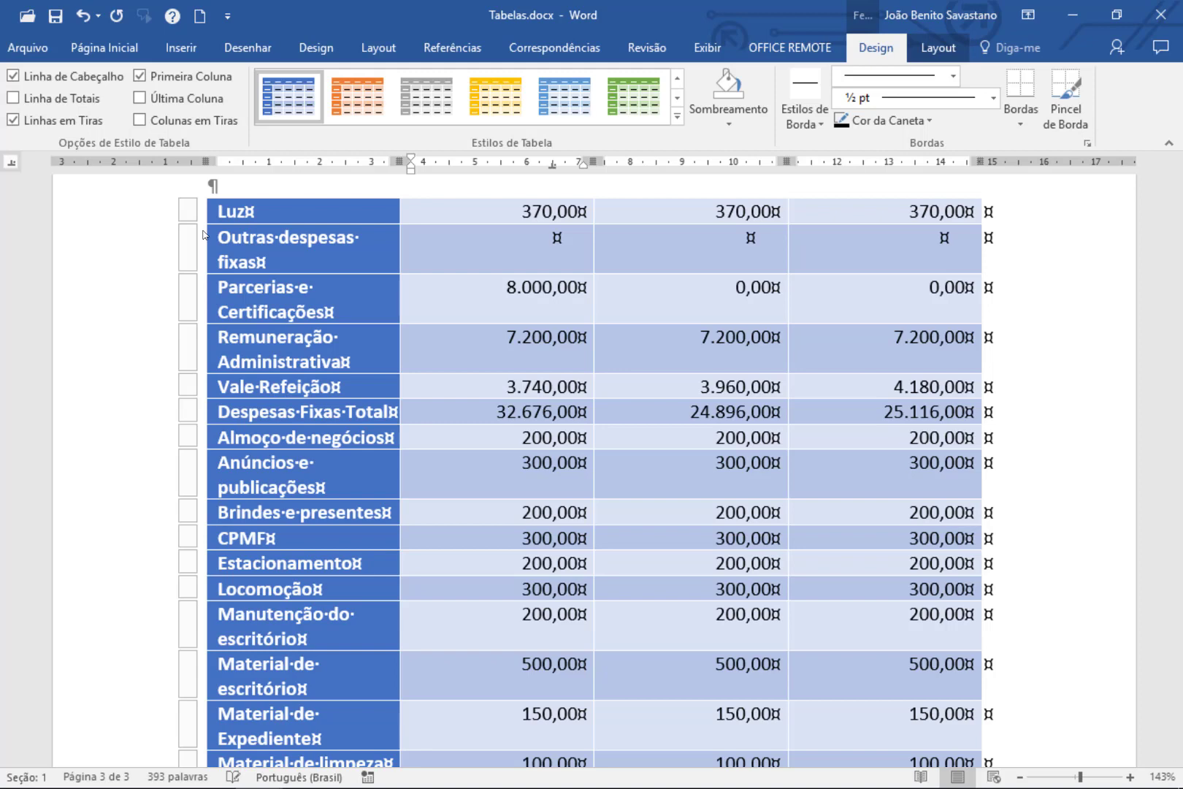
scroll(204, 234, down, 5)
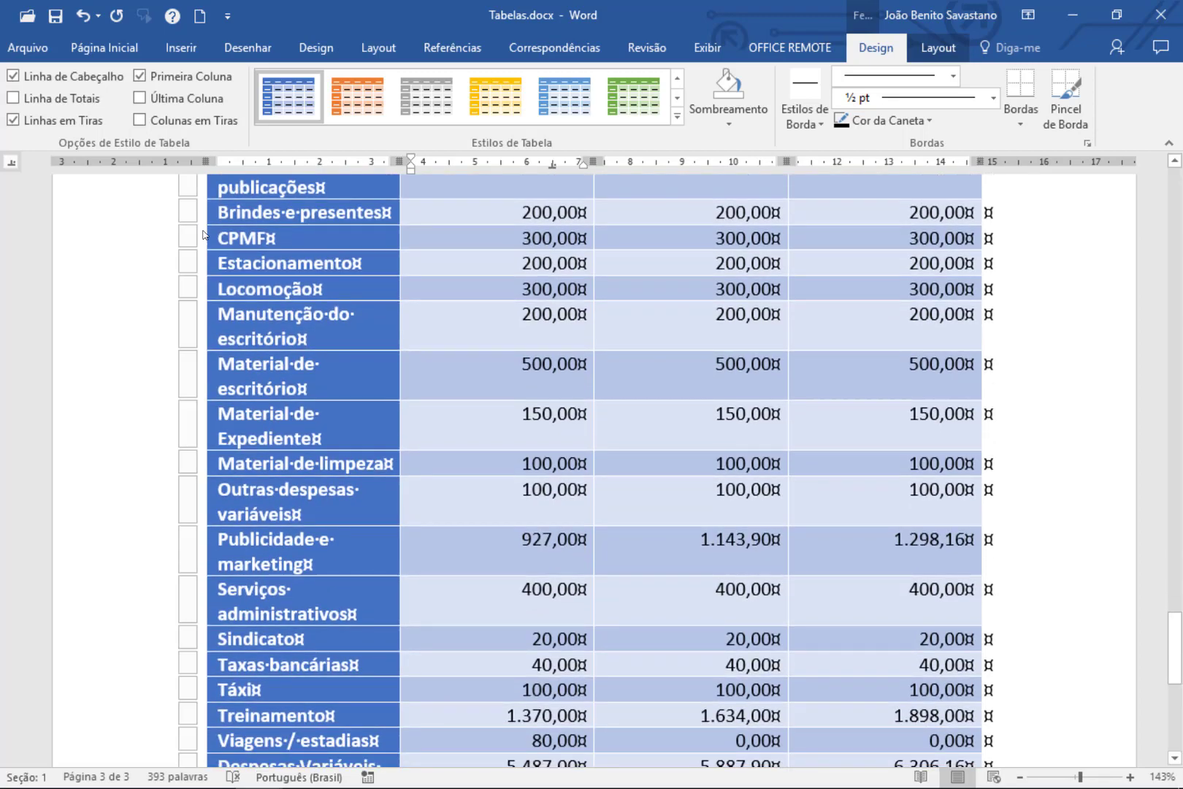
scroll(204, 234, down, 8)
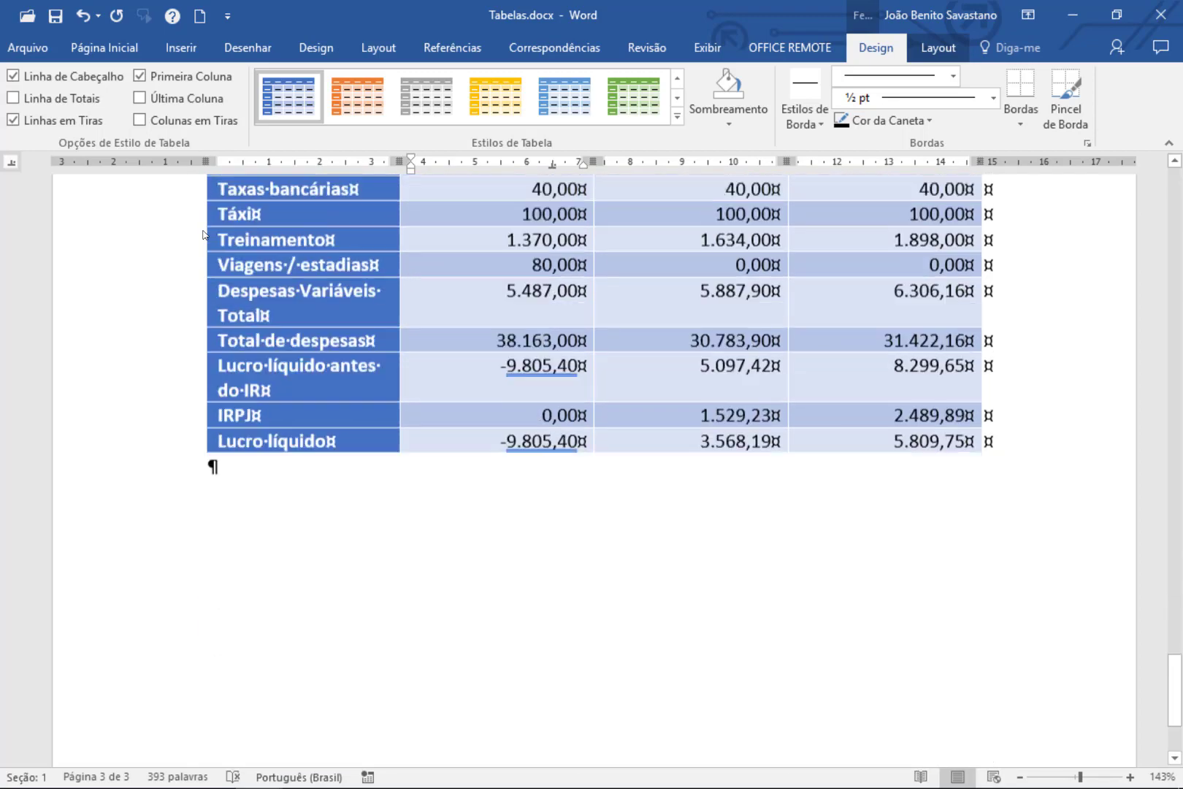
Step: Make the Budget header row of the Tabela Longa table repeat at the start of each page, and check it on page 3
scroll(204, 234, up, 4)
scroll(204, 234, up, 20)
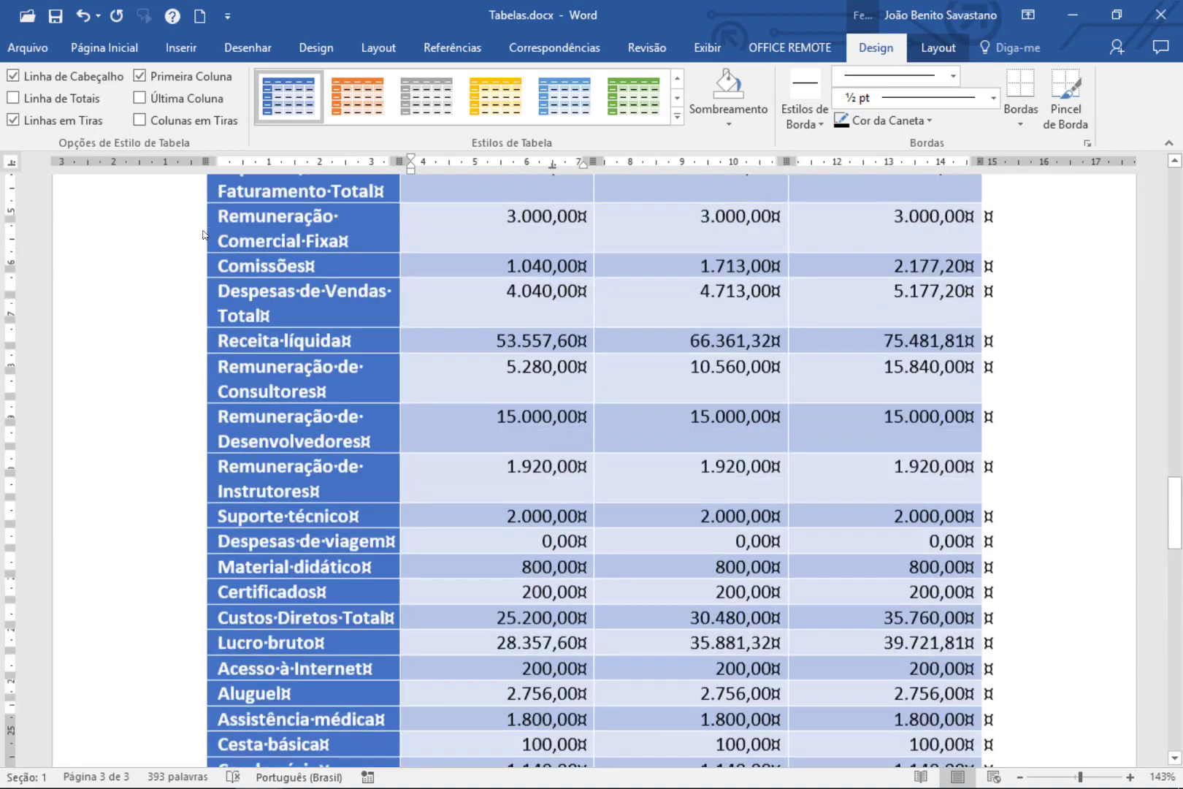
scroll(204, 233, up, 3)
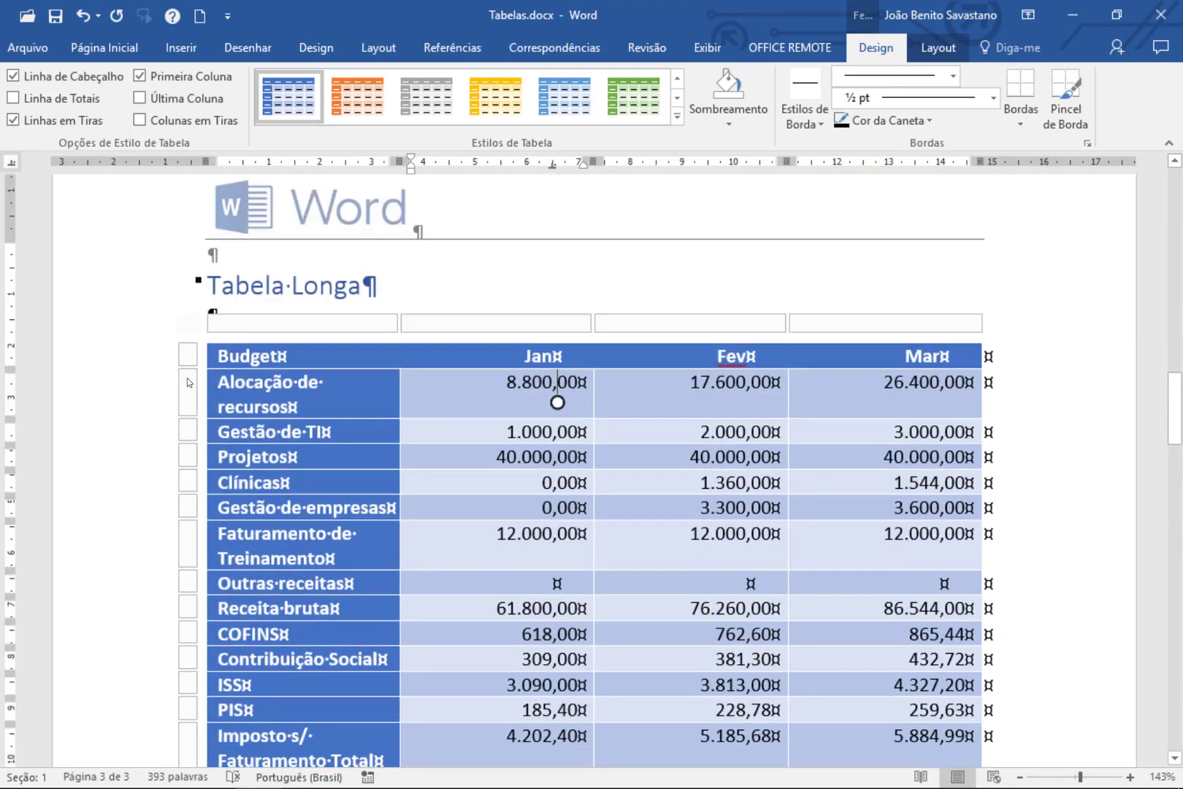
click(120, 357)
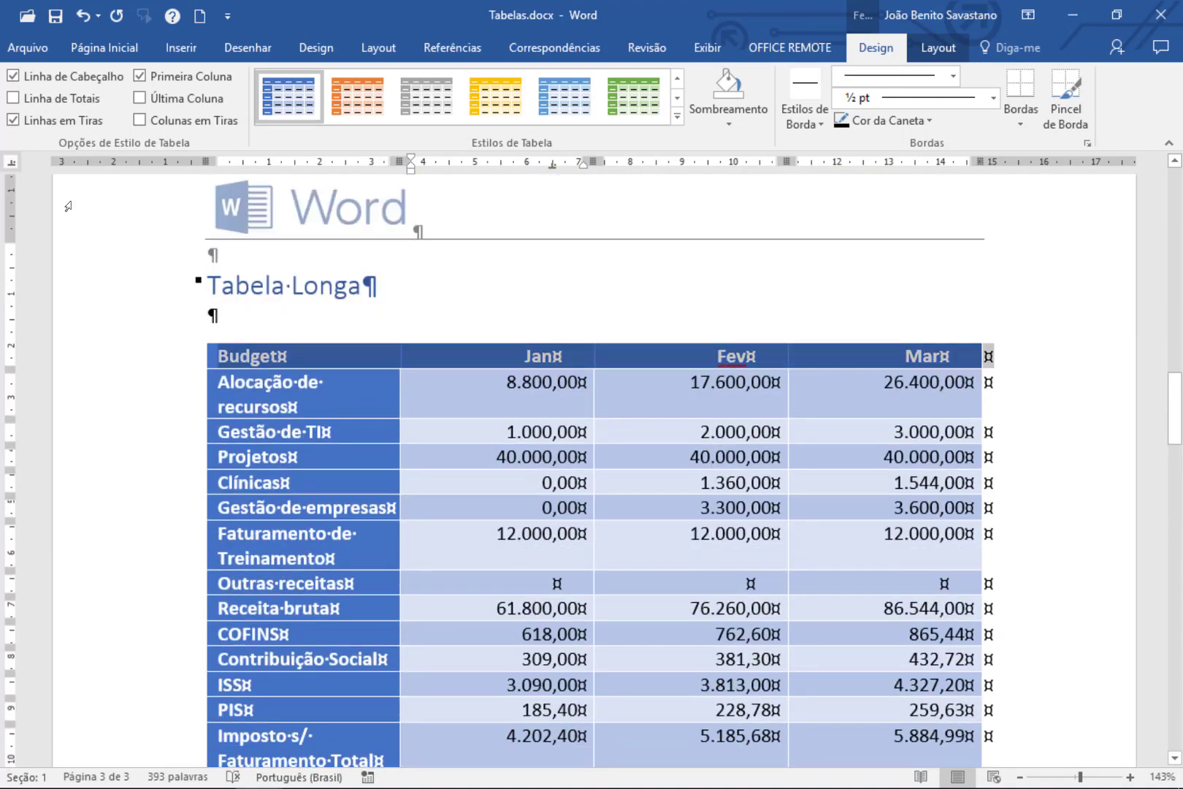
right_click(246, 361)
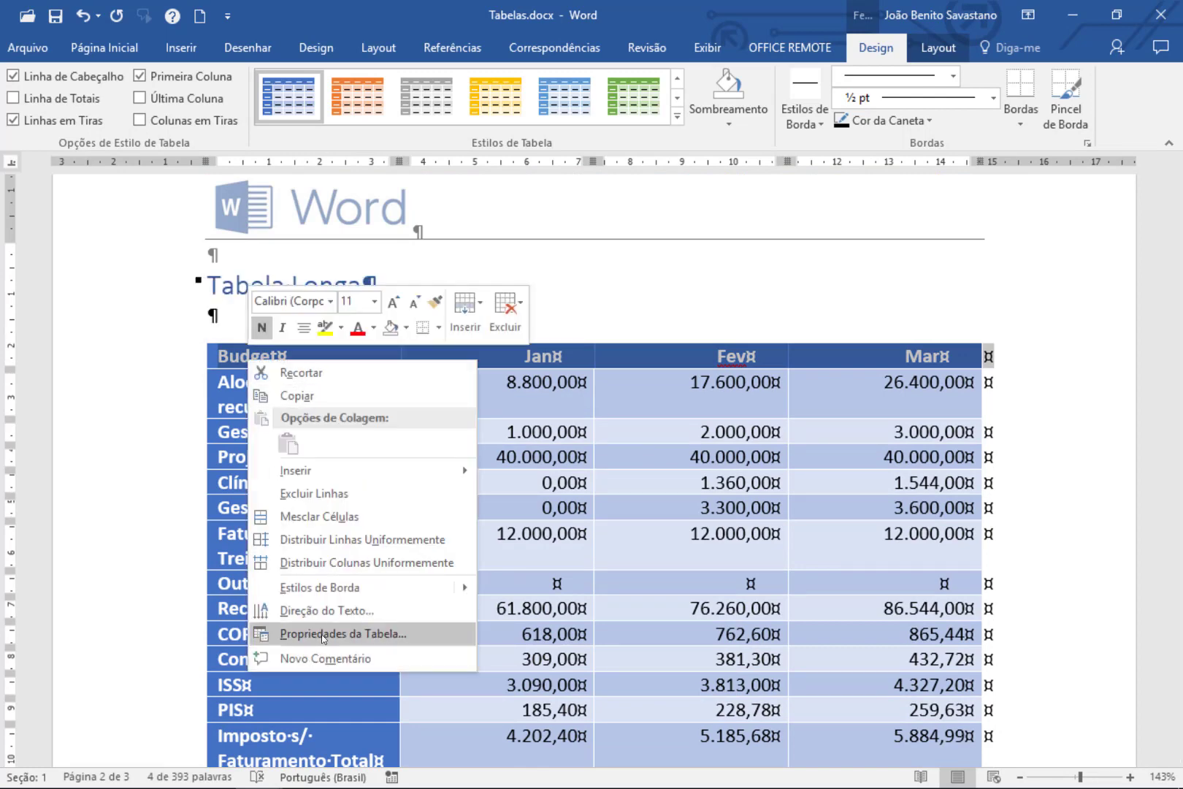
click(184, 363)
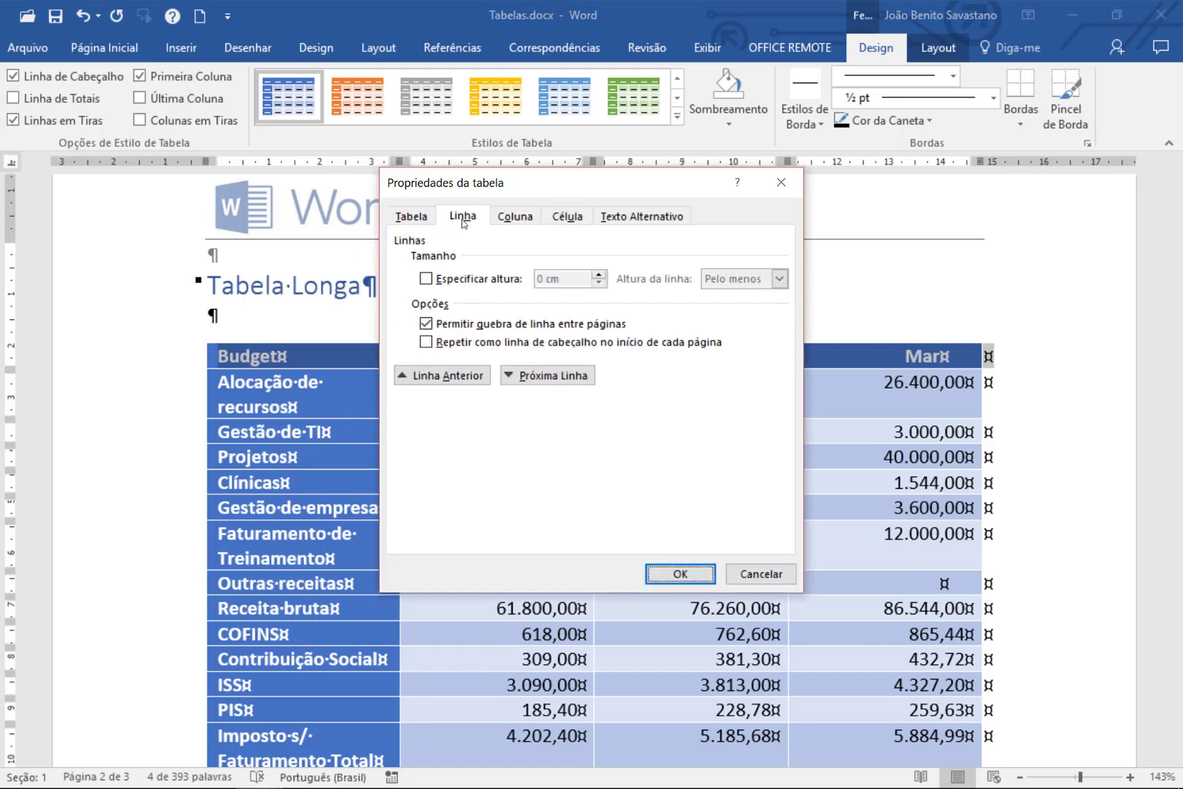
click(427, 341)
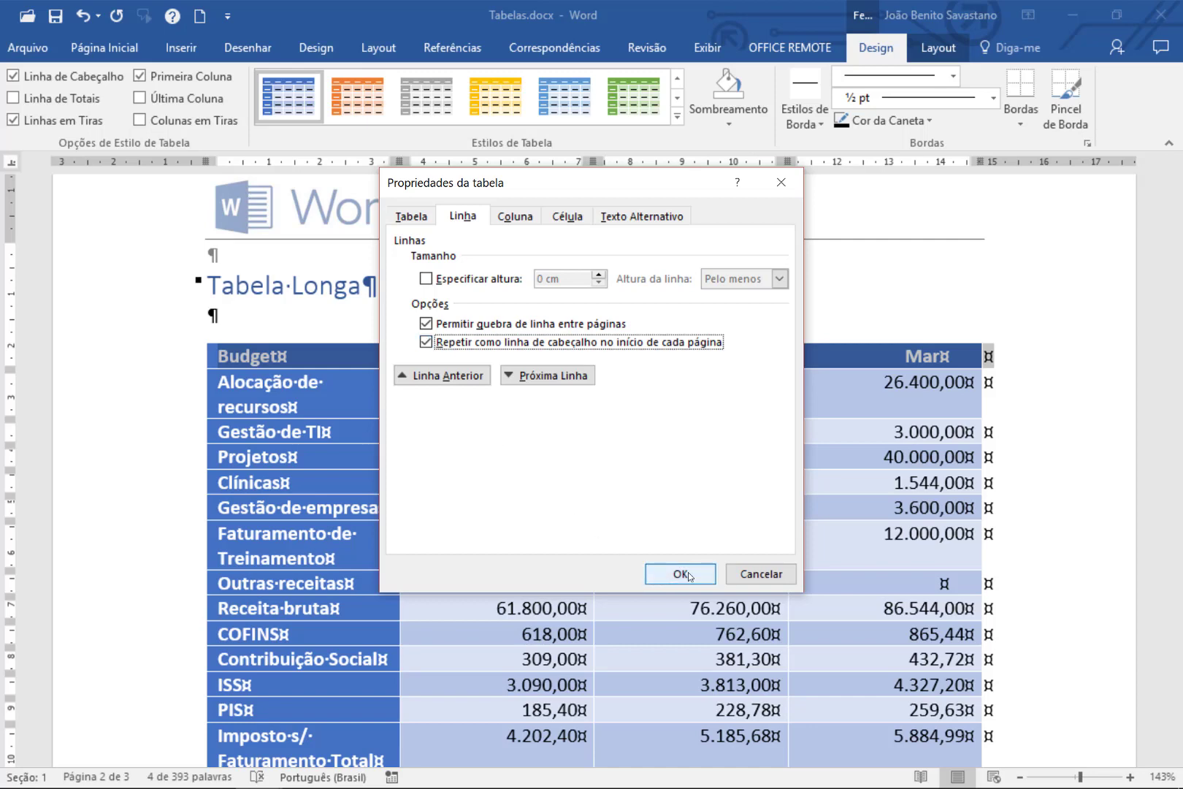
key(Return)
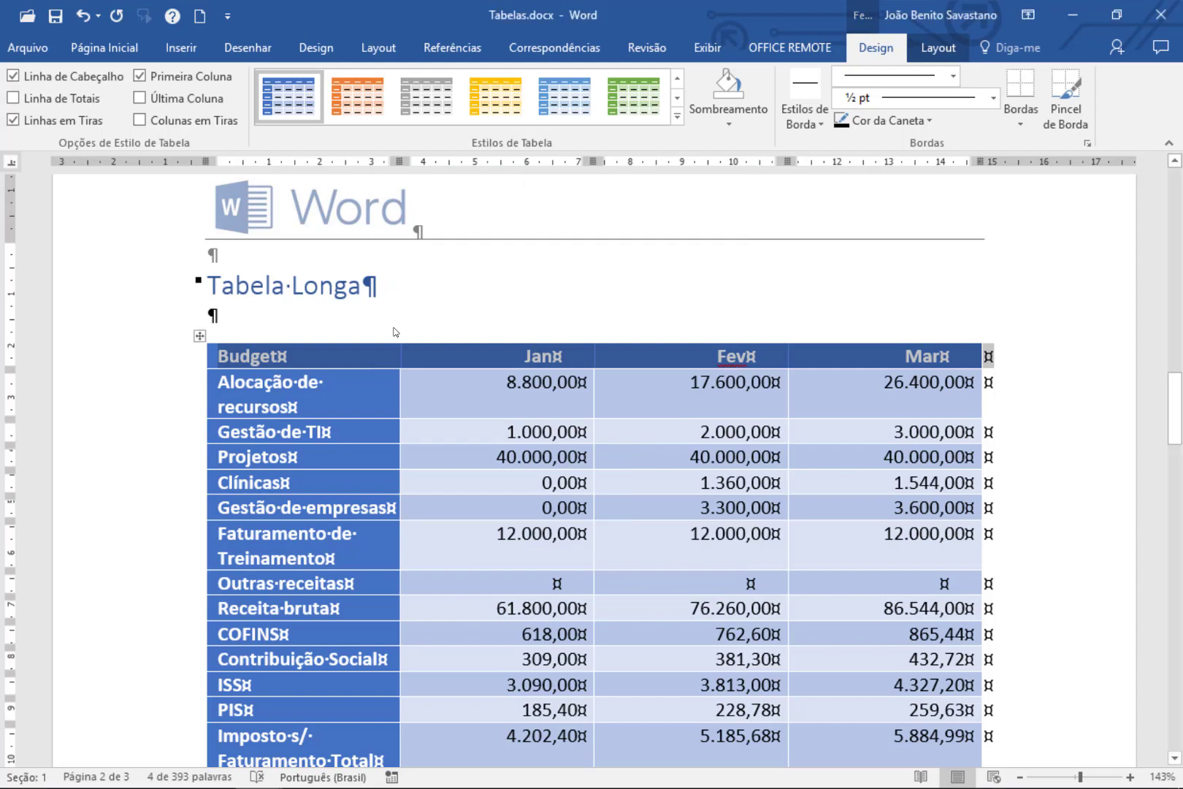
scroll(394, 332, down, 5)
scroll(393, 332, down, 12)
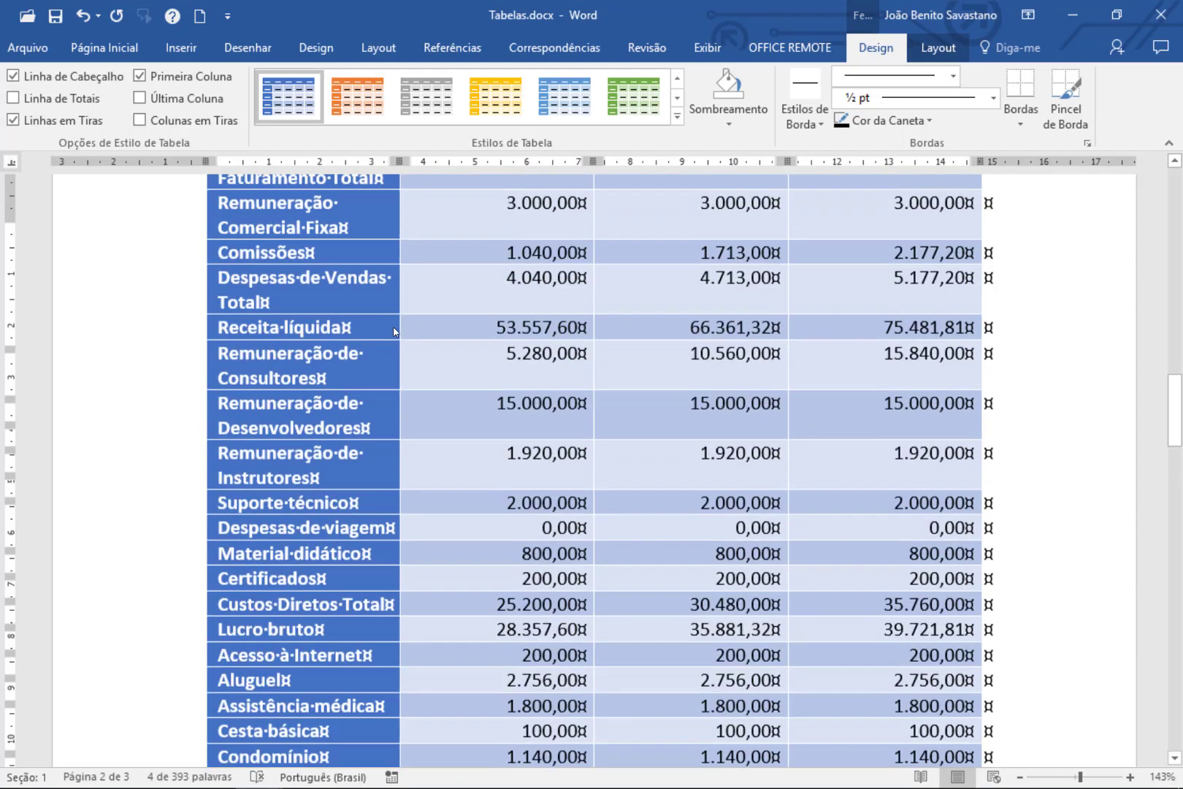
scroll(393, 333, down, 5)
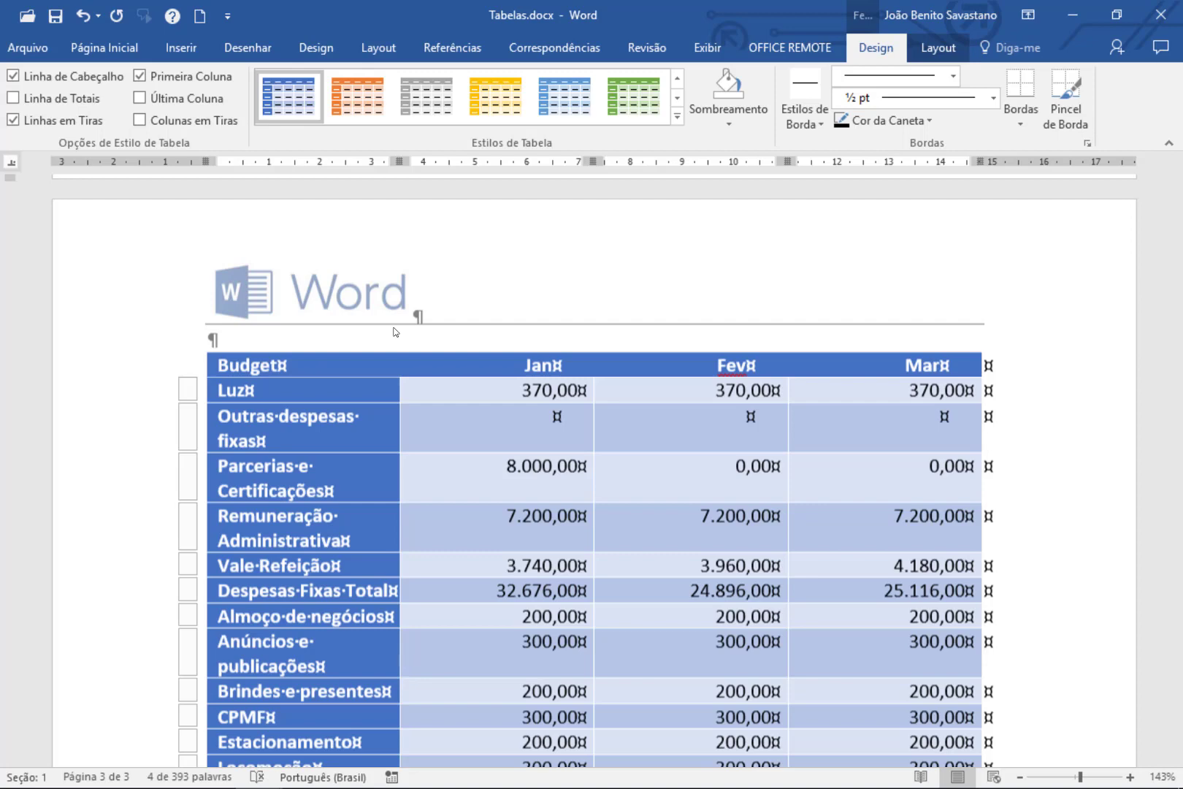
Step: Create a blank Word document, switch to ExcelOrigem.xlsx in Excel and look through its chart data sheets before returning to sheet T2
key(ctrl+n)
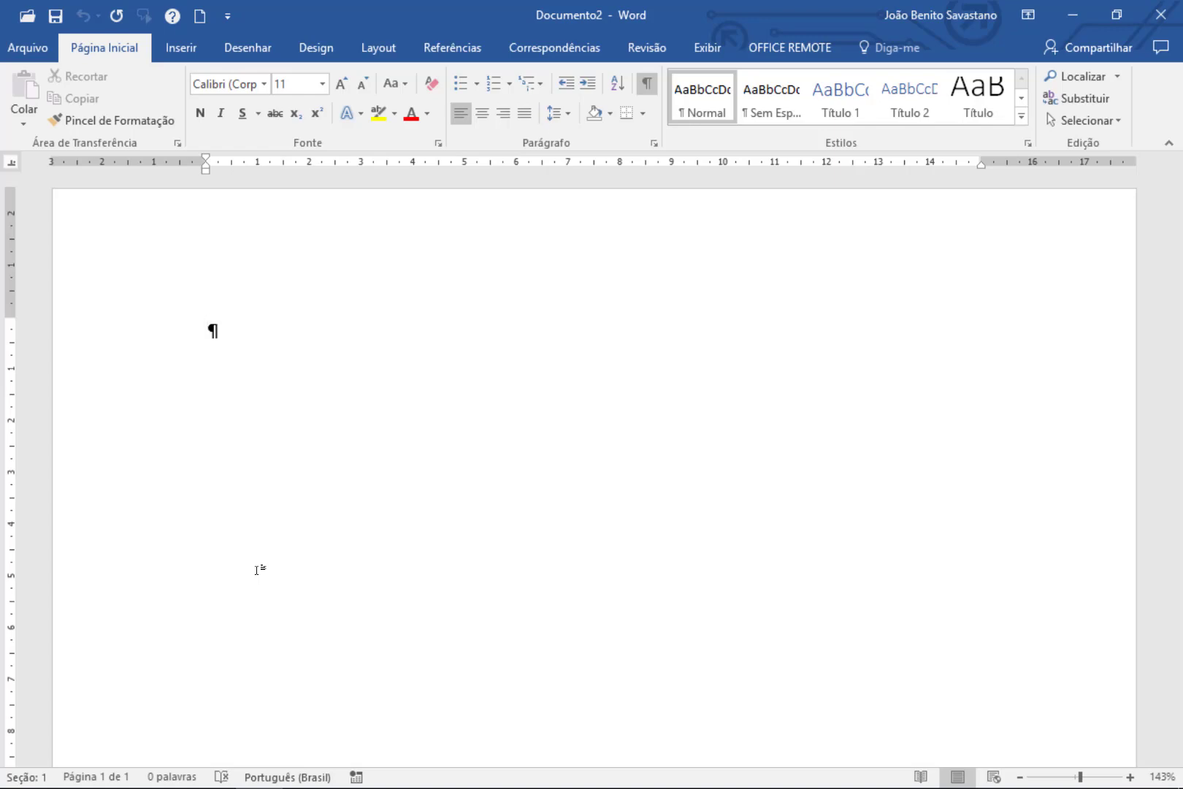
key(alt+Tab)
key(alt+Tab)
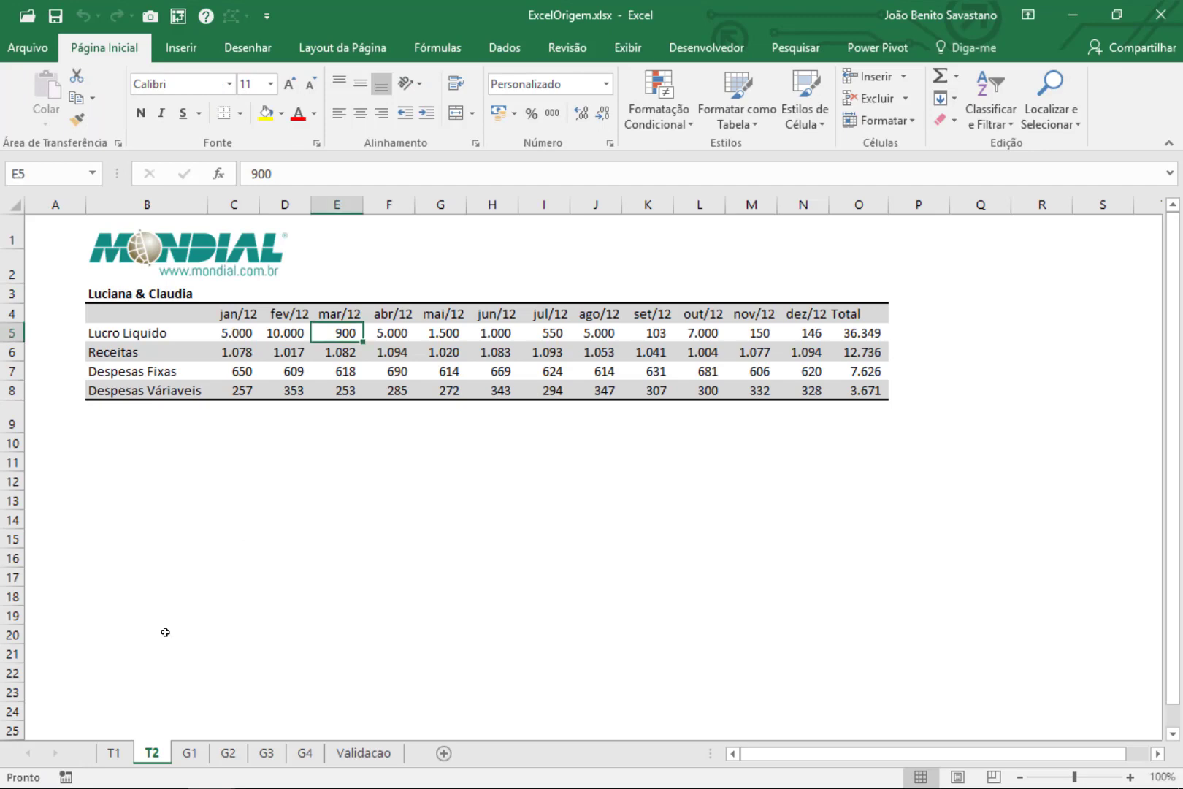
click(193, 754)
click(228, 754)
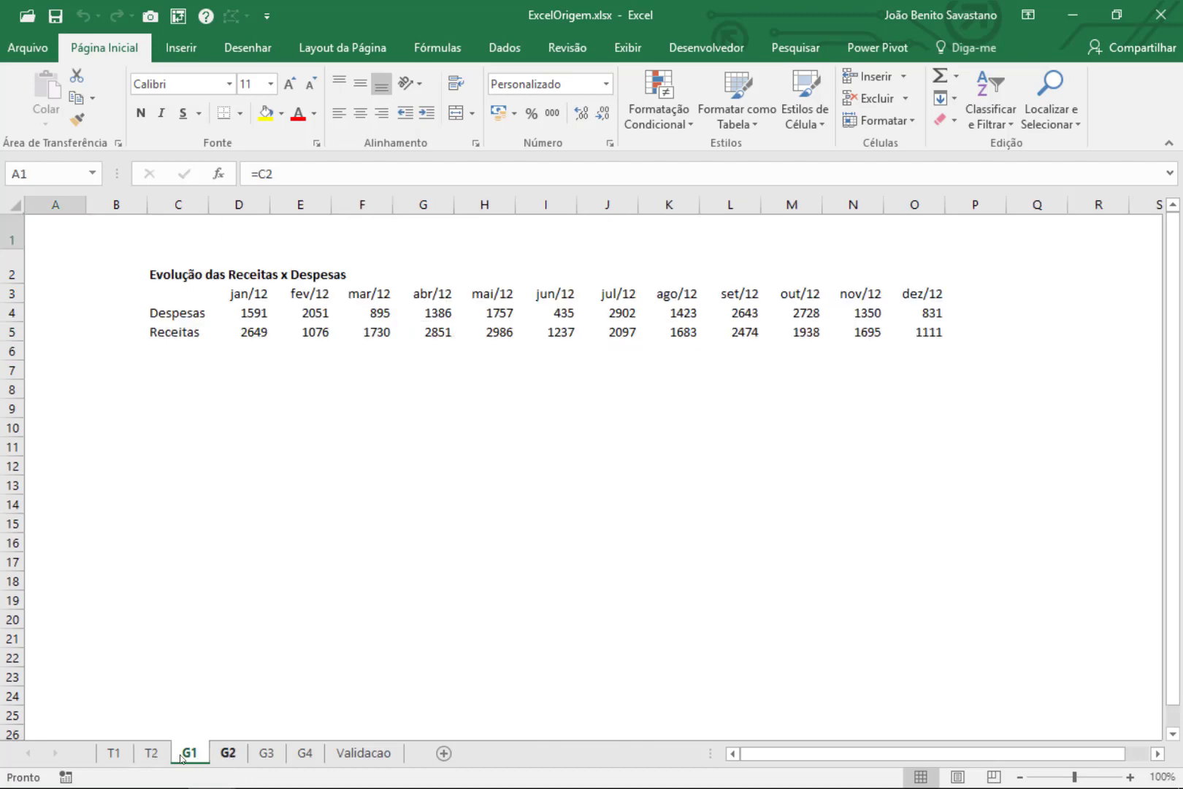
click(152, 754)
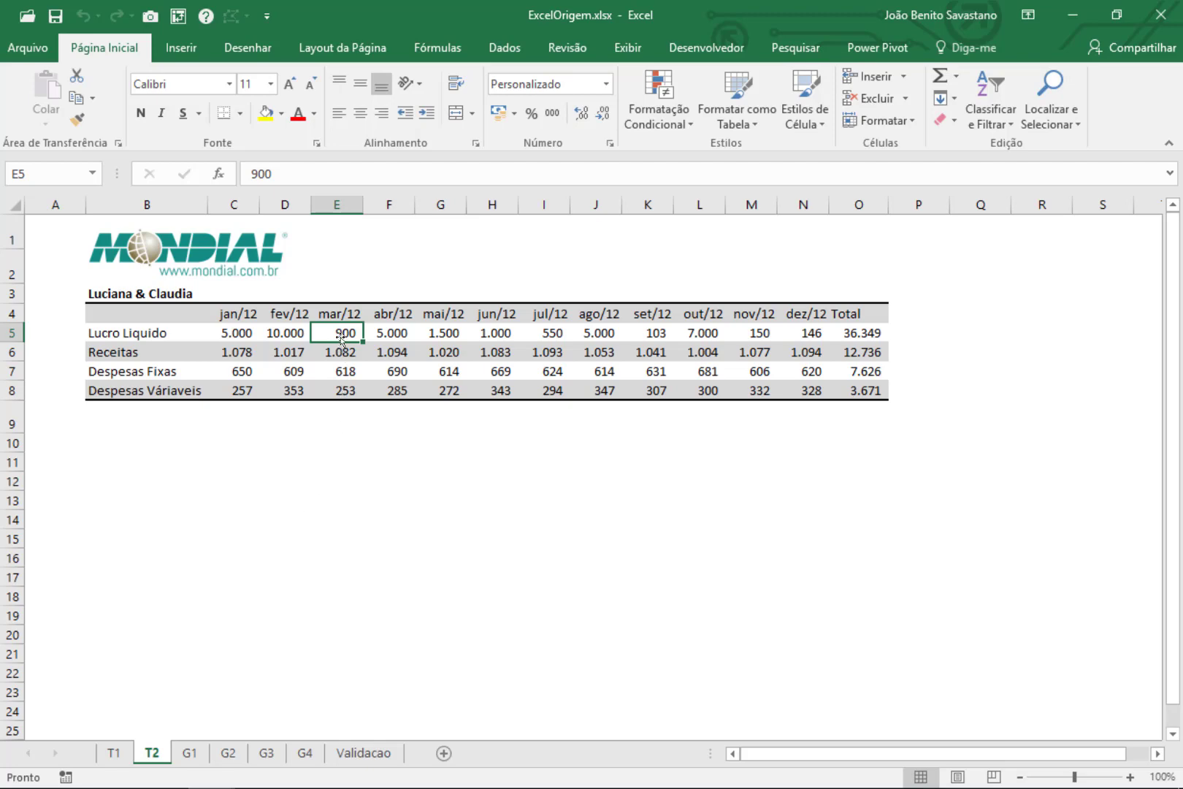
Step: Set the mar/12 Lucro Liquido value in cell E5 of sheet T2 to 3000, then save and close ExcelOrigem.xlsx
text(3000)
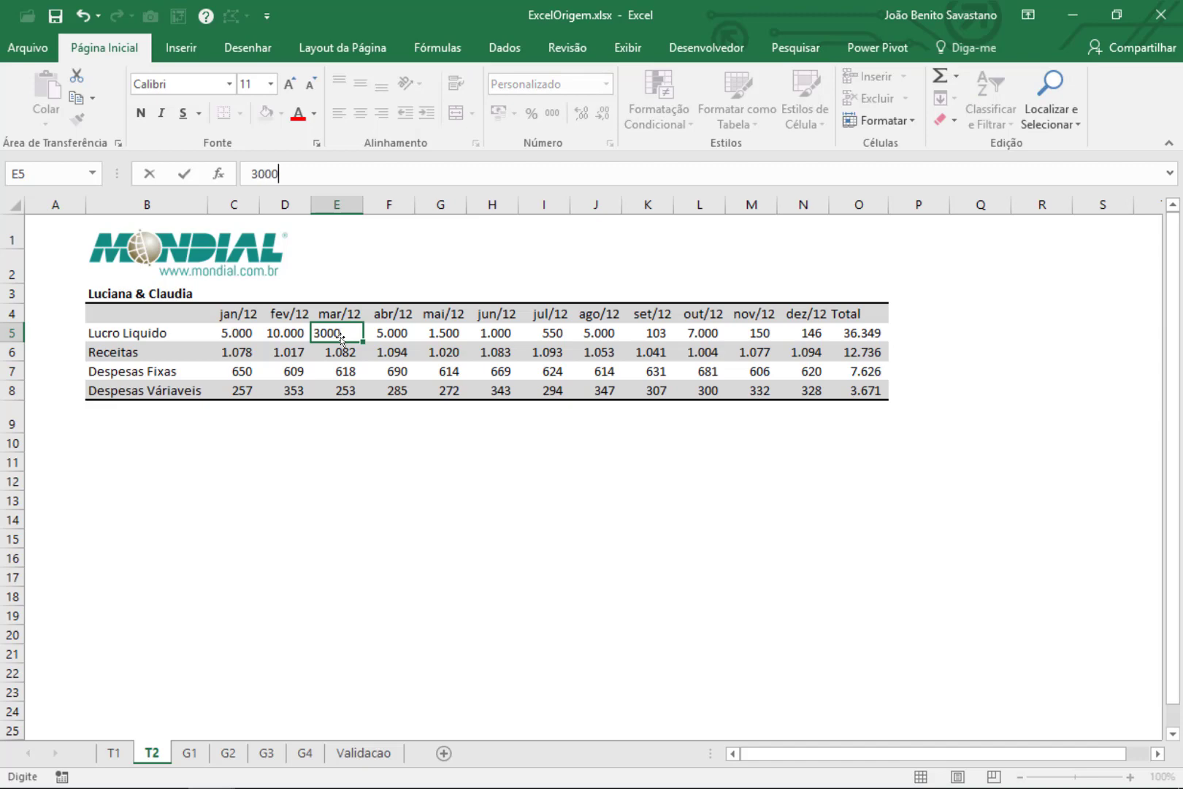
key(ctrl+Return)
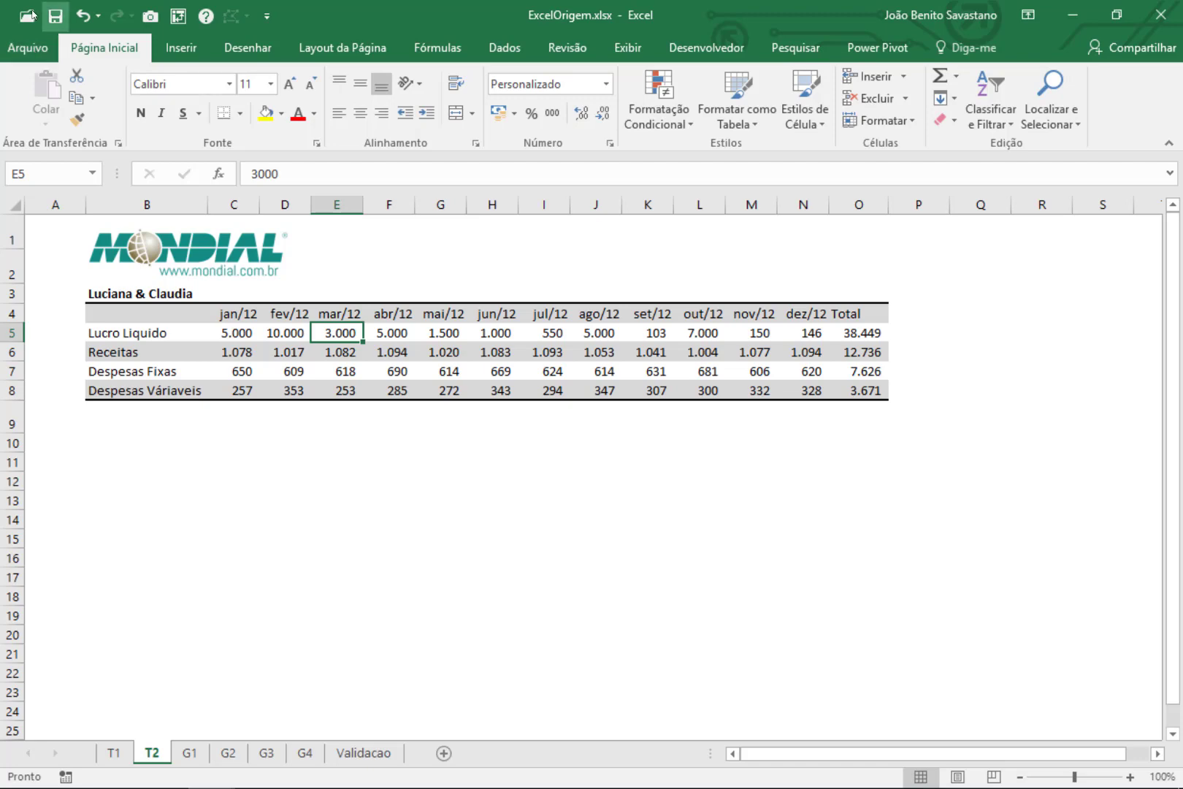
click(54, 15)
click(1161, 14)
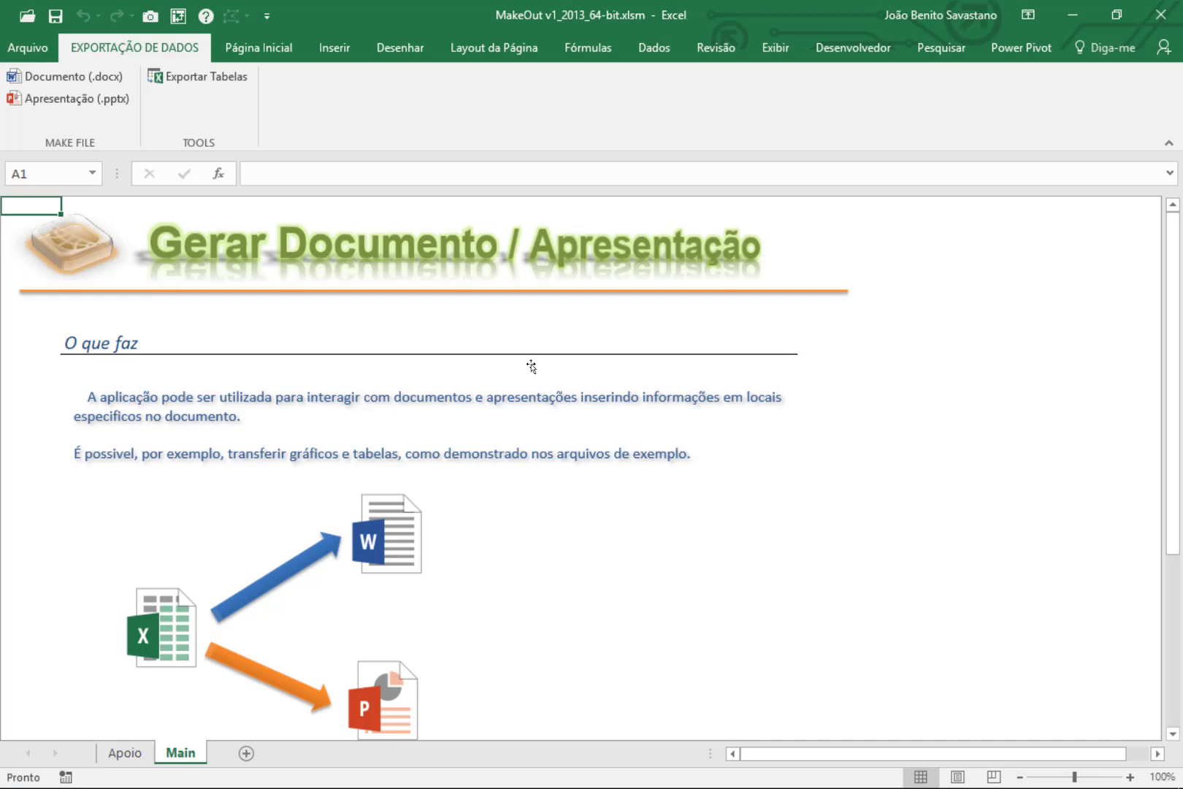
Step: Open the Word document generator in the MakeOut workbook, update its file addresses to relative ones and close the form
click(54, 80)
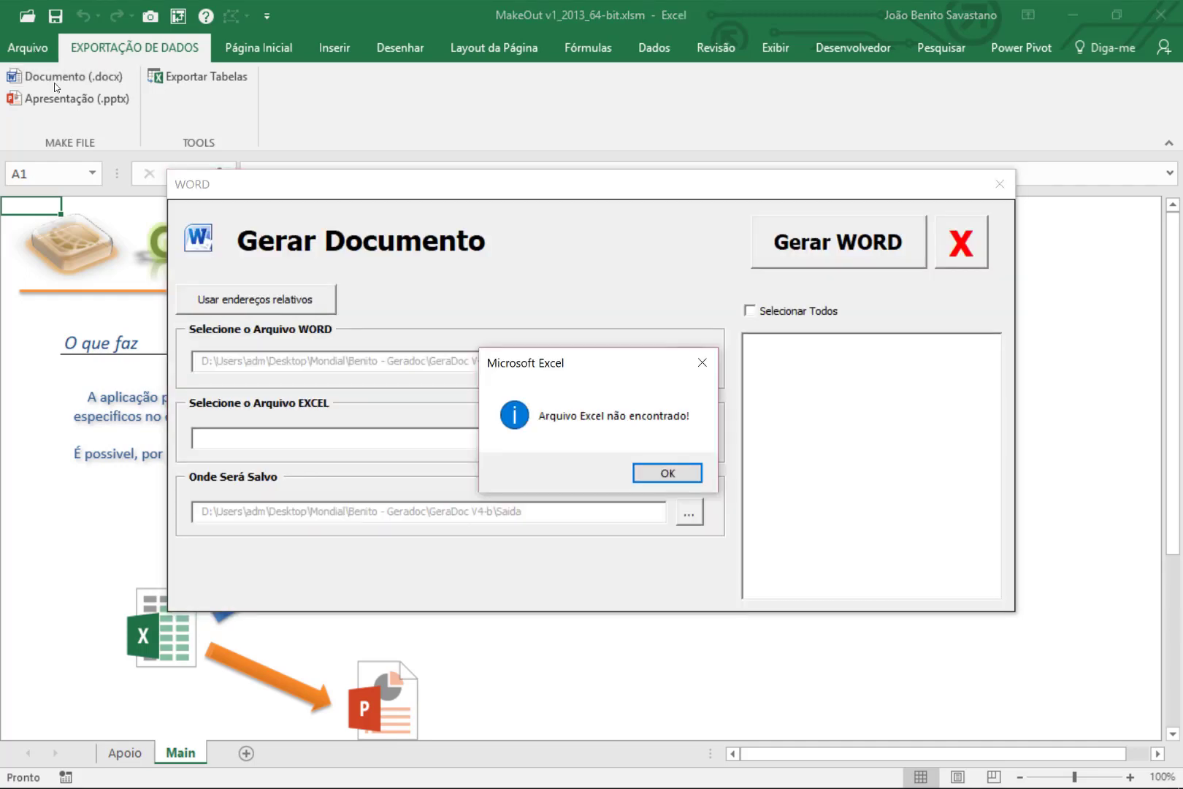
click(668, 473)
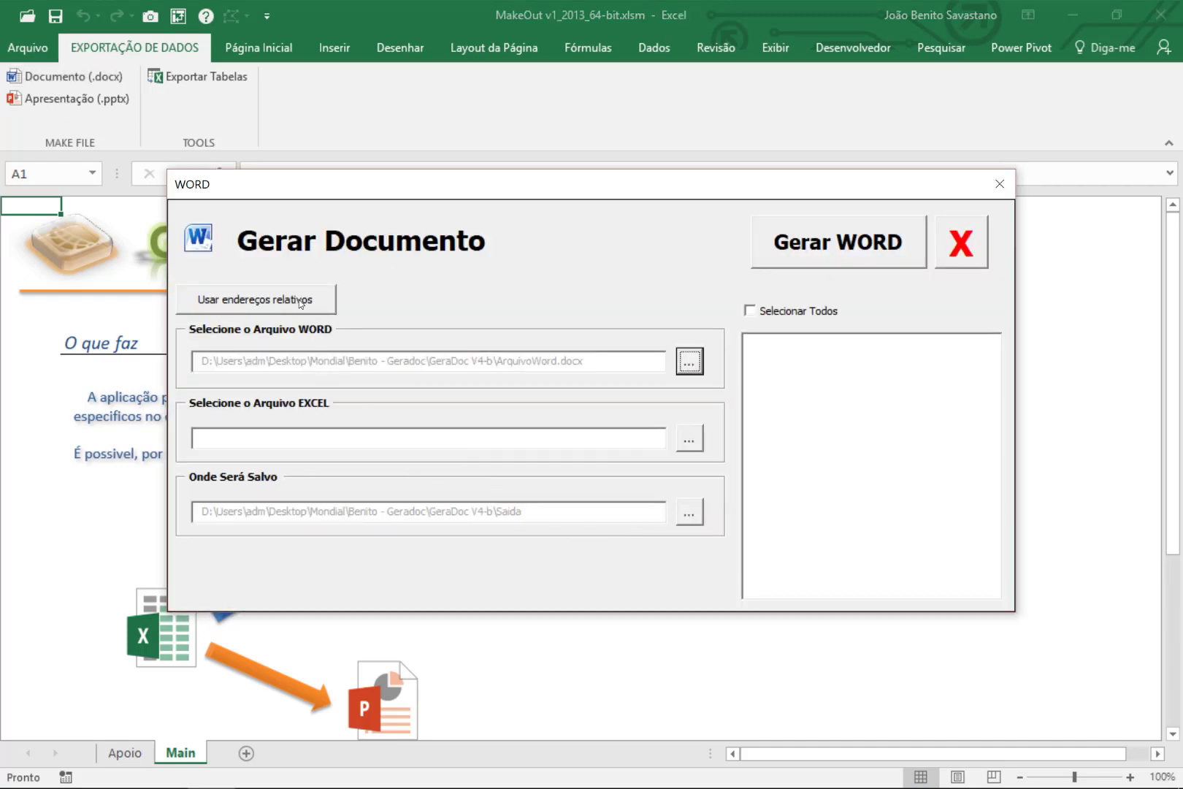
click(256, 299)
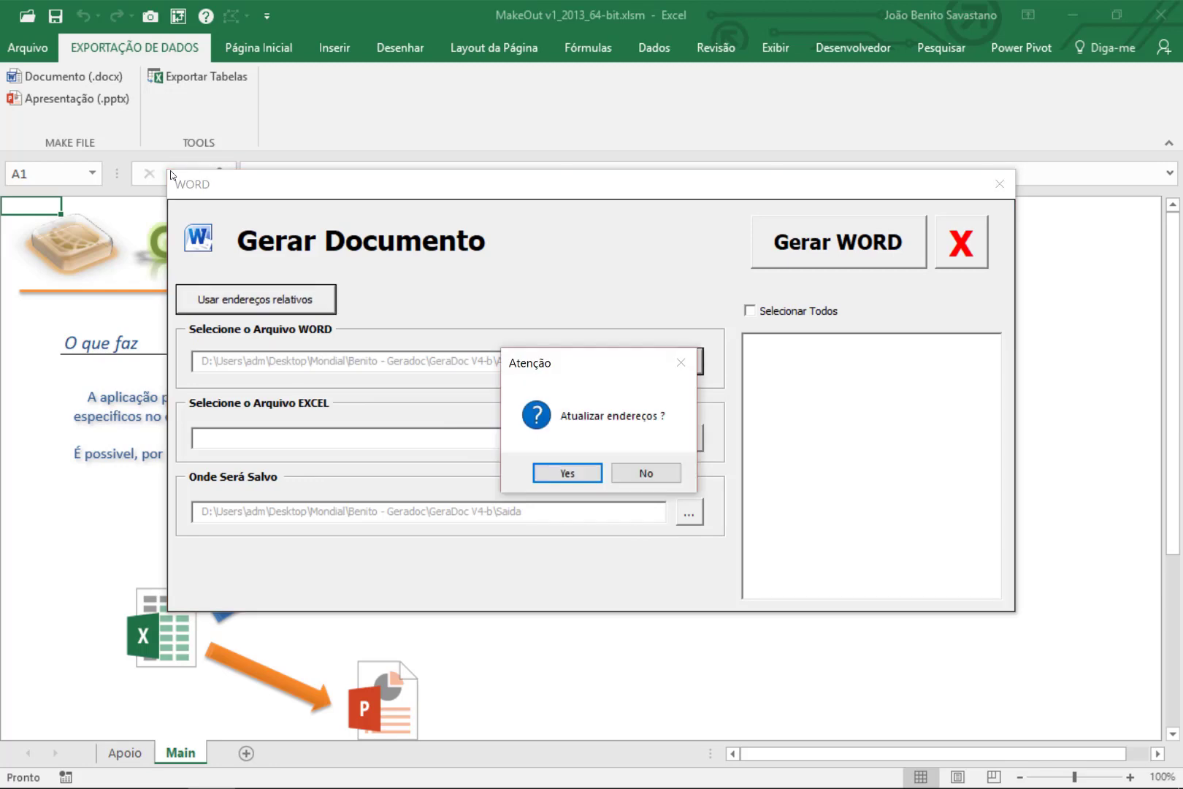
click(570, 474)
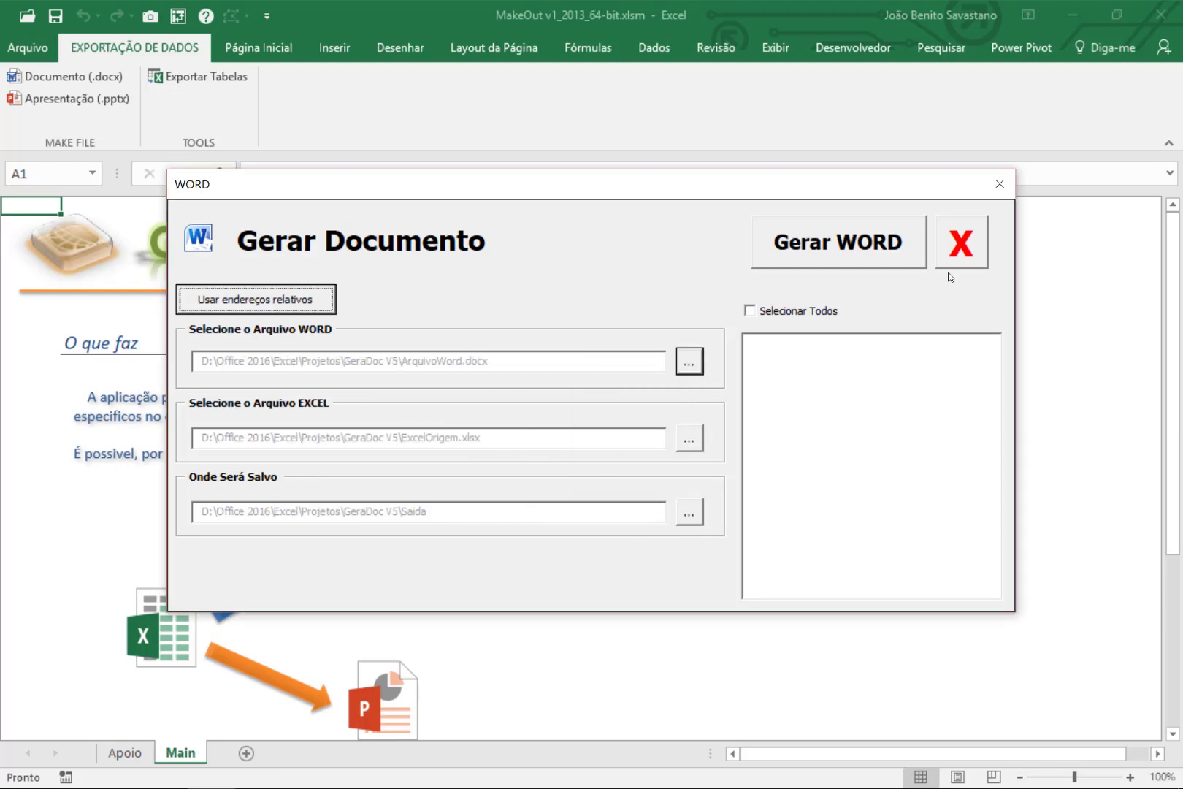
click(961, 244)
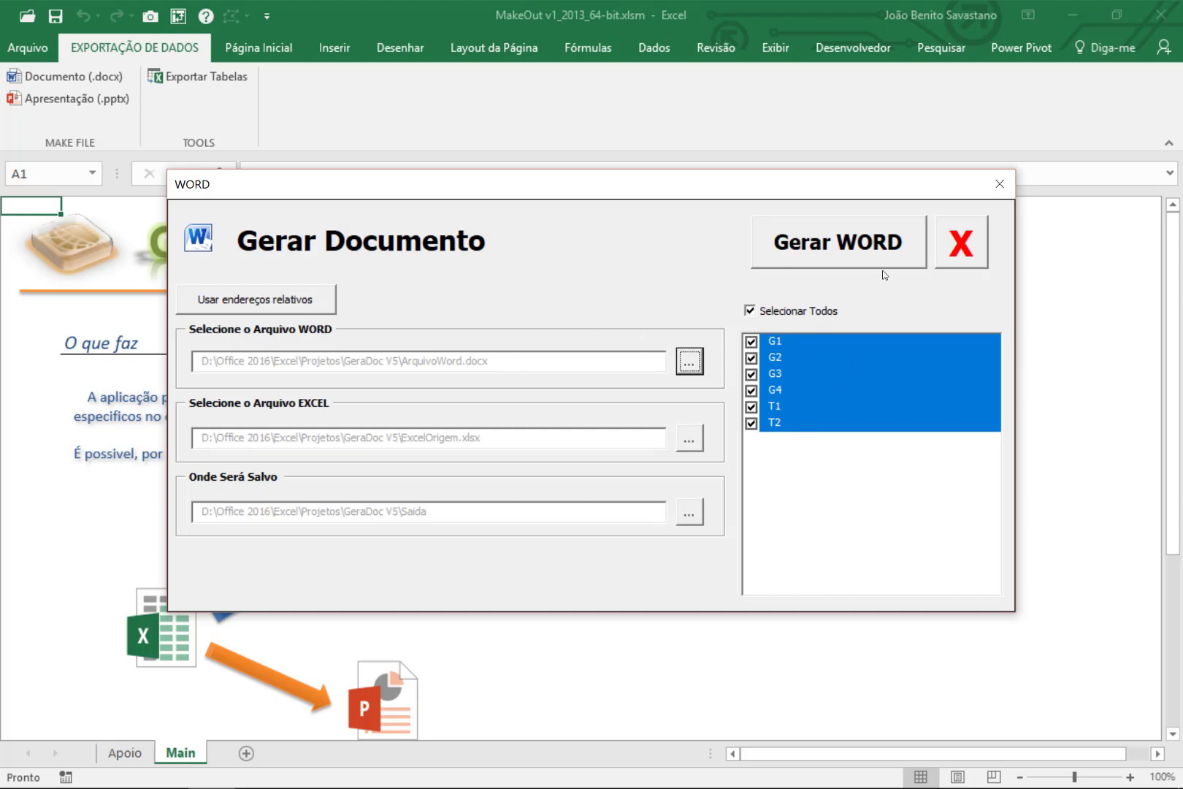
Step: Generate the Word document from items G1 to G4, T1 and T2, accepting the inconsistent chart data, and open the result maximized
click(862, 250)
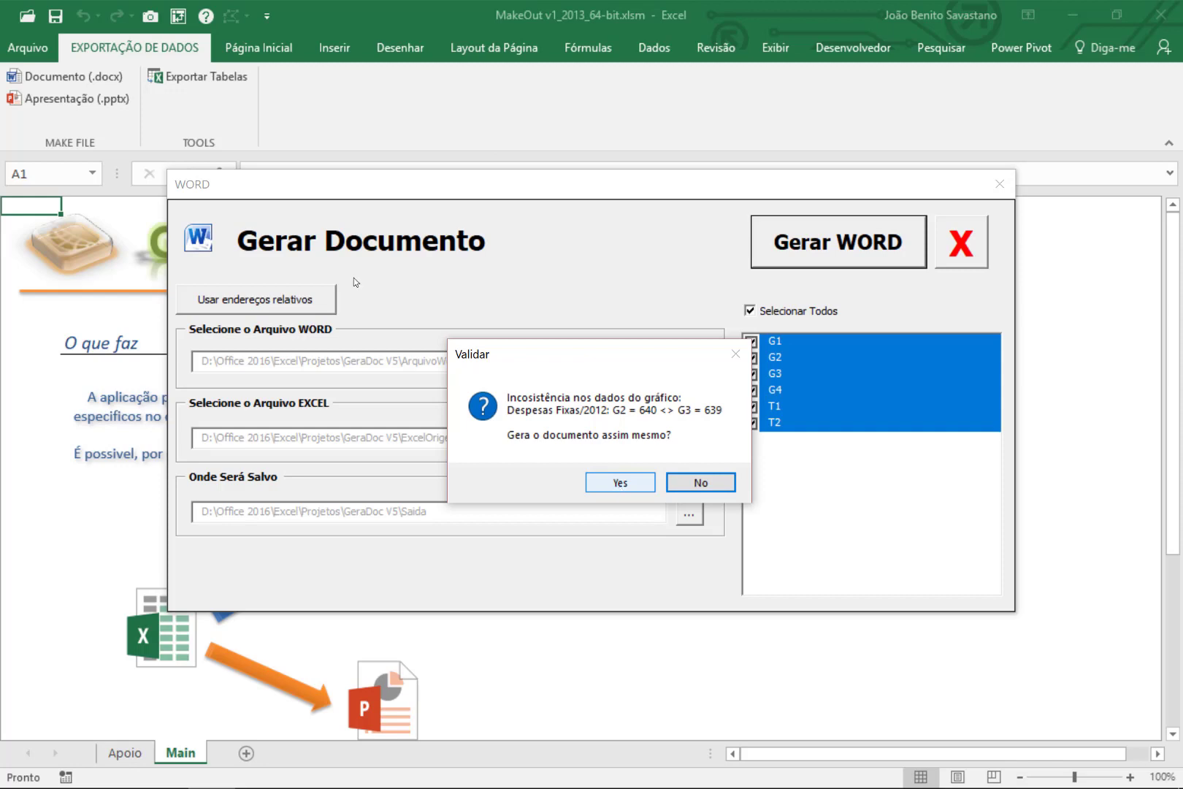
key(Tab)
key(Return)
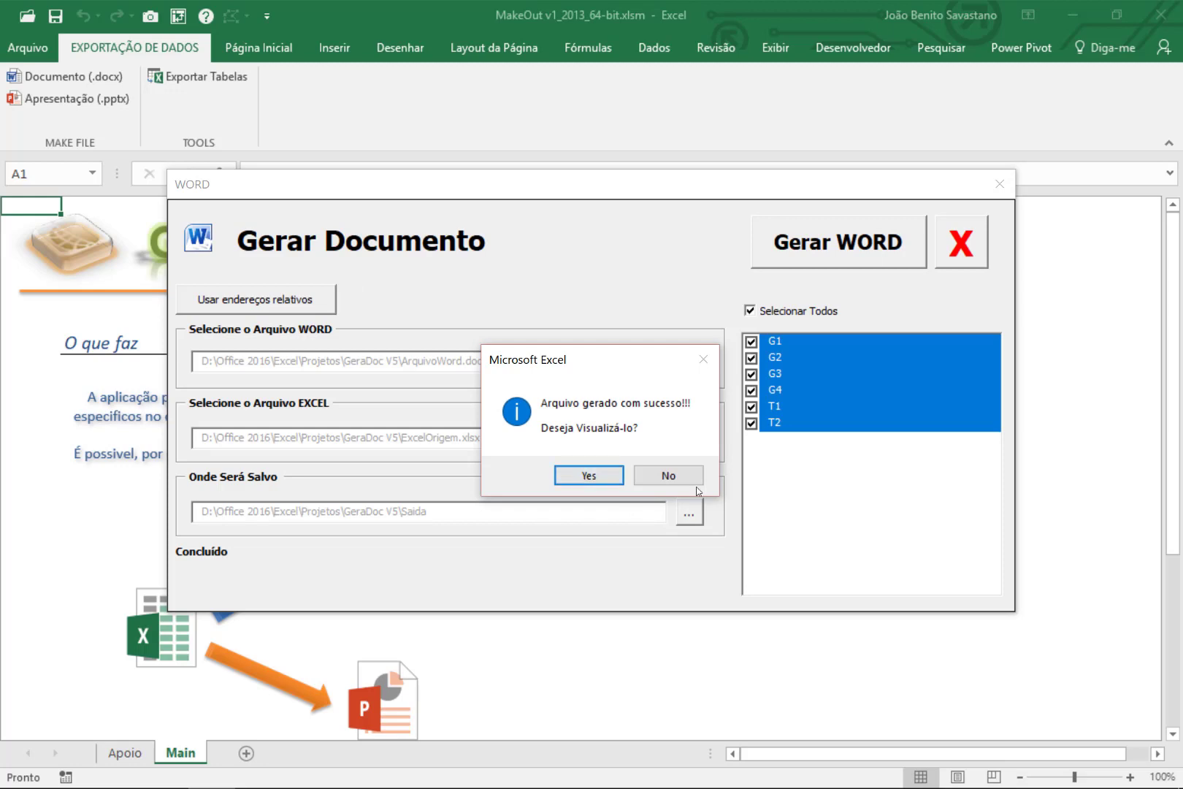
key(Return)
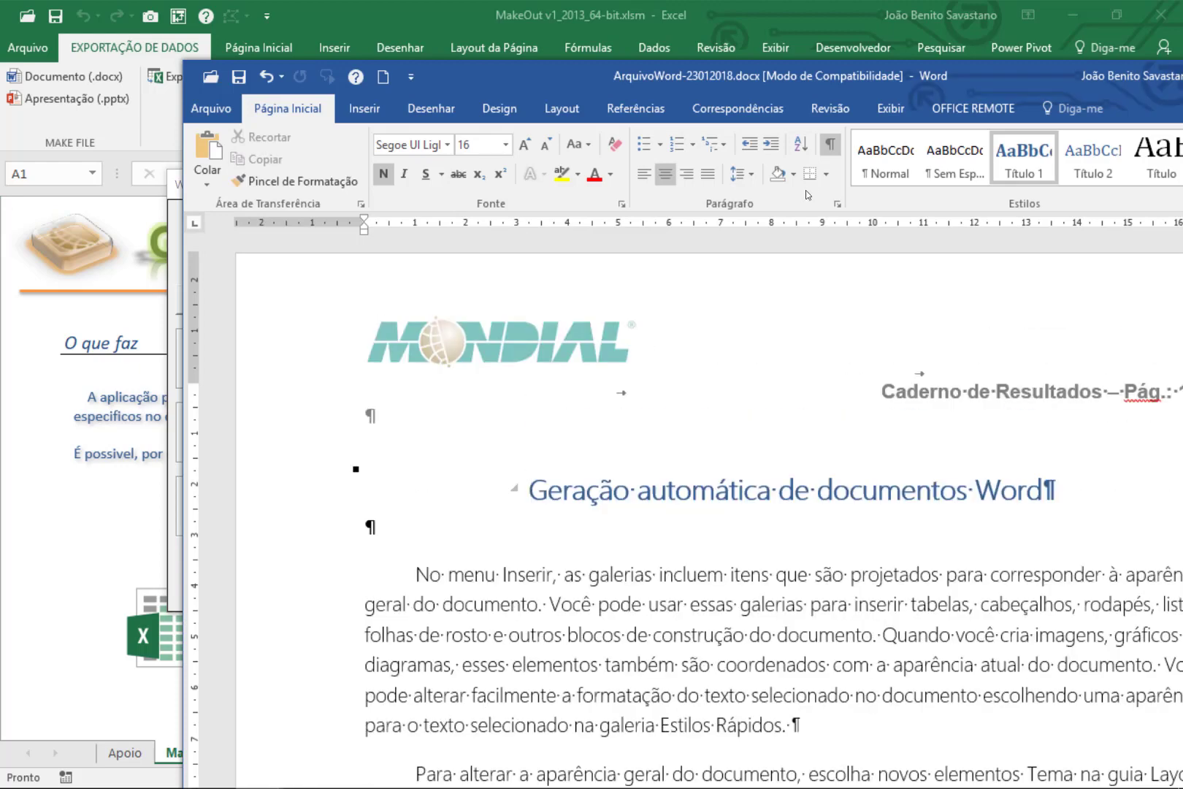
double_click(864, 72)
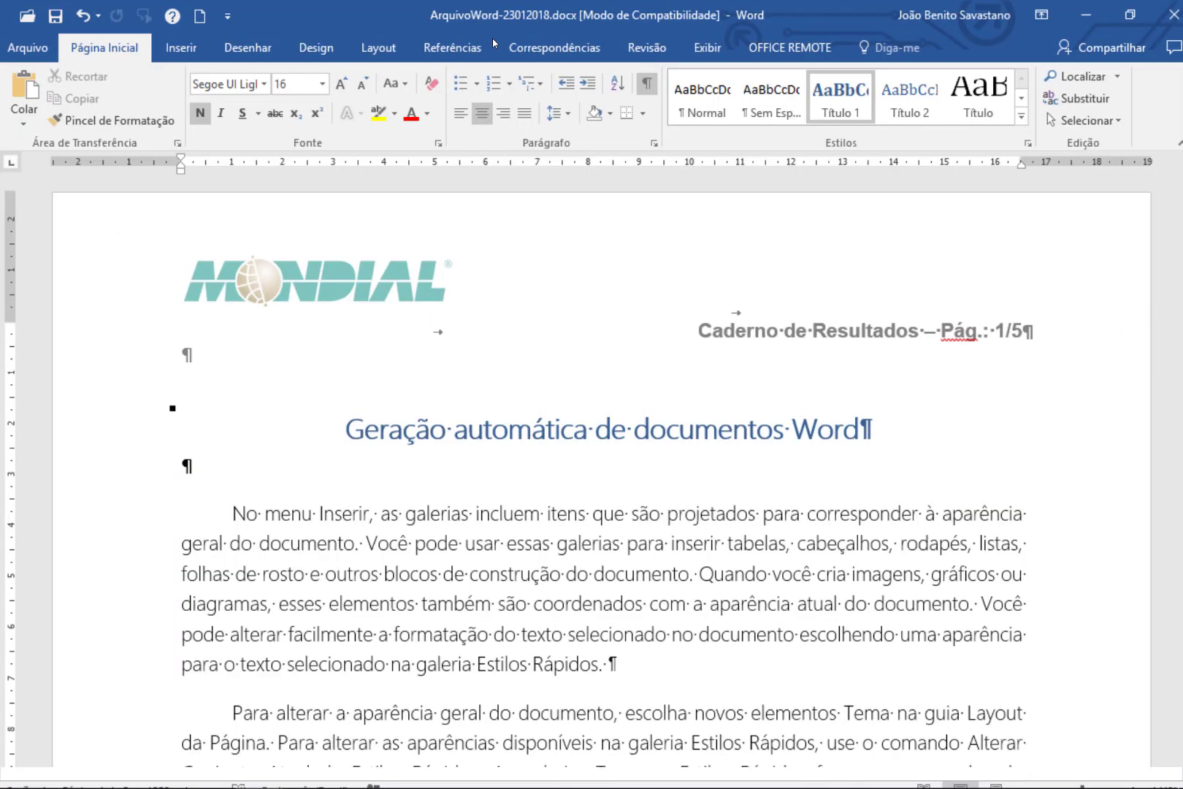
Step: Compare the Lucro Líquido total in the inserted monthly results table with the amount in the paragraph below it
scroll(494, 38, down, 6)
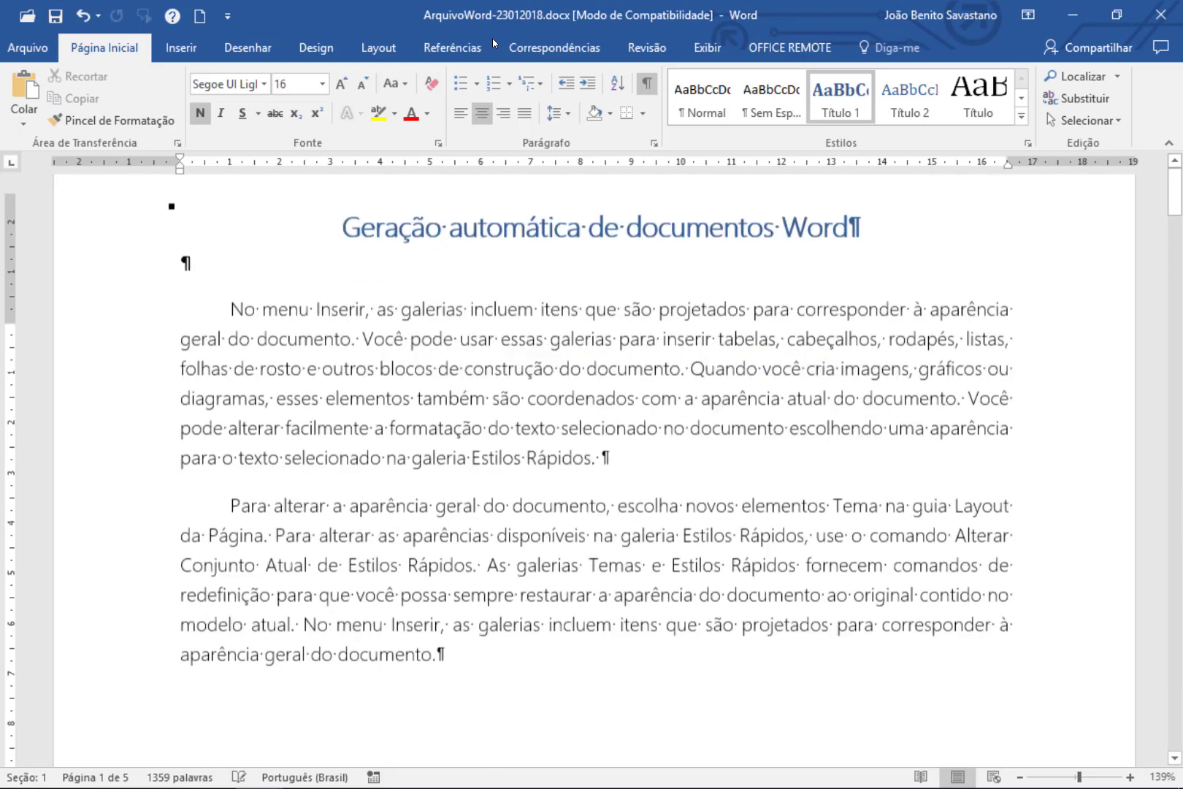
scroll(493, 38, down, 4)
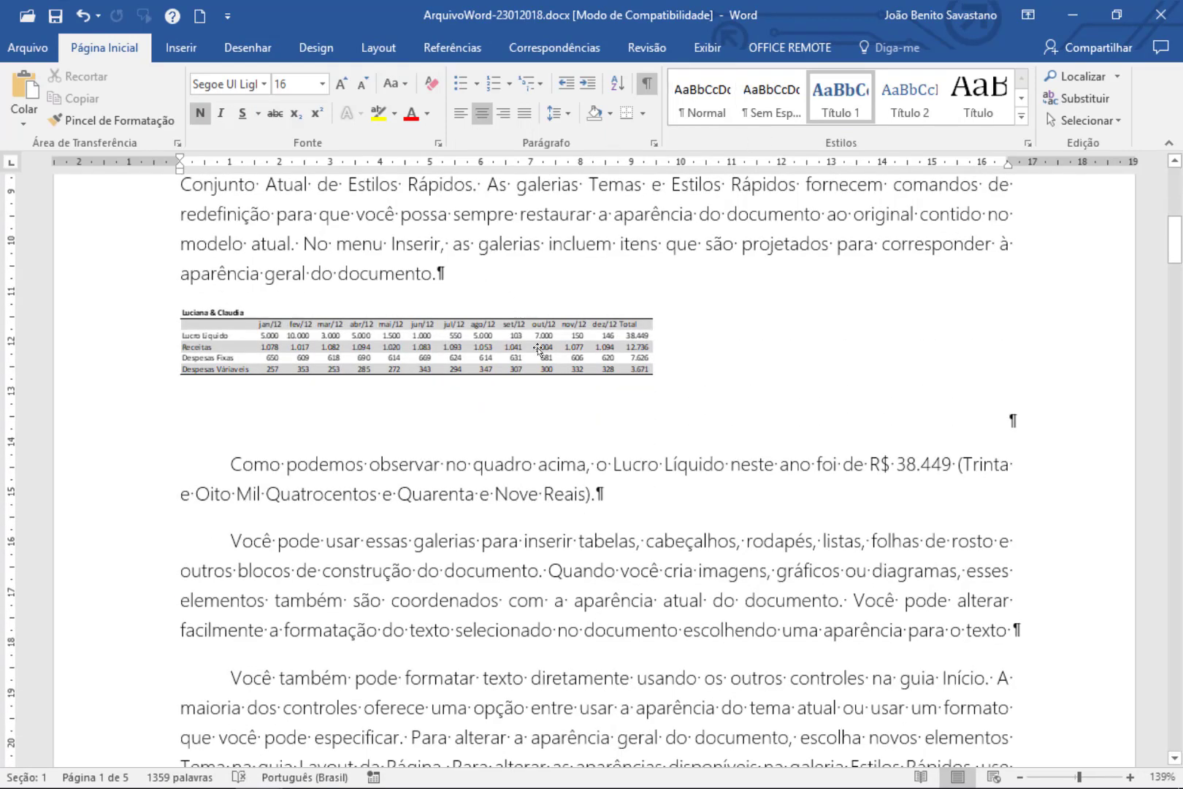
click(687, 388)
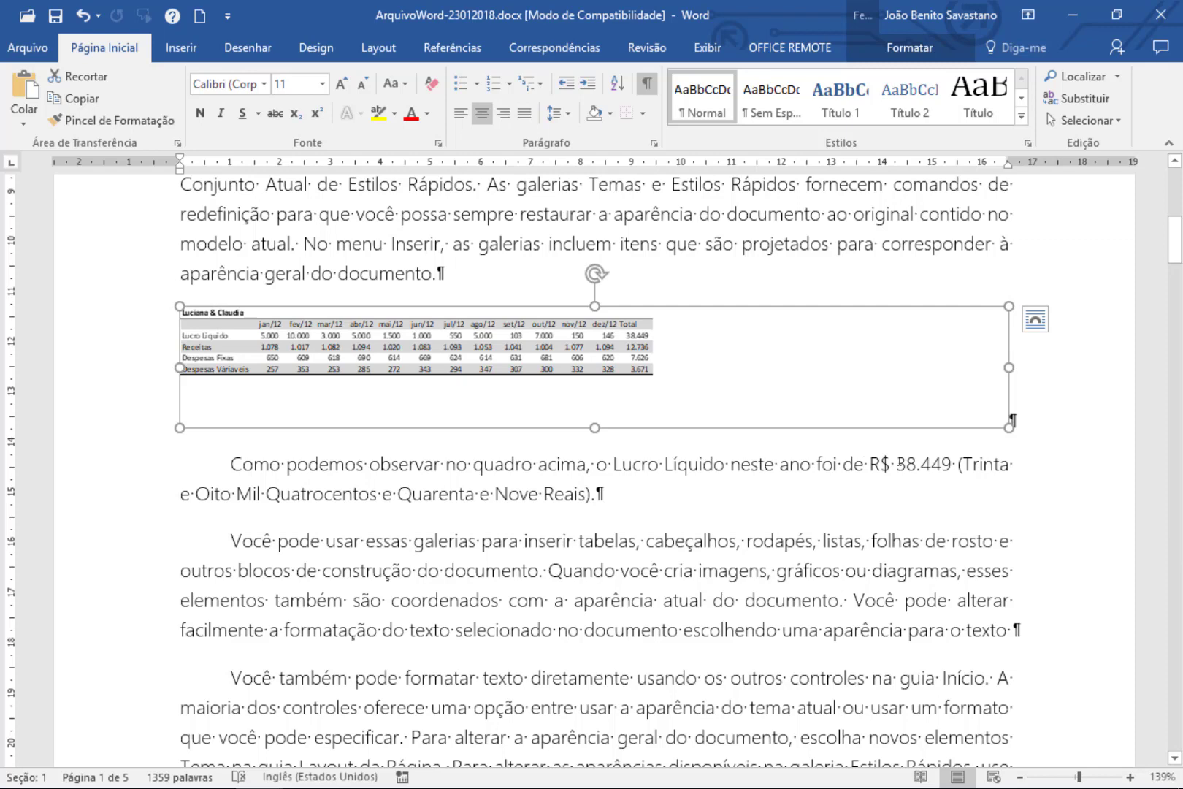
drag(897, 464, 957, 465)
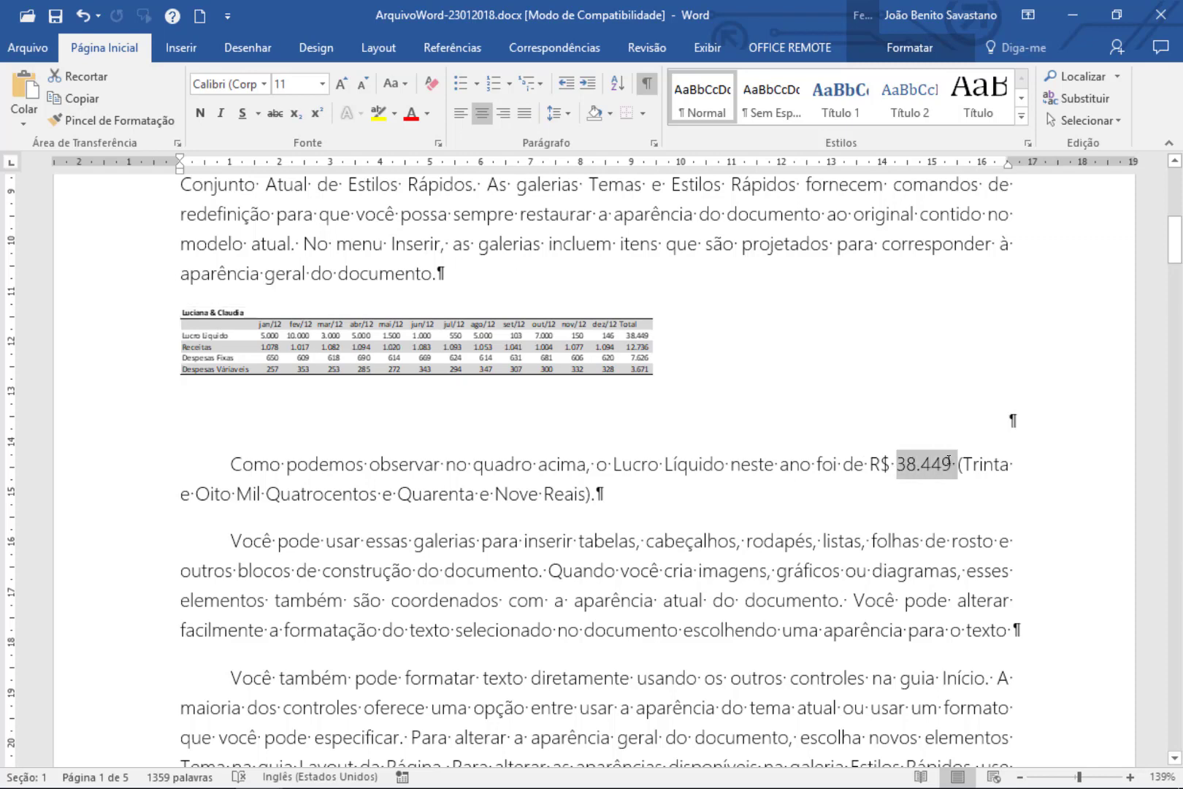